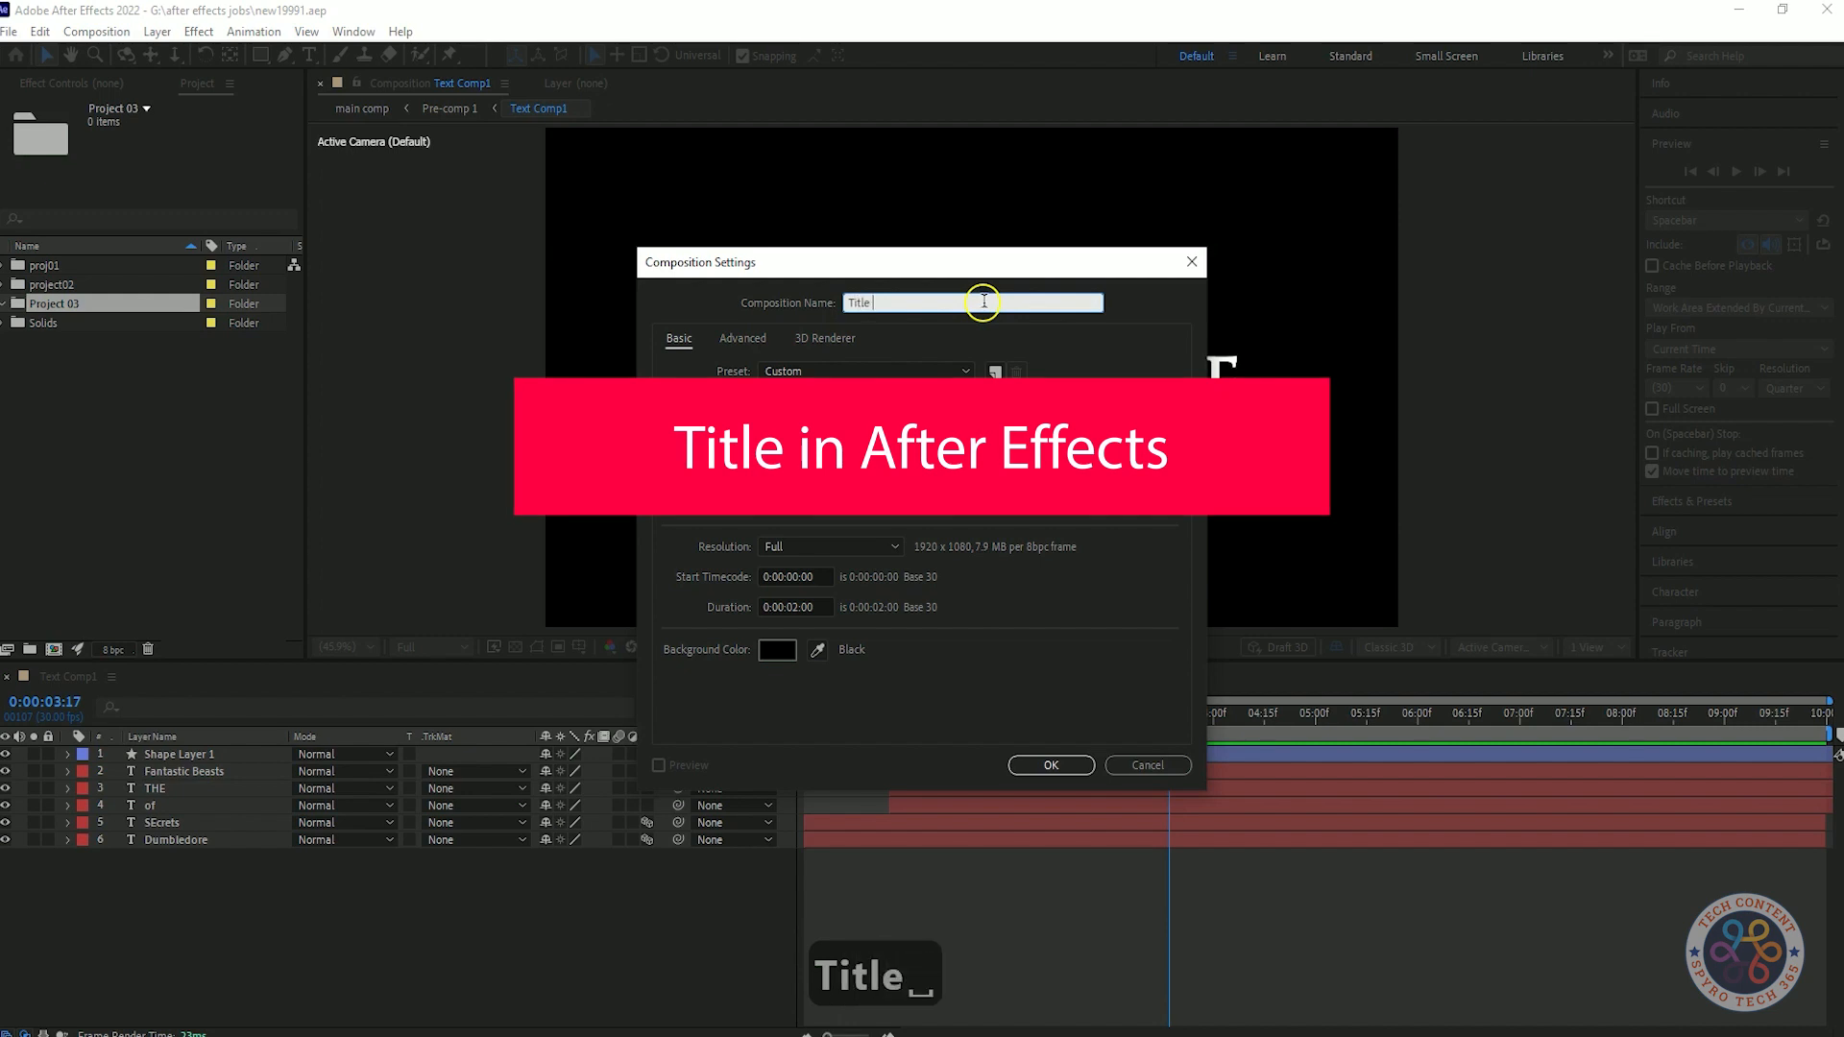
Create a composition named Title Animation with a duration of 0:00:06:00.
text(Animation)
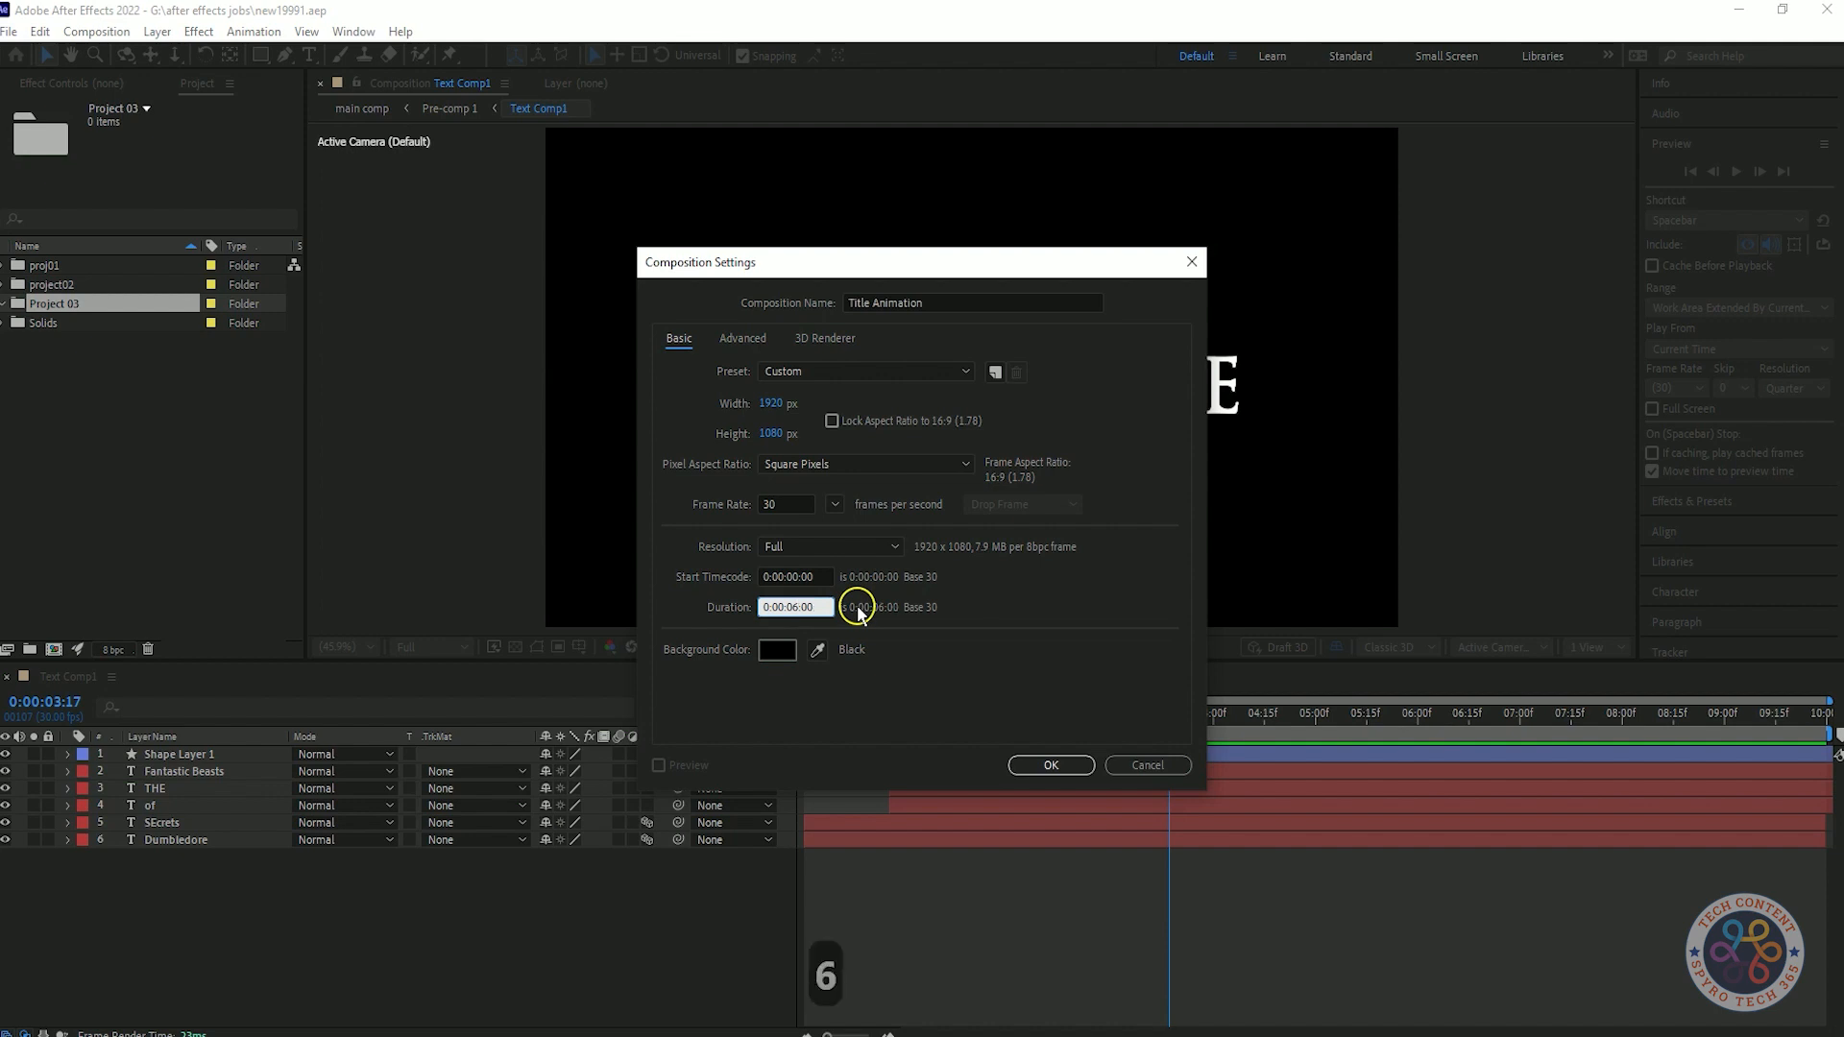
click(1045, 764)
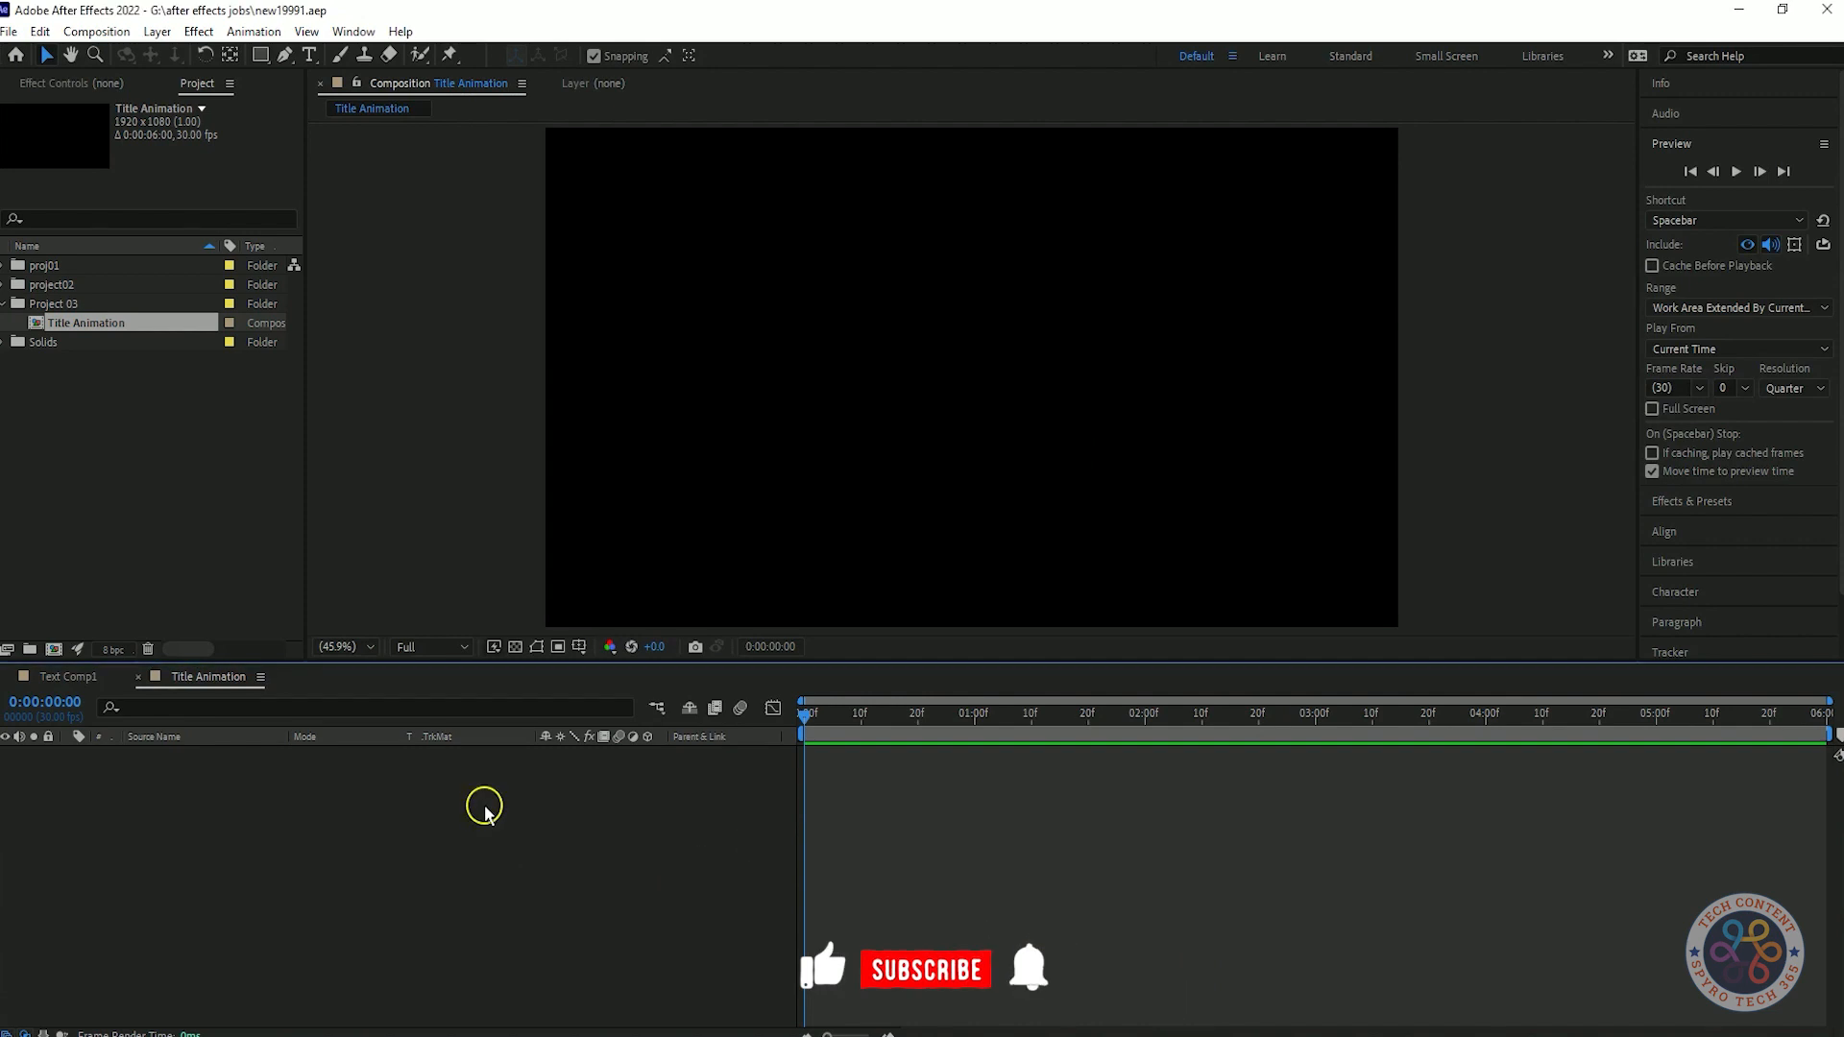
Add a composition-sized solid layer named Background.
key(ctrl+y)
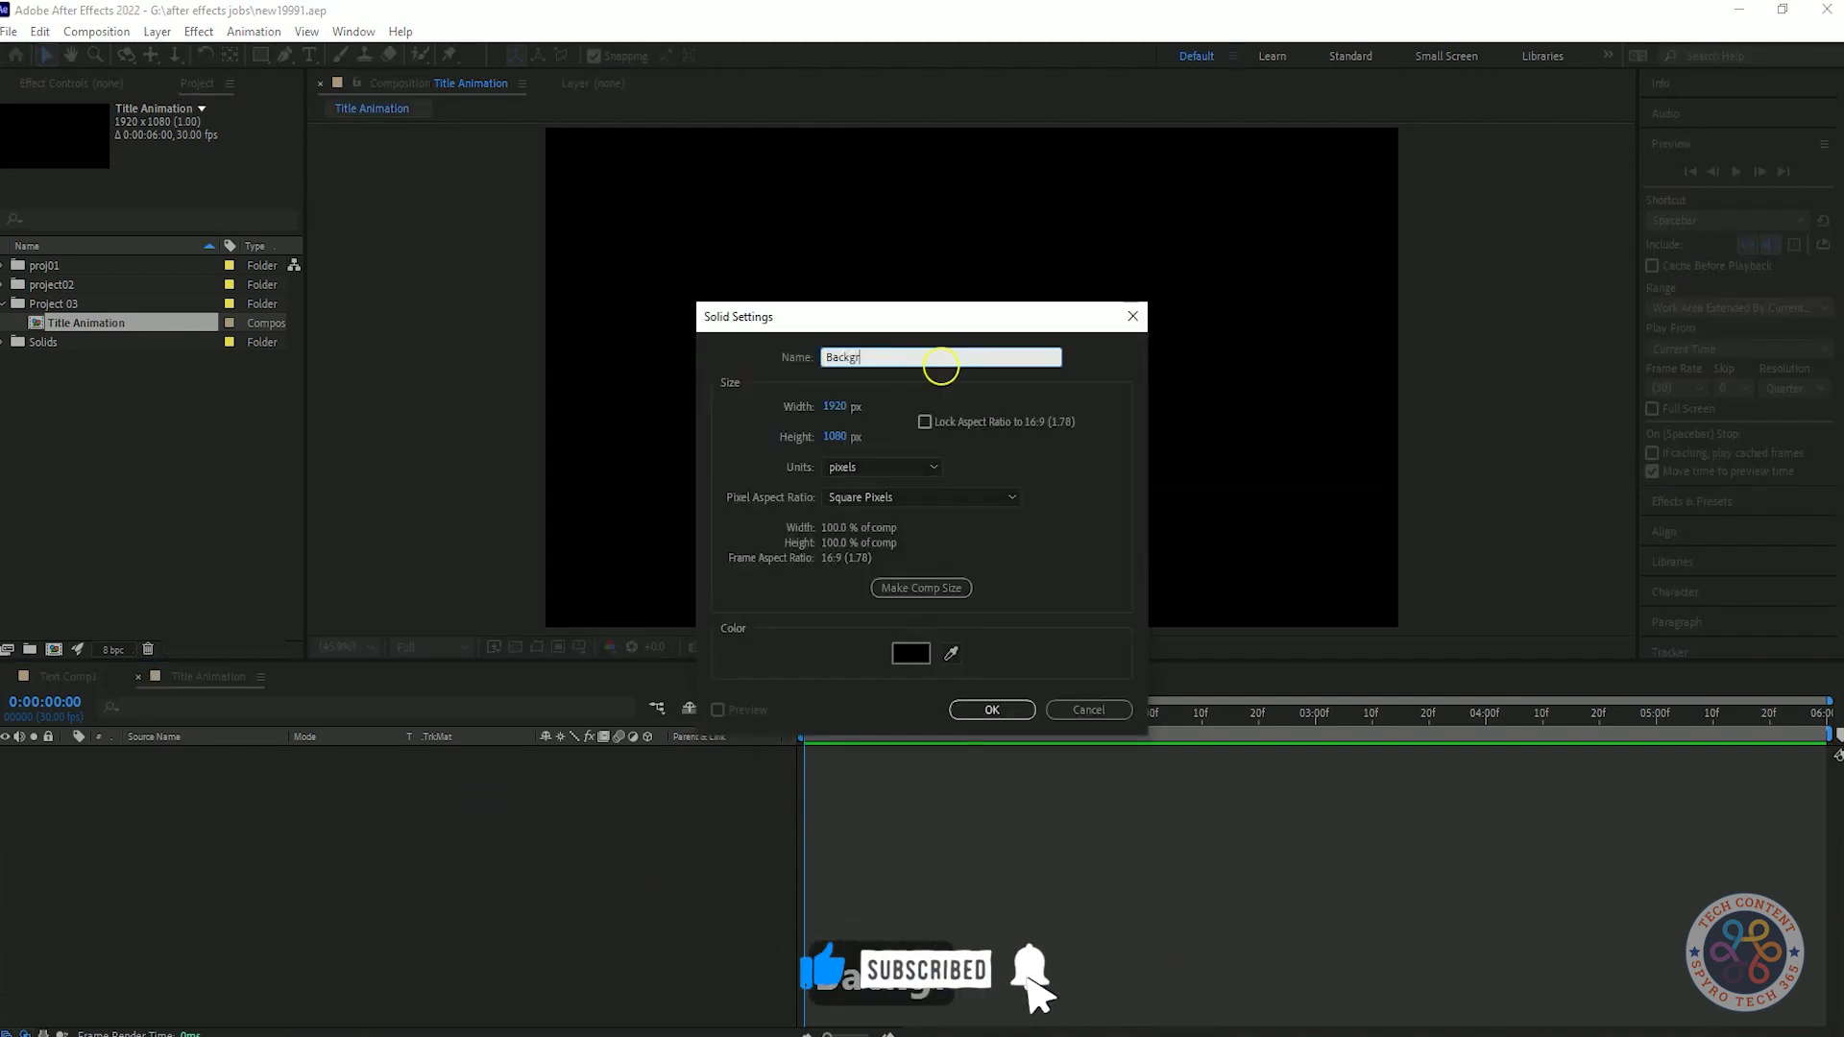
click(976, 695)
click(424, 836)
Find the Gradient Ramp effect and apply it to the Background layer.
click(1718, 504)
click(1700, 200)
text(gradie)
drag(1746, 307, 1026, 314)
Set the Gradient Ramp's start color to dark navy blue and its end color to black.
click(174, 159)
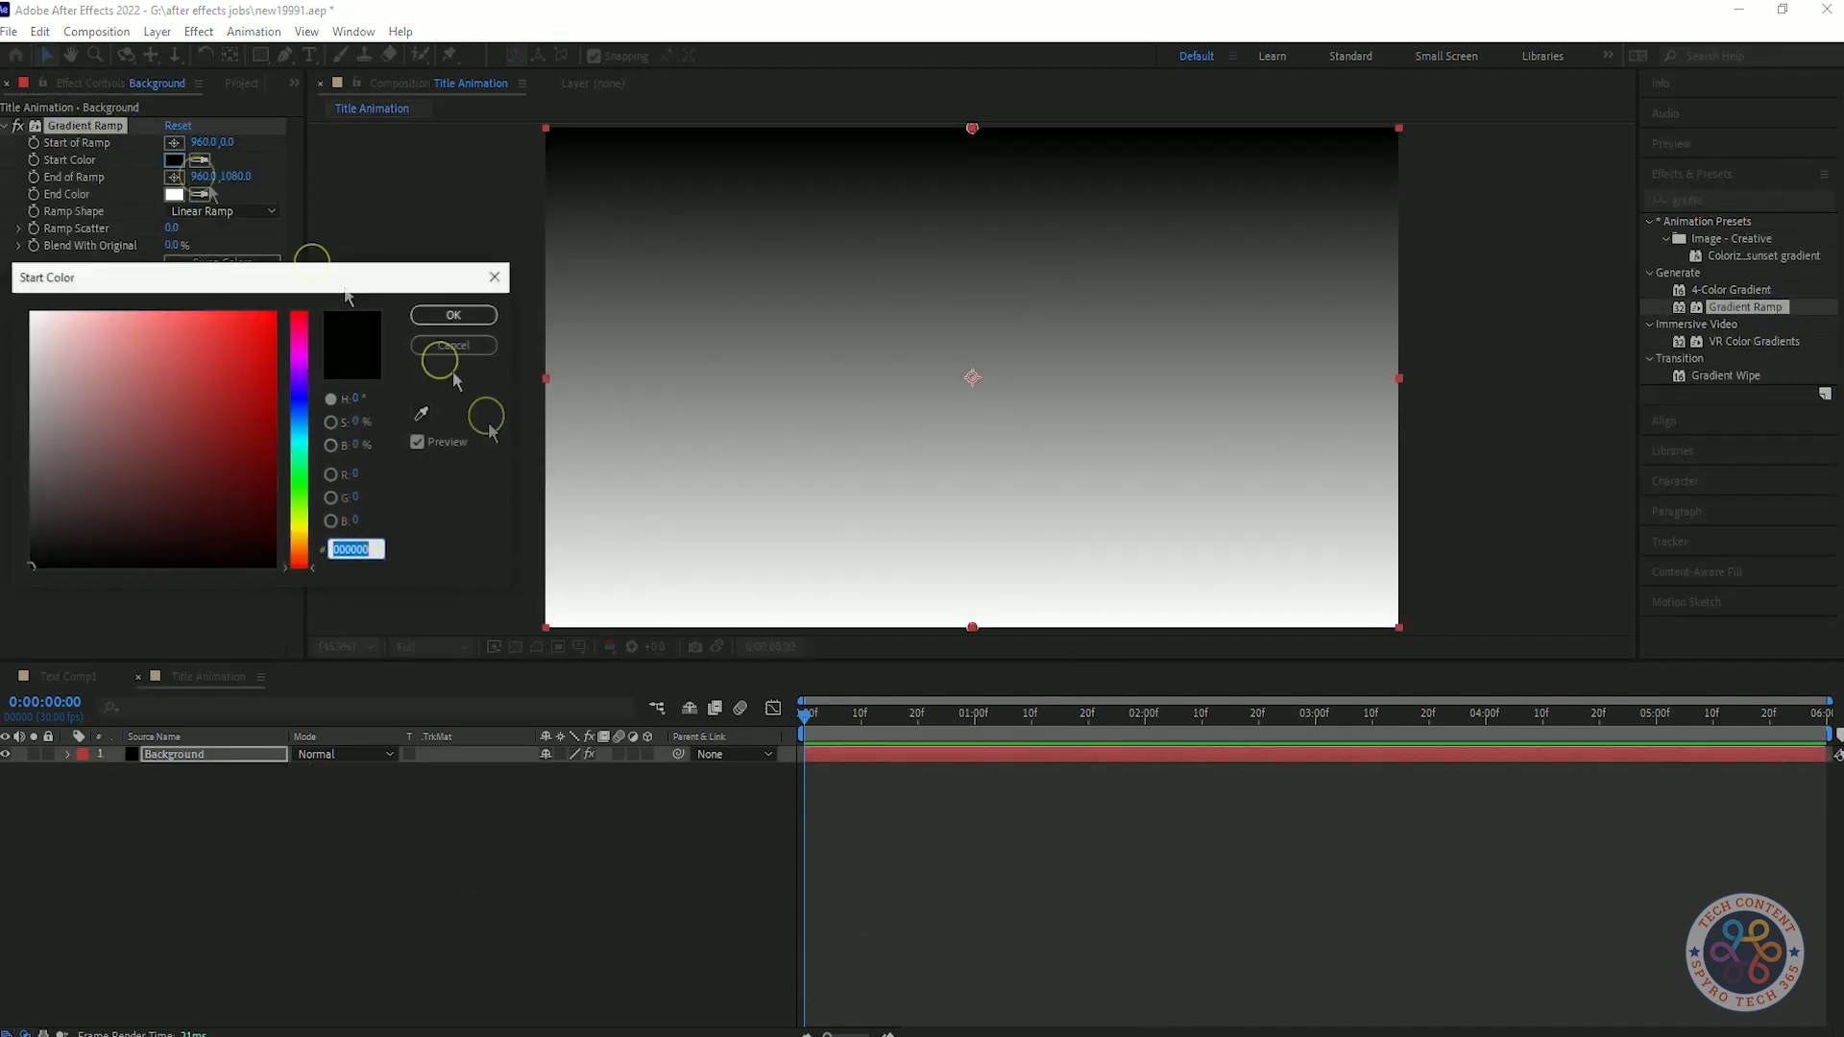
mouse_move(177, 461)
mouse_down()
mouse_move(158, 528)
mouse_move(73, 555)
mouse_up()
click(454, 315)
click(174, 194)
click(298, 402)
click(133, 568)
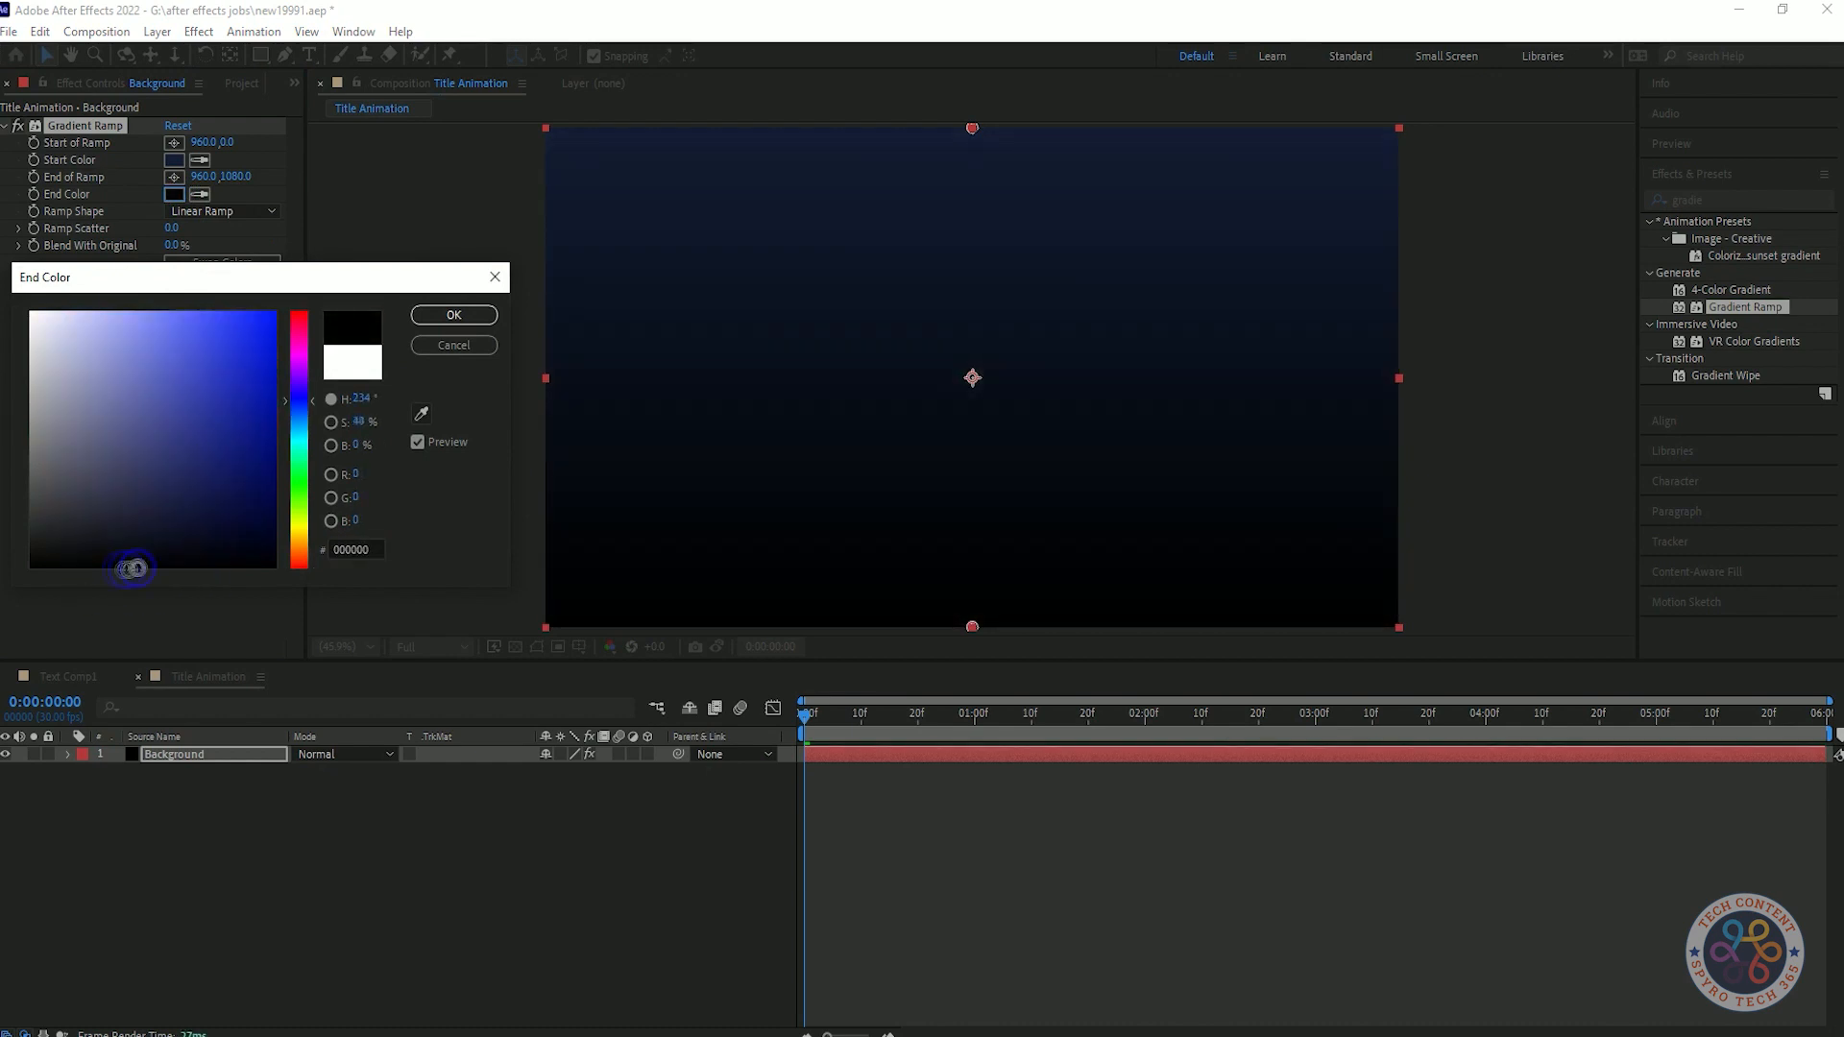
click(452, 346)
Set the gradient's ramp shape to Radial Ramp and its ramp scatter to 500, saving the project.
click(221, 211)
click(216, 257)
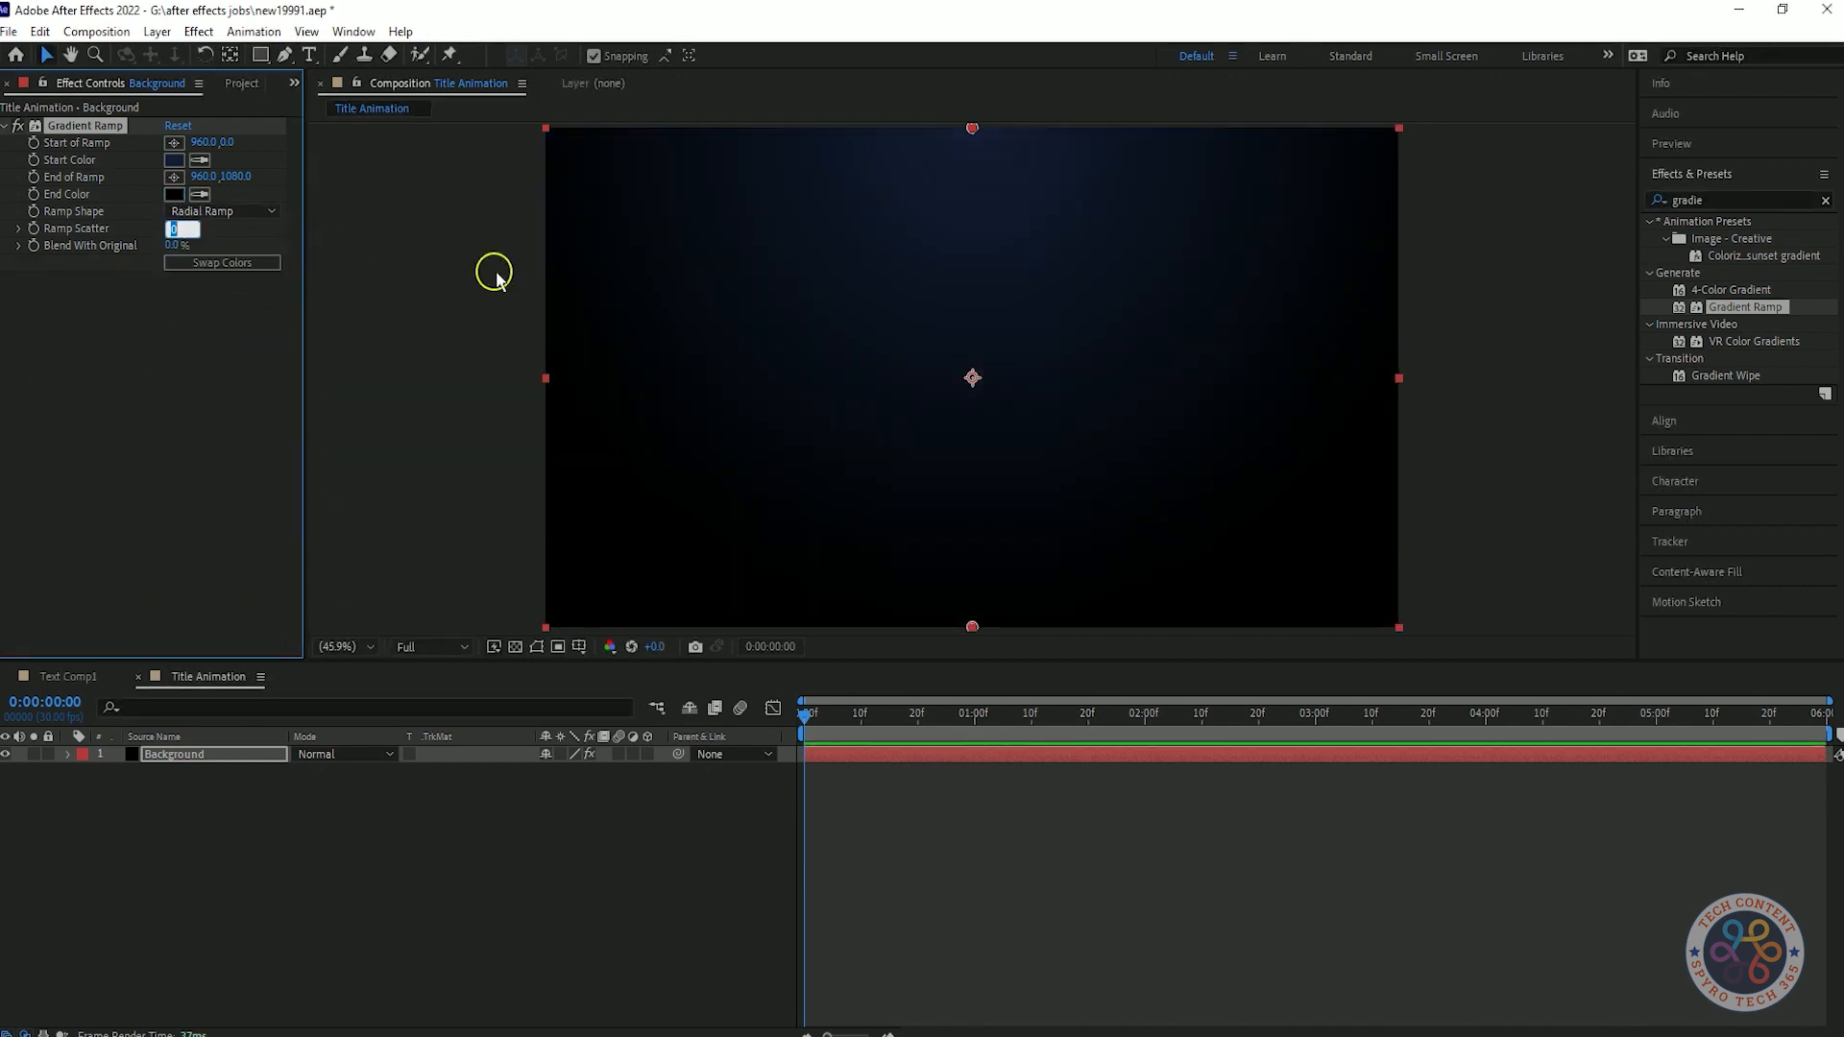
click(62, 403)
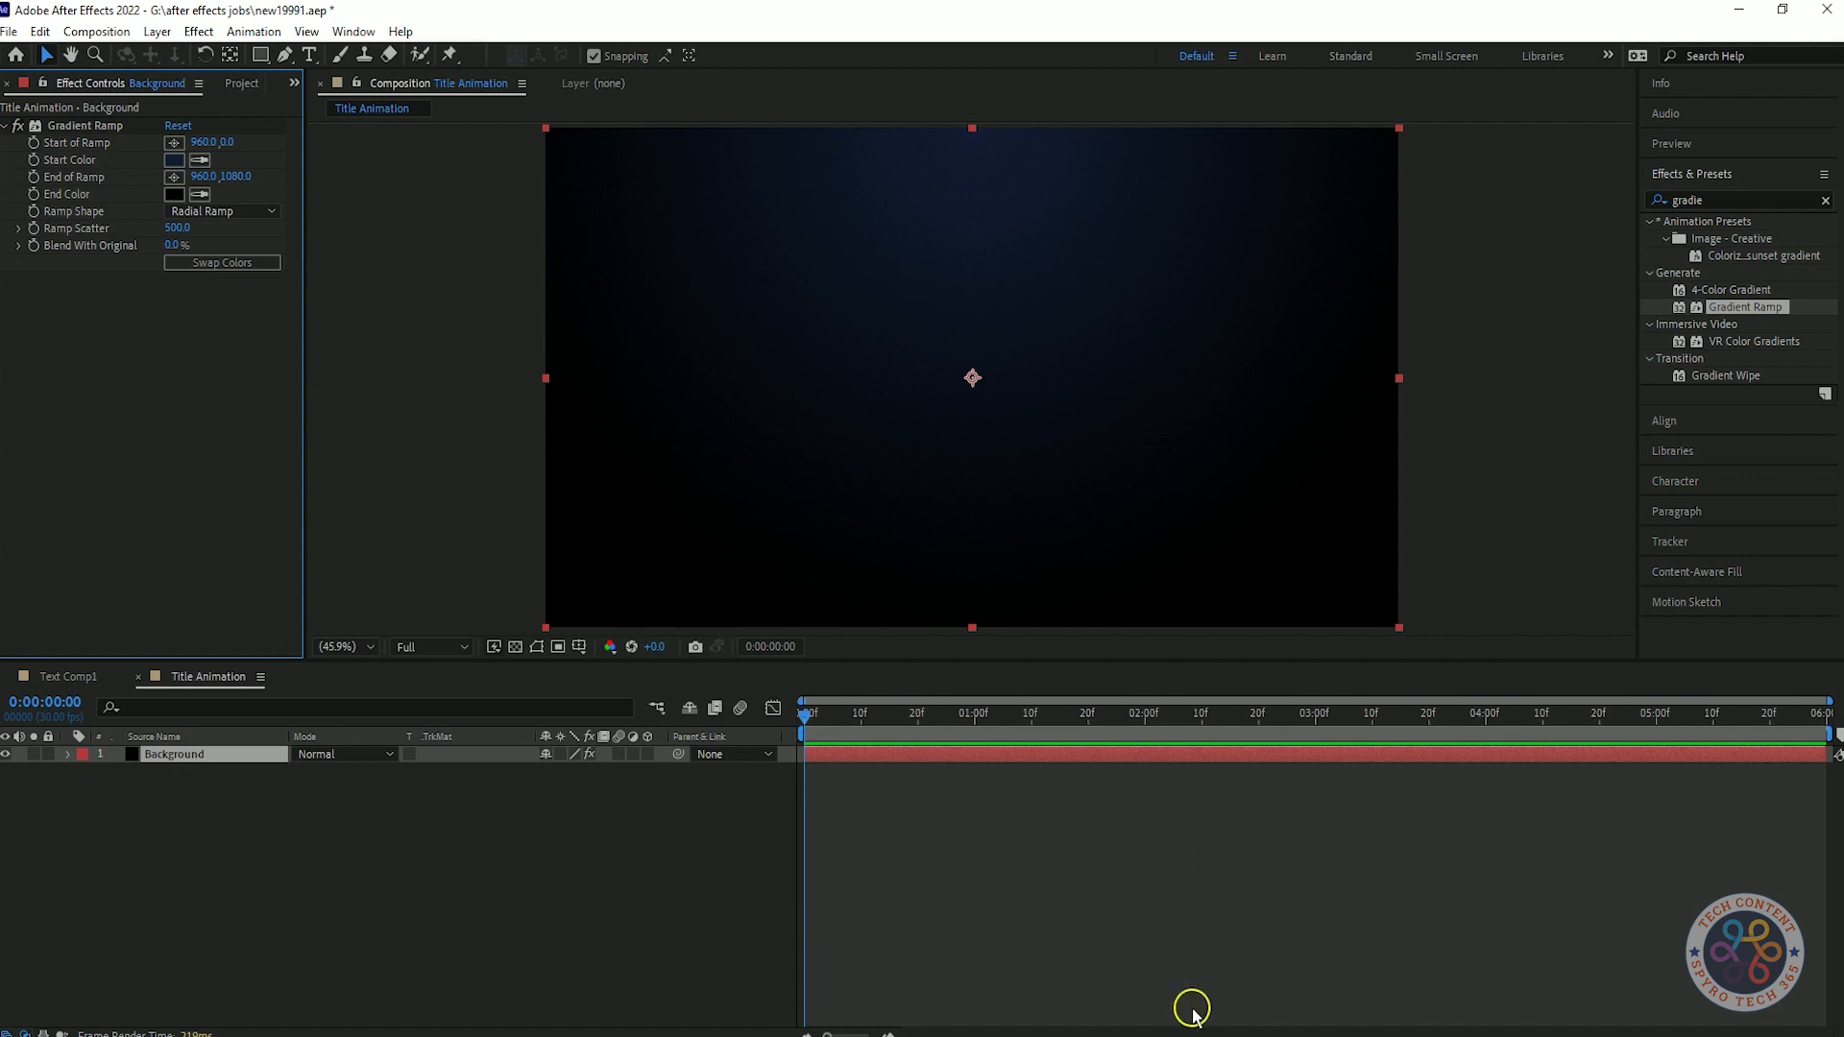
key(ctrl+s)
Add a text layer reading "Quantumania" and center it in the composition.
key(ctrl+t)
click(867, 291)
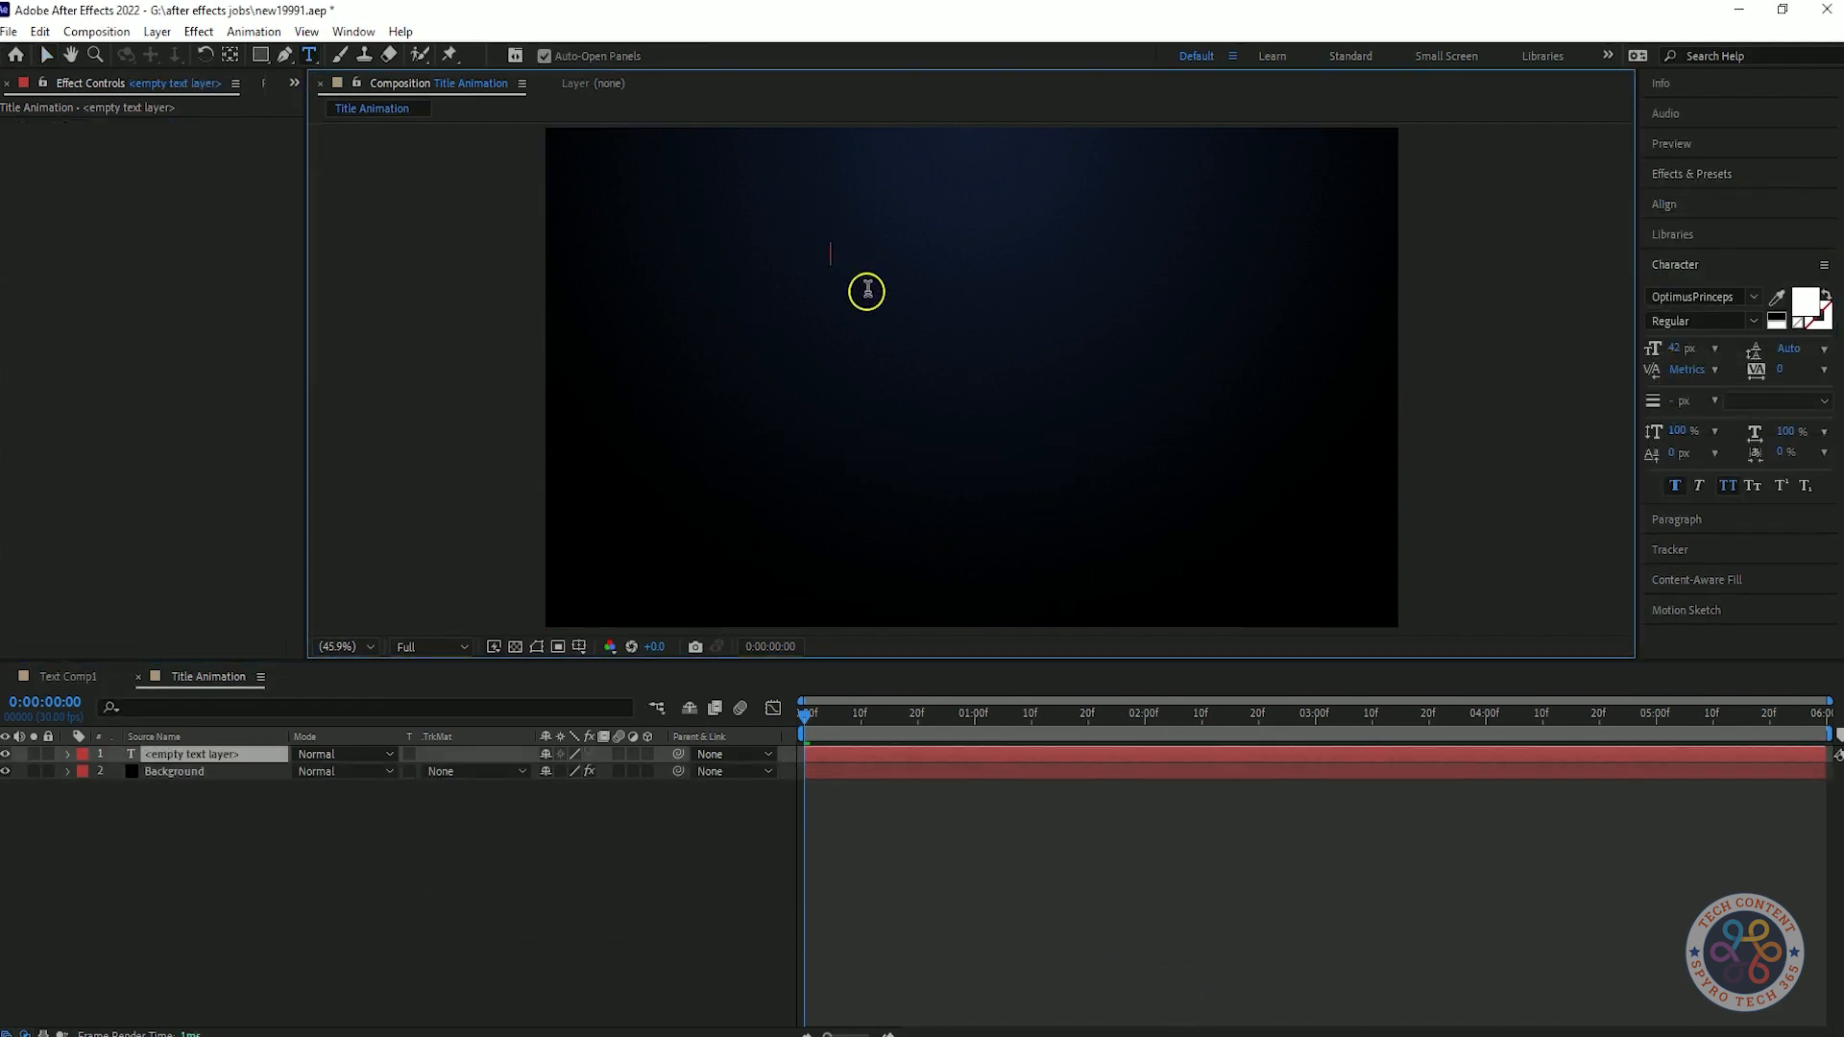
text(Quantumania)
click(183, 754)
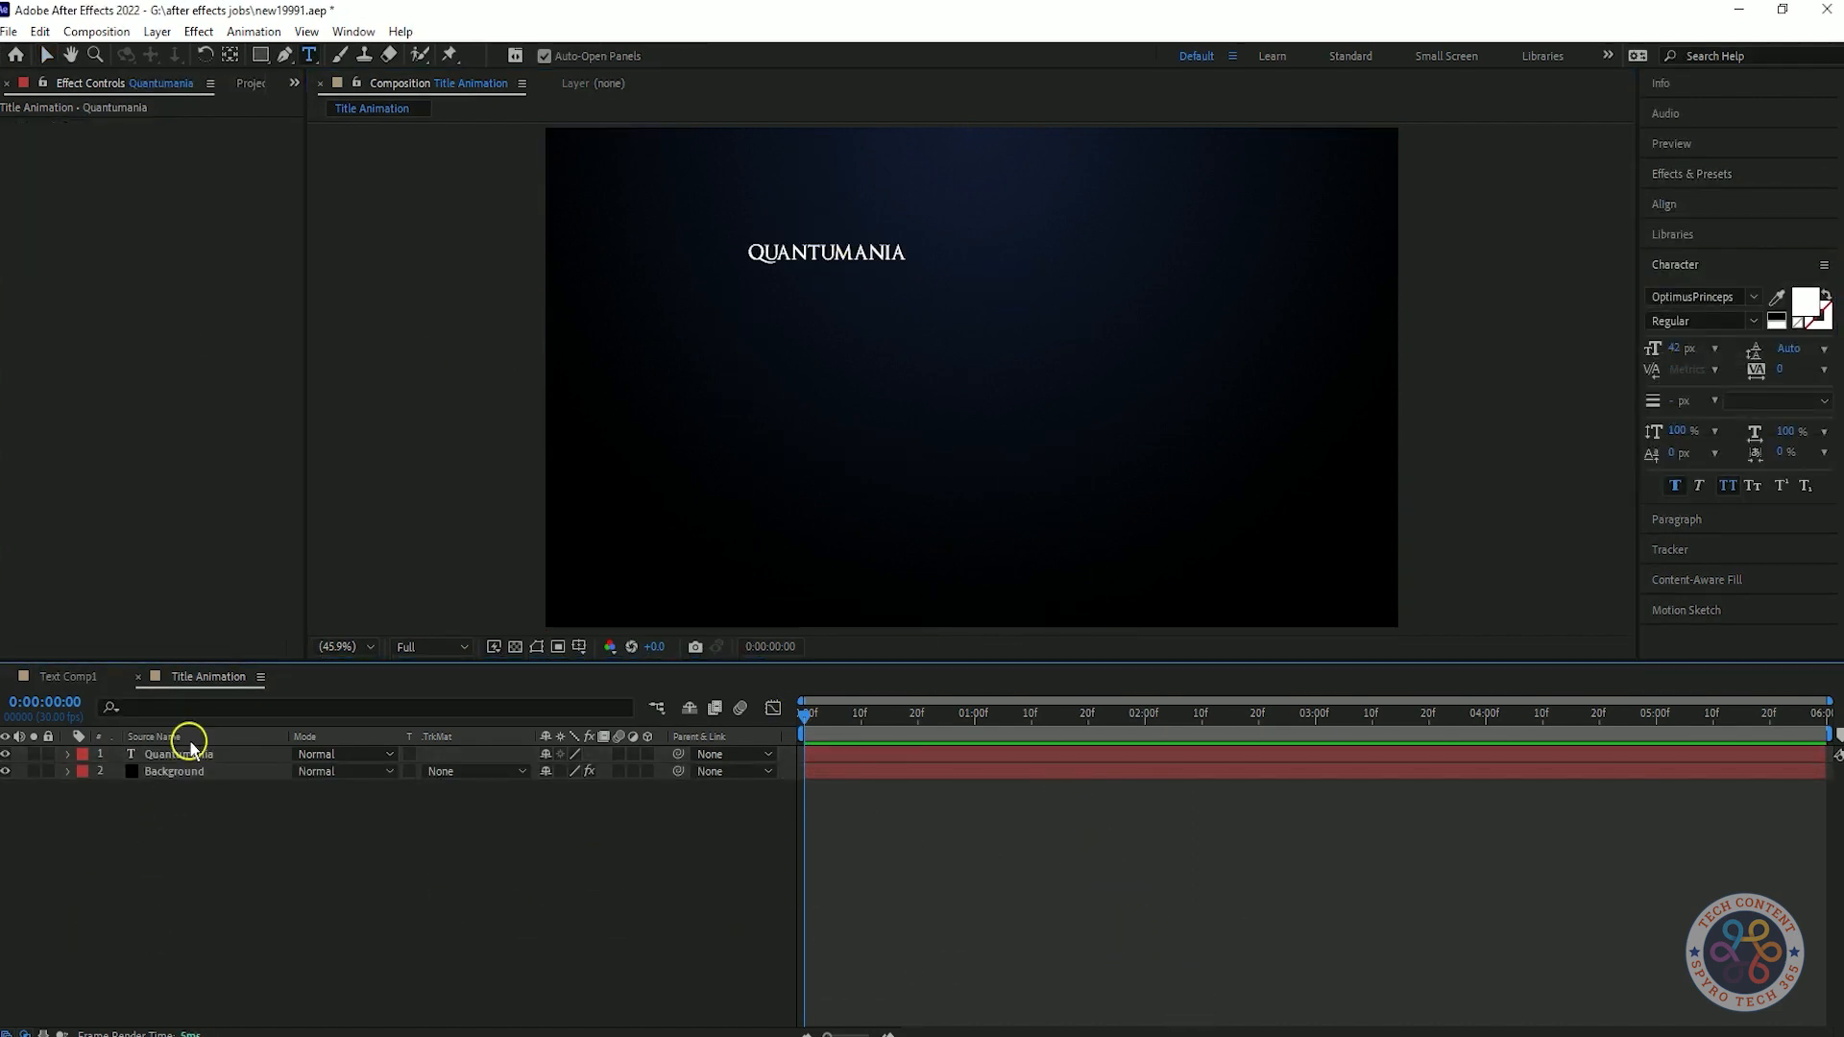
key(ctrl+Home)
Change the Quantumania text's font to IRON MAN OF WAR 002 NCV.
click(1703, 296)
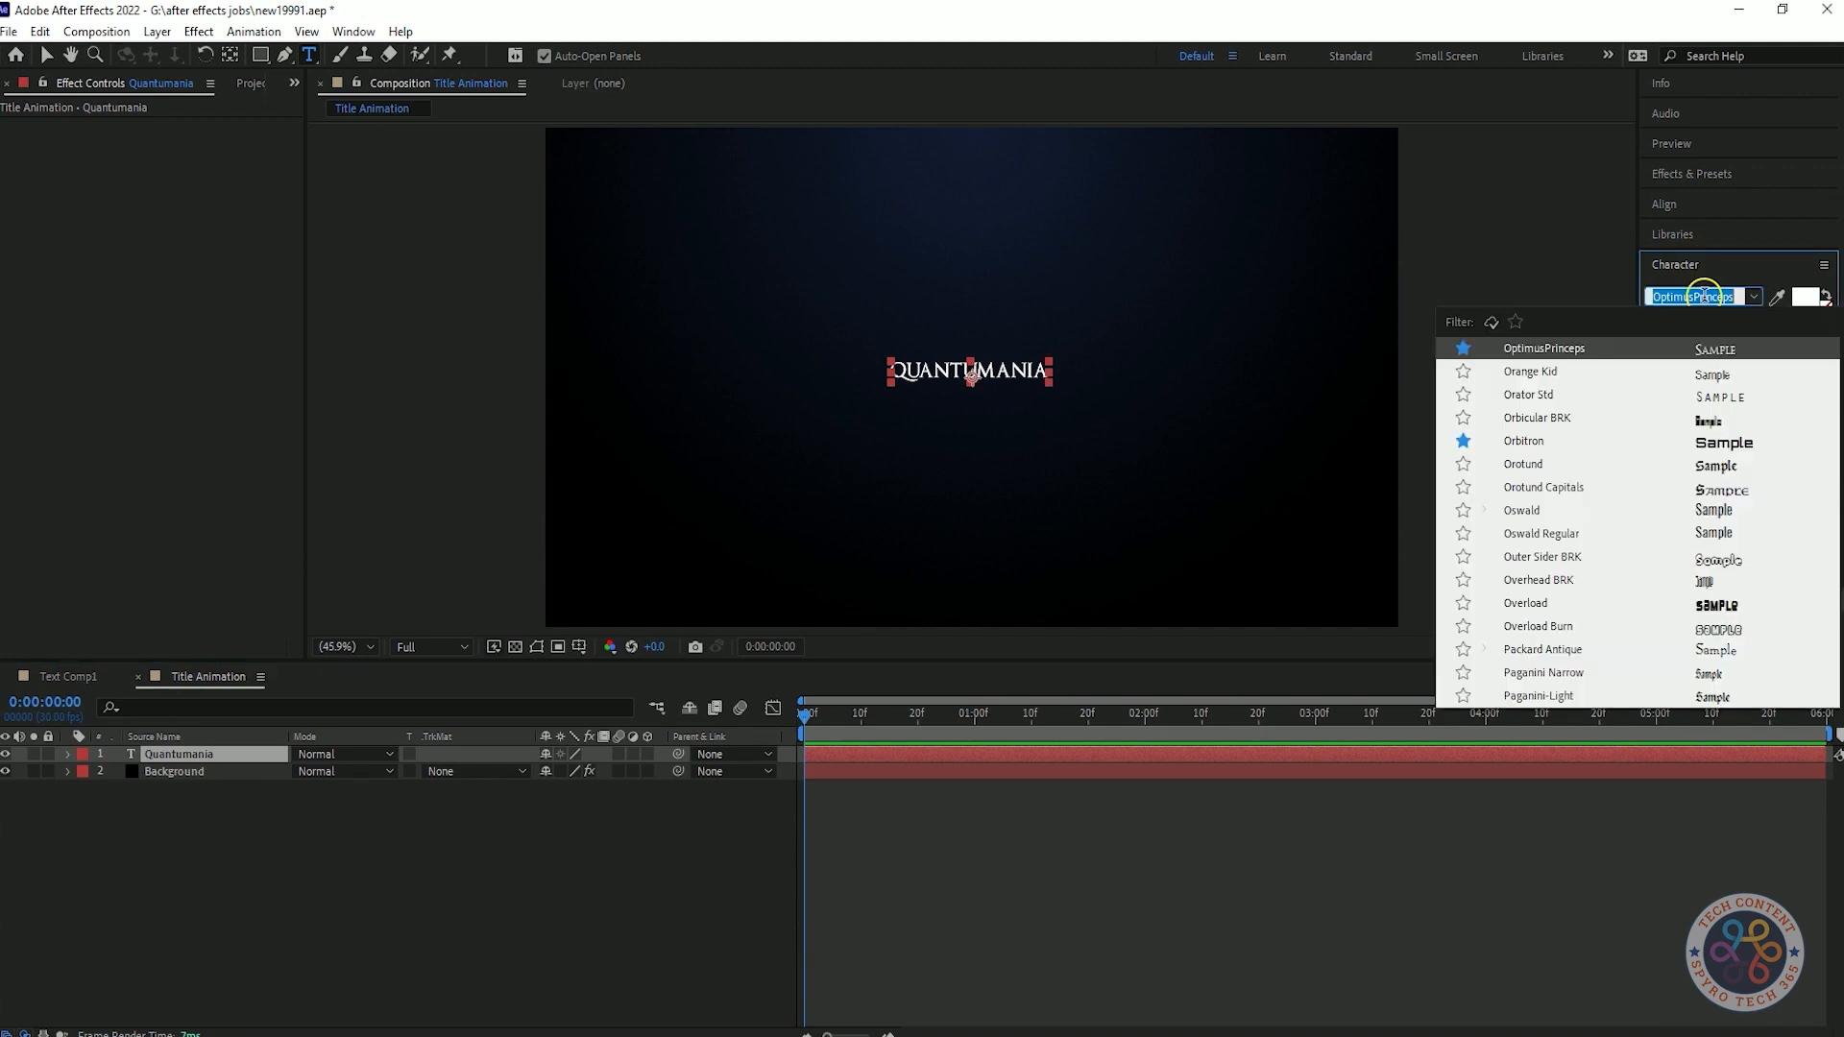
text(iro)
key(Return)
click(1754, 296)
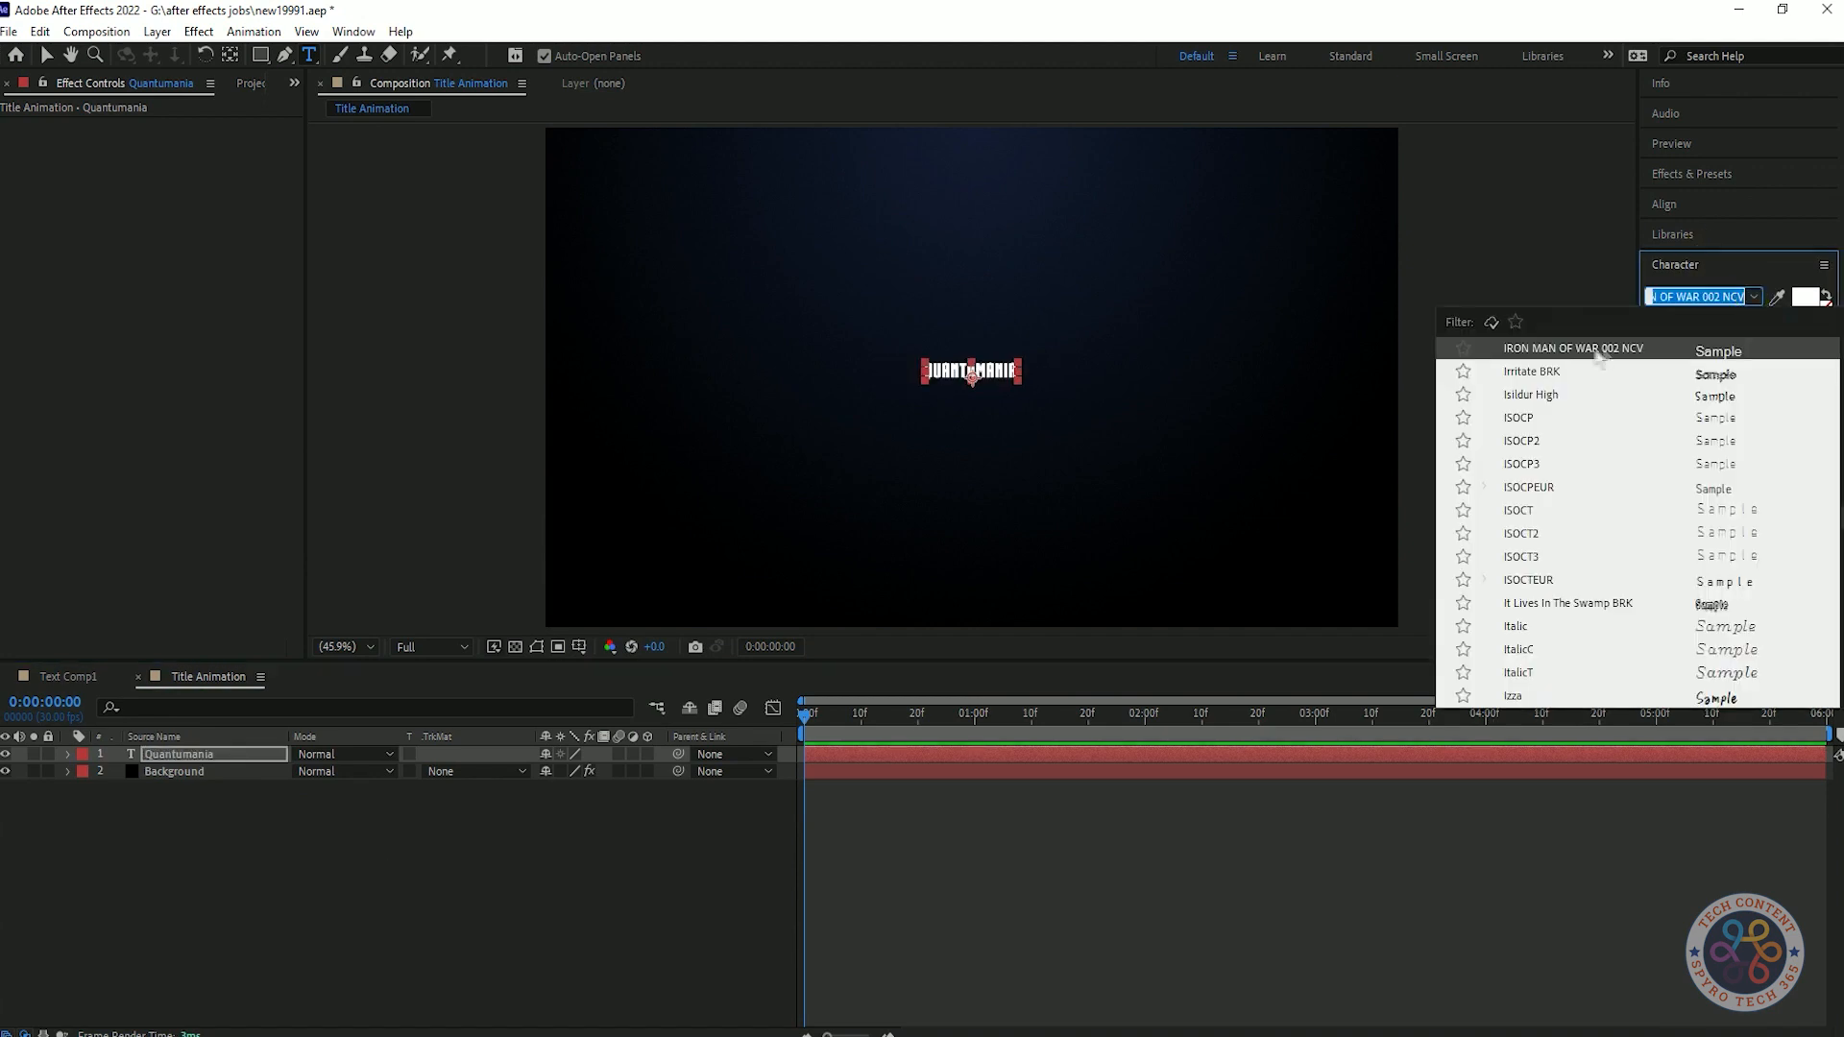
click(365, 835)
Set the Quantumania text's font size to 210 px.
click(217, 755)
mouse_move(1676, 349)
mouse_down()
mouse_move(1840, 363)
mouse_move(1683, 352)
mouse_up()
text(210)
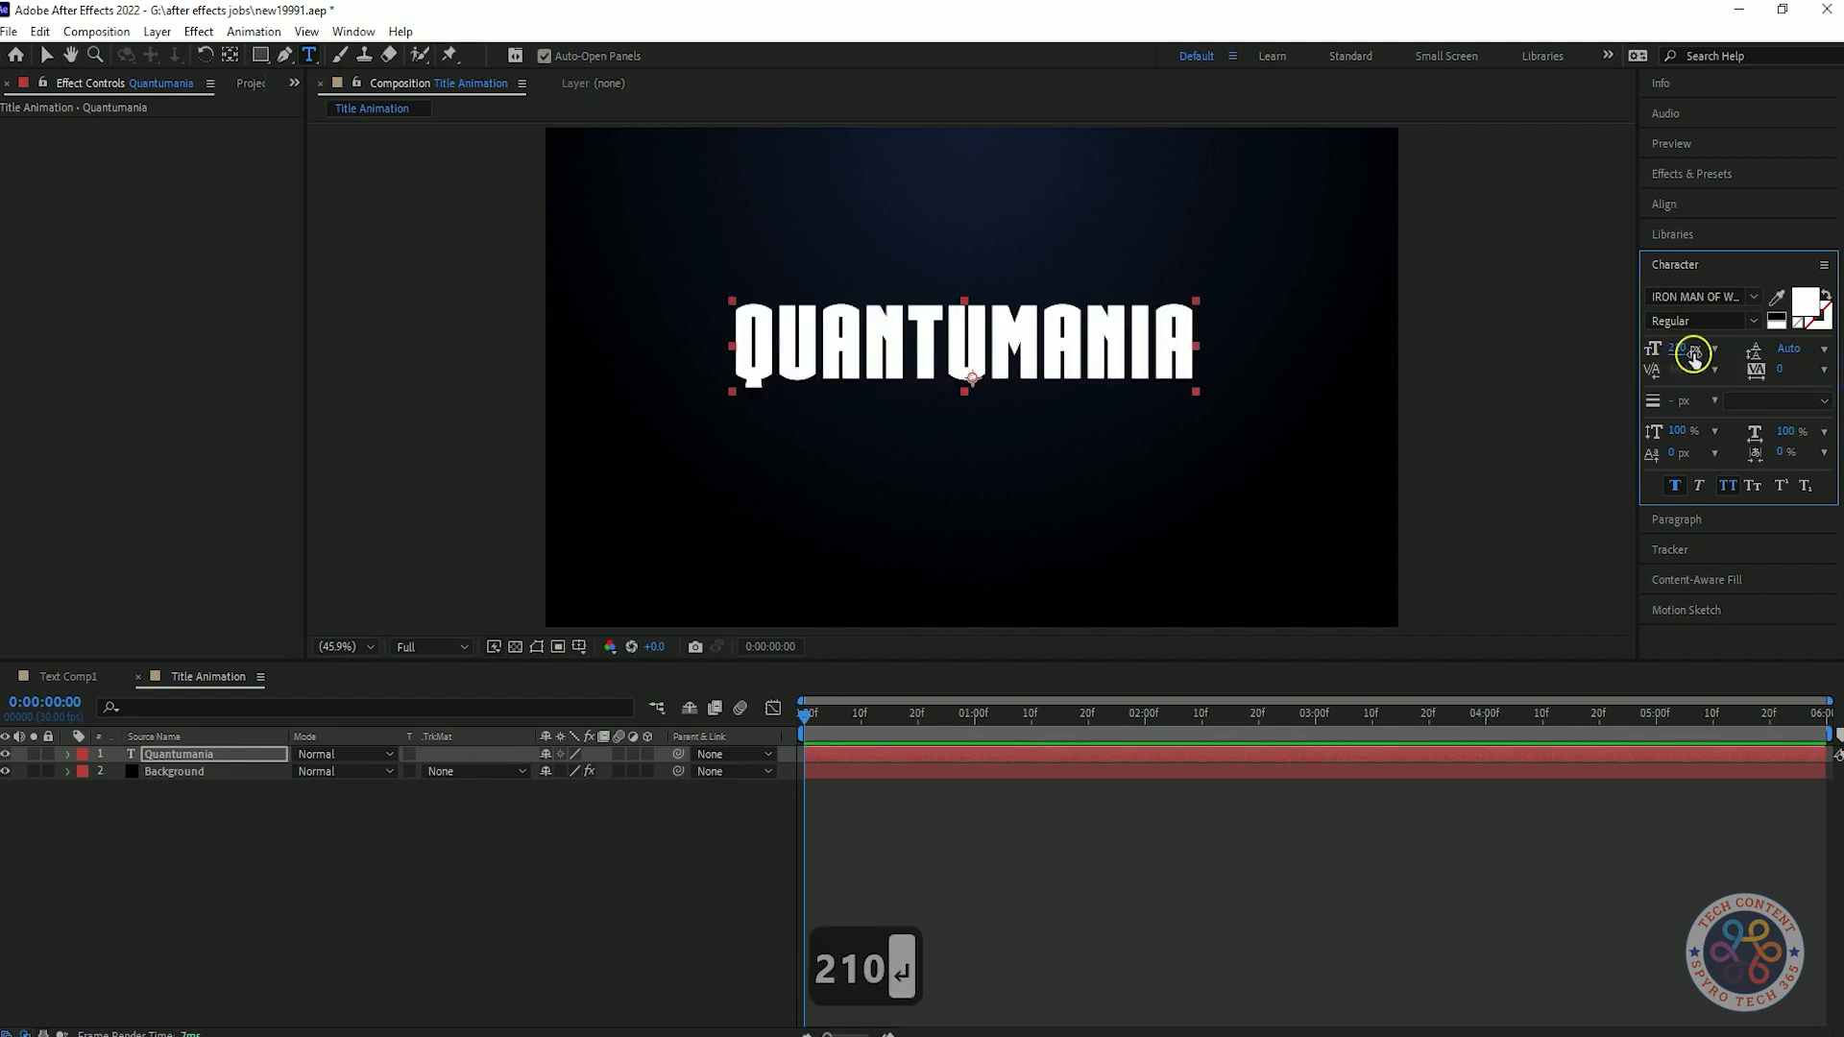
click(496, 851)
click(355, 136)
Add a second text layer reading "Marvel Studio Presents" above the Quantumania title.
key(ctrl+t)
click(970, 228)
text(Marvel Studio Prese)
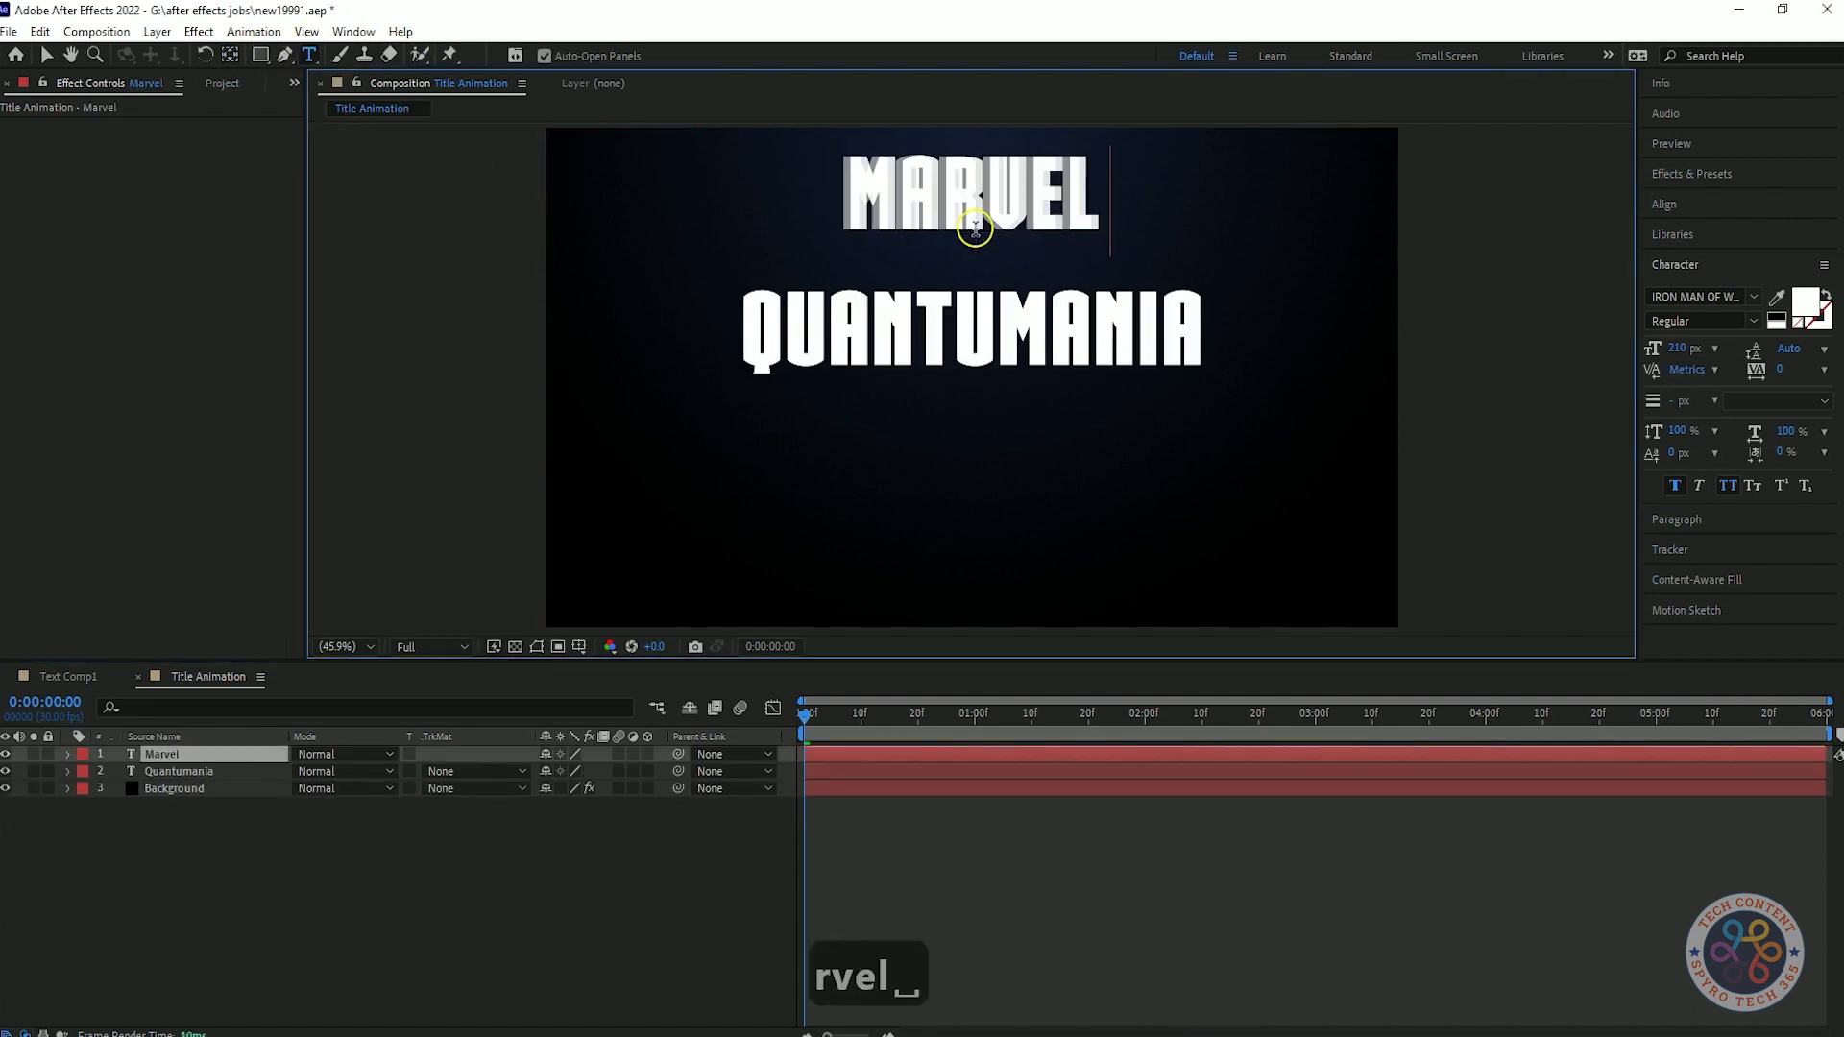
text(nts)
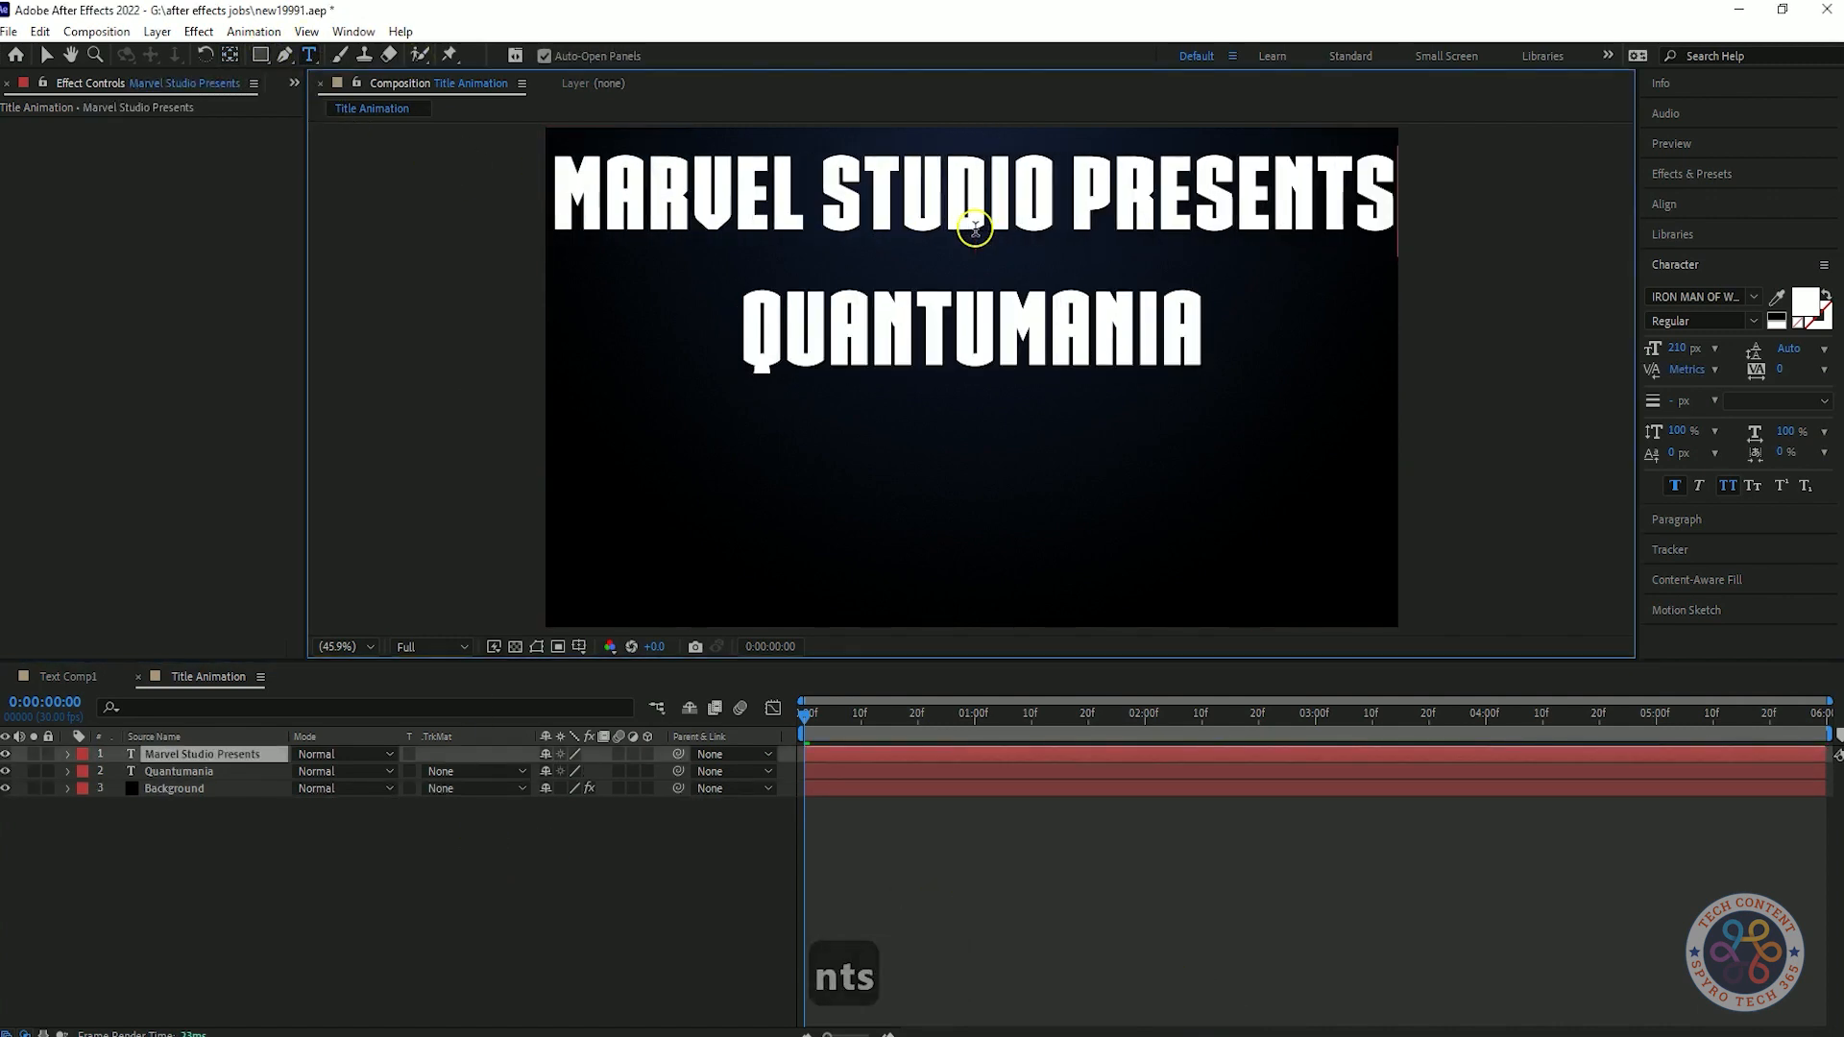
Change the Marvel Studio Presents text's font to Montserrat Light.
click(266, 755)
click(1707, 296)
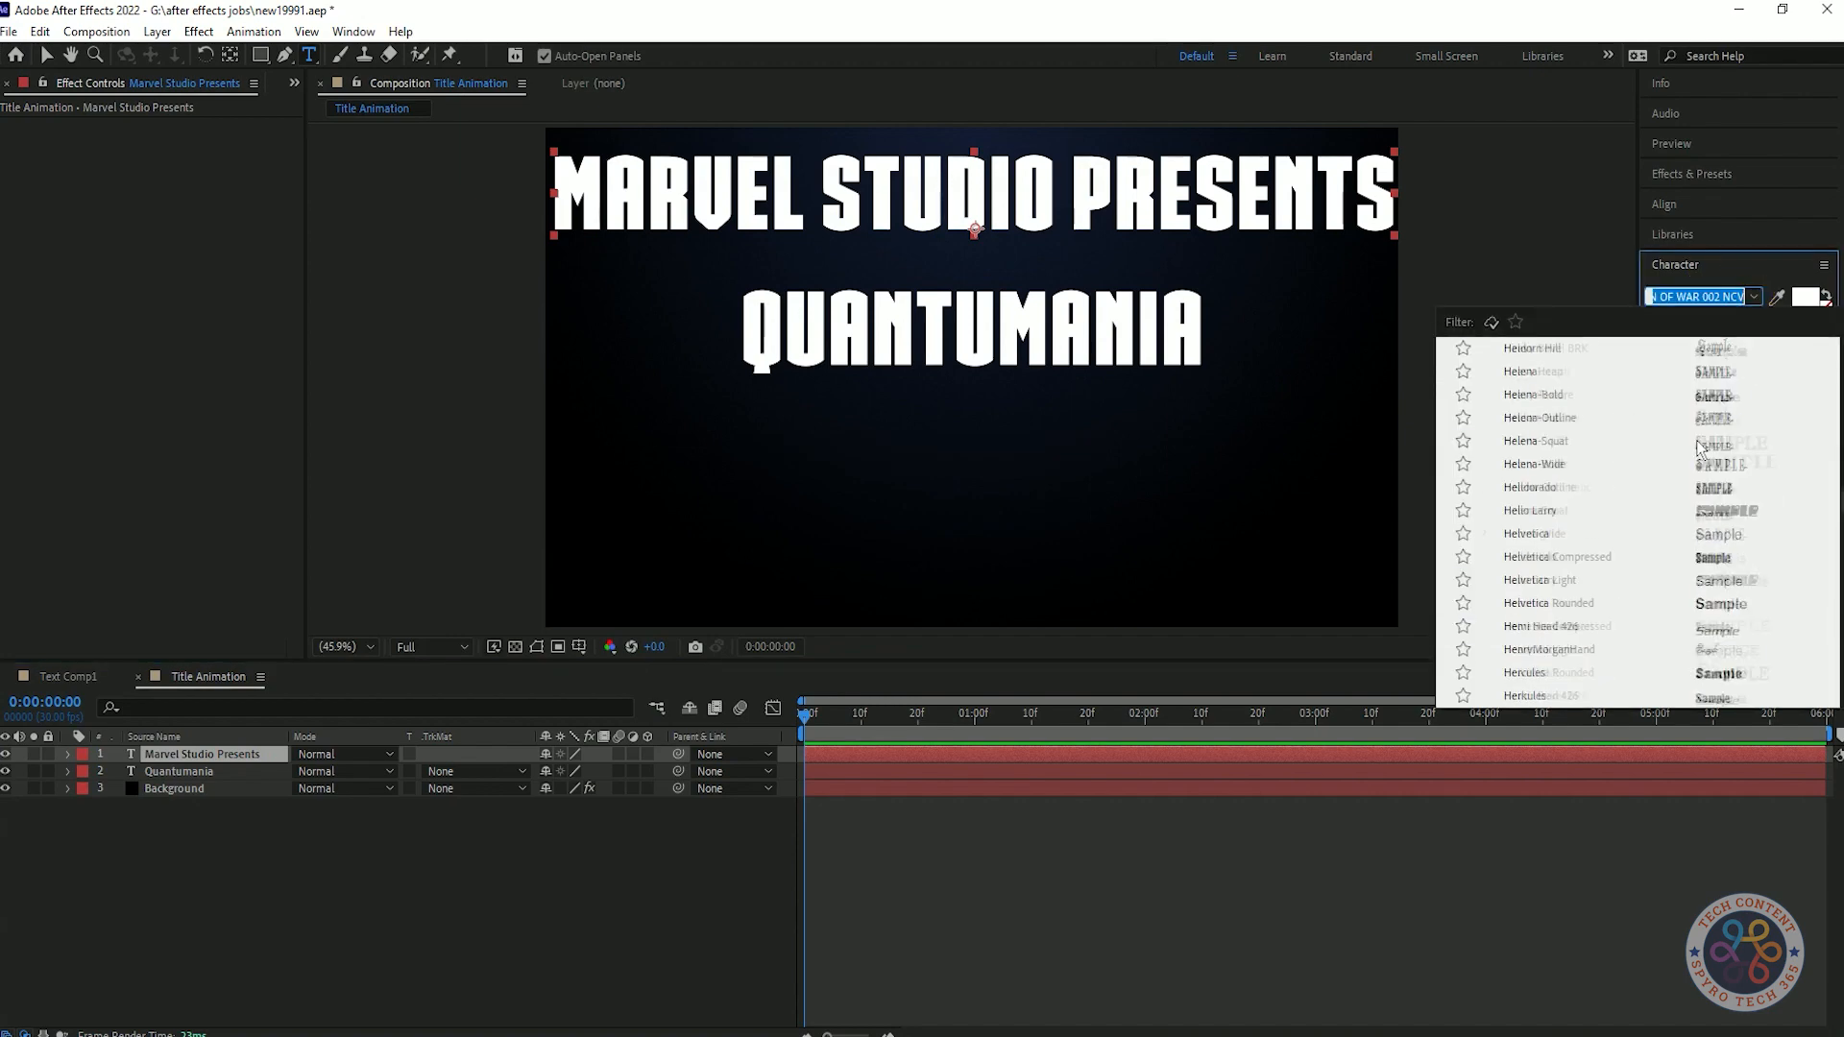
text(mont)
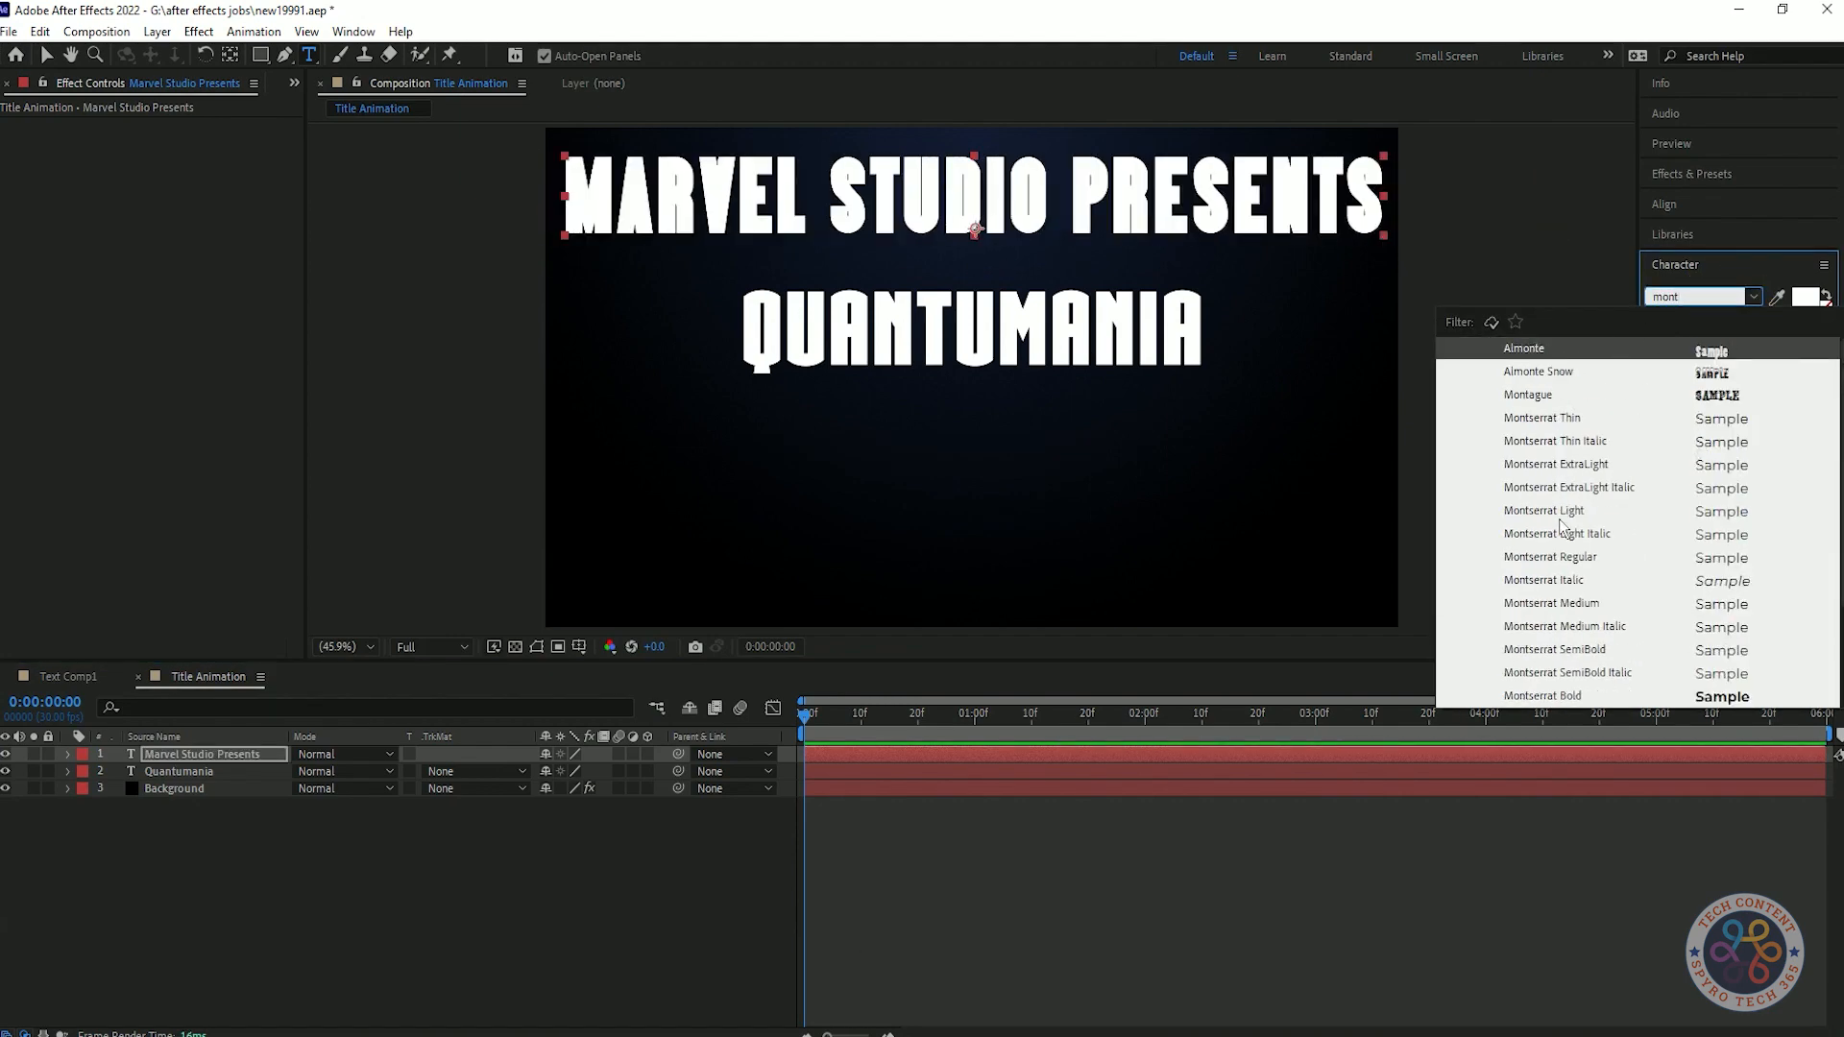
click(1557, 561)
click(1754, 299)
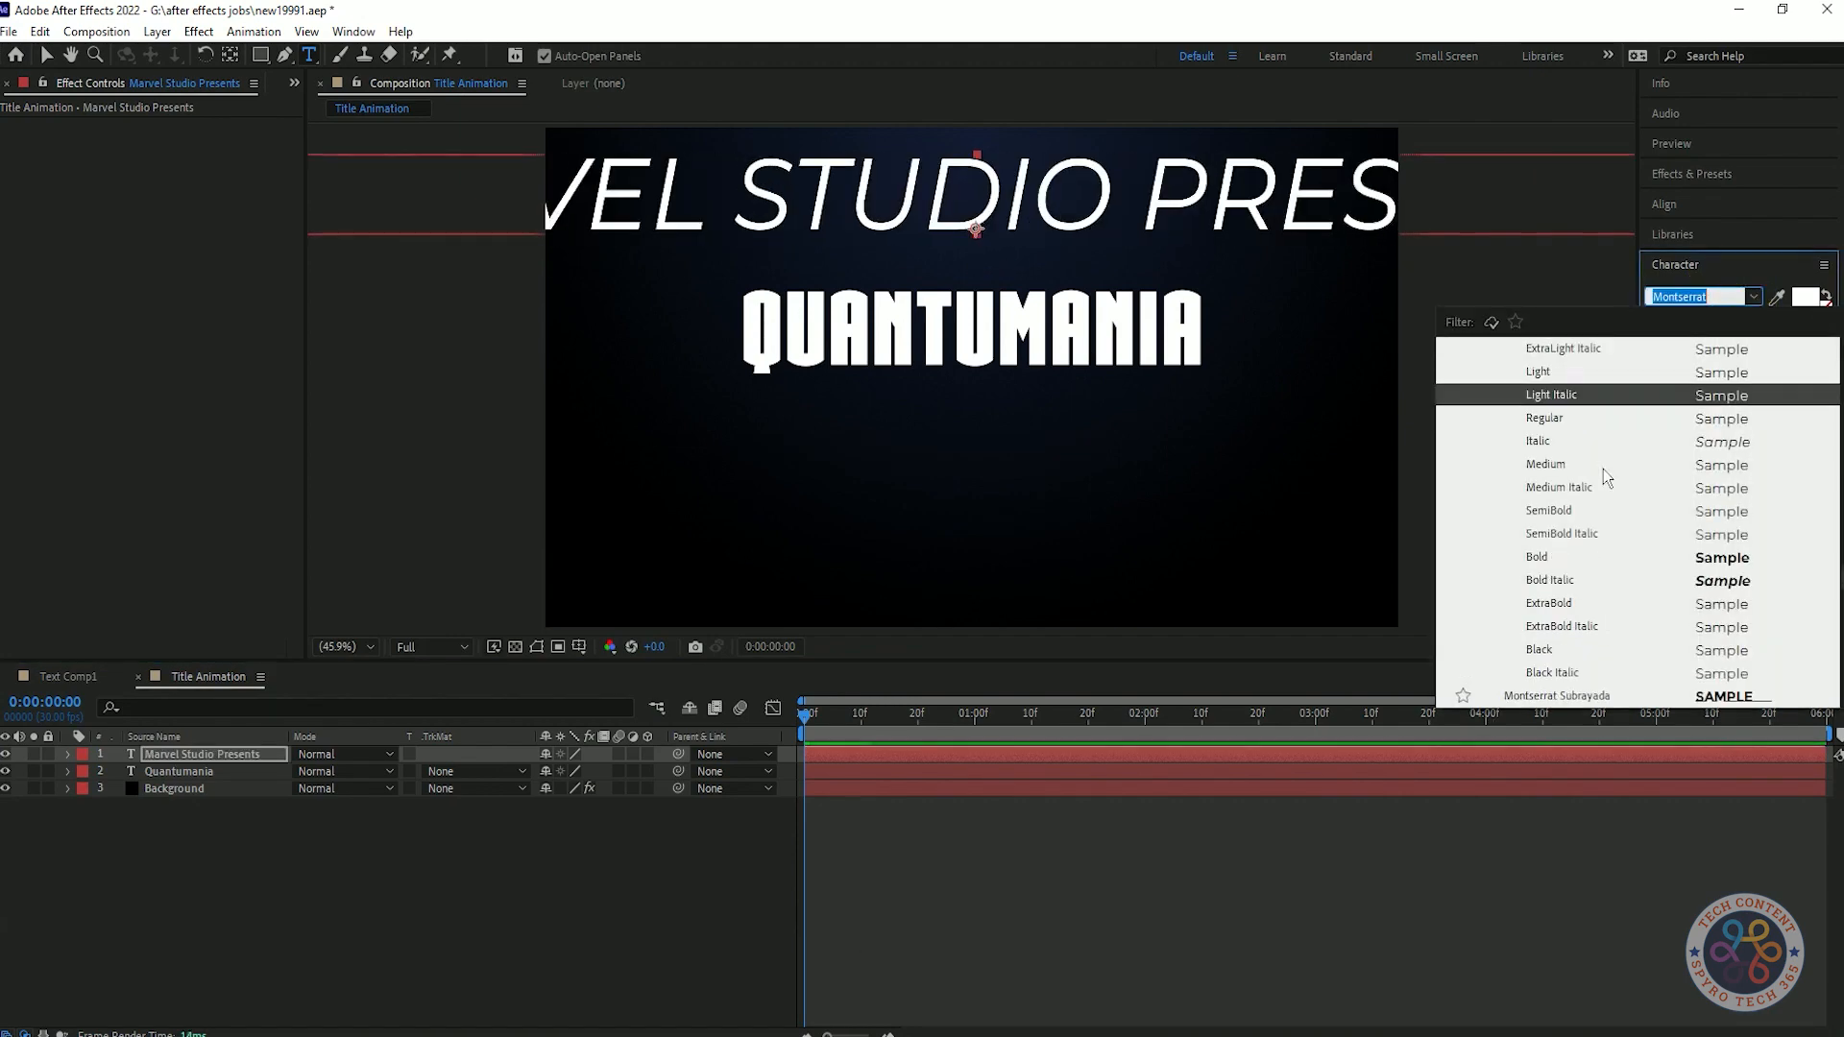
scroll(1556, 374, up, 5)
click(1537, 638)
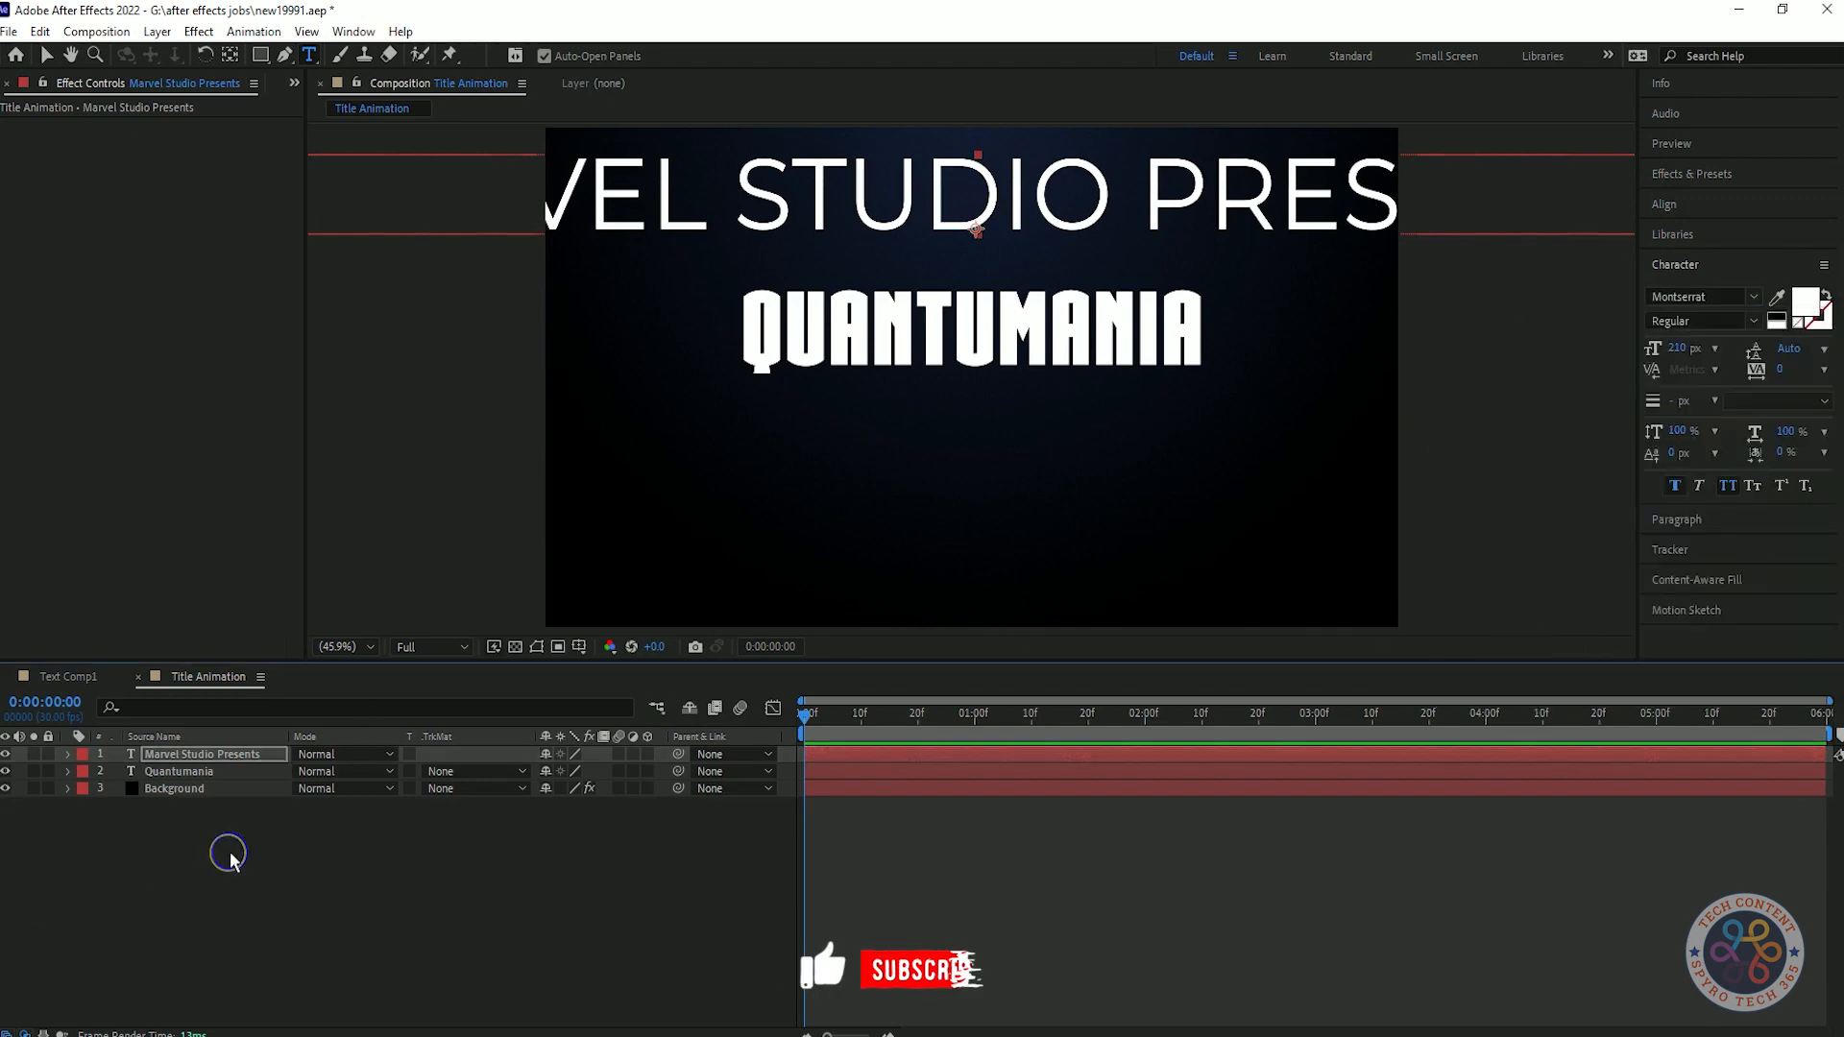
Set the Marvel Studio Presents text to 78 px and move it down until it sits just above Quantumania.
click(1676, 349)
text(90)
click(411, 897)
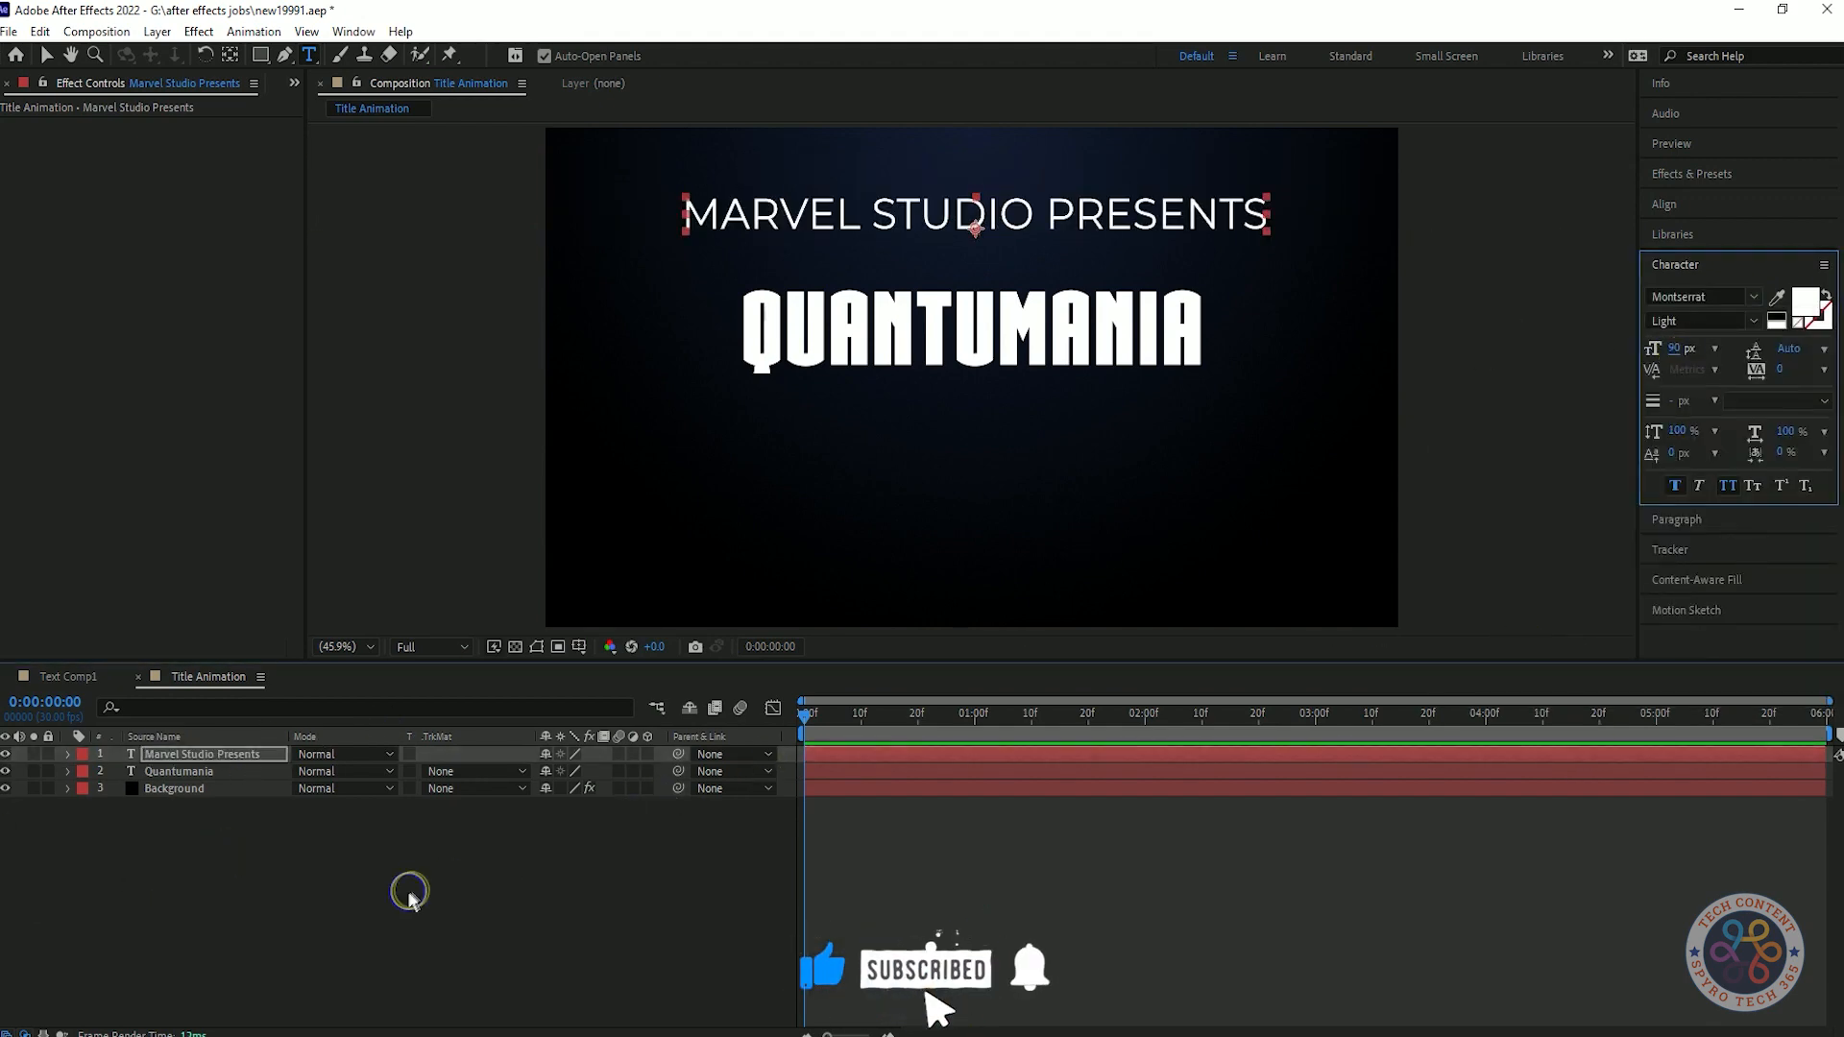
click(1679, 349)
text(78)
key(Return)
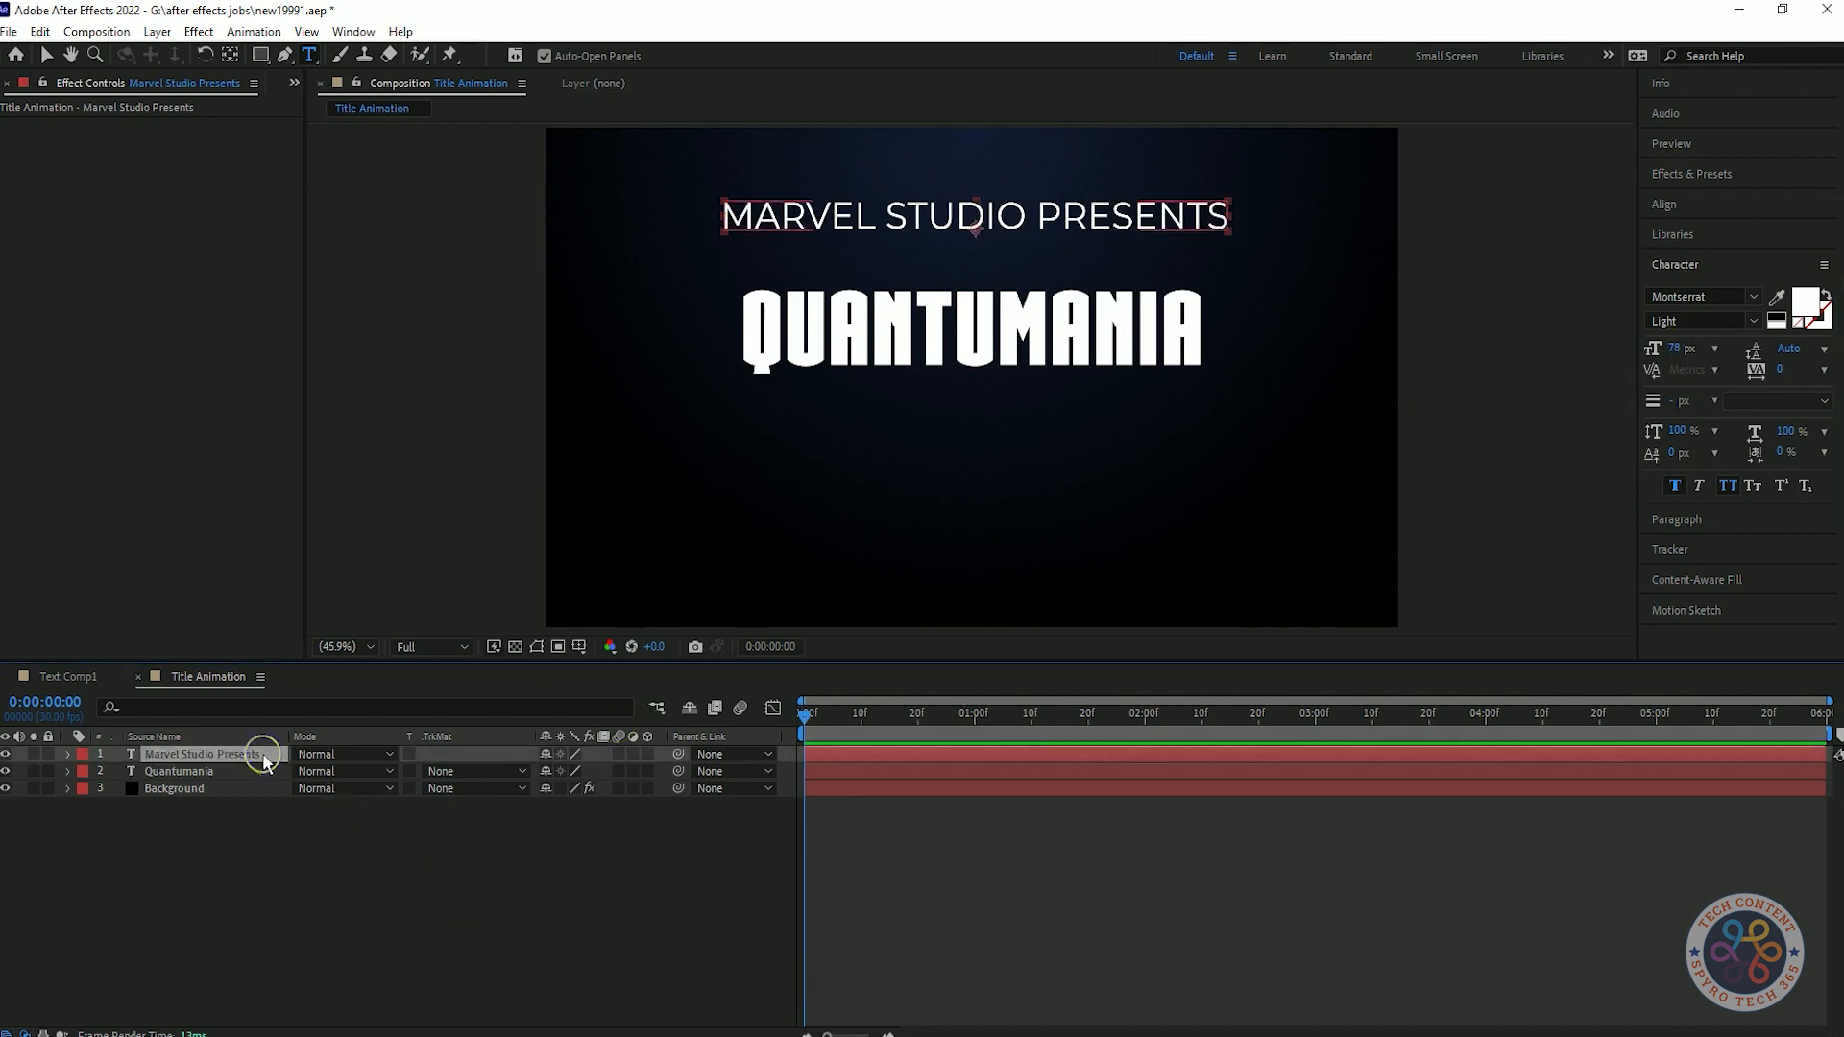
drag(1037, 231, 1001, 274)
click(515, 913)
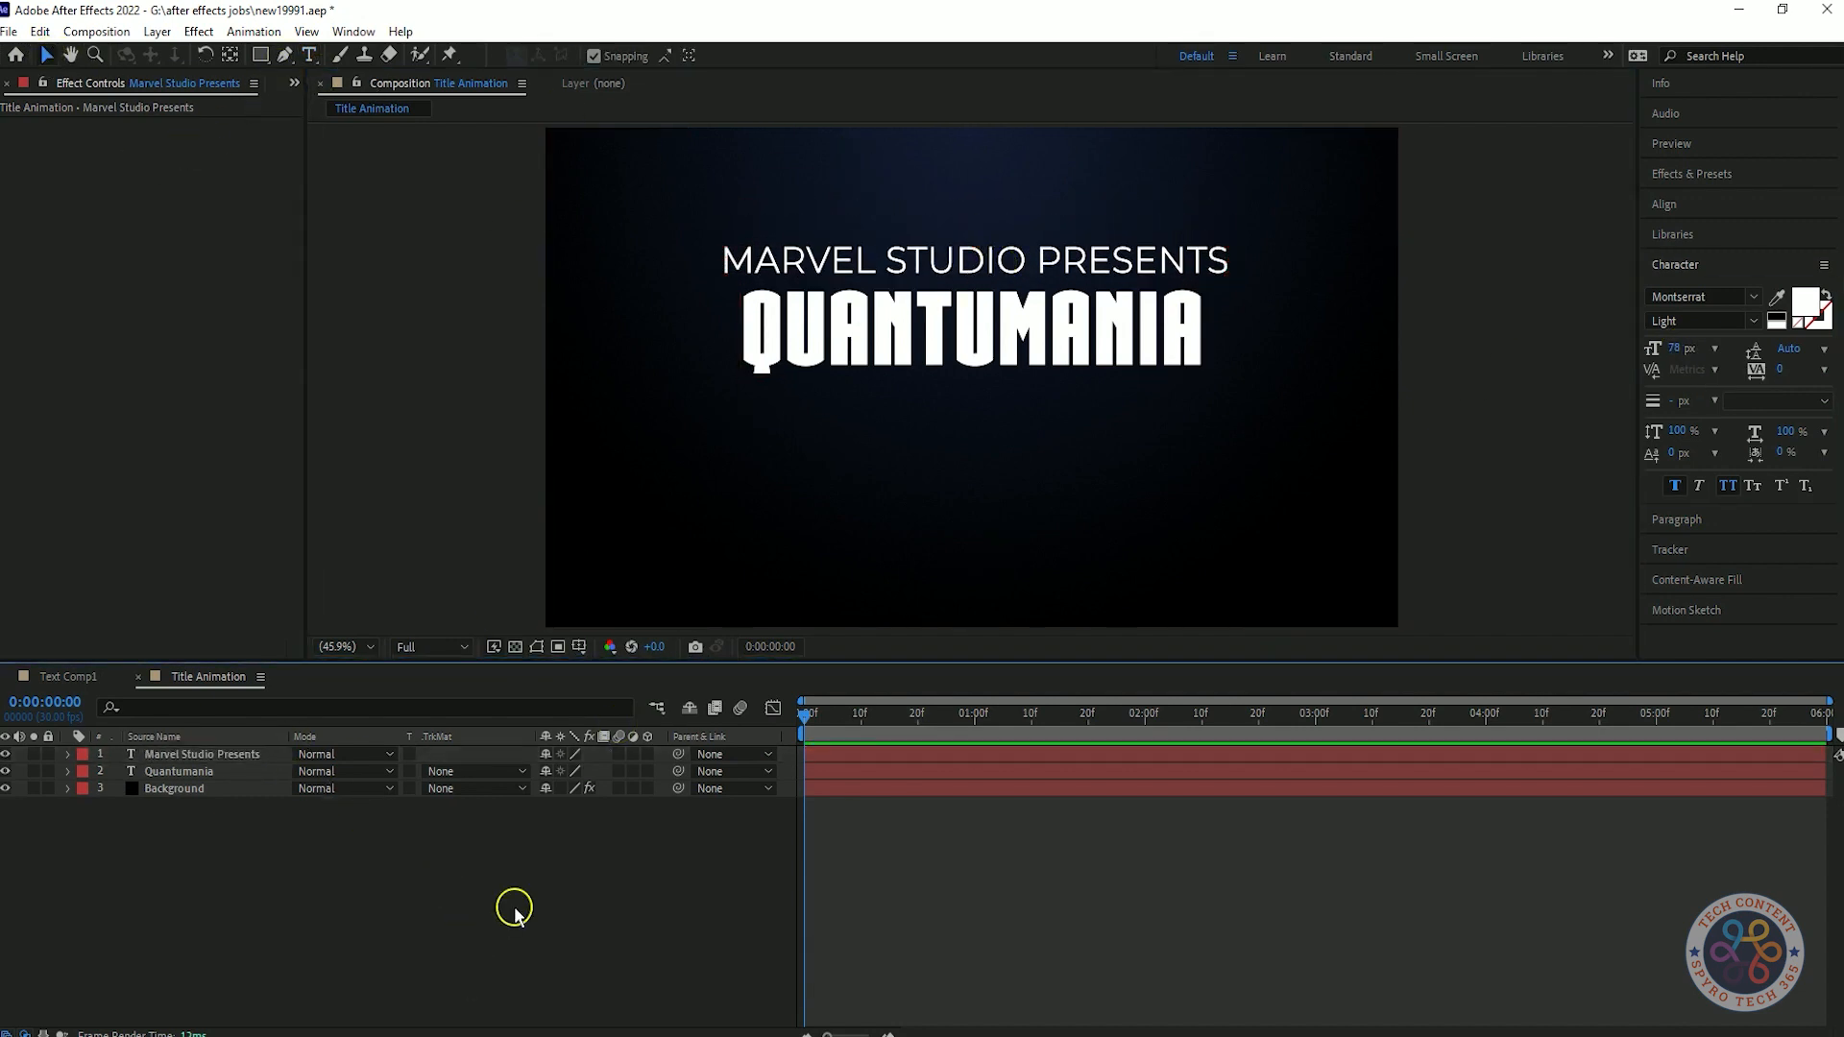
Apply the Decrease Tracking text animation preset to the Marvel Studio Presents layer.
click(1008, 259)
click(1691, 173)
click(1650, 221)
click(1667, 494)
click(1666, 494)
click(1667, 393)
scroll(1796, 492, down, 3)
drag(1789, 551, 411, 753)
Set the first Tracking Amount keyframe to 20 and move the last one to about 0:00:02:10, previewing the animation.
key(u)
key(Home)
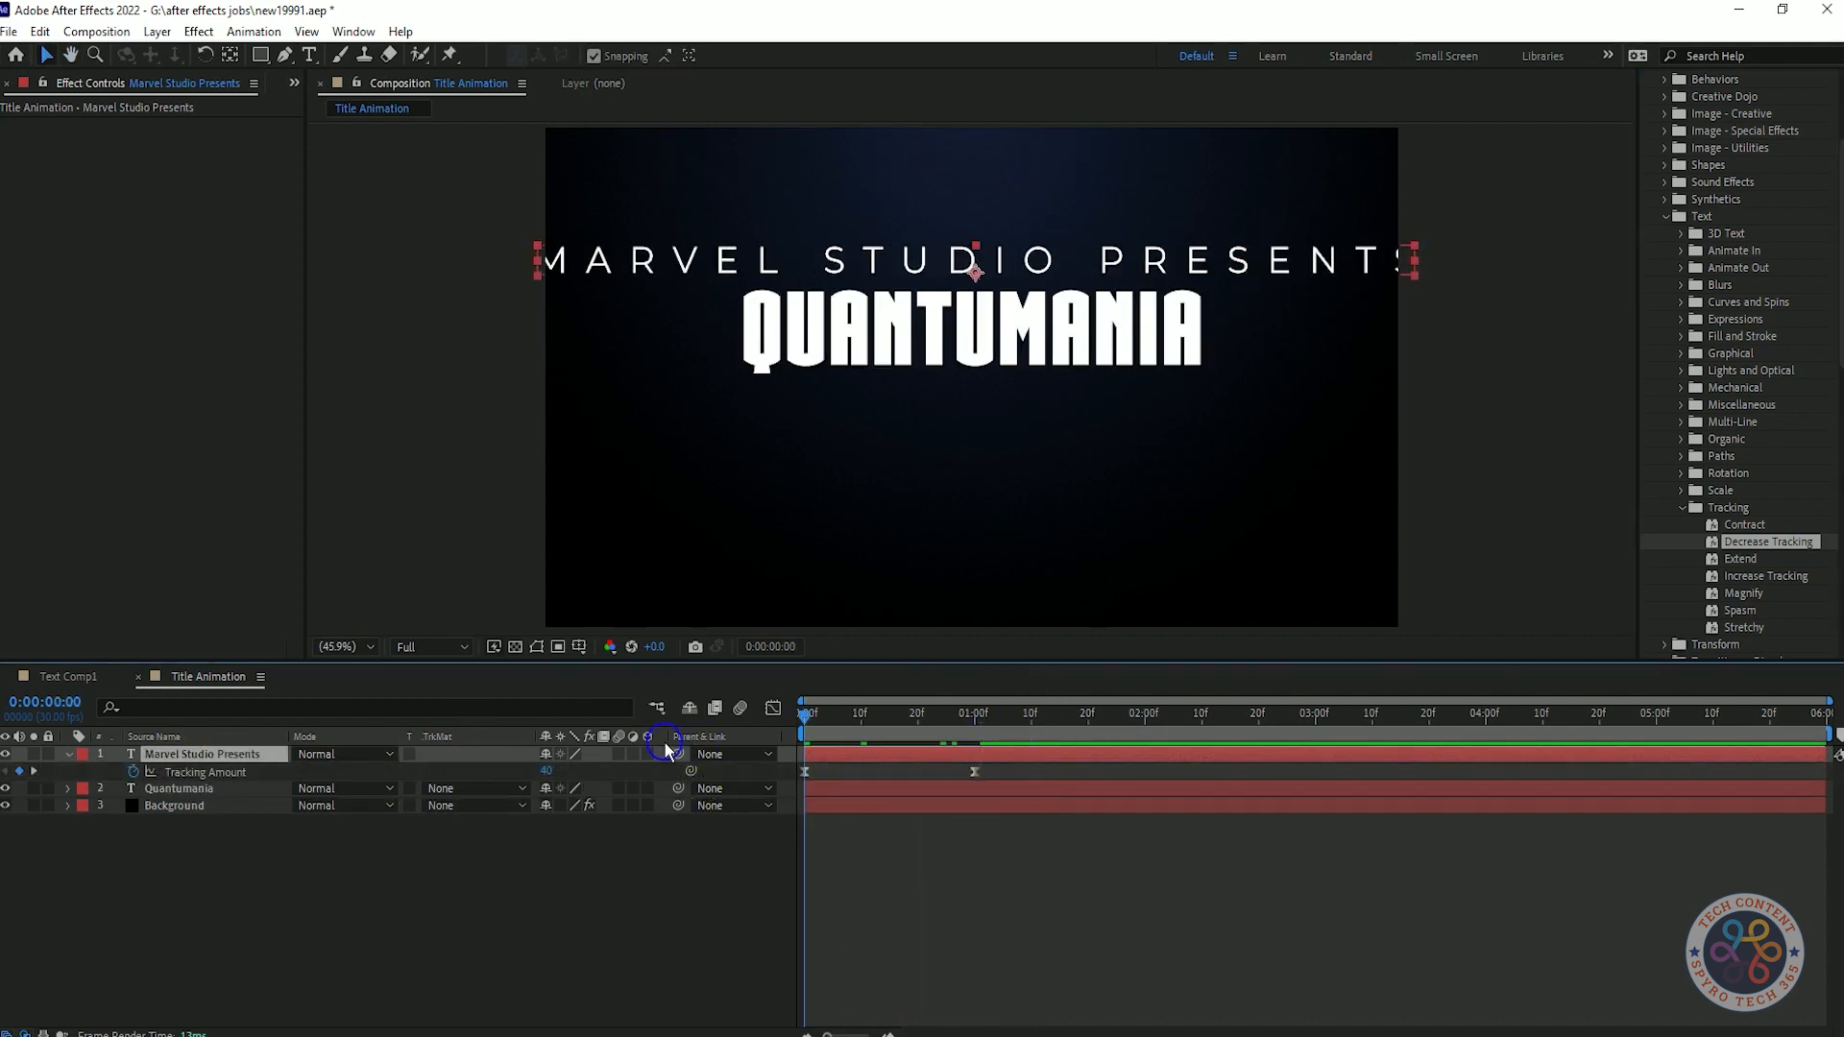
drag(546, 776, 526, 782)
click(954, 851)
drag(975, 773, 1203, 777)
key(space)
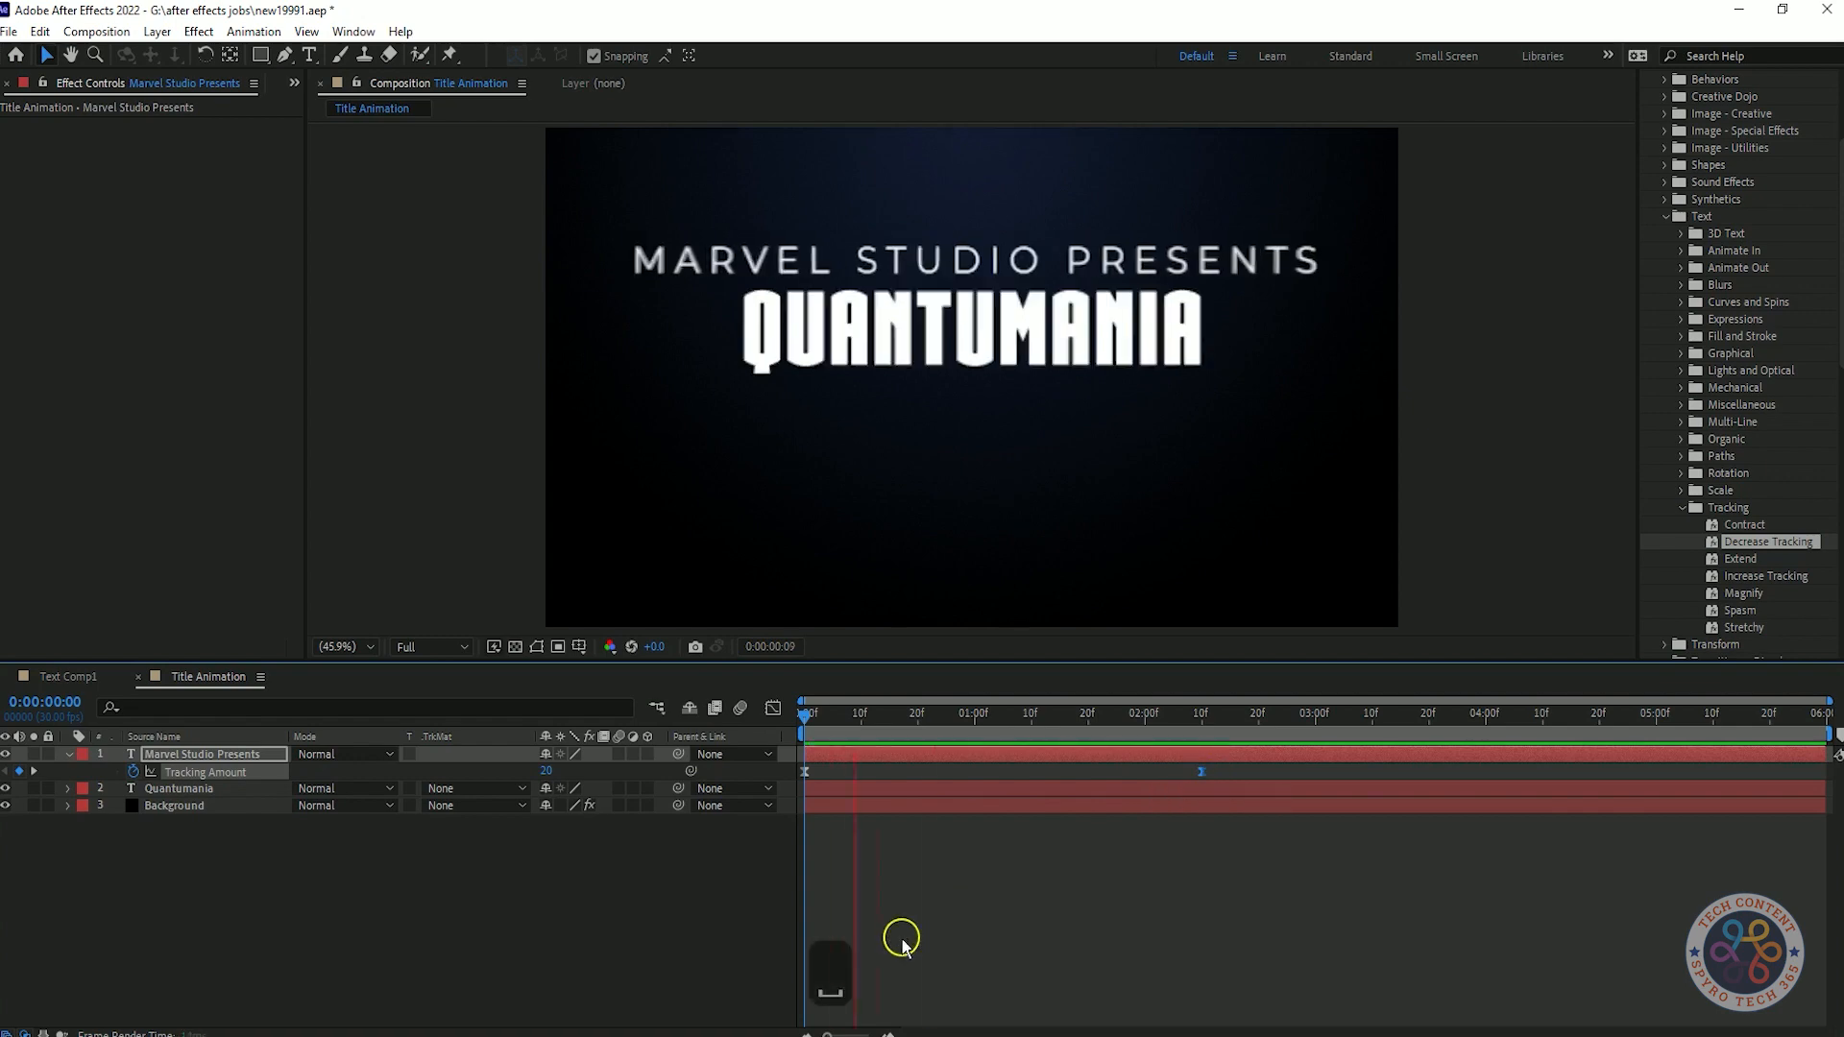
key(space)
Reduce the Marvel Studio Presents text to 70 px, checking its width at the end of the tracking animation.
click(195, 759)
scroll(1719, 289, up, 4)
drag(1638, 234, 1429, 237)
scroll(1750, 309, down, 10)
click(1473, 520)
click(1196, 715)
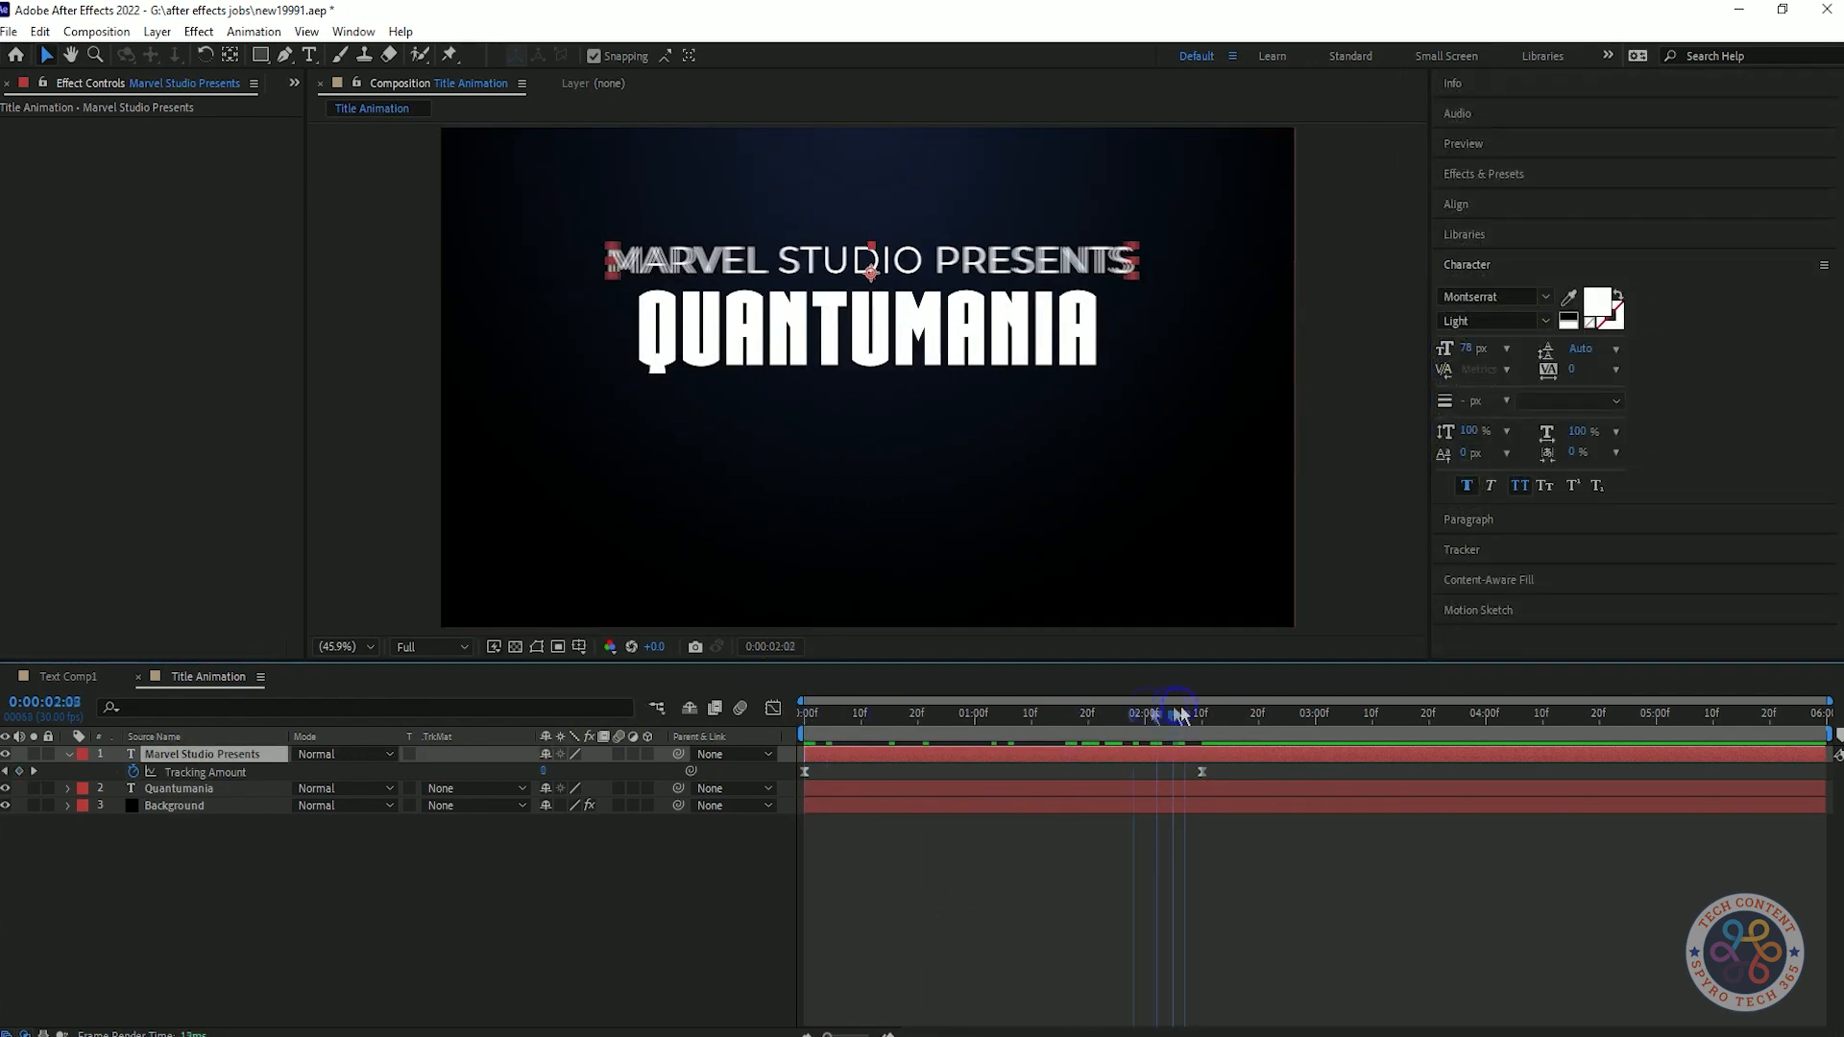
click(1454, 351)
click(490, 883)
Set the Tracking Amount at the start of the composition to 30, preview it and save the project.
drag(1201, 717, 560, 726)
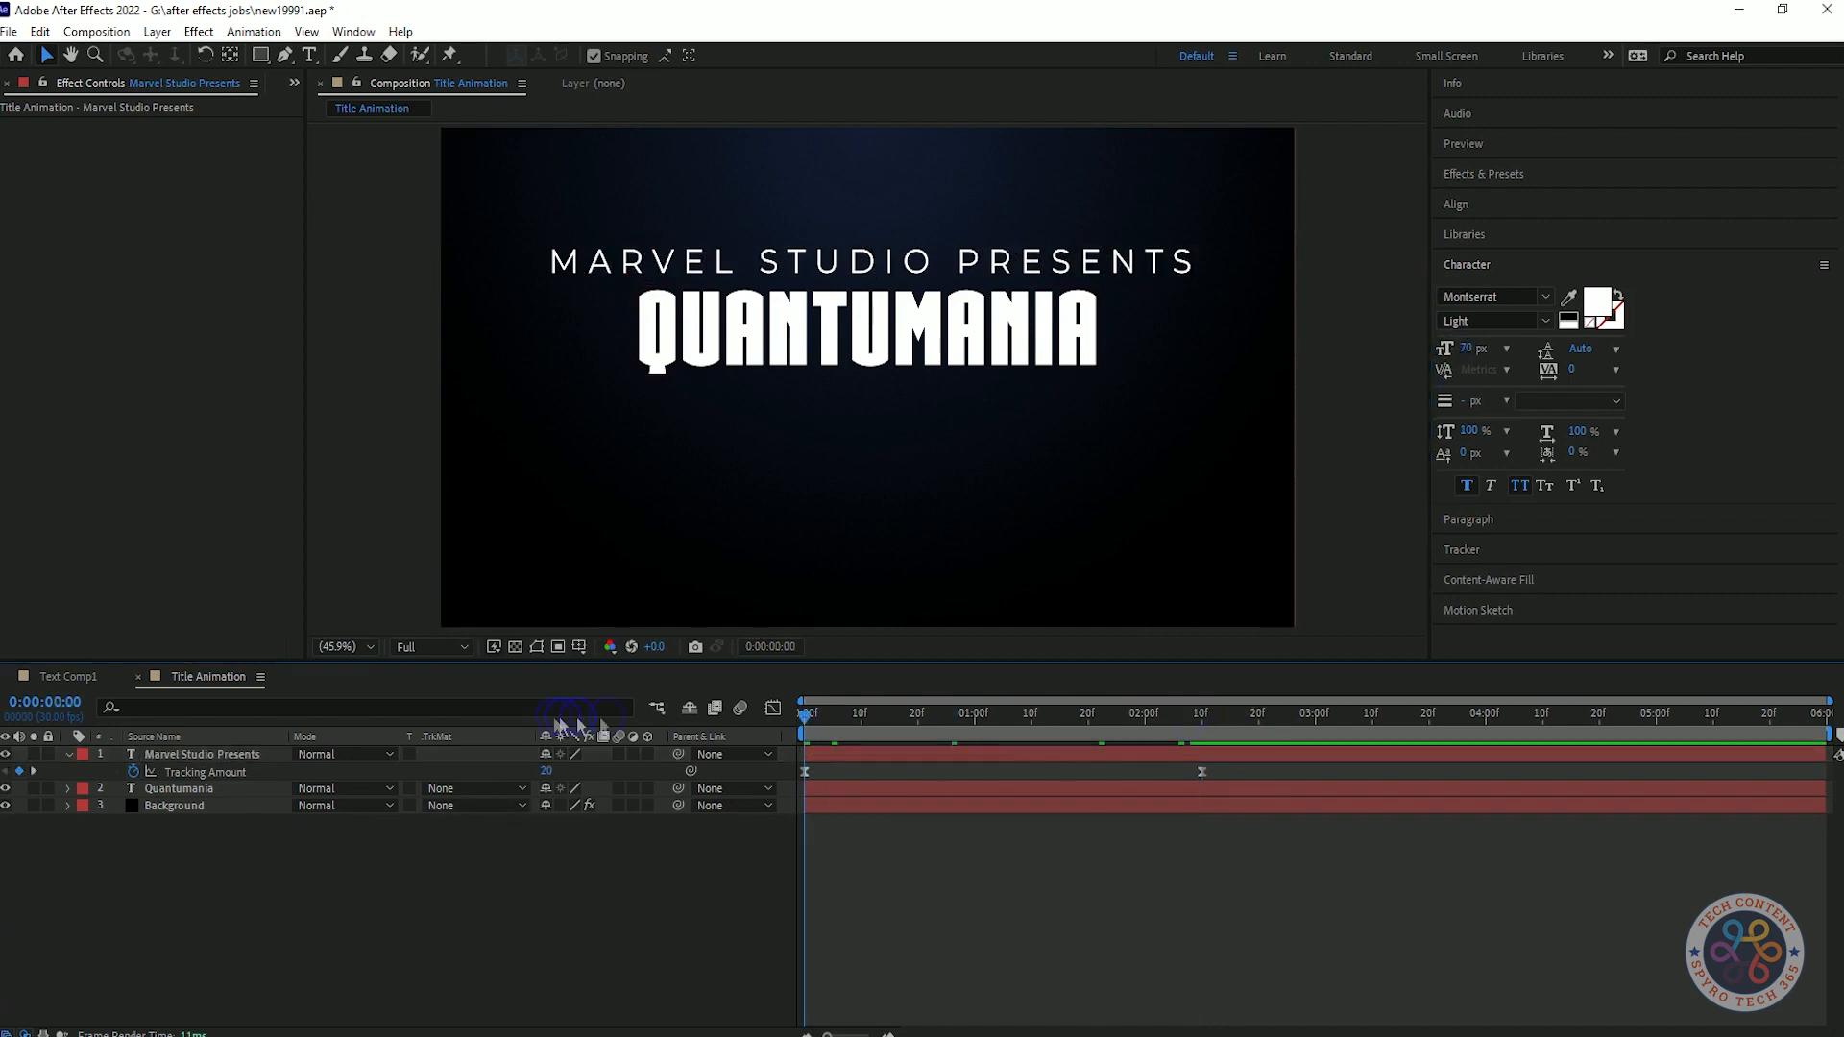
text(30)
key(Return)
click(1241, 713)
key(space)
Show the Marvel Studio Presents layer's keyframes and preview the tracking animation from the start.
key(space)
key(ctrl+s)
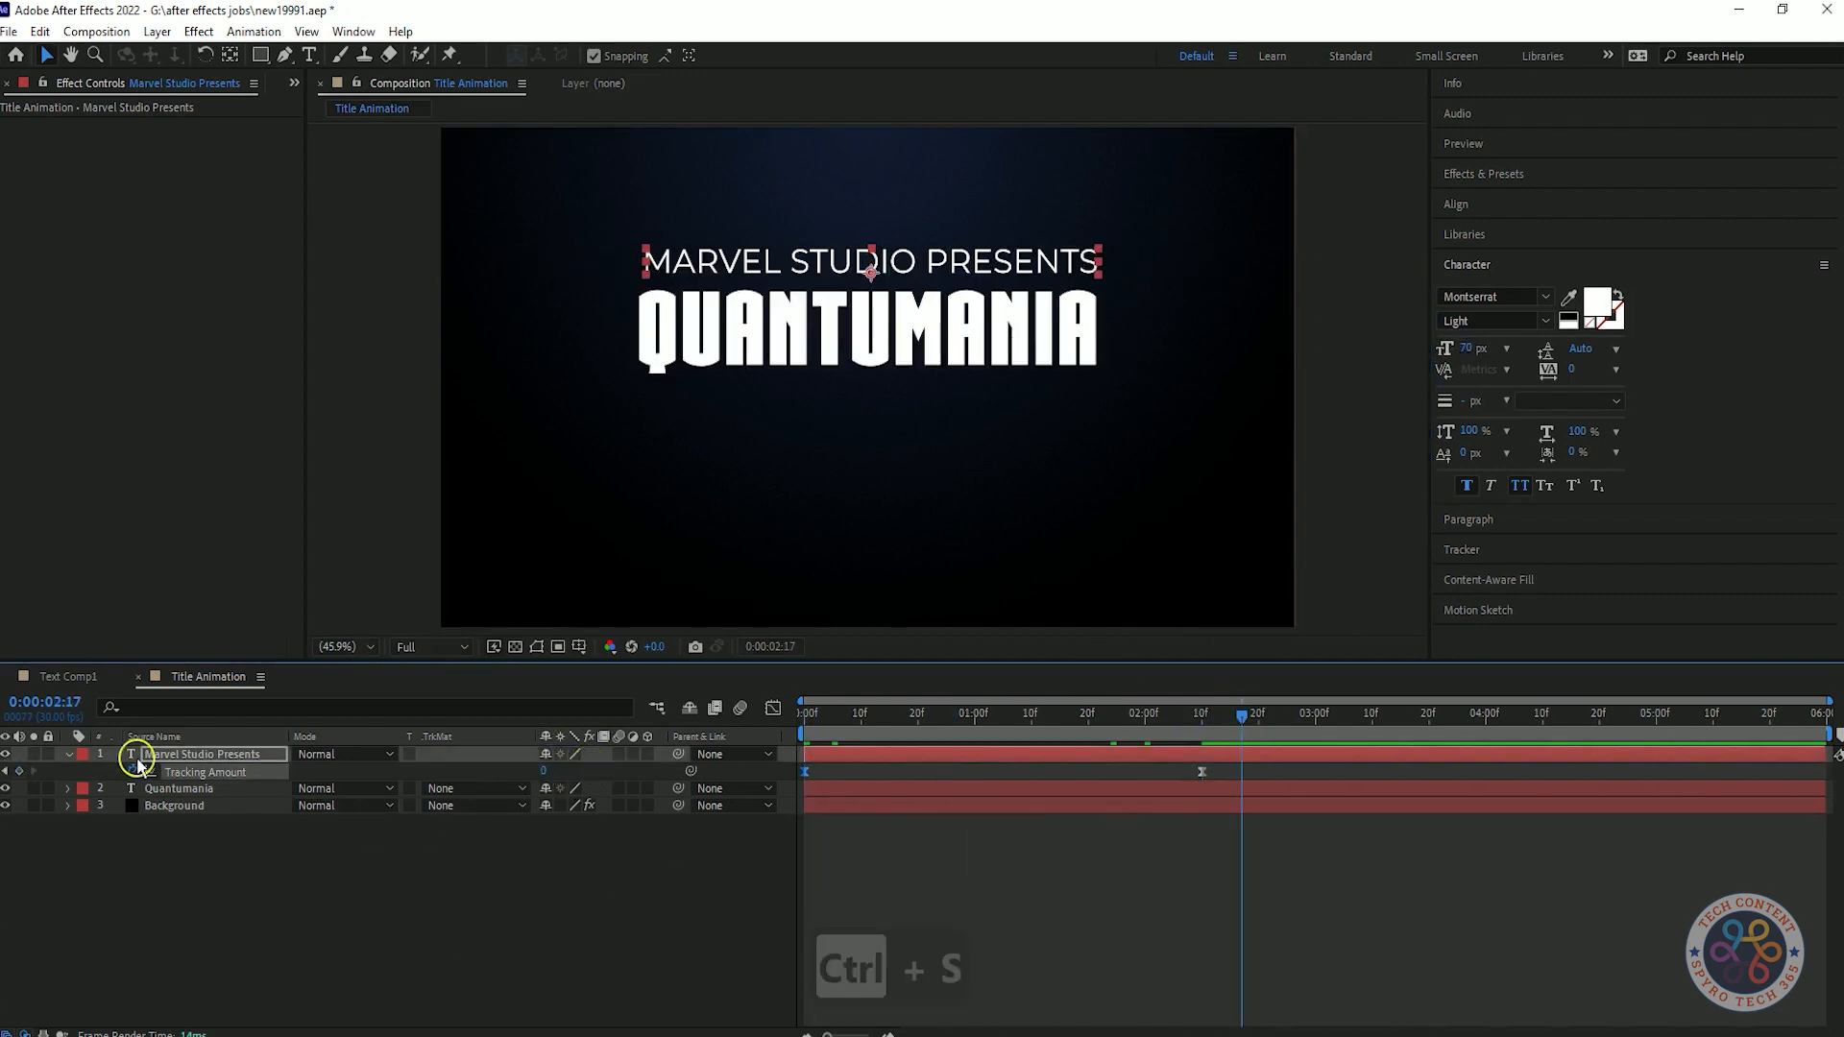
click(70, 755)
click(216, 756)
key(u)
drag(1242, 716, 302, 735)
key(space)
key(space)
Reshape the easing curve between both Tracking Amount keyframes in the Graph Editor and preview the motion.
drag(1266, 782, 797, 770)
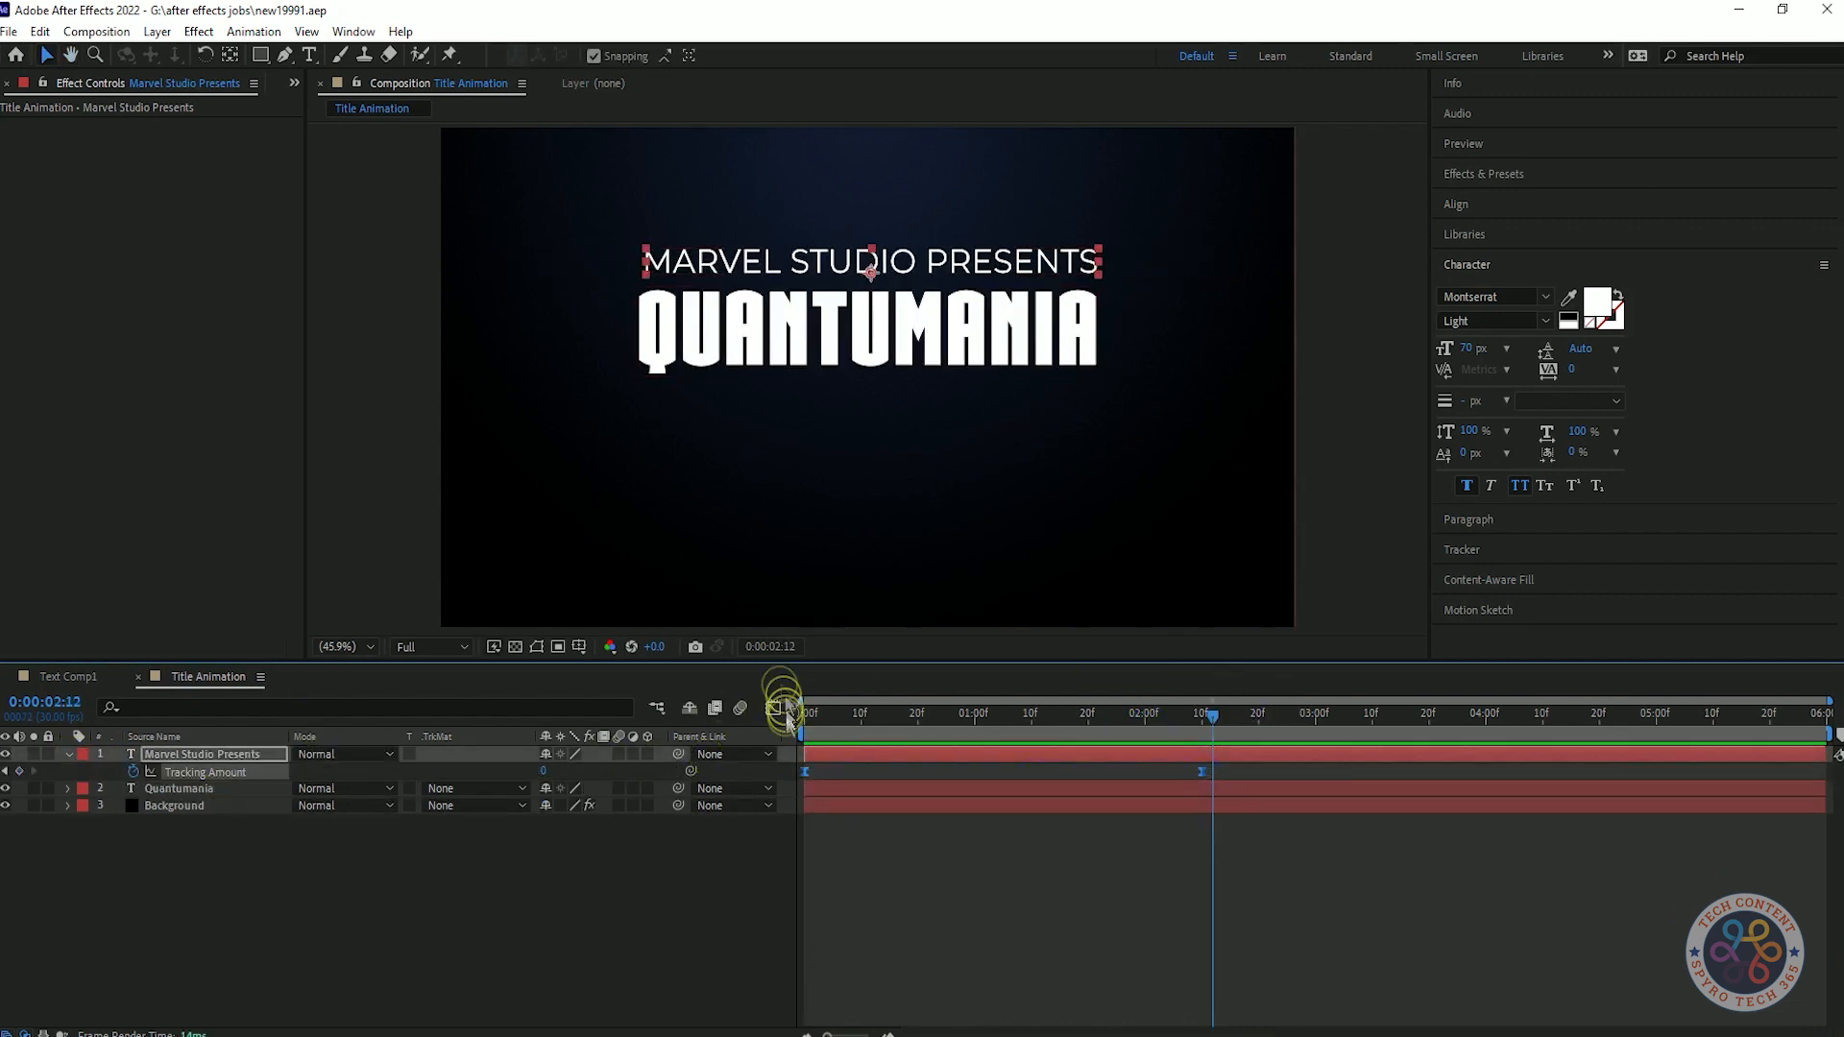
click(775, 709)
click(1203, 765)
drag(1136, 765, 1002, 765)
drag(879, 720, 556, 724)
key(space)
key(space)
click(774, 709)
drag(1251, 715, 783, 720)
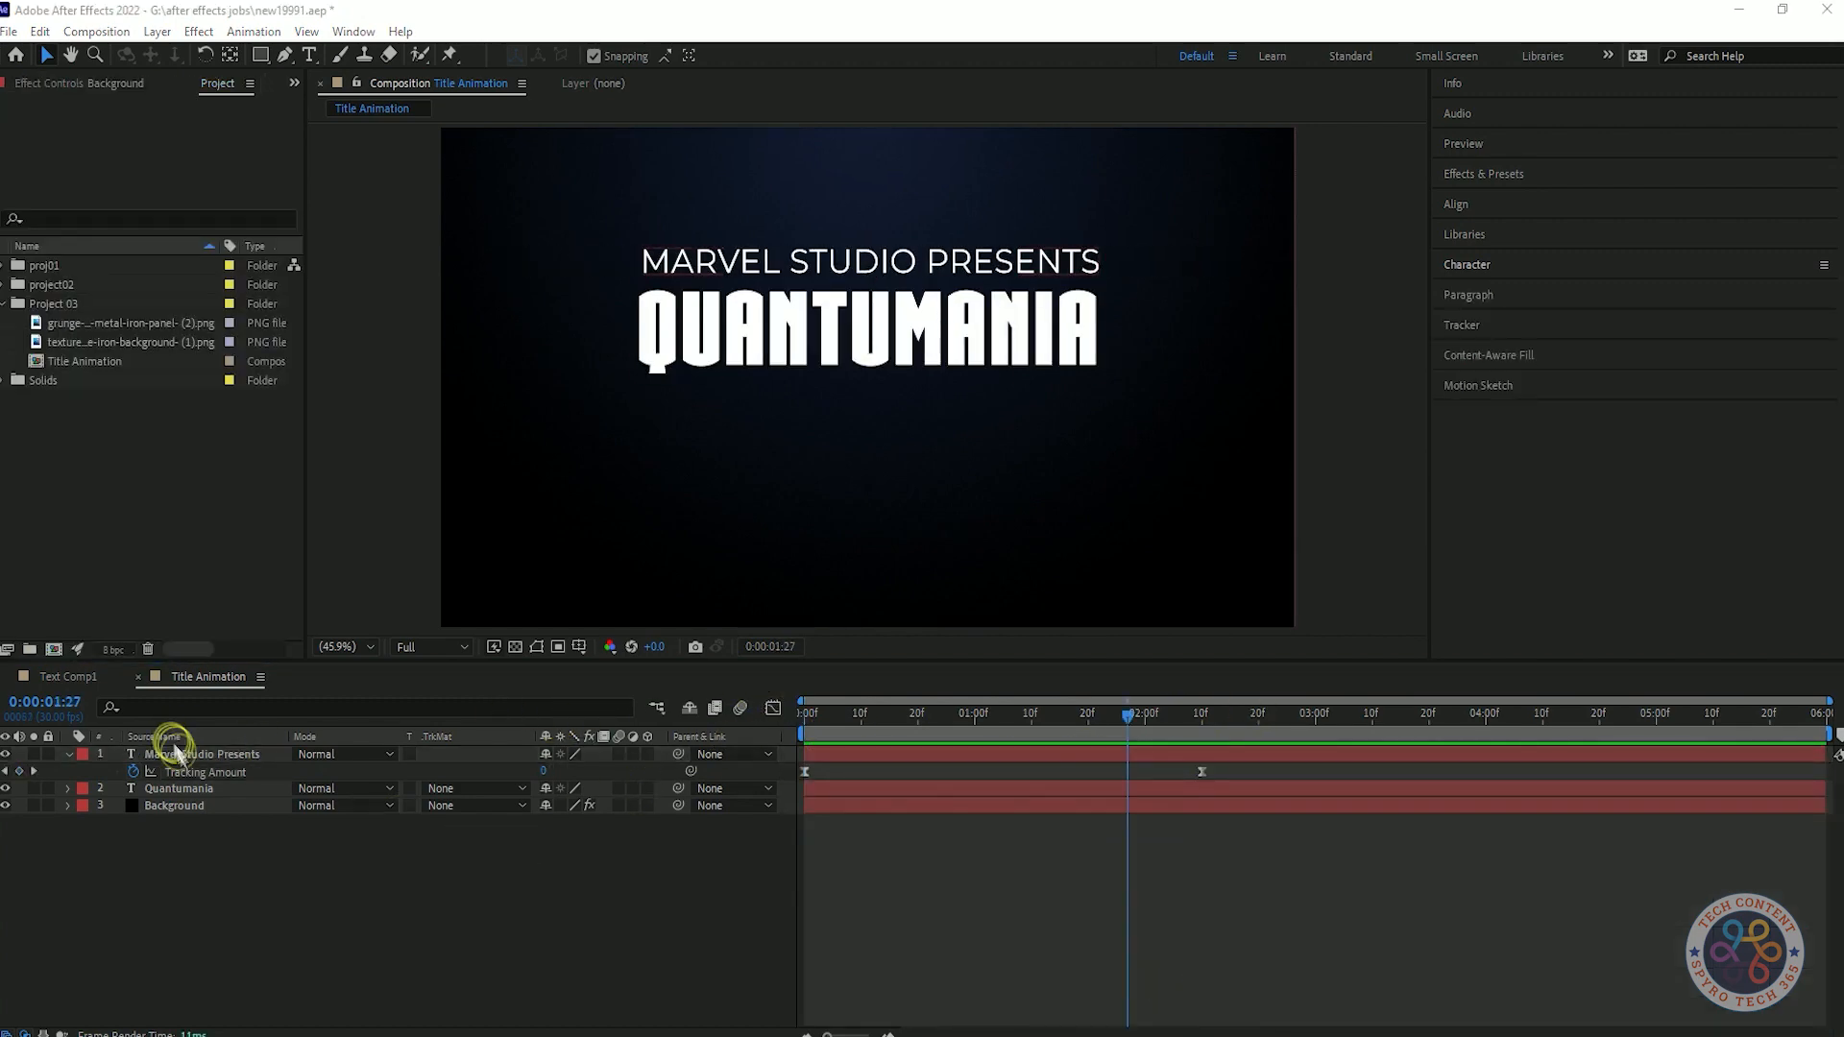
Pre-compose the Marvel Studio Presents and Quantumania text layers into Text Comp1.
click(177, 755)
shift+click(184, 789)
right_click(185, 789)
click(255, 678)
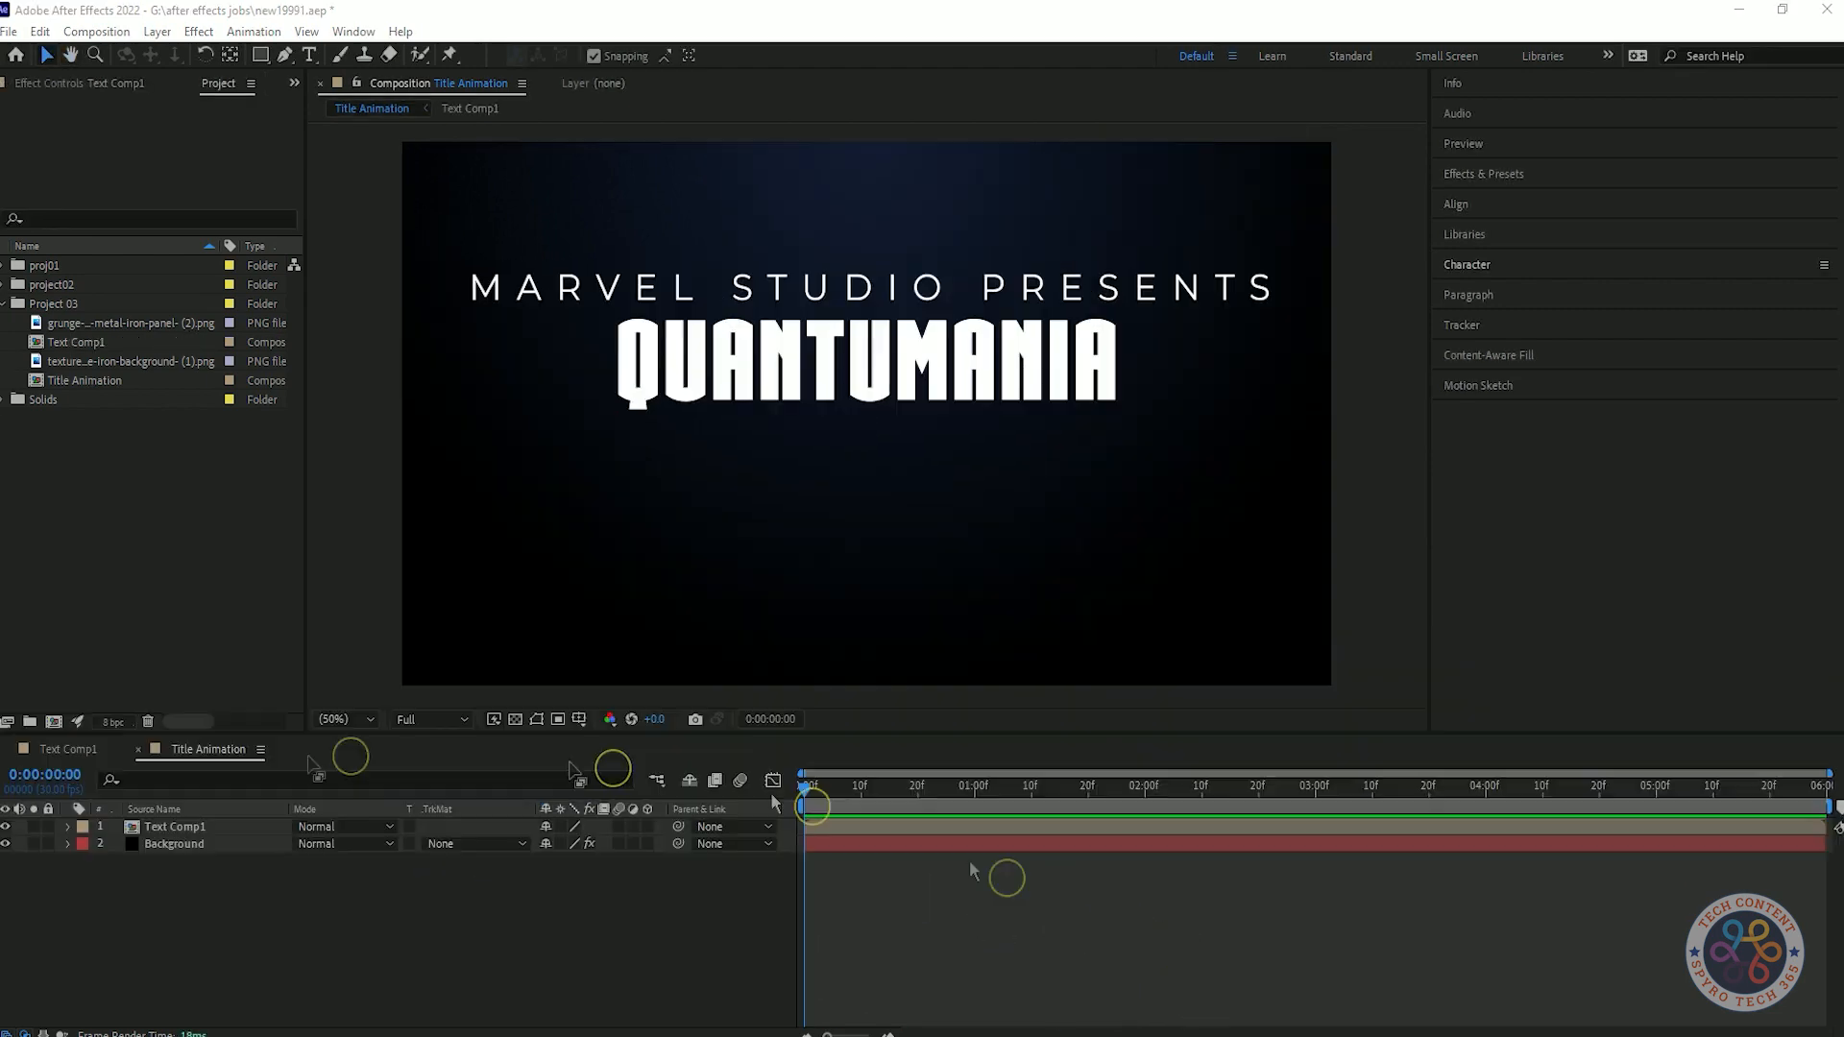
Place the grunge rusted iron panel (2).png texture above Text Comp1 and fit it to the composition.
drag(125, 322, 310, 824)
click(440, 949)
click(221, 832)
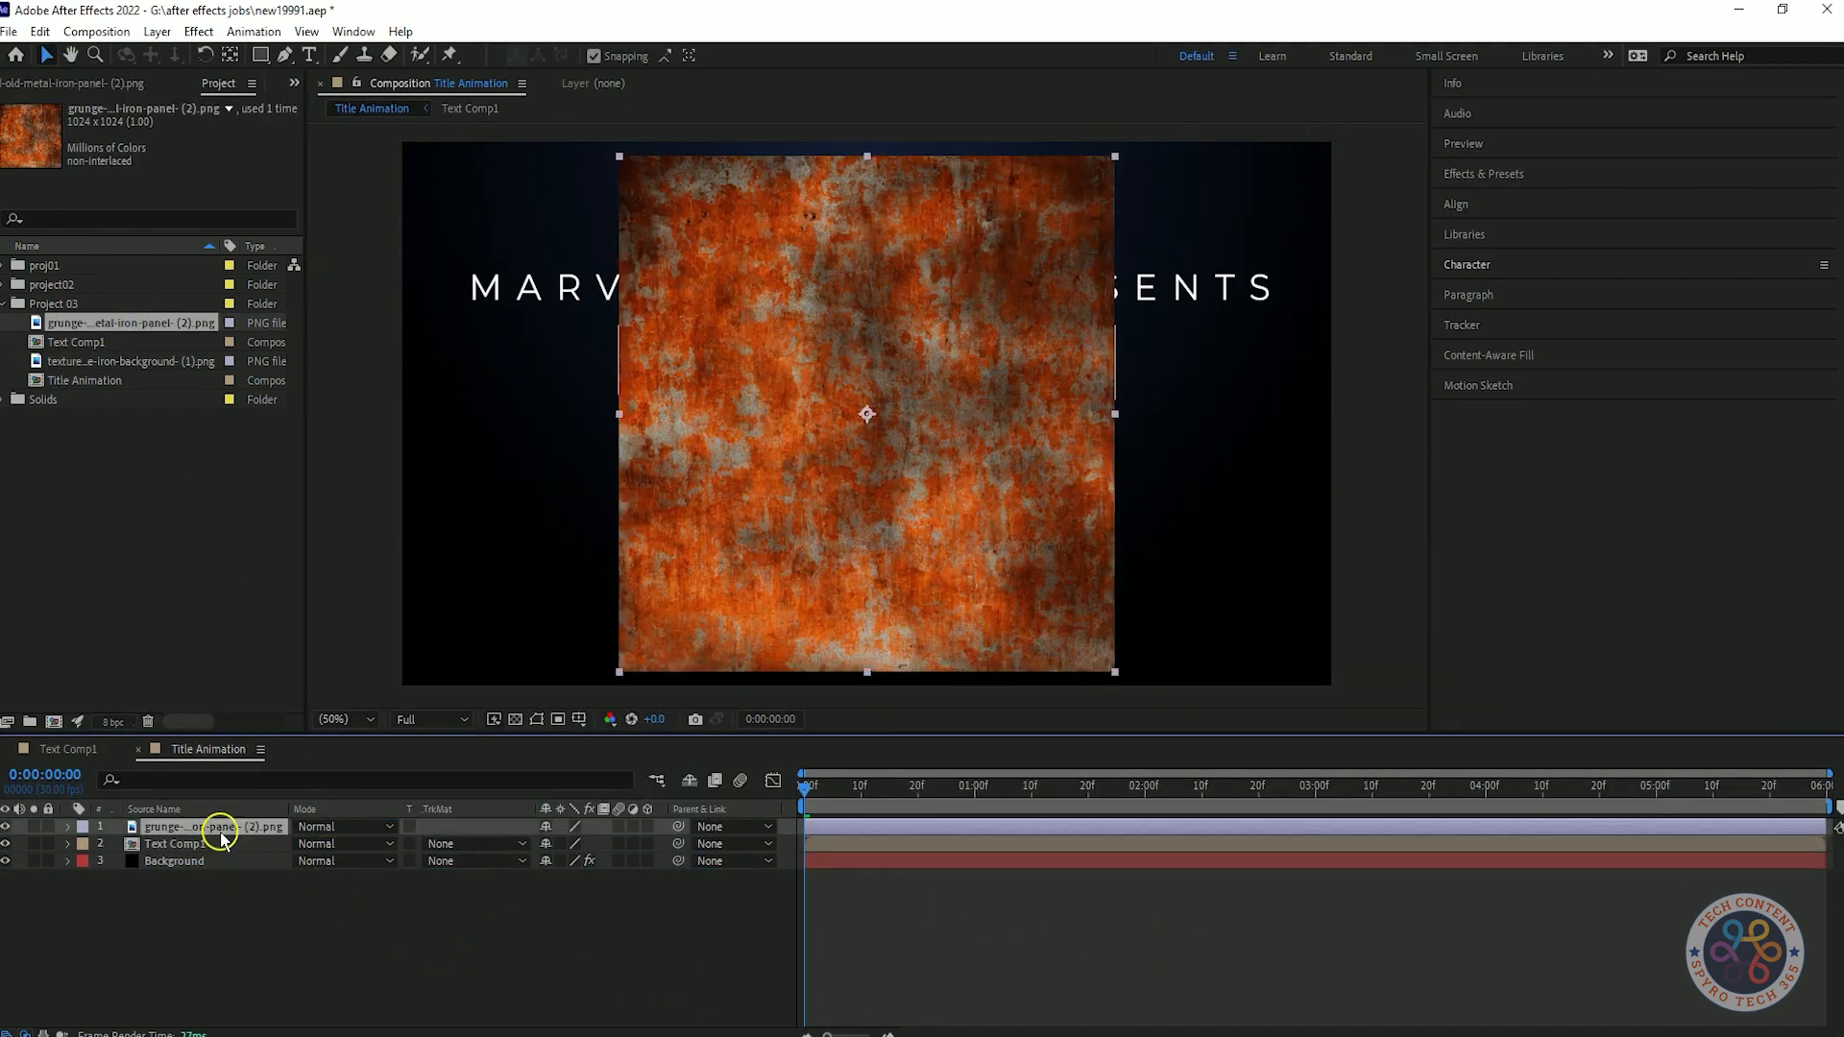
right_click(221, 834)
mouse_move(288, 346)
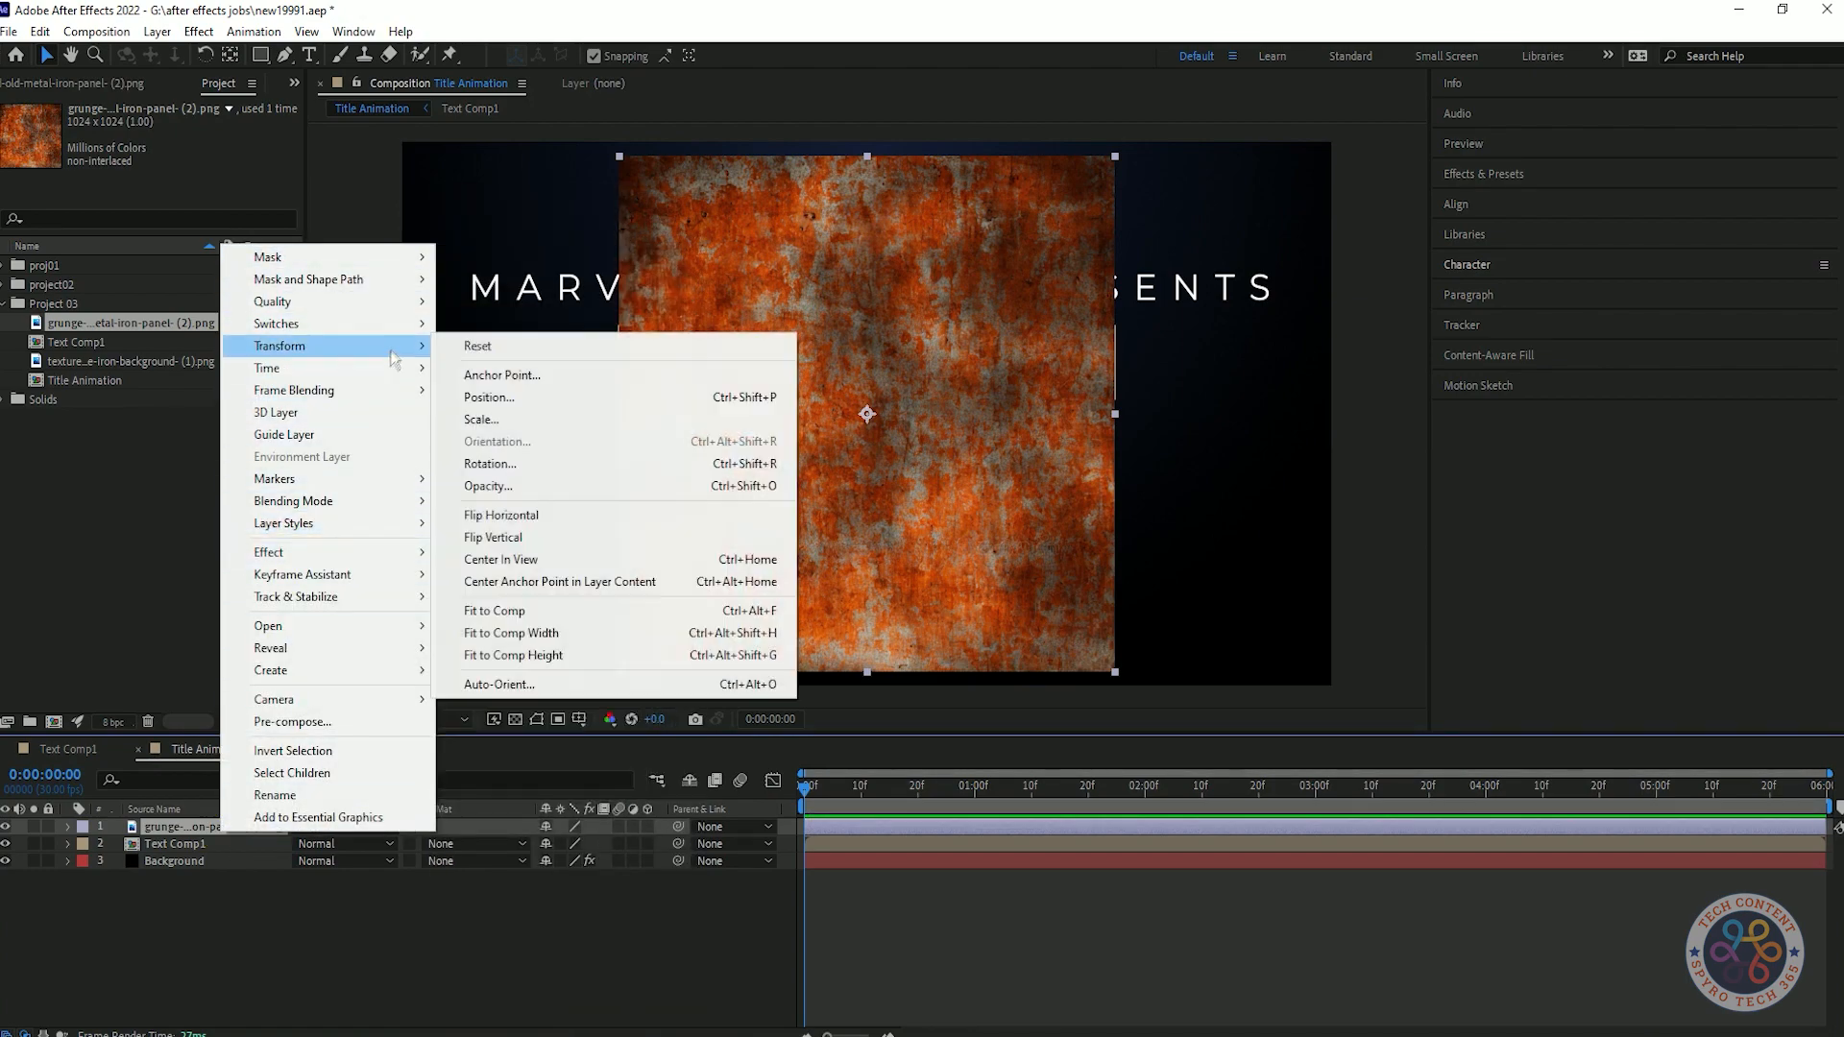
click(546, 613)
Apply CC RepeTile to the texture layer and set Expand Right 1426, Left 932, Down 1472 and Up 1253.
click(1484, 174)
click(1531, 200)
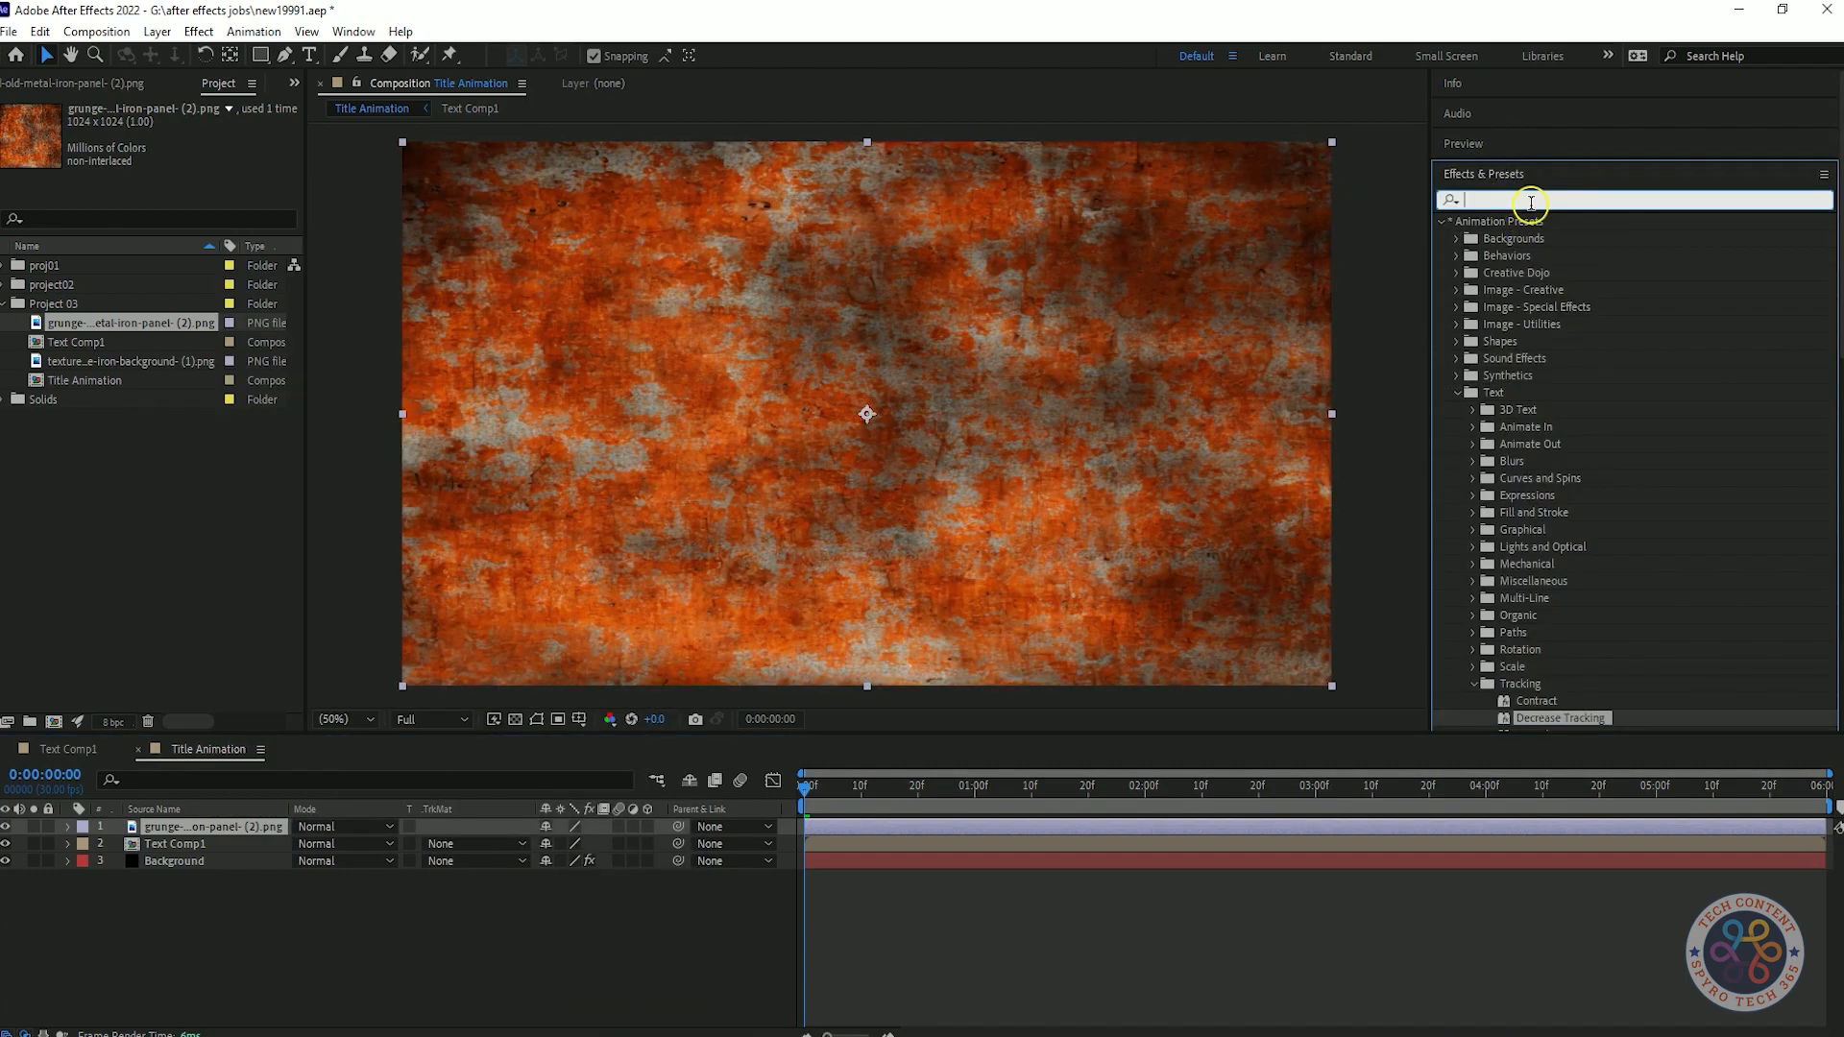
text(cc re)
key(BackSpace)
text(re)
drag(1513, 238, 963, 333)
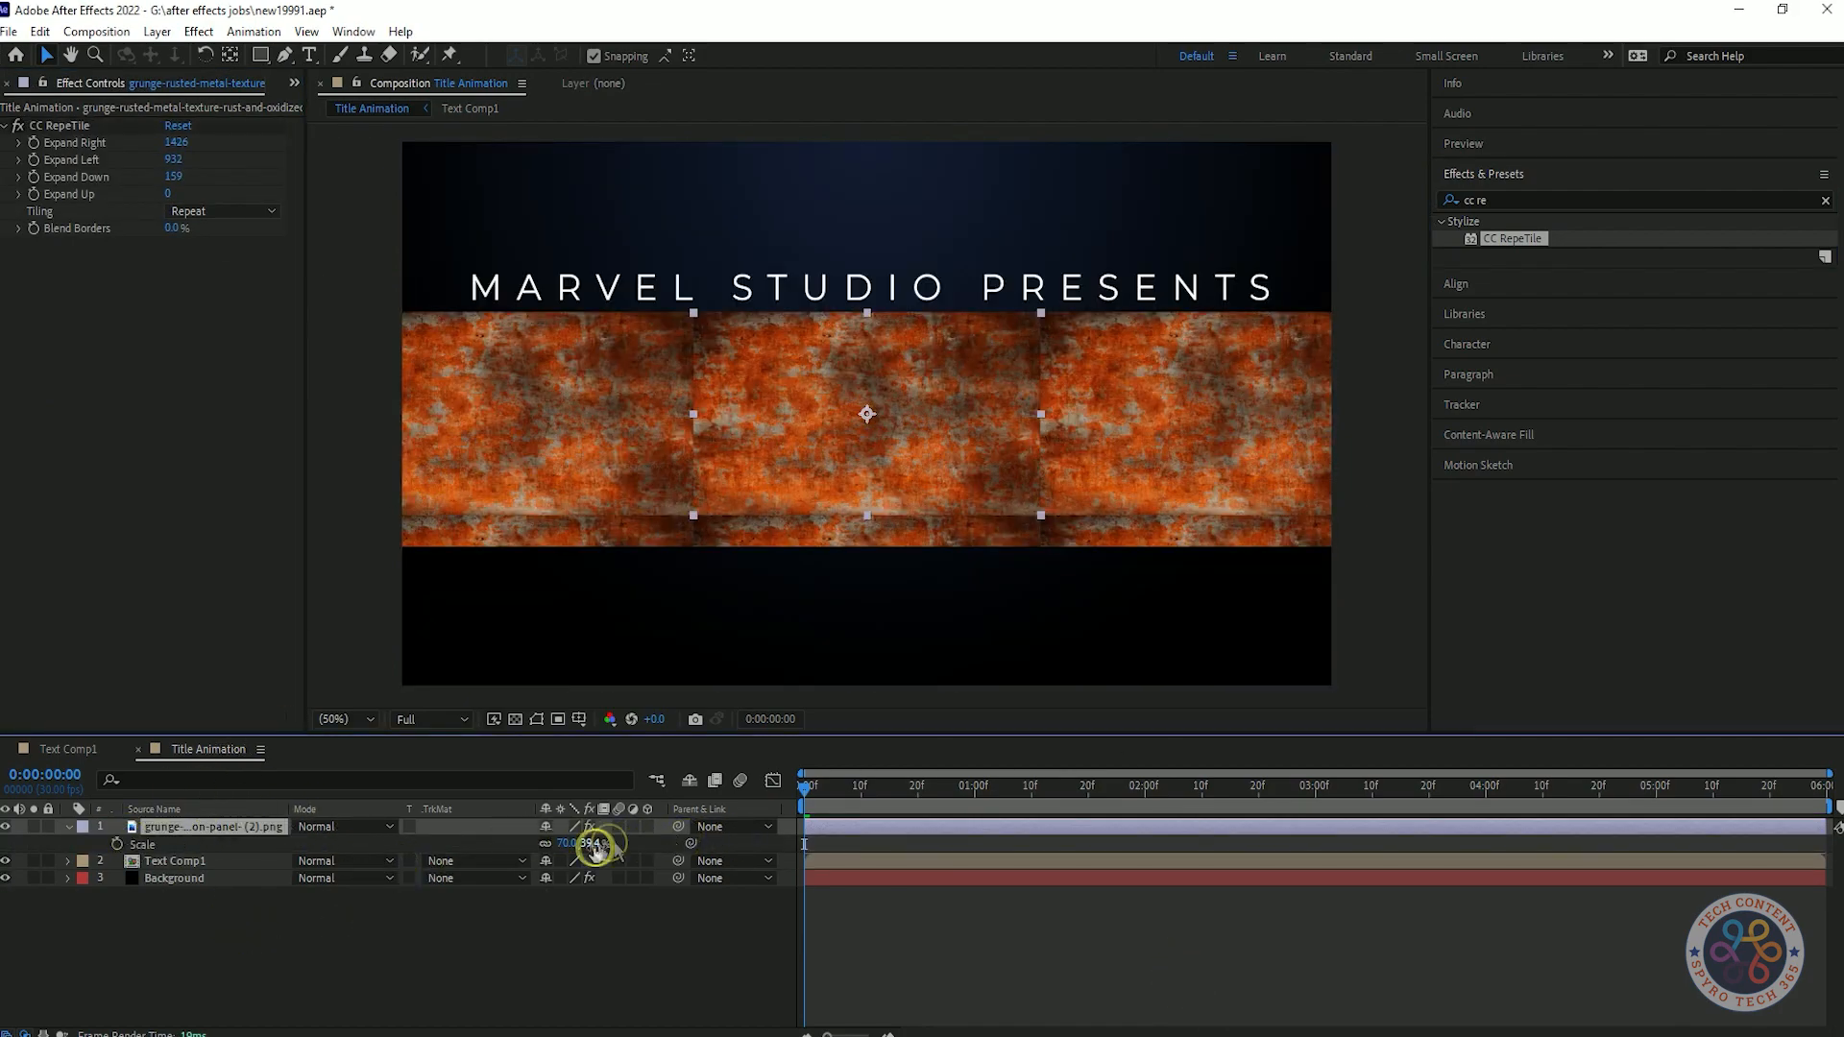
drag(168, 195, 1028, 174)
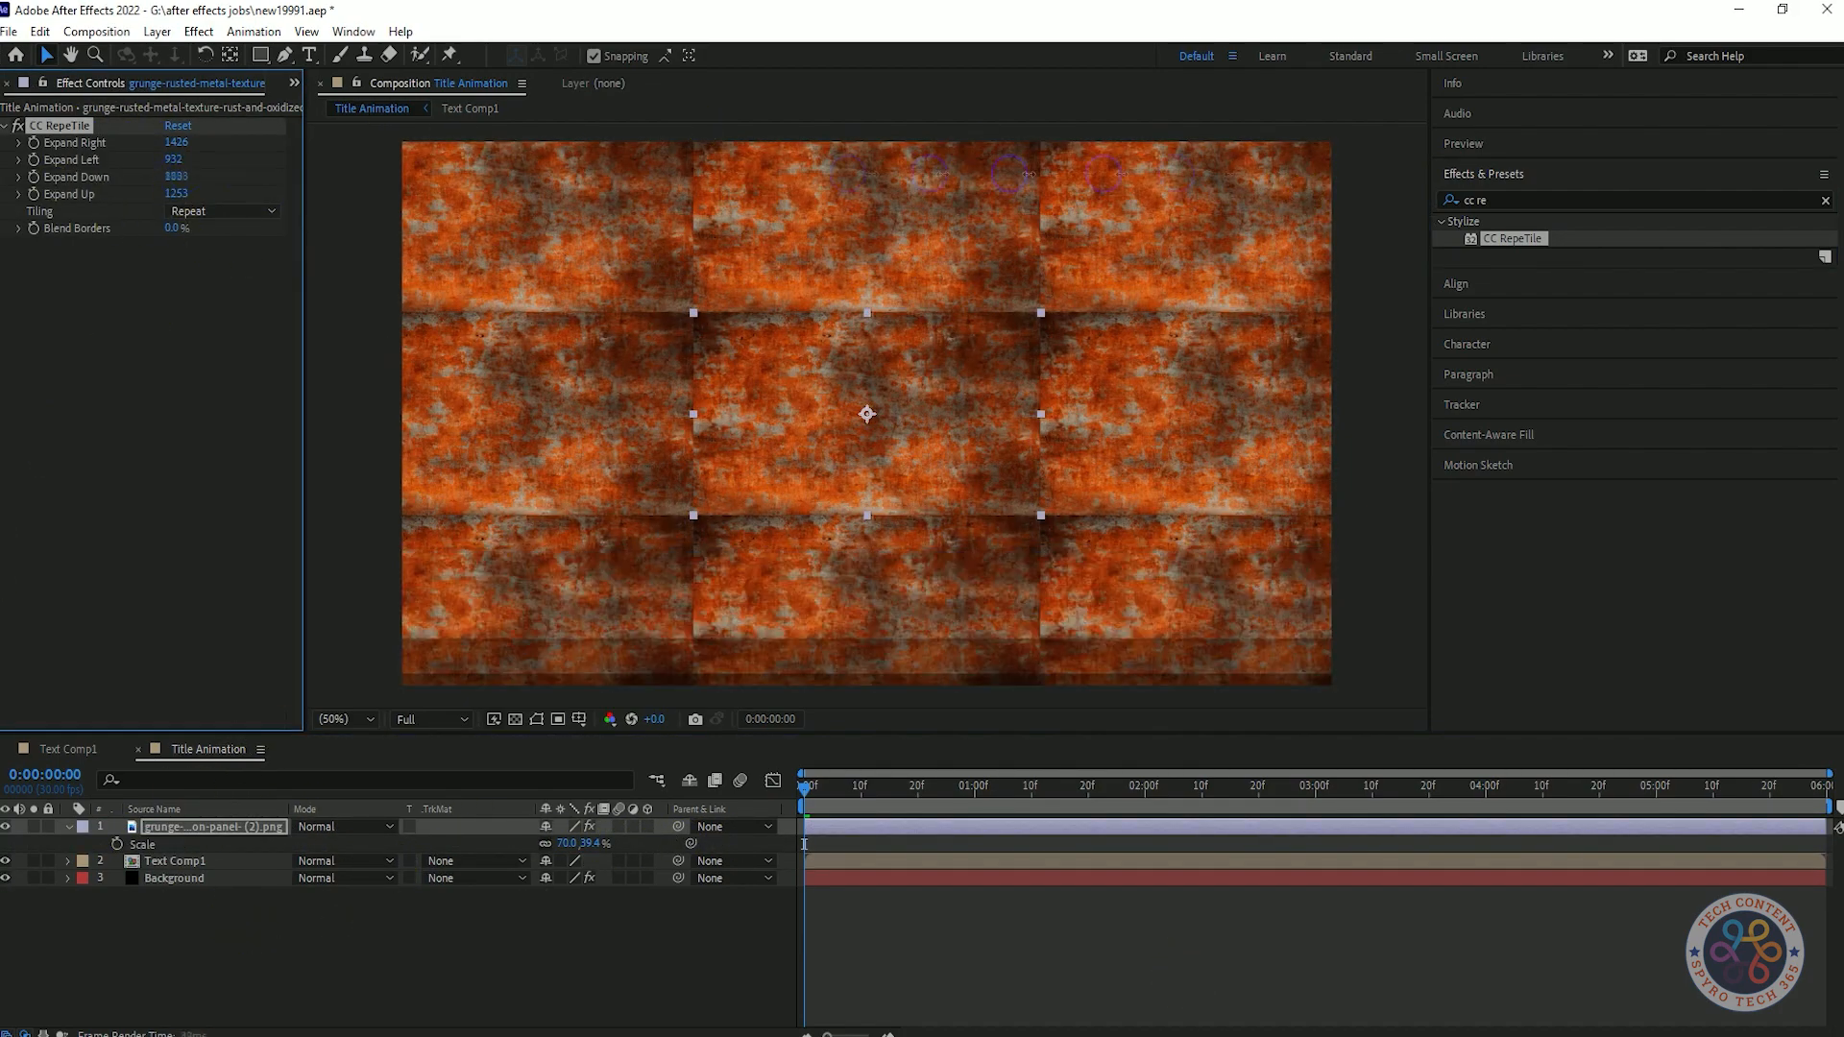
Scale the texture layer to 100, 56.2% by undoing the last adjustments.
click(651, 831)
key(ctrl+z)
key(ctrl+z)
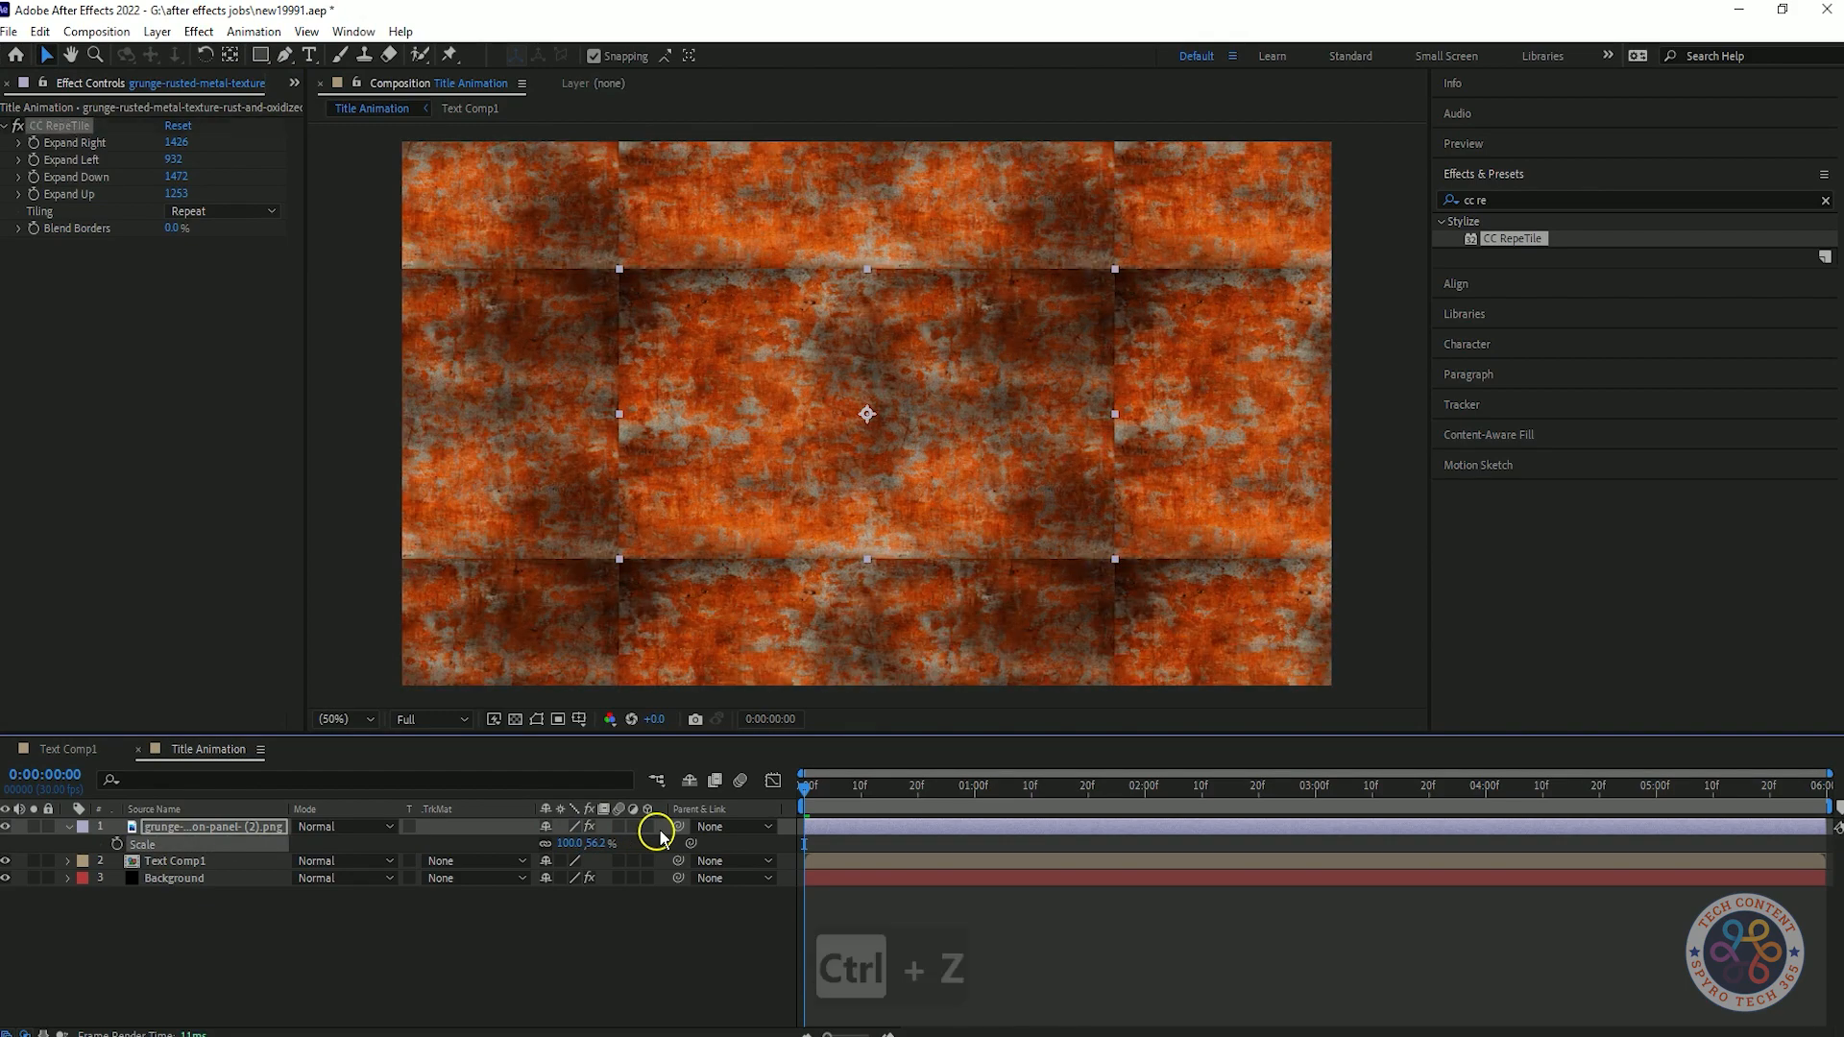
Set CC RepeTile's Blend Borders to 100% and scale the texture layer to 70, 39.4%.
key(ctrl+z)
drag(178, 229, 277, 230)
click(591, 844)
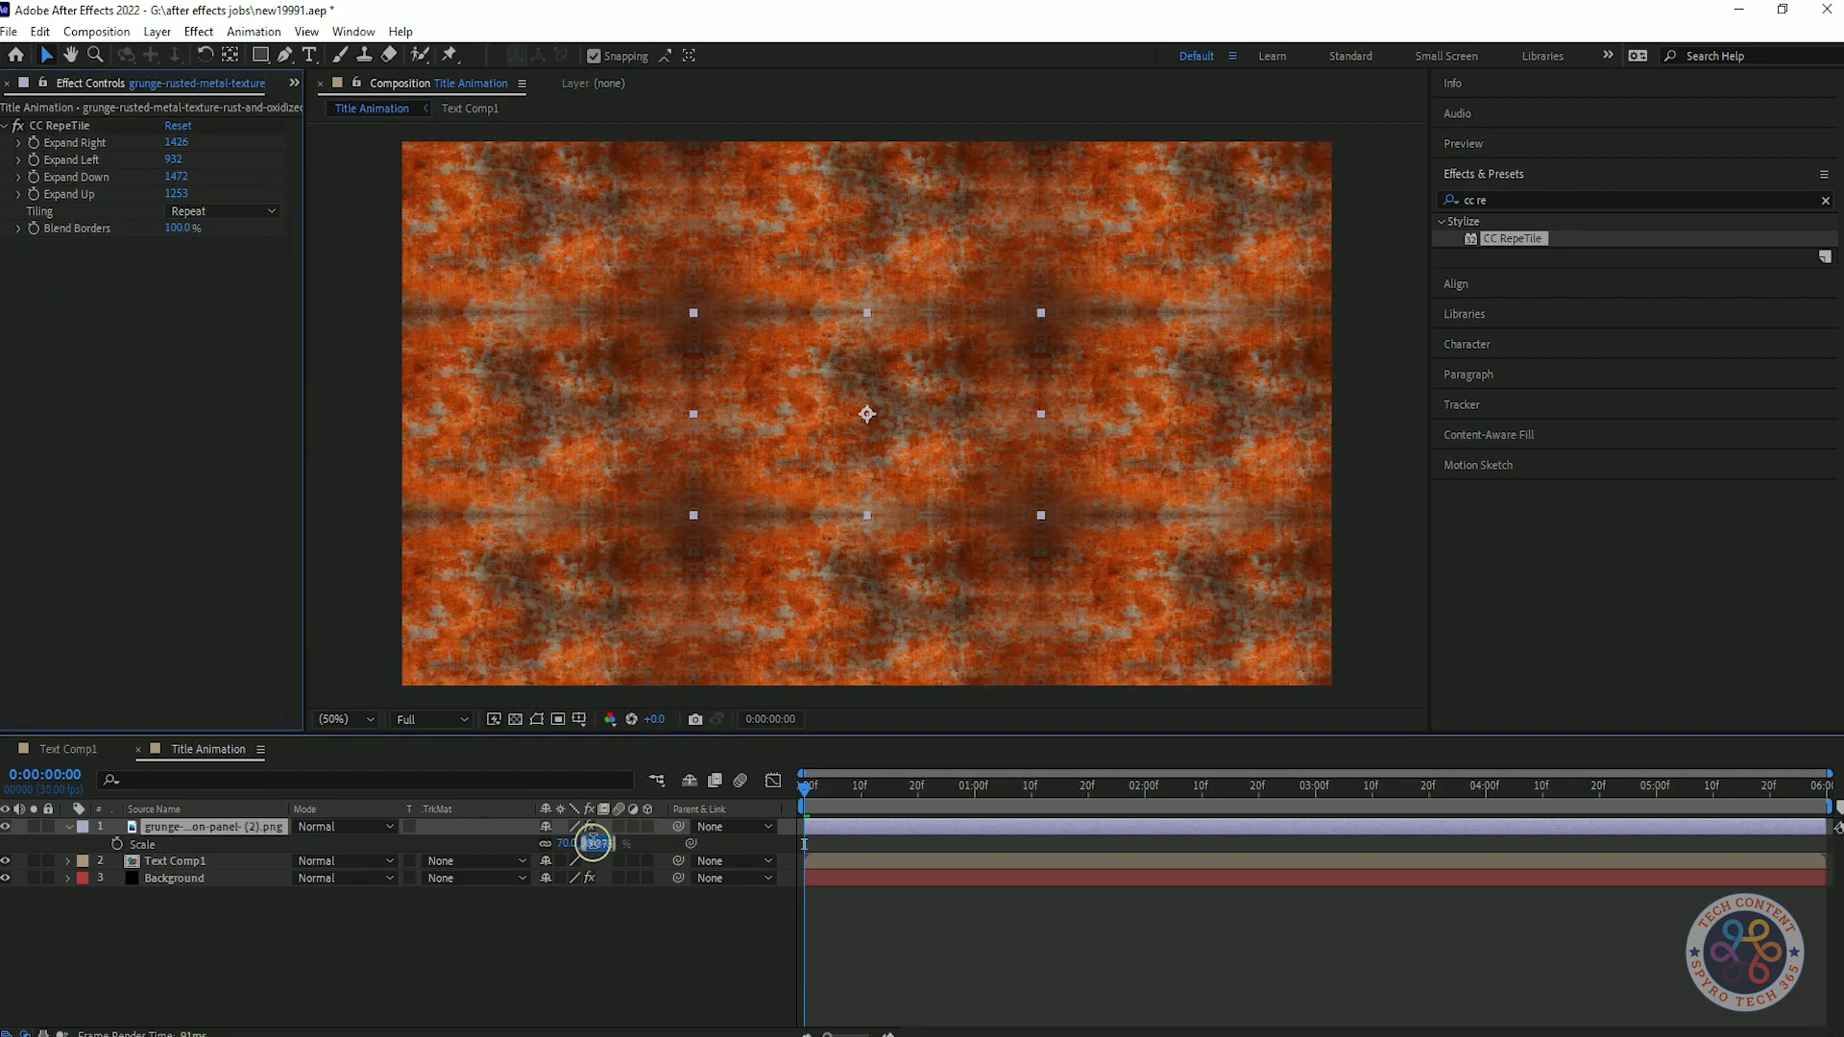
text(70)
key(Return)
key(ctrl+z)
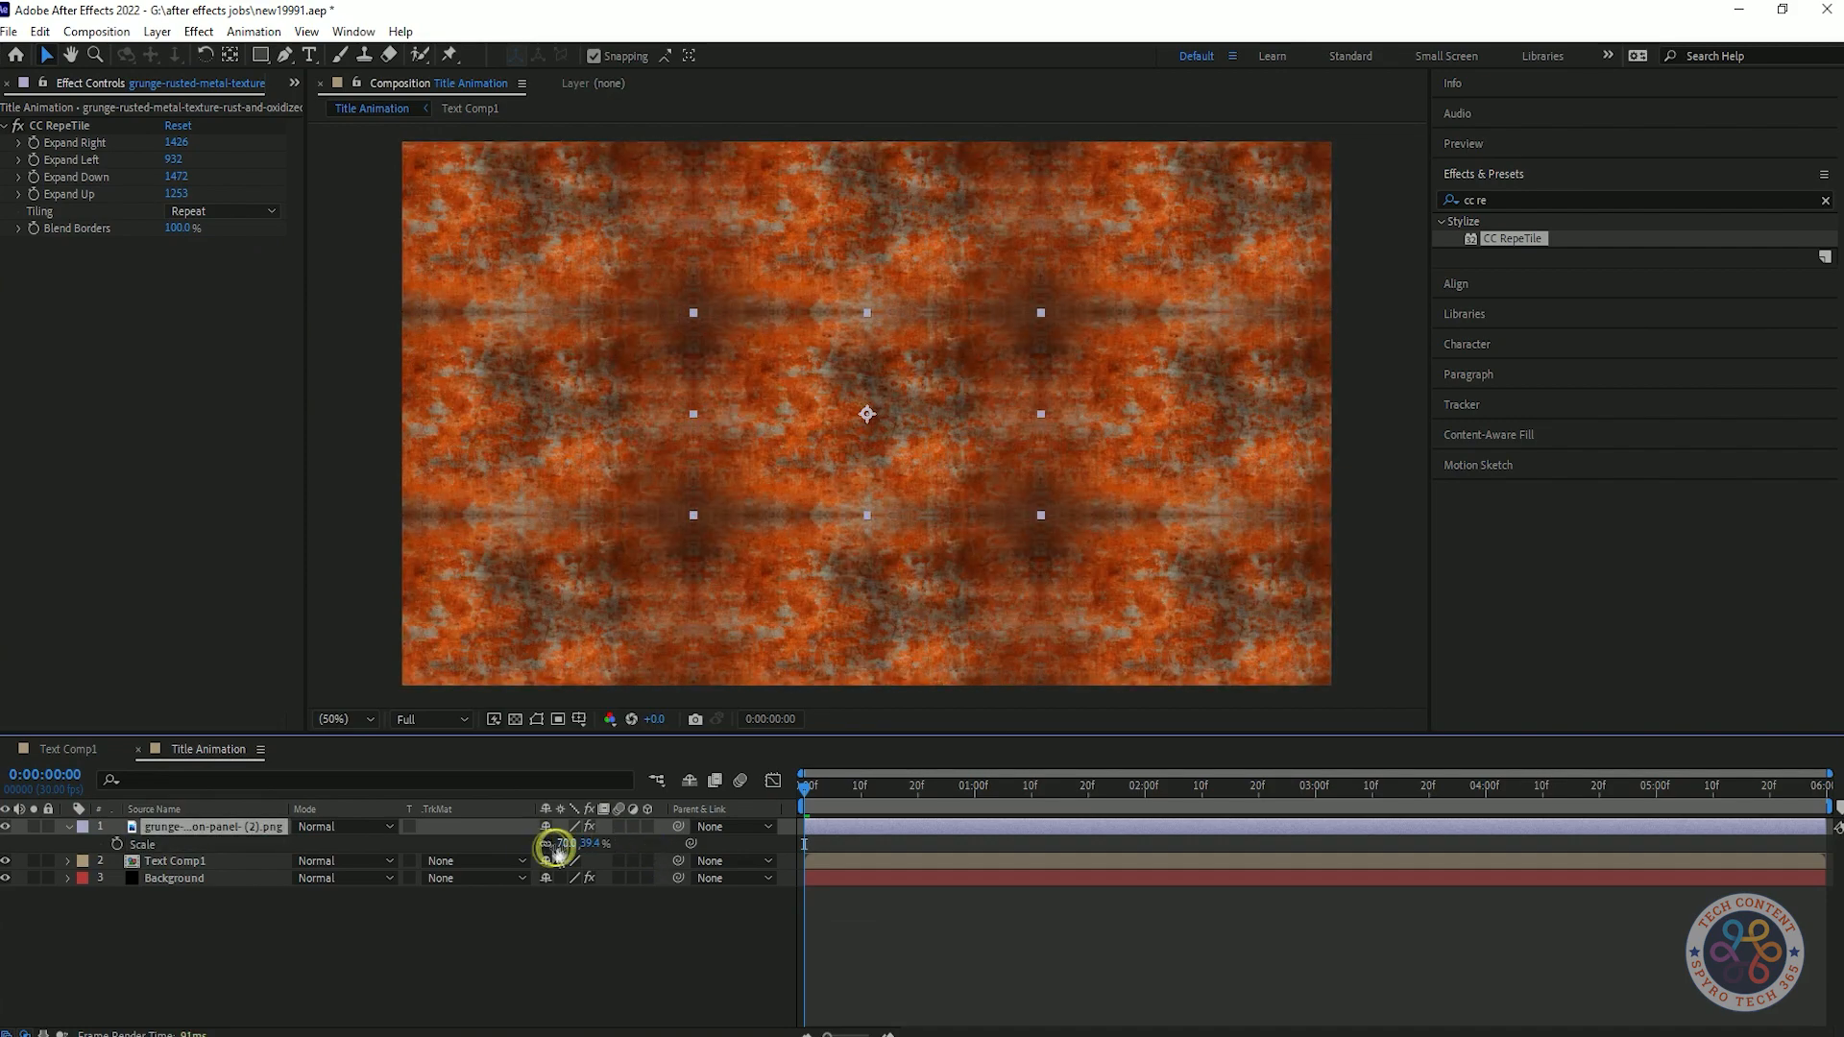
key(Return)
key(ctrl+z)
Set CC RepeTile's Expand Left to 925 and try the Checker 90 deg CCW and Brick tiling modes before restoring Repeat.
click(383, 903)
drag(174, 163, 169, 162)
click(221, 211)
click(234, 355)
click(221, 211)
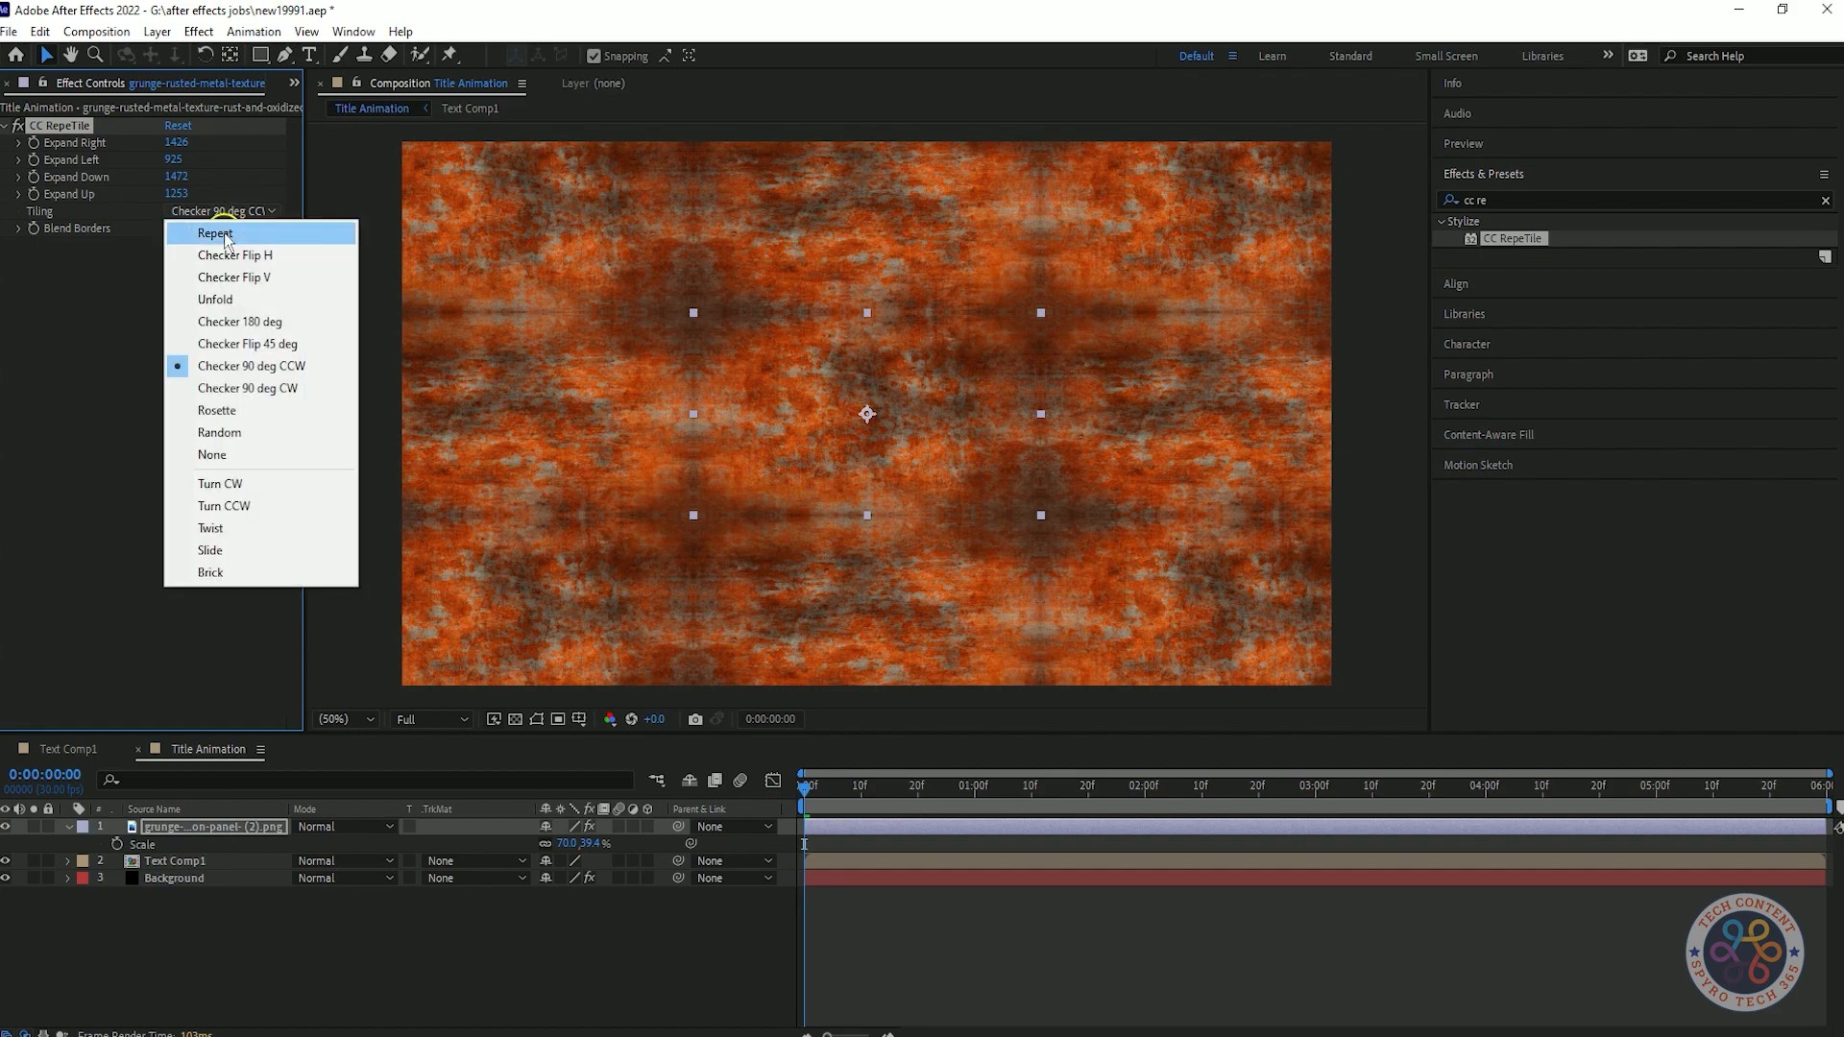
click(236, 527)
click(221, 210)
click(236, 569)
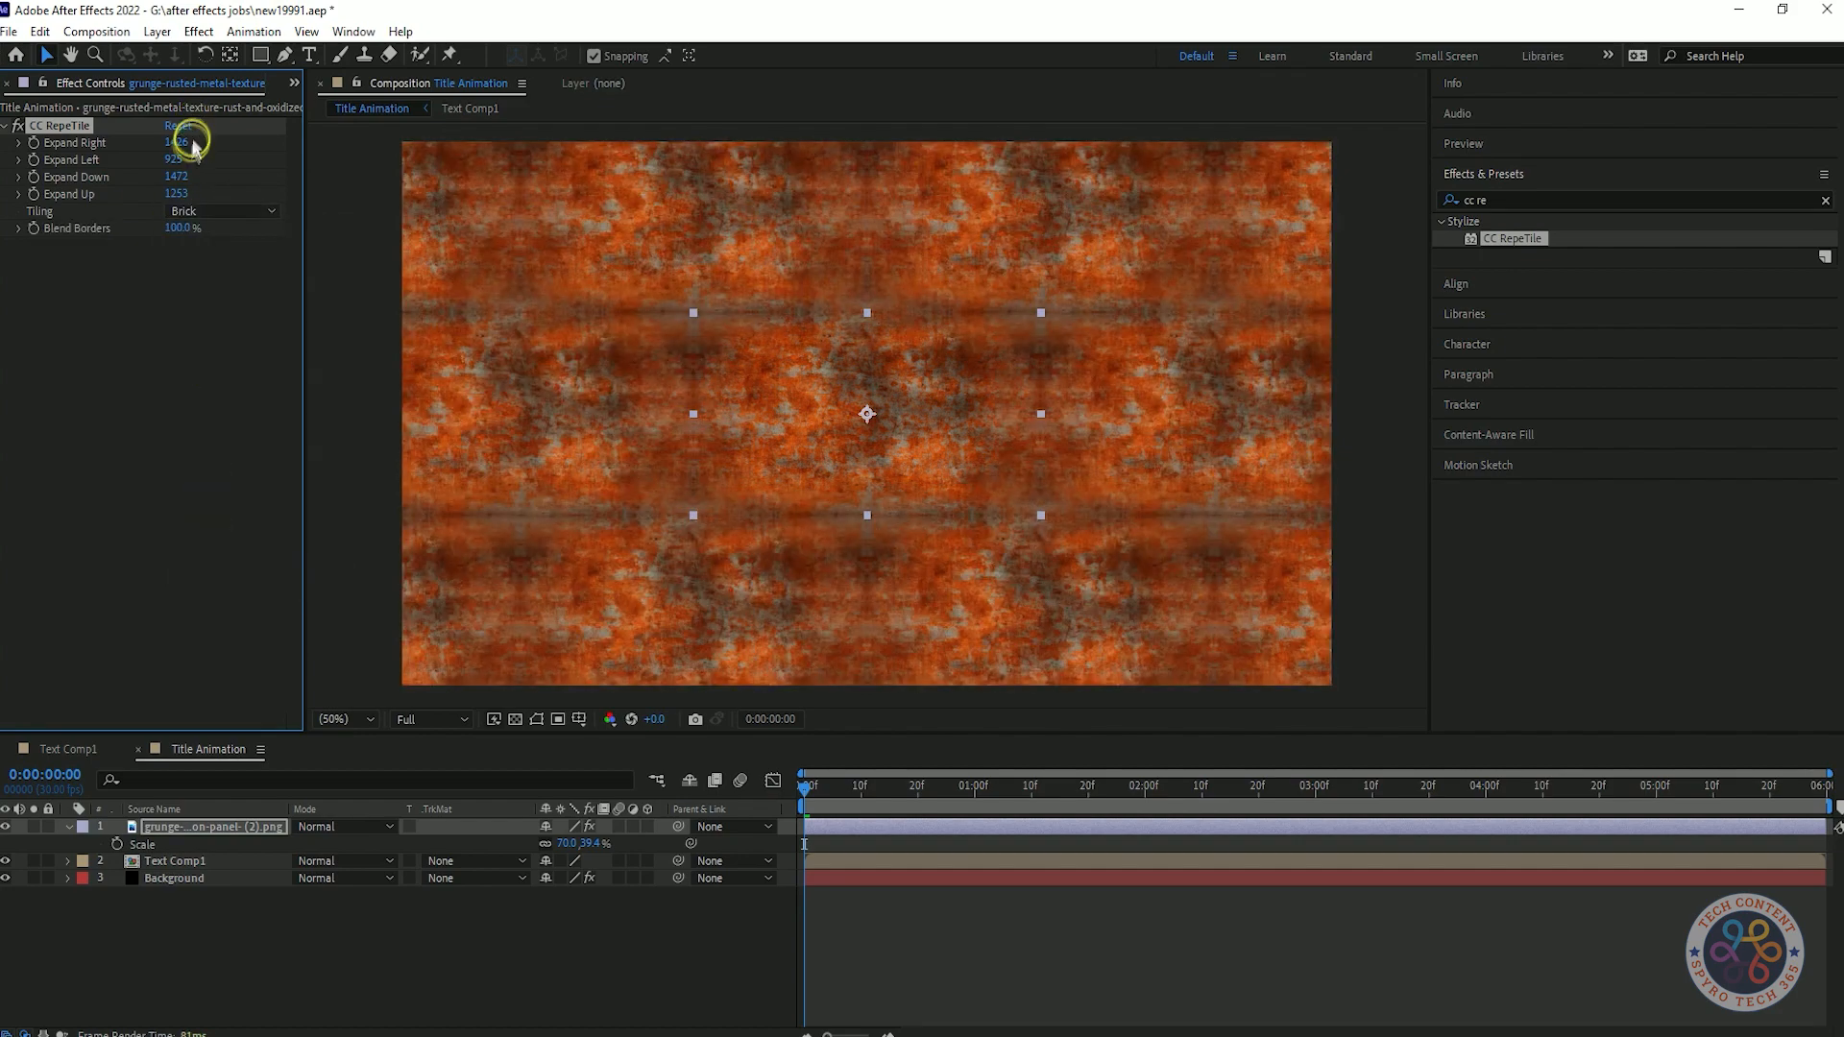
click(210, 213)
click(221, 233)
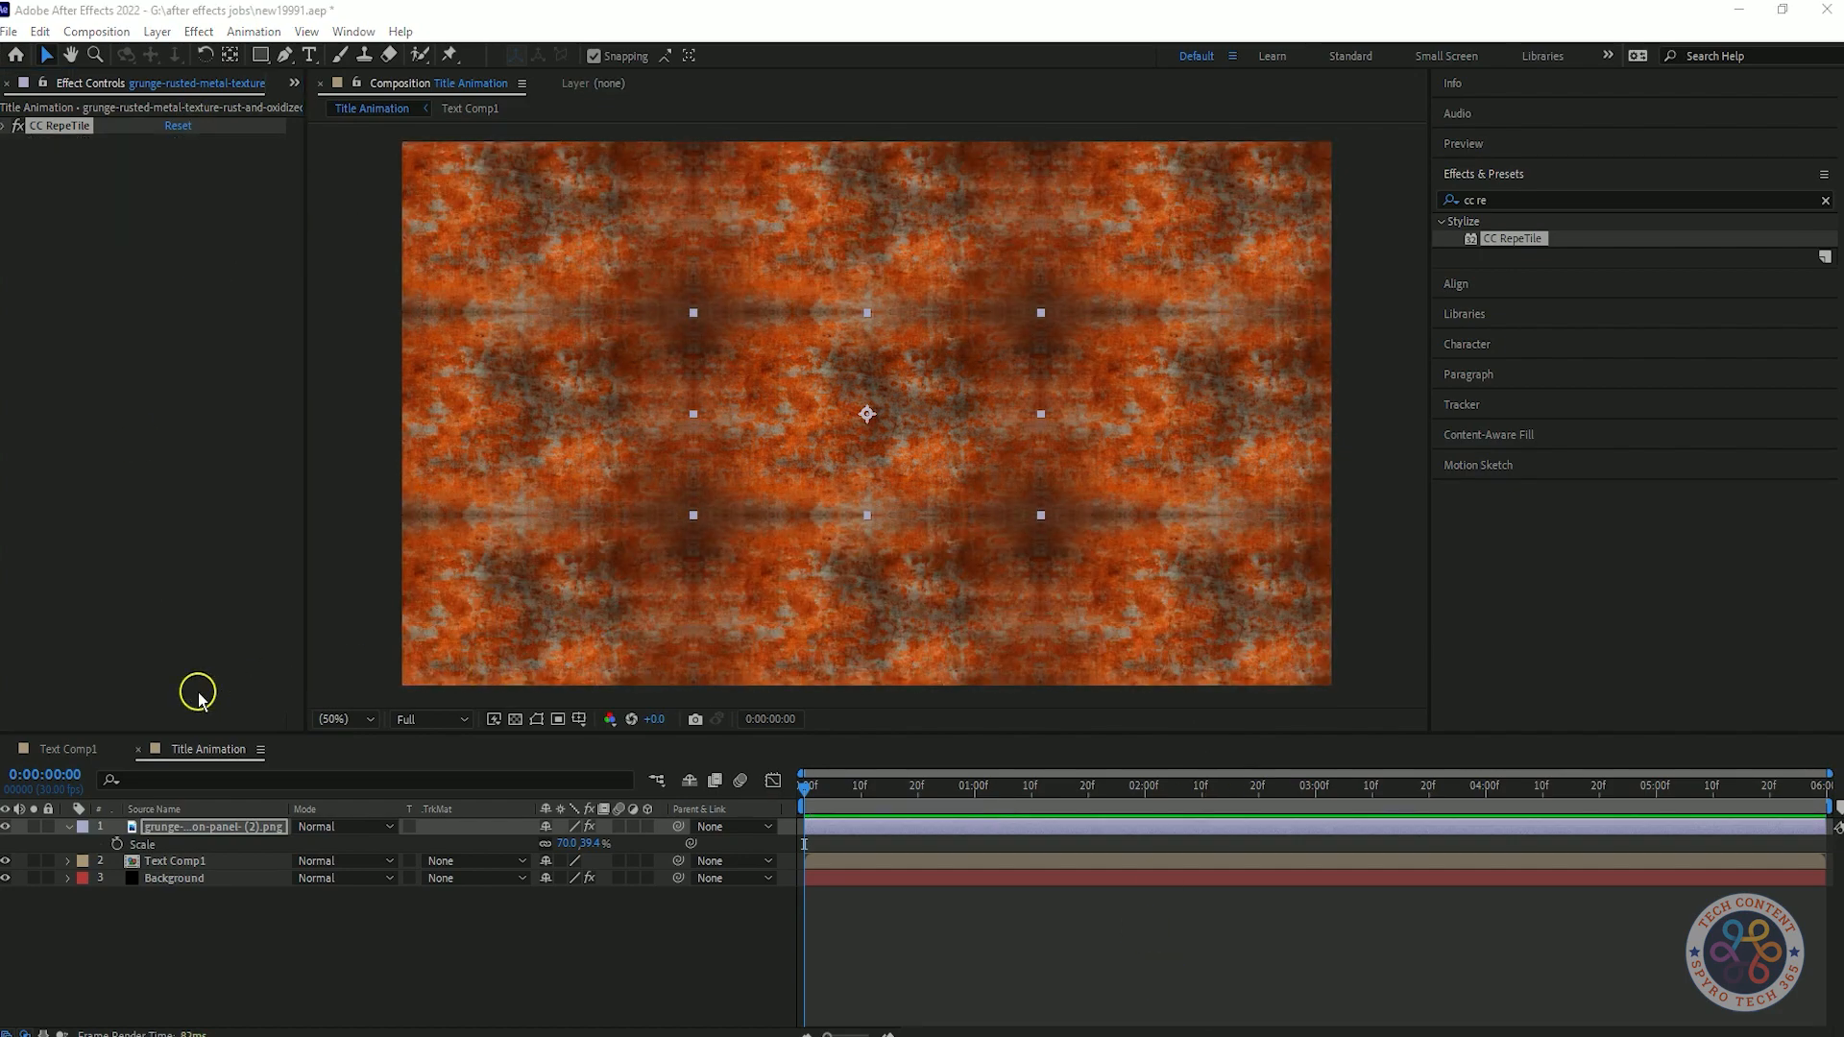
Pre-compose the texture layer as Reflection Map1, moving all attributes into the new composition.
right_click(182, 825)
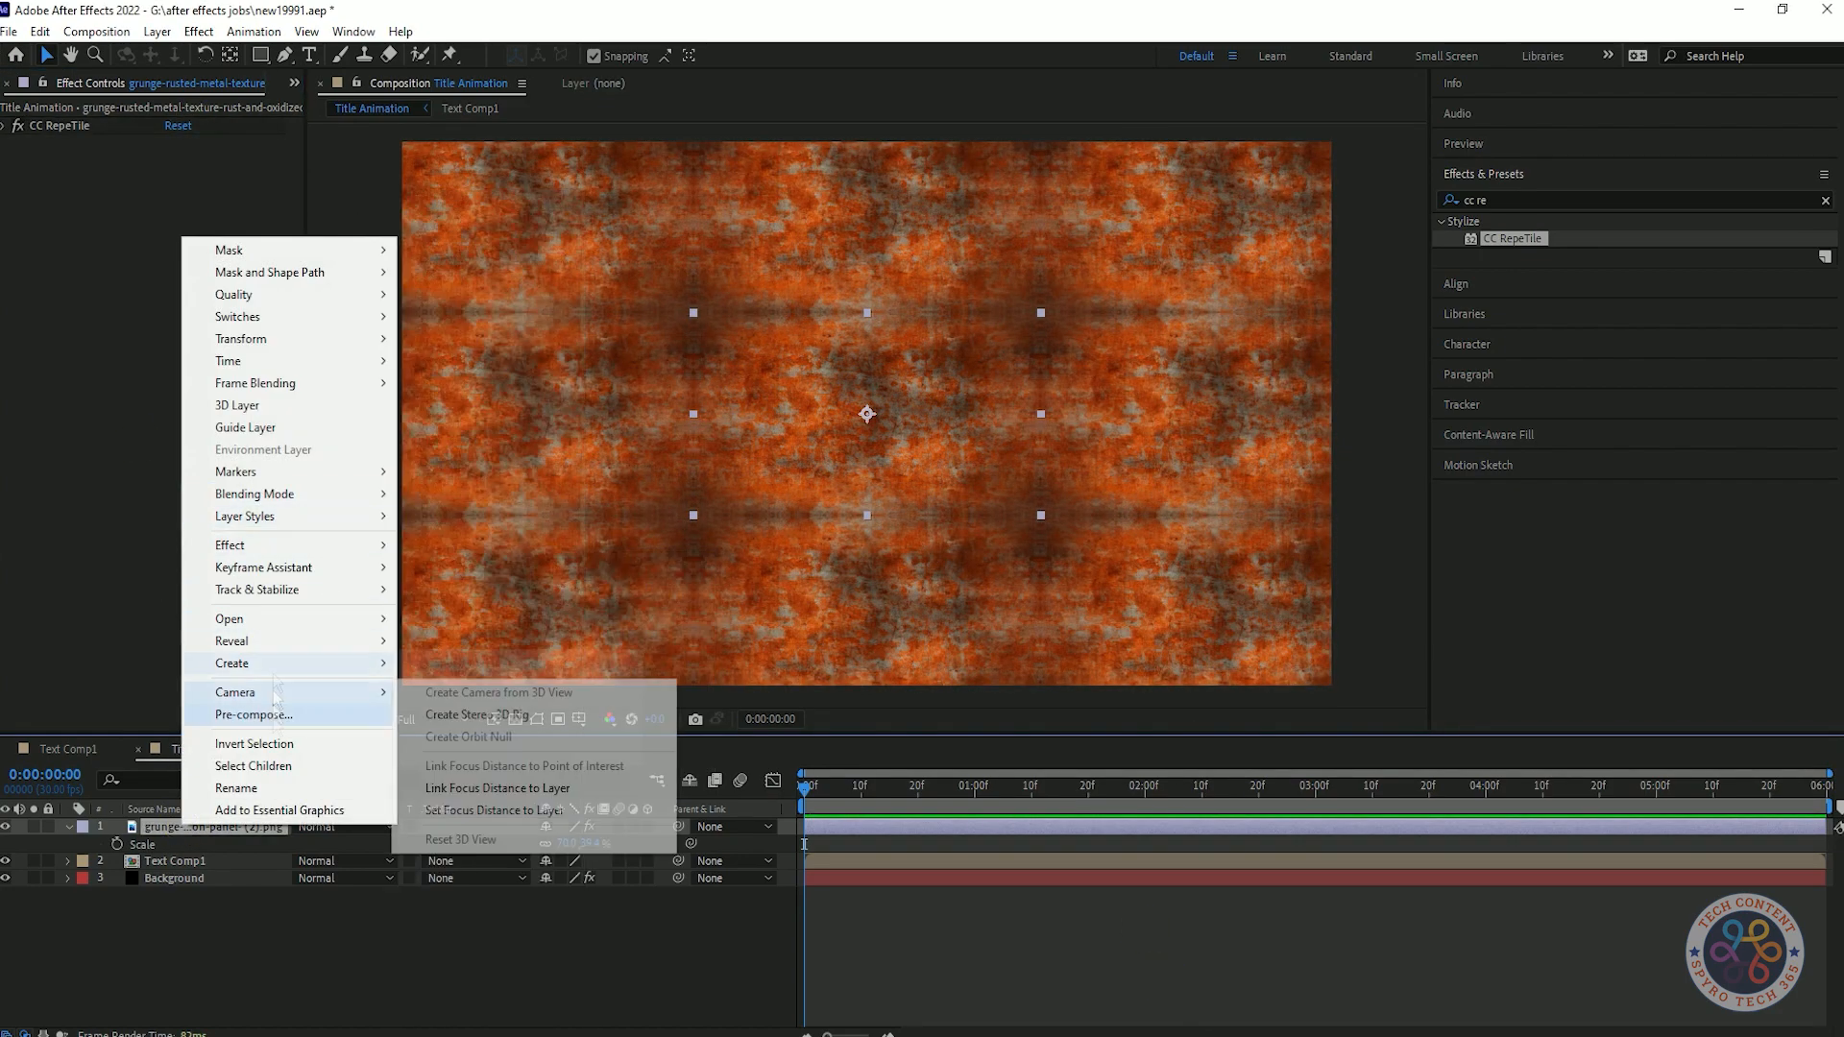
click(253, 715)
text(Reflection M)
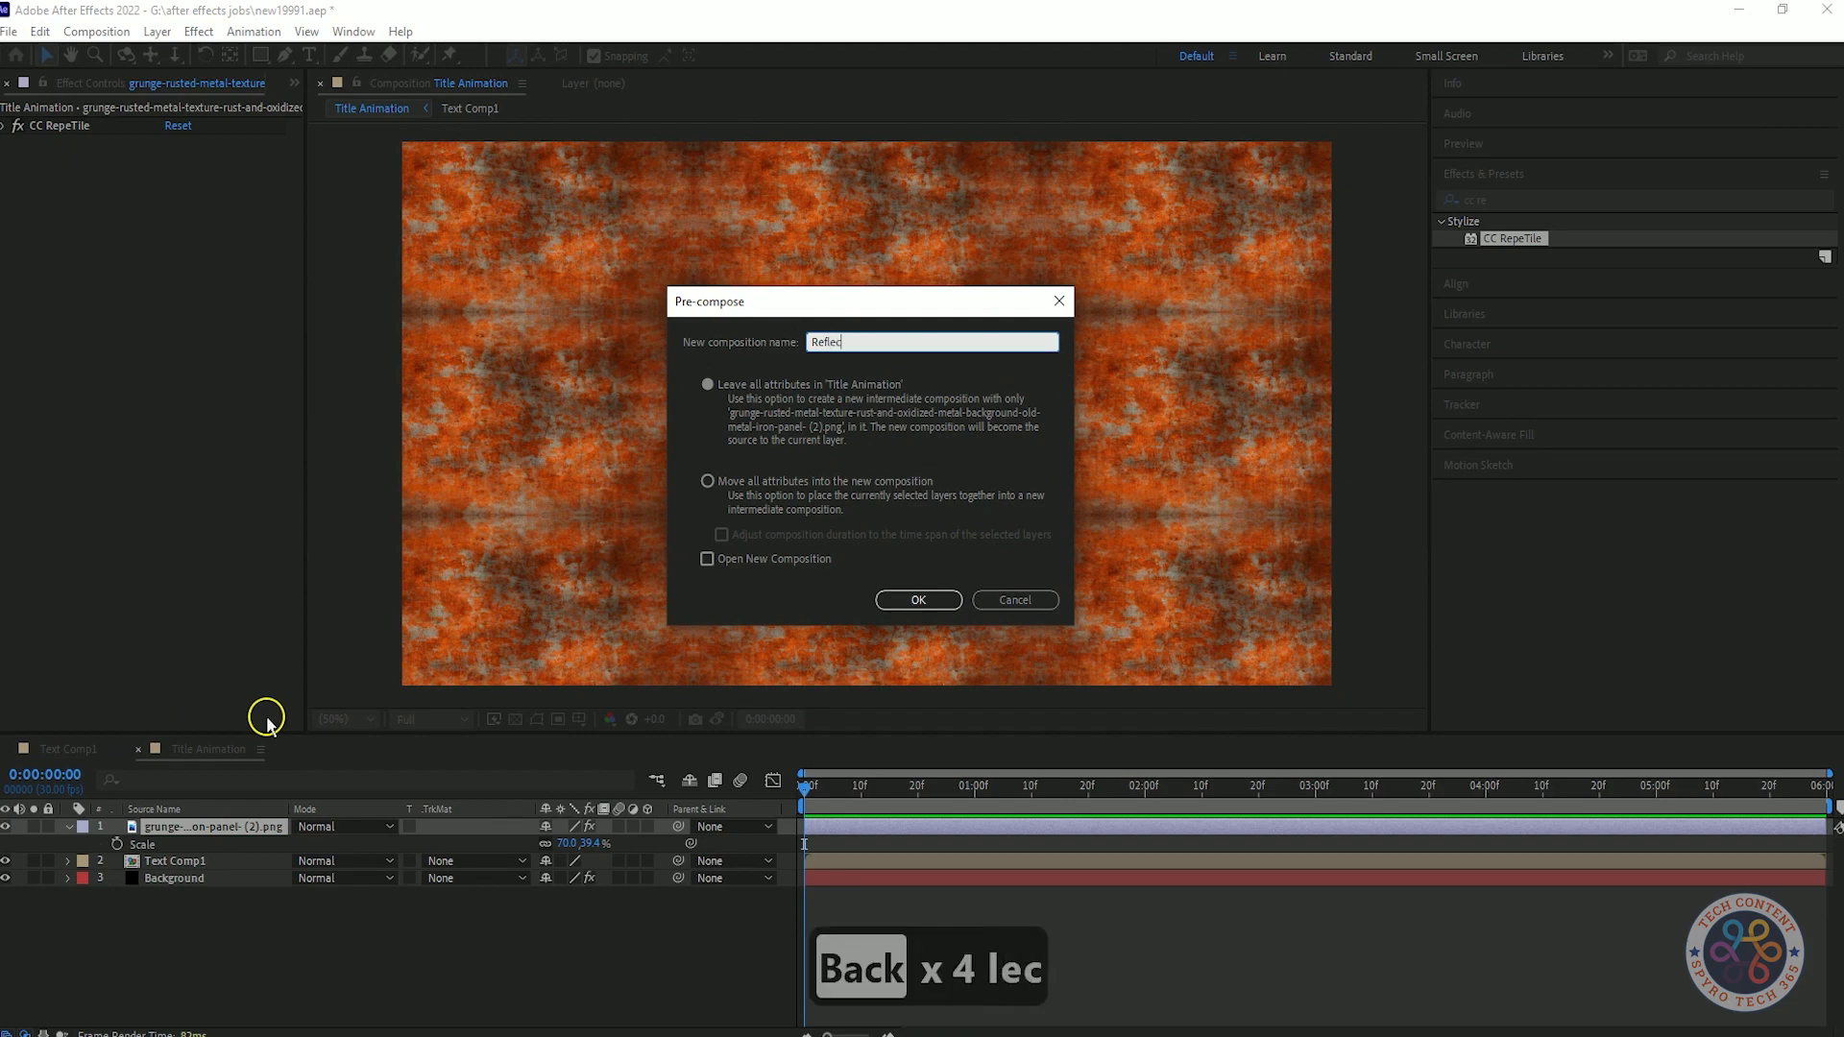
click(828, 482)
click(922, 603)
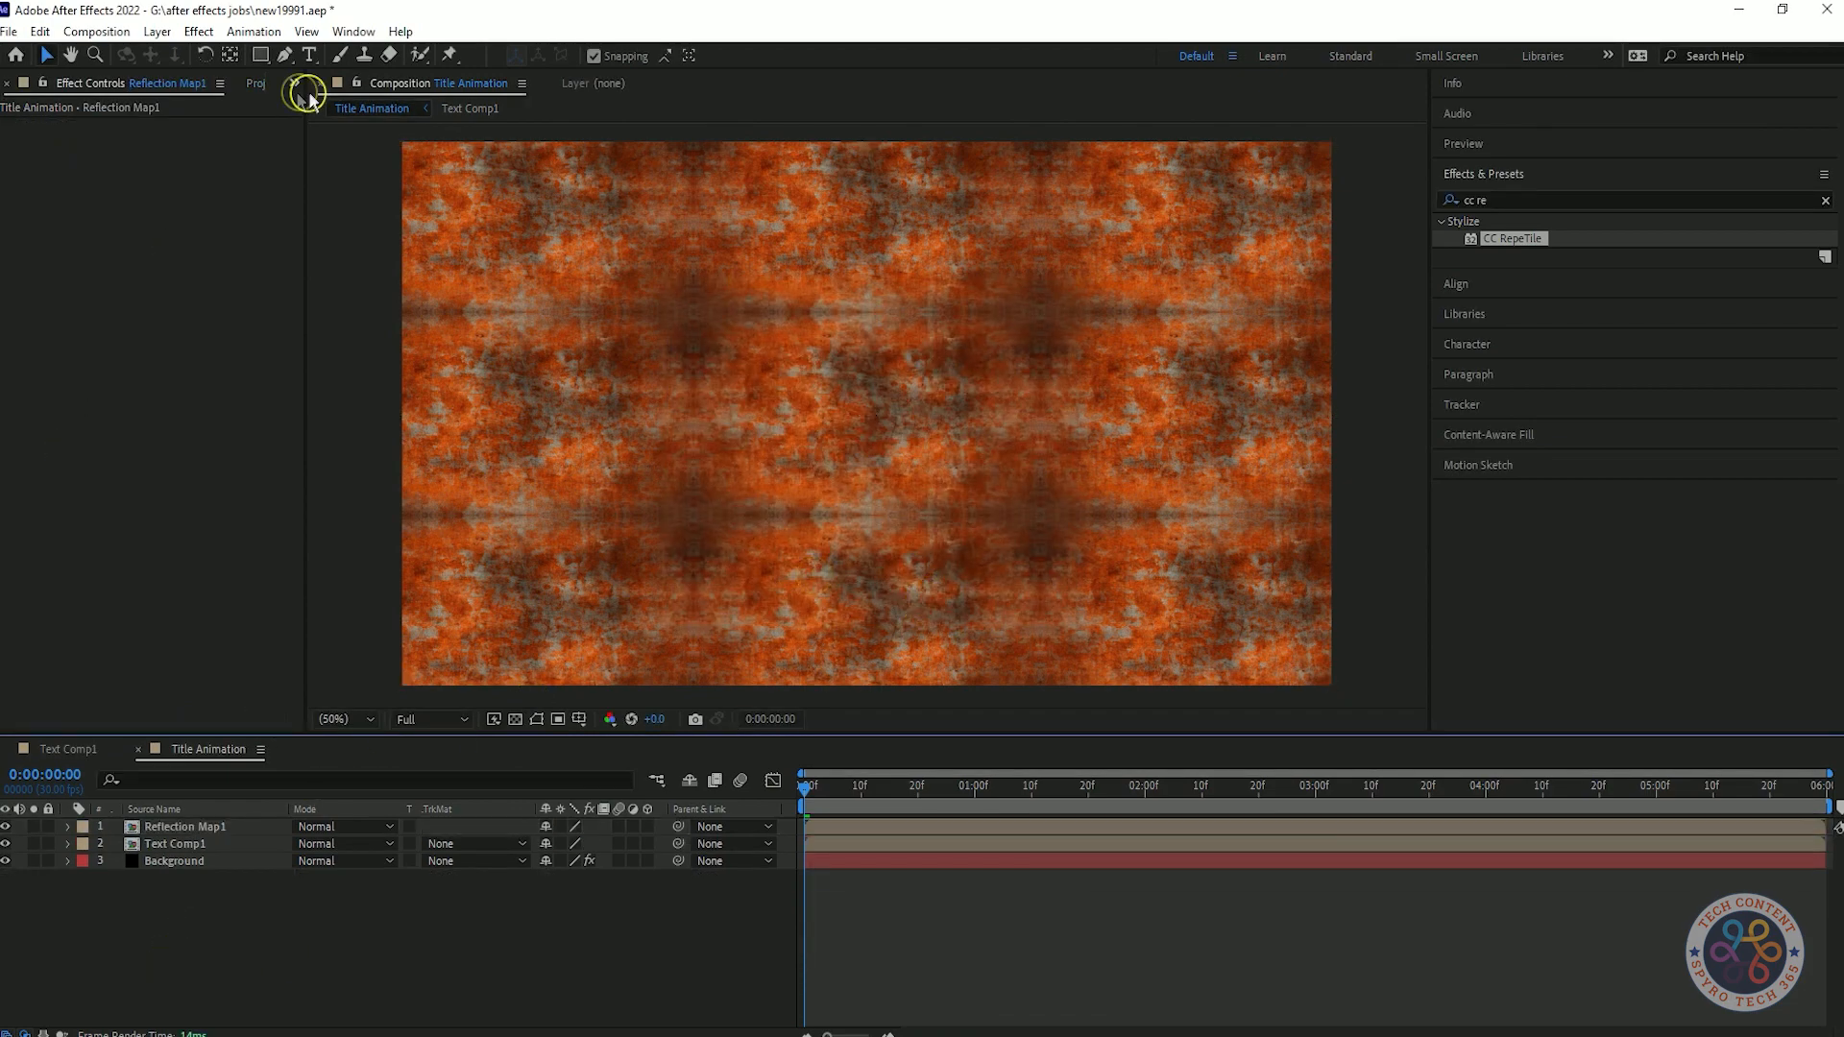
Place Text Comp1 above Reflection Map1 and set Reflection Map1's track matte to Alpha.
click(274, 84)
drag(196, 845, 199, 825)
click(467, 846)
click(481, 886)
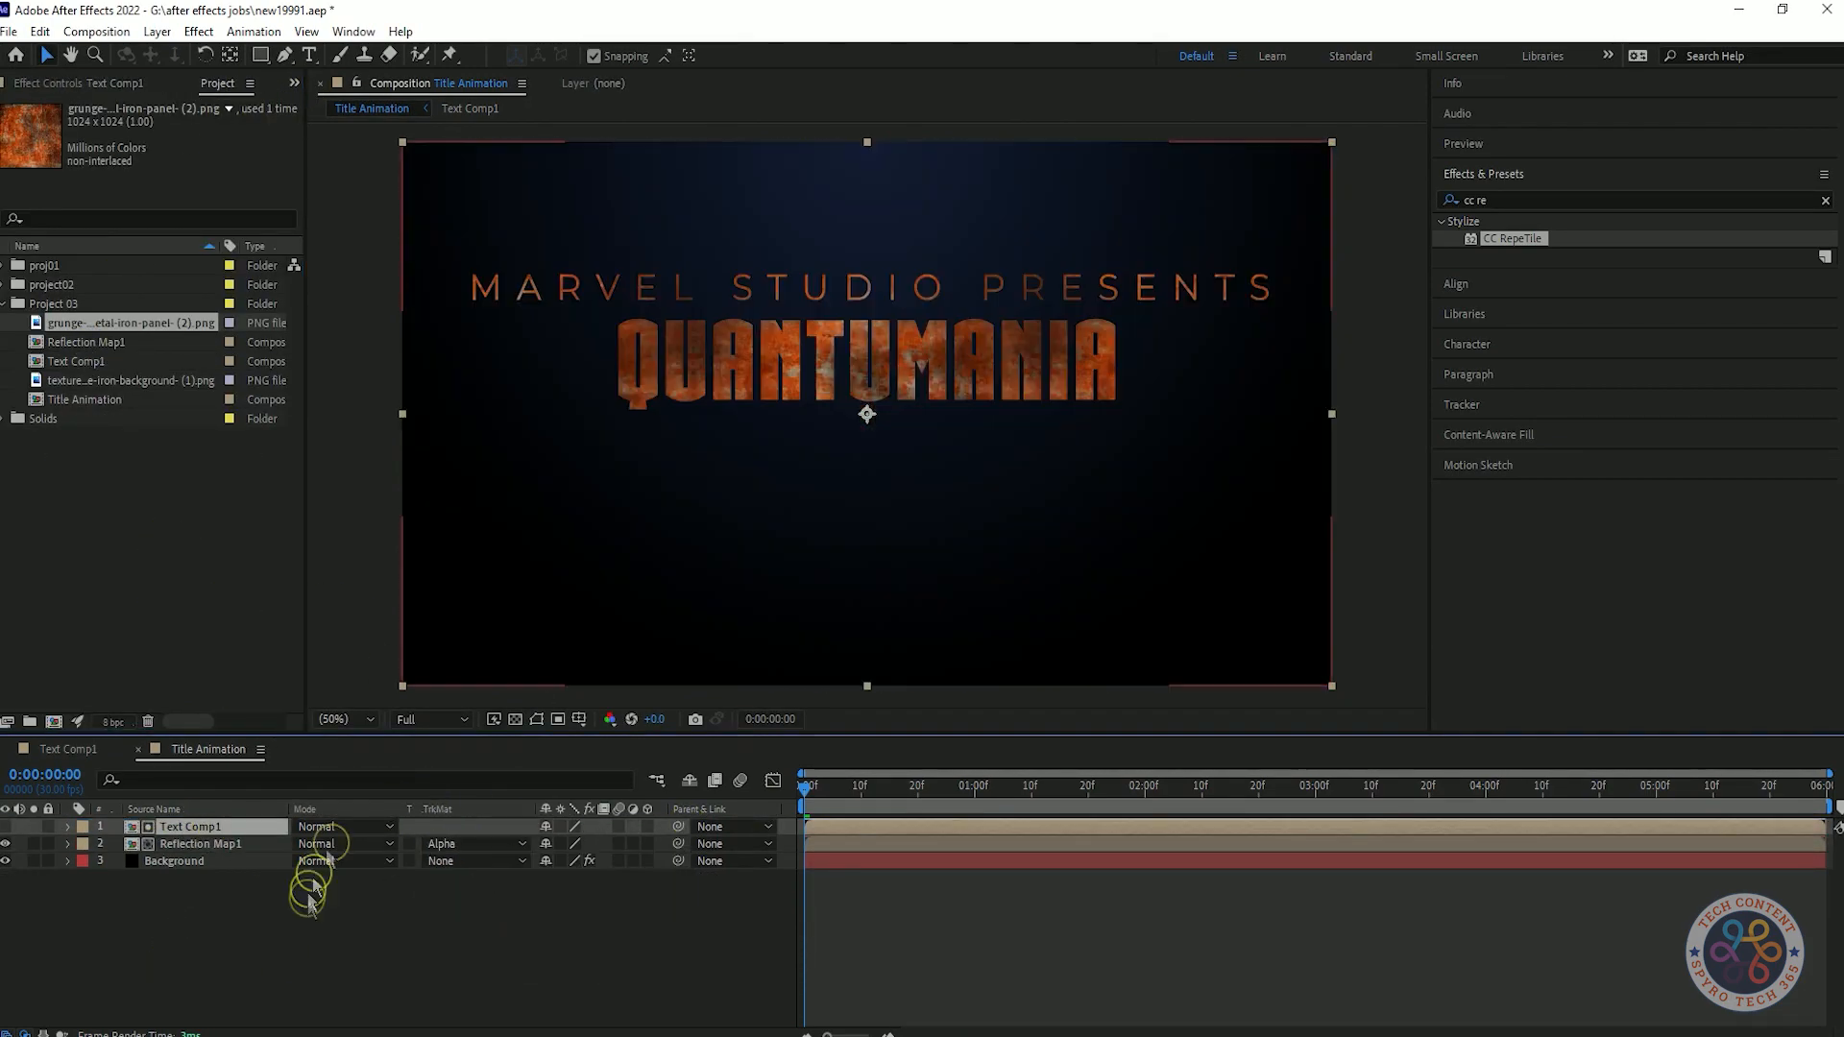
click(519, 798)
key(space)
Apply Brightness & Contrast to Reflection Map1 with Brightness 4 and Contrast 28.
click(1503, 199)
text(bright)
drag(1531, 308, 175, 842)
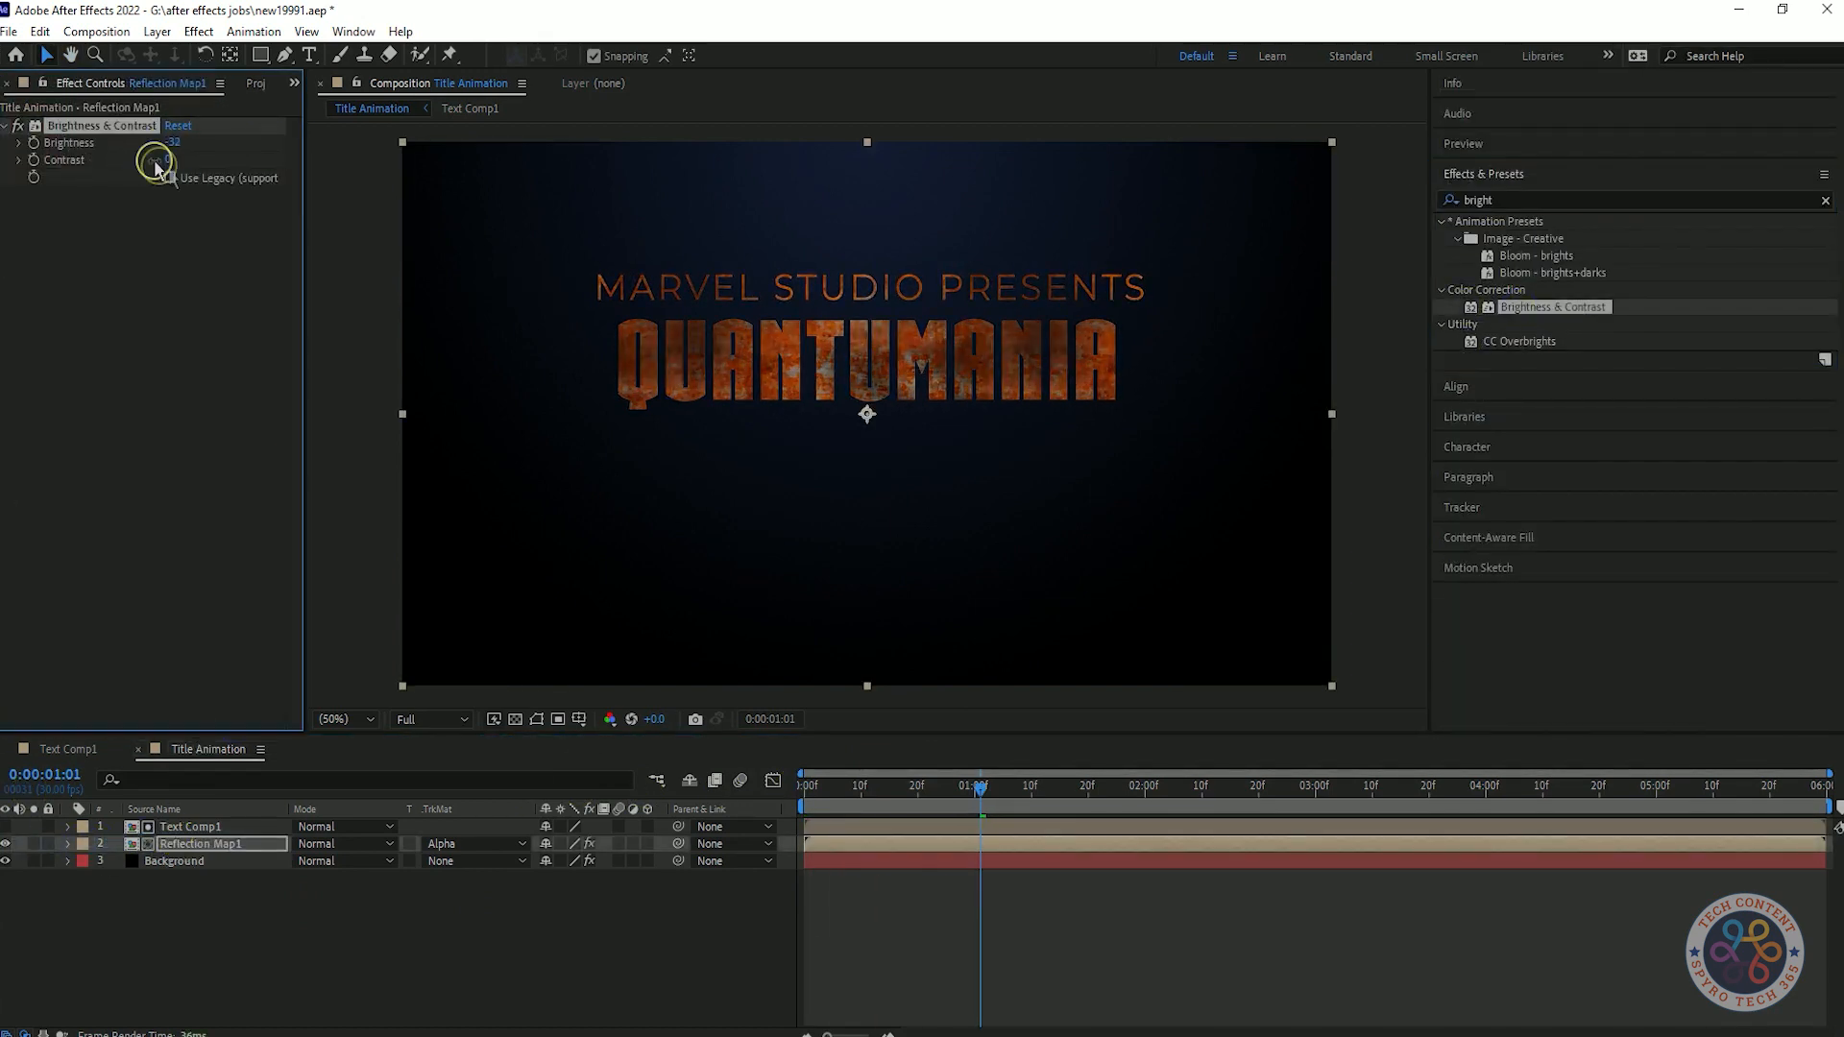
drag(170, 160, 383, 150)
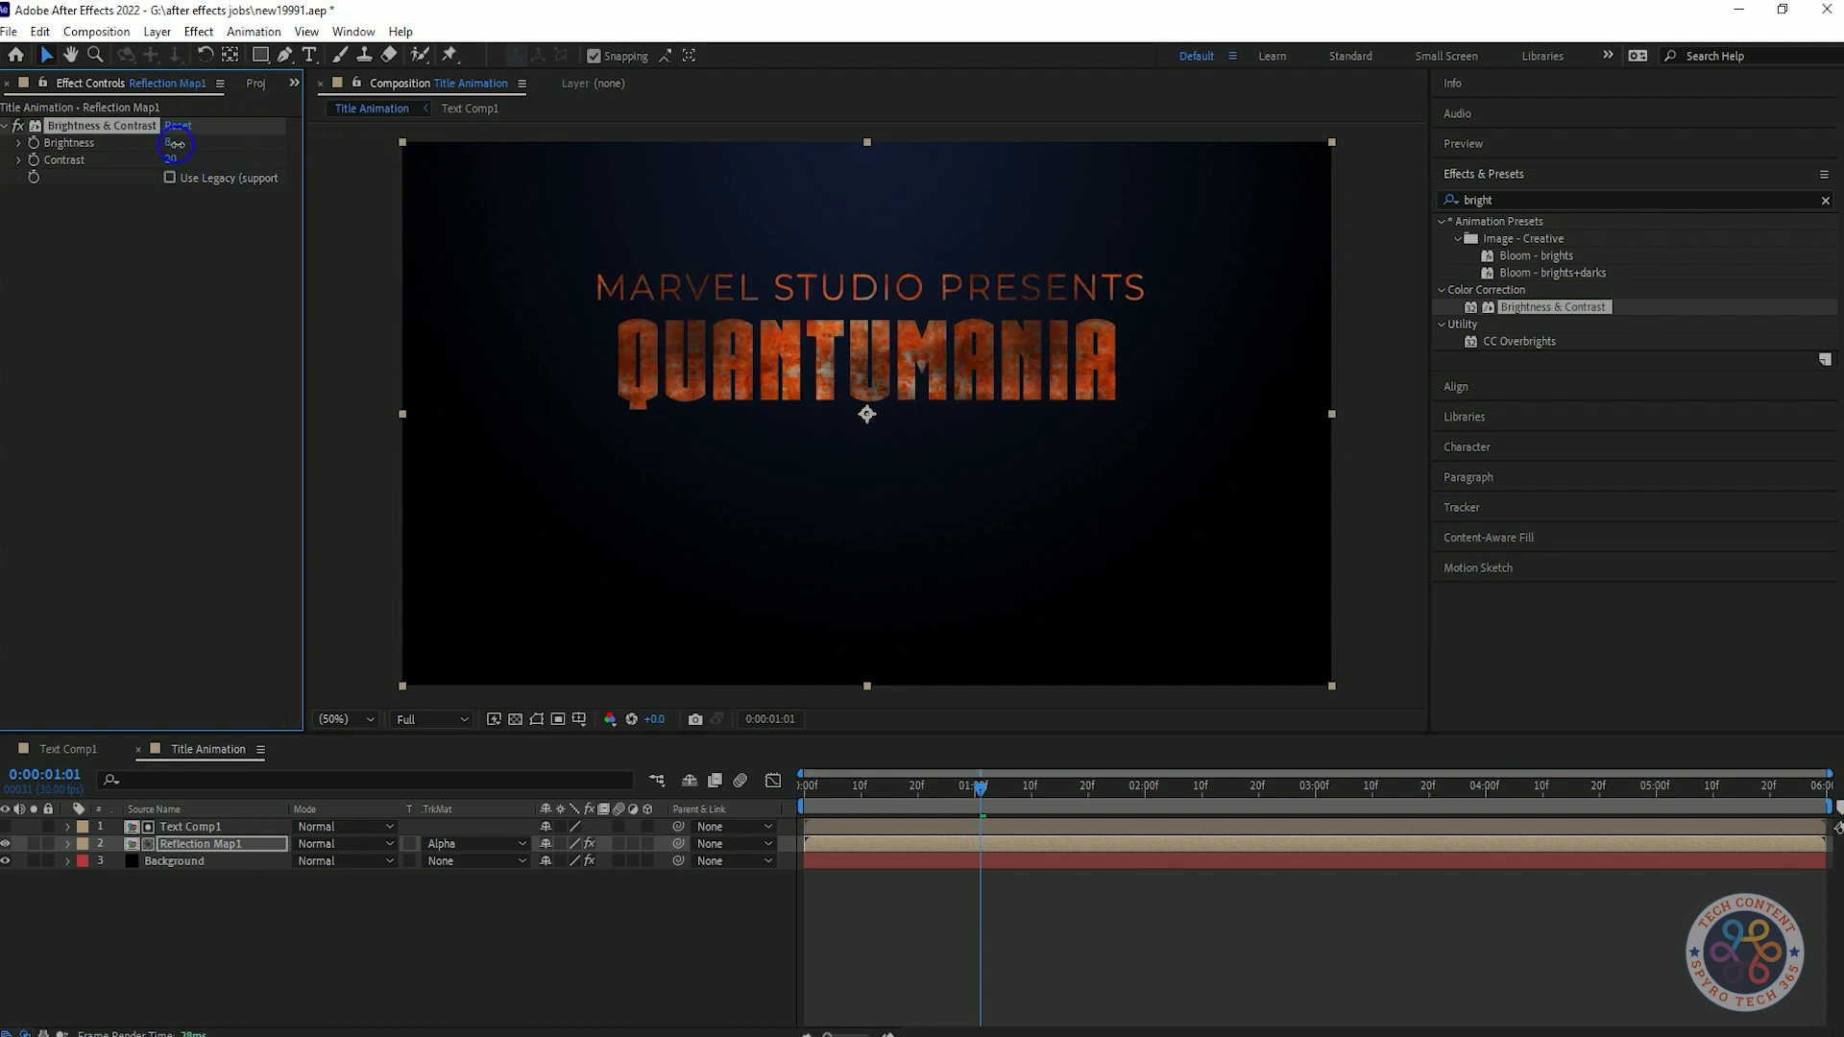
Apply Color Emboss to Reflection Map1 with Relief 1.10 and Contrast 147.
click(1575, 200)
text(color e)
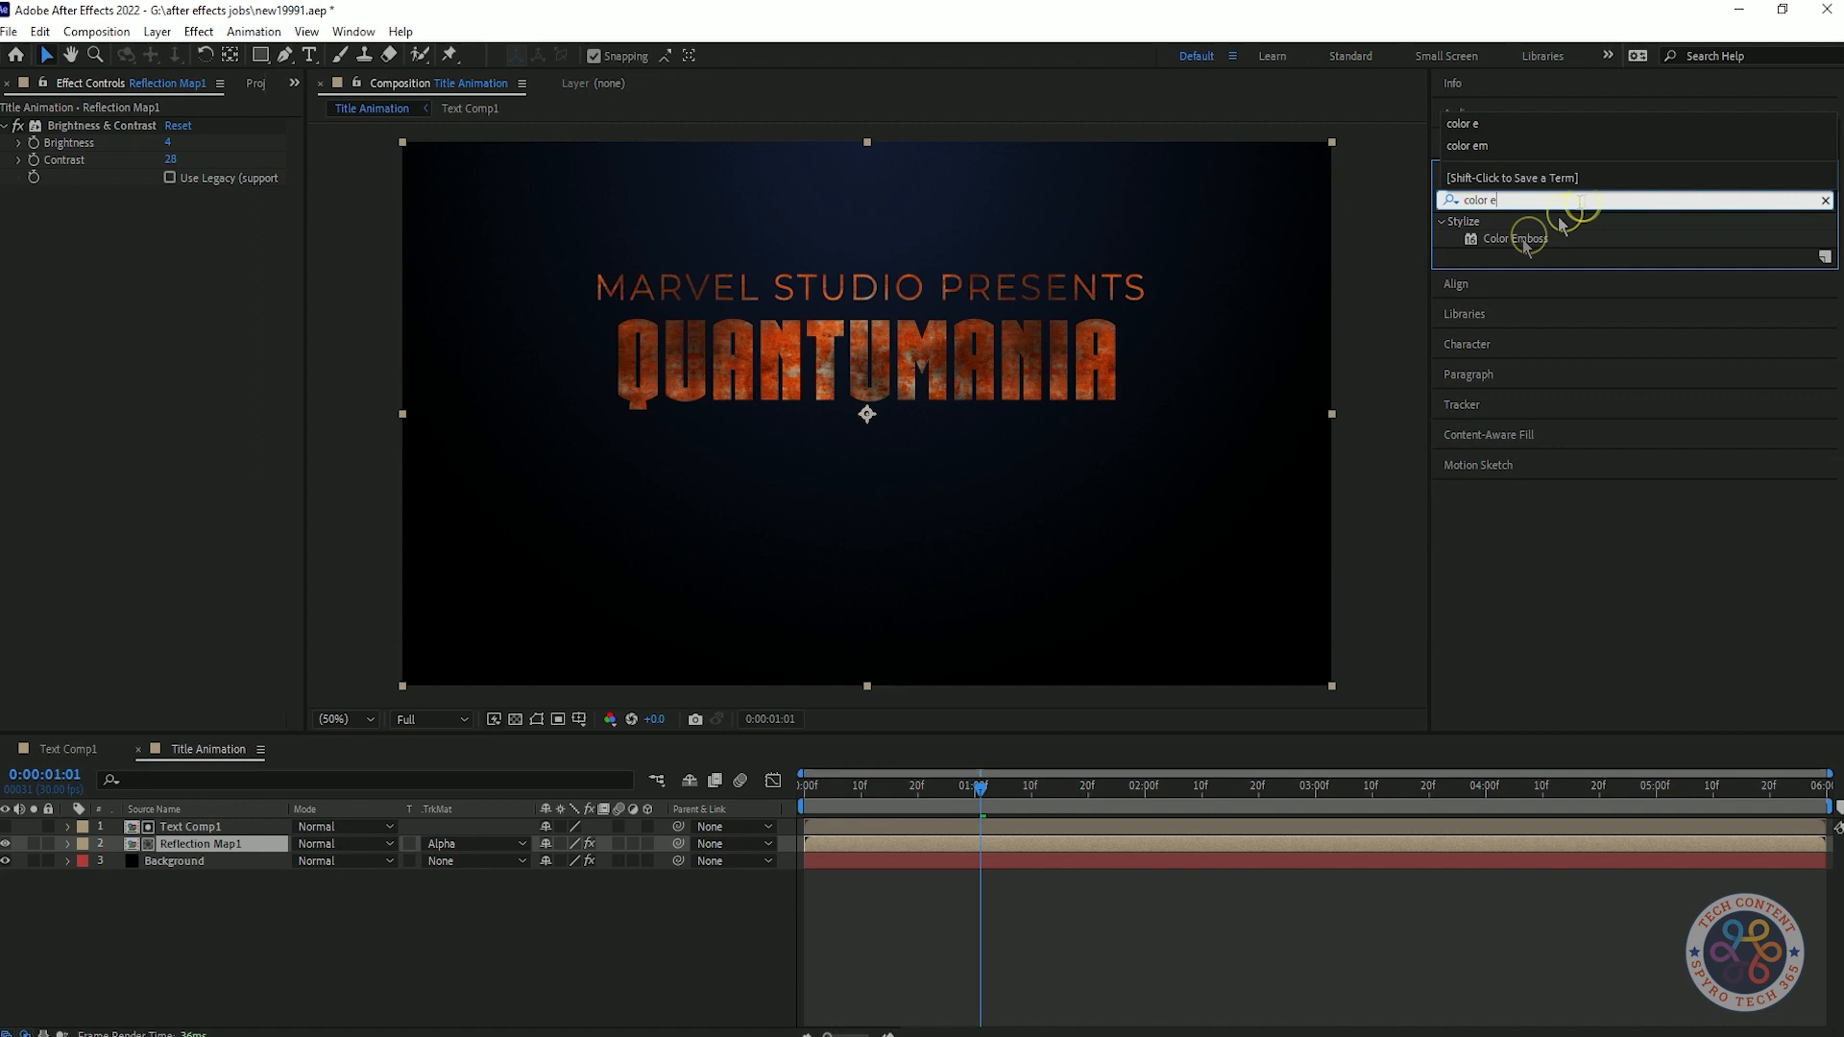
drag(1517, 239, 231, 291)
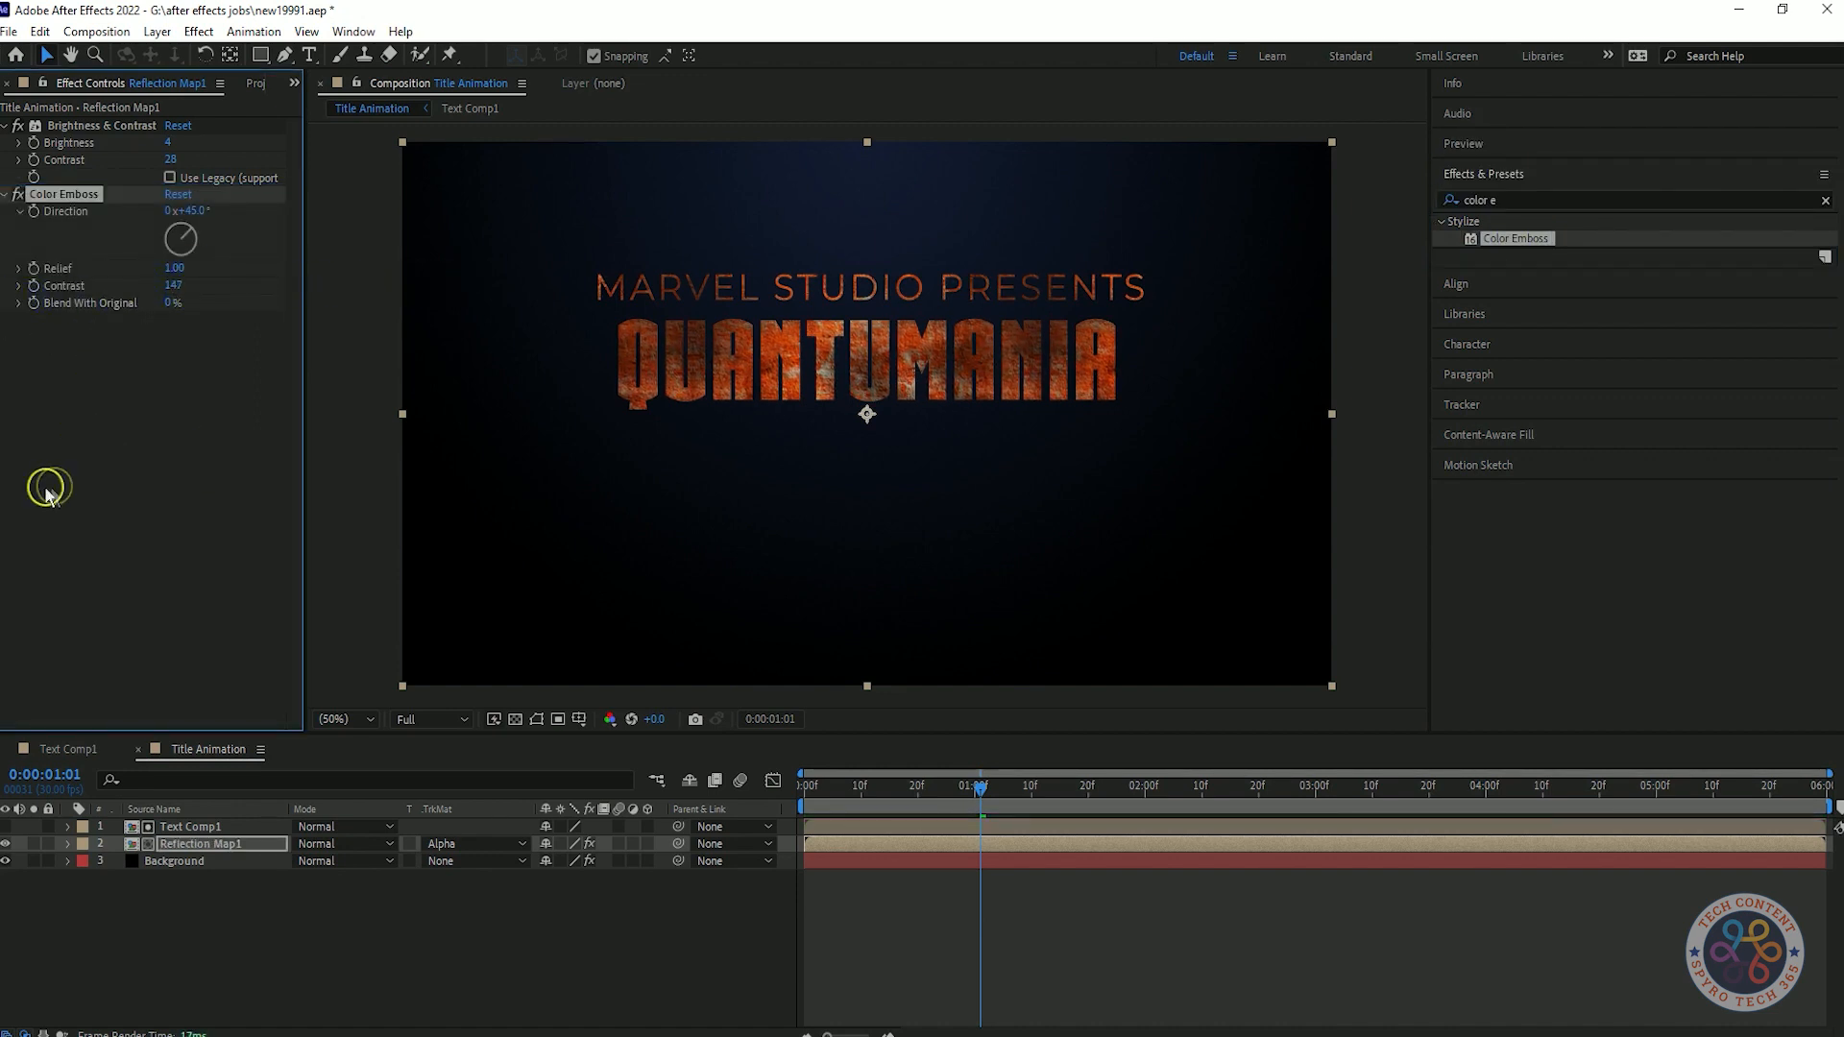
drag(174, 303, 202, 303)
key(ctrl+z)
drag(173, 268, 192, 272)
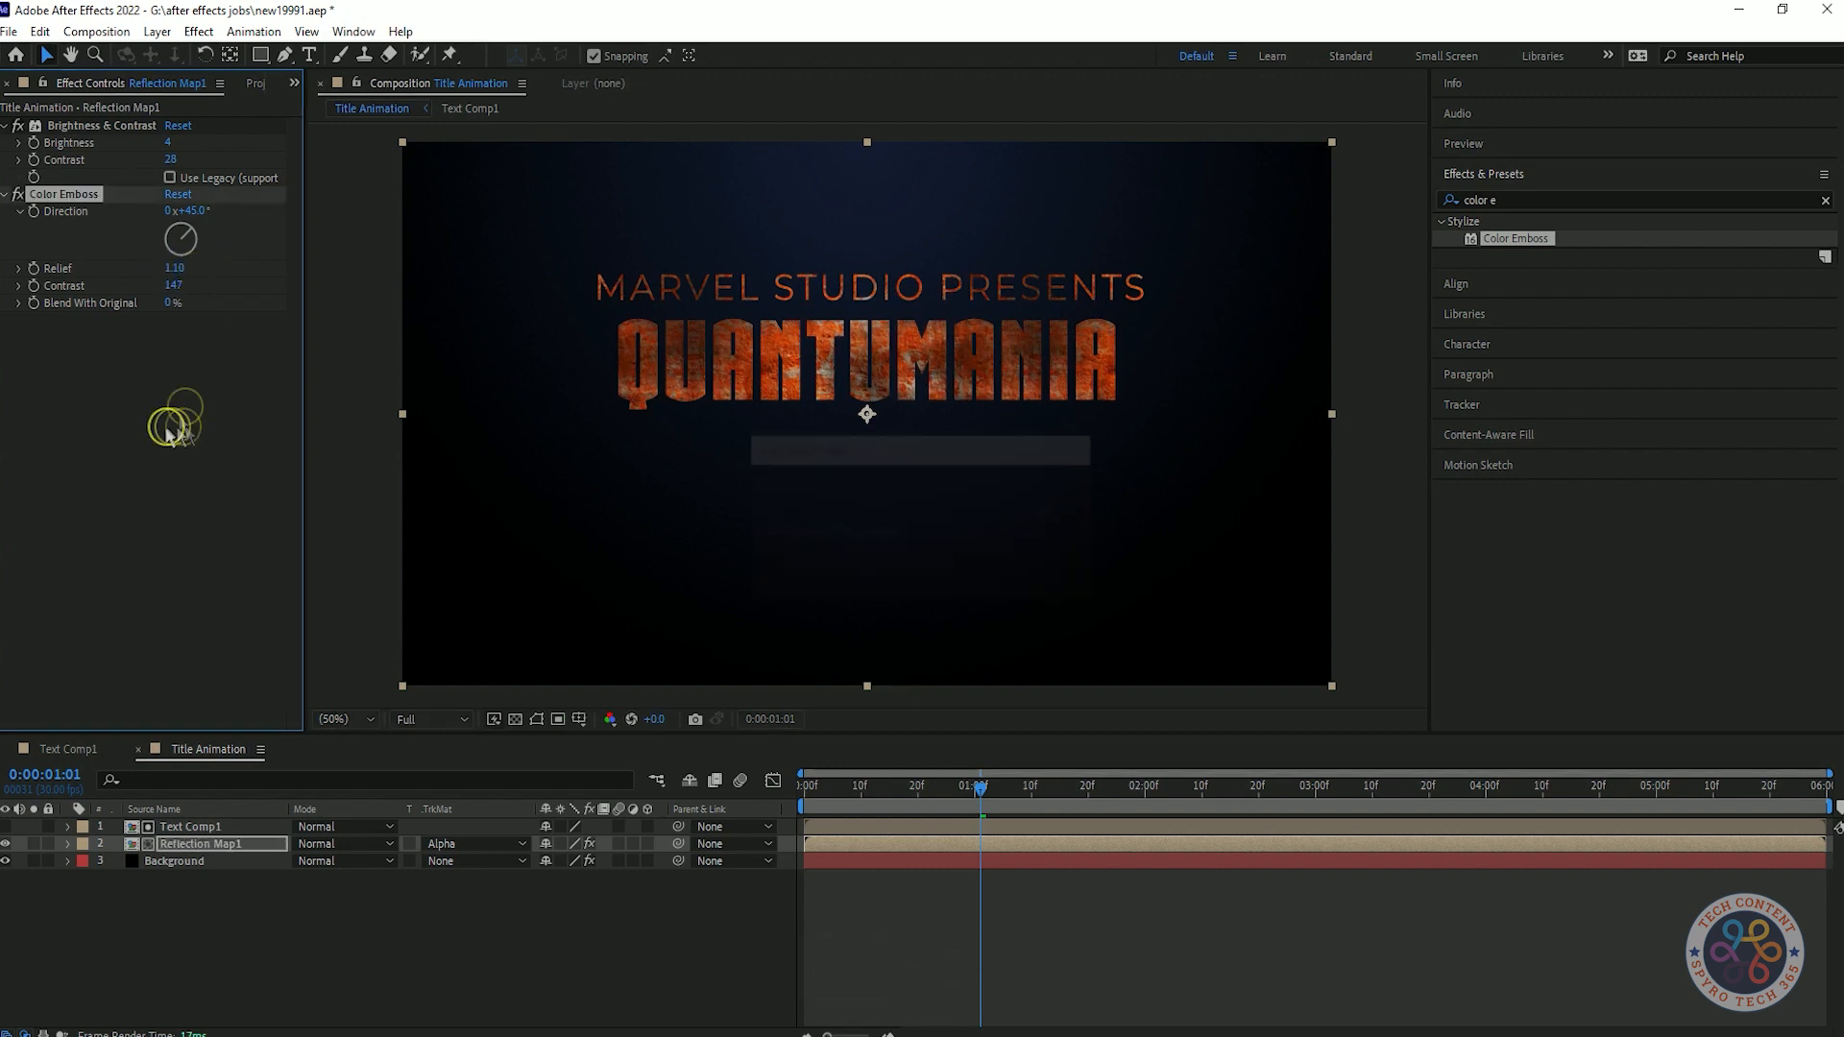
click(179, 425)
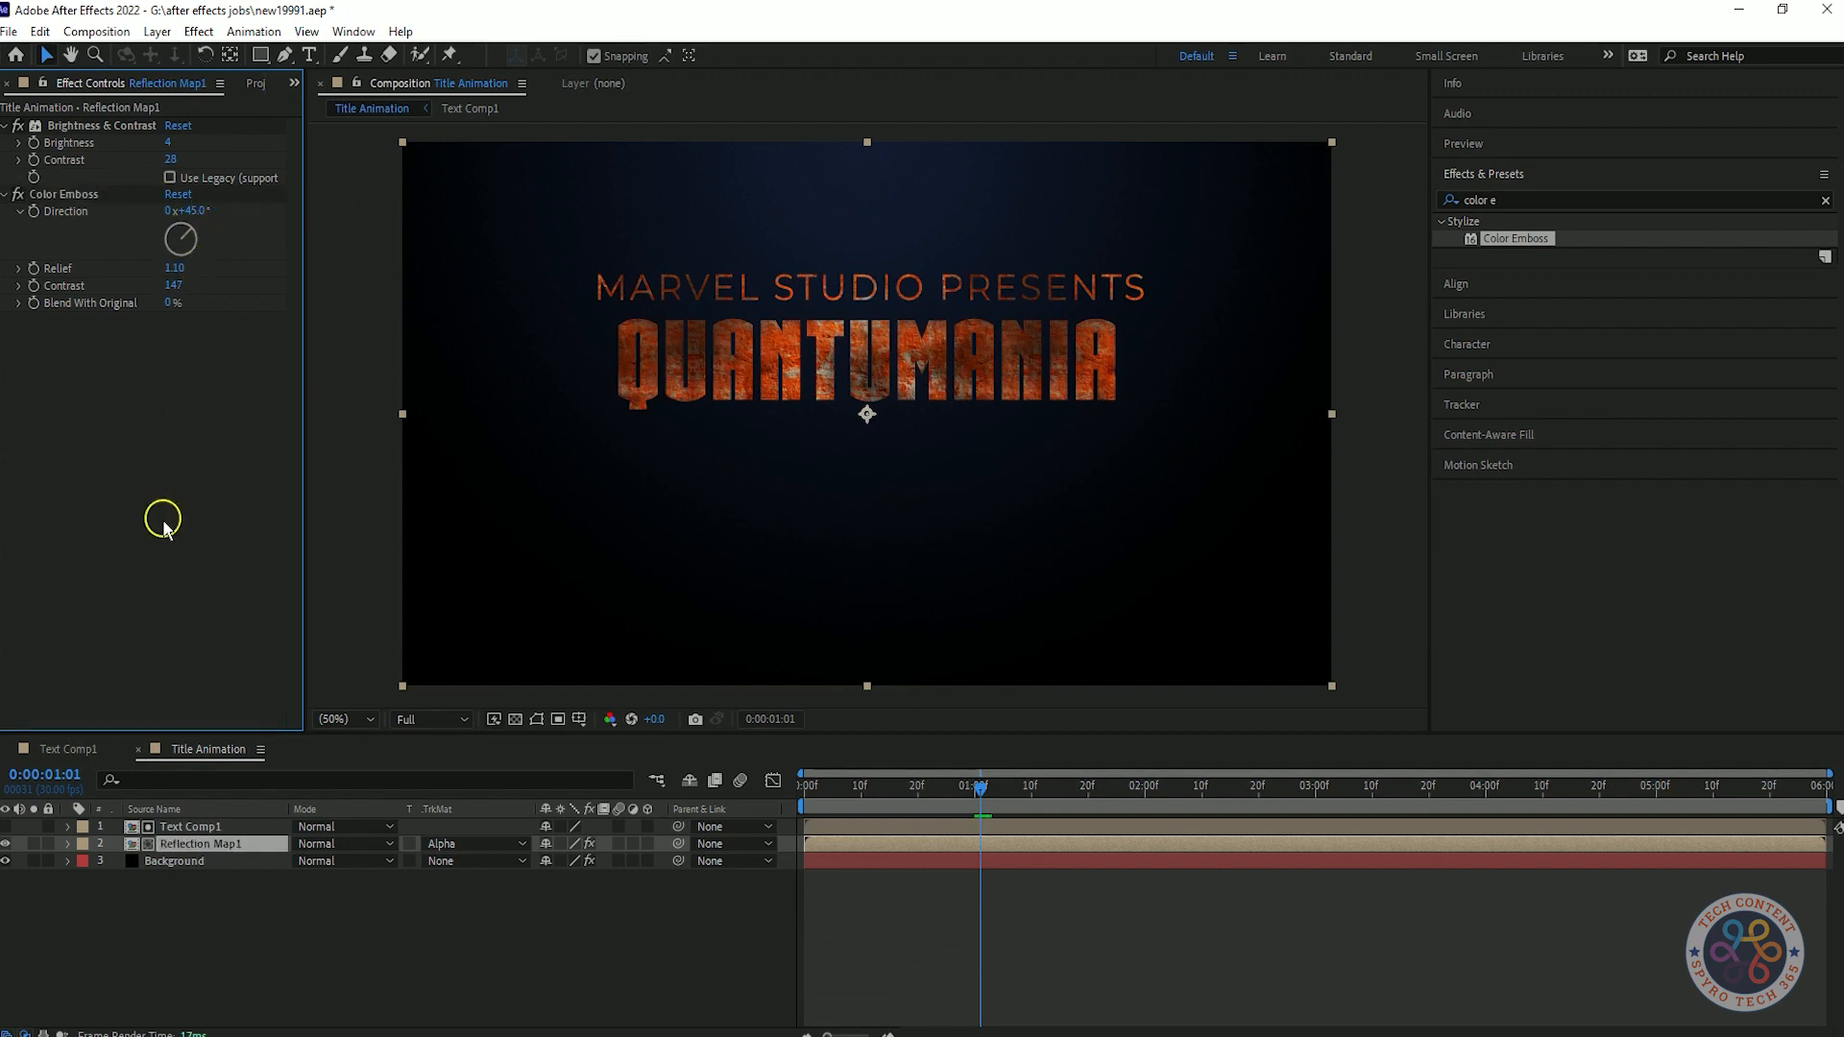
Collapse the Brightness & Contrast and Color Emboss settings and save the project.
click(4, 194)
click(4, 126)
key(ctrl+s)
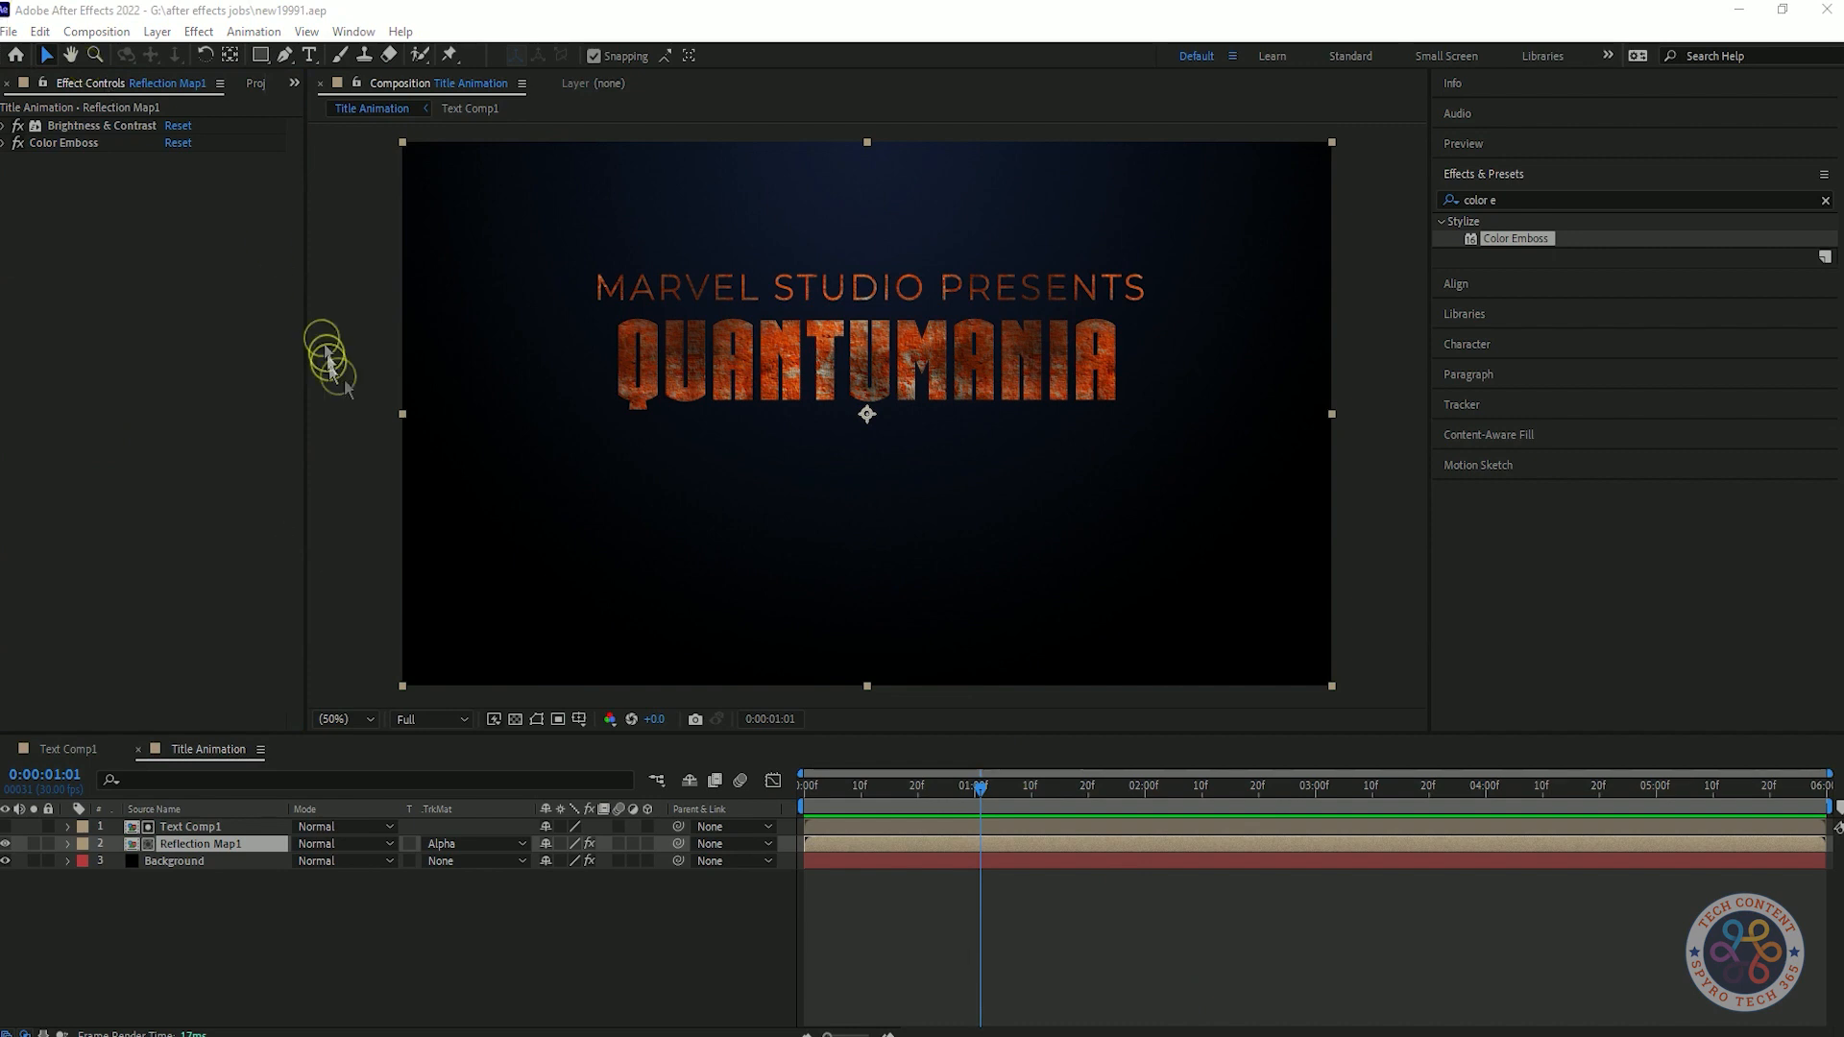
Apply CC Glass to Reflection Map1 below the Color Emboss effect.
click(1523, 199)
text(glass)
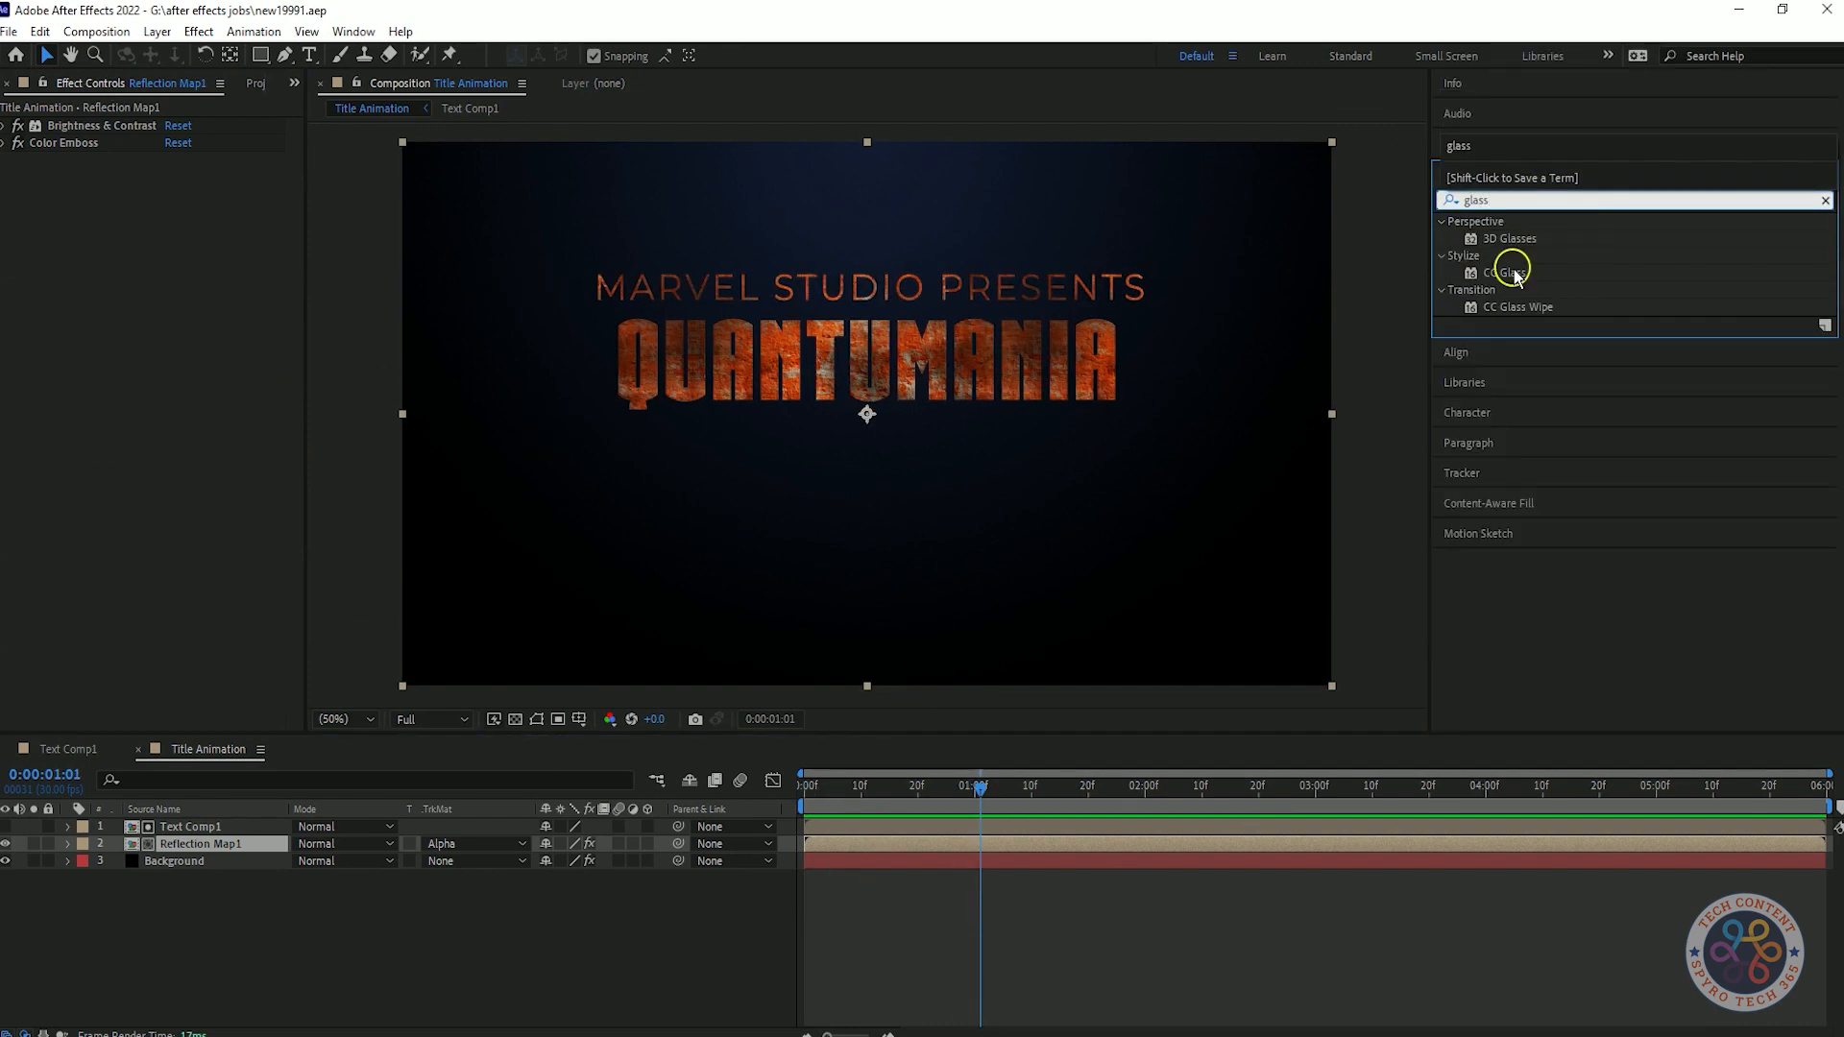
drag(1513, 274, 11, 178)
click(218, 196)
click(134, 523)
Compare Text Comp1 and Reflection Map1 as the CC Glass Bump Map and settle on Text Comp1.
click(196, 194)
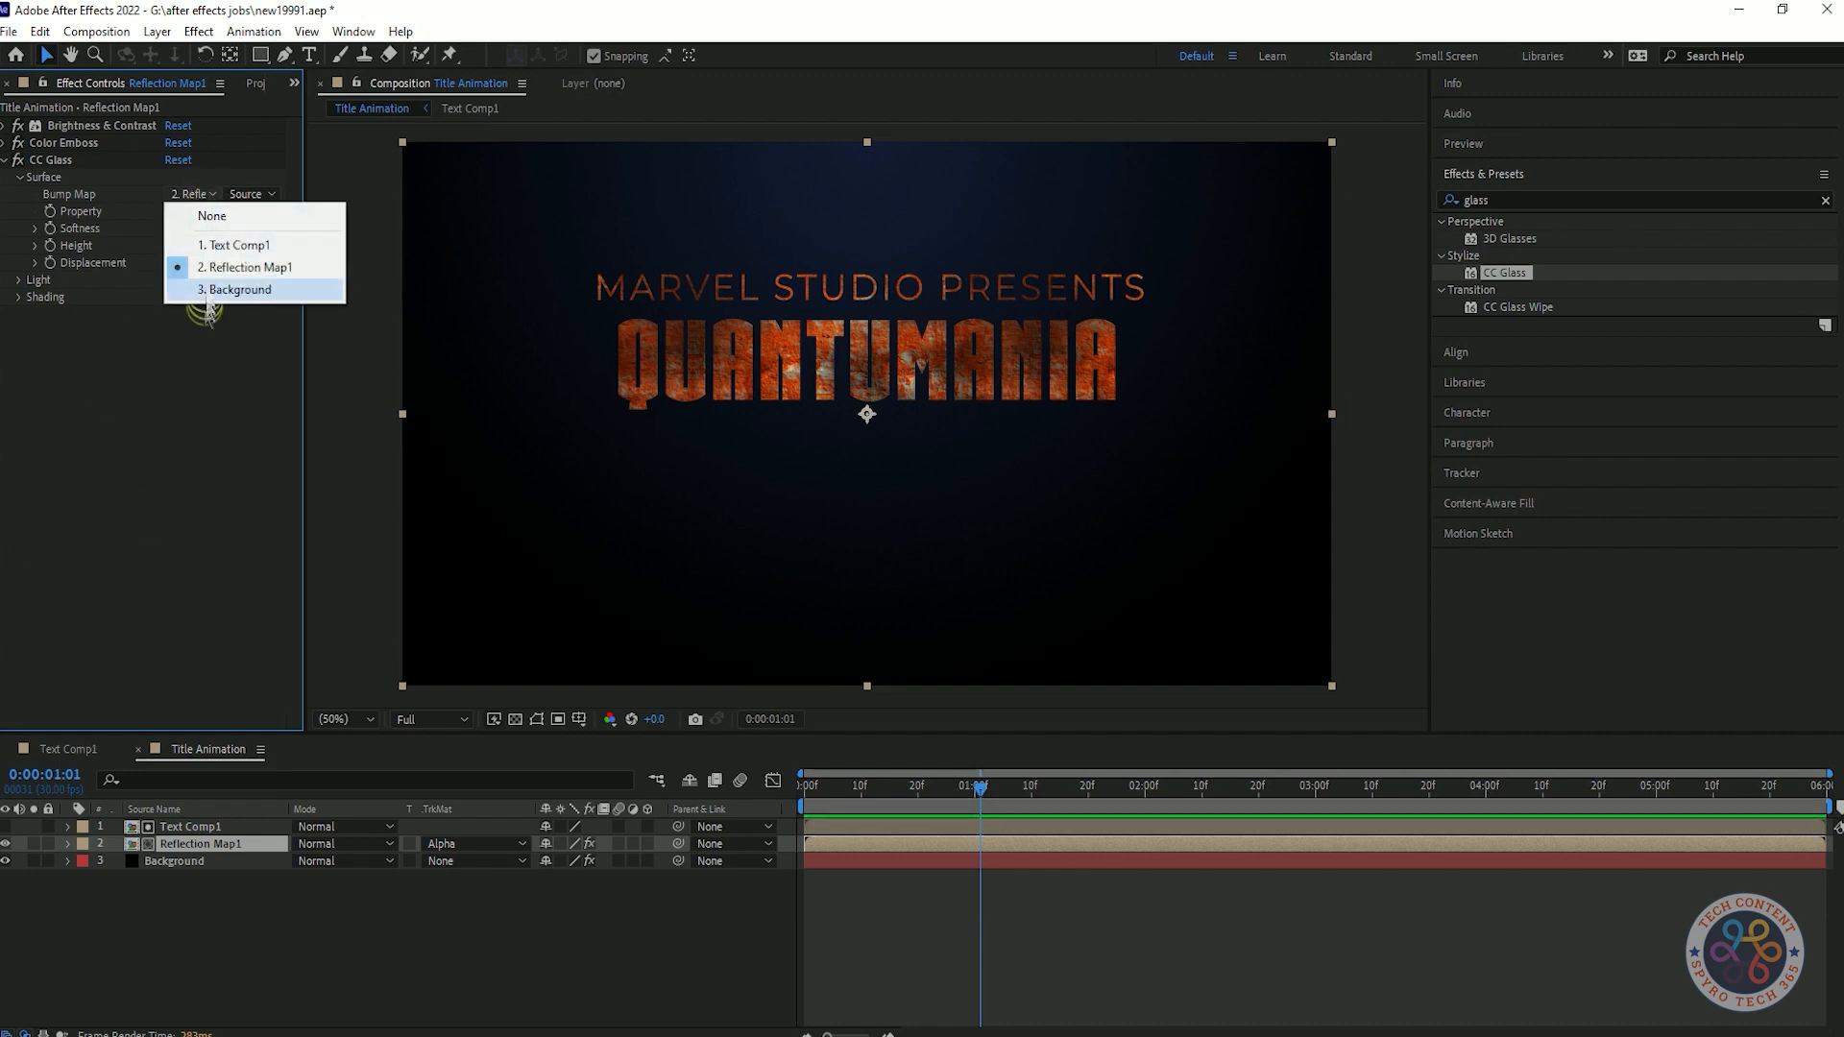
click(230, 246)
click(196, 194)
click(226, 262)
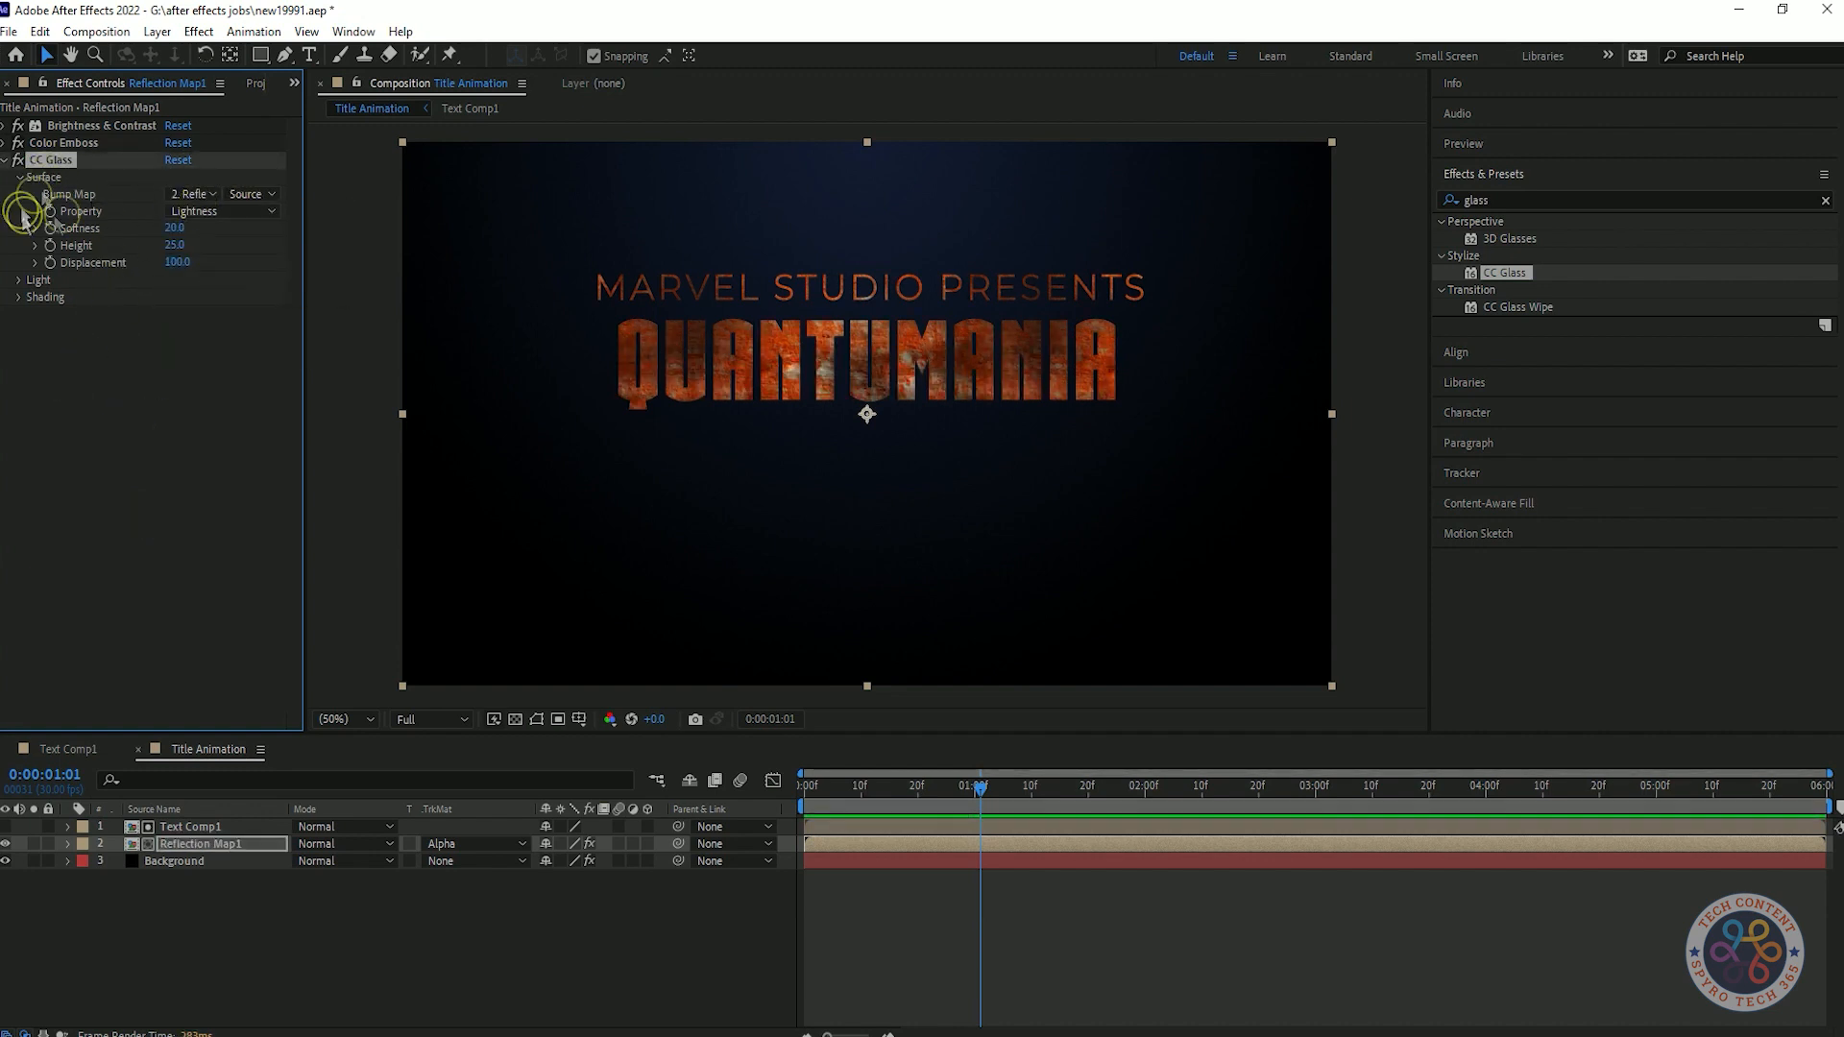
click(196, 194)
click(211, 245)
key(ctrl+z)
Try different CC Glass Softness values, including 0, and set it to 45.
drag(178, 229, 441, 224)
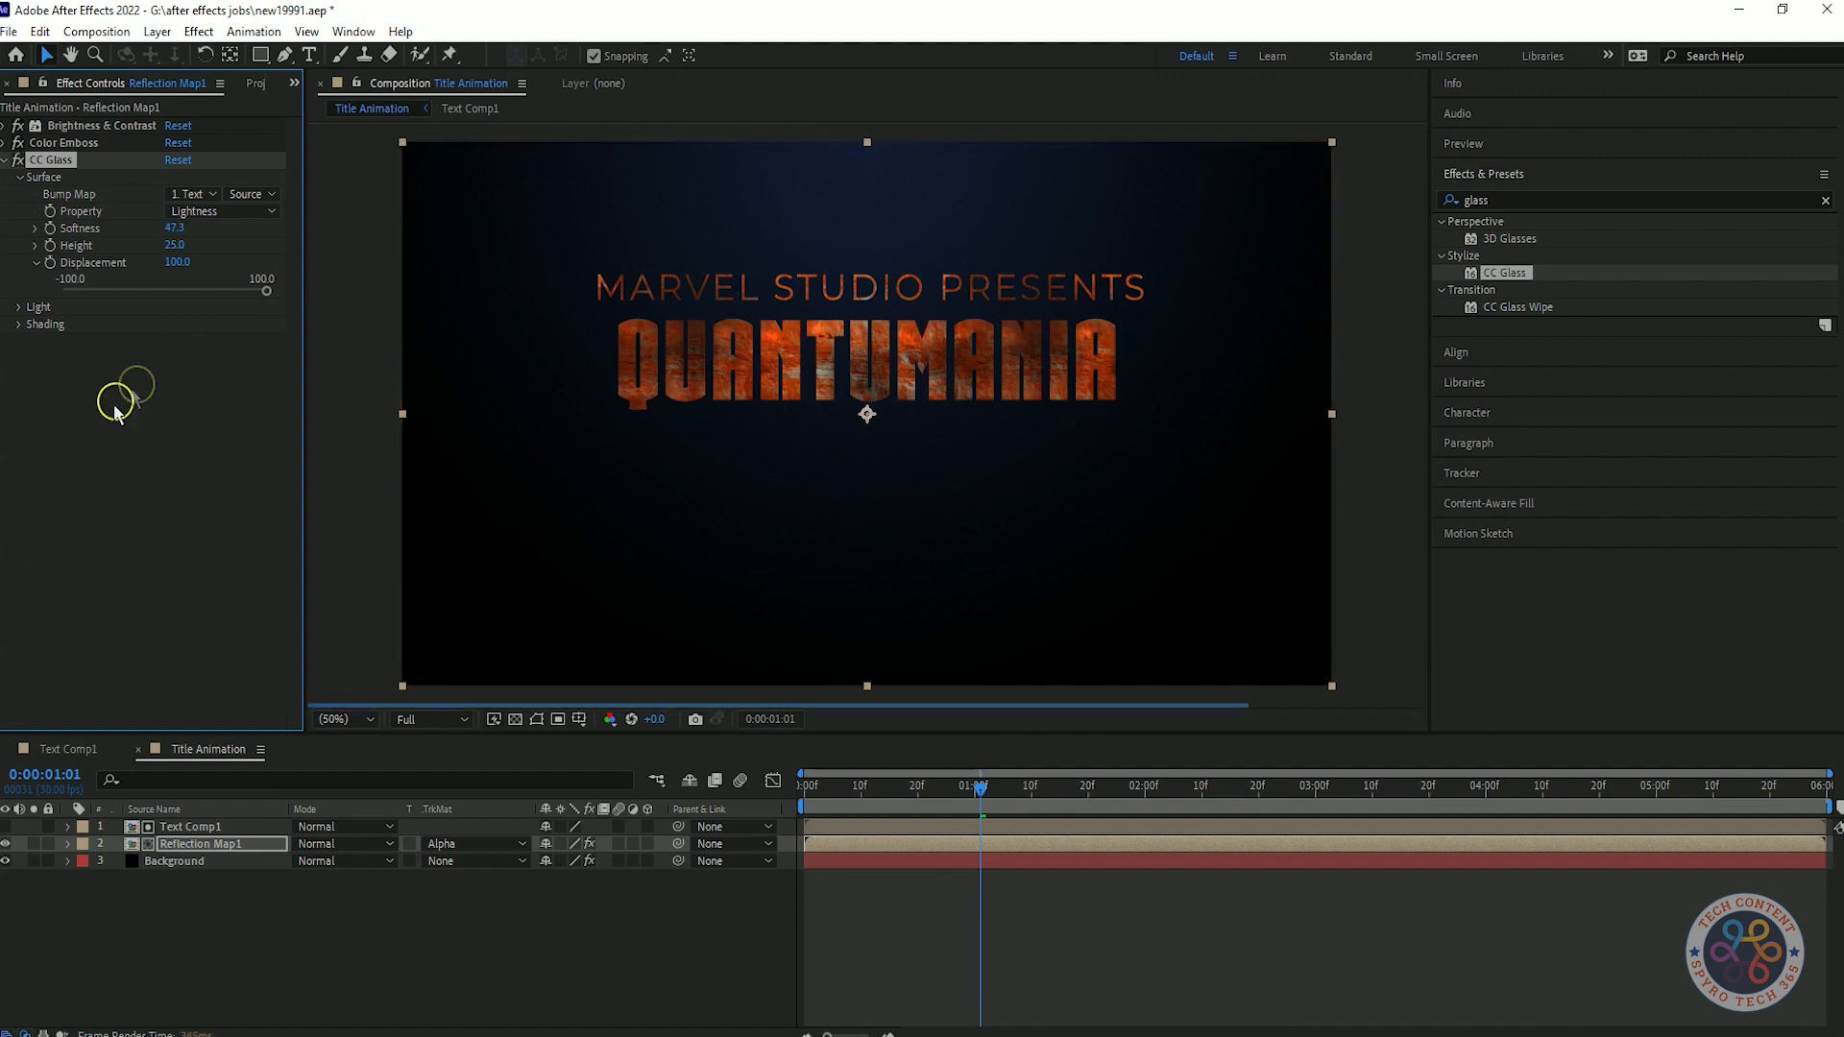
key(ctrl+z)
click(171, 229)
text(0)
key(Return)
key(ctrl+z)
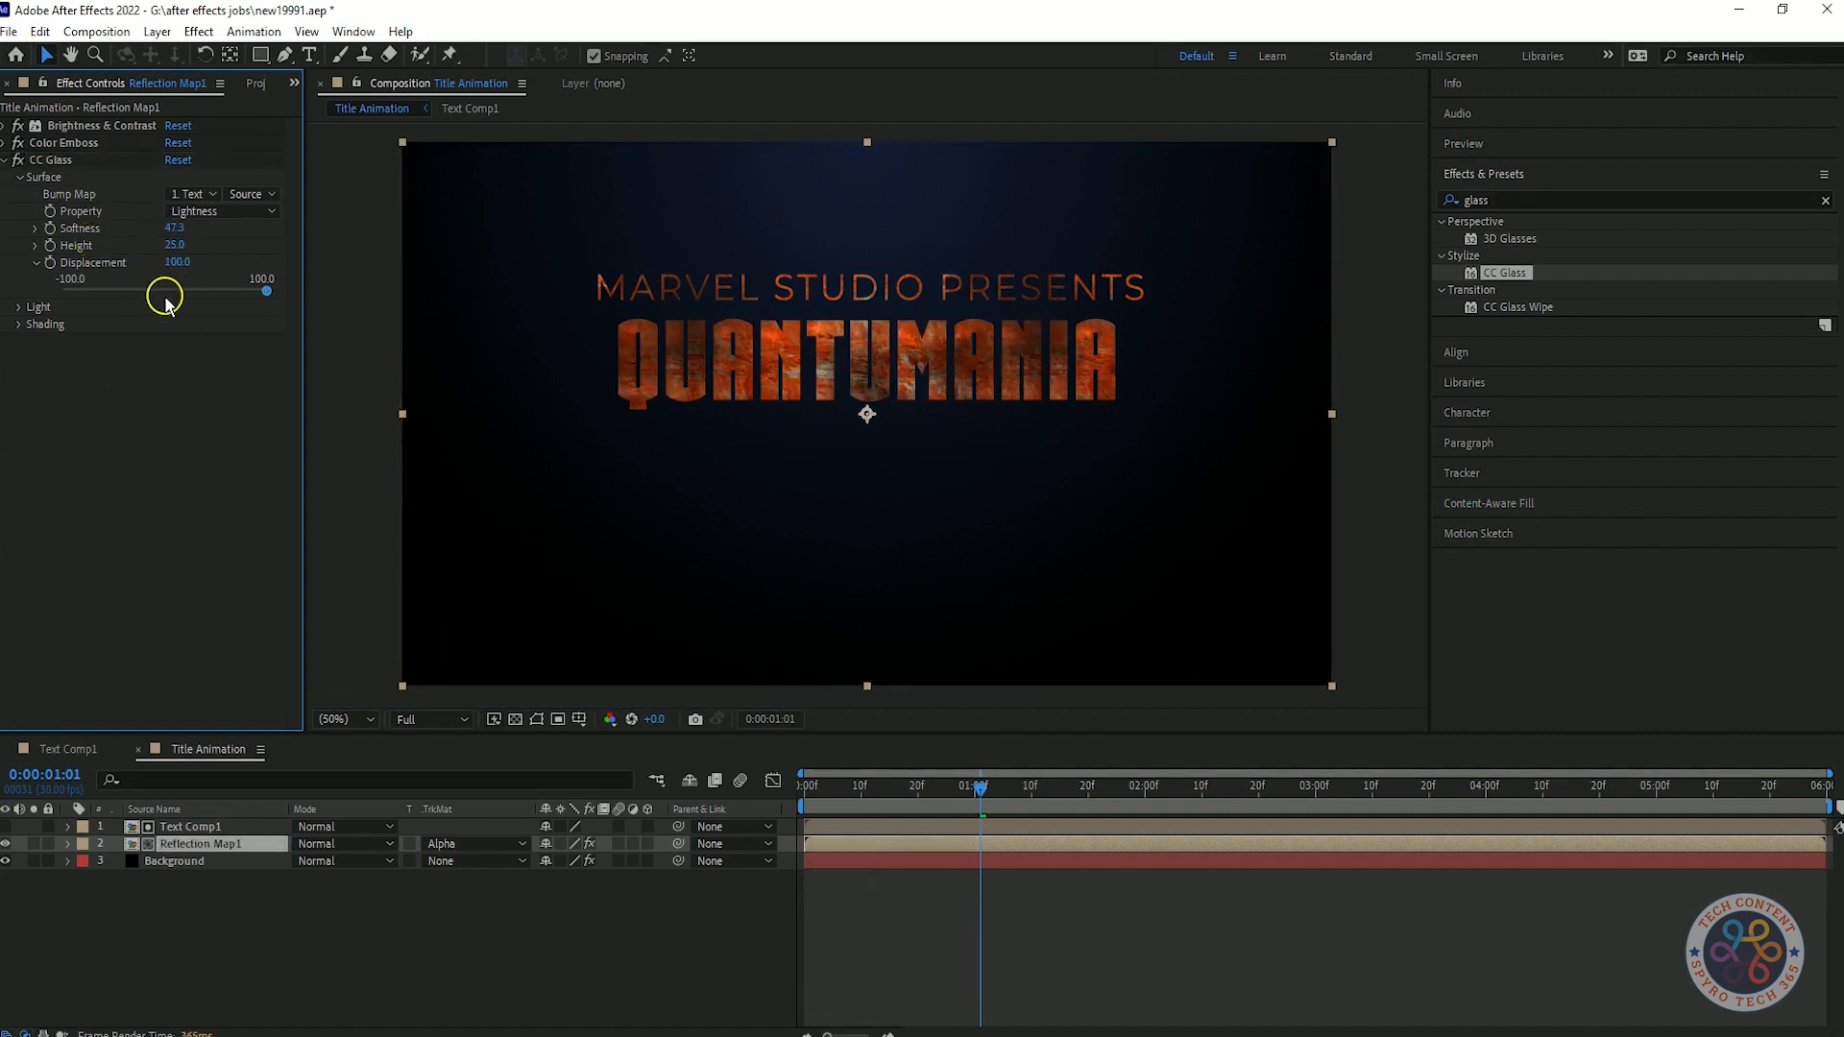
drag(181, 231, 60, 260)
key(ctrl+z)
Set the CC Glass Height to -30 and Displacement to -134.
drag(175, 245, 144, 276)
key(ctrl+z)
drag(96, 281, 44, 304)
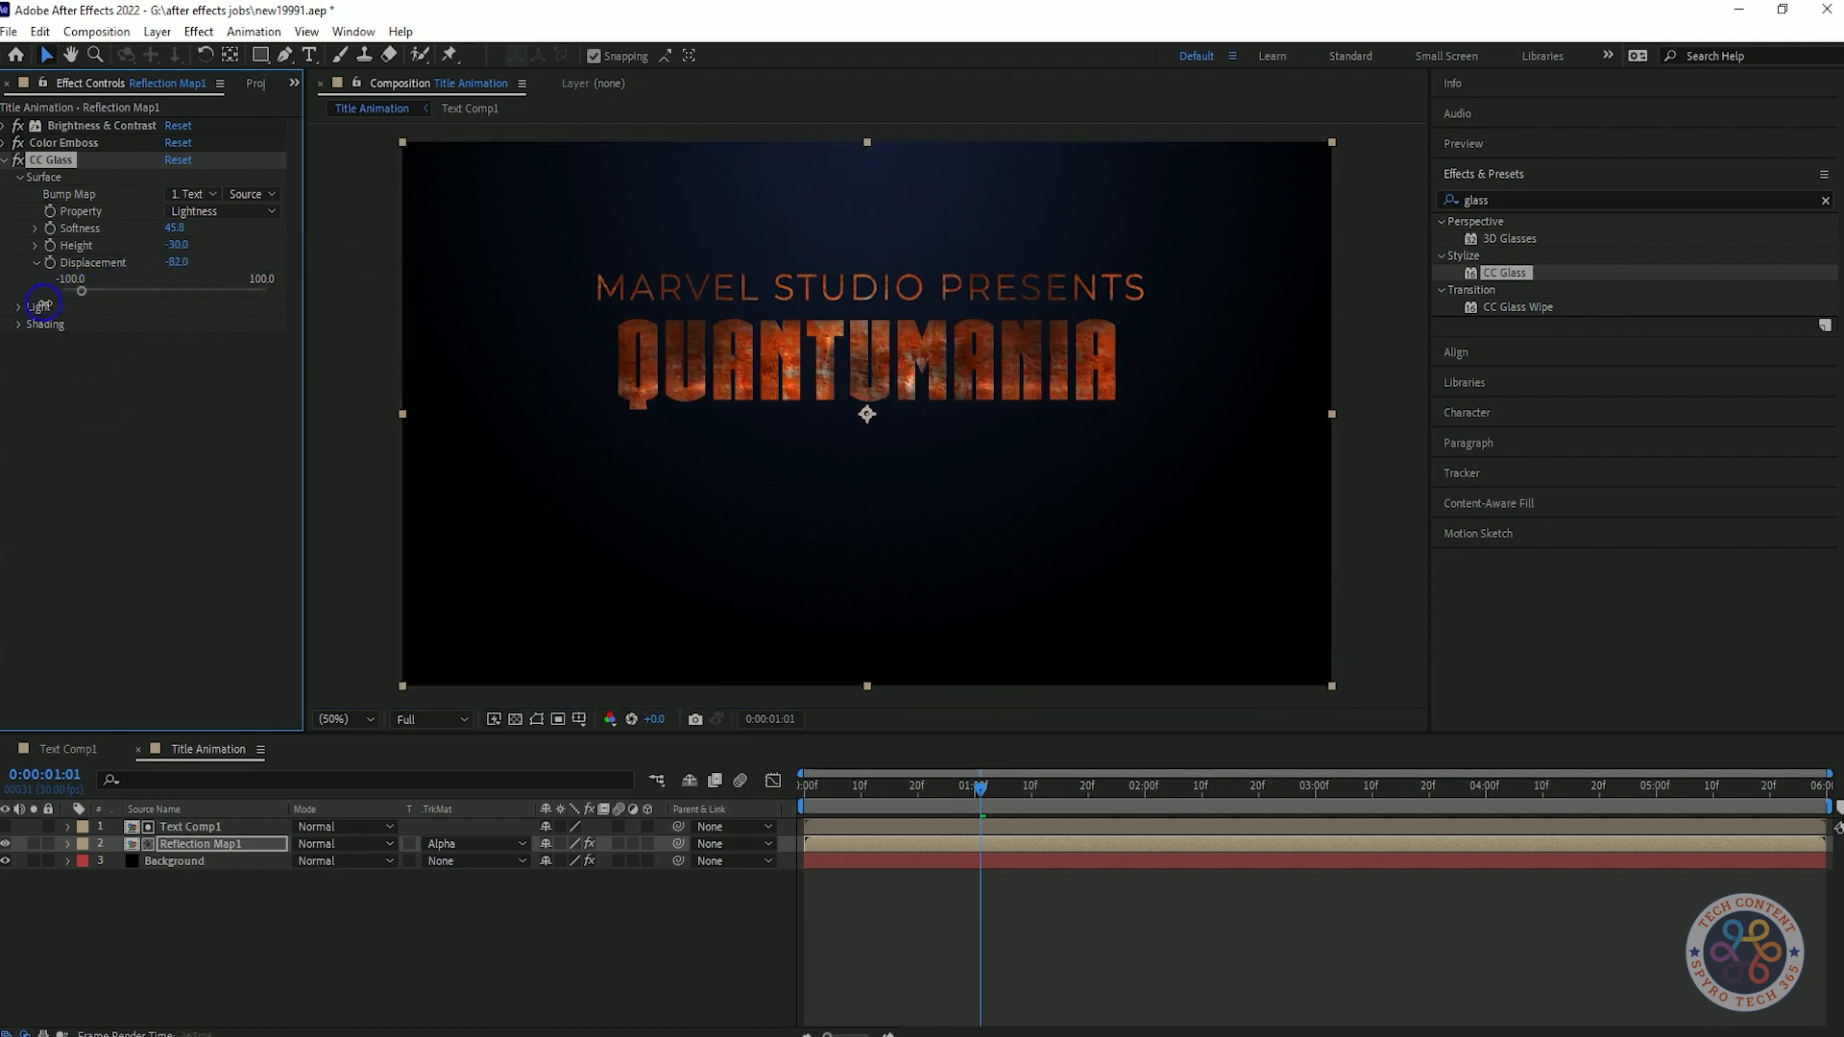
drag(177, 262, 141, 265)
Open the preview settings, move the current time to 0:00:01:09 and save the project.
click(1518, 144)
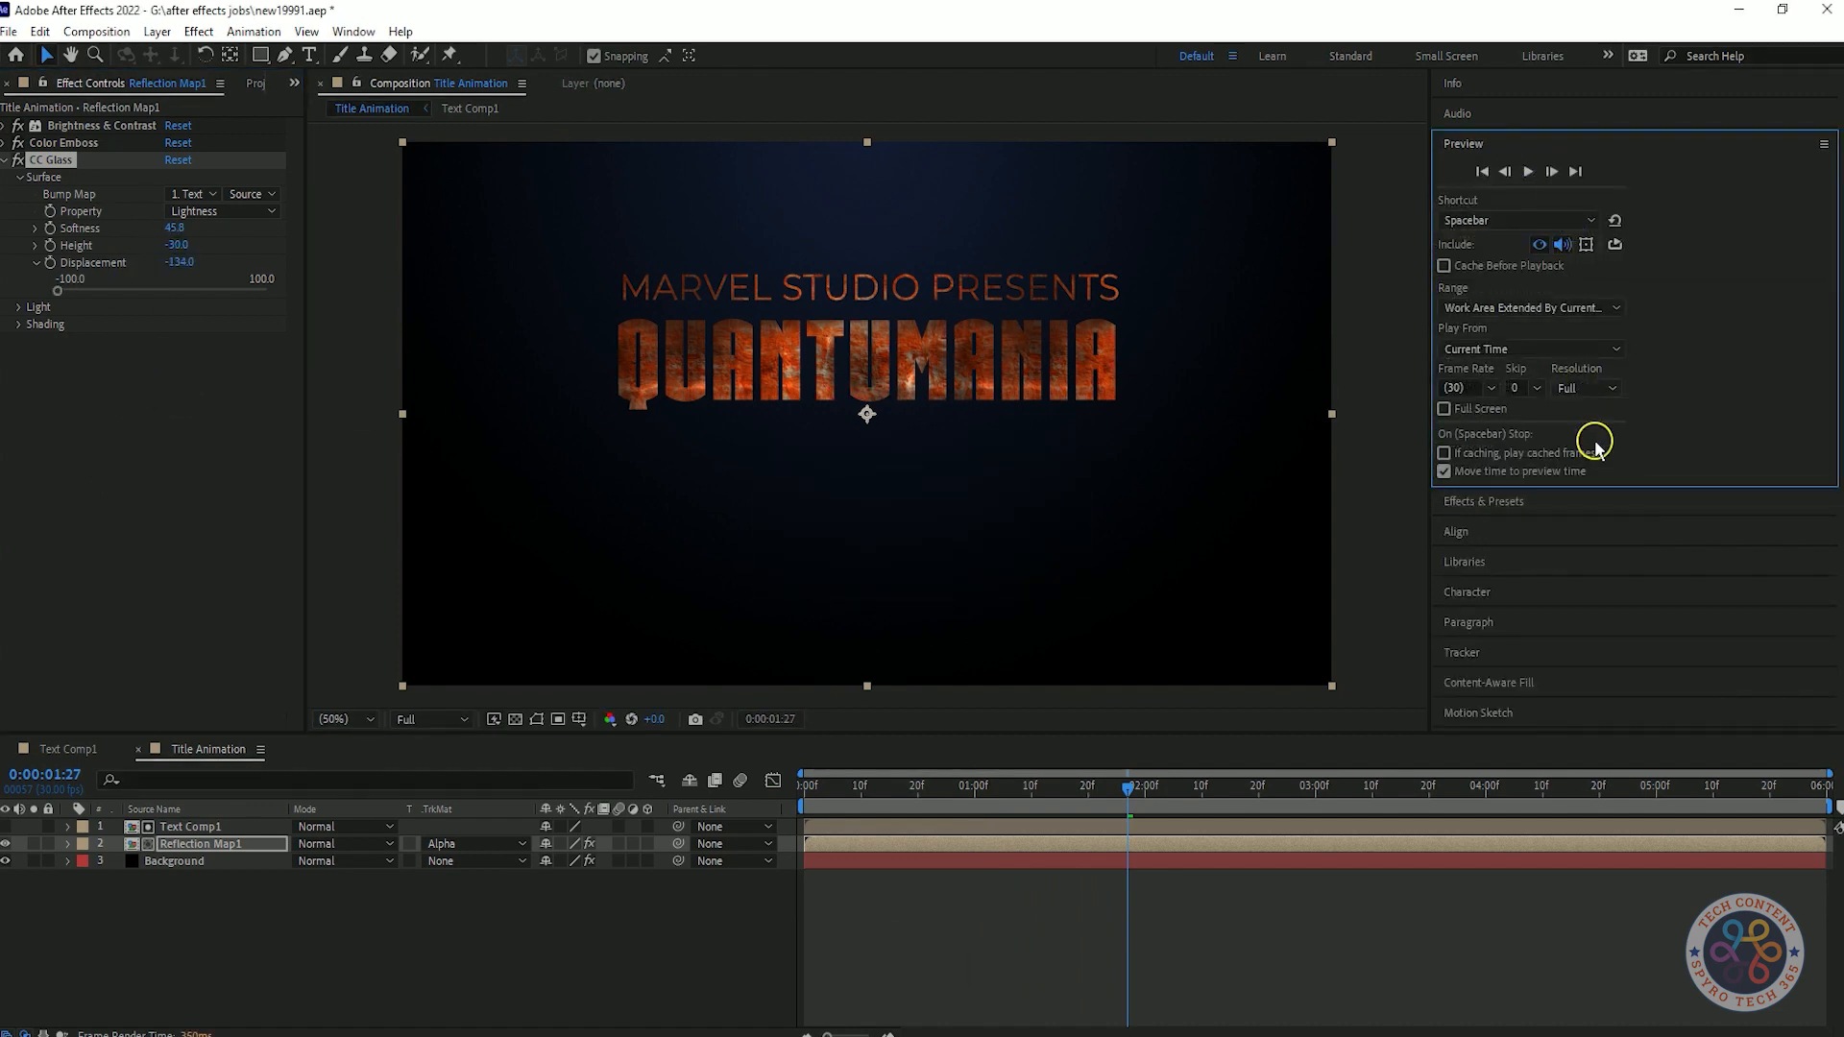
drag(1129, 788, 1021, 793)
key(ctrl+s)
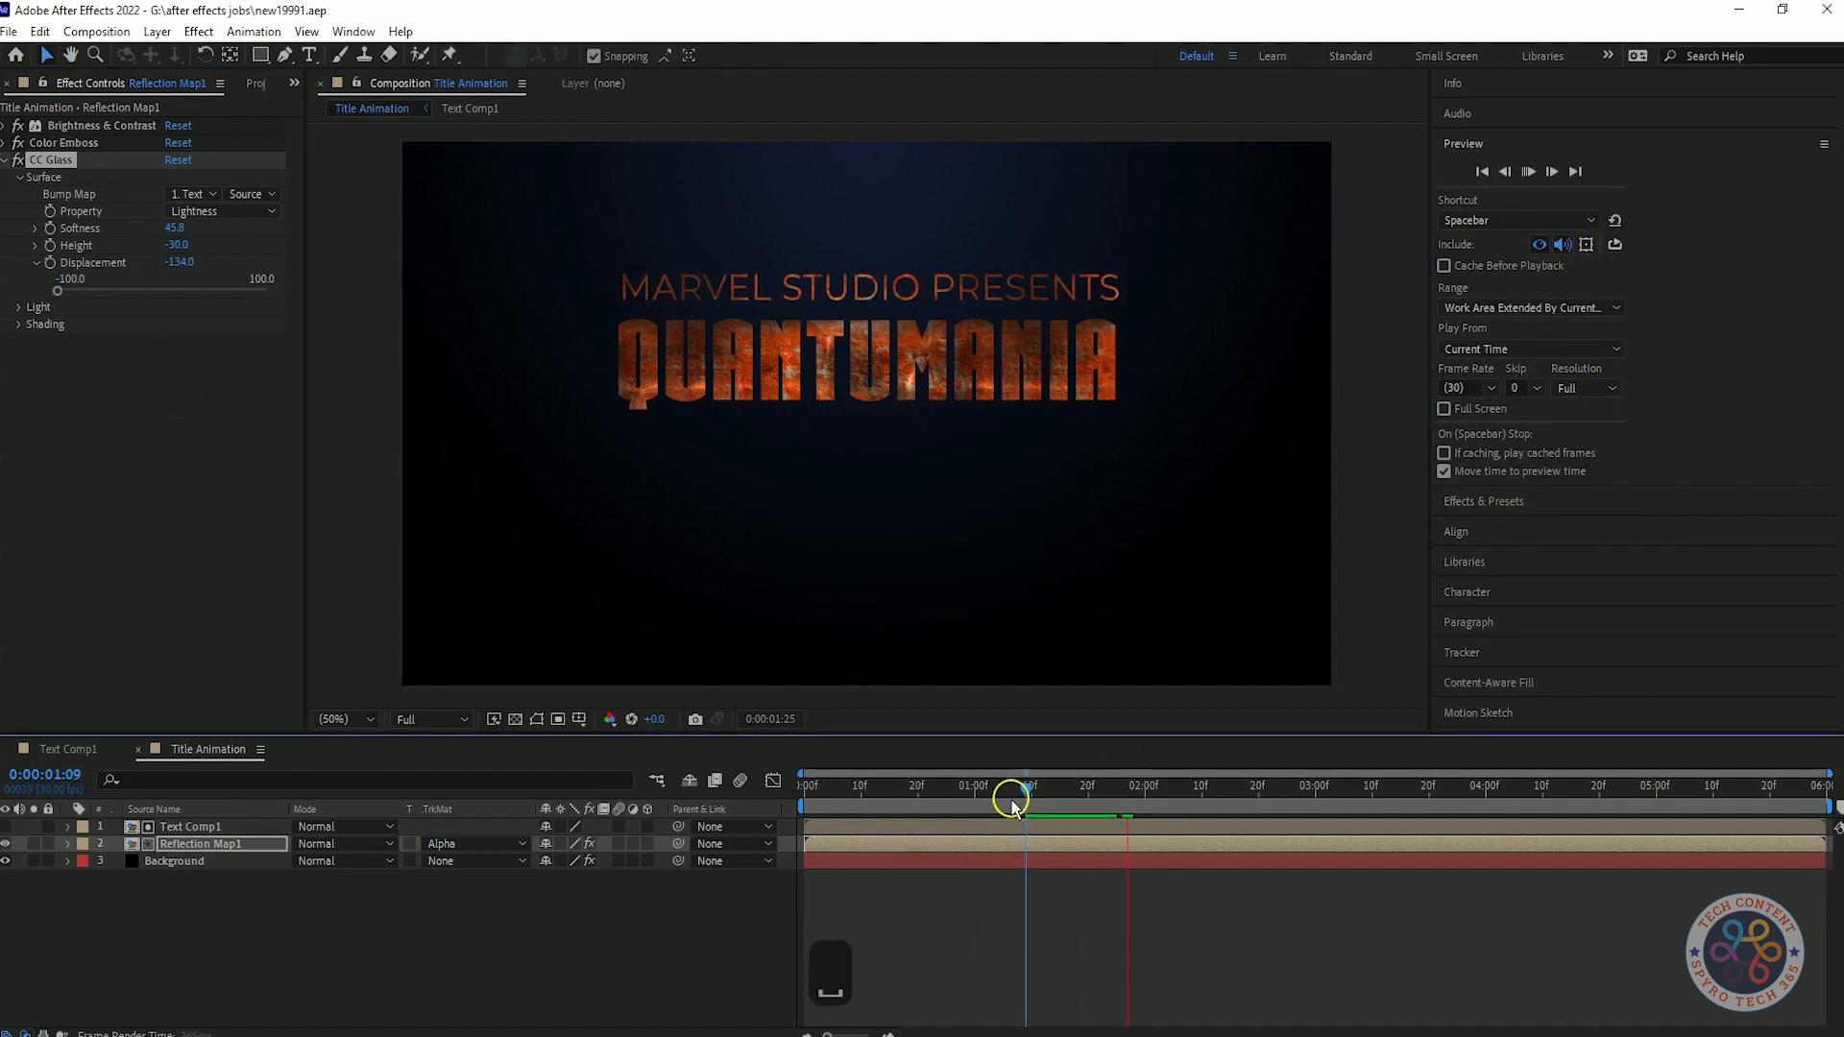
Set the CC Glass Displacement to -155 and preview the animation from 0:00:00:25.
drag(182, 262, 274, 250)
key(ctrl+z)
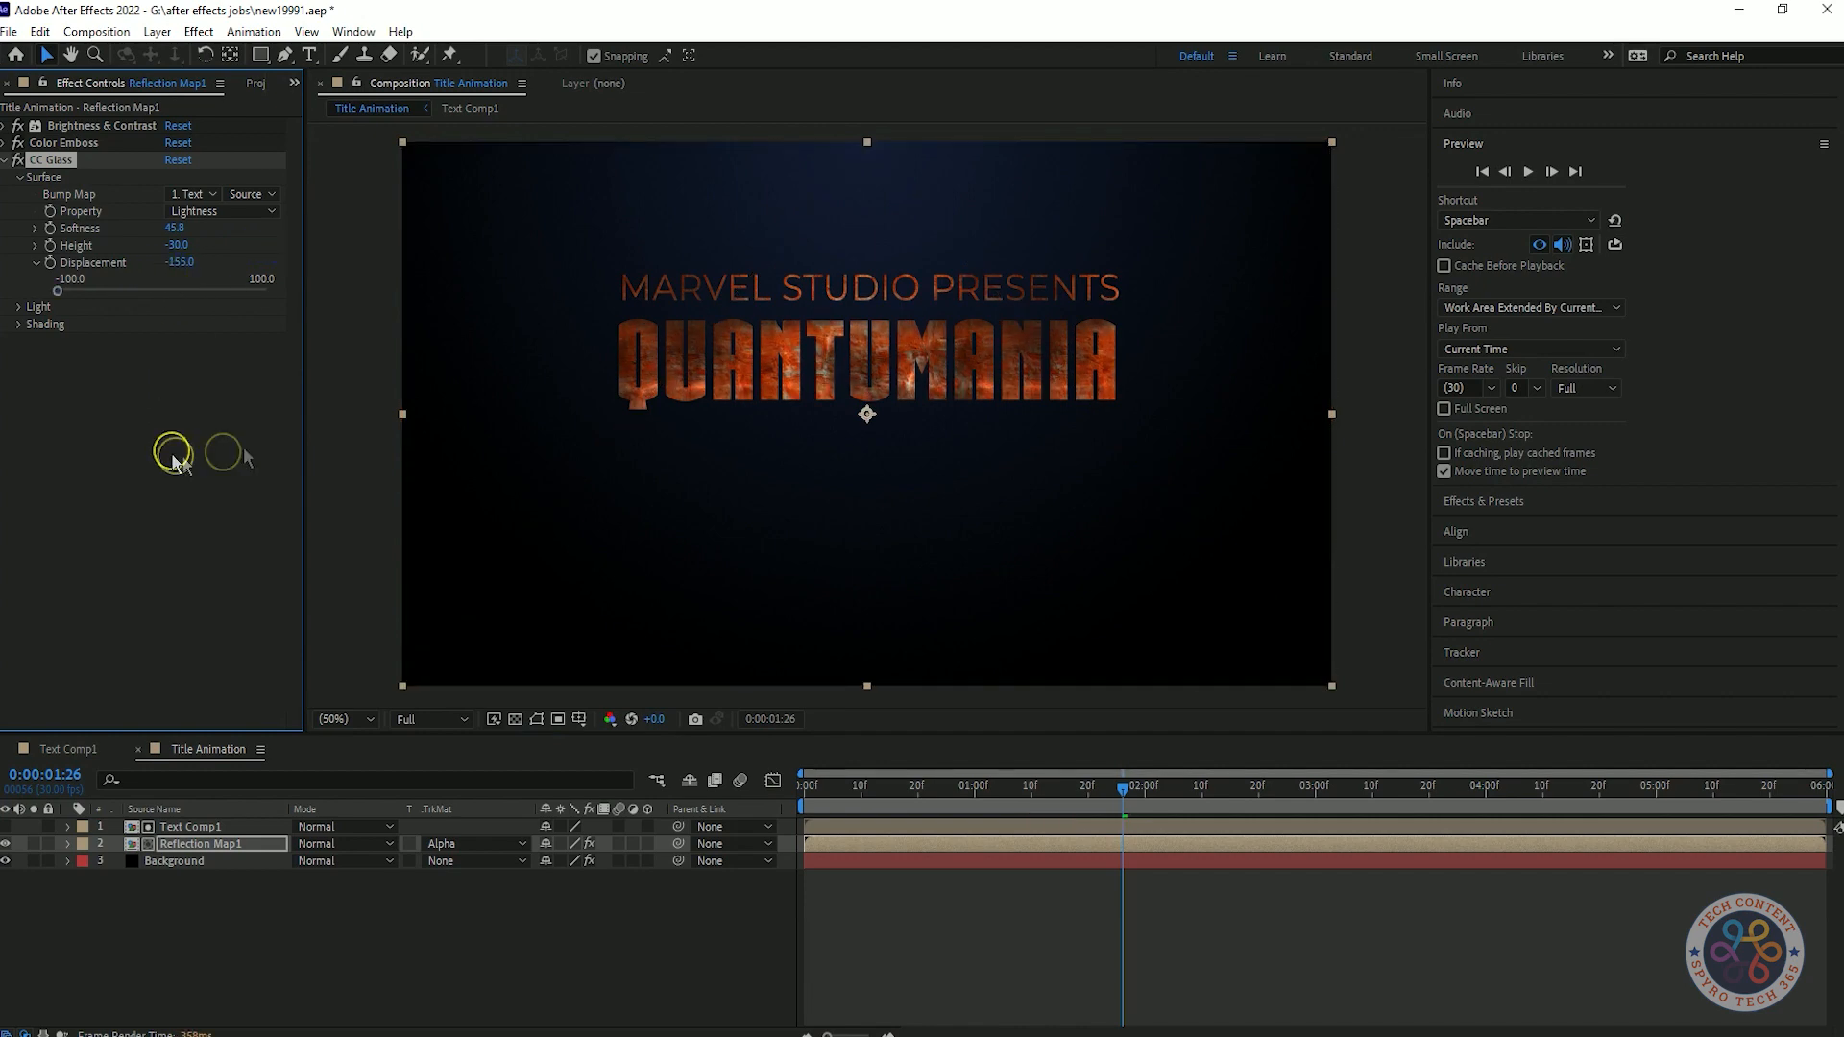
click(1525, 500)
click(1826, 200)
drag(1116, 796, 946, 801)
key(space)
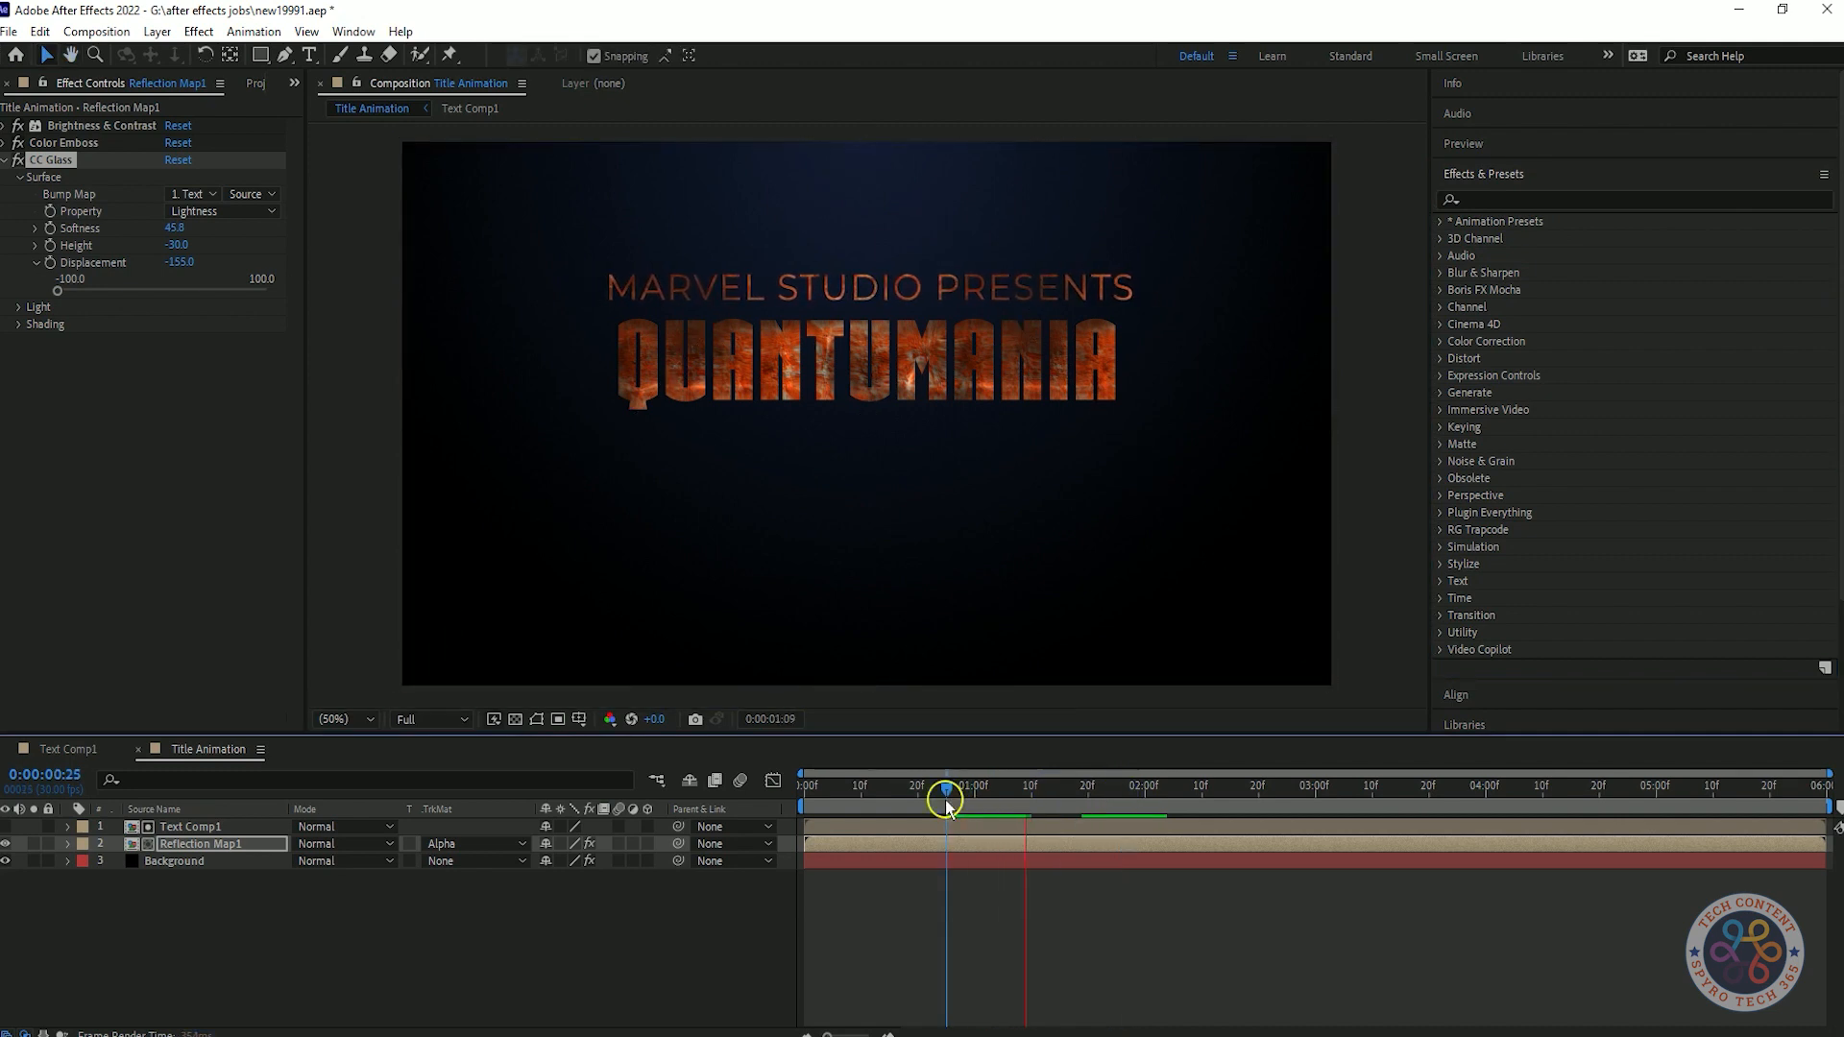
key(space)
Set the preview resolution to Third and change the CC Glass Displacement to -122 at 0:00:02:01.
click(1524, 144)
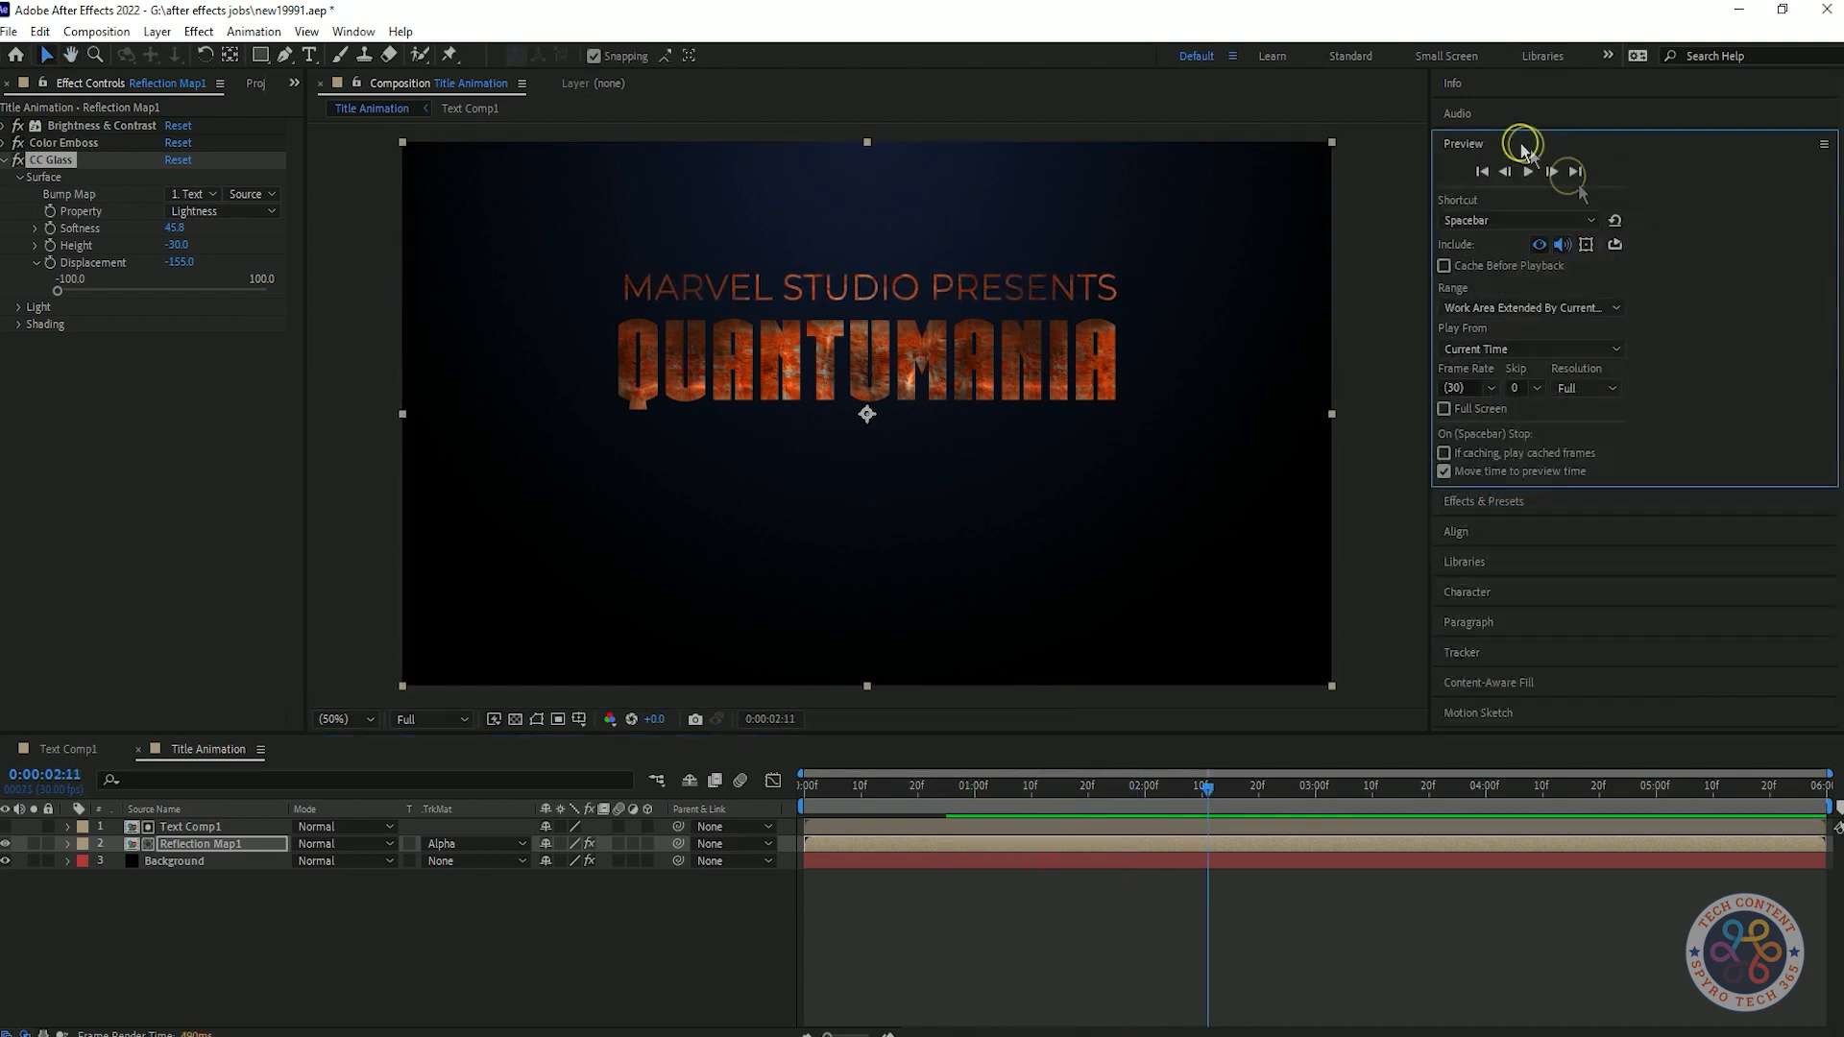
click(1587, 389)
click(1596, 483)
drag(1203, 789, 1148, 788)
drag(179, 262, 219, 262)
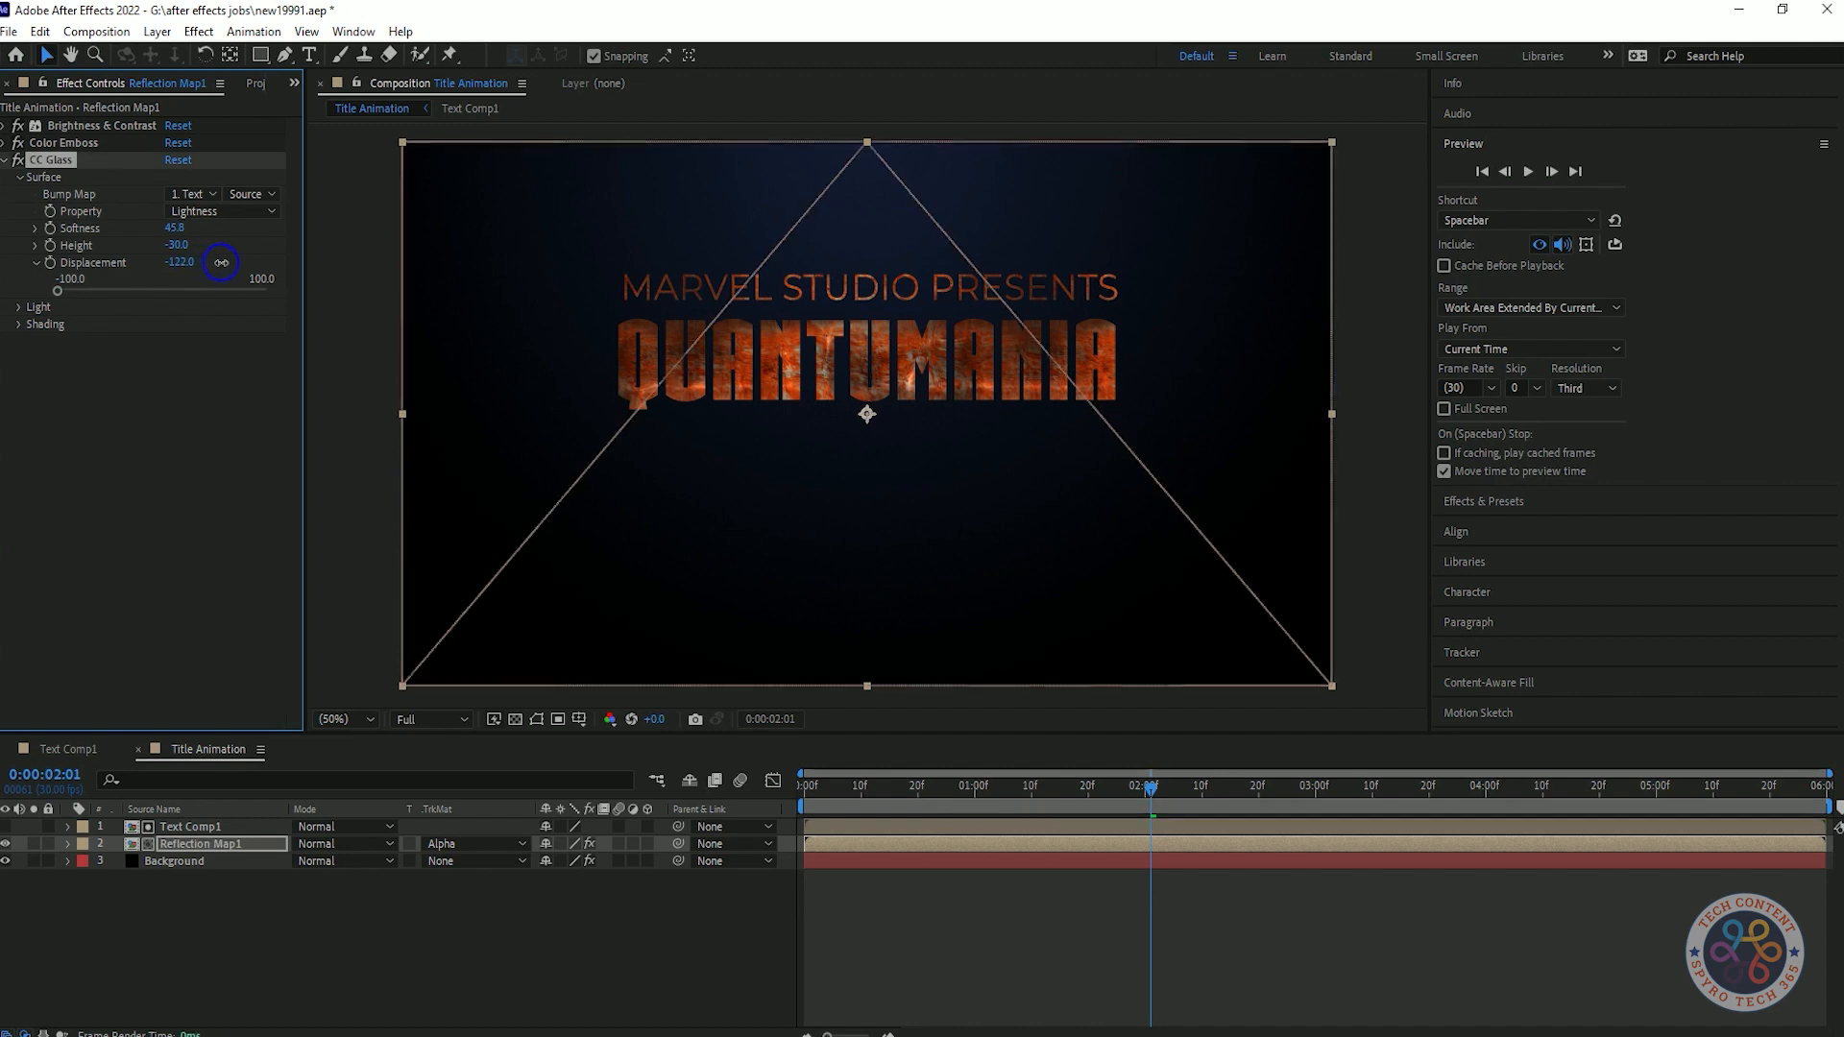
Change the CC Glass light to a Point Light with intensity 121, positioned above the title at 670, 82.
click(19, 307)
click(247, 376)
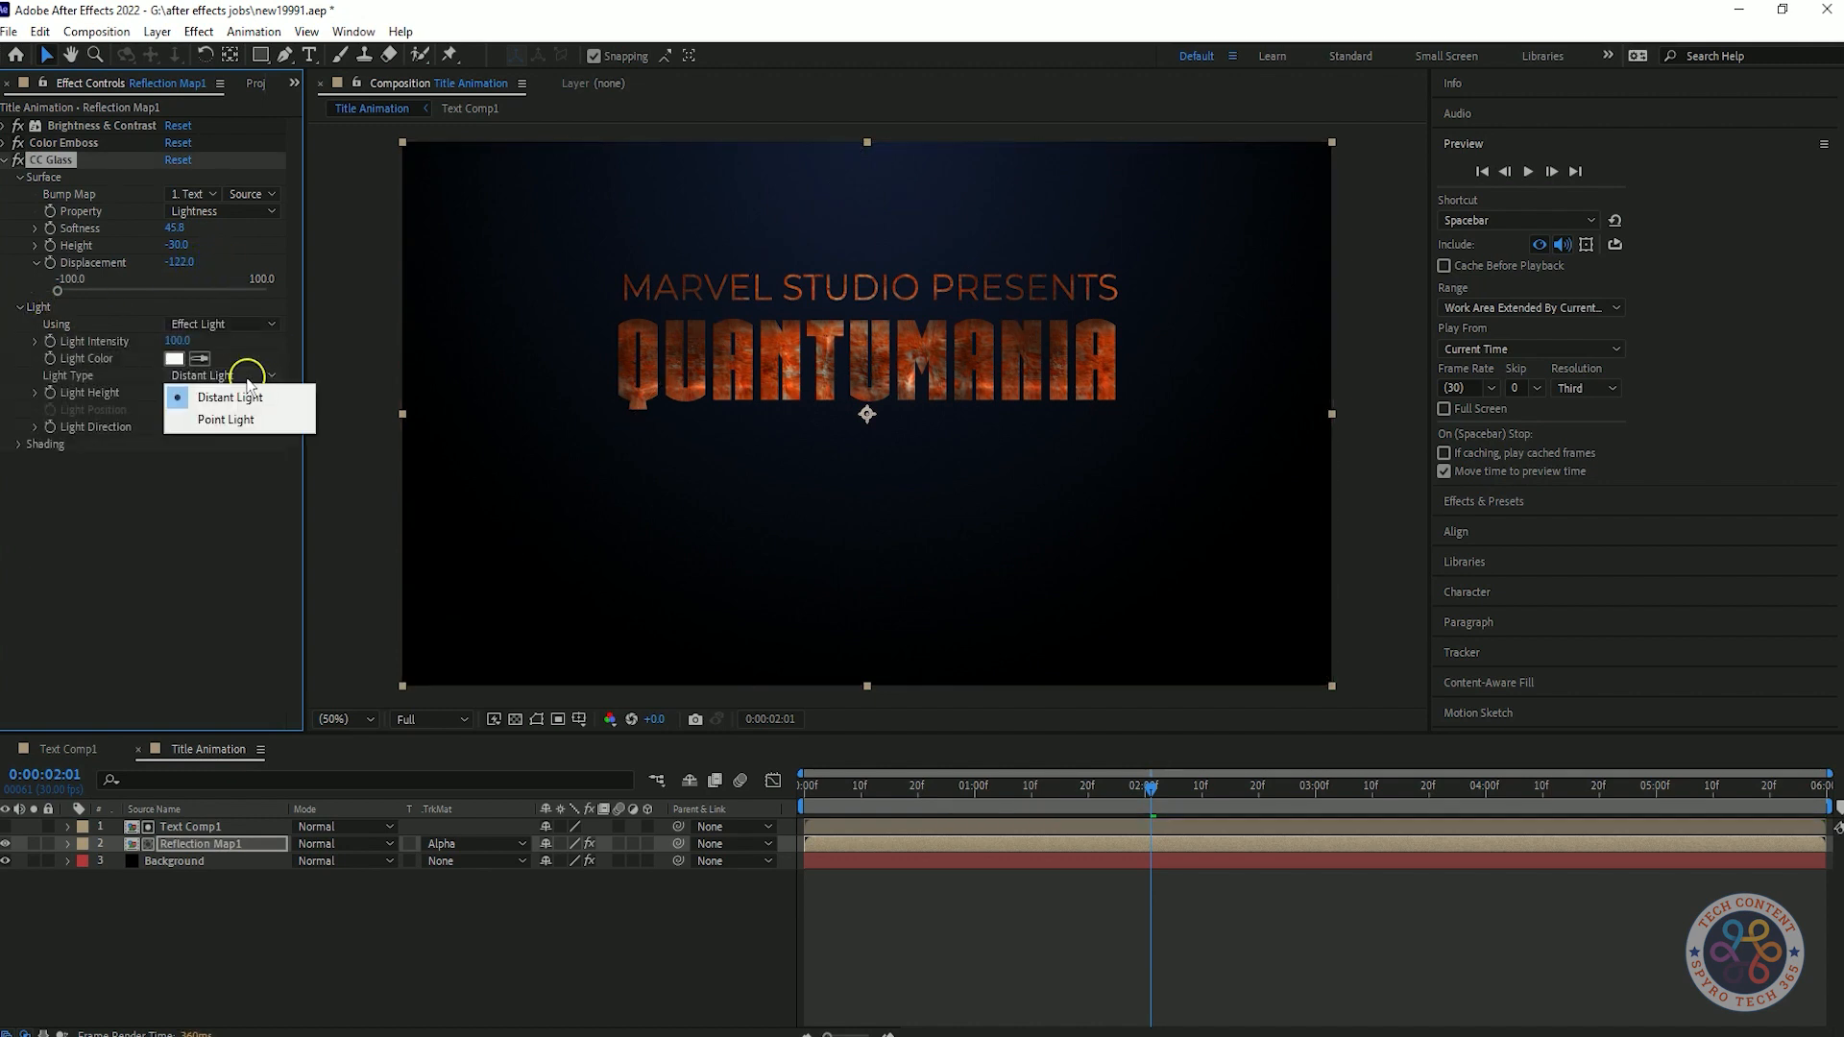
click(226, 420)
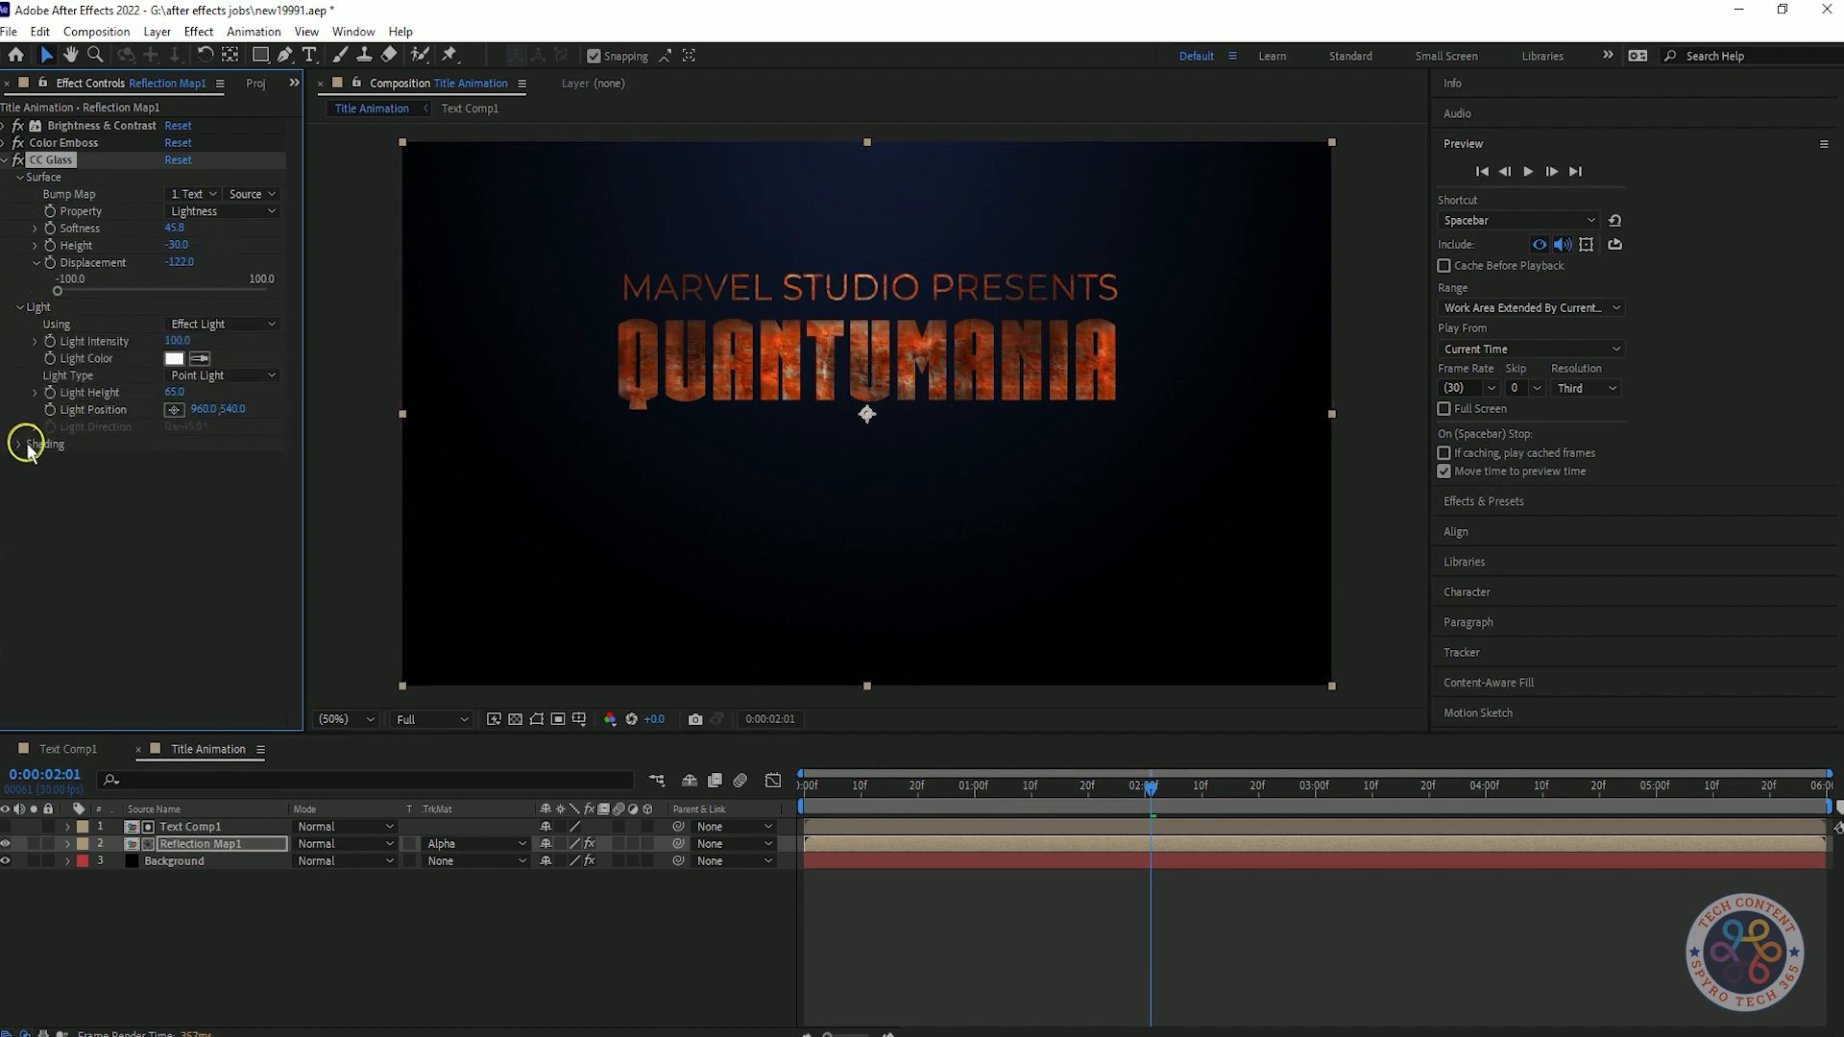
drag(209, 341, 245, 341)
click(173, 410)
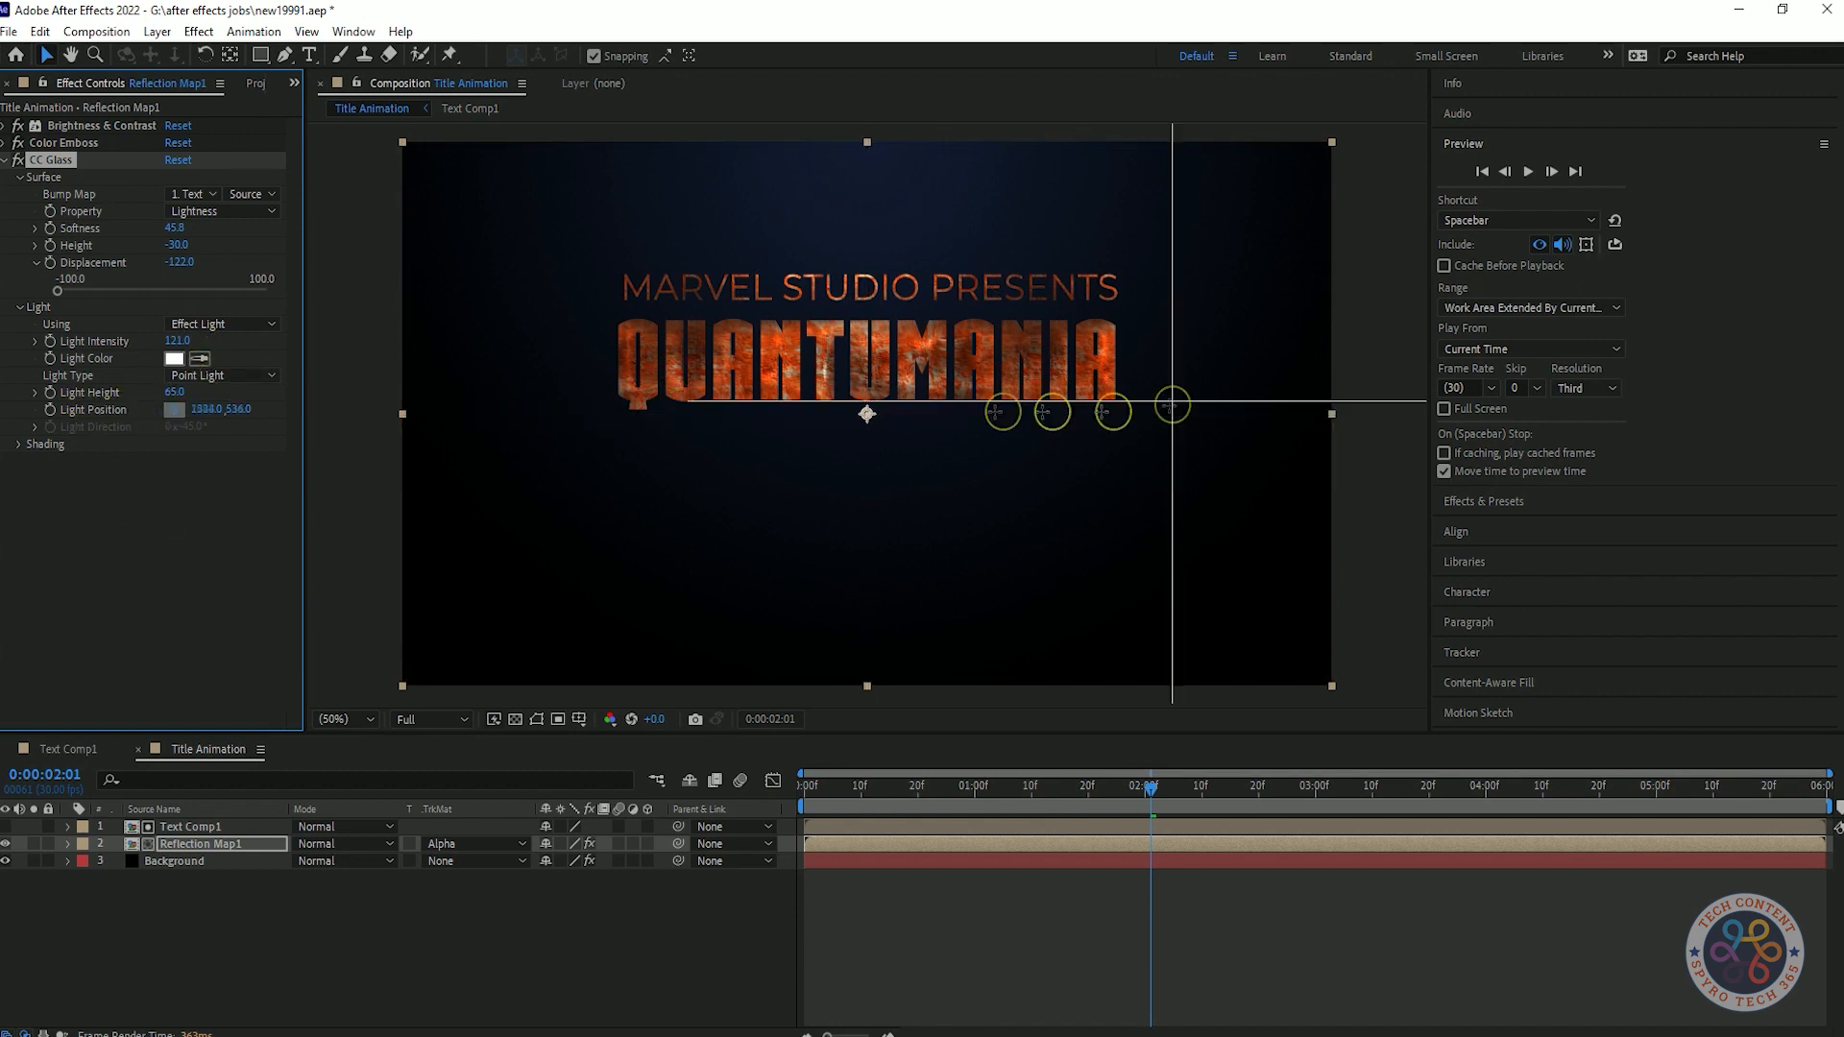
click(686, 236)
mouse_move(686, 235)
mouse_down()
mouse_move(869, 221)
mouse_move(726, 182)
mouse_up()
Set the CC Glass shading to Ambient 68 and Specular 70, and save the project.
click(18, 445)
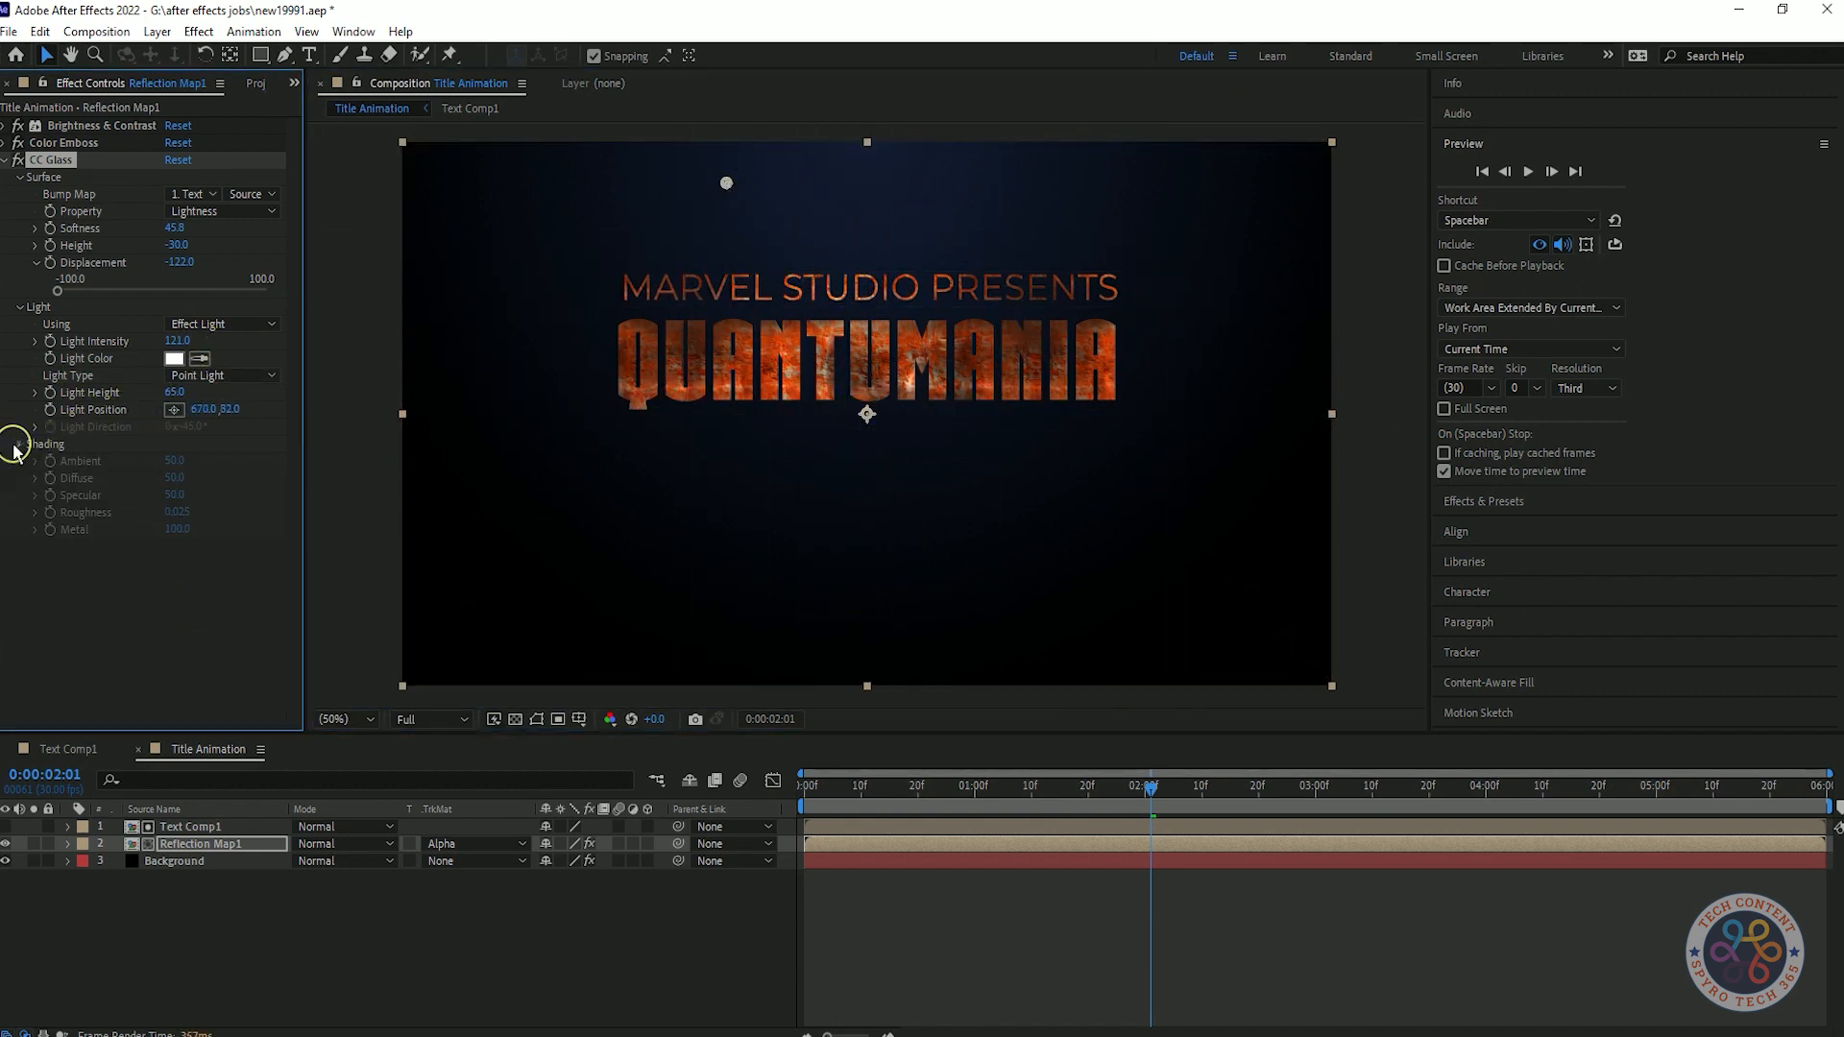
key(ctrl+x)
key(ctrl+shift+z)
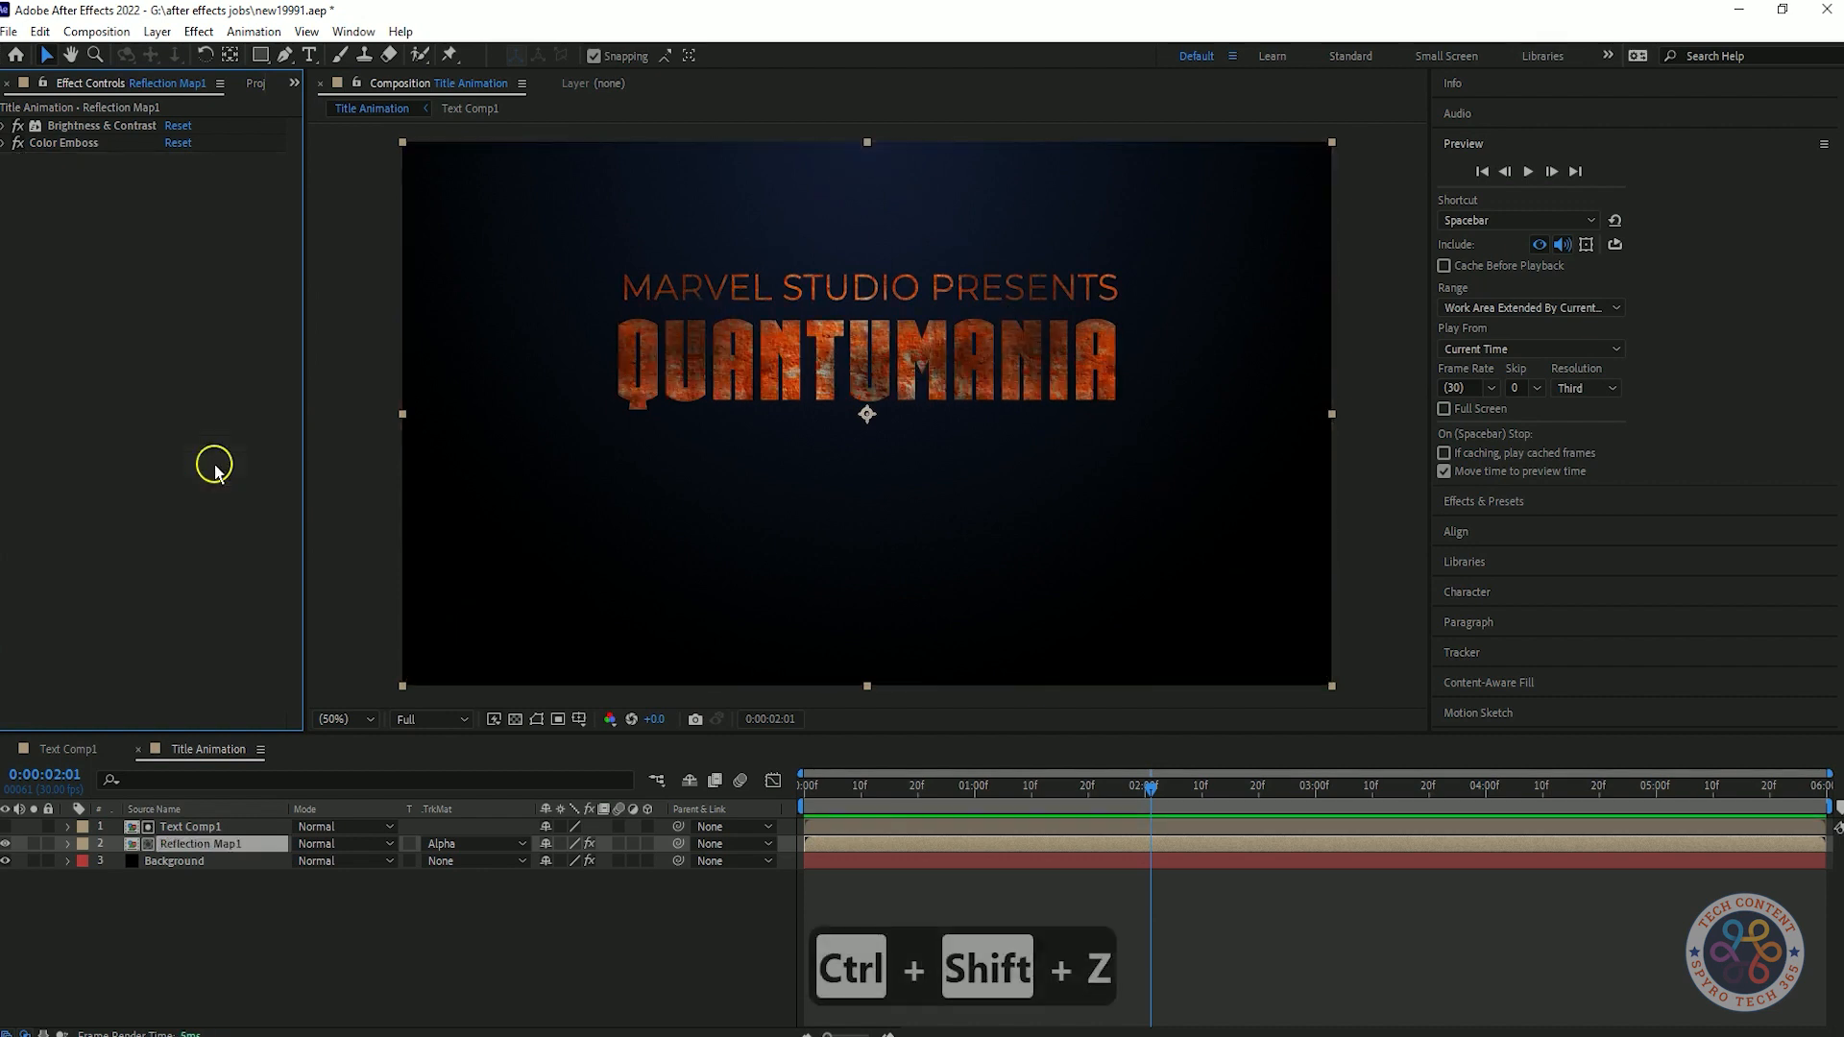
mouse_move(182, 238)
mouse_down()
mouse_move(166, 235)
mouse_move(201, 234)
mouse_up()
right_click(93, 229)
click(144, 412)
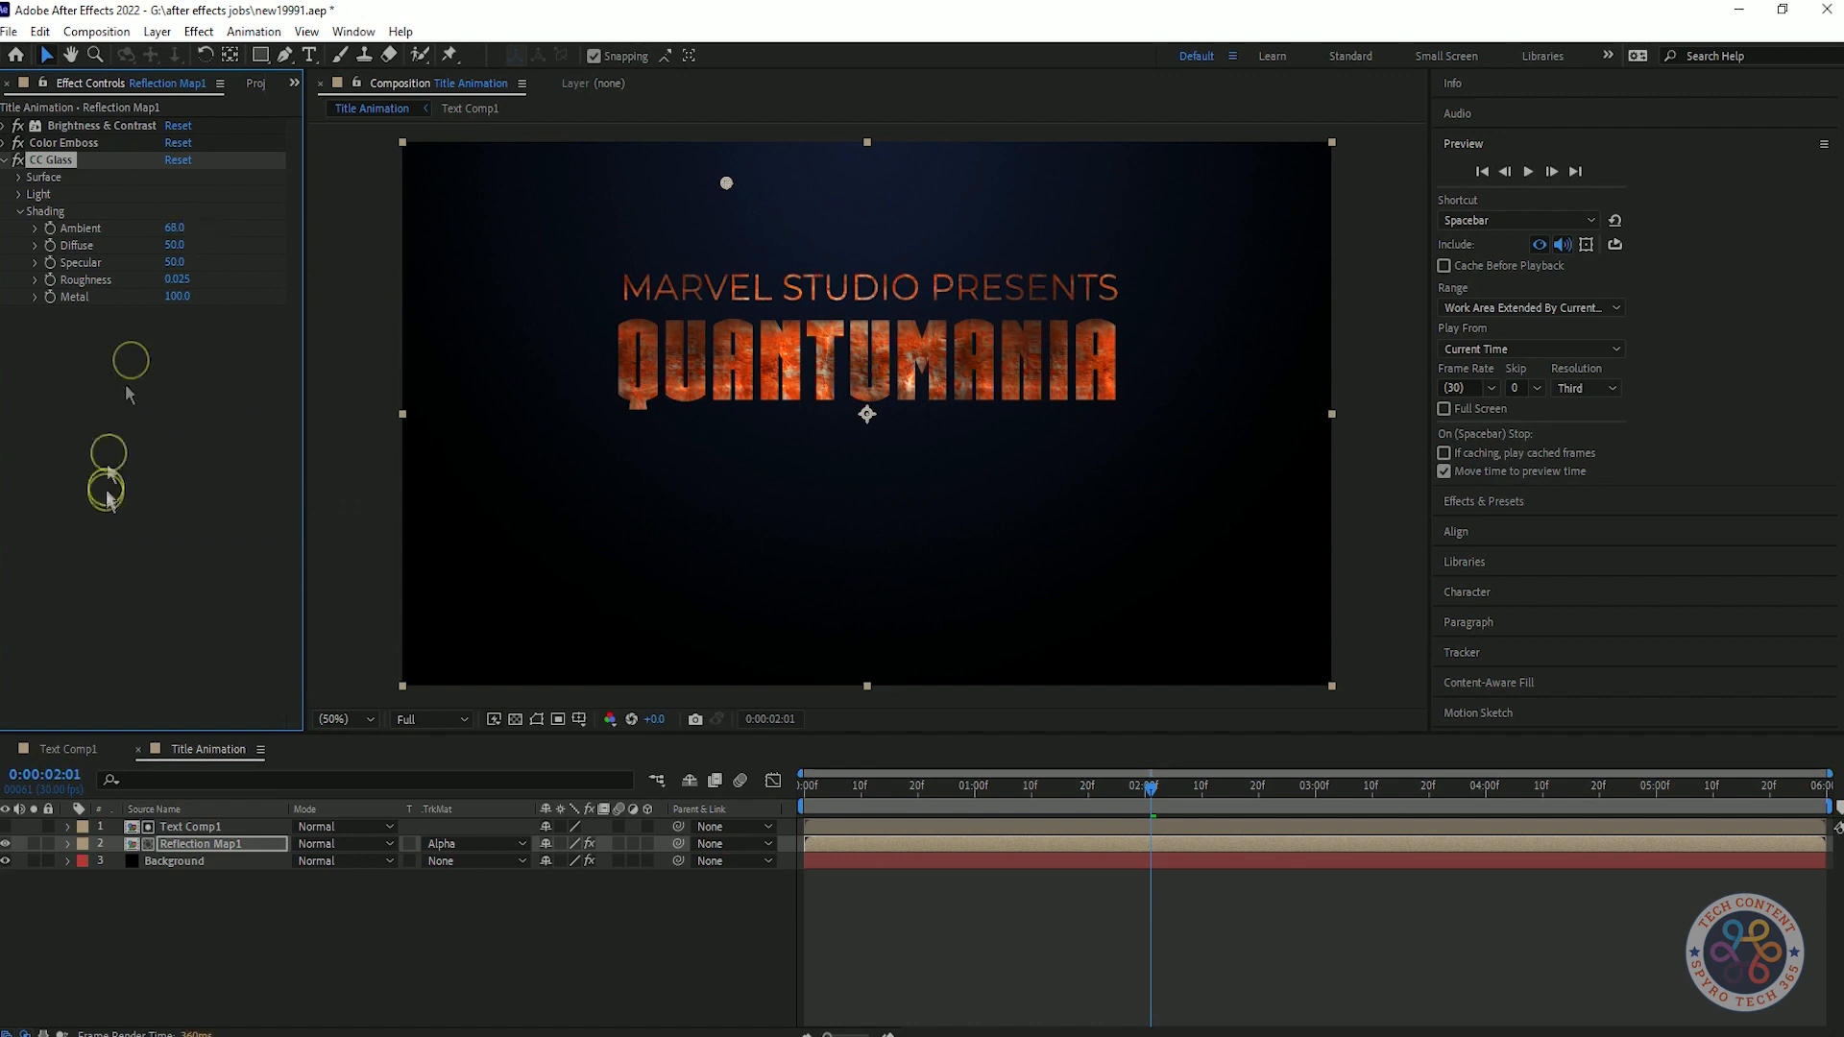
key(ctrl+z)
key(ctrl+5)
Find the CC Blobbylize effect and apply it to Reflection Map1 below CC Glass.
click(1549, 200)
text(blo)
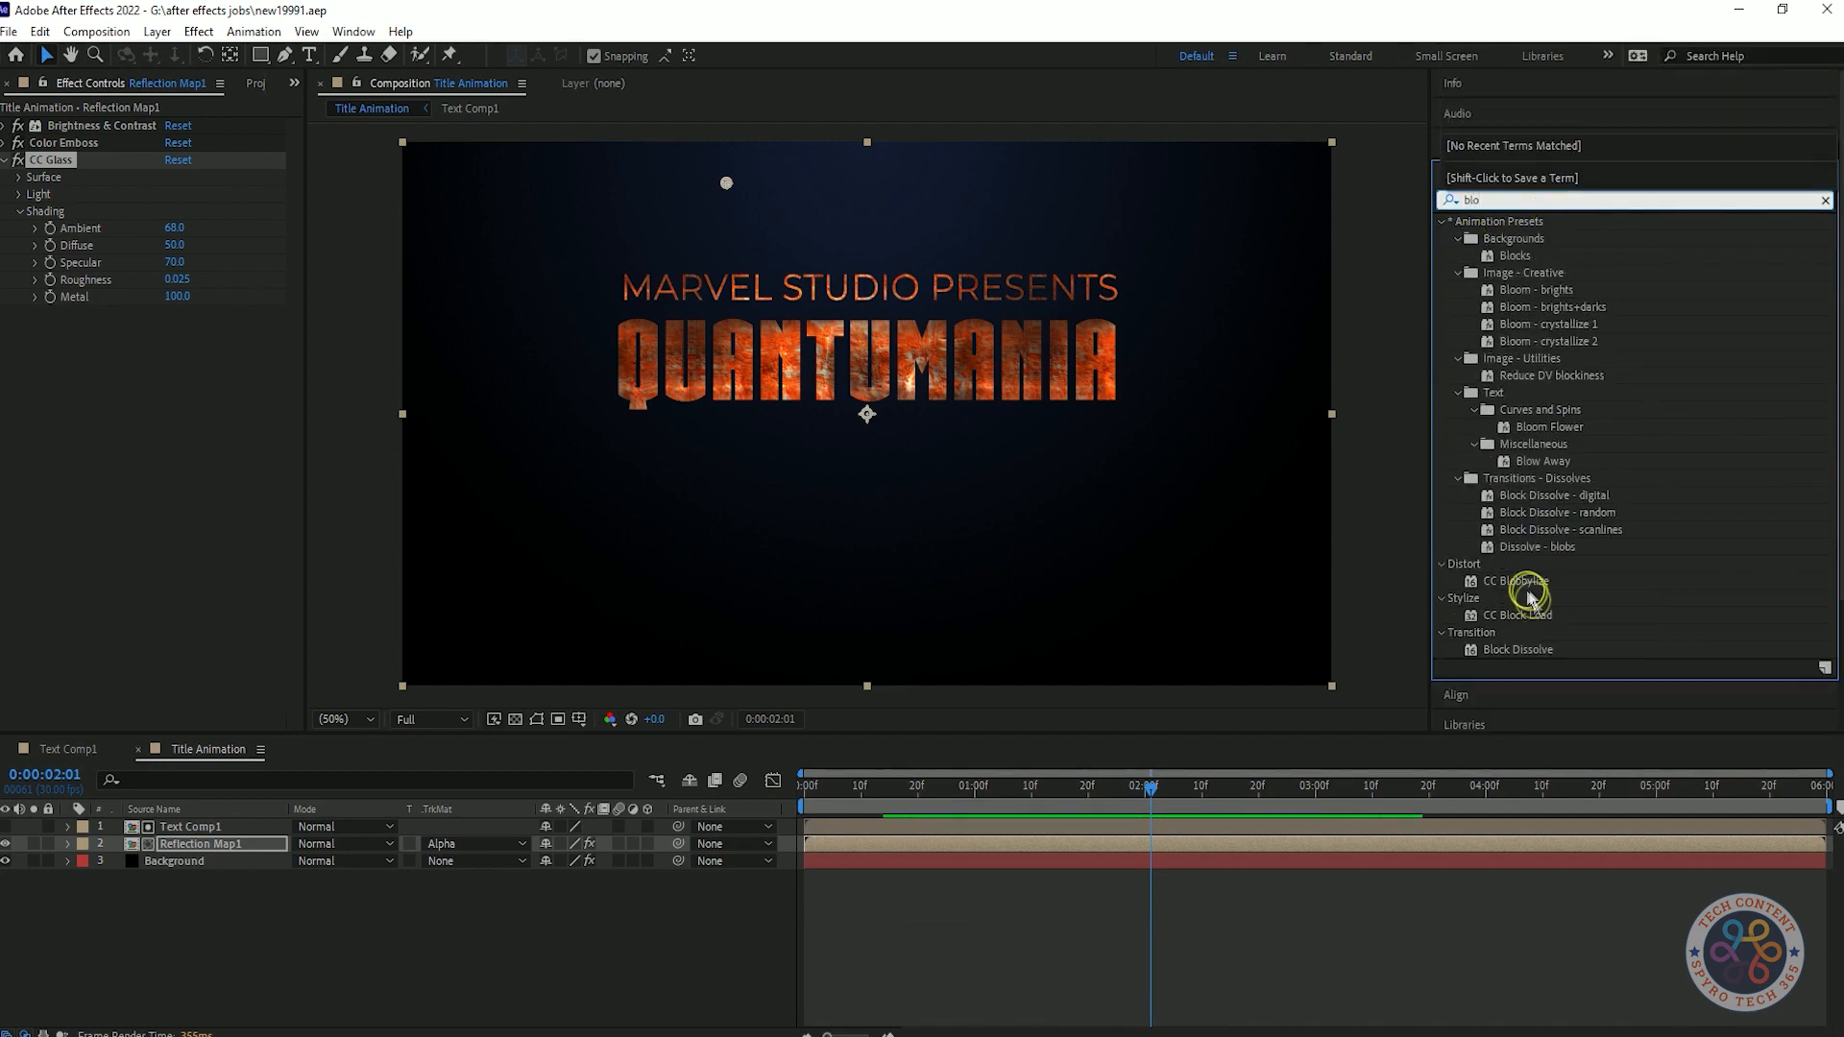
drag(1517, 581, 41, 309)
Set CC Blobbylize's Blob Layer to Text Comp1, Softness to 7.1 and Cut Away to 4, and save the project.
mouse_move(181, 398)
mouse_down()
mouse_move(240, 398)
mouse_move(164, 401)
mouse_up()
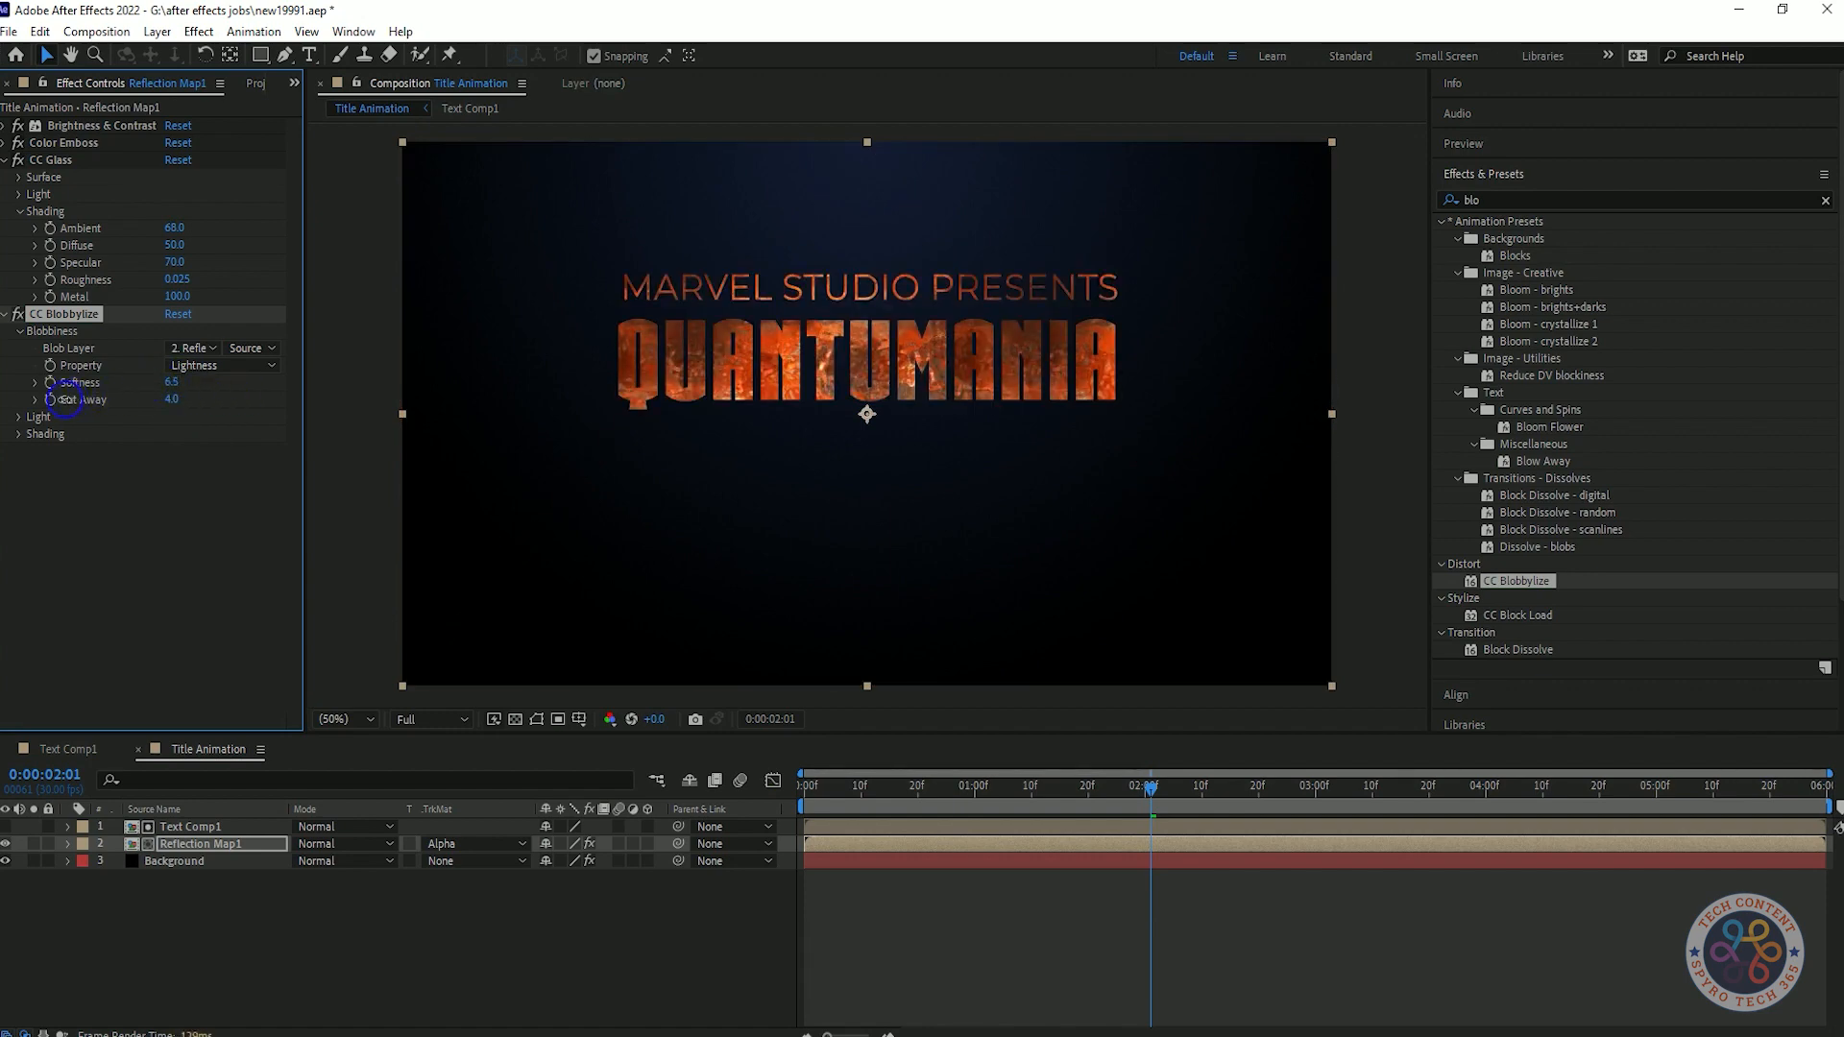
click(194, 347)
click(192, 394)
click(19, 417)
key(ctrl+s)
click(217, 405)
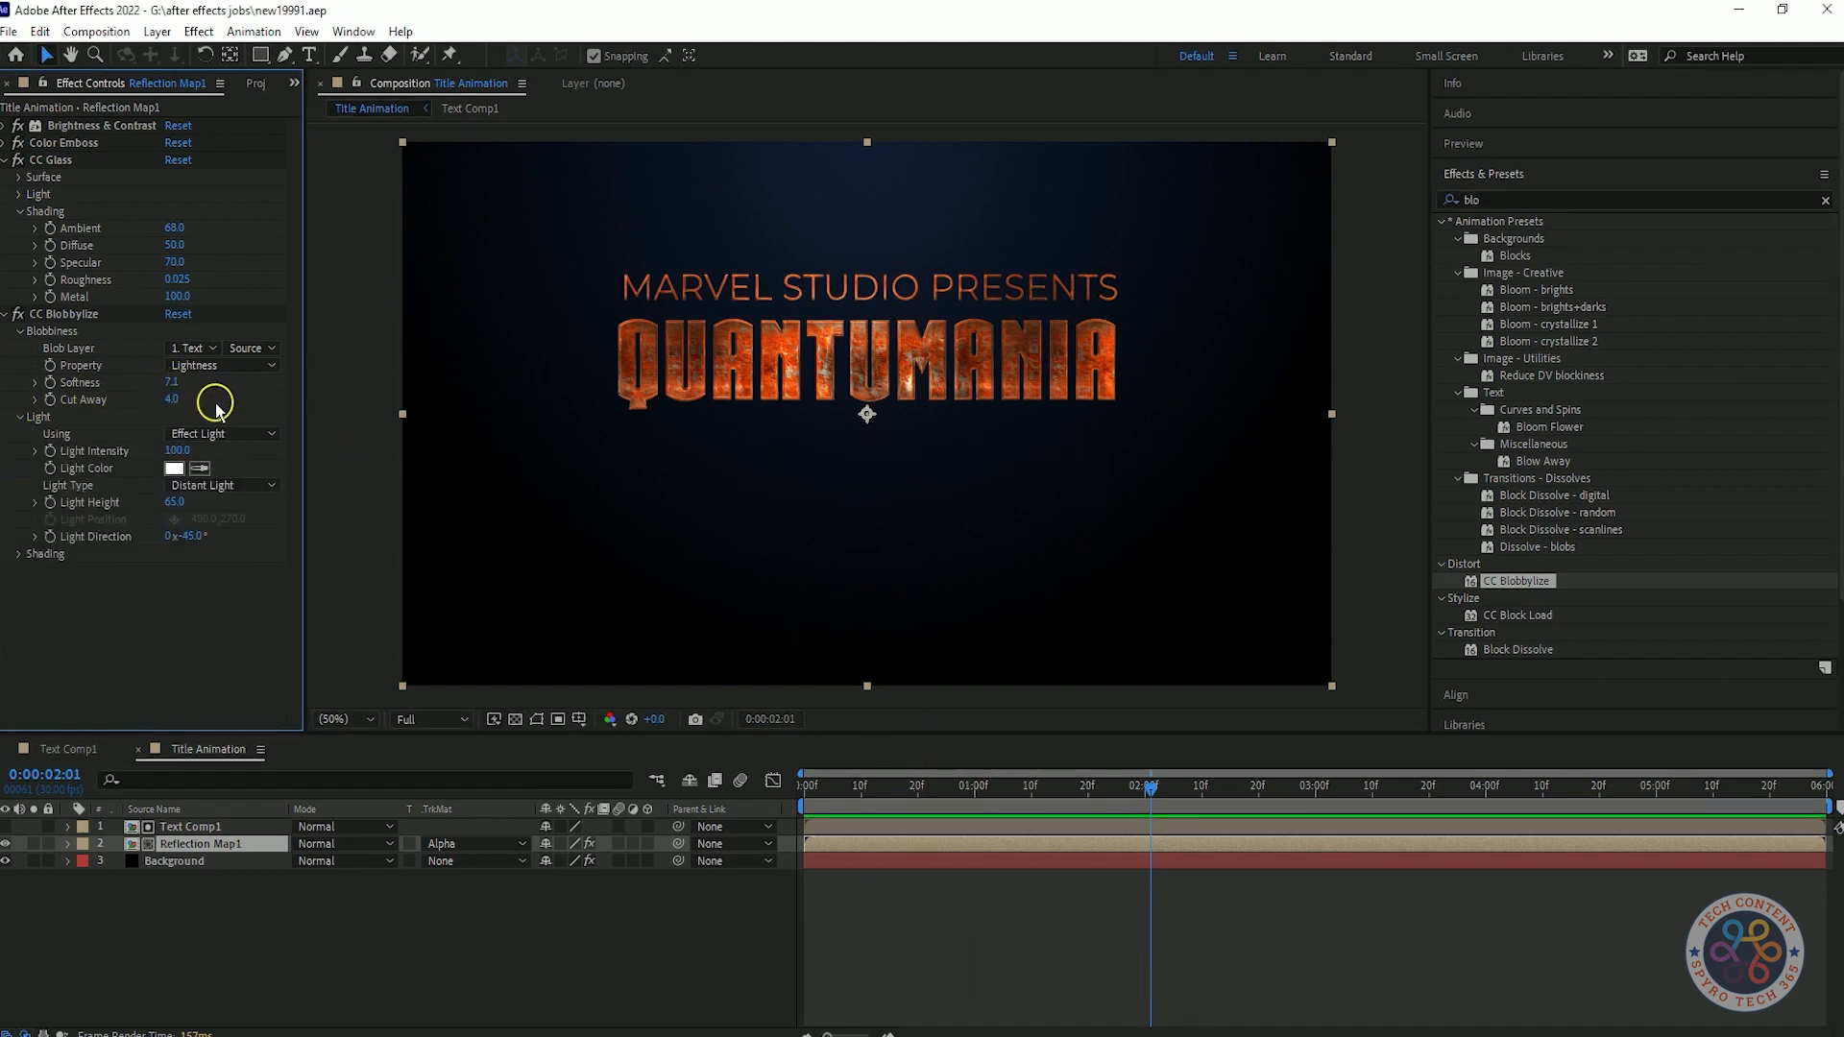
Set CC Blobbylize's Softness to 8.3 and Cut Away to 2.8 on Reflection Map1.
drag(174, 384, 194, 388)
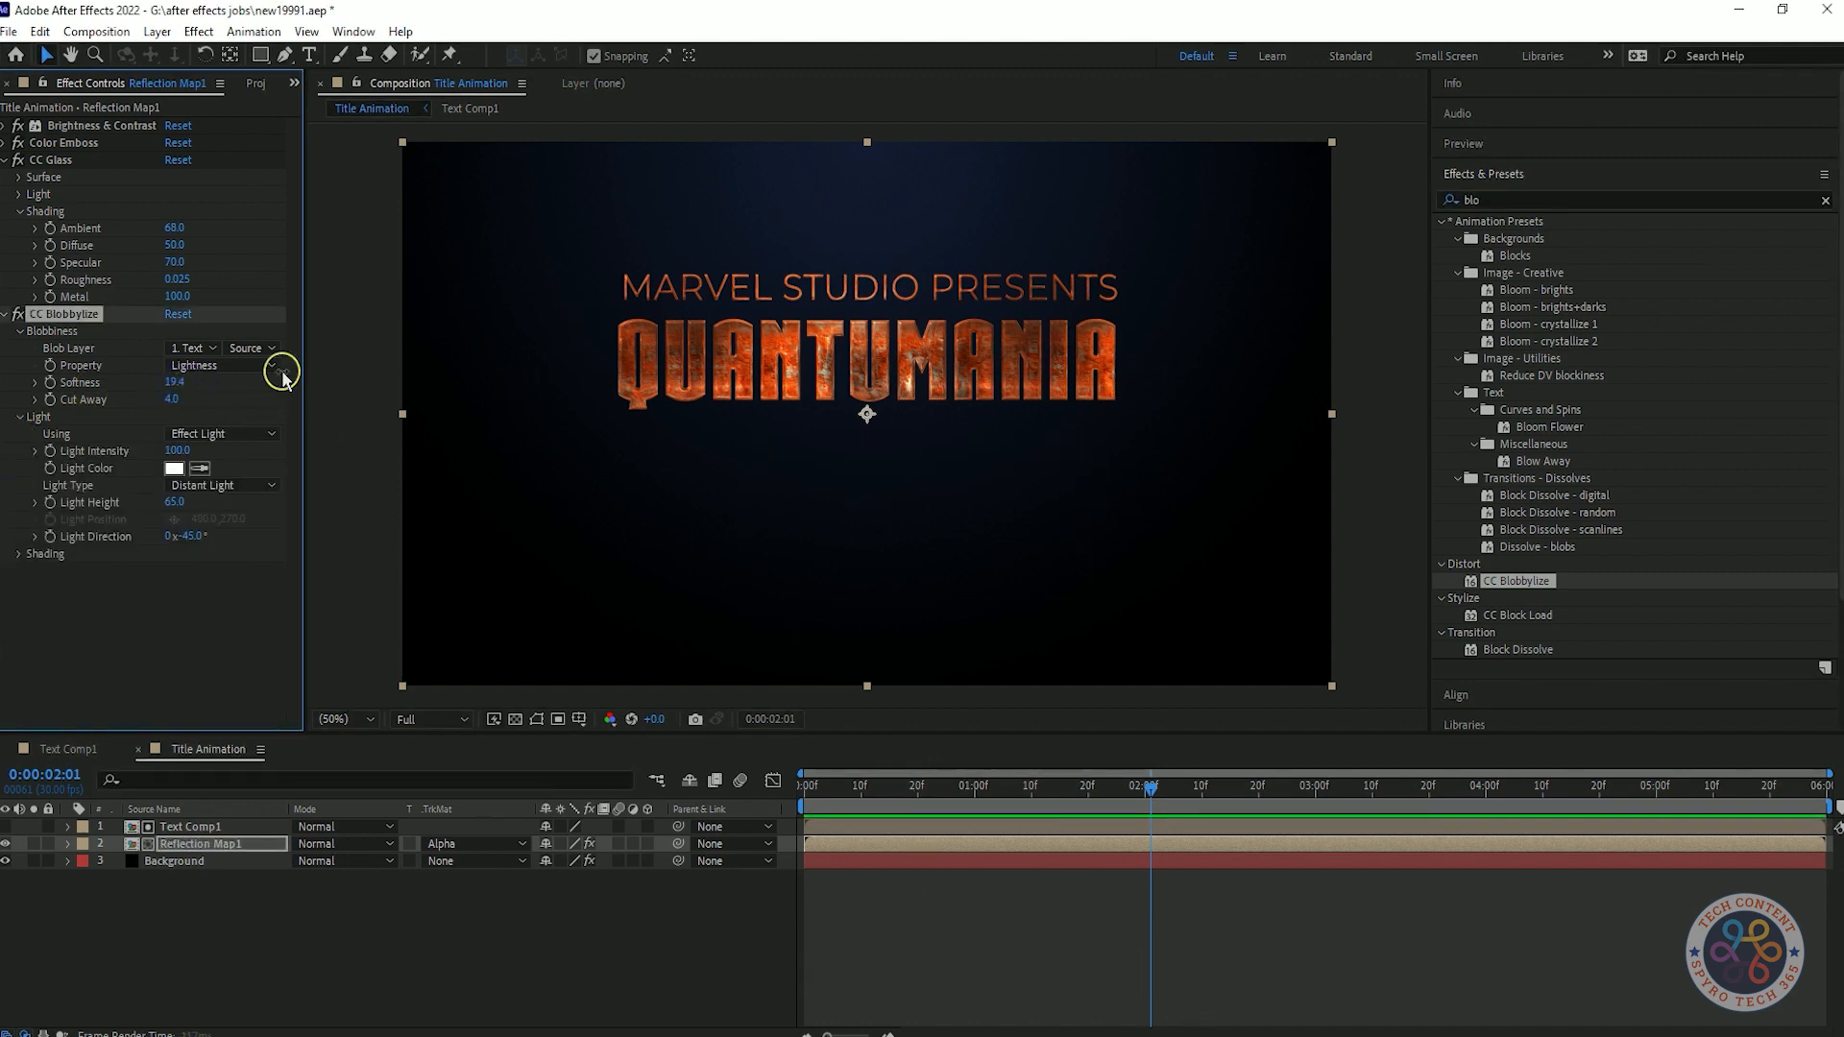
key(ctrl+z)
drag(174, 383, 188, 385)
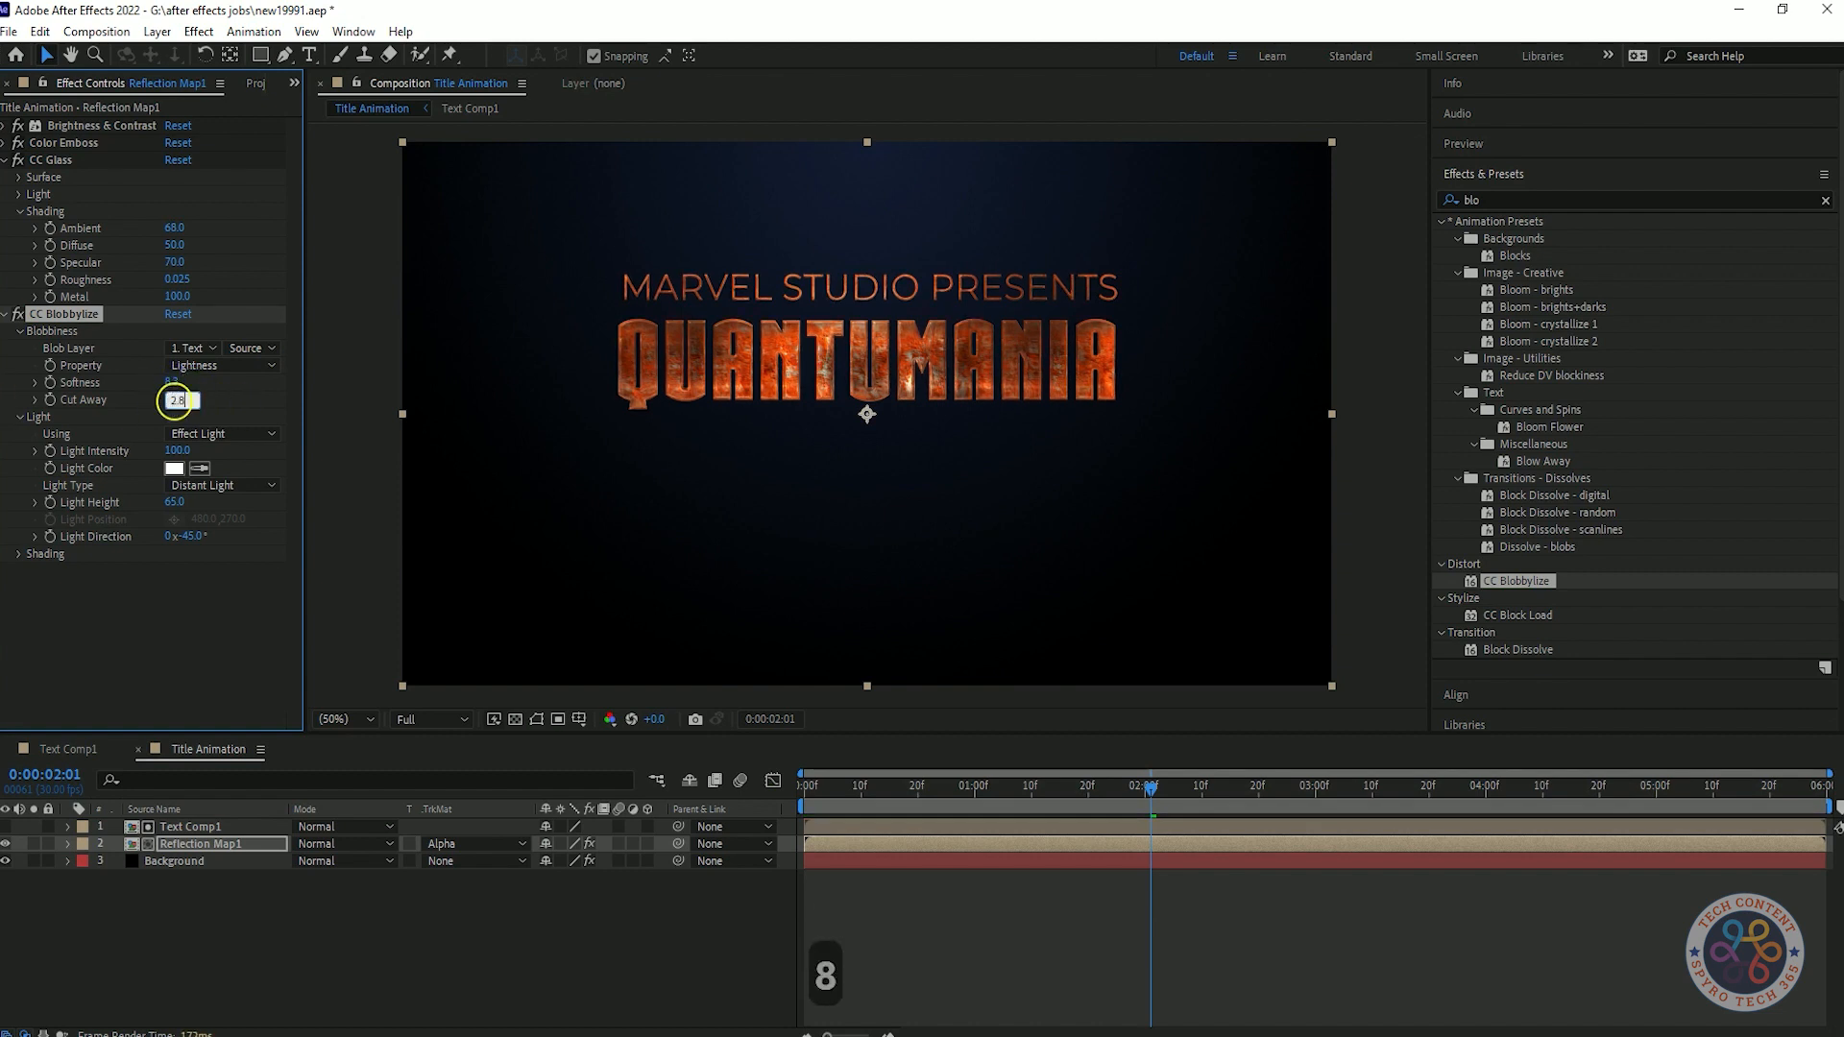
click(174, 634)
key(ctrl+z)
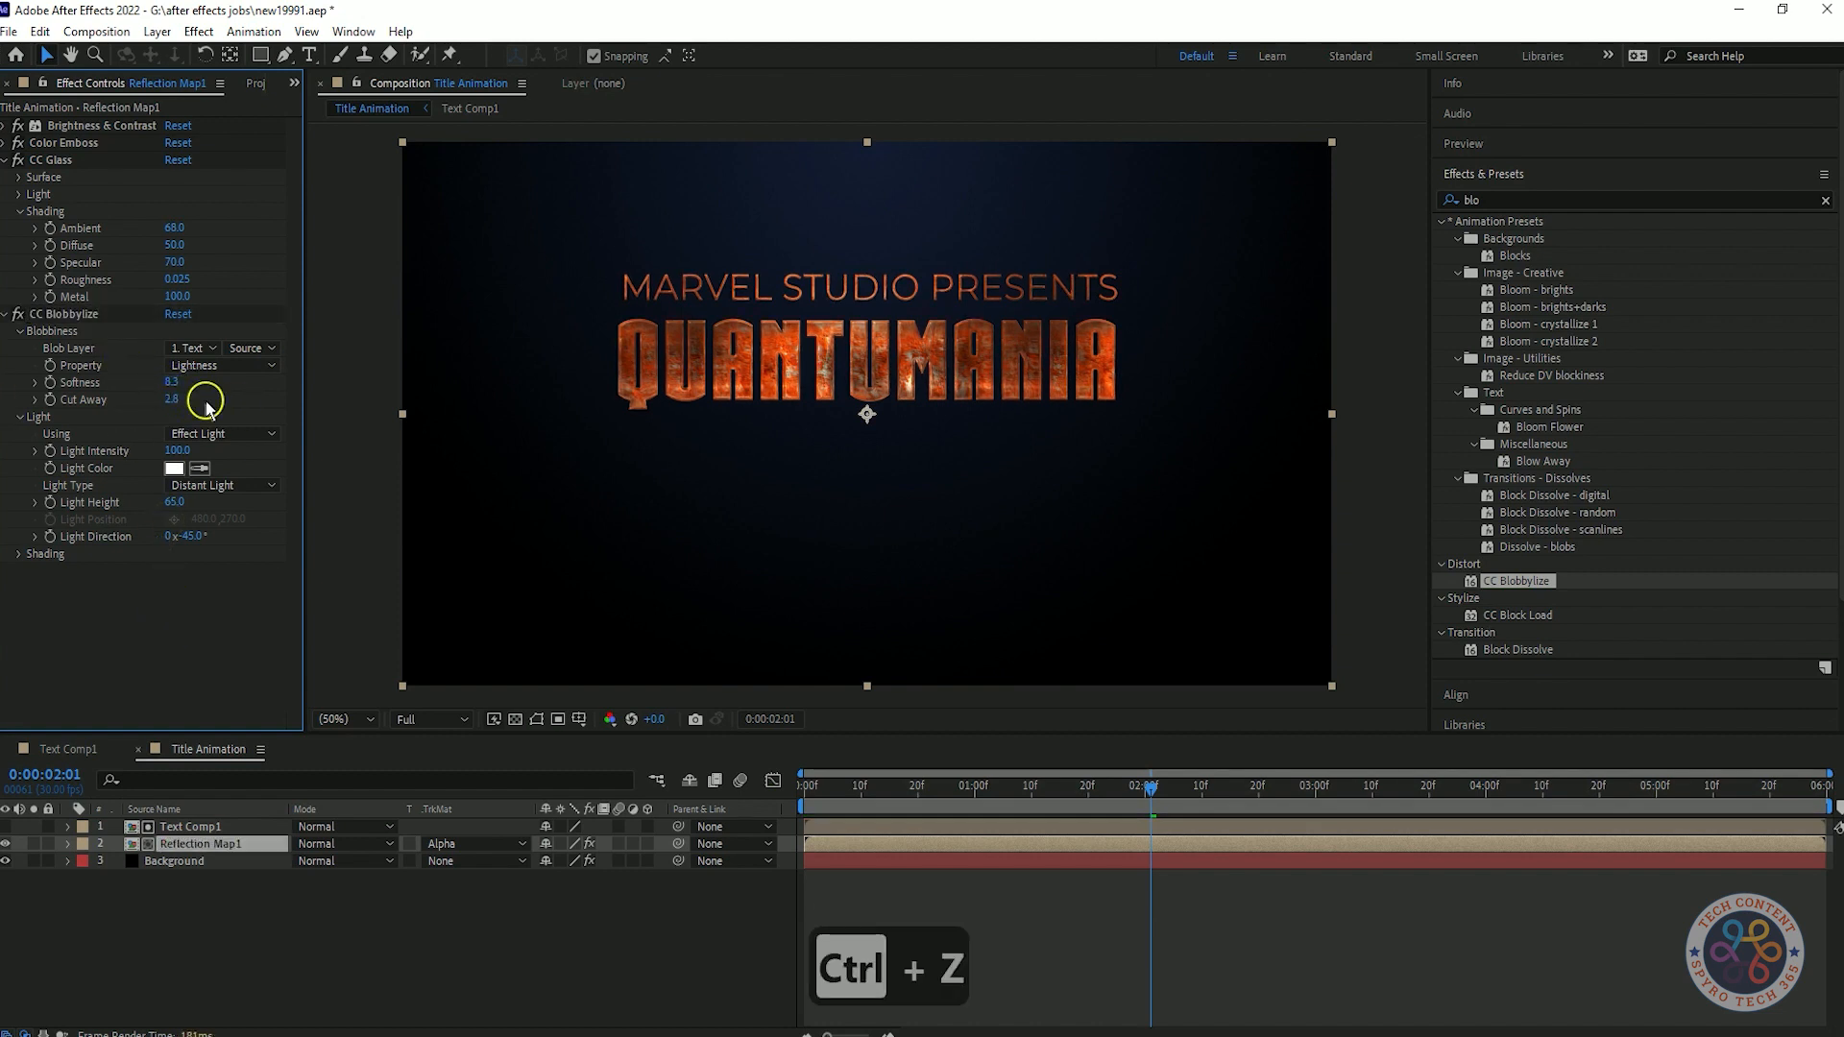
Change the CC Blobbylize light to a Point Light and place it at 1356, 244 above the end of the title, then collapse the effect.
click(190, 487)
click(232, 534)
drag(646, 268, 1060, 269)
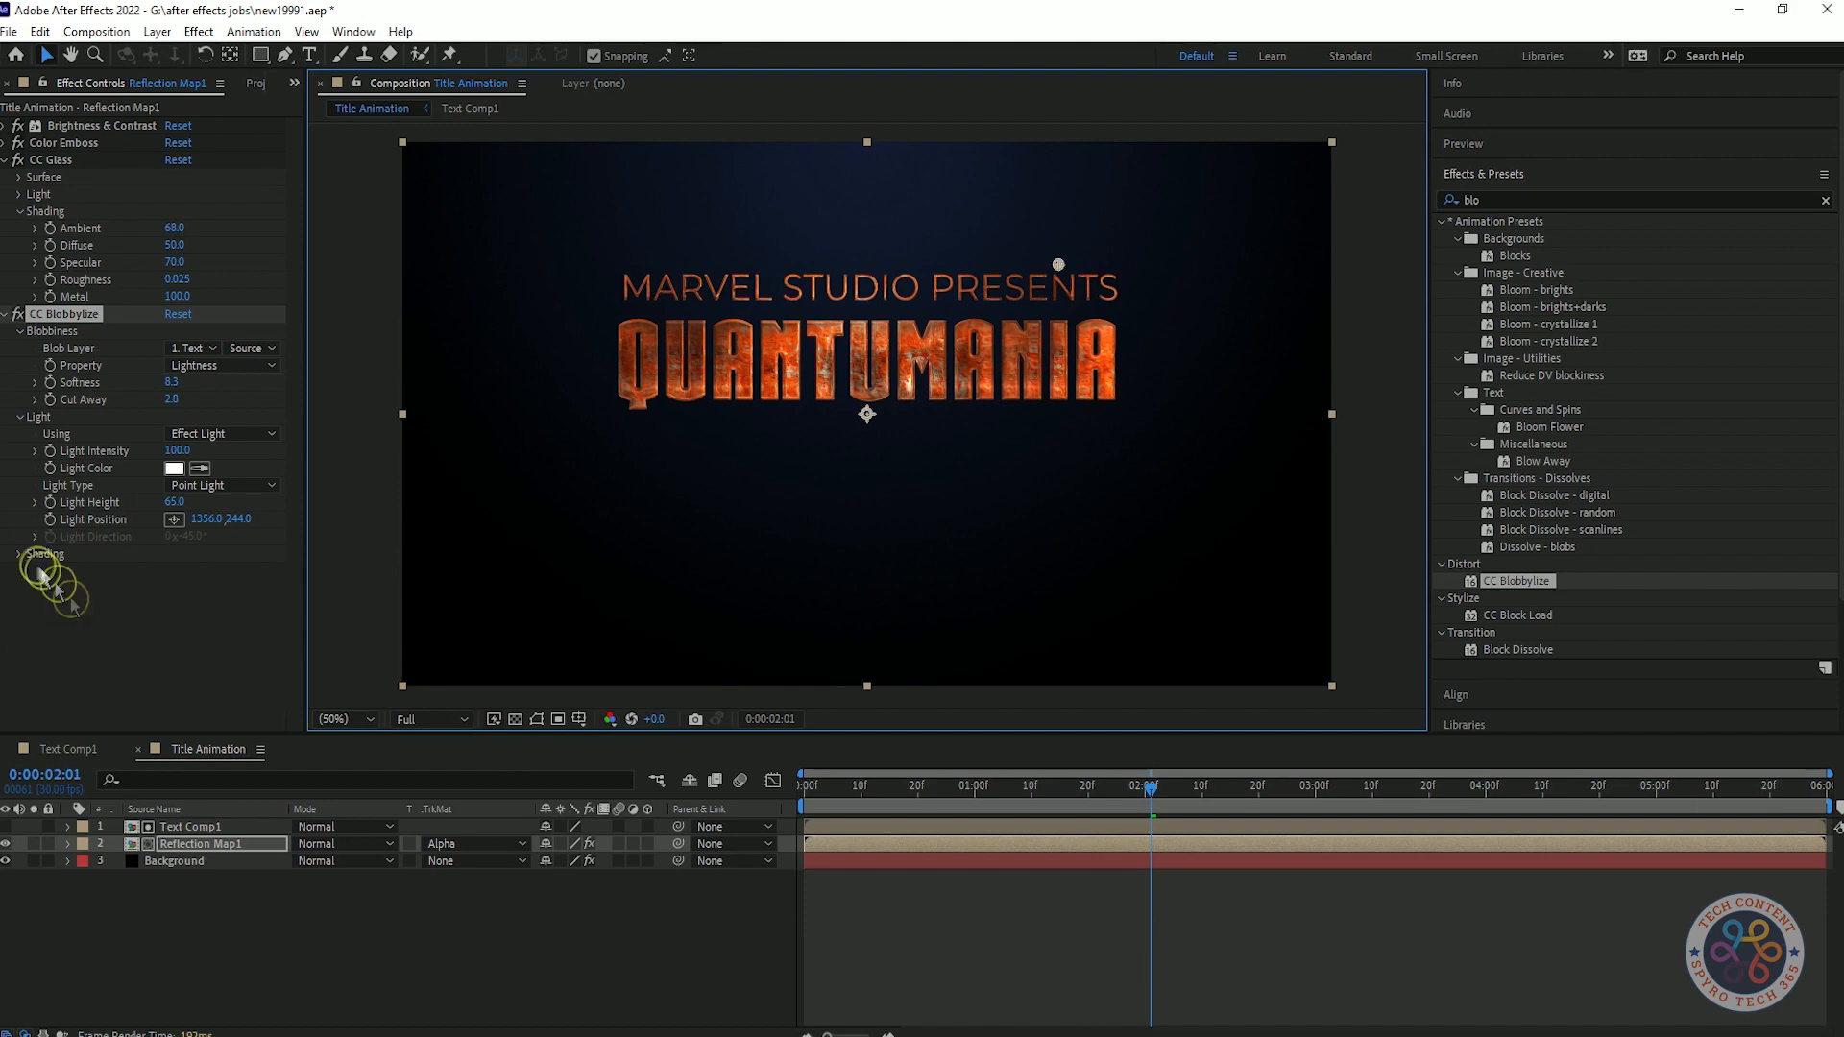
click(6, 314)
Look through the colour effects and apply Curves to Reflection Map1 below CC Blobbylize, shaped as an S-curve with darkened shadows.
click(1541, 197)
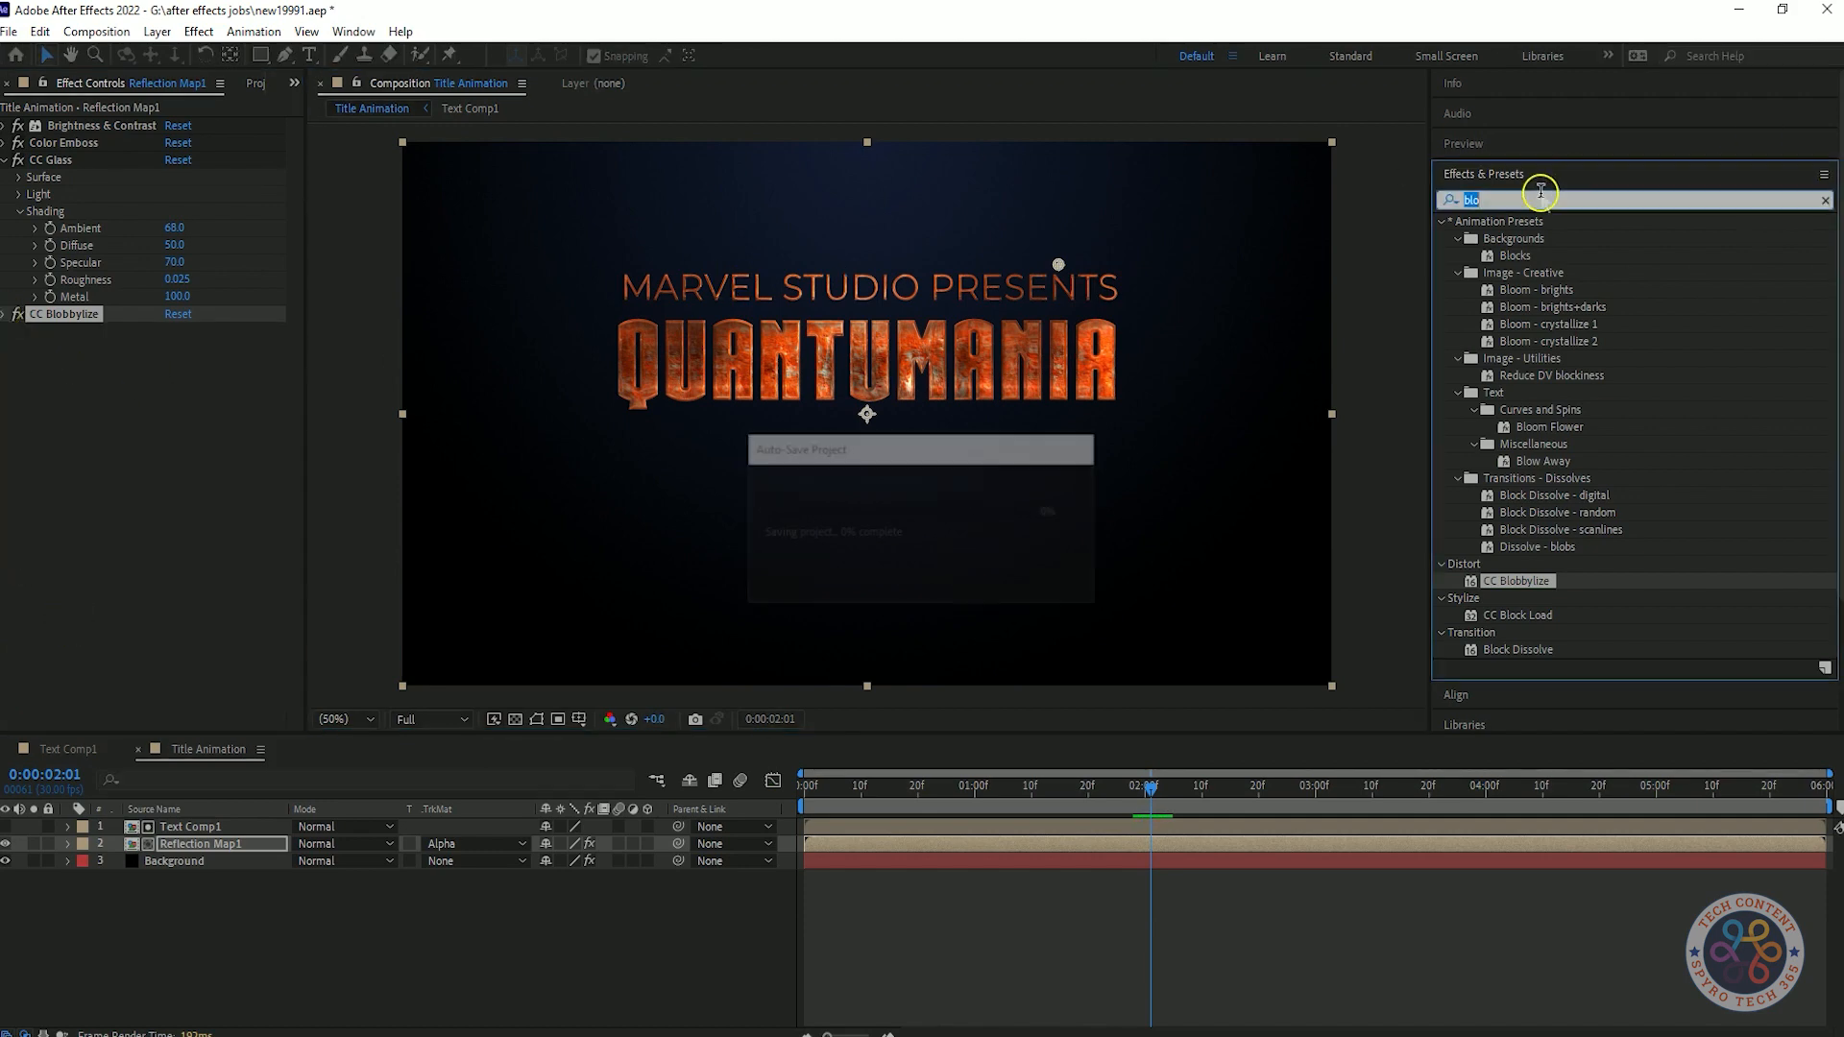
text(colo)
scroll(1695, 363, down, 10)
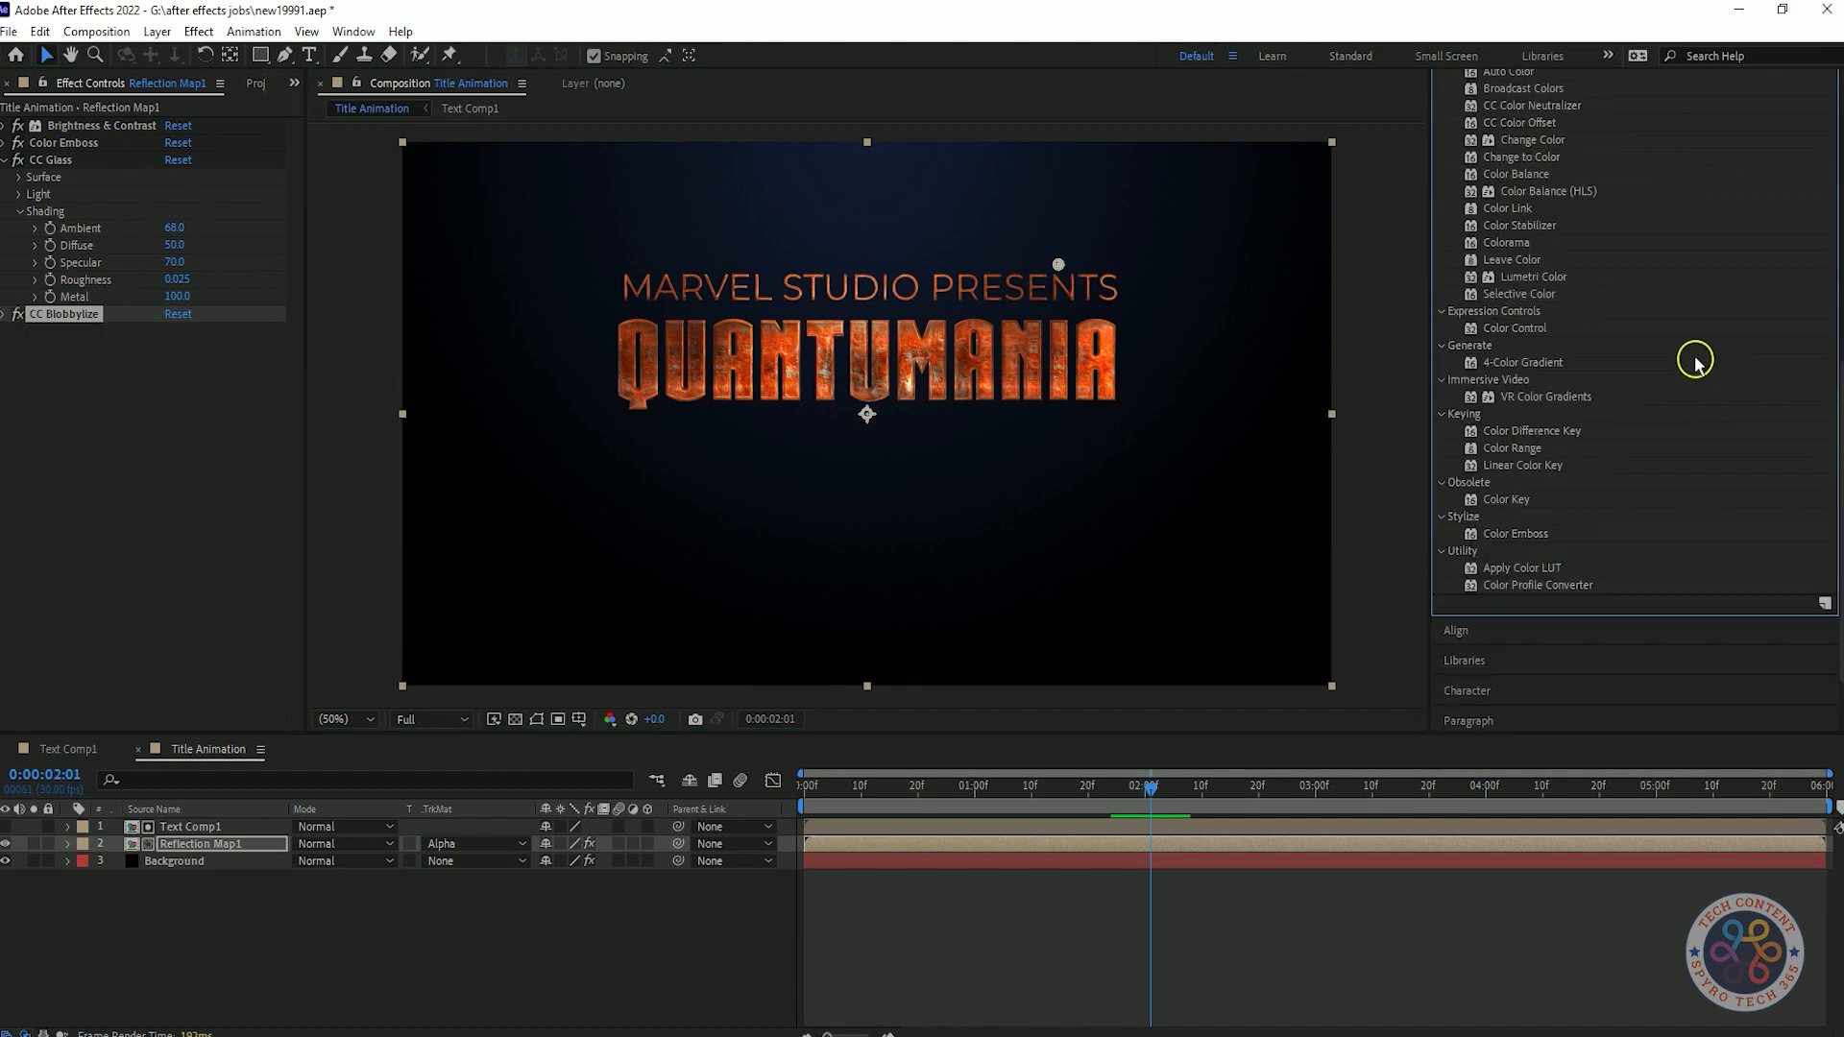
drag(1534, 605, 115, 501)
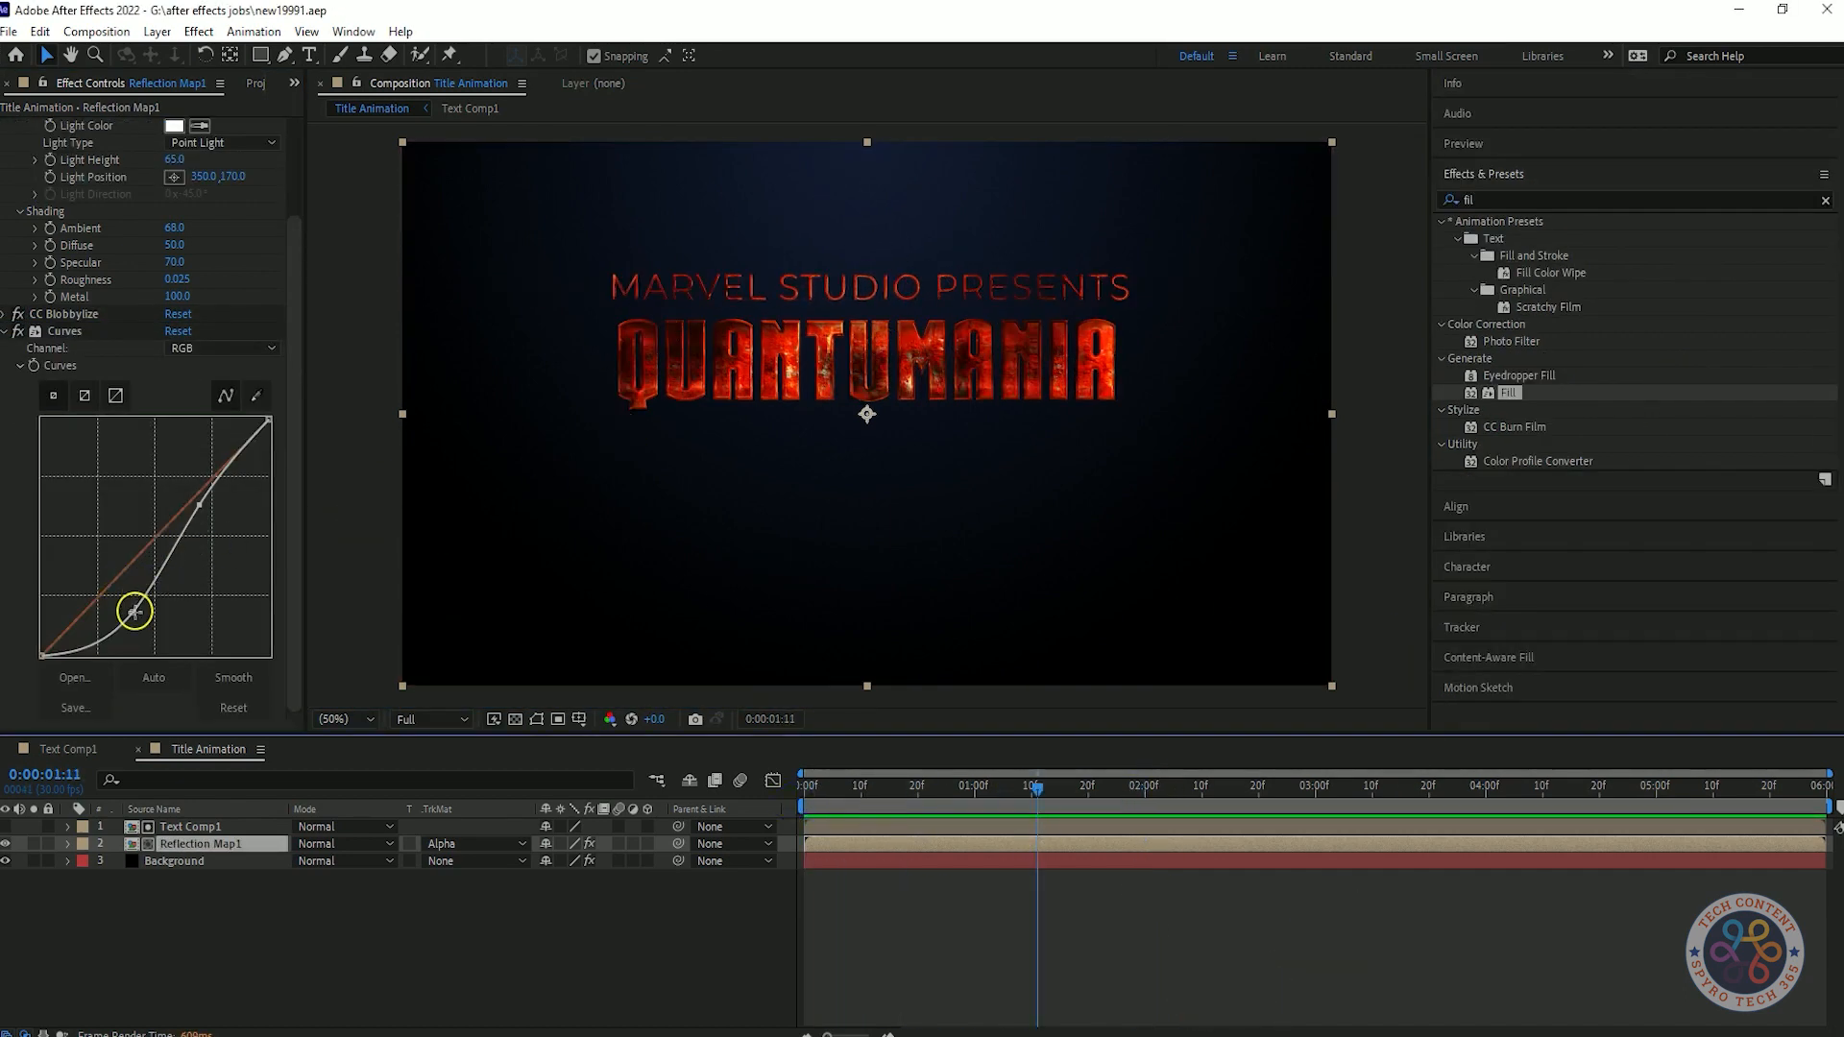
Try other positions for the Curves points on Reflection Map1, undoing each change.
drag(134, 611, 106, 584)
key(ctrl+z)
drag(200, 504, 196, 515)
key(ctrl+z)
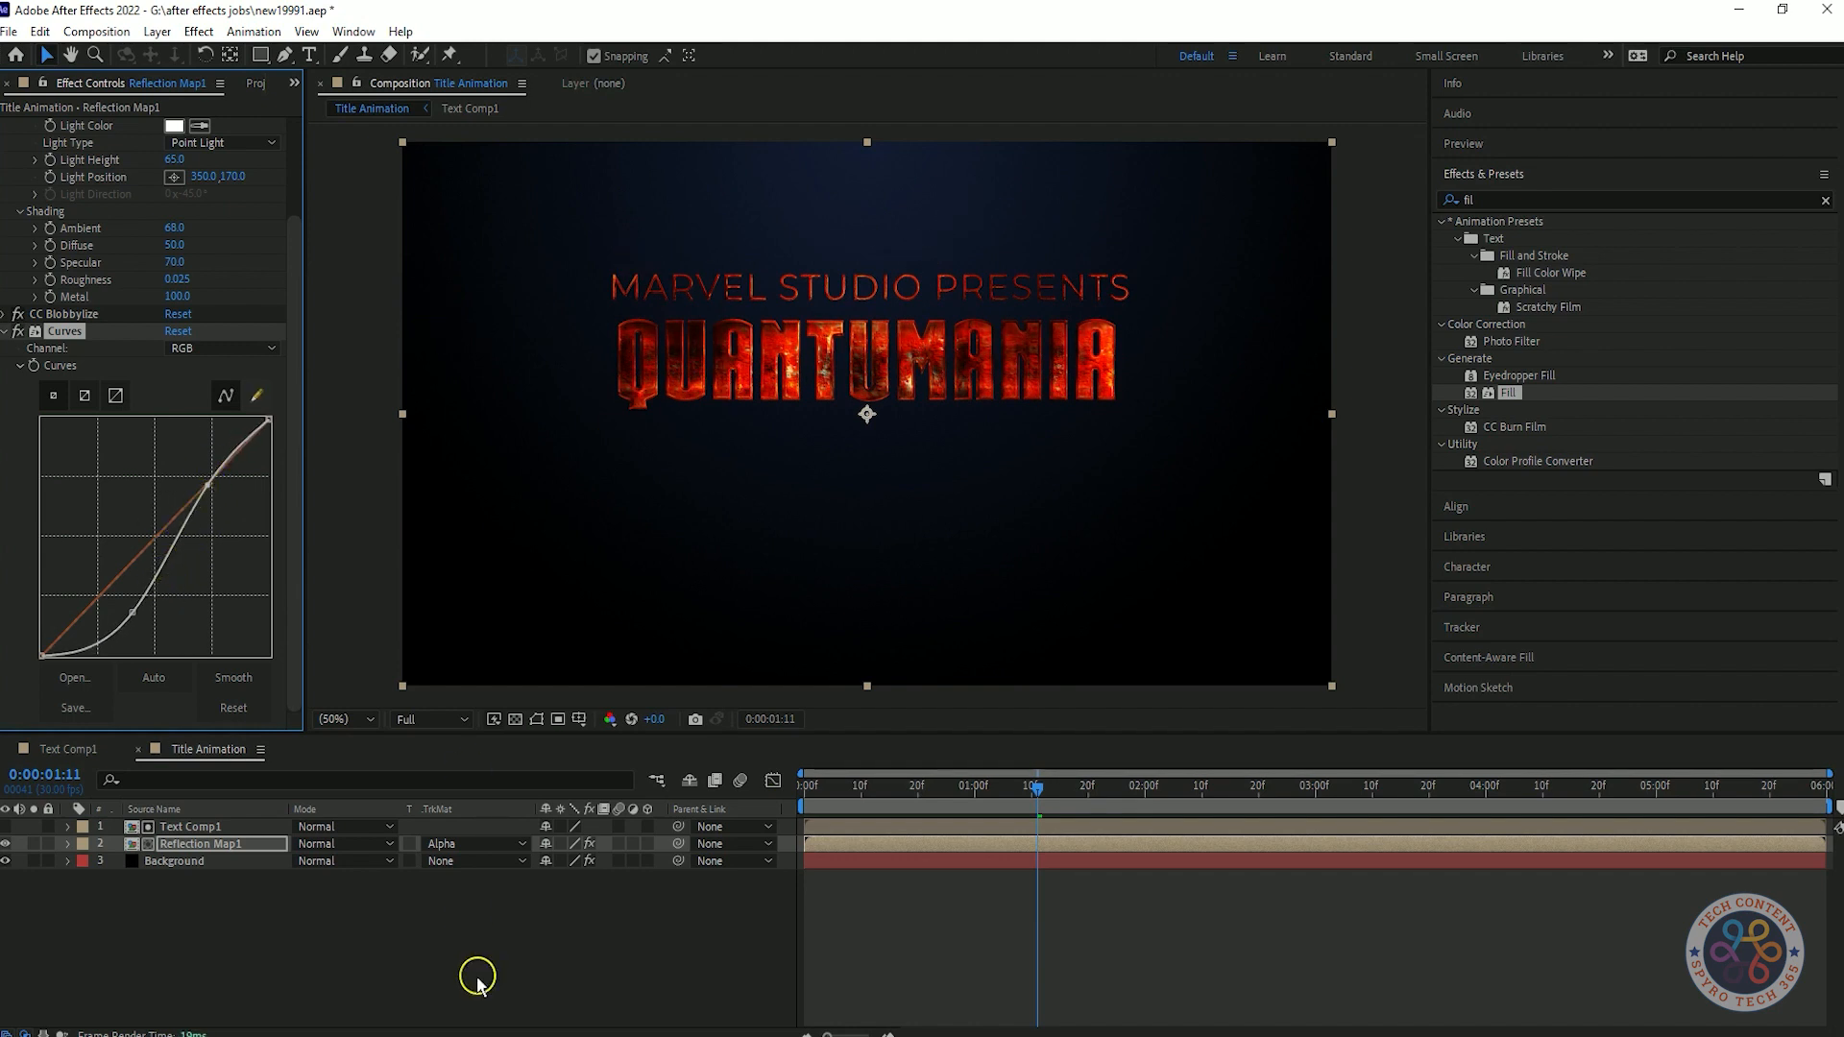
drag(134, 613, 162, 653)
key(ctrl+z)
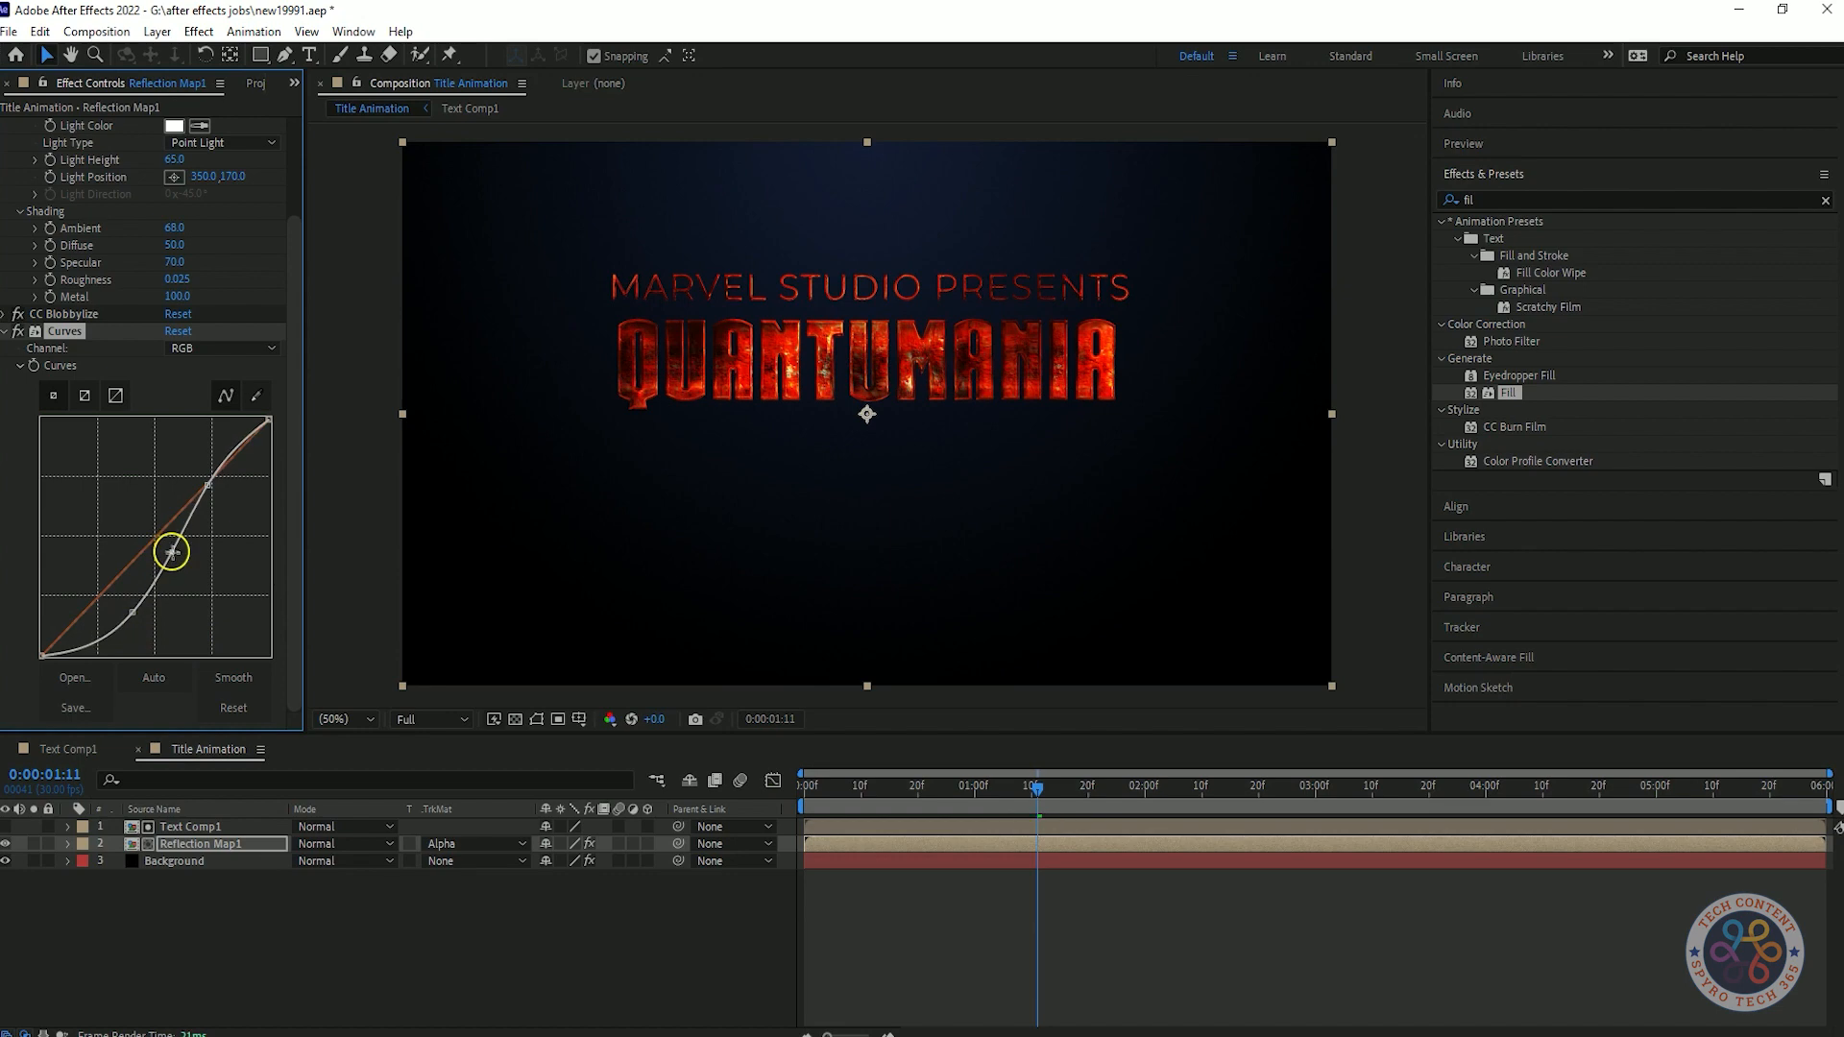
key(ctrl+z)
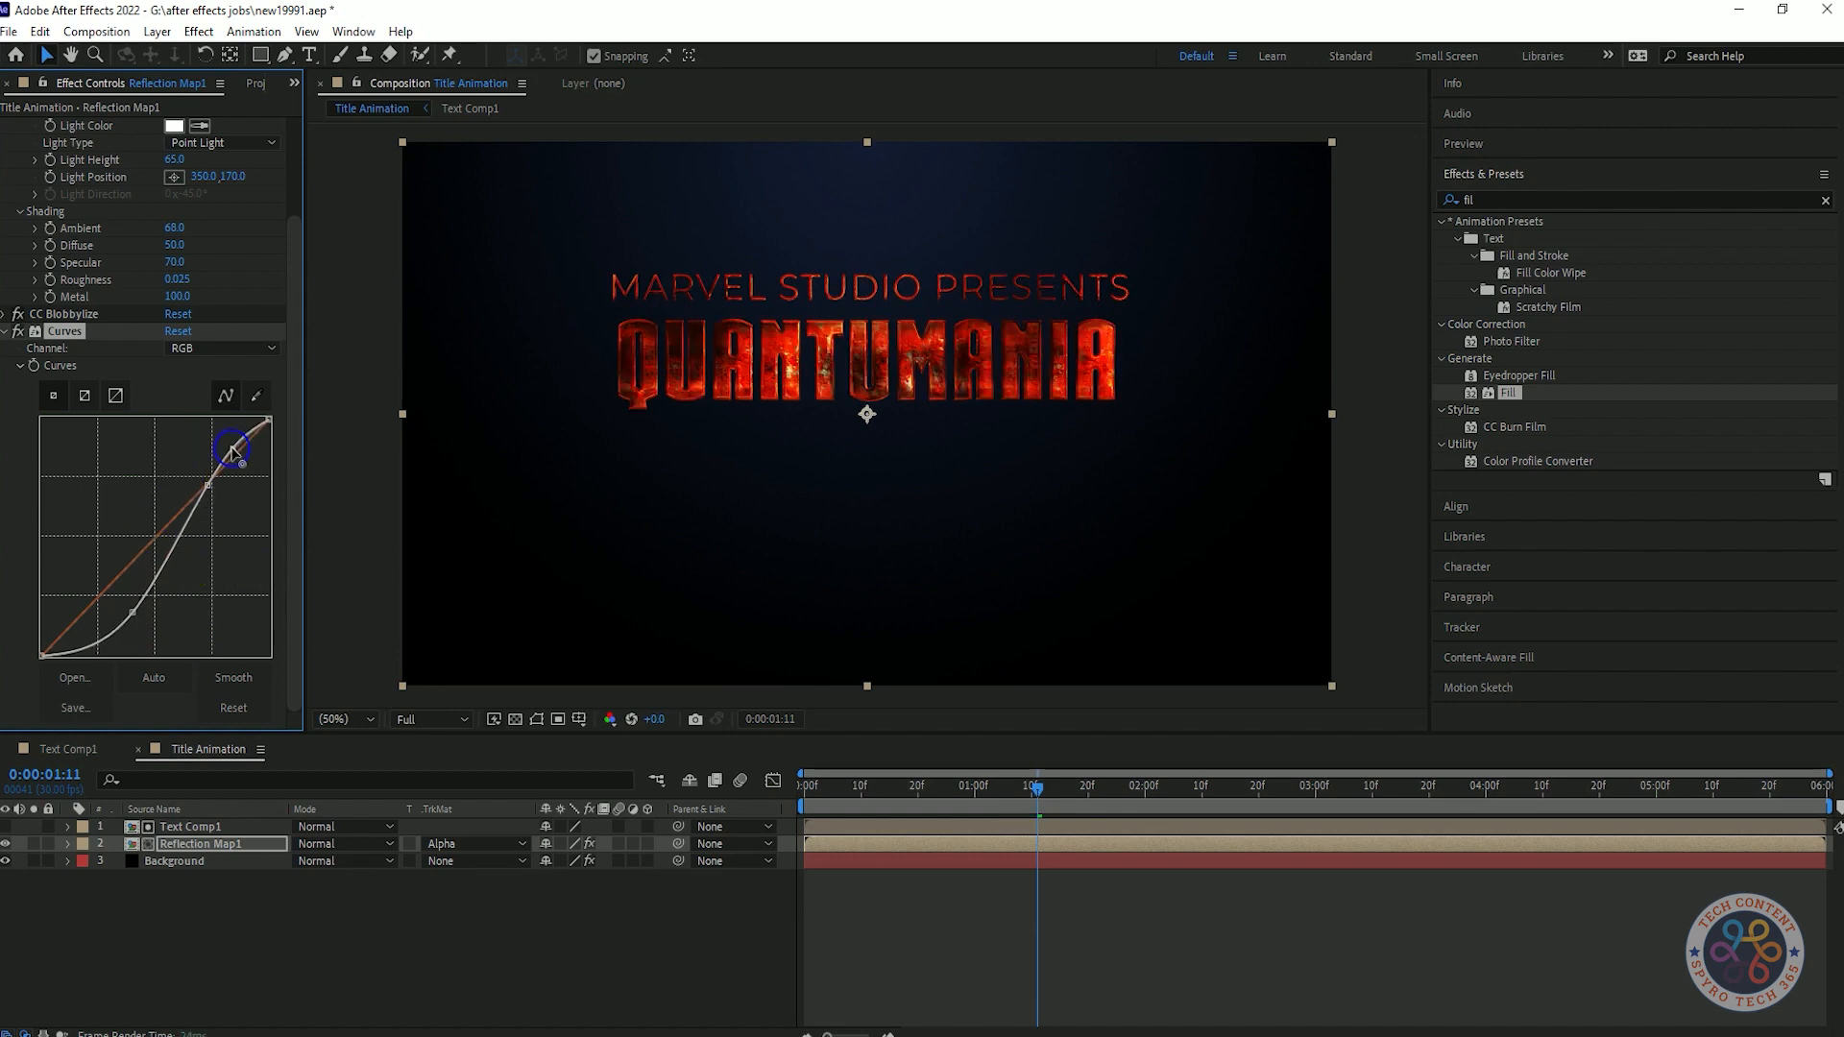
click(190, 682)
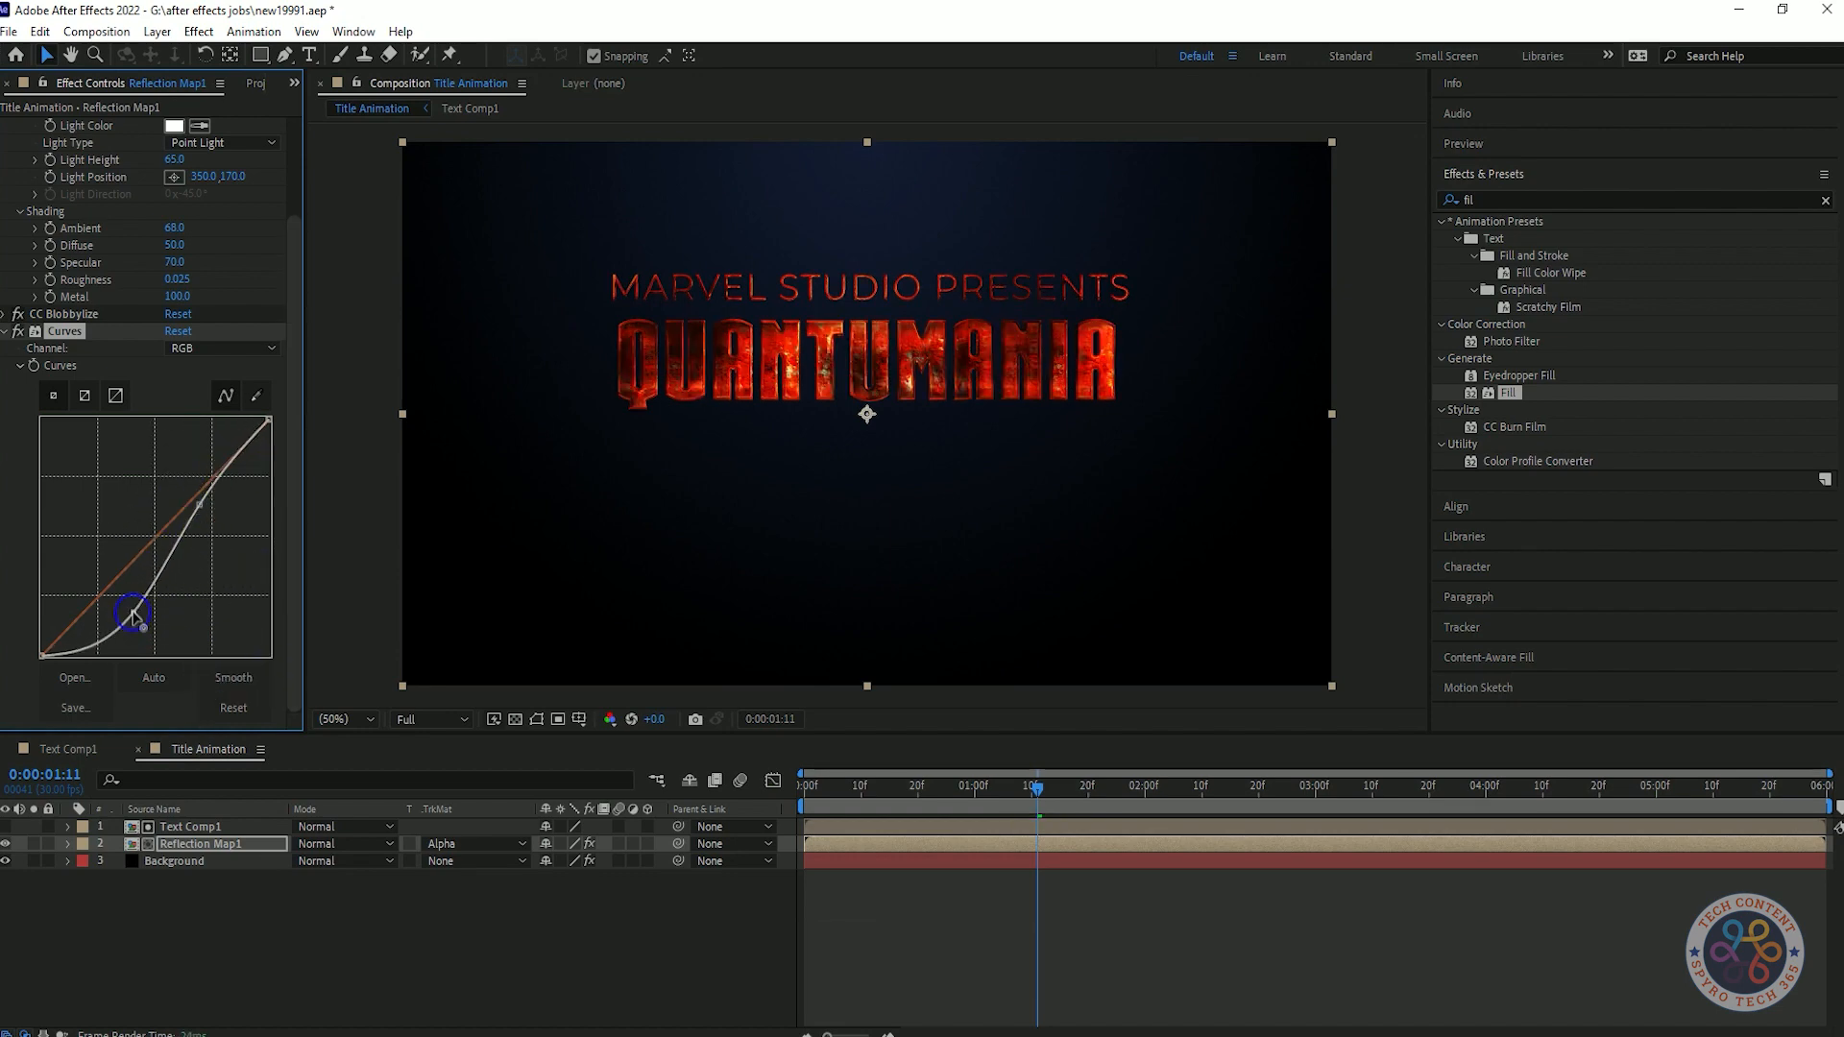
key(ctrl+z)
Deselect the layers, collapse the Curves effect and play back the title animation from the start.
click(298, 925)
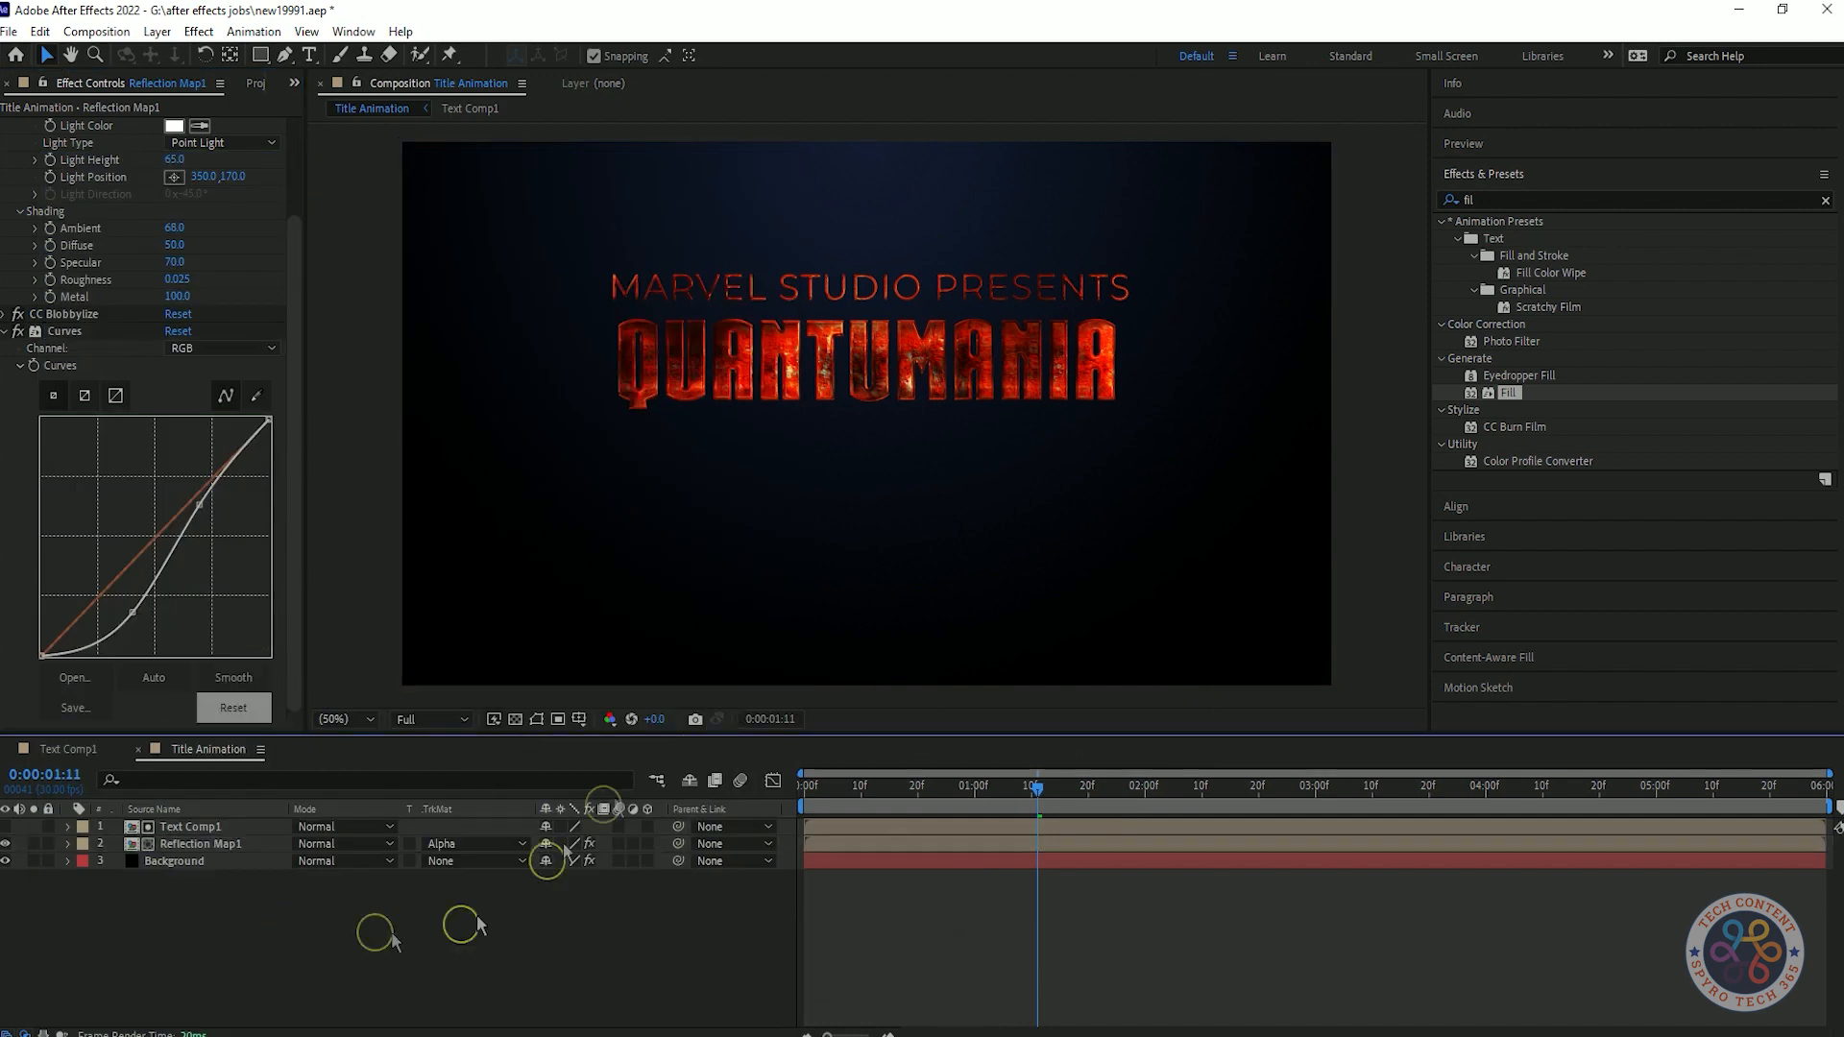
click(6, 330)
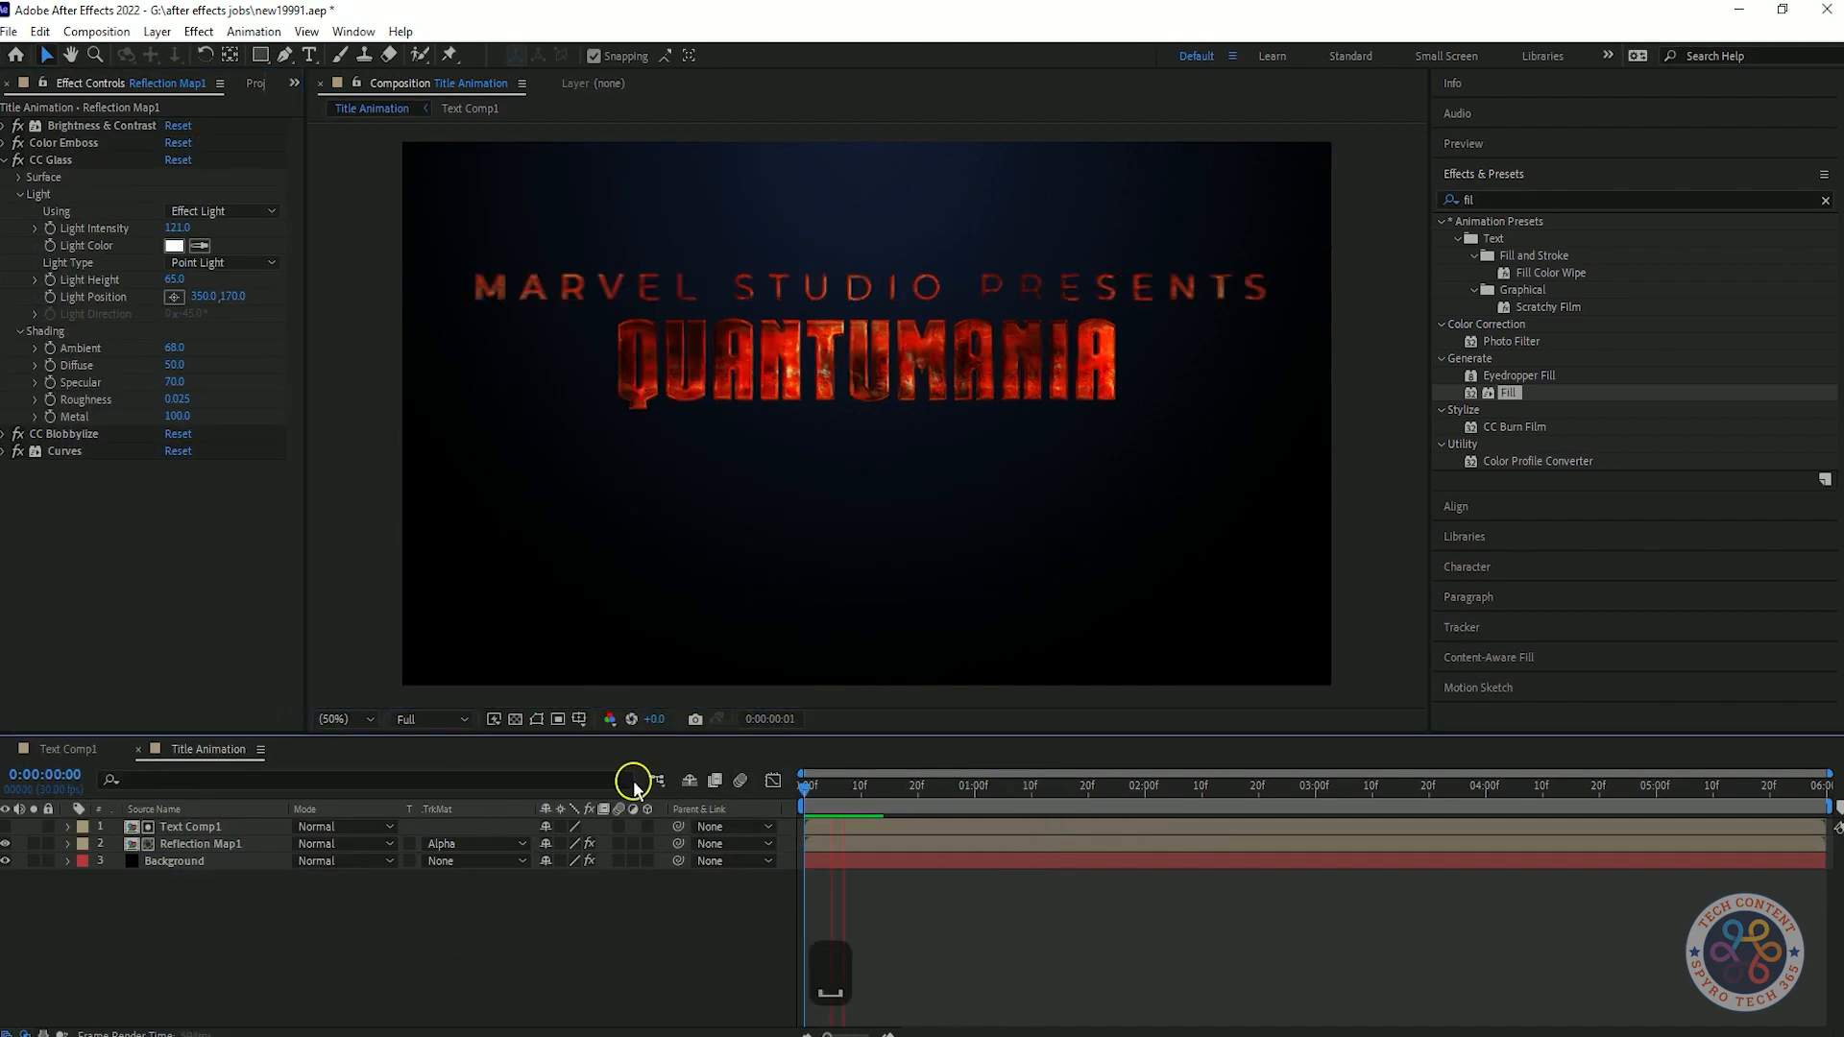
right_click(354, 944)
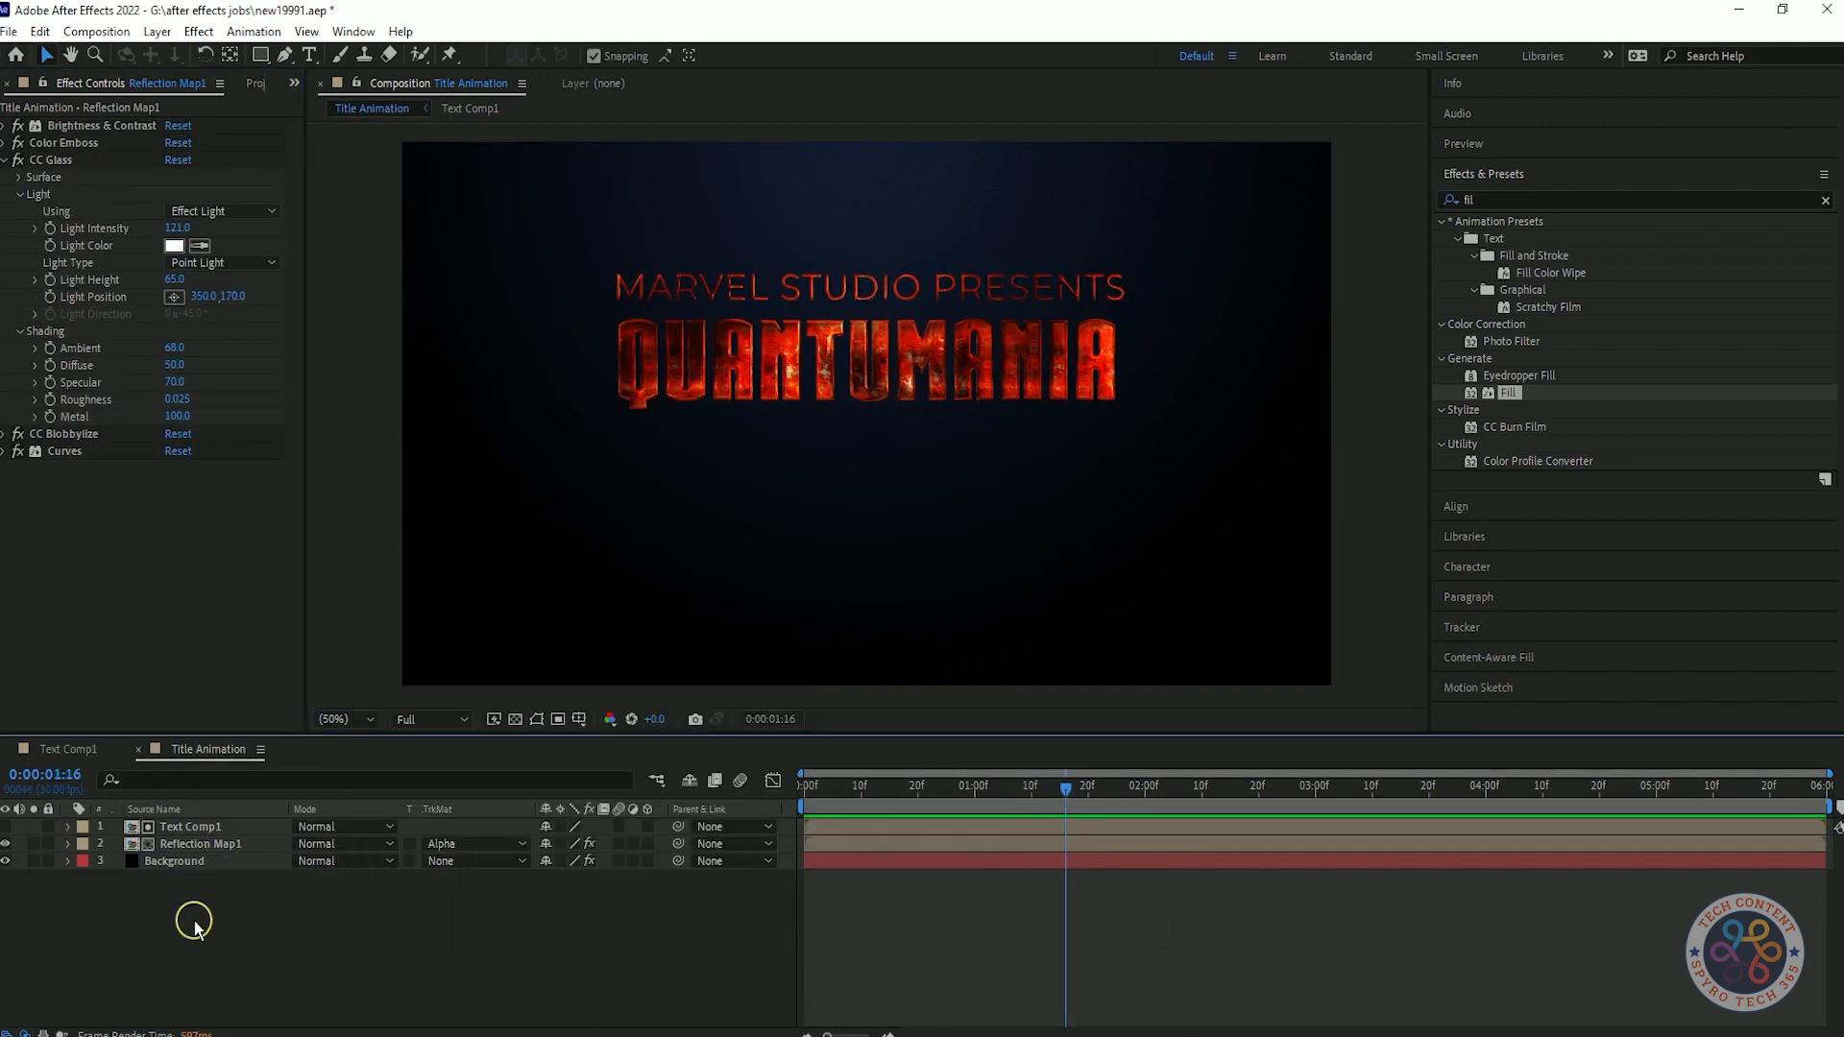
click(194, 922)
Add Text Comp1 as the top layer of Title Animation and give it a Bevel and Emboss layer style.
click(253, 83)
drag(86, 361, 182, 822)
right_click(280, 829)
mouse_move(336, 519)
click(554, 683)
click(102, 879)
click(102, 879)
click(102, 896)
scroll(363, 897, down, 1)
Set the Bevel and Emboss Technique to Chisel Soft with the Inner Bevel style.
click(598, 843)
click(760, 913)
scroll(761, 913, up, 2)
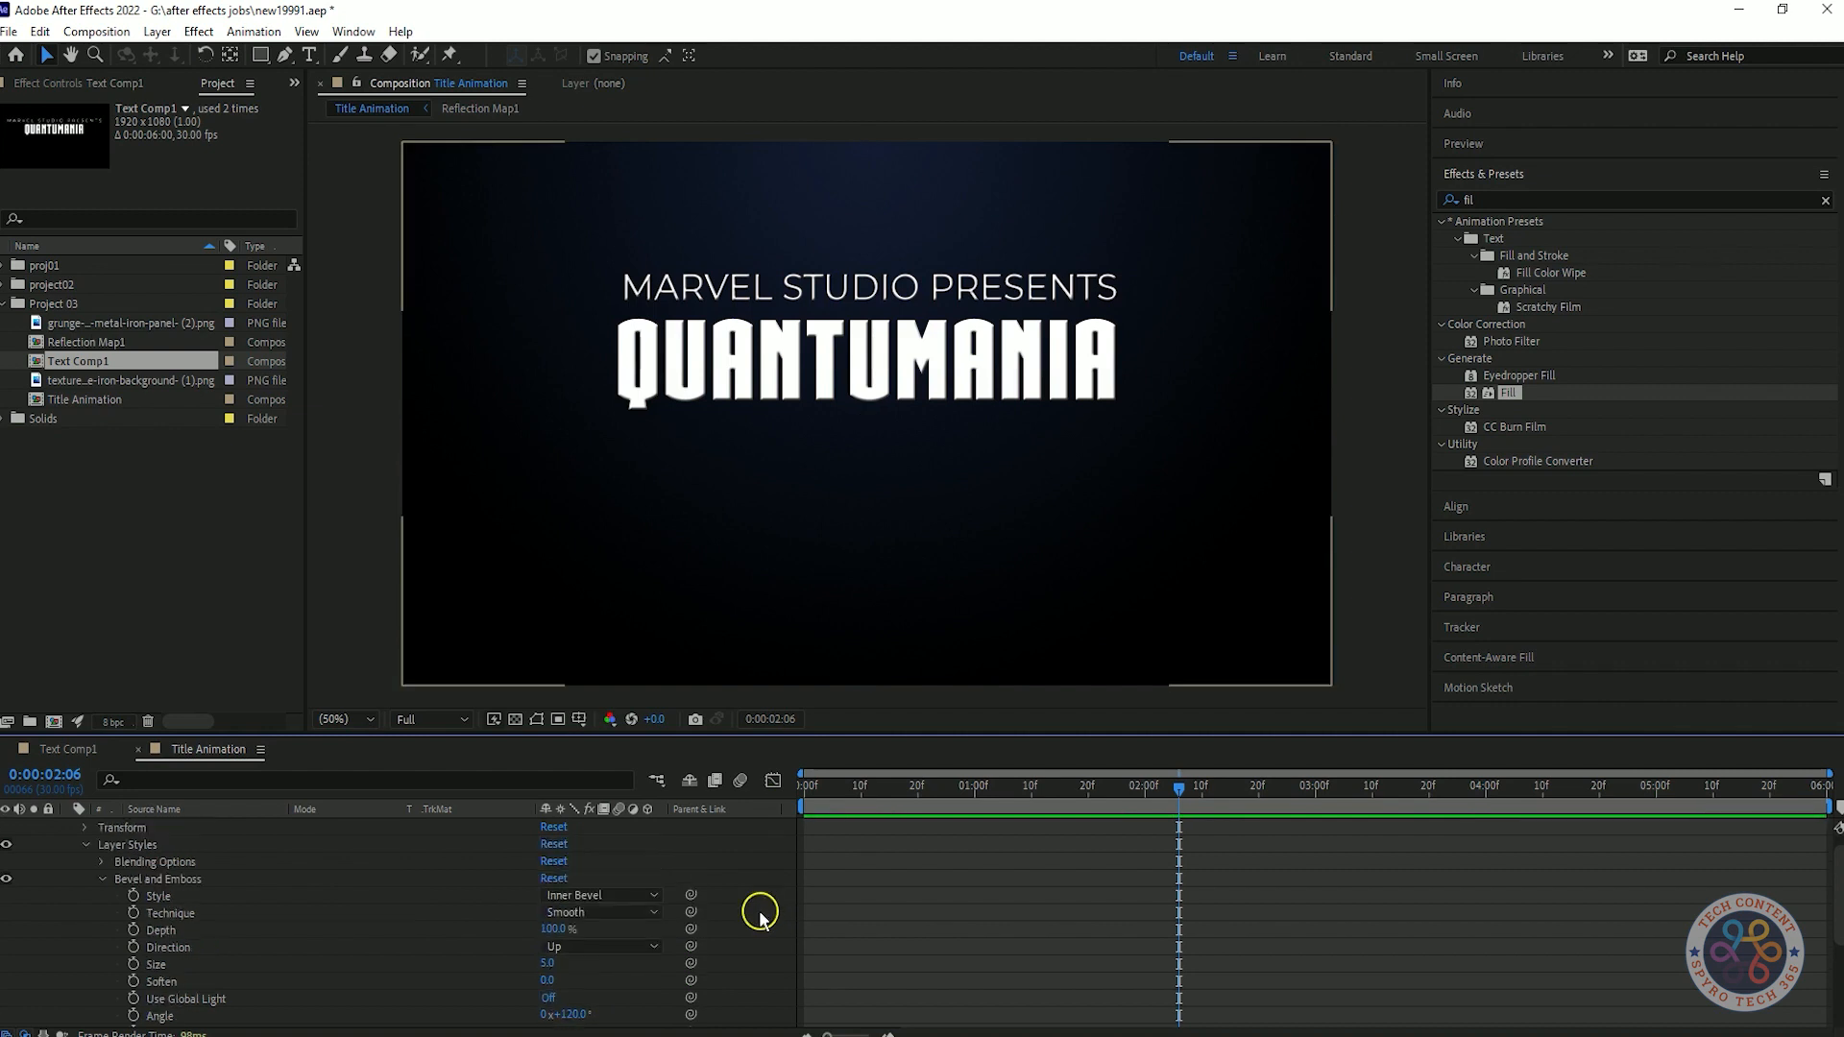
click(631, 910)
click(751, 881)
click(602, 929)
click(604, 1001)
click(602, 912)
click(755, 879)
Set the bevel's Depth to 50% and Size to 5.2.
drag(550, 981, 591, 983)
key(ctrl+z)
key(ctrl+z)
key(ctrl+z)
click(544, 981)
key(Return)
Set the bevel's Angle to 45° and Altitude to 75°.
scroll(758, 896, down, 1)
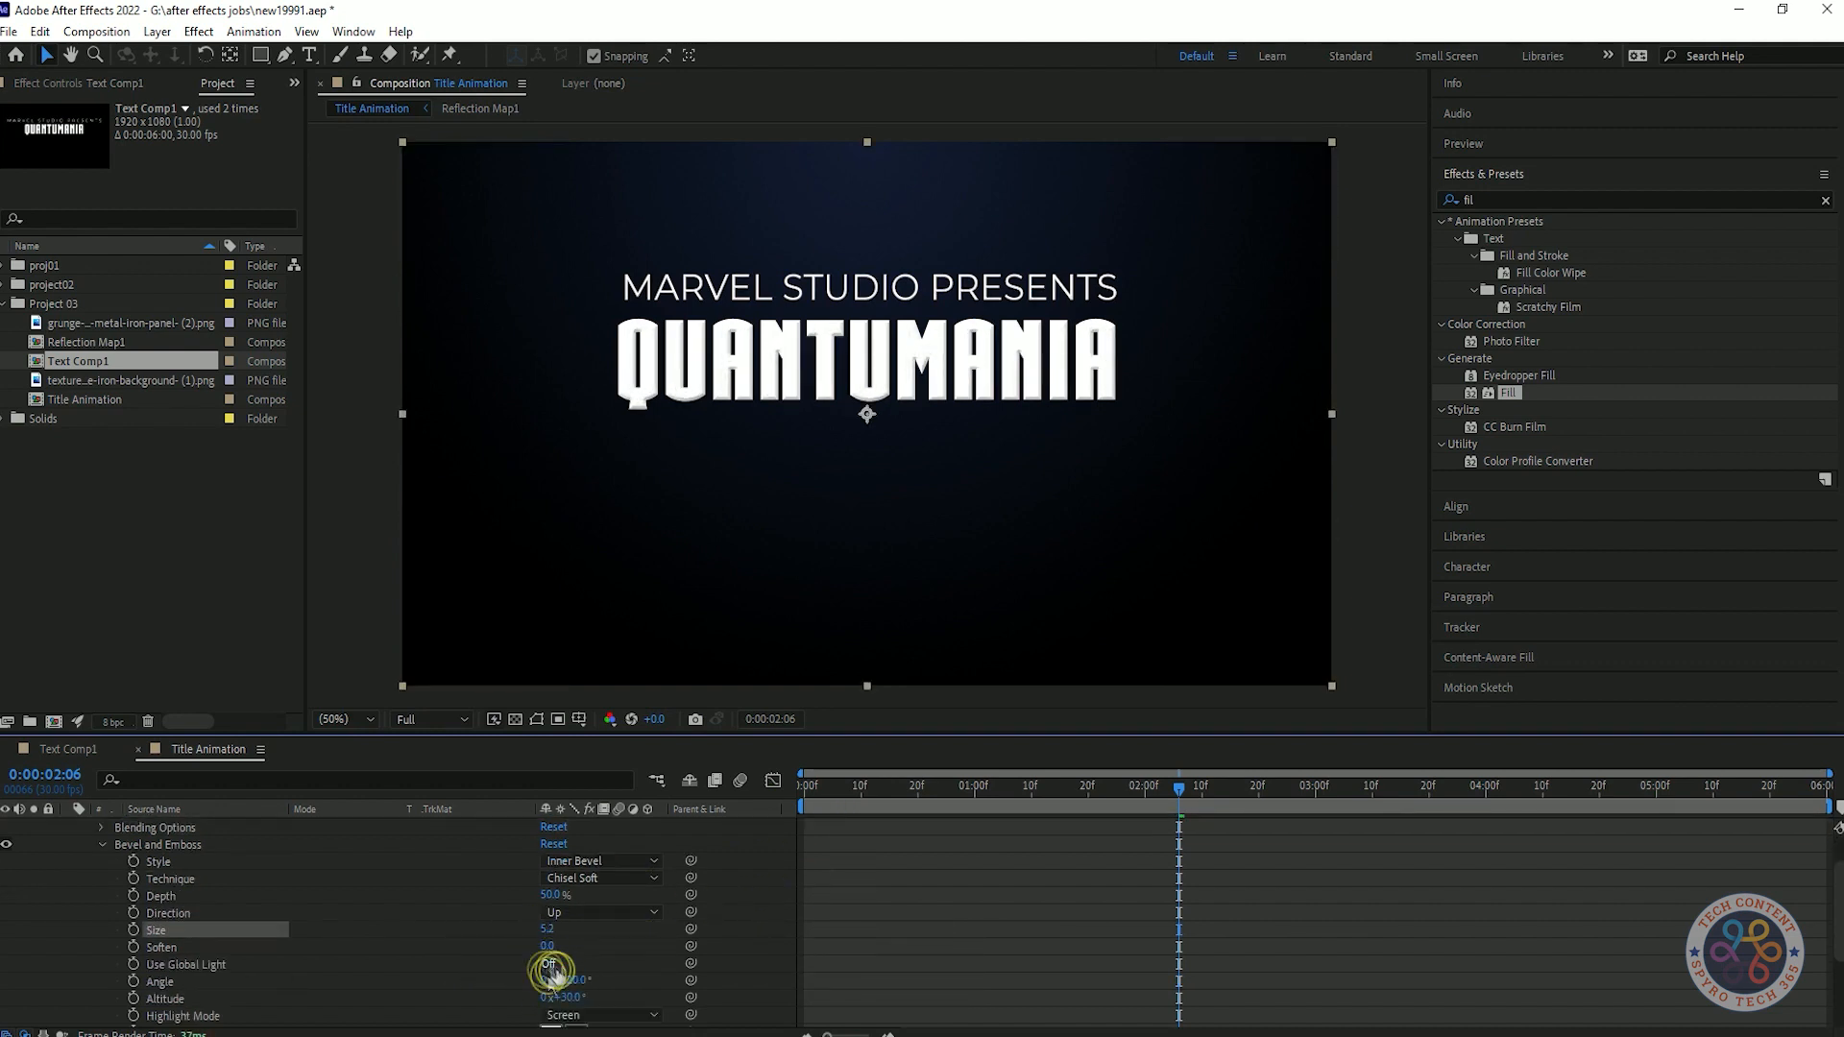
text(45)
key(Return)
click(572, 998)
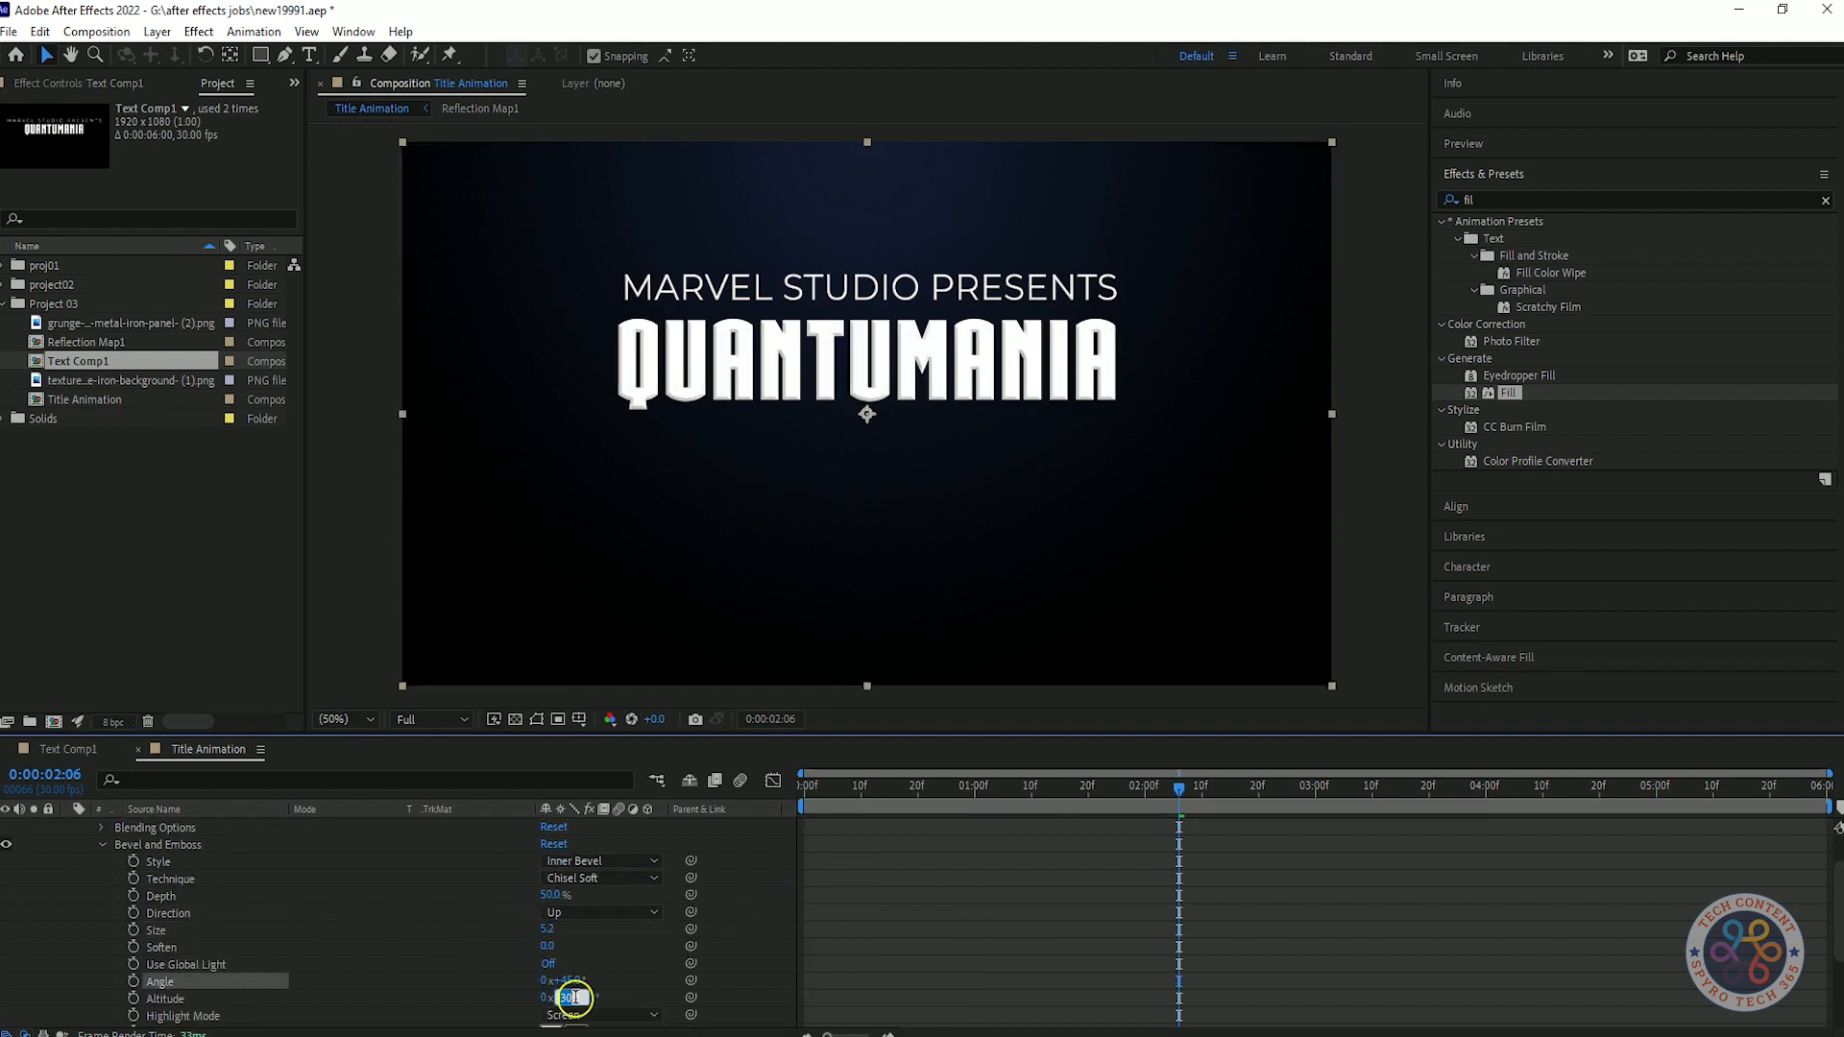
text(75)
click(711, 977)
key(ctrl+z)
click(753, 947)
click(1188, 1006)
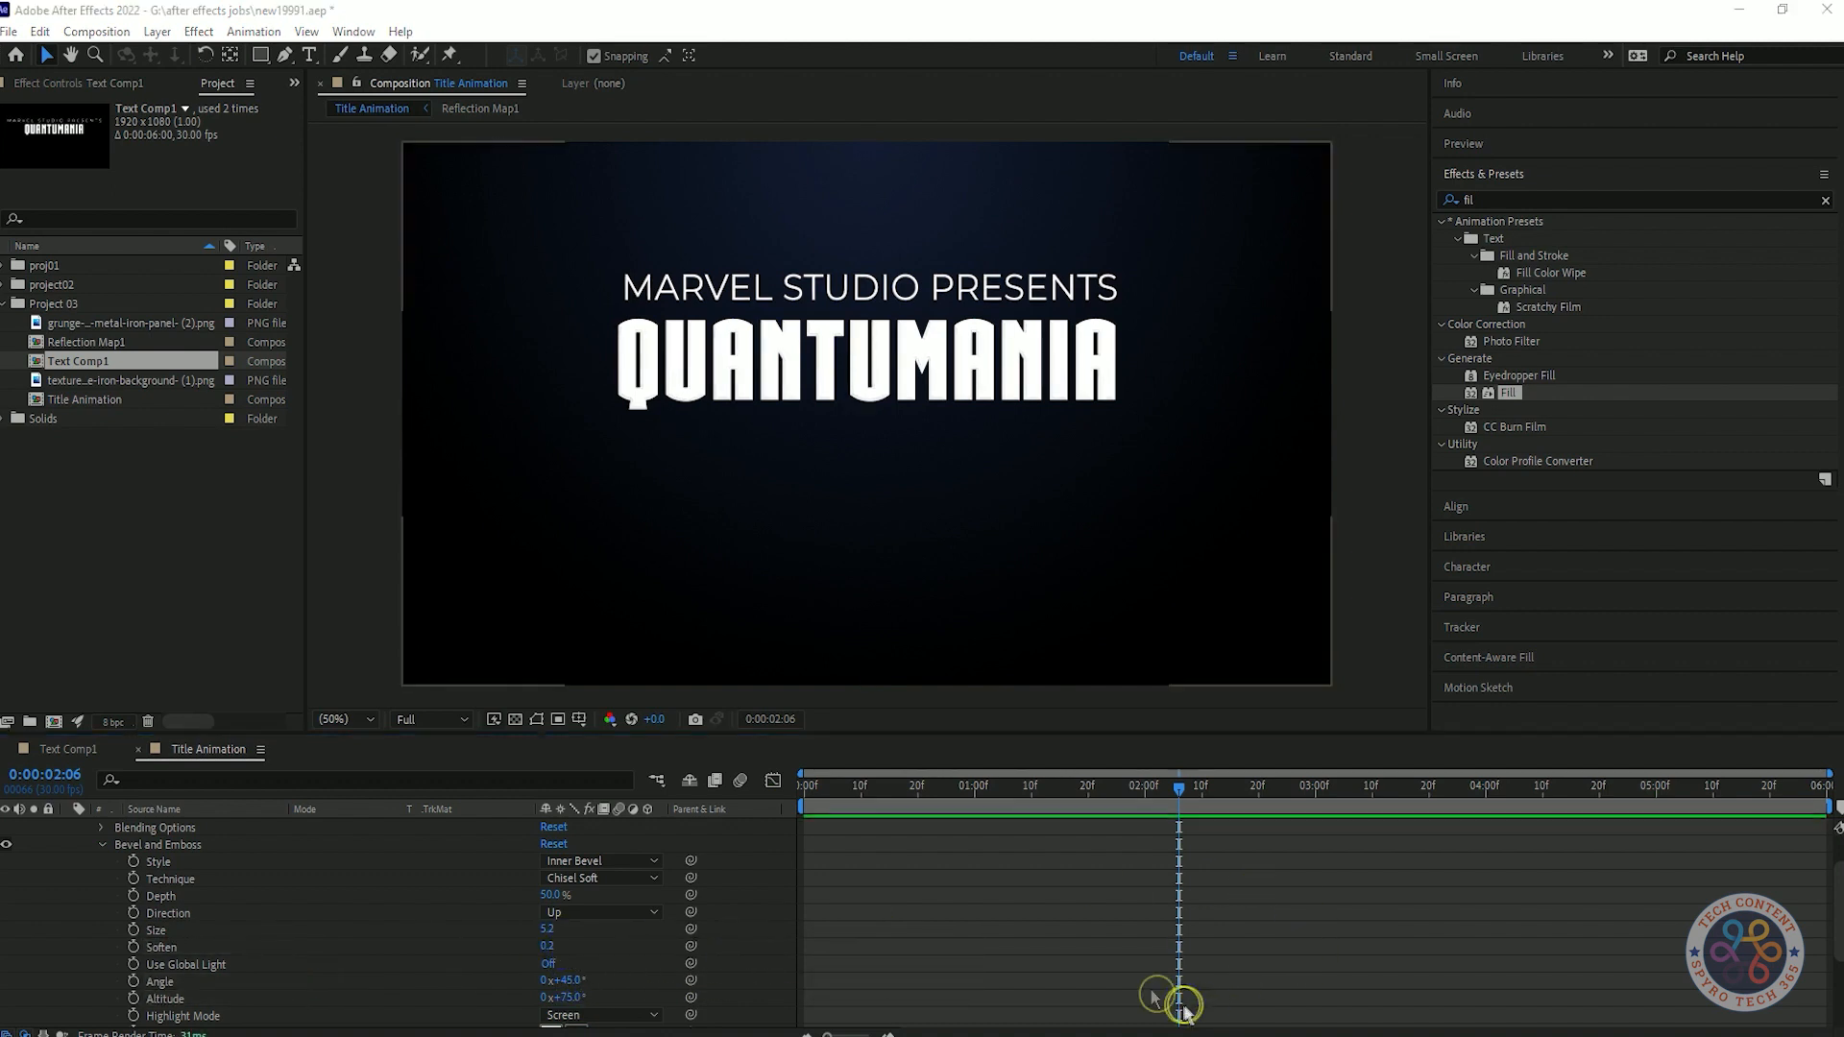
Set the bevel's Soften to 5, Depth to 1000% and Size to 50.2, and preview the animation.
drag(546, 947, 1547, 785)
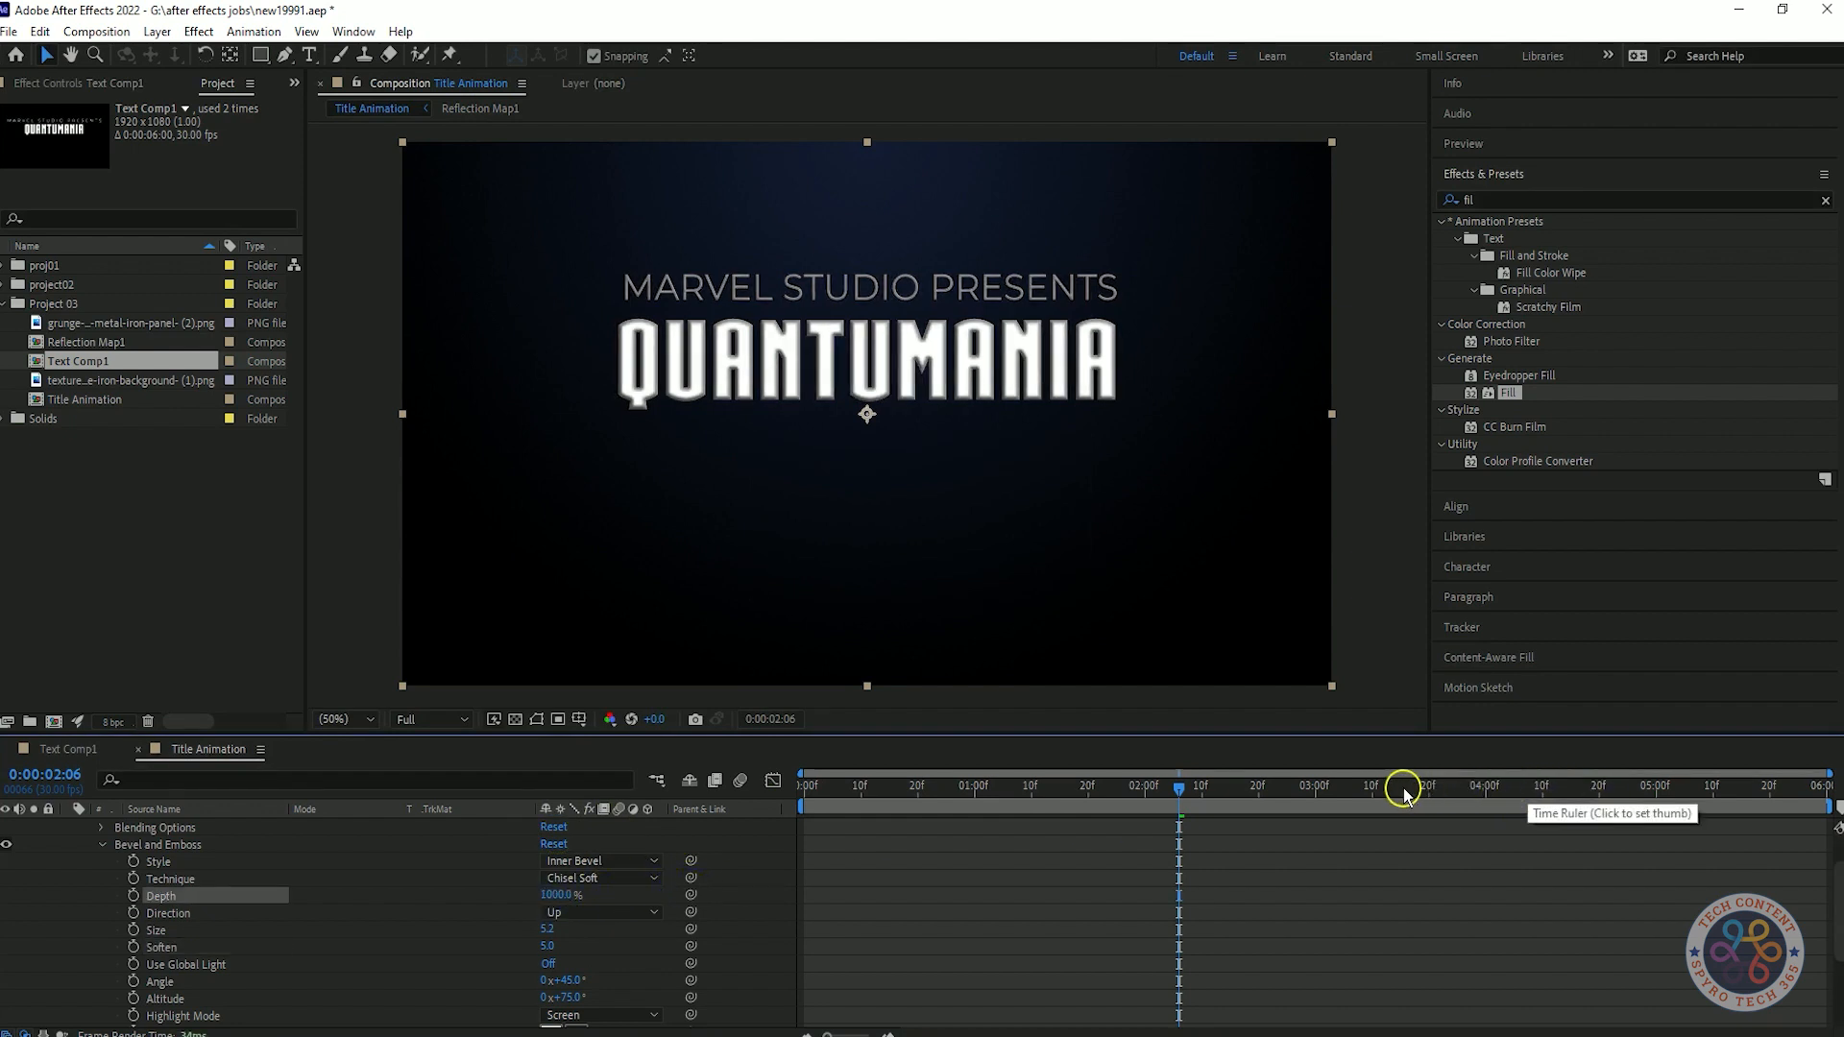
drag(553, 932, 757, 919)
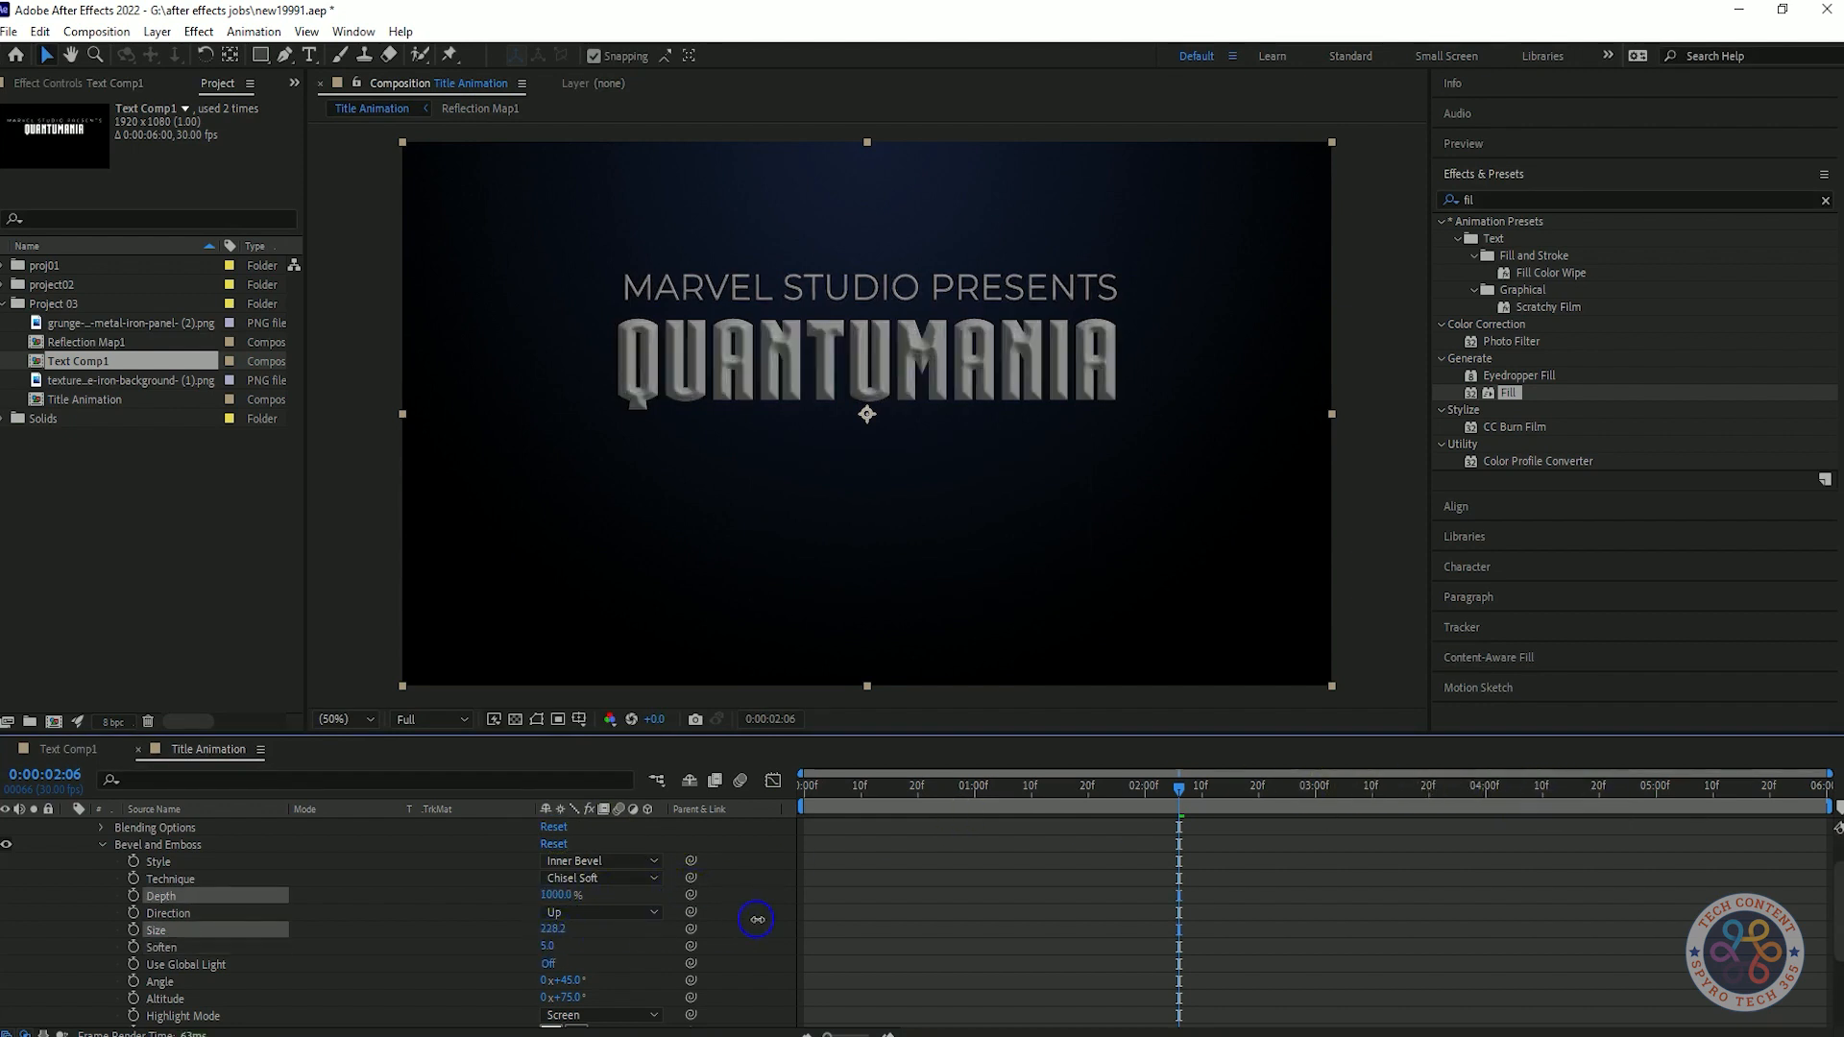
key(space)
Try the other Direction option for the bevel and go back to Up.
click(607, 913)
click(586, 956)
click(603, 913)
click(619, 936)
Set the bevel's Highlight Mode to Overlay and its Highlight Opacity to 15%.
scroll(766, 924, down, 2)
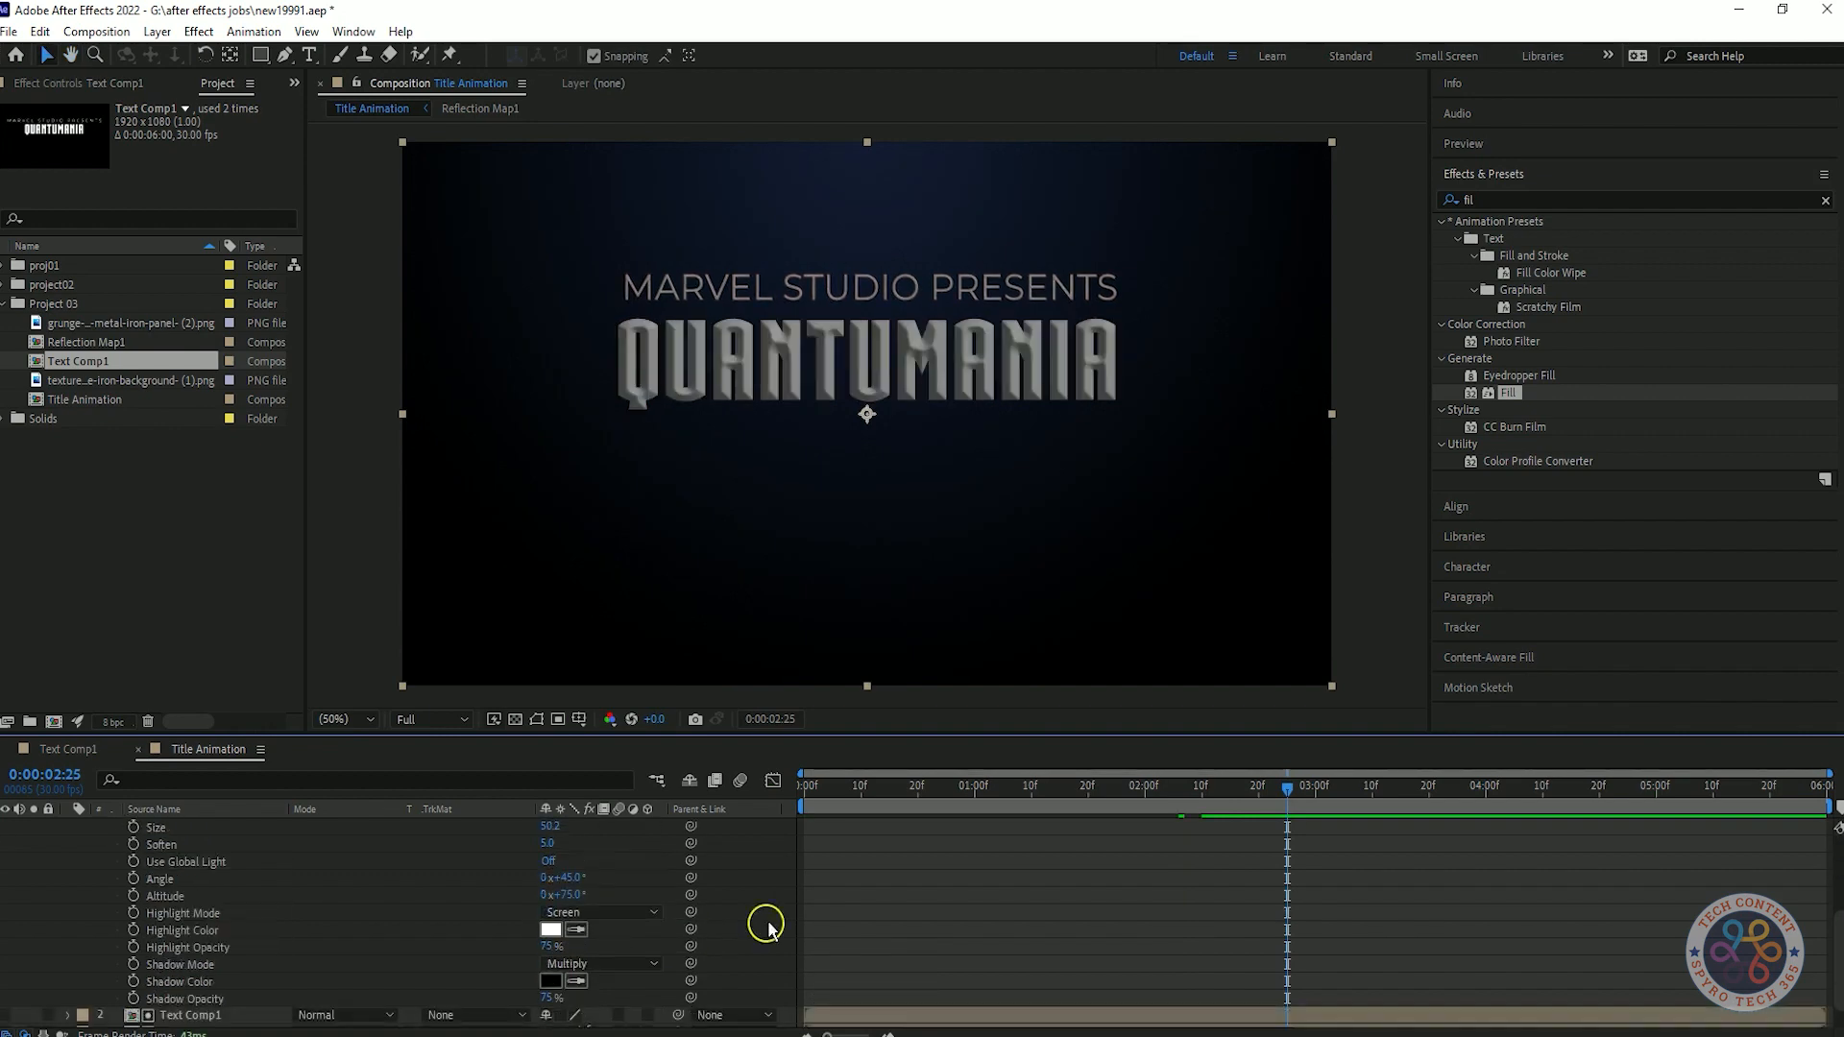
scroll(630, 938, down, 1)
click(600, 882)
click(610, 526)
scroll(365, 855, up, 3)
scroll(734, 906, down, 3)
text(15)
key(Return)
Set the bevel's Shadow Opacity to 32%.
click(548, 966)
text(30)
key(Return)
drag(550, 970, 363, 997)
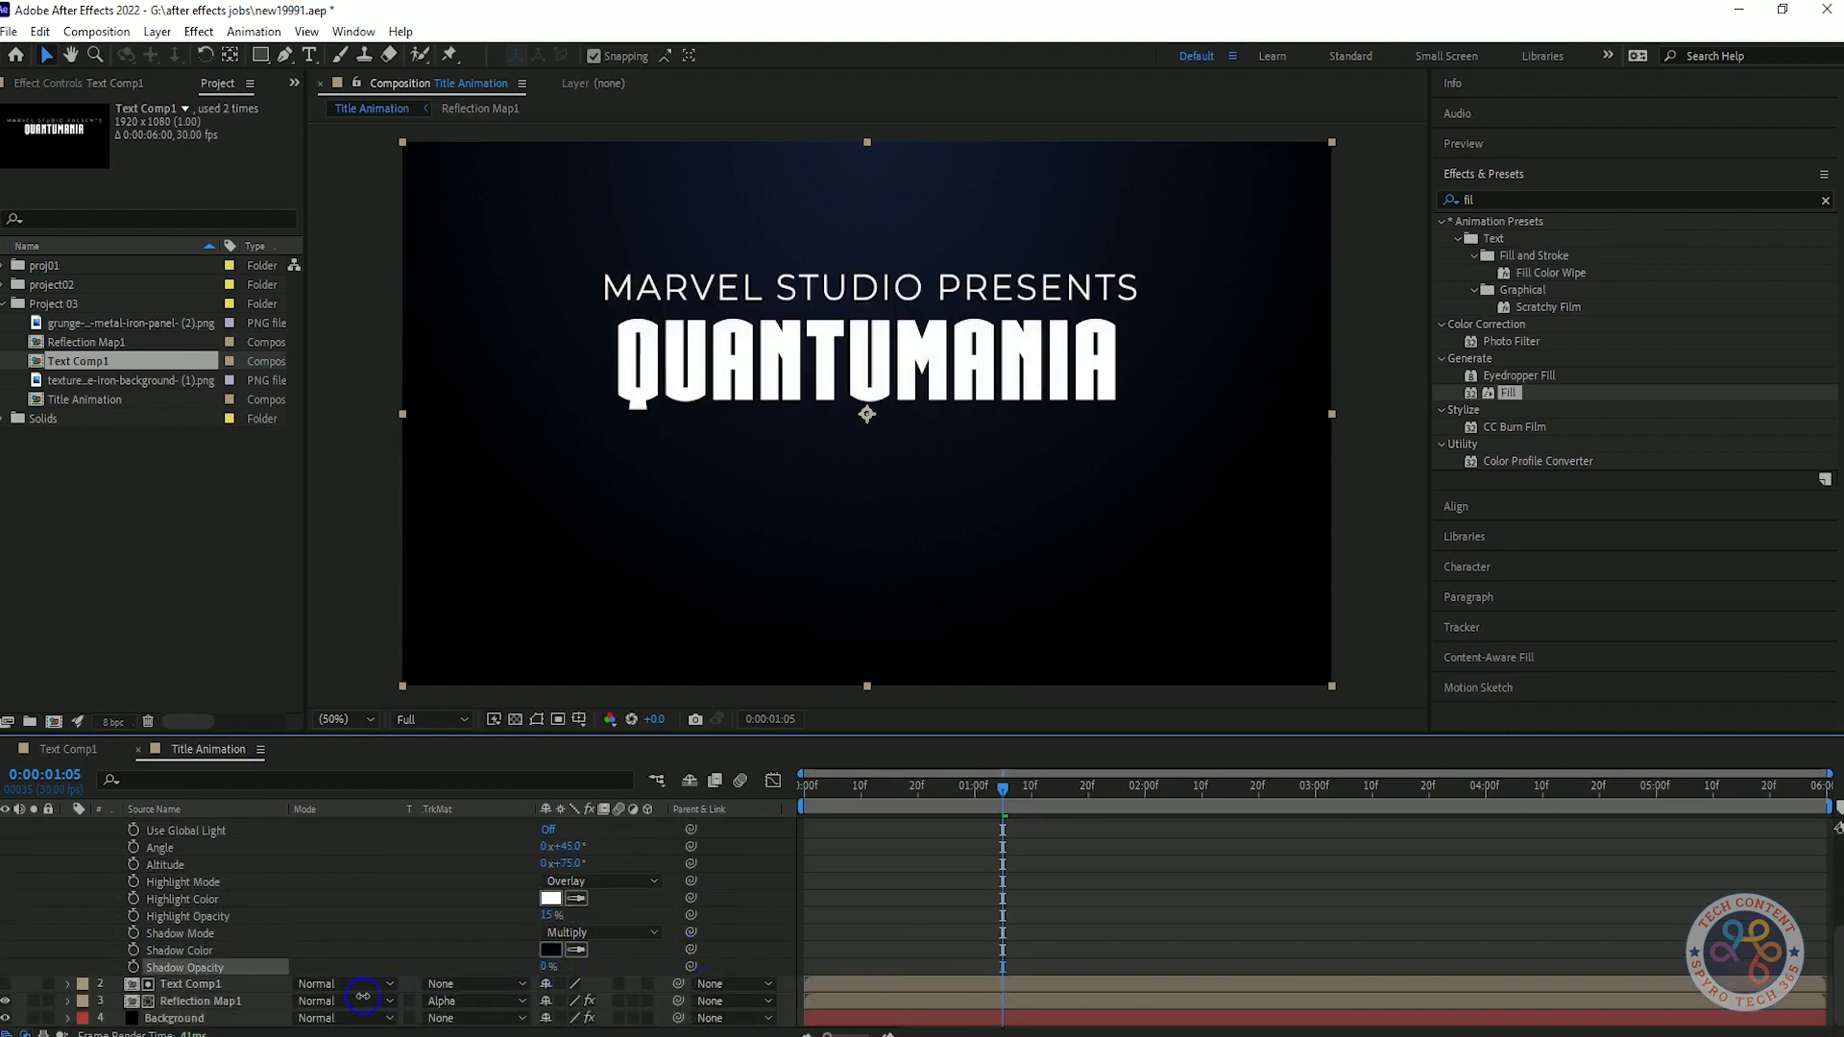
text(32)
key(Return)
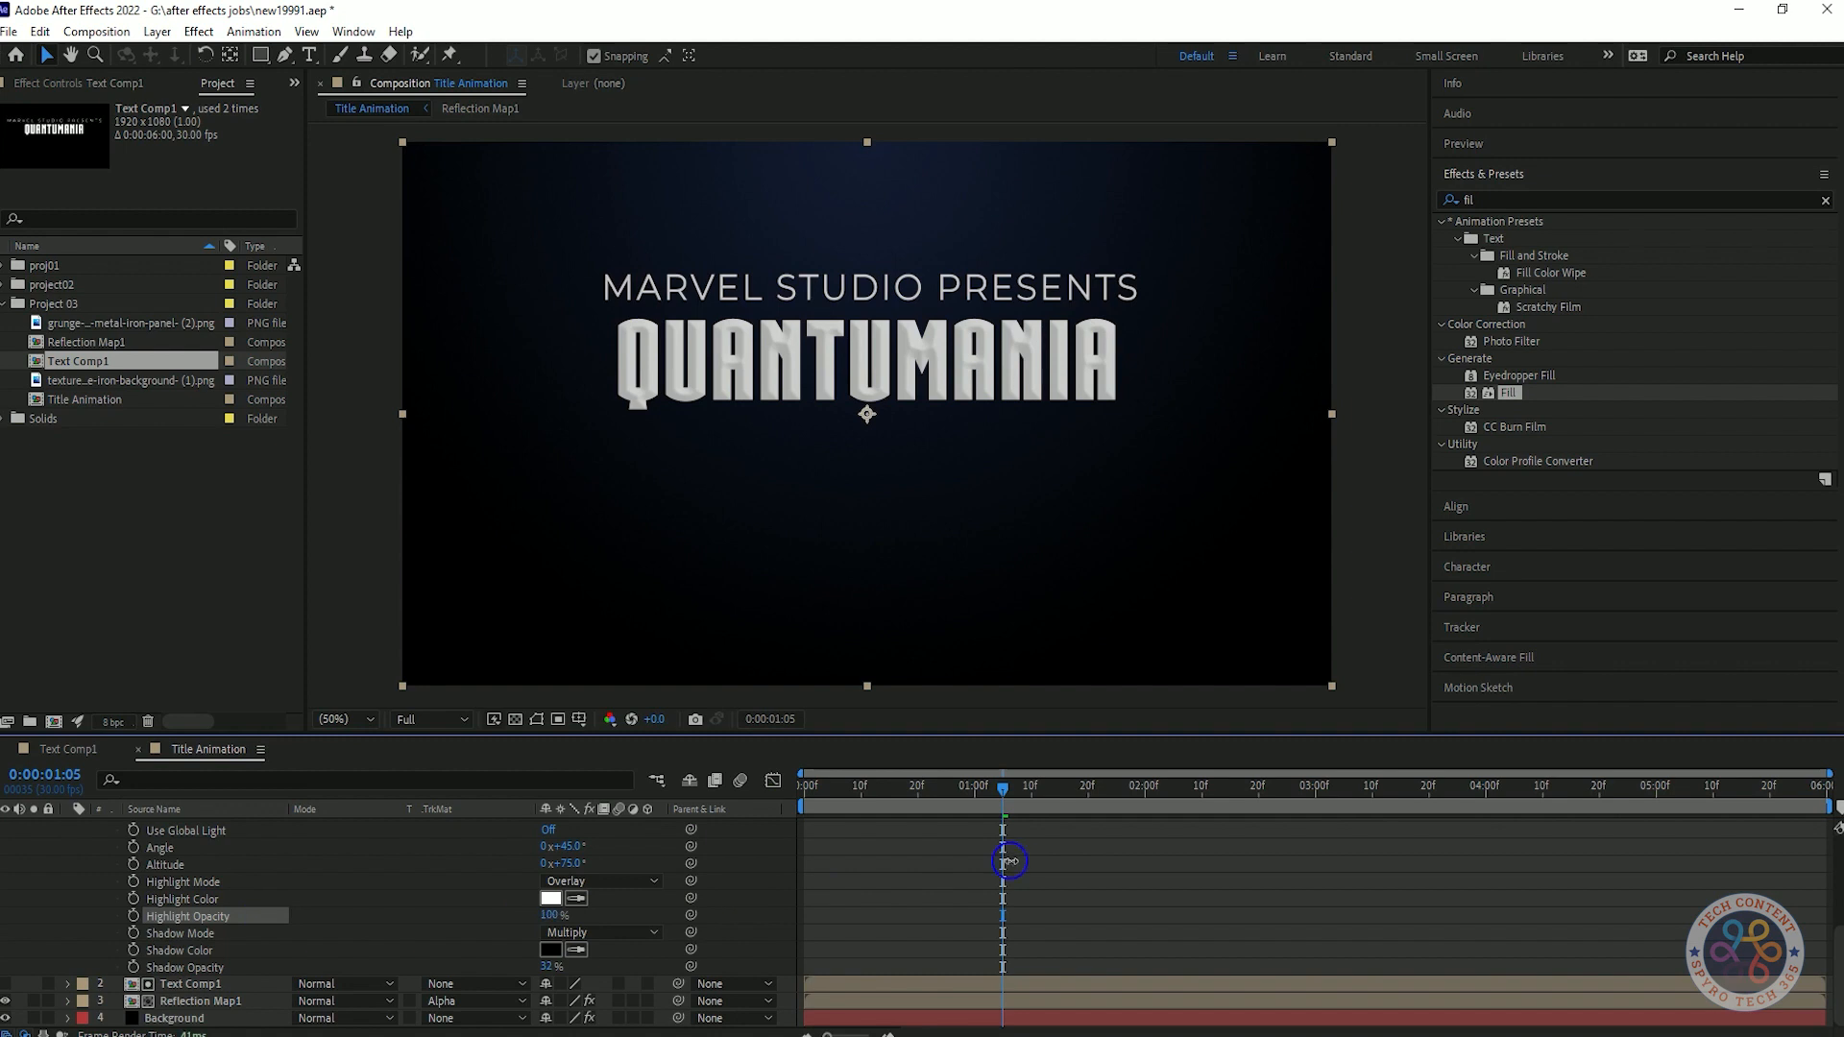
Try other blend modes for the bevel's shadow and highlight, going back to Multiply and Overlay.
click(648, 933)
click(768, 937)
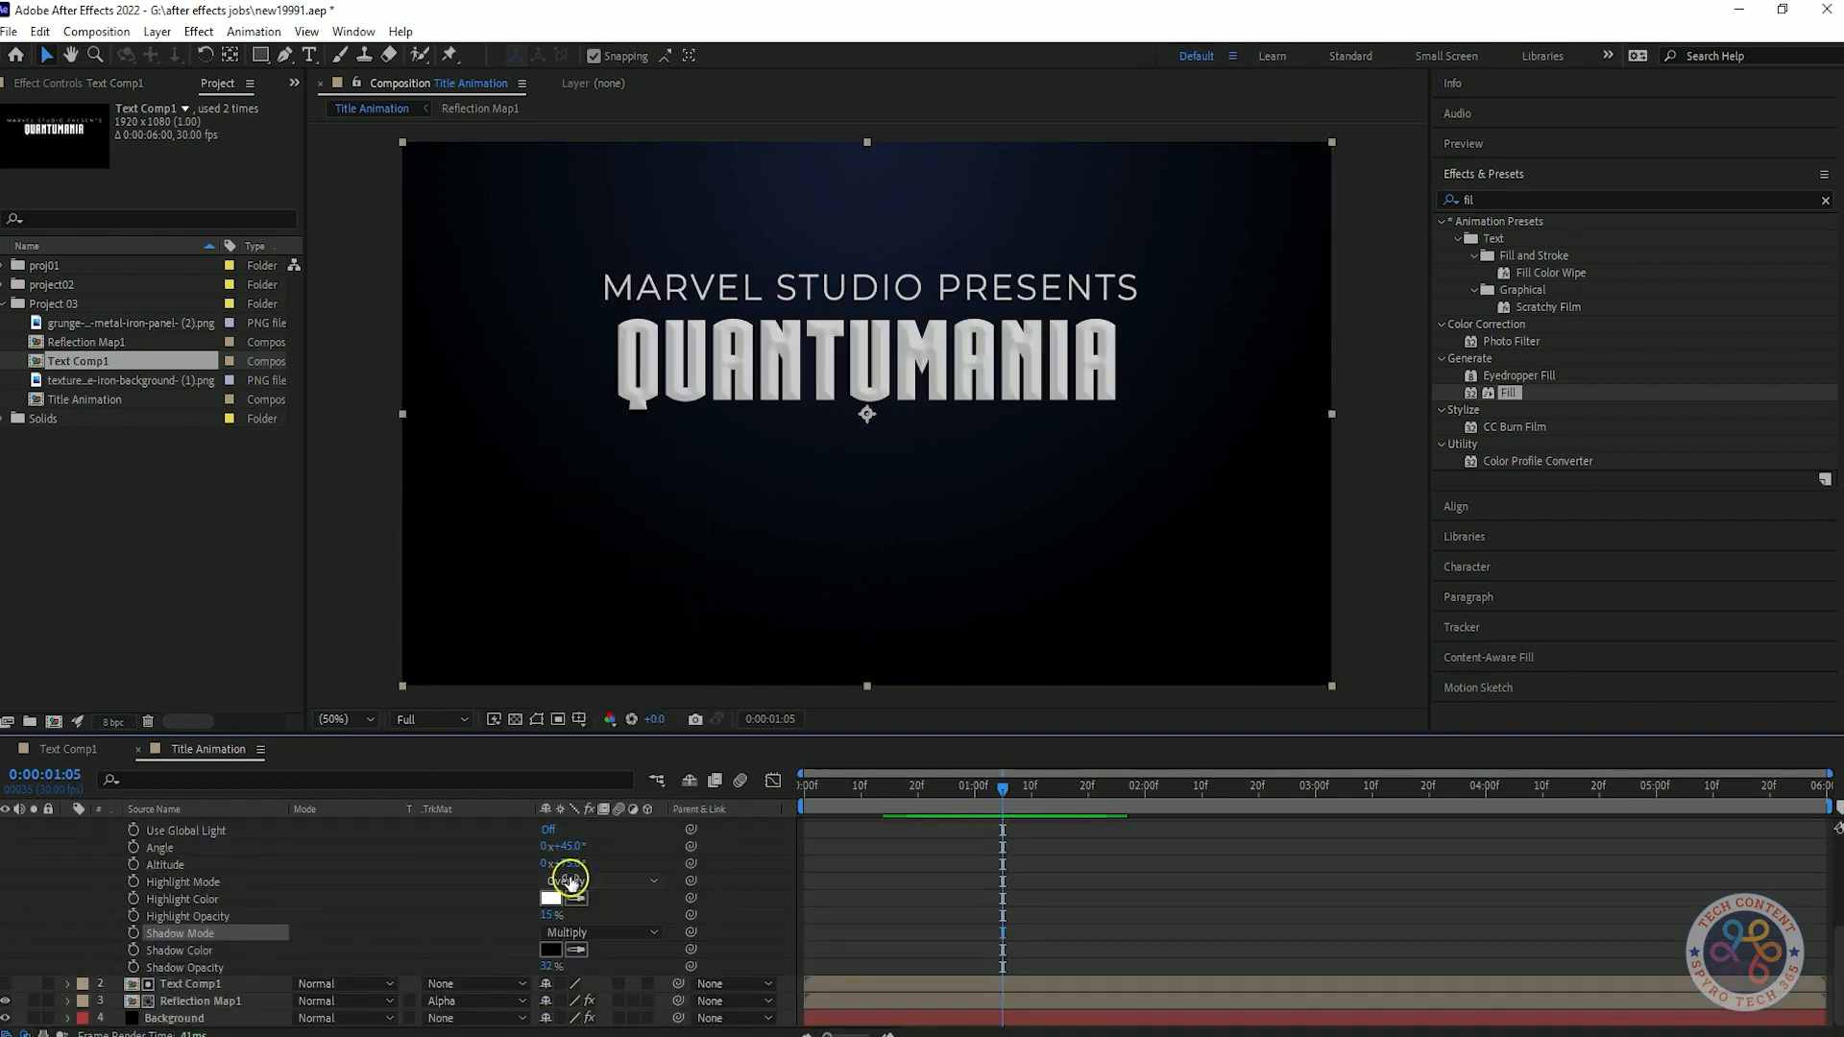
click(652, 877)
click(596, 453)
click(654, 881)
click(608, 877)
click(617, 312)
click(653, 881)
click(597, 527)
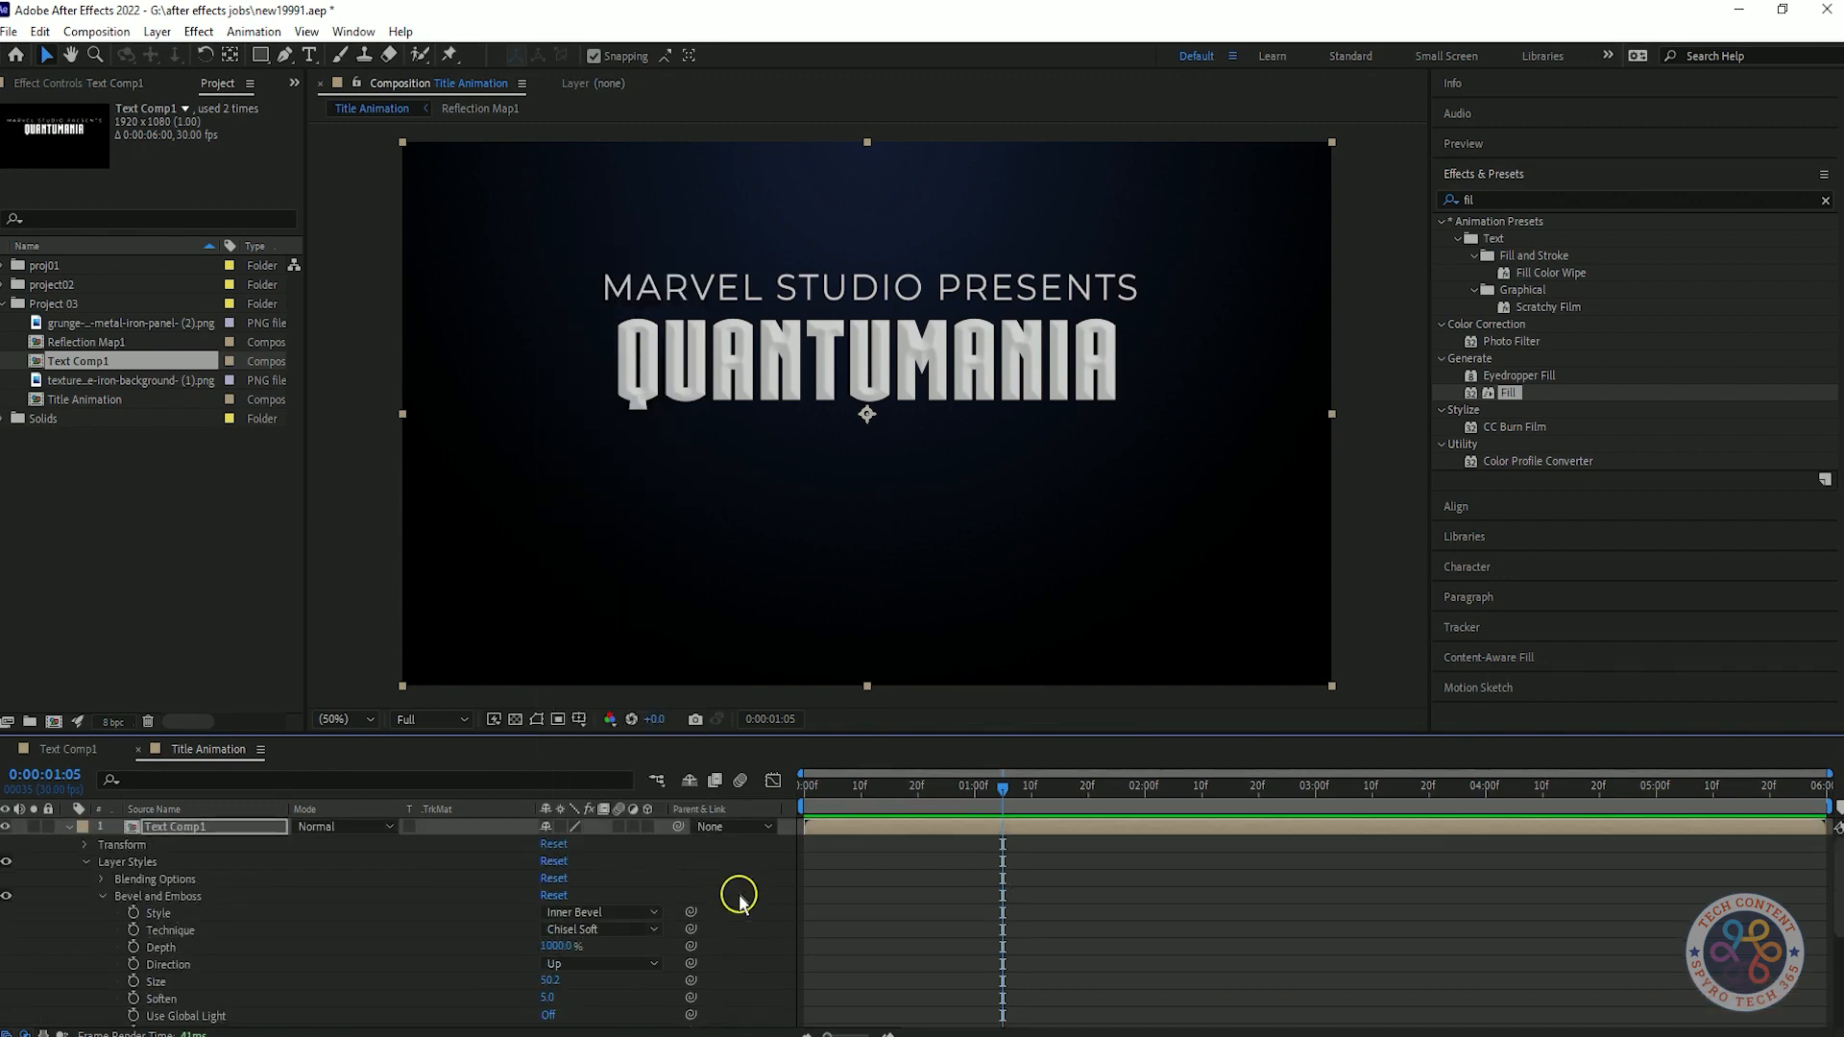
Try the Add blending mode on the top Text Comp1 layer, collapse the layer and return it to Normal.
scroll(728, 869, up, 4)
click(365, 827)
click(454, 377)
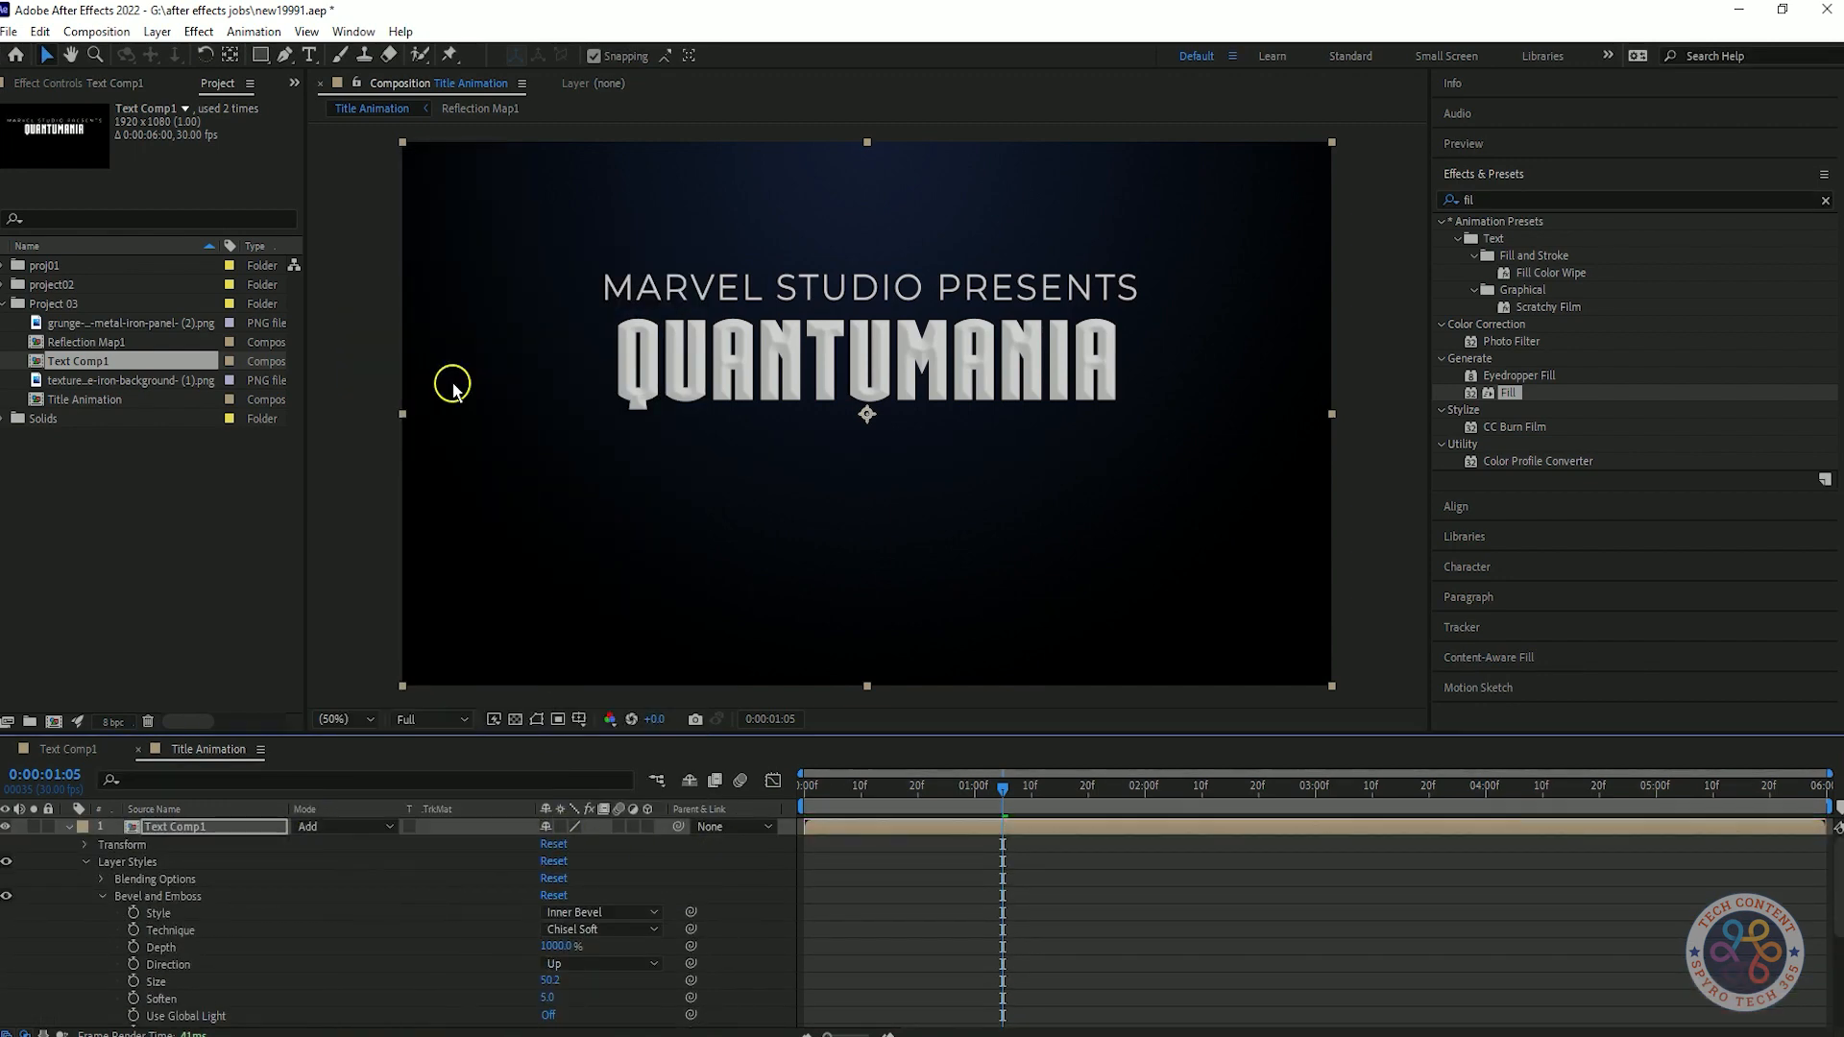
click(75, 828)
click(341, 827)
click(403, 156)
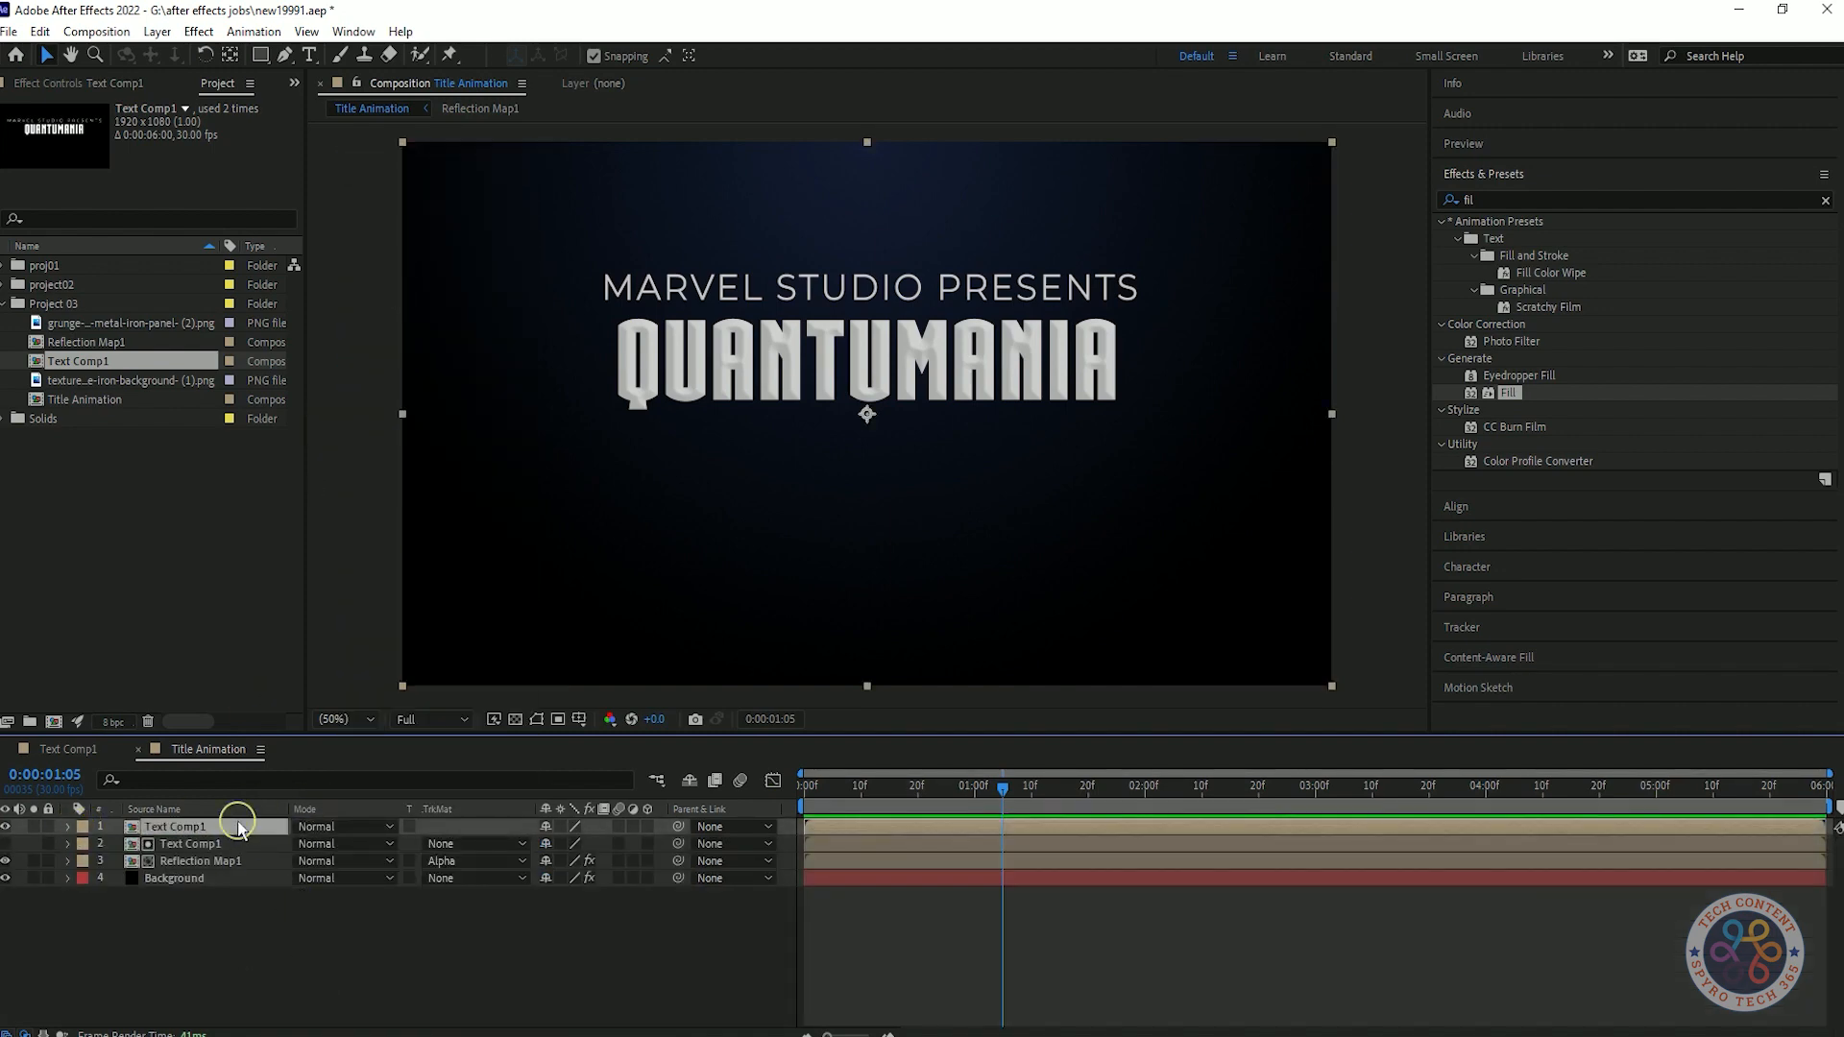
Pre-compose the top Text Comp1 layer as "Text Comp1 _bevel & emboss", moving all attributes into the new composition.
key(ctrl+shift+c)
key(BackSpace)
key(BackSpace)
key(BackSpace)
key(BackSpace)
key(BackSpace)
key(BackSpace)
text(_be)
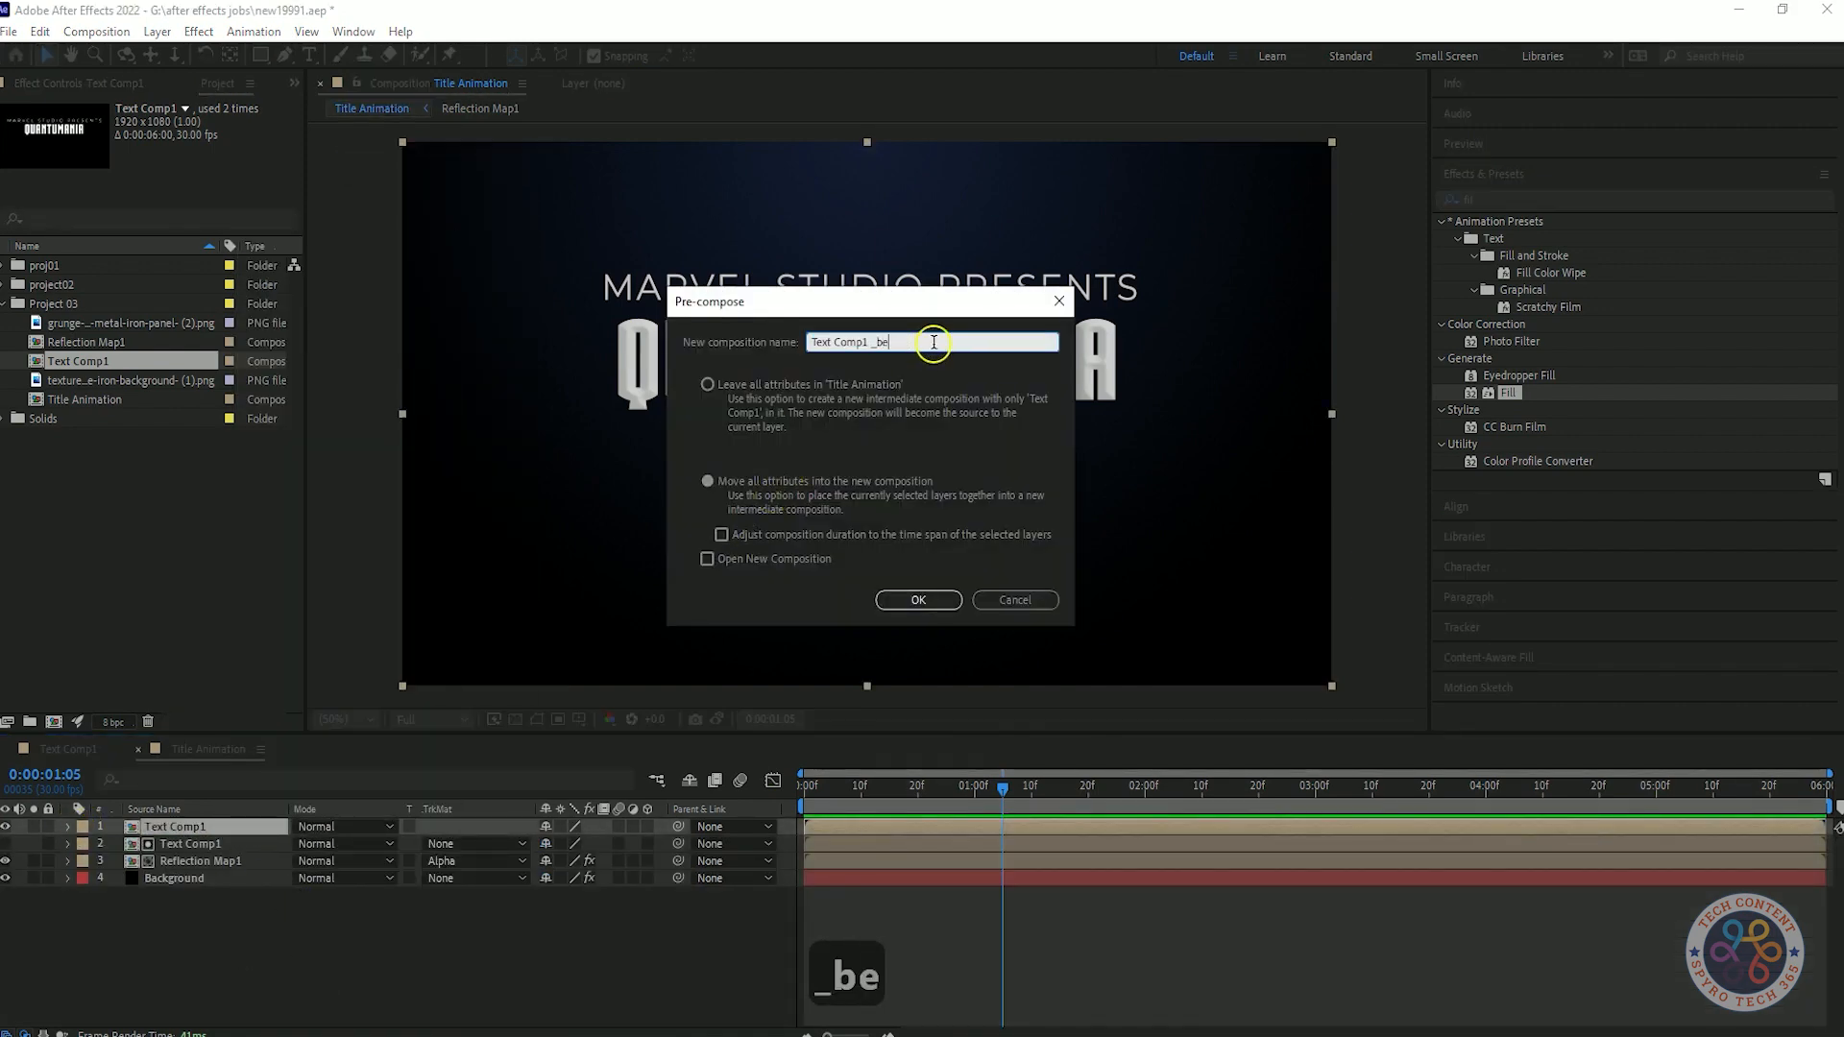
text(vel & emboss)
click(919, 599)
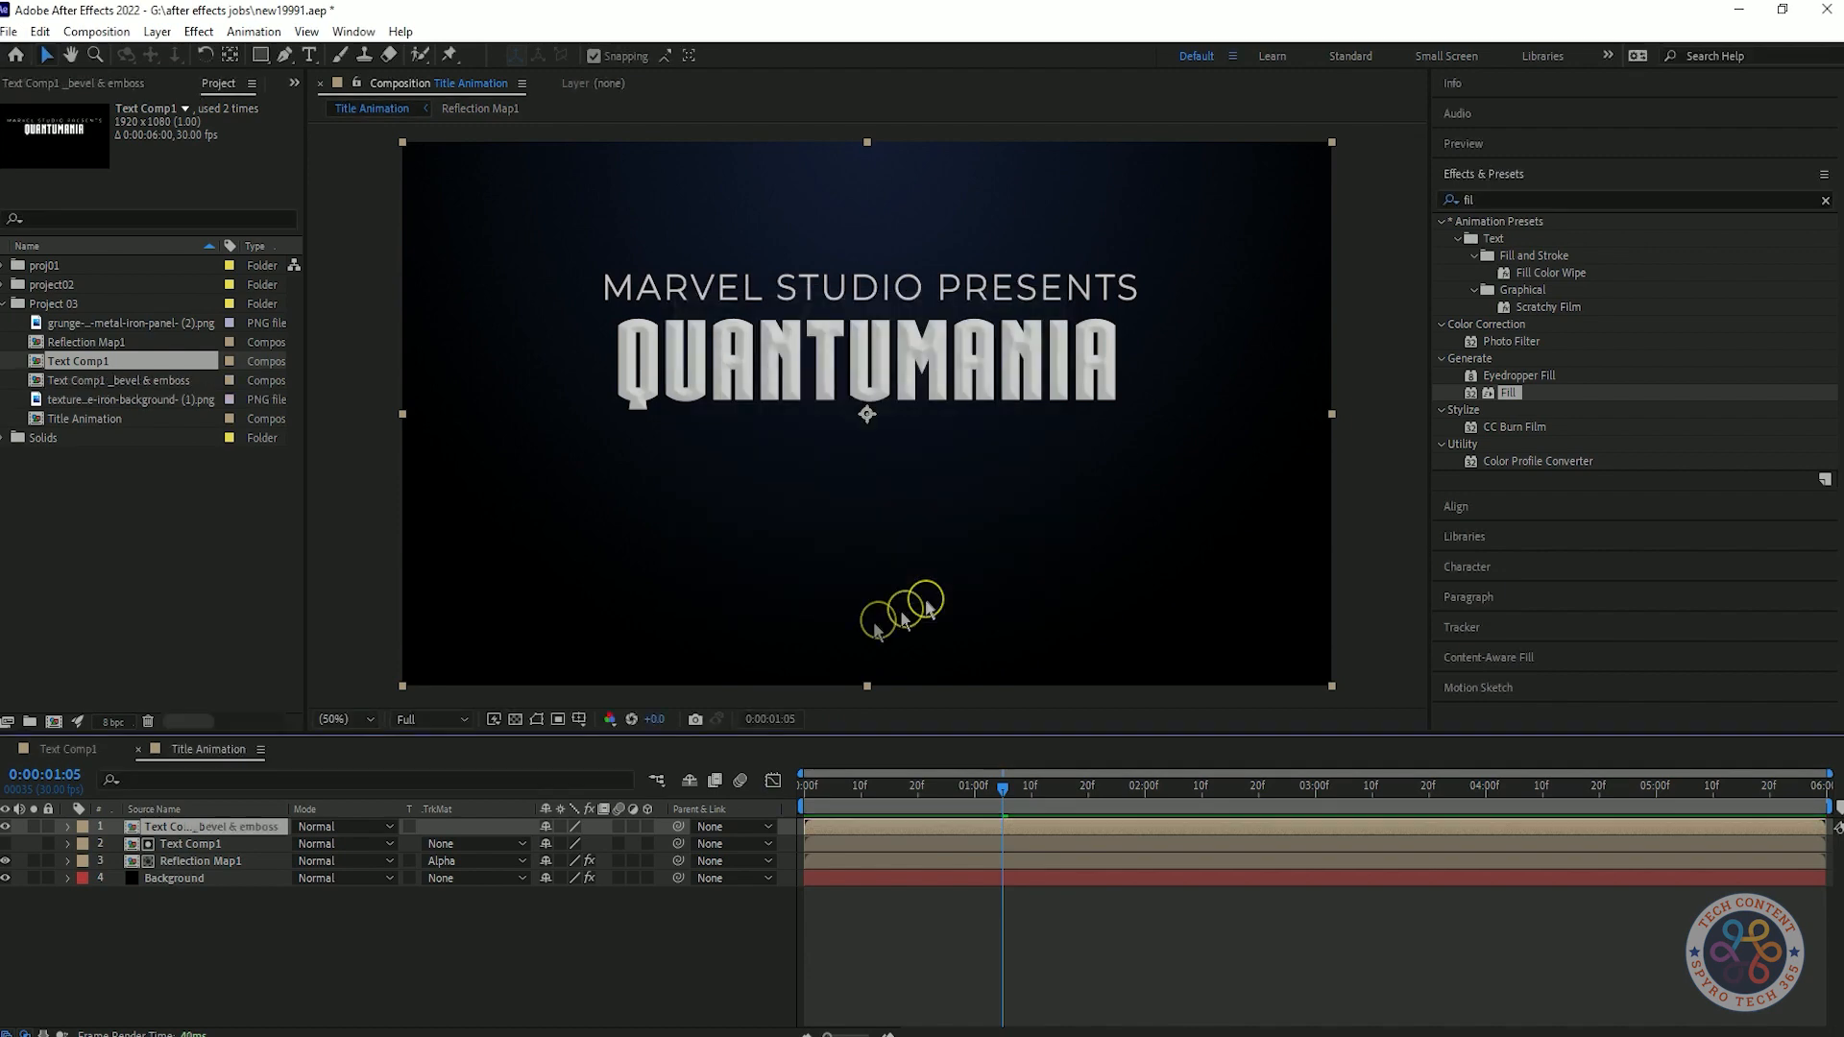
Set the blending mode of the bevel & emboss layer to Add.
click(365, 827)
click(428, 383)
click(439, 1002)
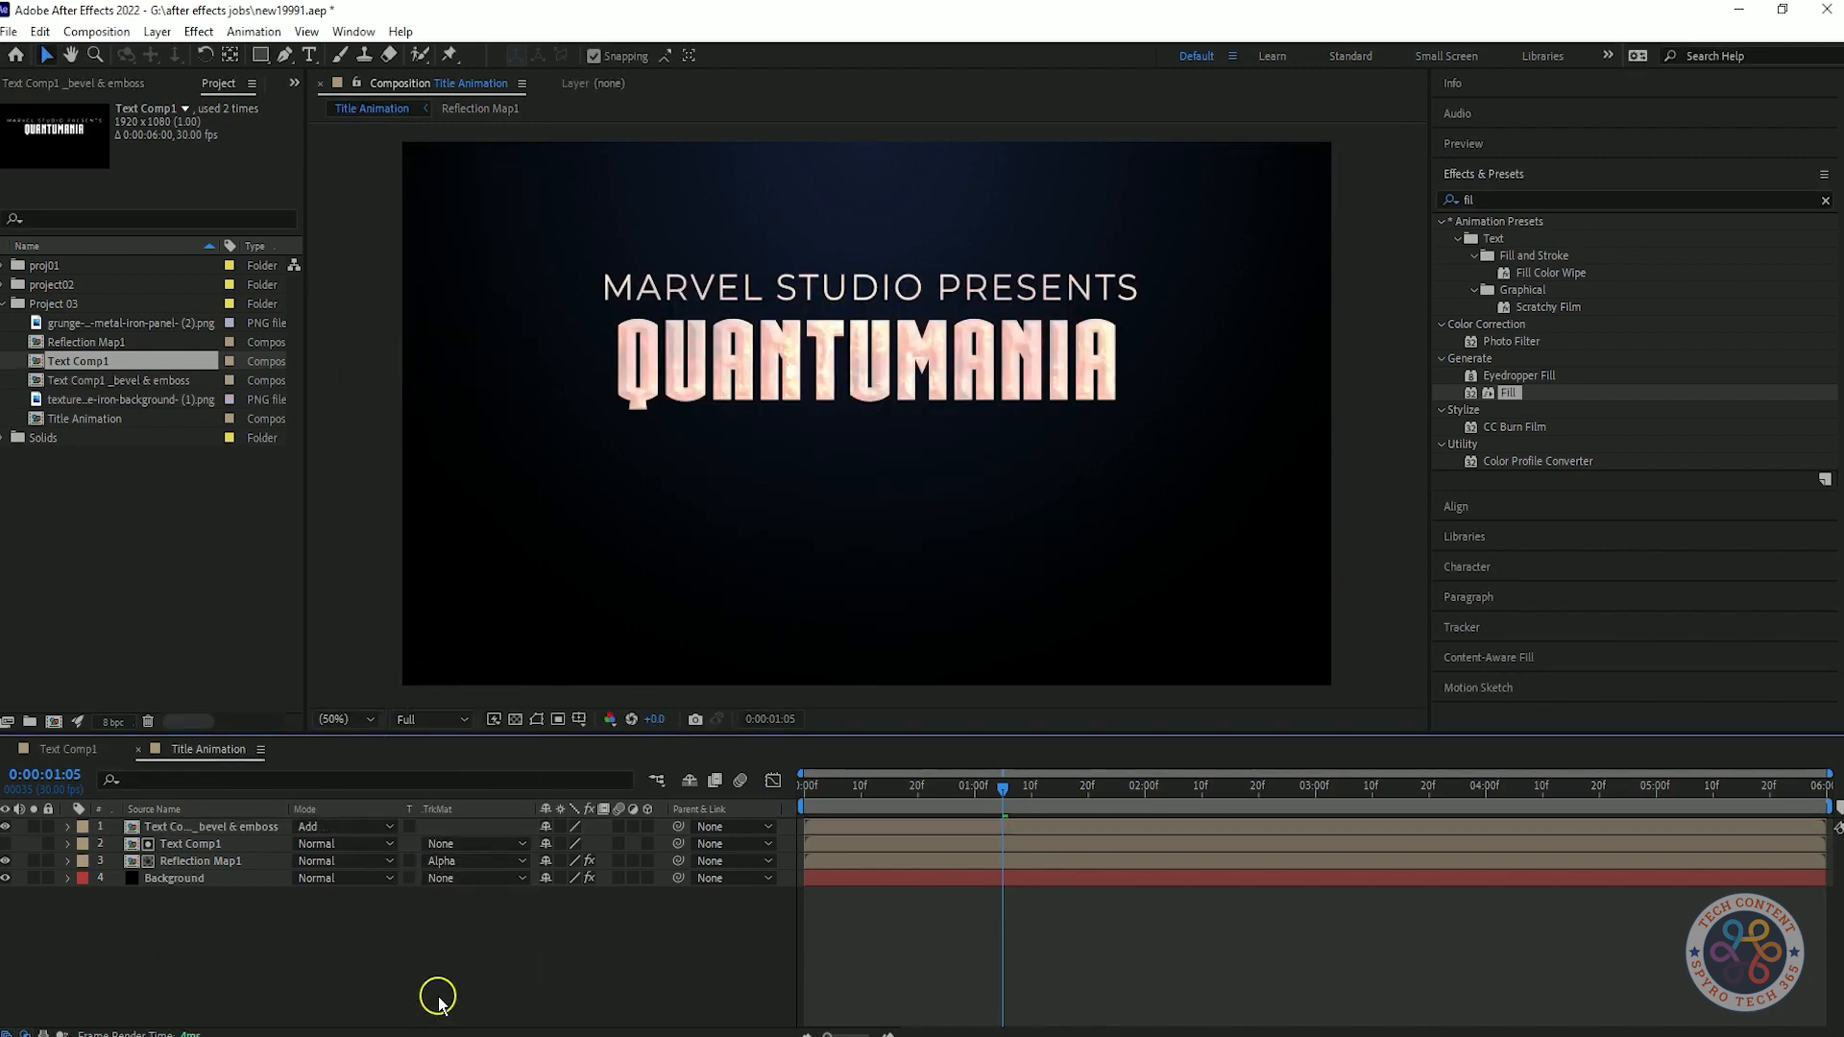
Open the bevel & emboss composition, find the Fill effect and apply it to its Text Comp1 layer.
click(1603, 199)
key(BackSpace)
key(BackSpace)
key(BackSpace)
key(BackSpace)
key(BackSpace)
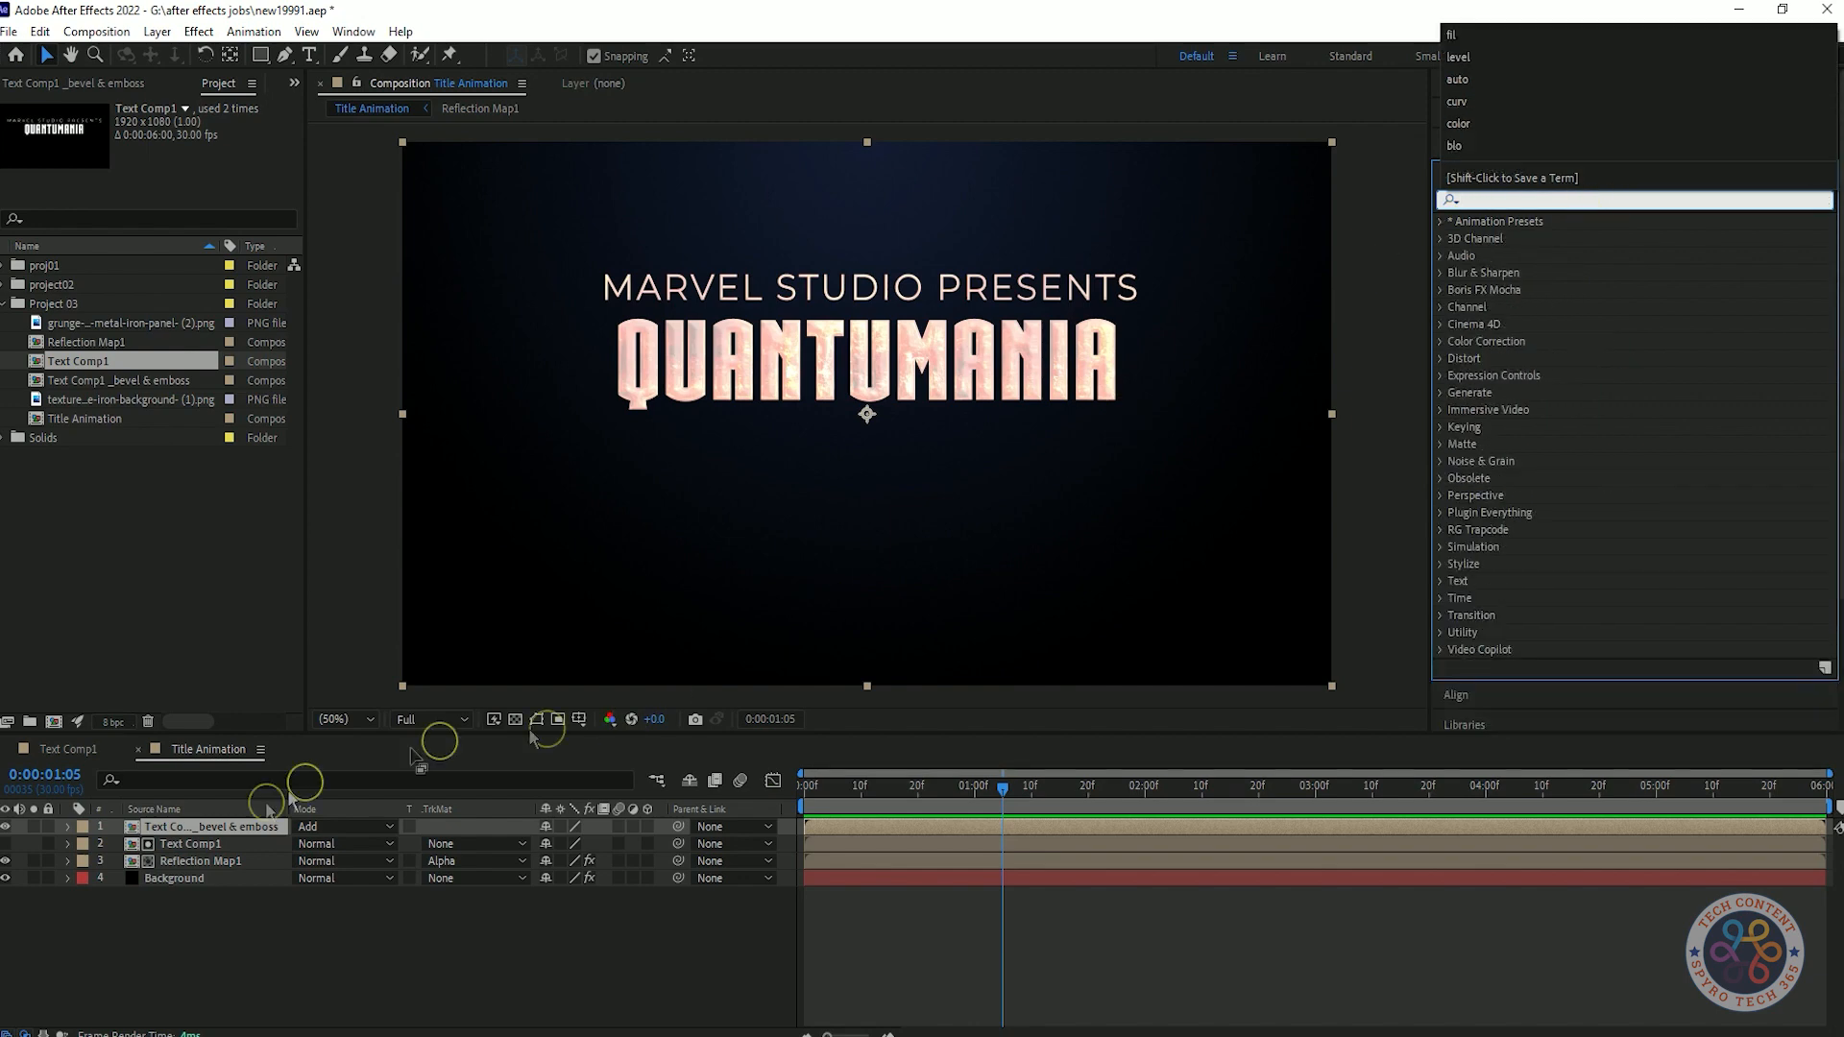
double_click(234, 826)
click(1526, 198)
text(fill)
drag(1508, 324, 181, 830)
Change the Fill colour on Text Comp1 from red to a neutral grey.
click(174, 178)
drag(48, 533, 32, 430)
click(332, 423)
click(332, 446)
click(332, 521)
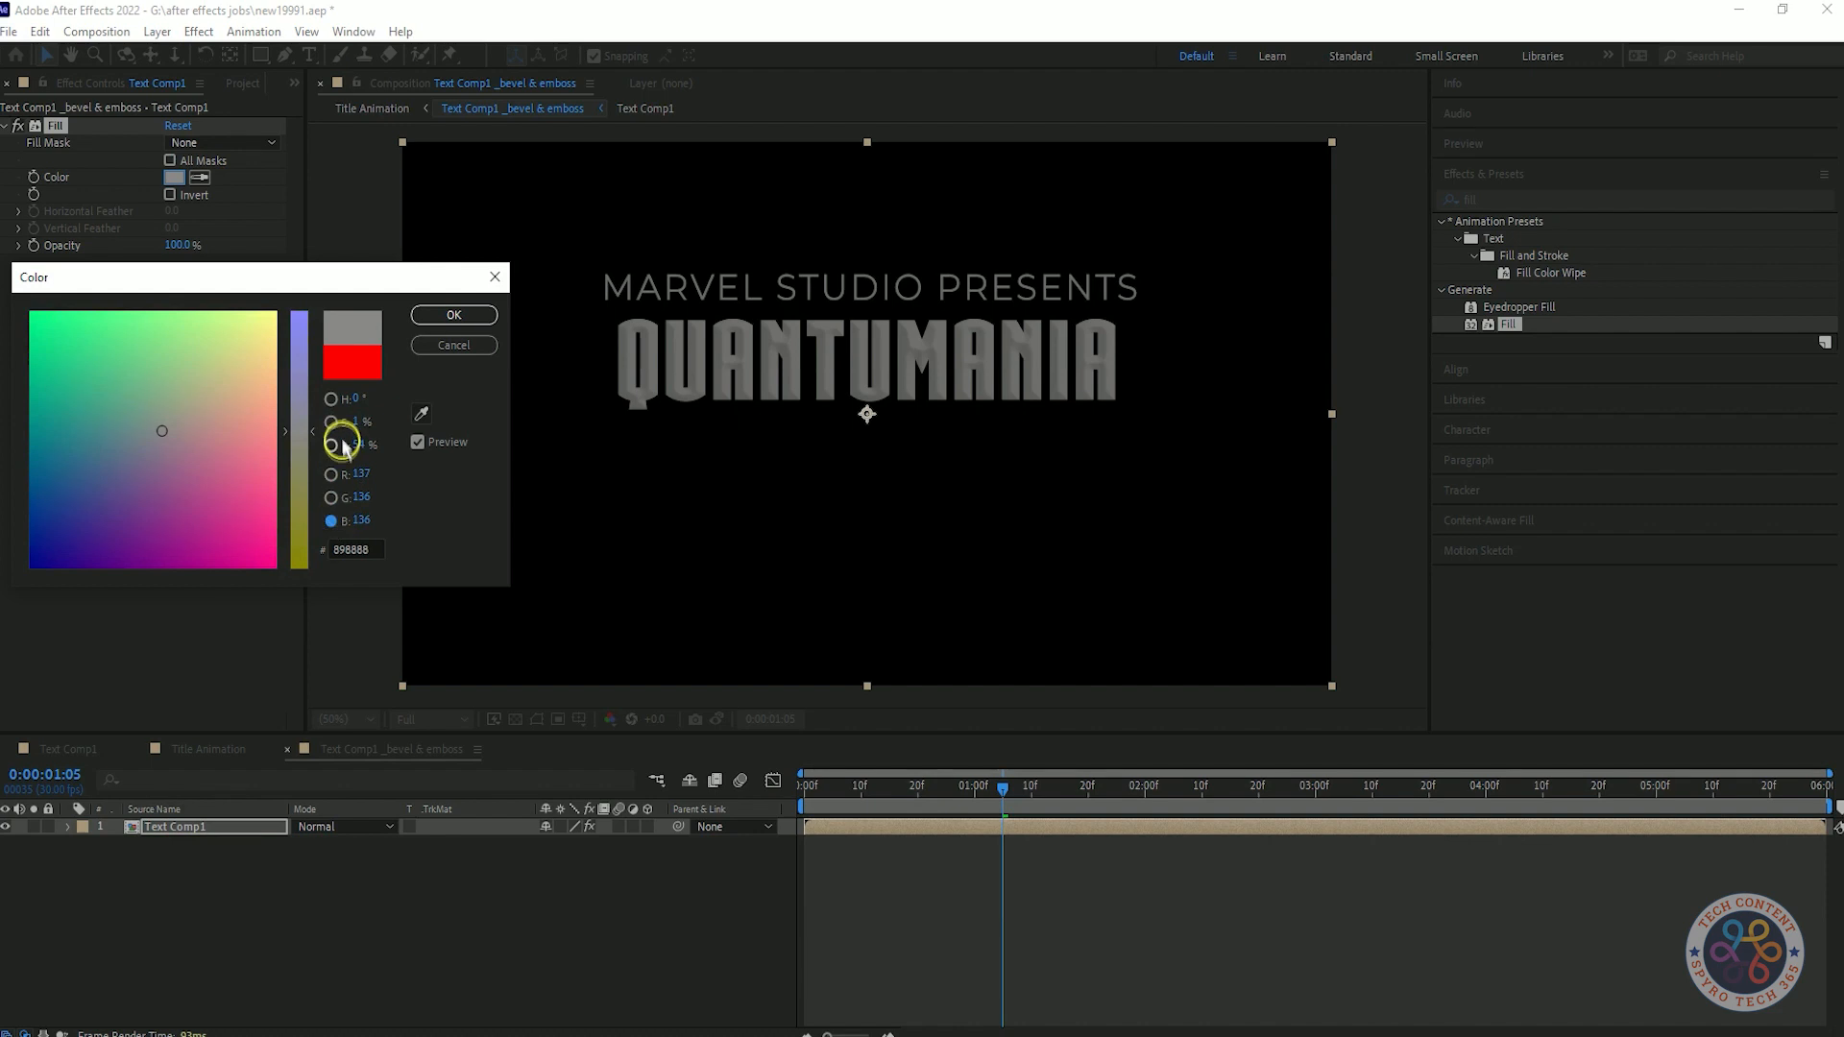
click(332, 422)
drag(135, 441, 74, 444)
click(453, 315)
click(170, 195)
Return to the Title Animation composition and close the Text Comp1 timeline.
click(206, 749)
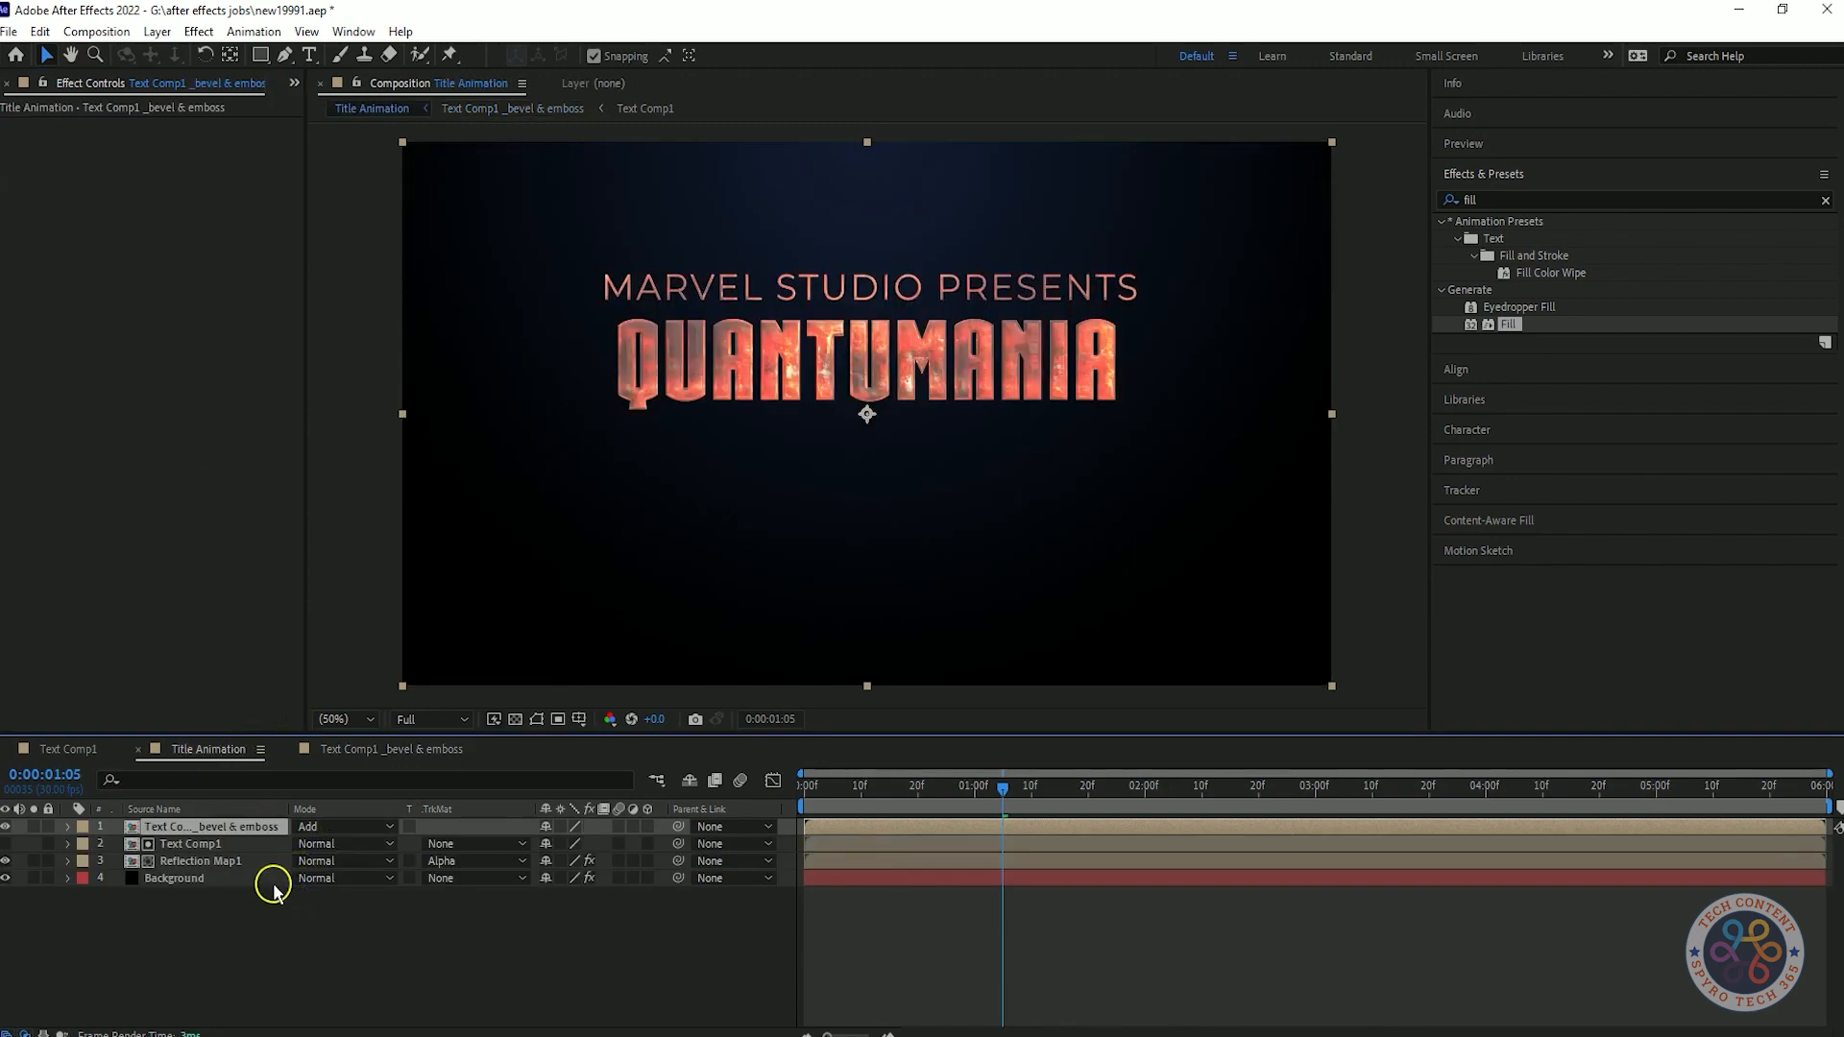
click(67, 749)
click(7, 749)
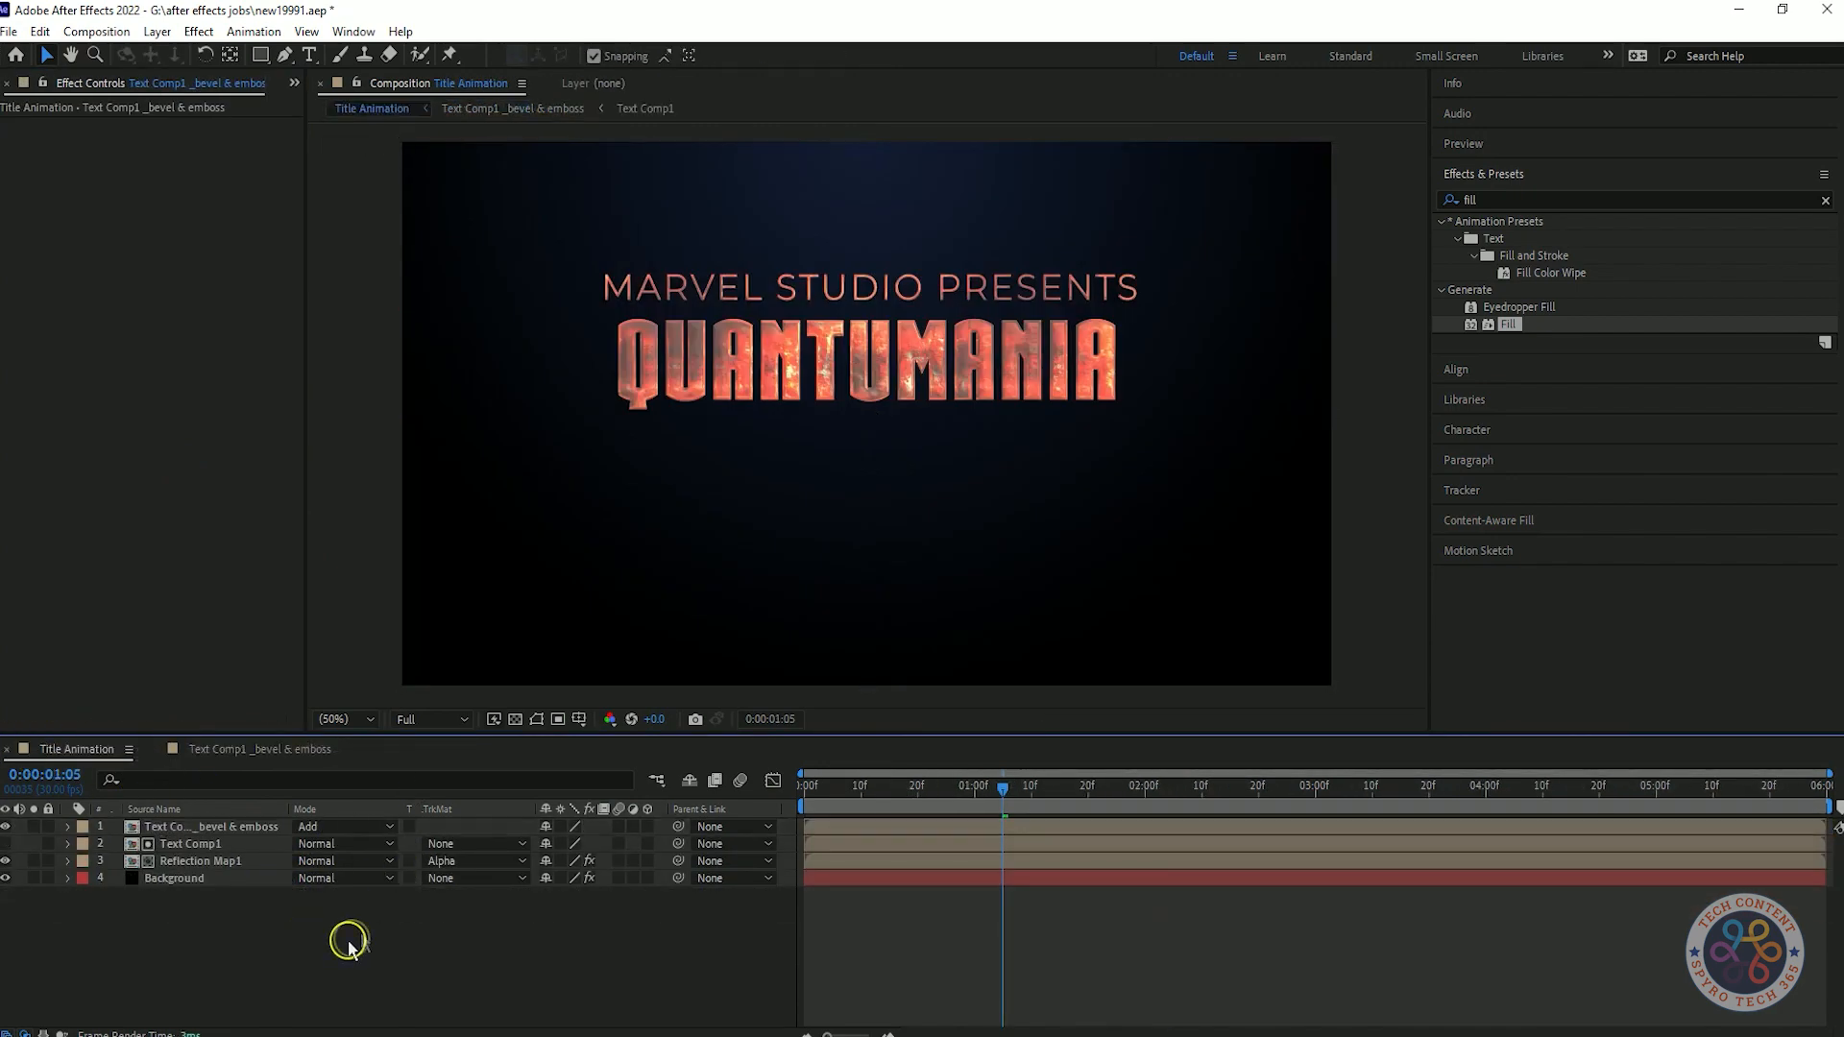
Apply Curves to the bevel & emboss layer and shape a gentle S-curve with lowered shadows and raised highlights.
click(1556, 200)
text(curv)
drag(1518, 290, 113, 392)
mouse_move(180, 283)
mouse_down()
mouse_move(249, 361)
mouse_move(172, 300)
mouse_up()
key(ctrl+z)
key(ctrl+z)
key(ctrl+shift+z)
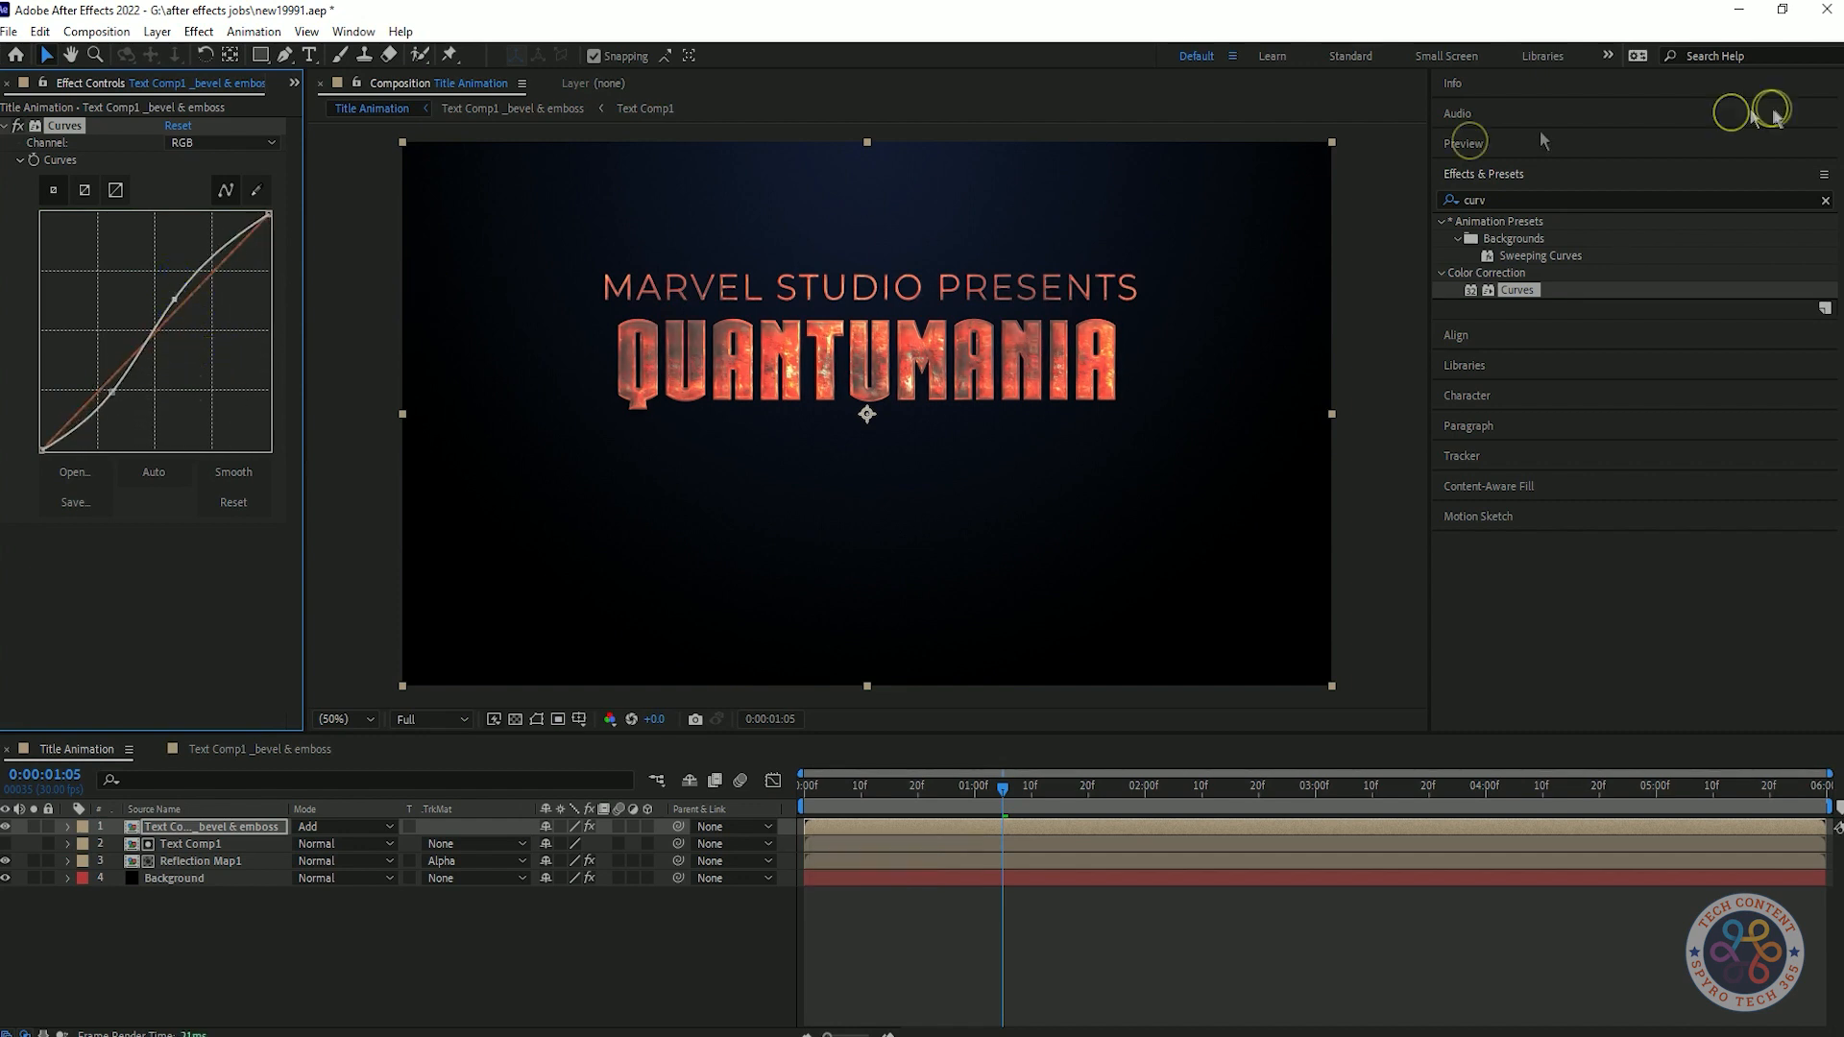
Apply another Curves effect, reshape its curve with two point adjustments, and save the project.
double_click(1518, 290)
drag(158, 538, 171, 564)
drag(194, 533, 142, 586)
key(ctrl+s)
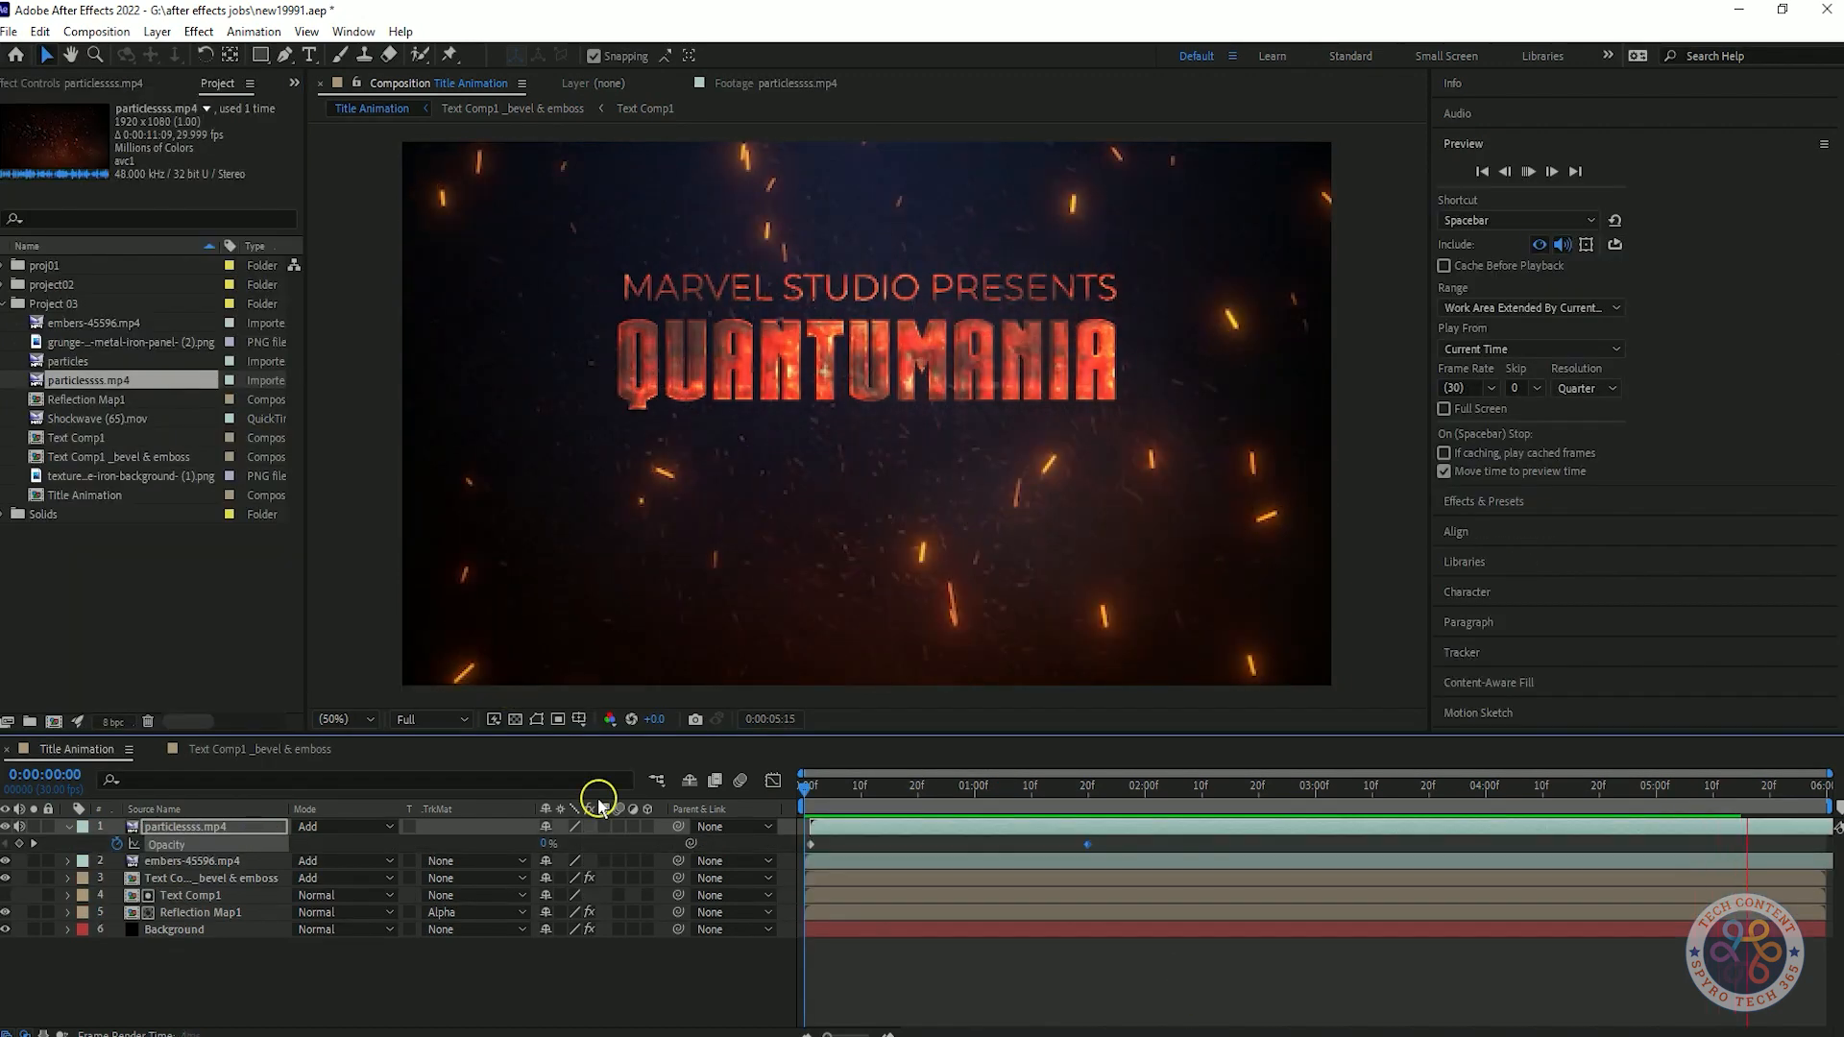
Set the Audio Levels of the particlessss.mp4 layer to -192 dB and preview the composition from the start.
key(Delete)
key(ctrl+z)
click(67, 826)
click(86, 861)
key(Home)
key(space)
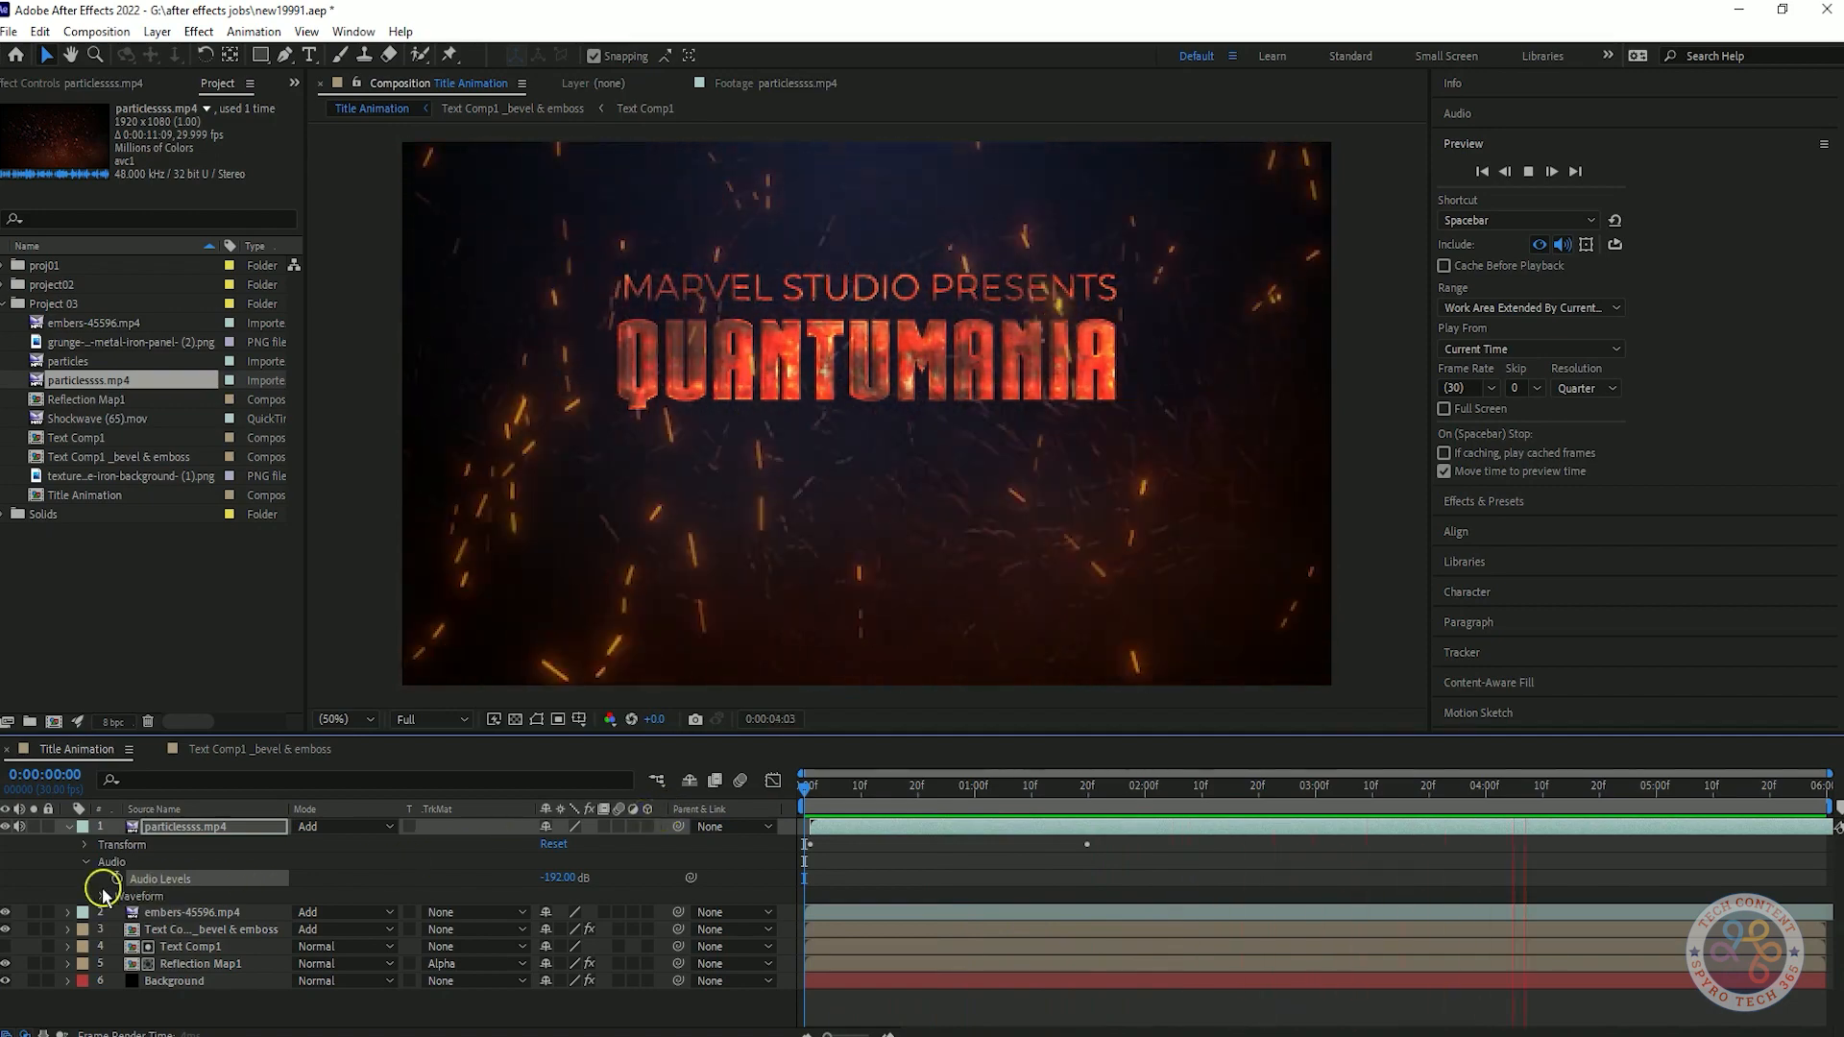
click(100, 897)
click(67, 826)
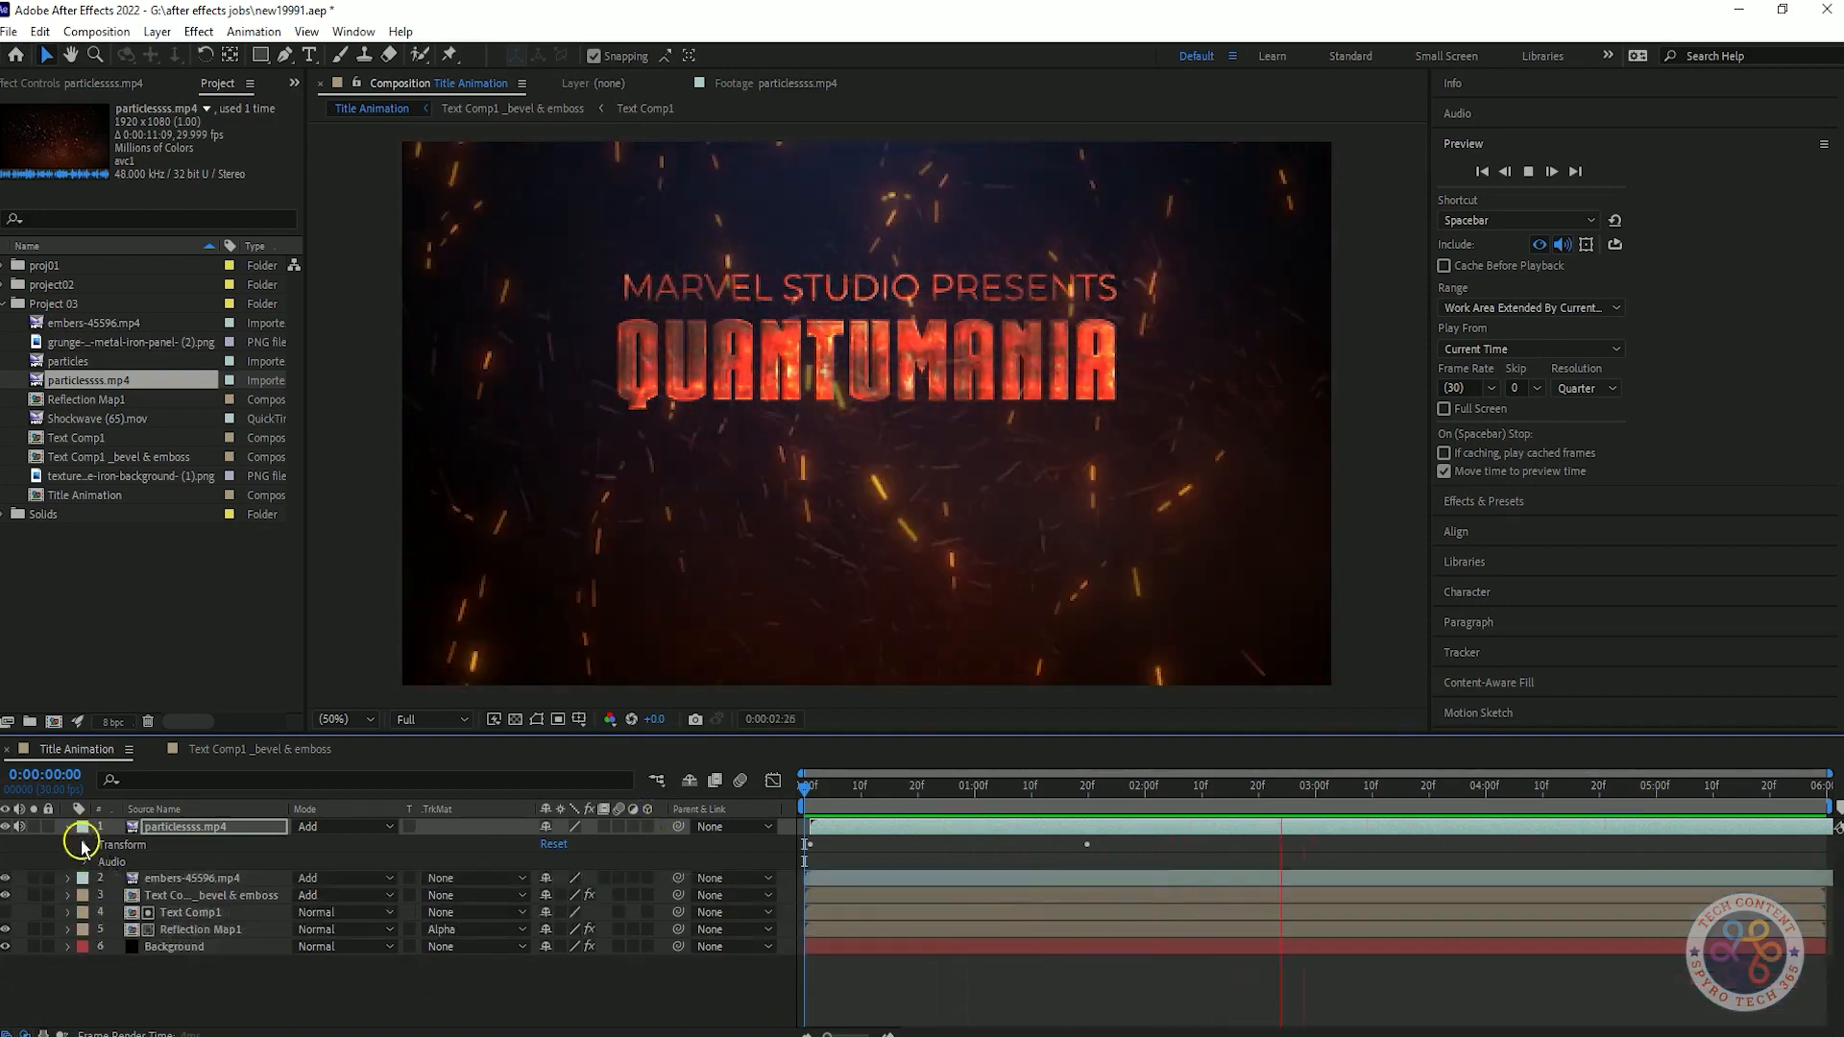
key(space)
Set the particlessss.mp4 layer's opacity at its second keyframe to 65% and preview the animation.
key(t)
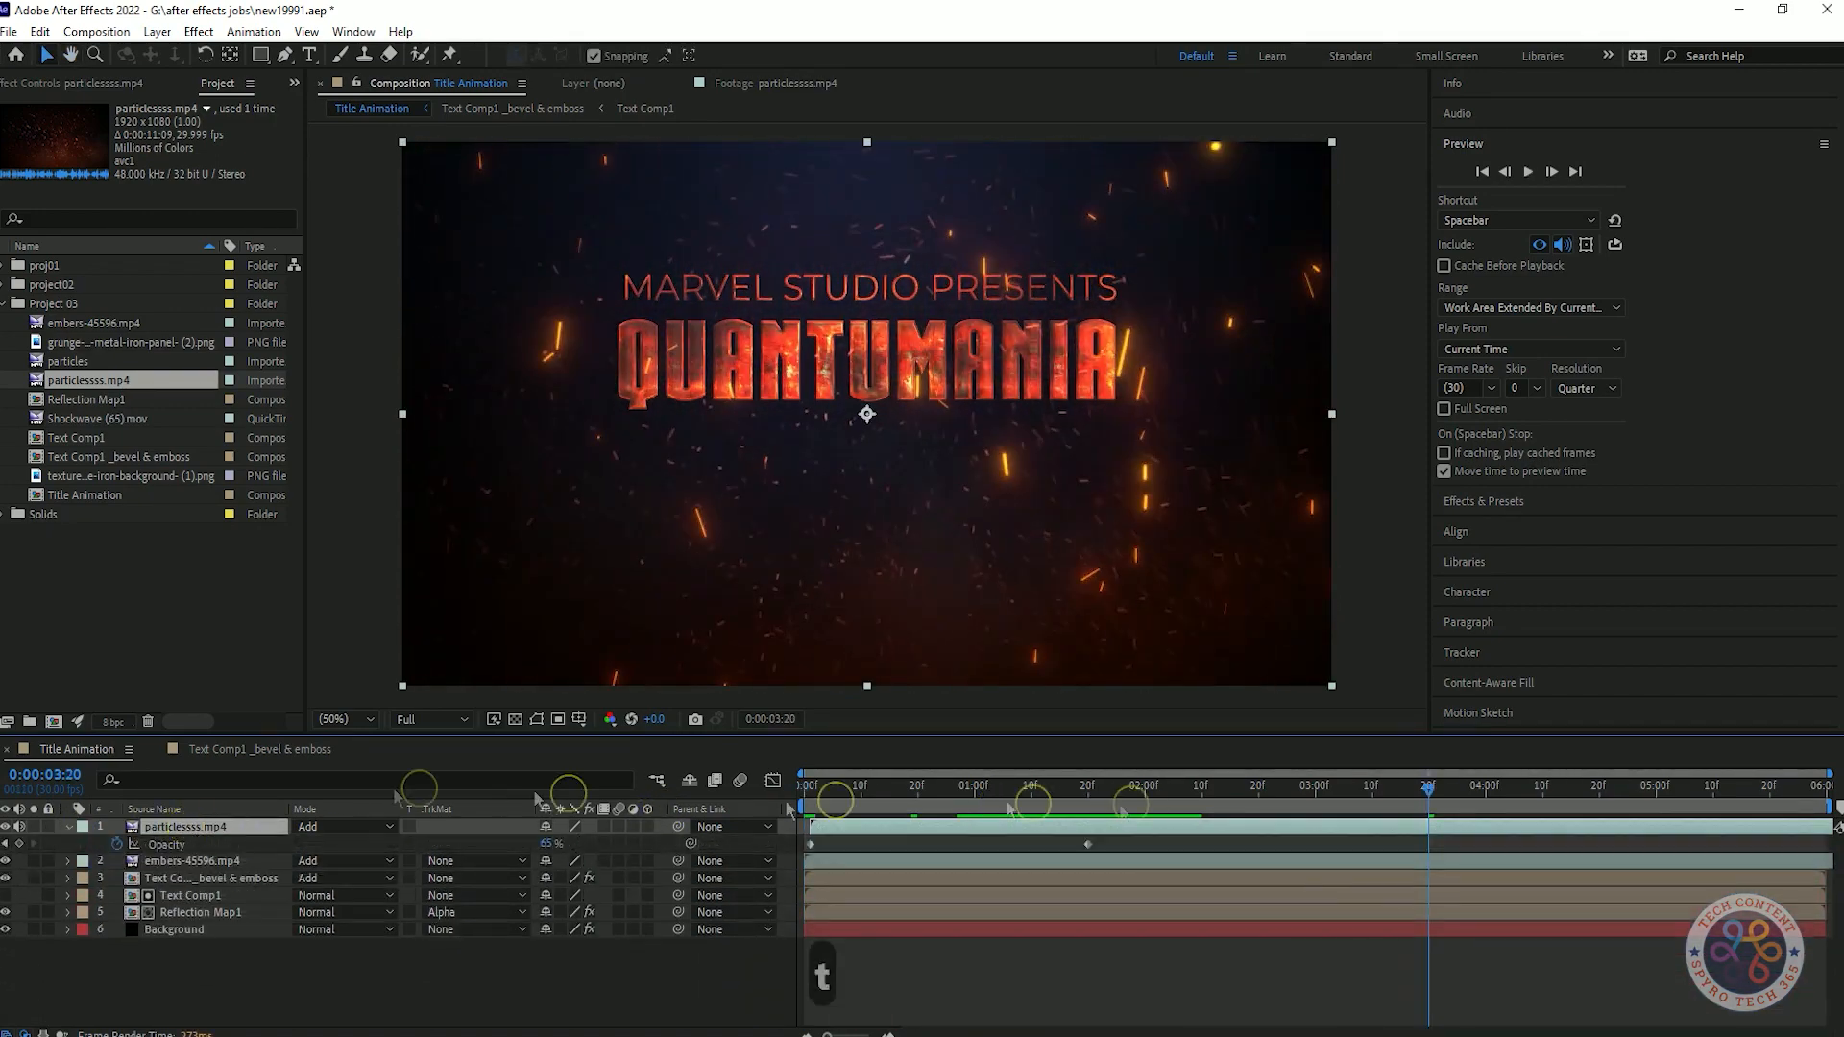
click(7, 843)
mouse_move(550, 844)
mouse_down()
mouse_move(671, 844)
mouse_move(556, 847)
mouse_up()
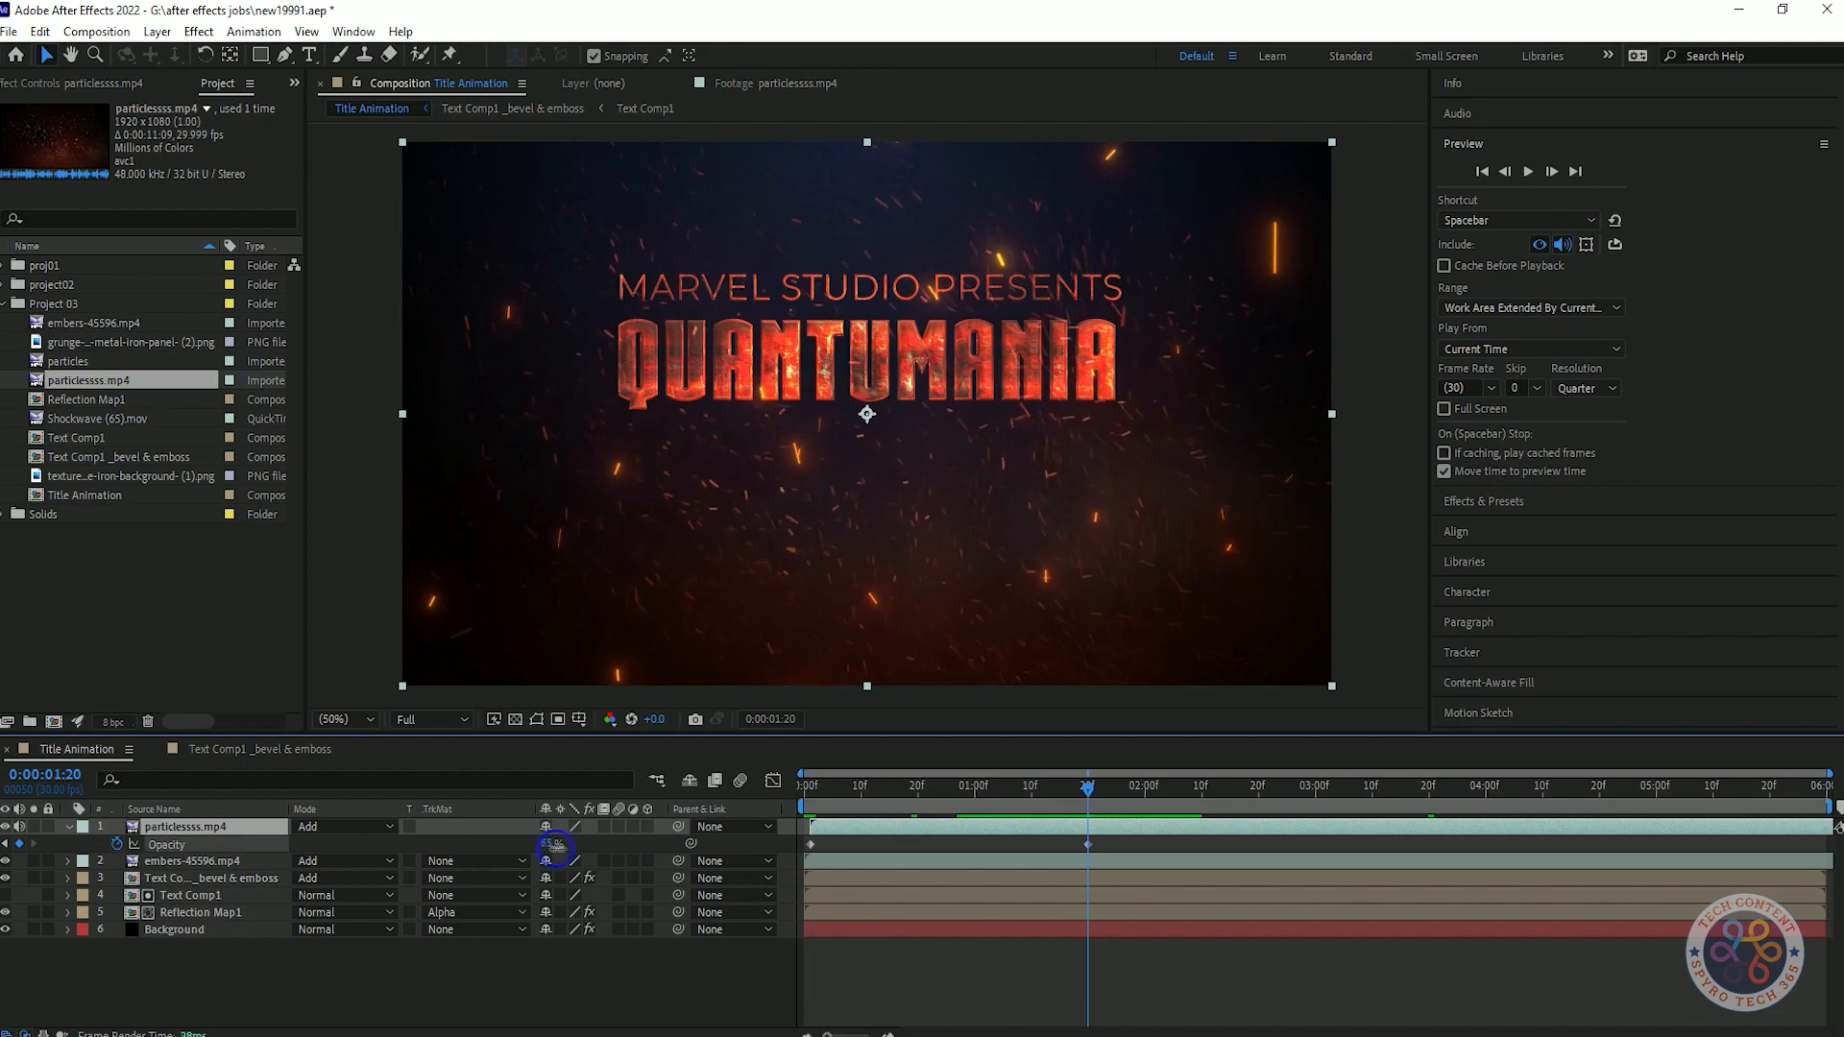
key(space)
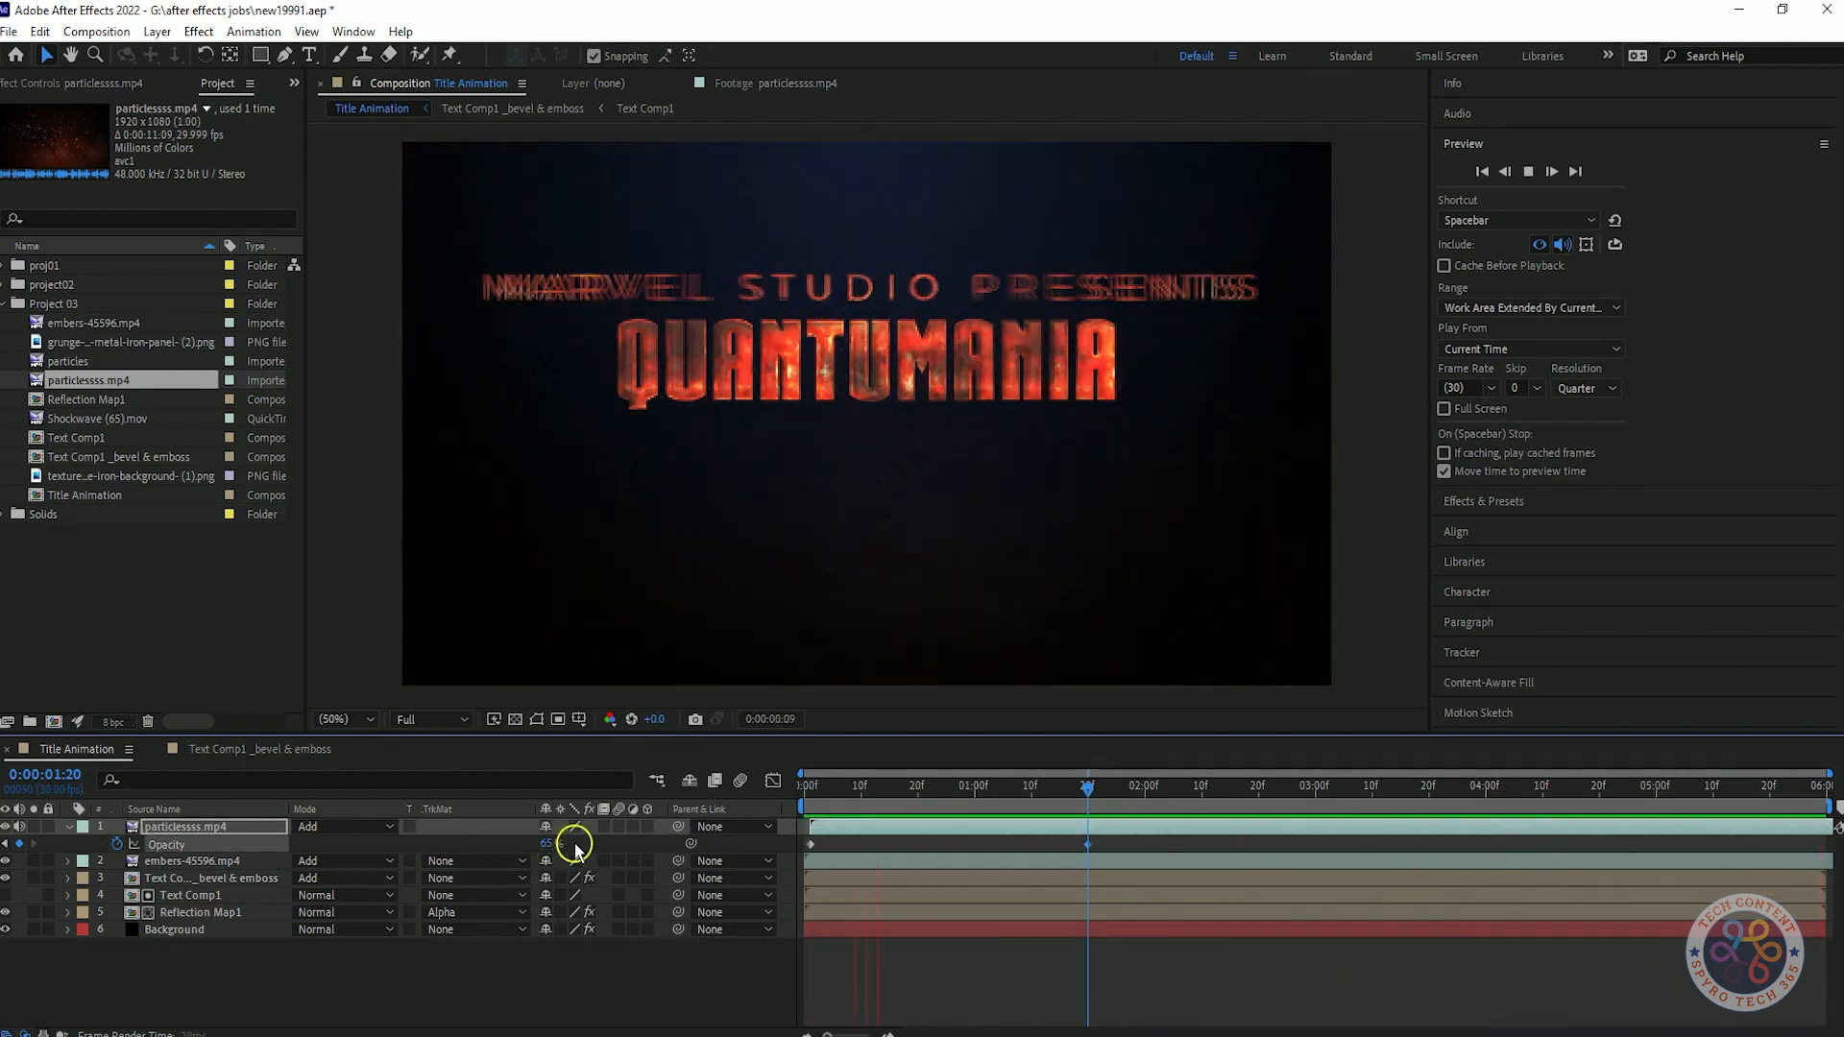
key(space)
Reveal the embers-45596.mp4 layer's opacity and slow the layer down by increasing its Time Stretch factor.
click(193, 863)
key(t)
right_click(193, 863)
mouse_move(327, 377)
click(493, 439)
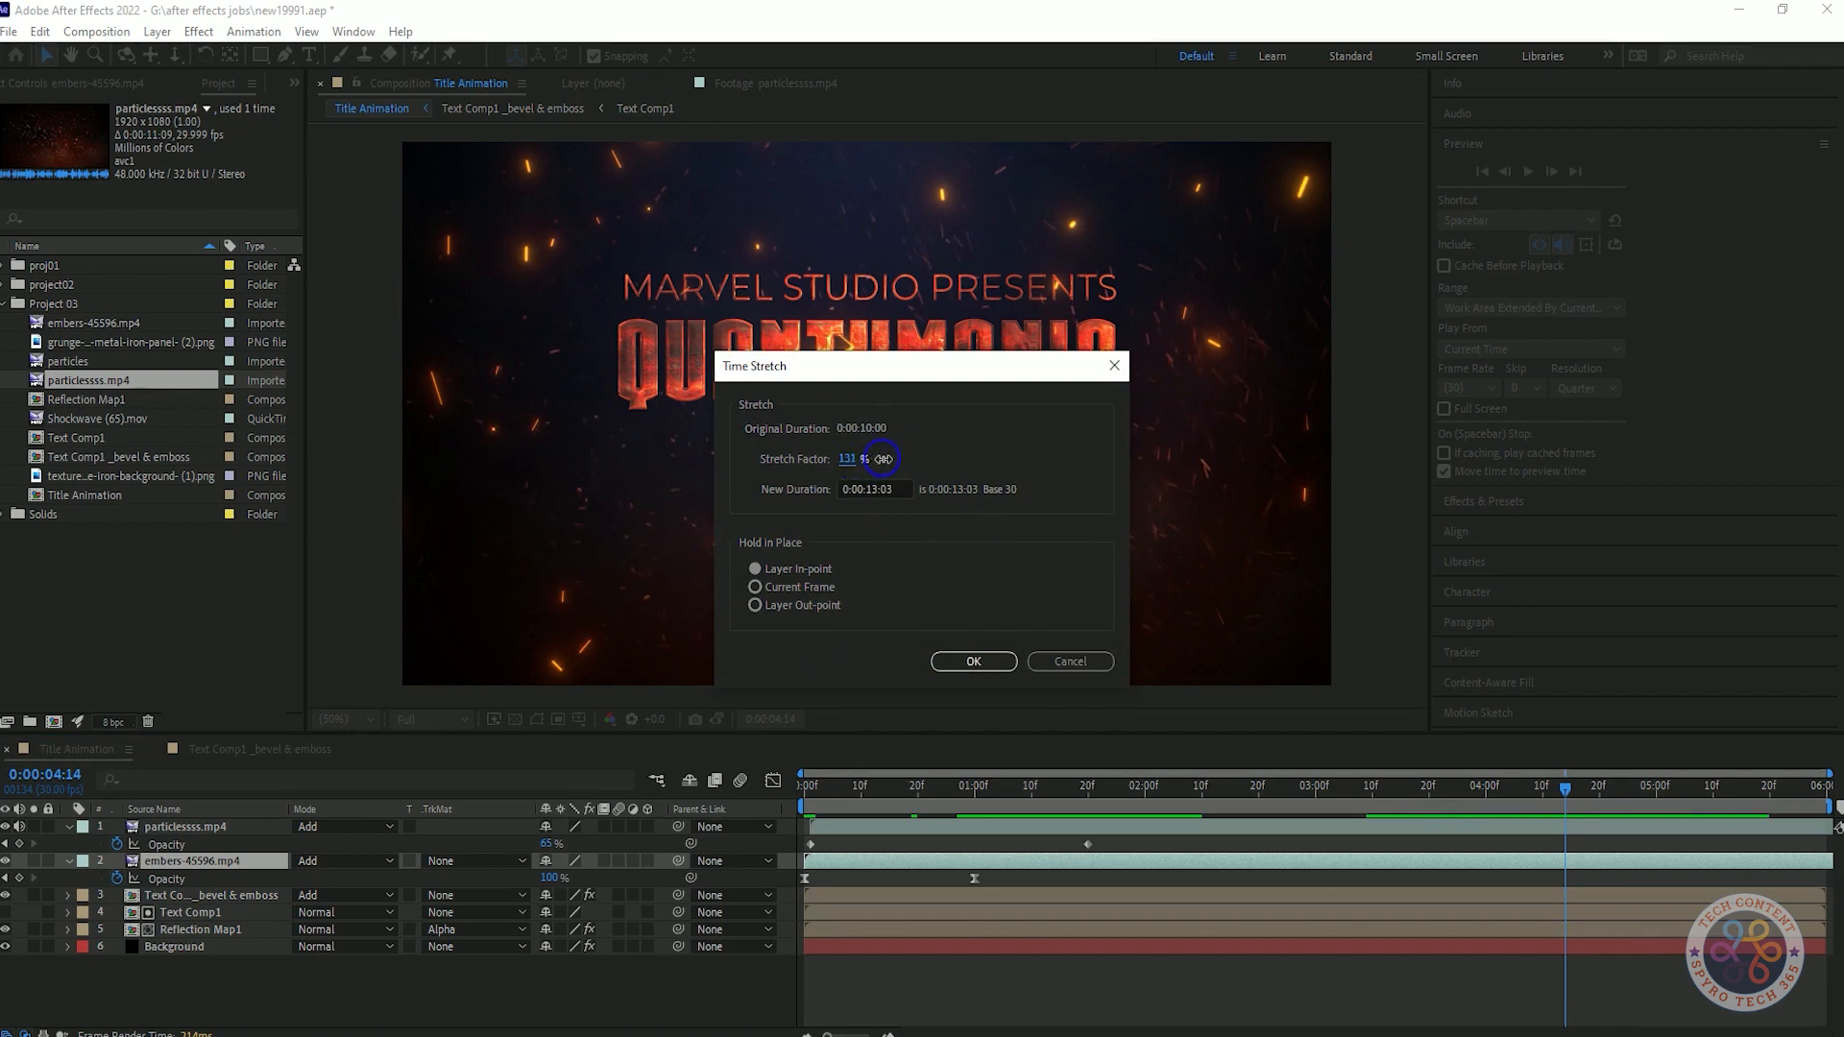
click(982, 668)
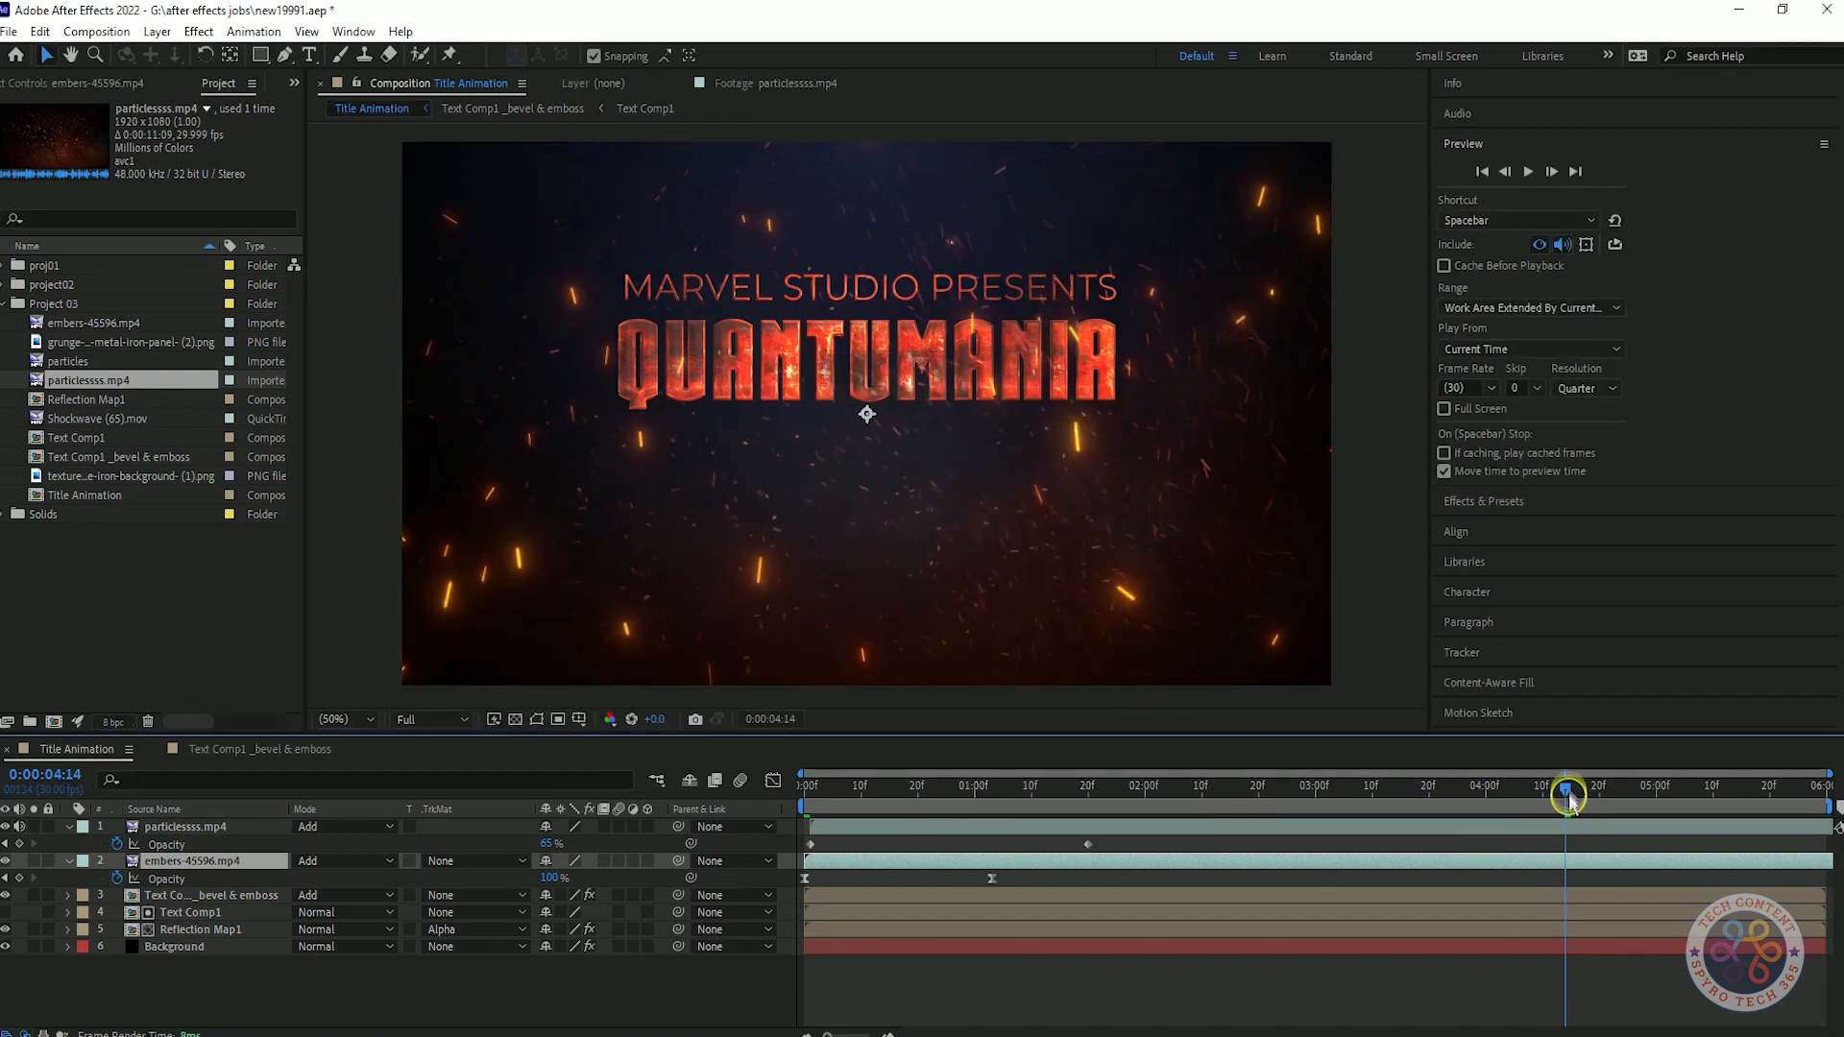
Set the Time Stretch factor of the embers-45596.mp4 layer to 120%.
drag(1565, 791, 494, 913)
right_click(161, 862)
mouse_move(288, 376)
click(461, 439)
text(120)
click(972, 661)
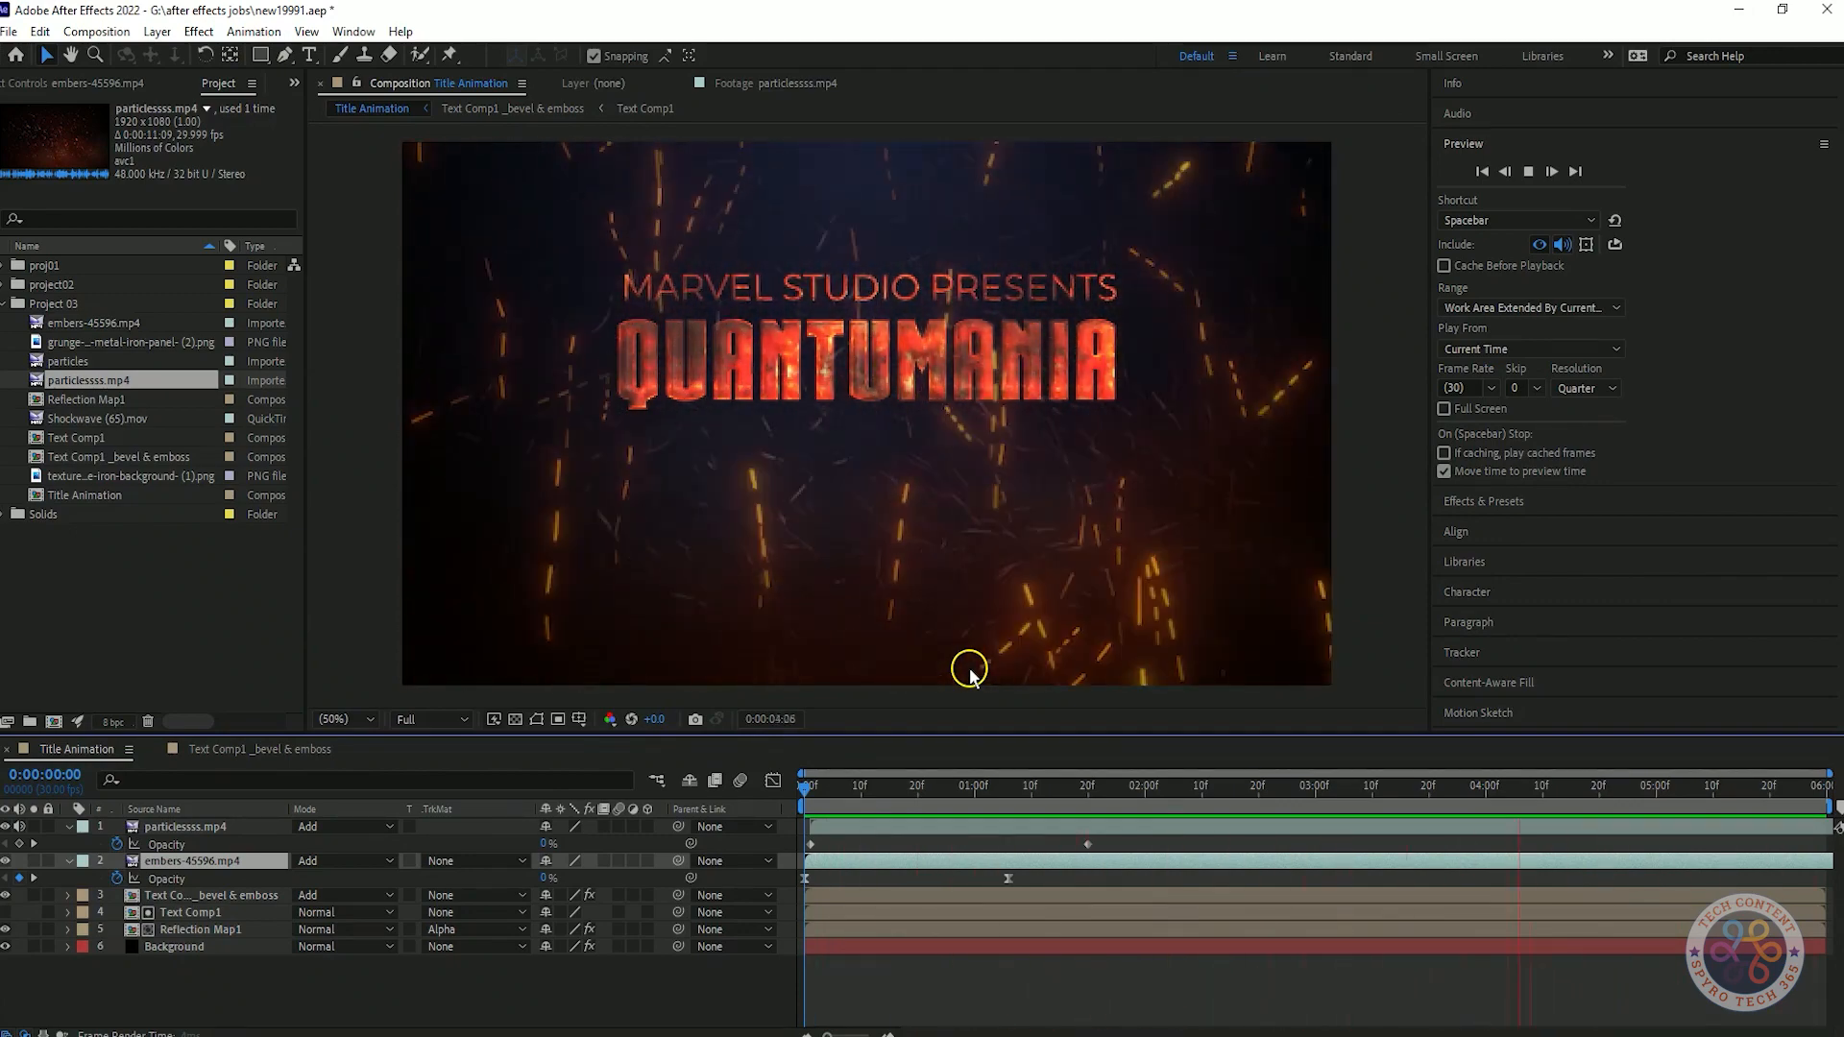
Lower the embers-45596.mp4 layer's opacity at its second keyframe to 55%, previewing the composition from the start.
key(space)
text(70)
click(655, 885)
drag(951, 795, 659, 809)
key(space)
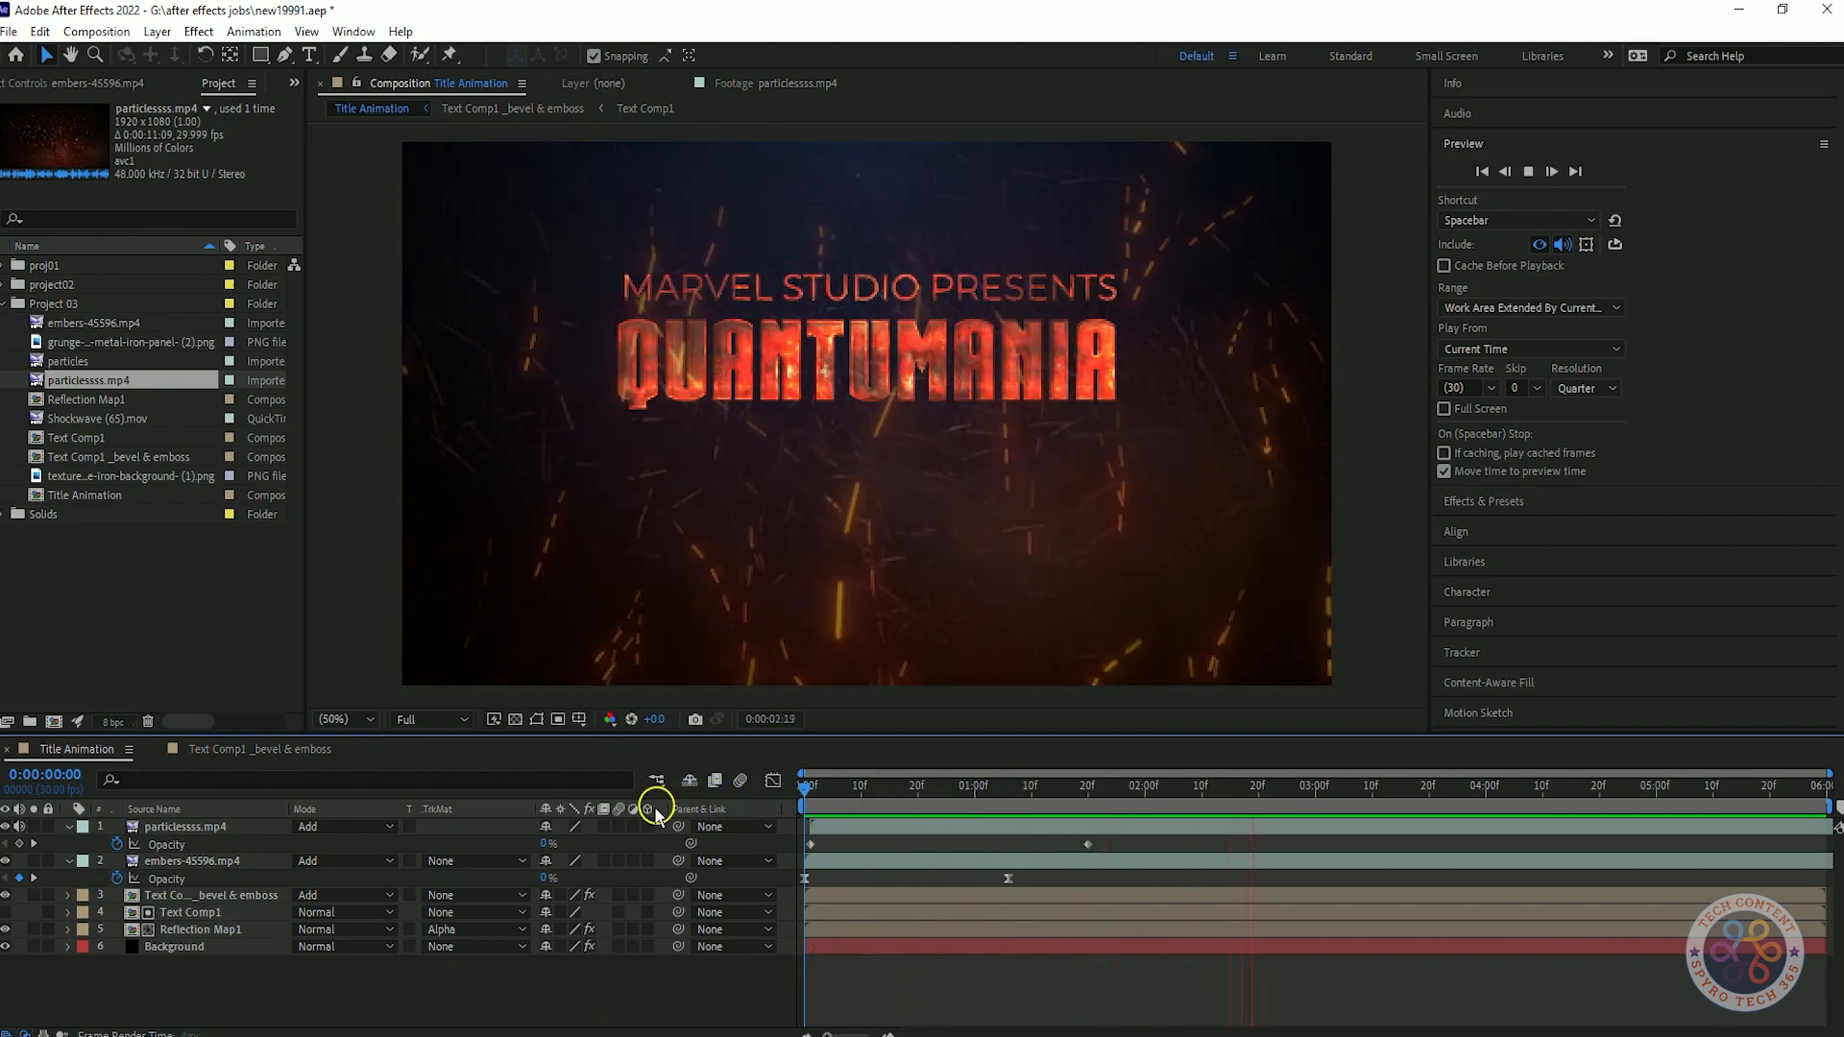
click(35, 880)
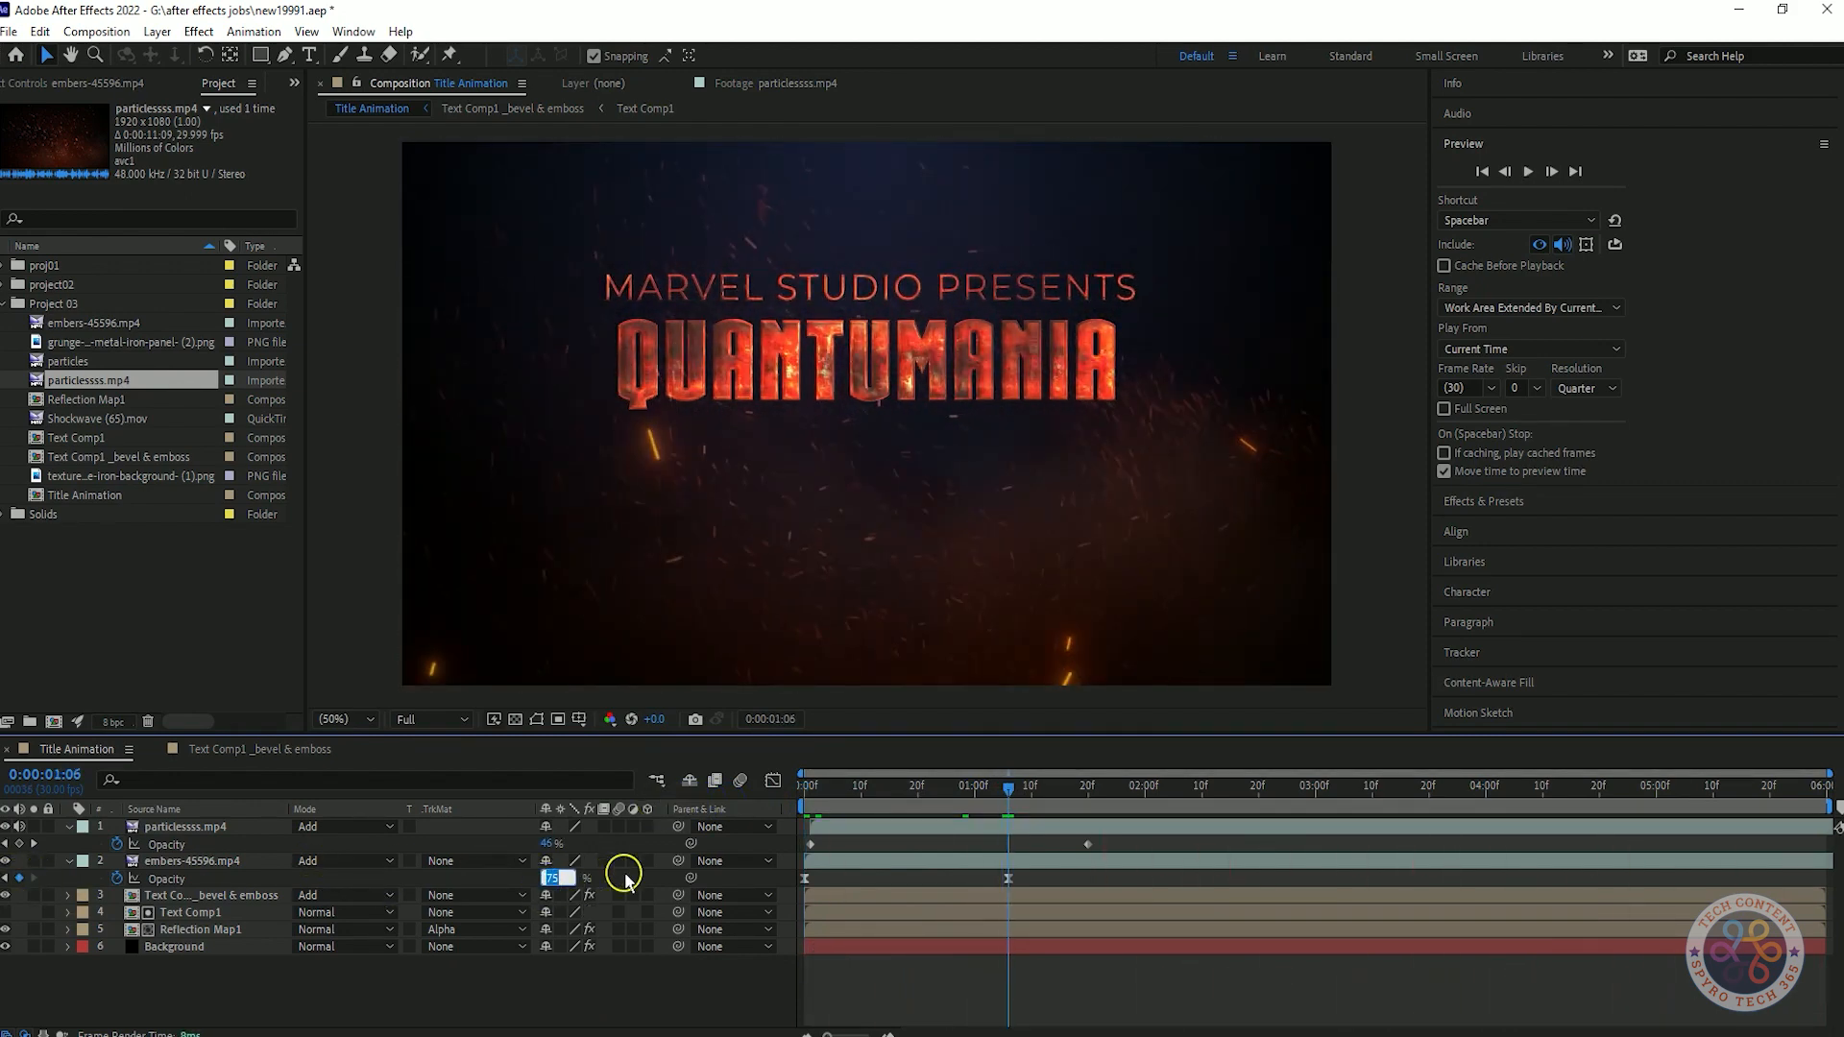
Set the Time Stretch factor of the embers-45596.mp4 layer to 150% and preview the slower embers.
right_click(211, 861)
mouse_move(288, 395)
click(512, 439)
click(855, 460)
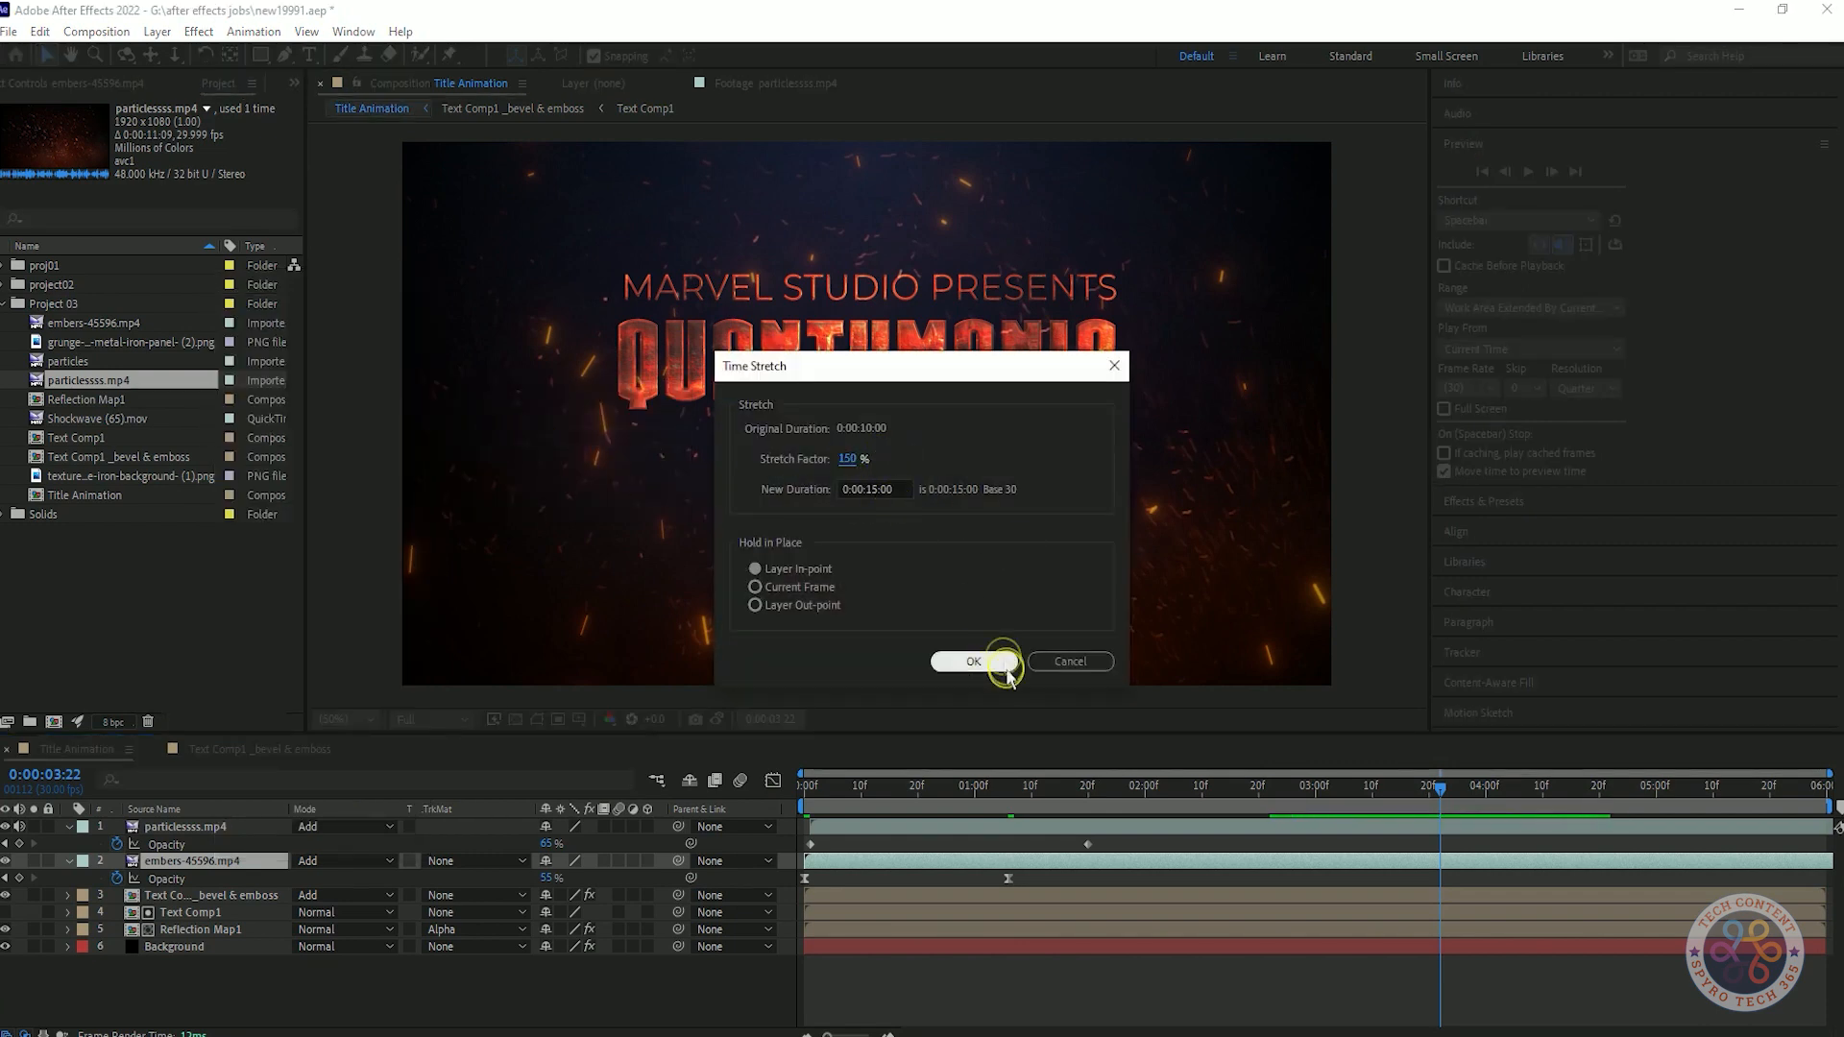
click(974, 662)
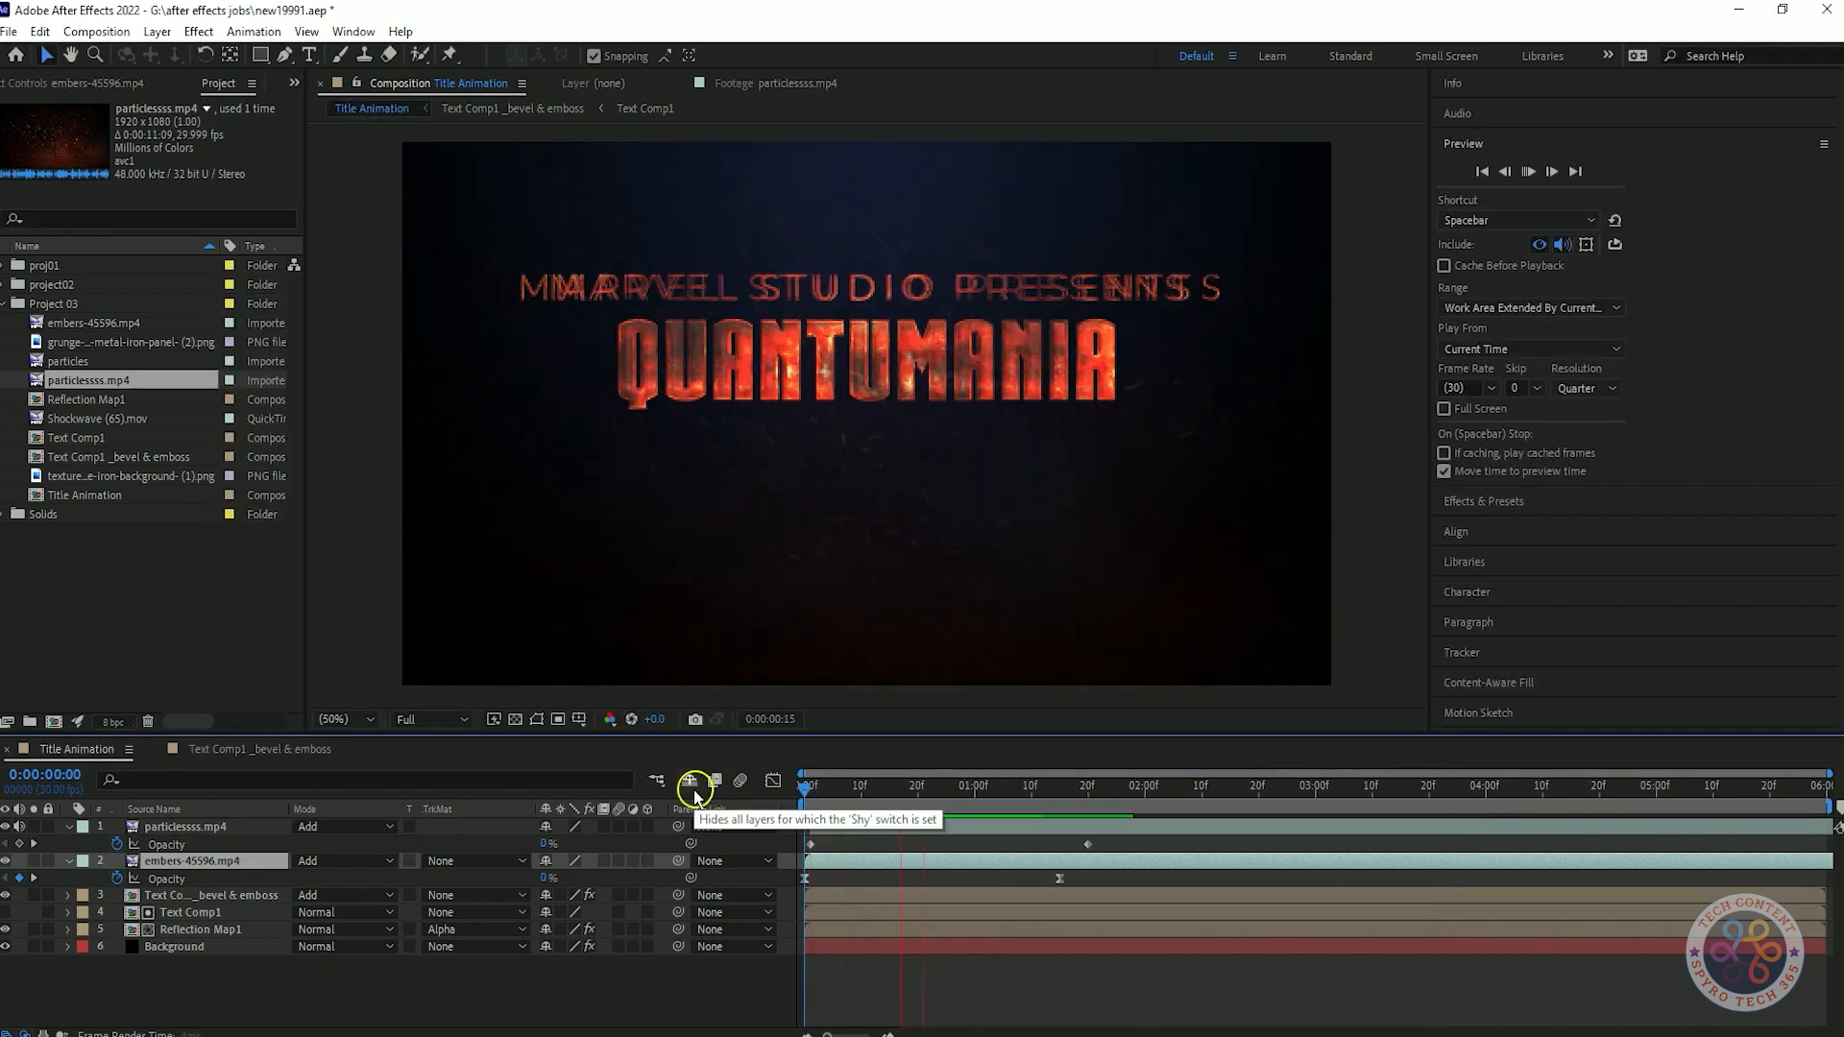
click(691, 781)
key(space)
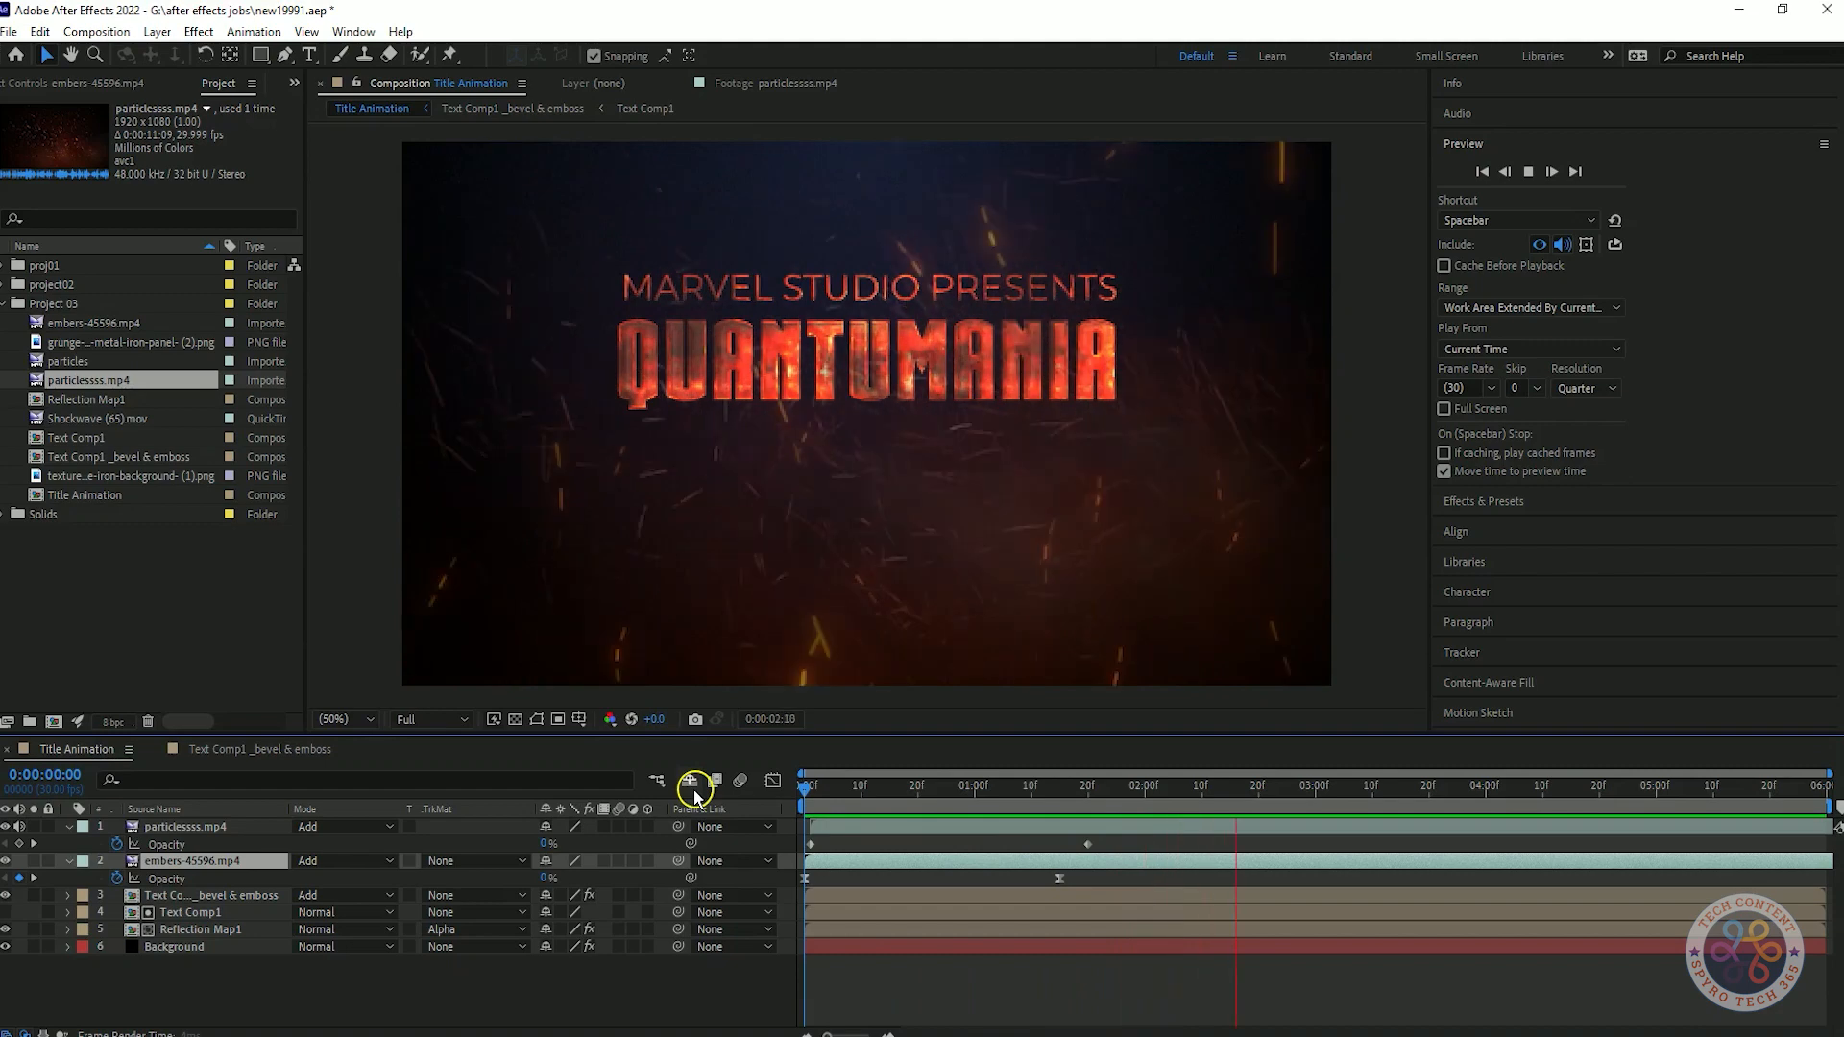
key(space)
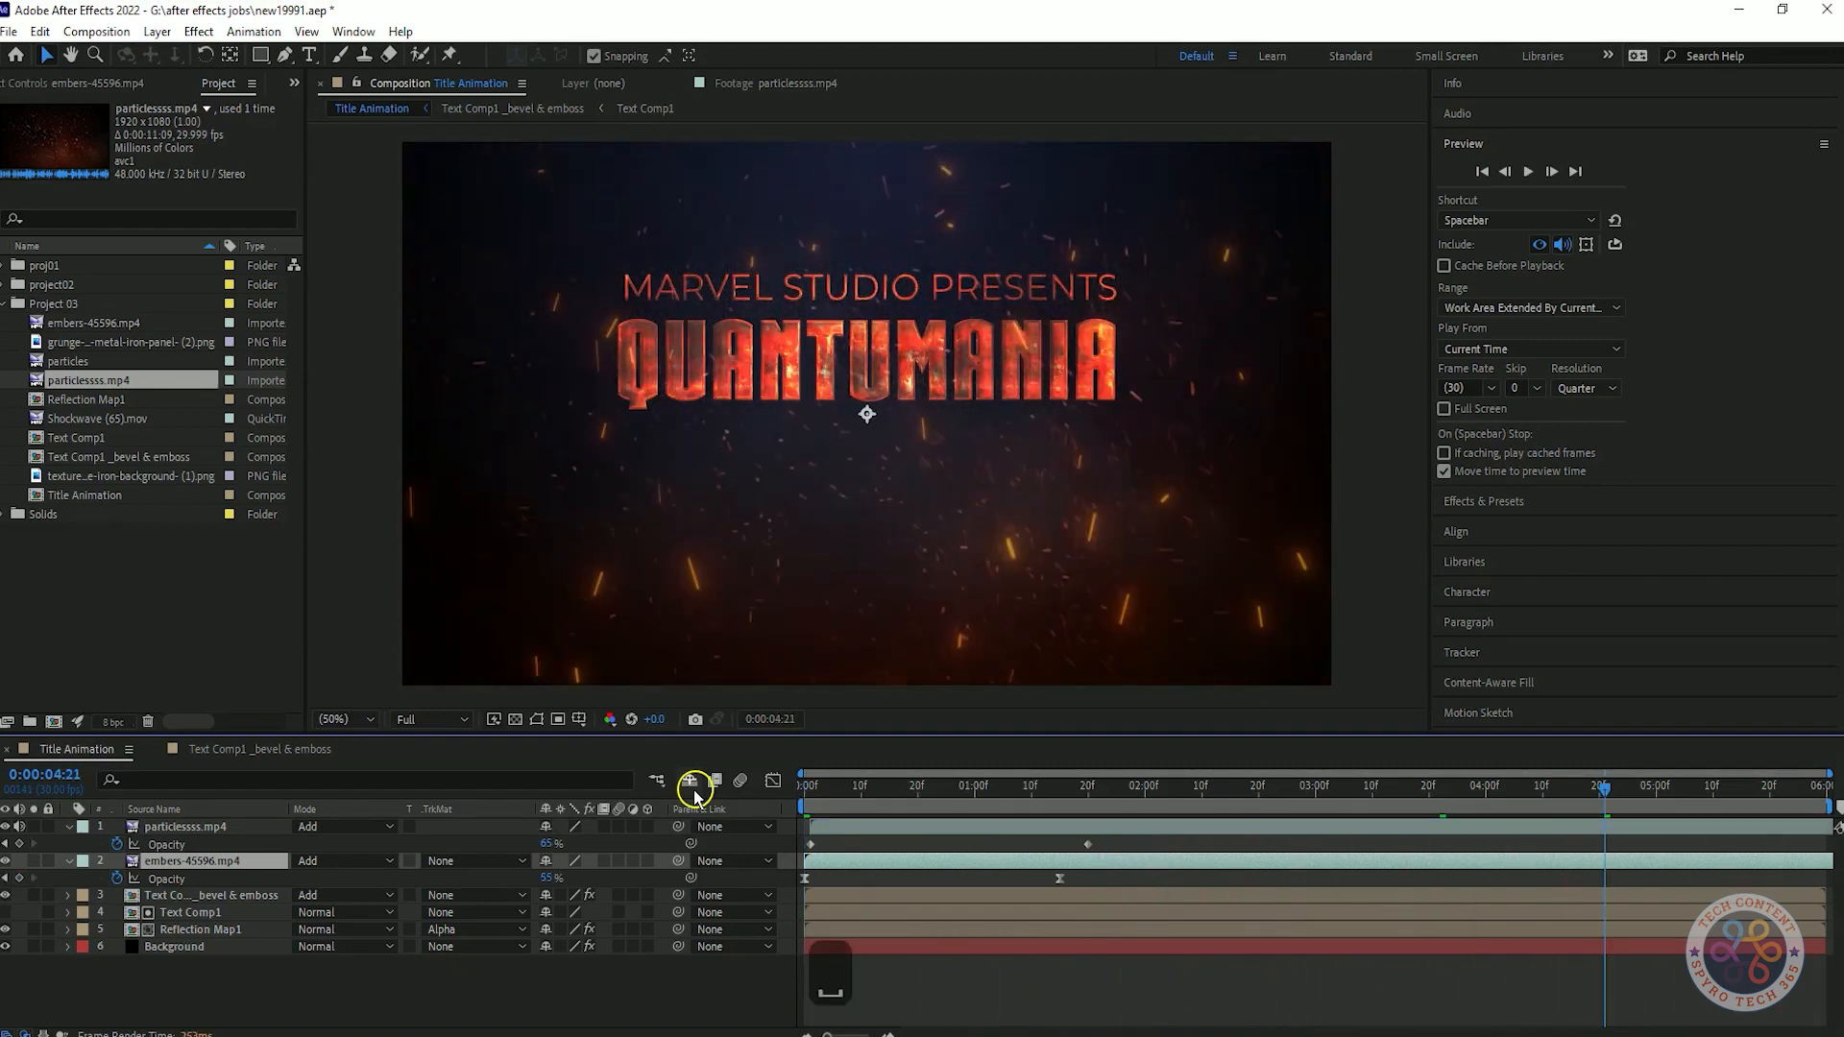
Set the embers-45596.mp4 layer's blending mode to Screen and preview the result.
click(346, 861)
click(423, 420)
key(space)
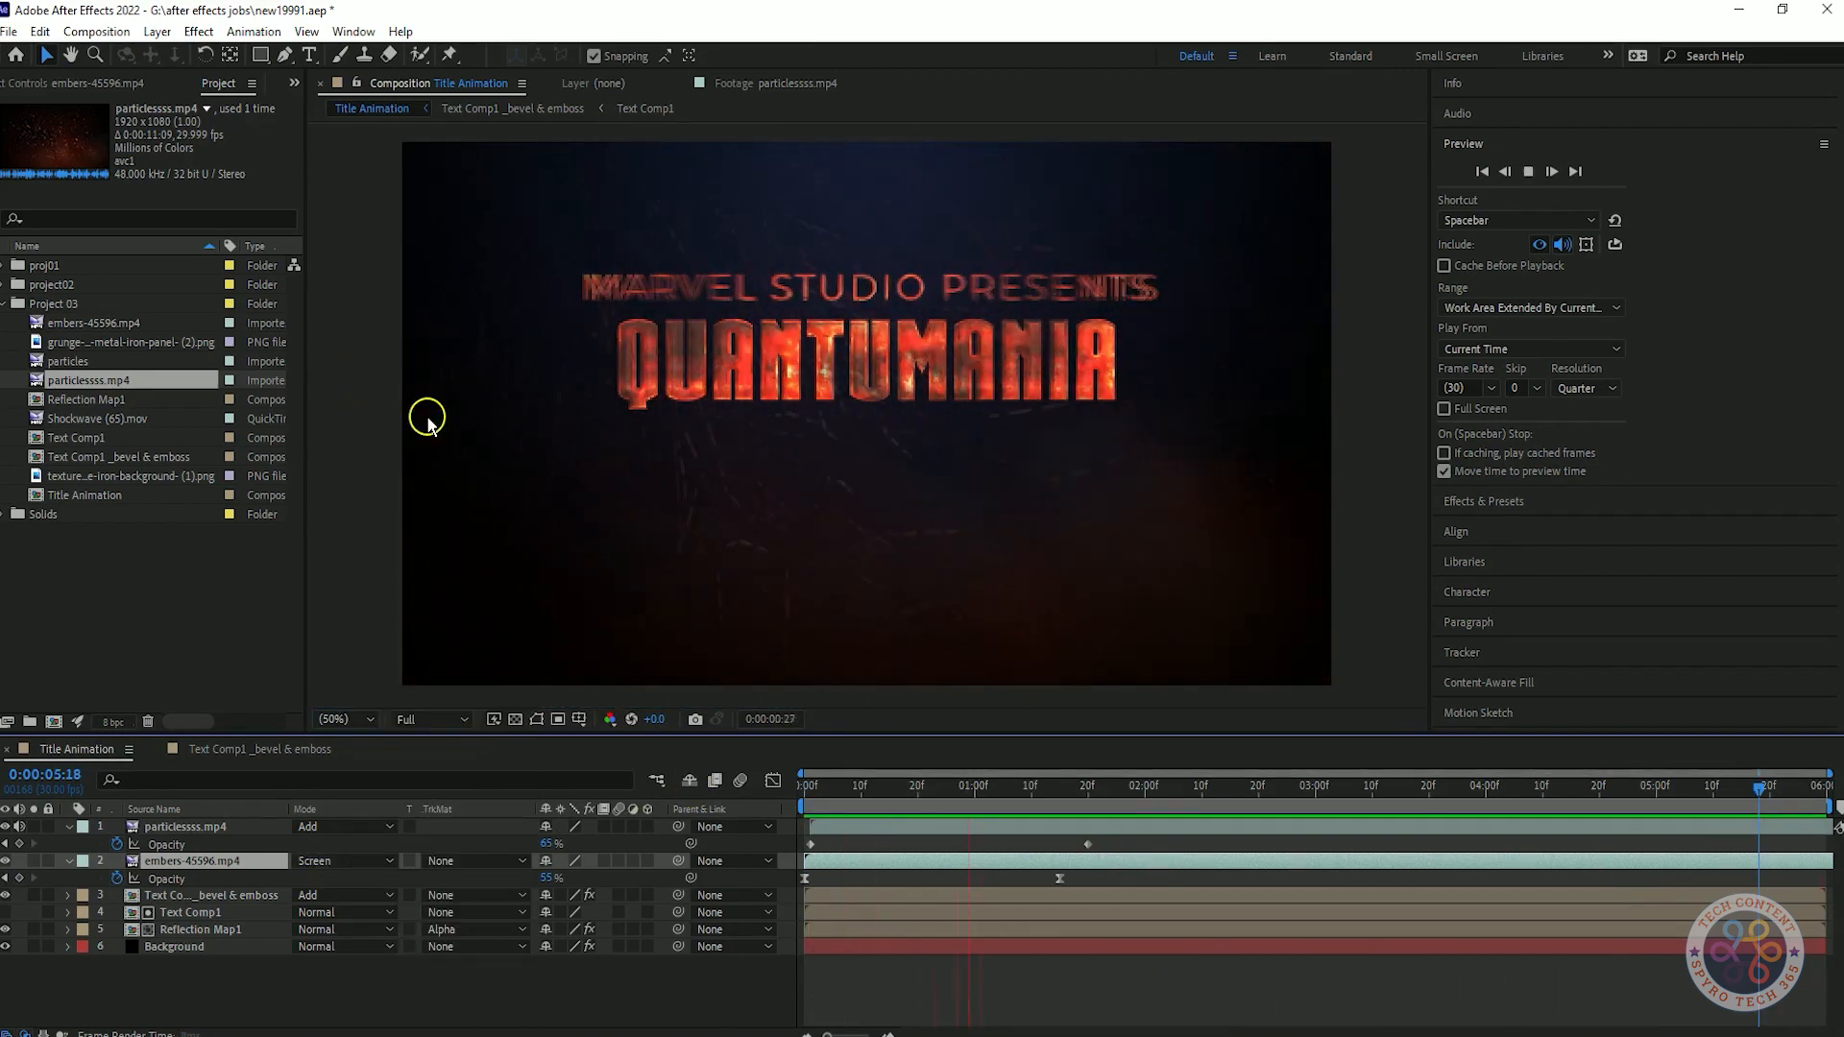
View the particles clip from the Project 03 folder, and return to previewing the Title Animation composition.
double_click(69, 362)
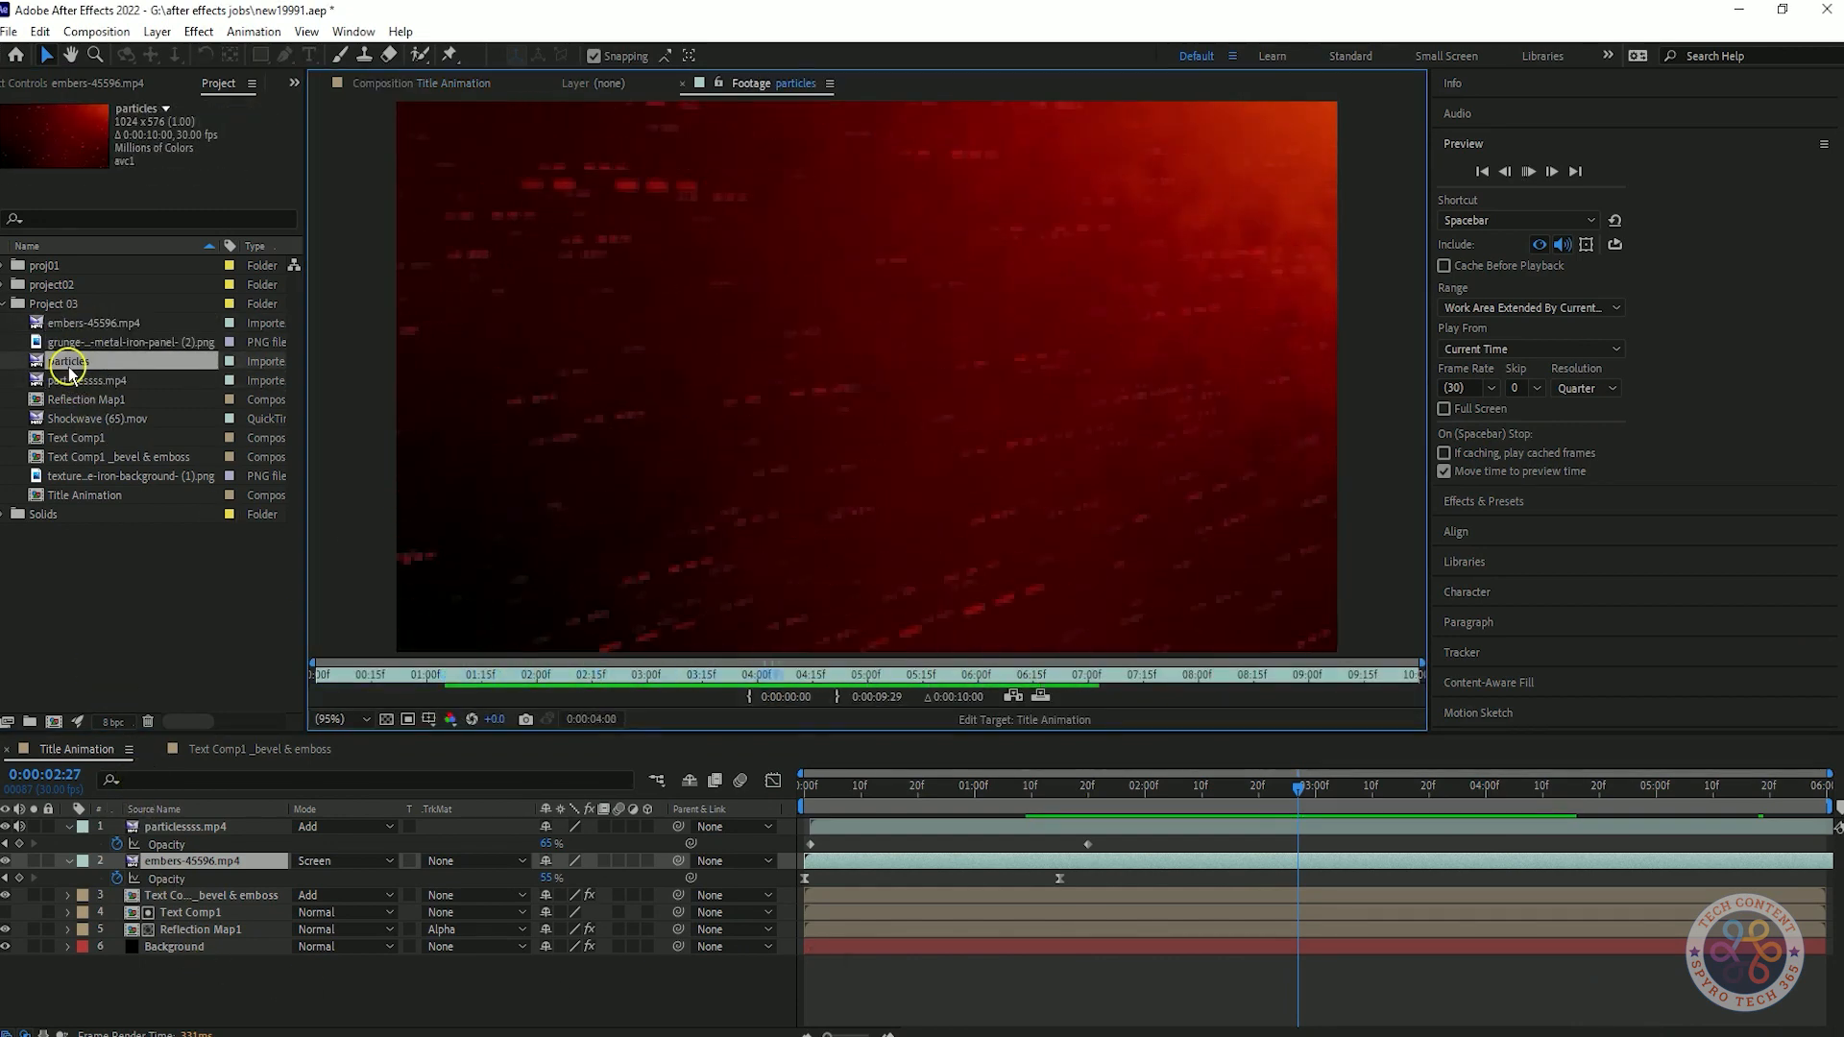
click(426, 83)
key(space)
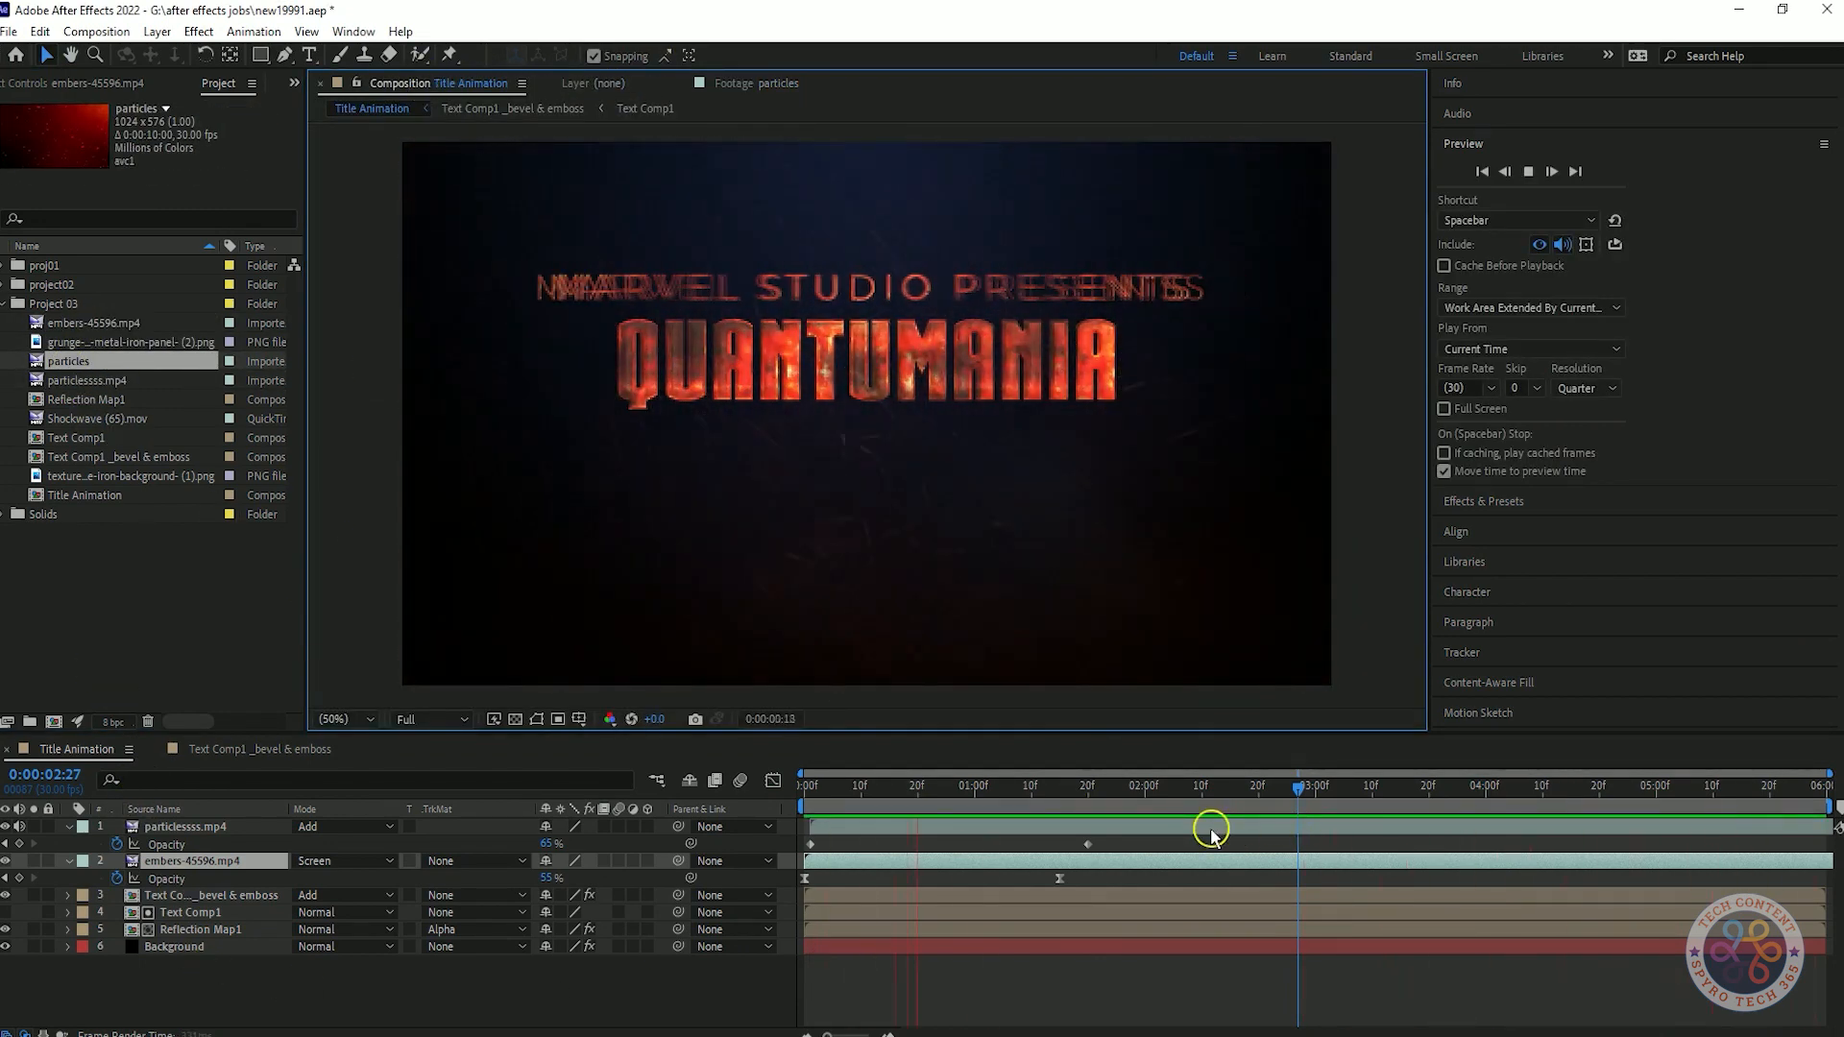
Try the Hard Mix, Soft Light and Luminescent Premul blending modes on the embers-45596.mp4 layer.
click(345, 861)
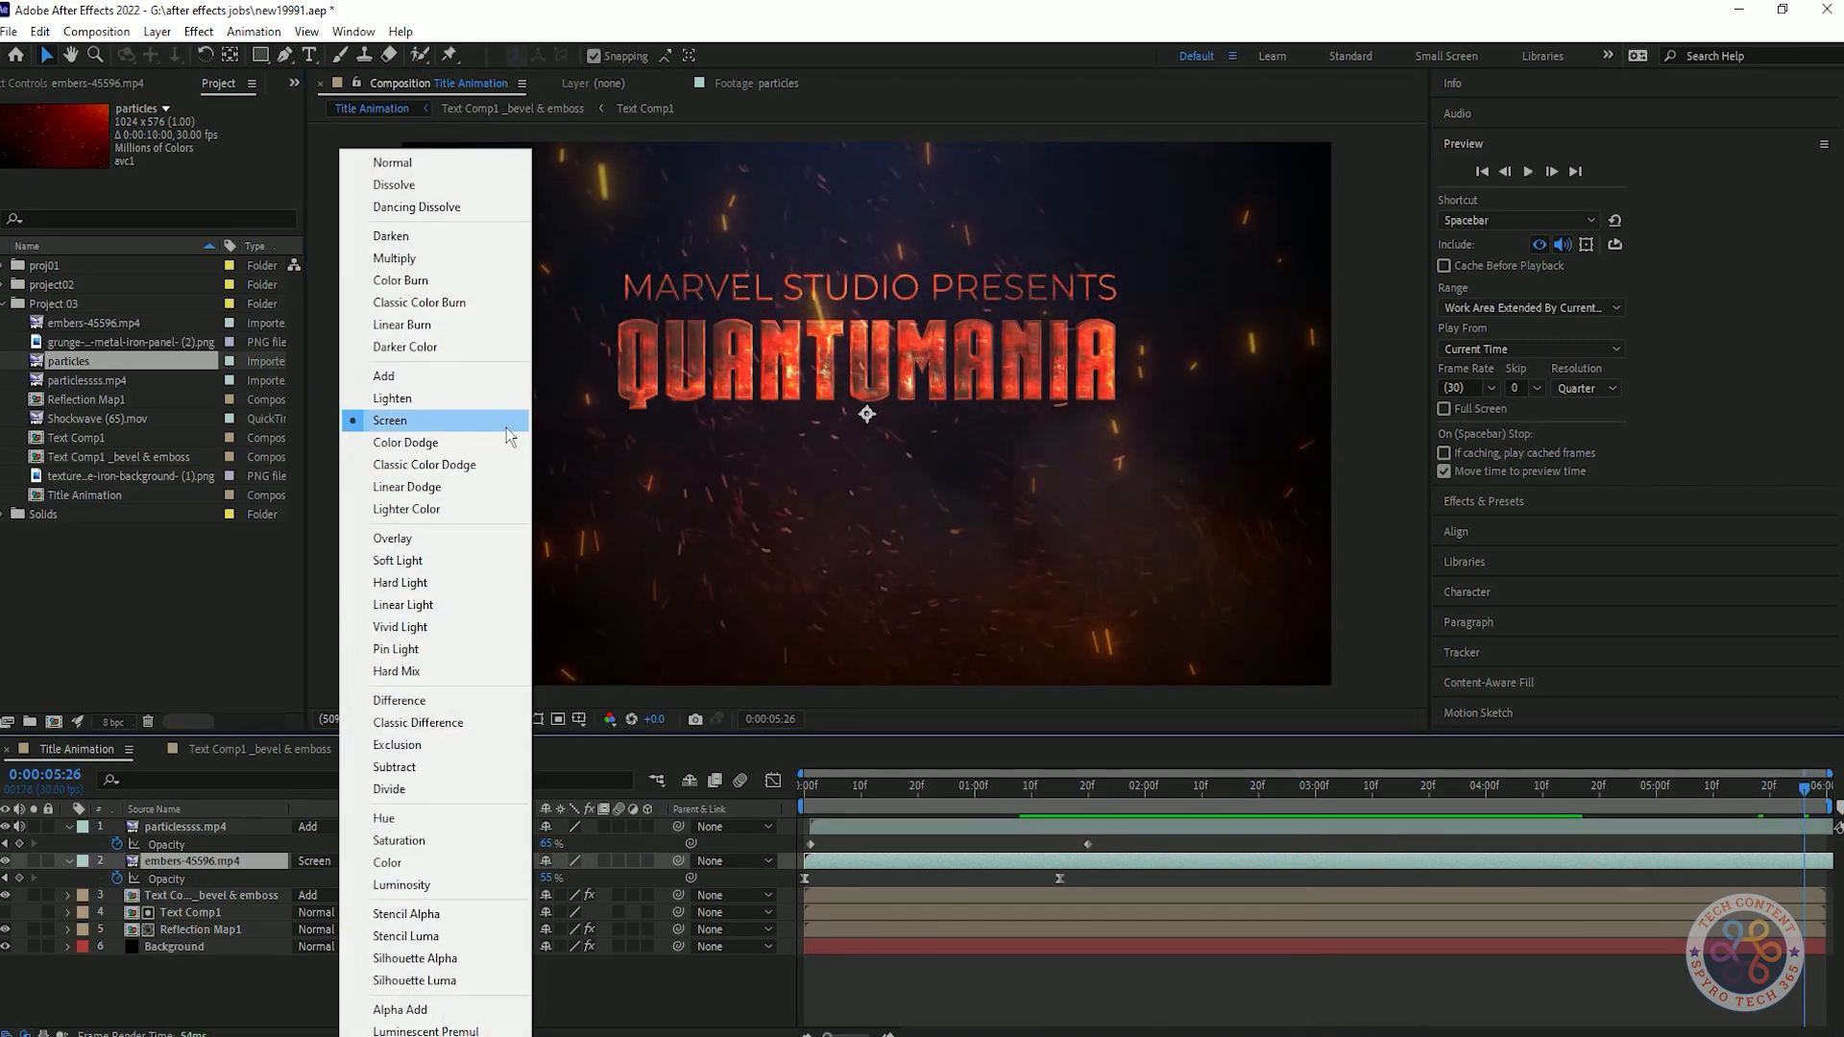
click(421, 668)
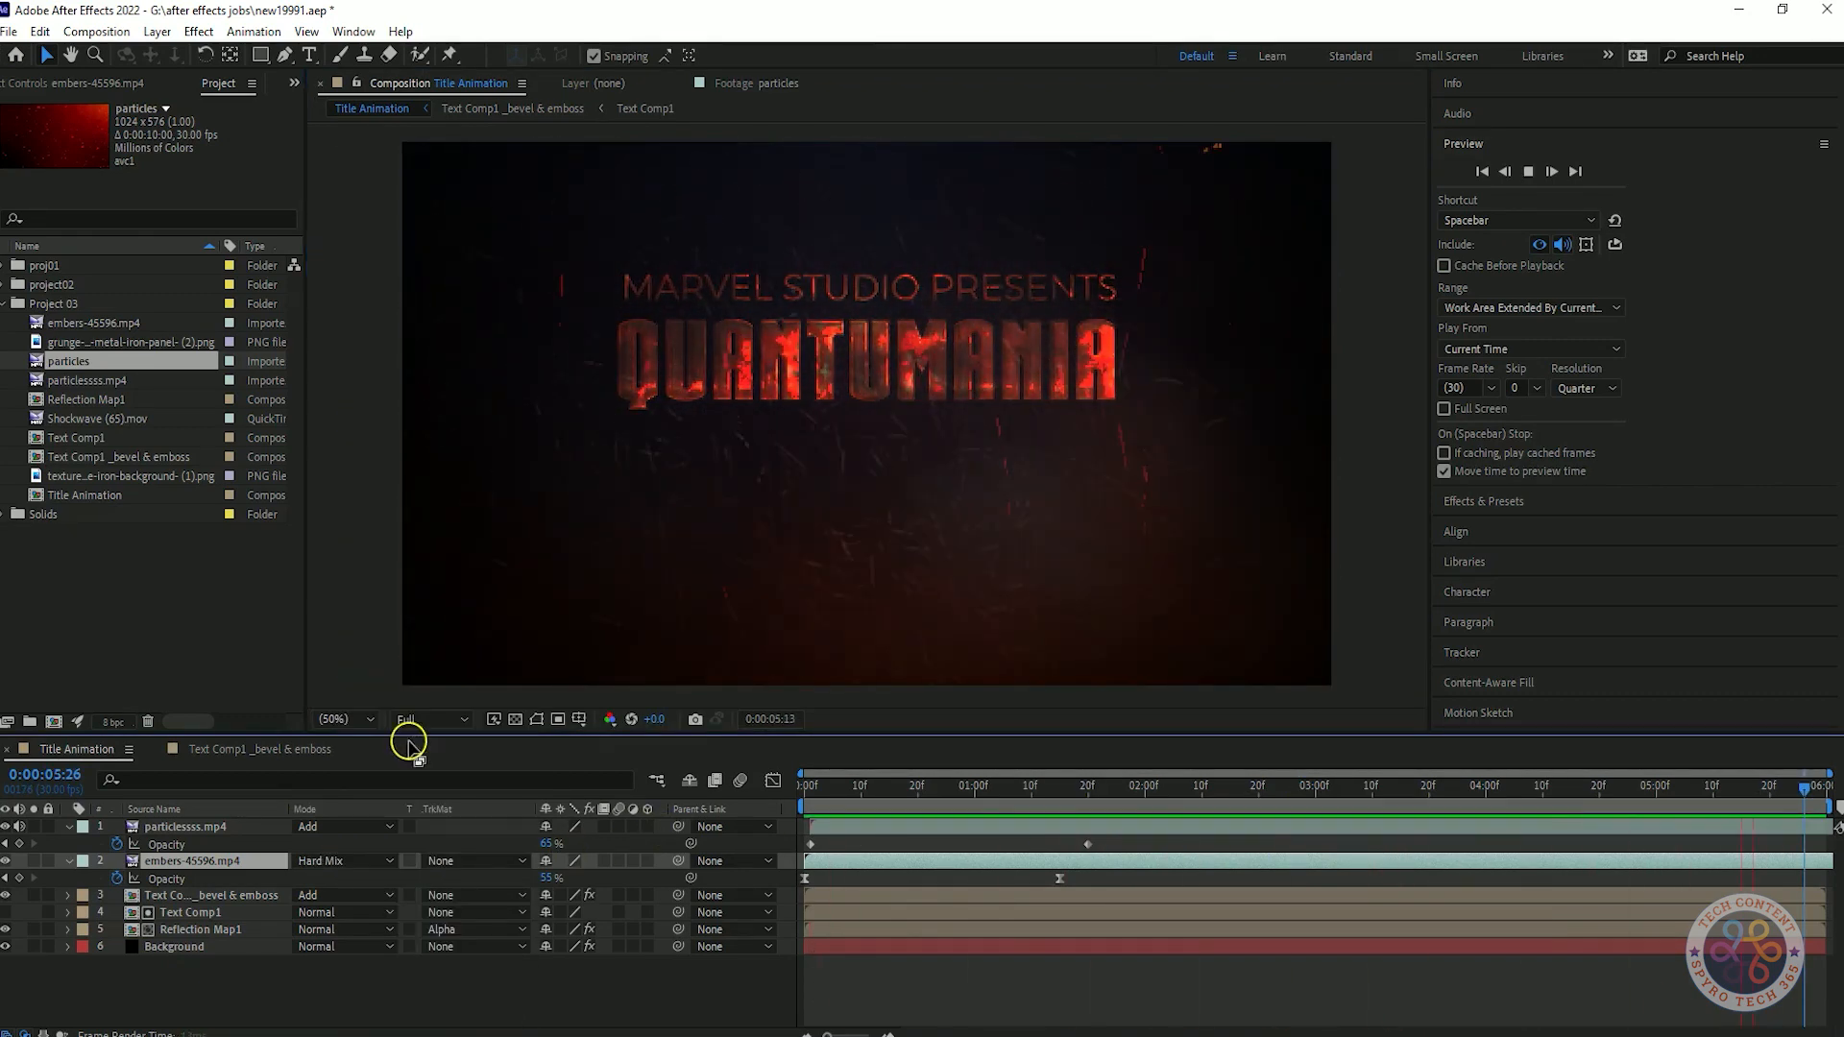
key(ctrl+z)
click(344, 861)
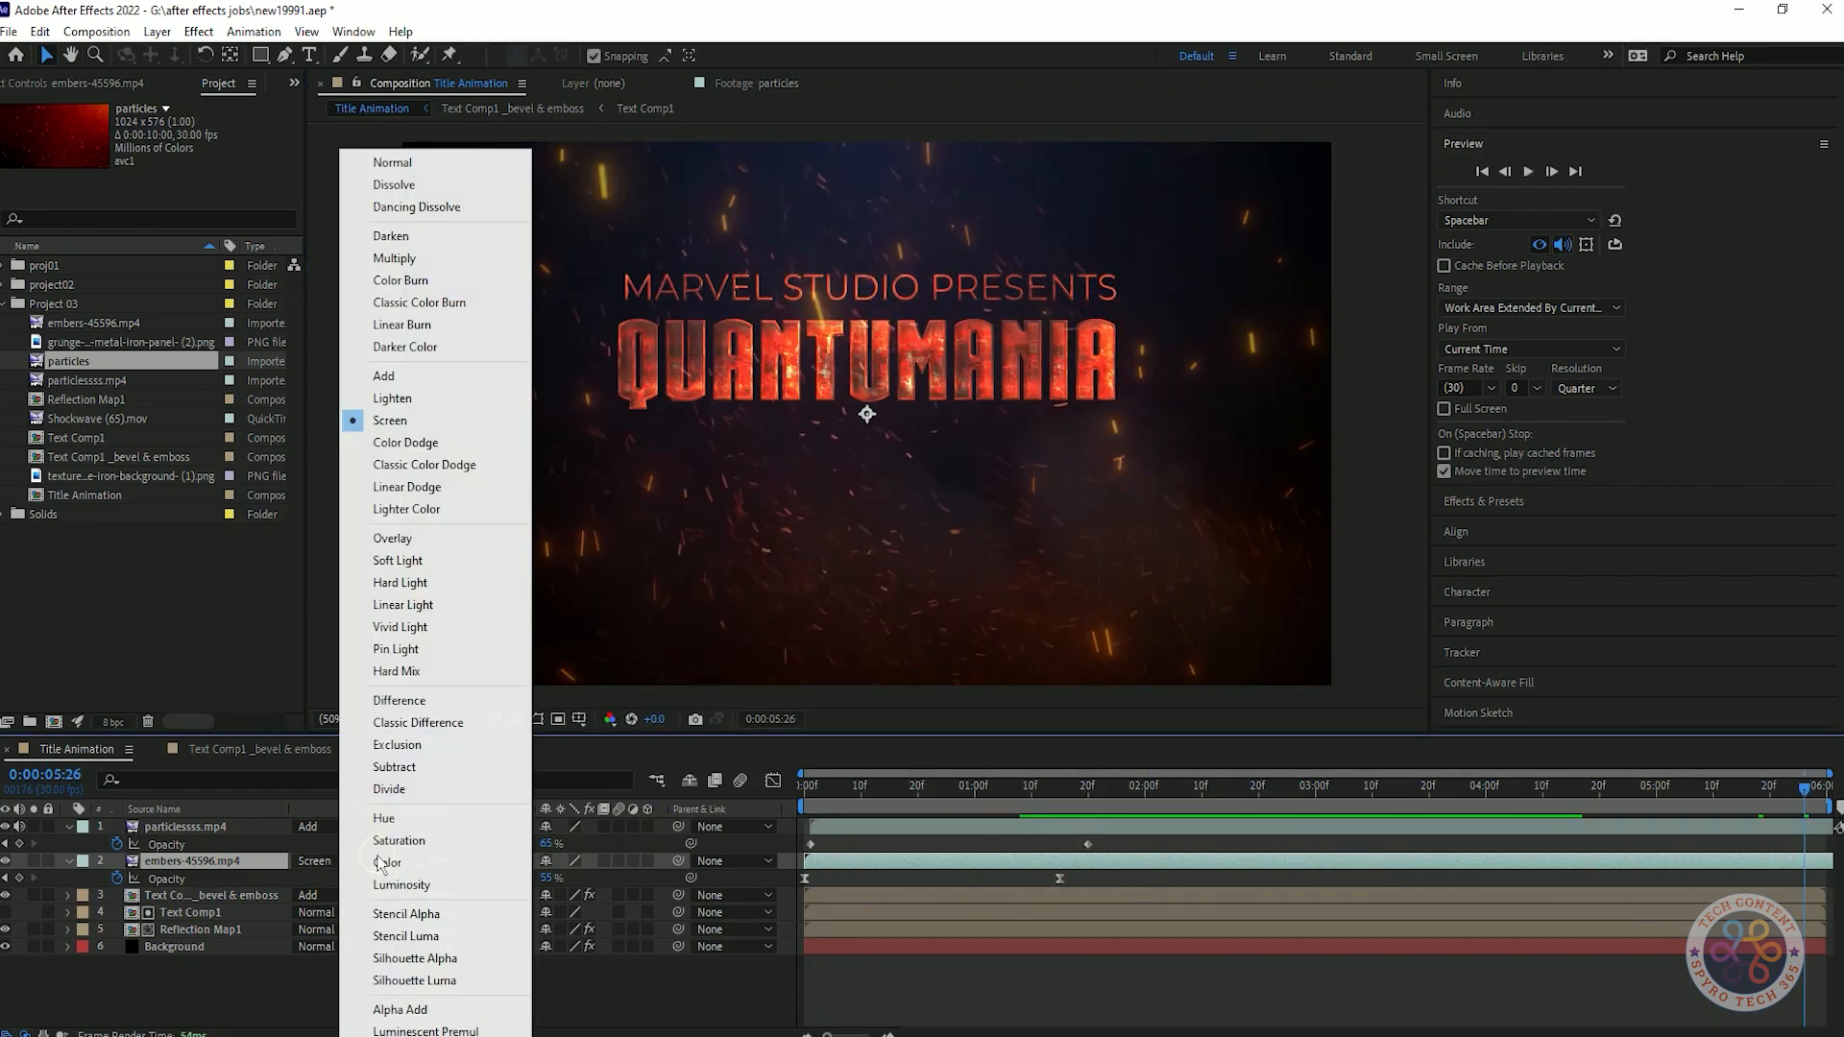
click(454, 562)
key(space)
key(space)
click(343, 861)
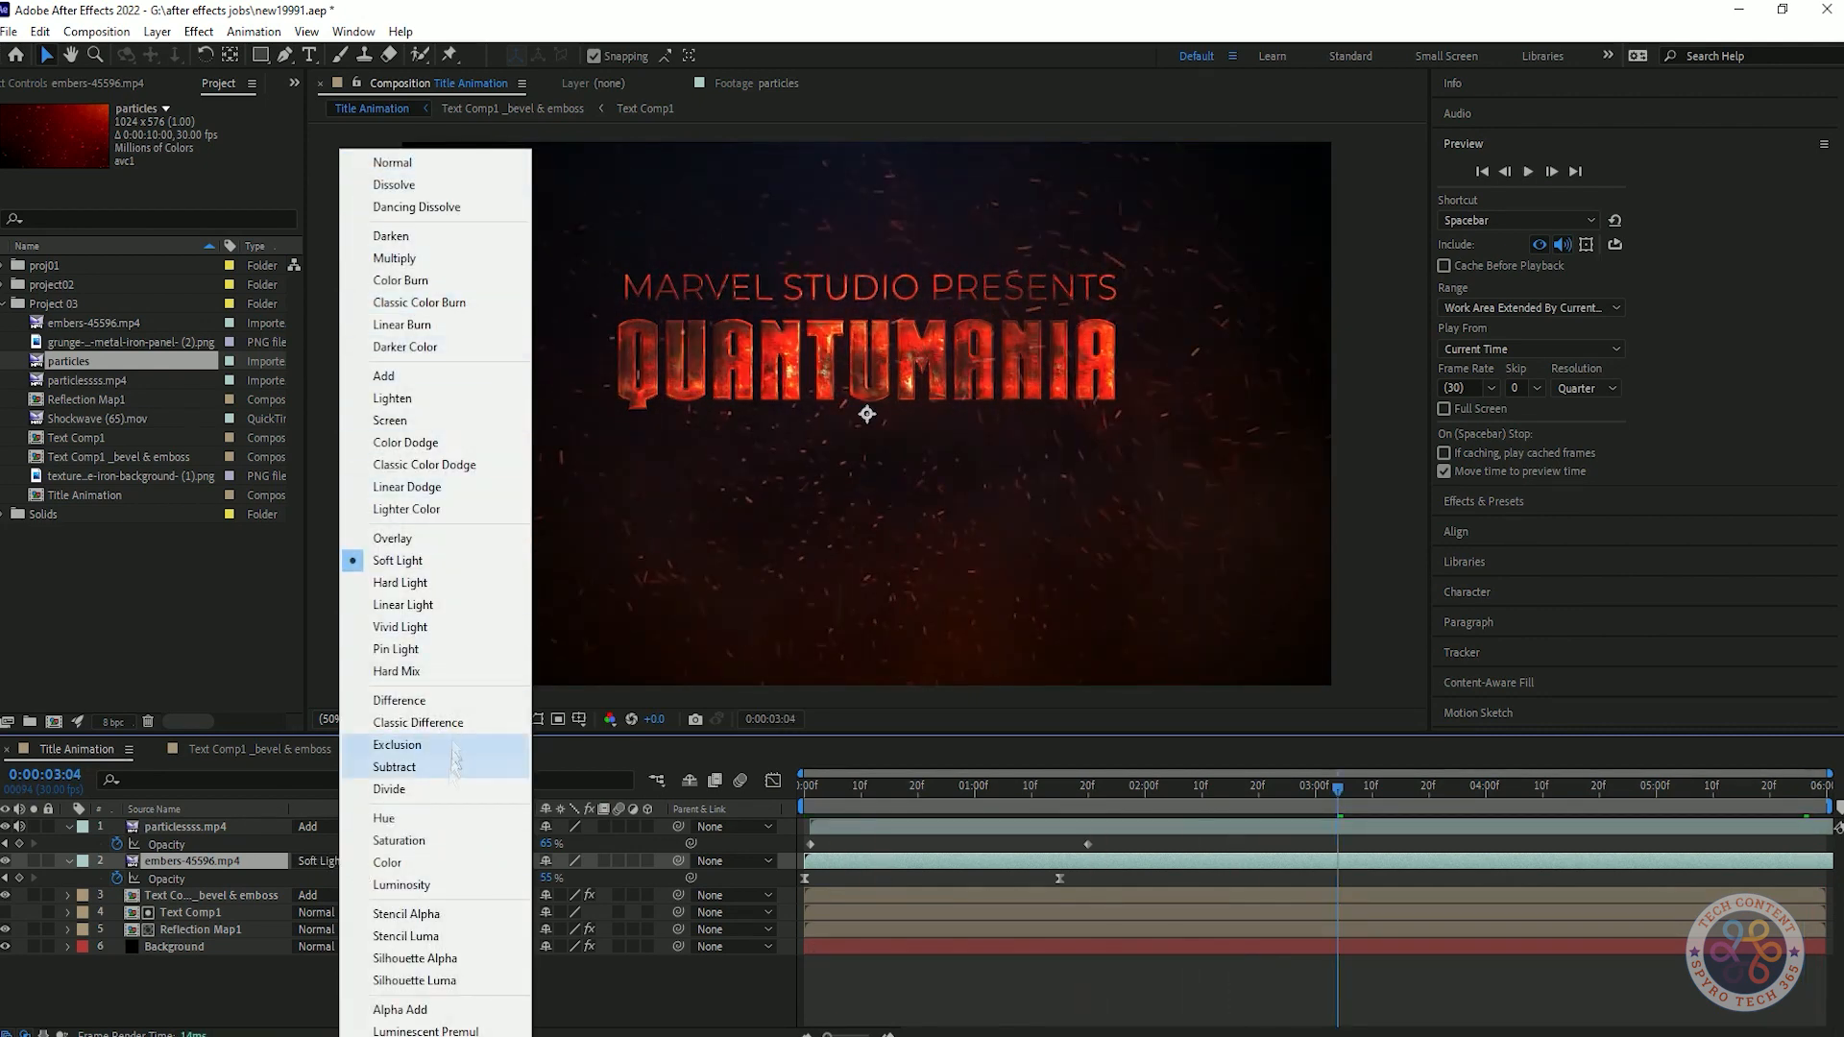
click(444, 1028)
key(ctrl+z)
Set the embers-45596.mp4 layer's blending mode to Add and preview the animation.
click(344, 861)
click(452, 376)
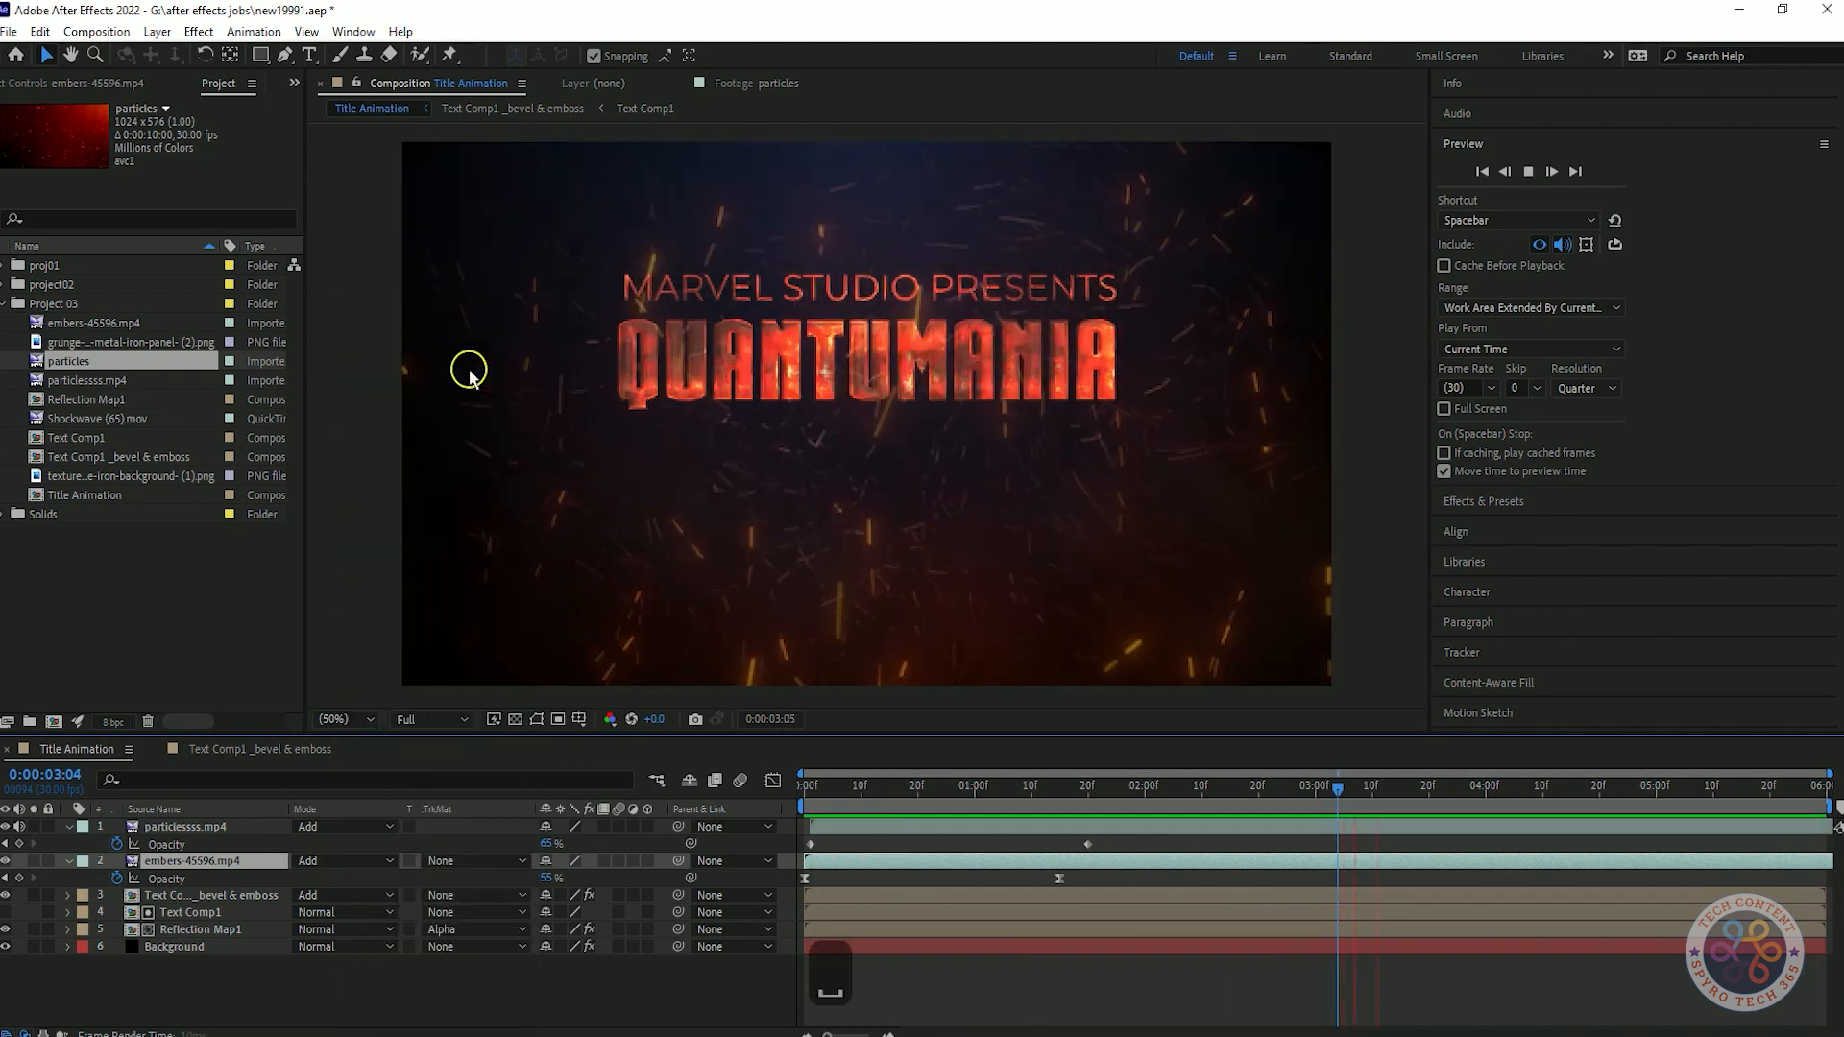
key(space)
Slow the embers-45596.mp4 layer down strongly with a much higher Time Stretch factor and preview the motion.
drag(913, 805, 1064, 803)
right_click(227, 861)
click(675, 458)
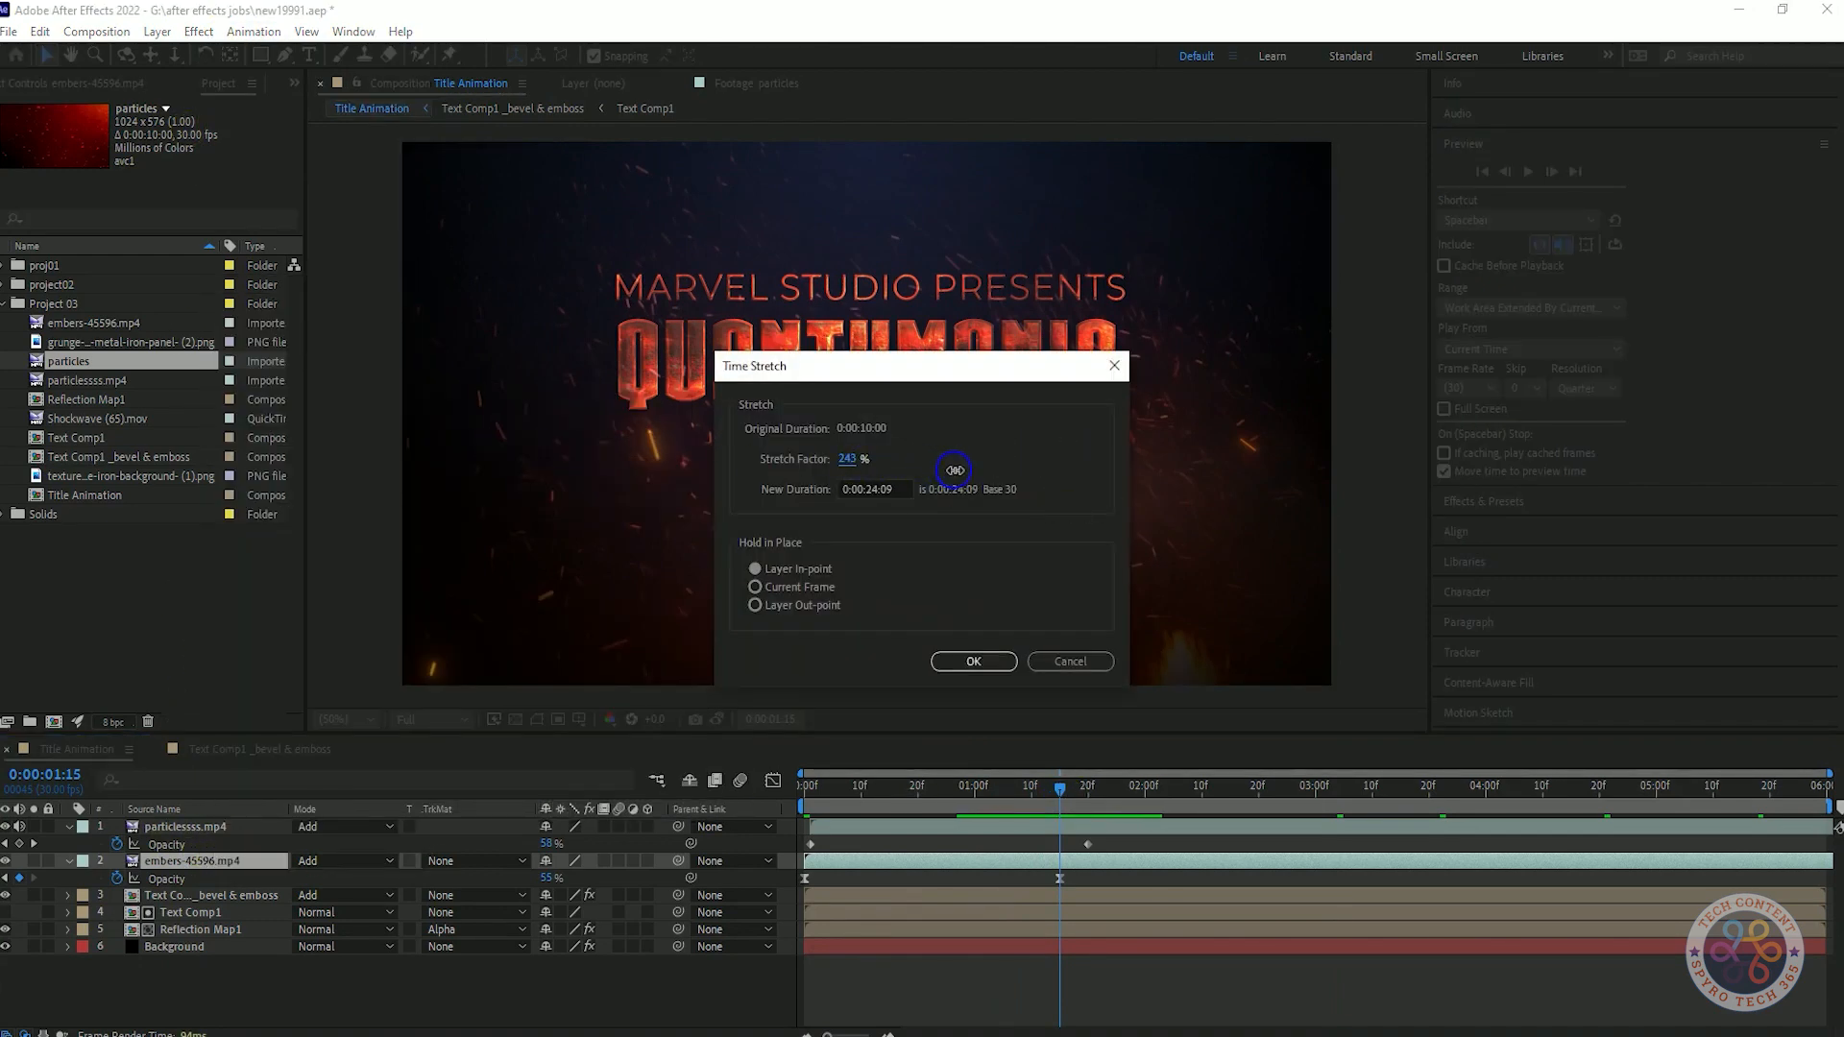
click(972, 659)
drag(1050, 801, 744, 797)
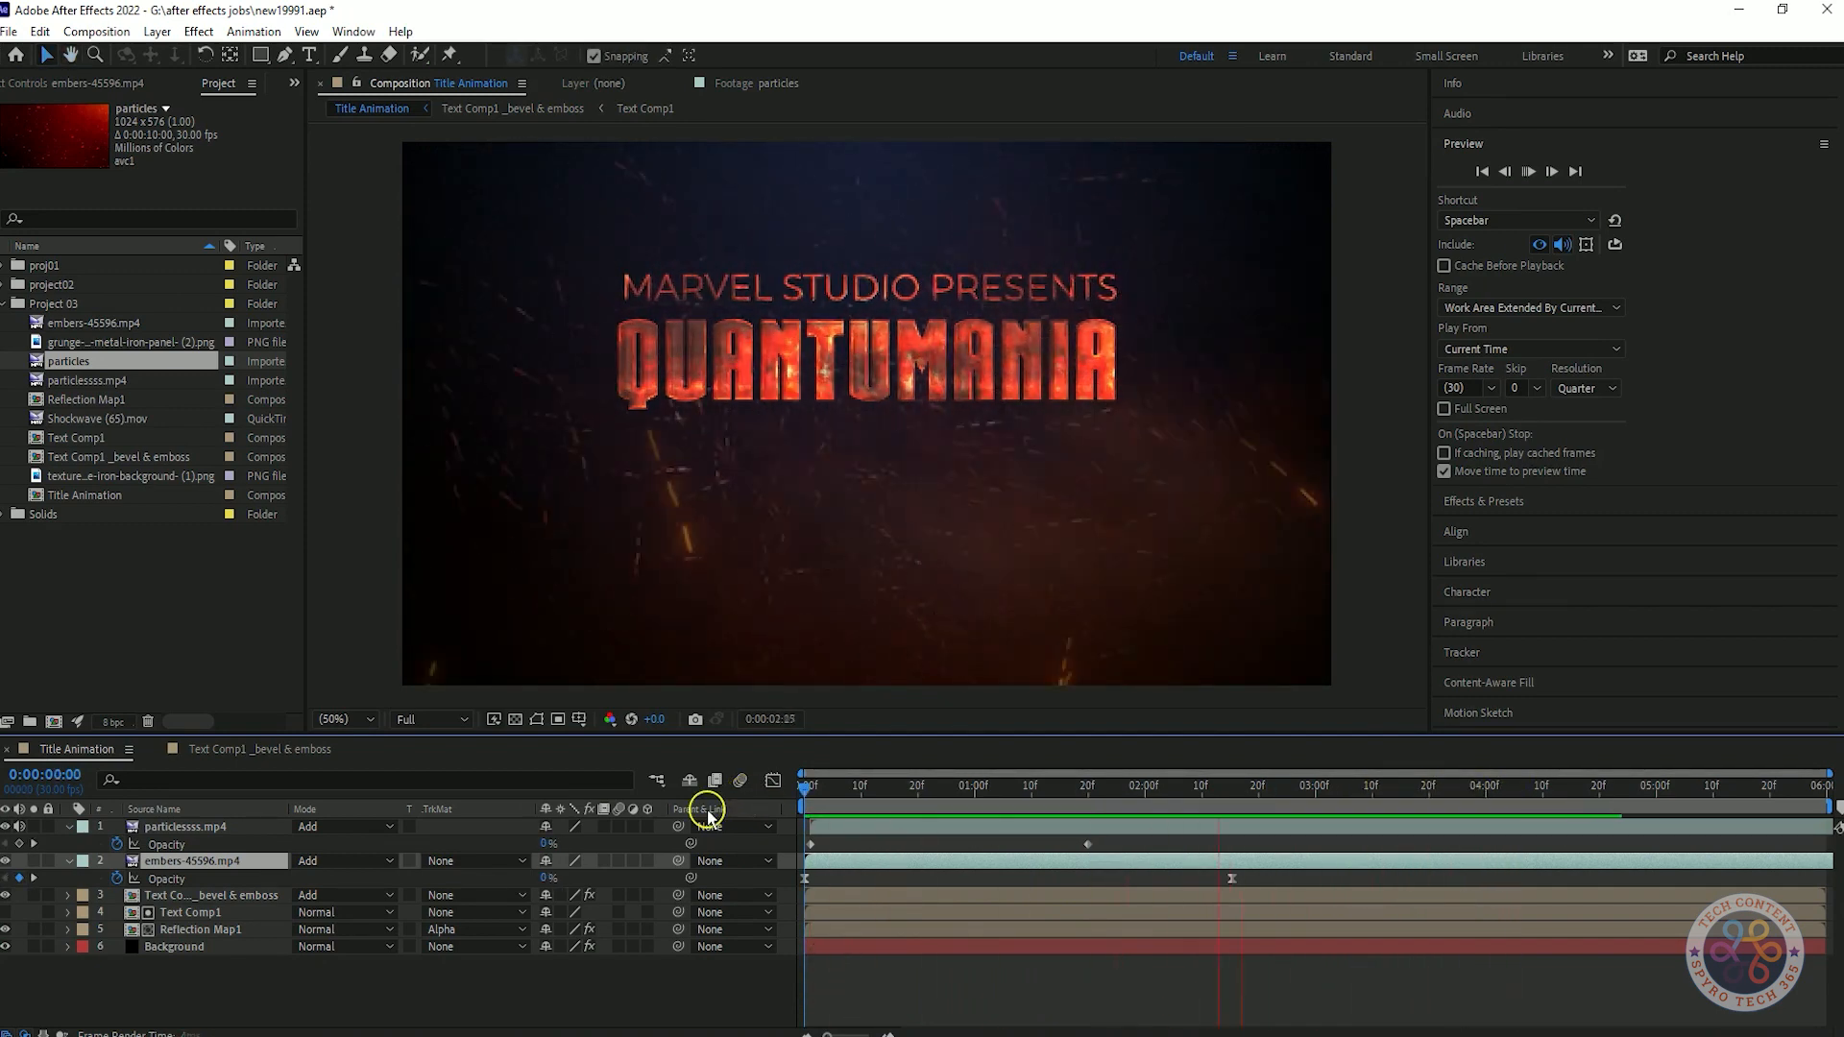
key(space)
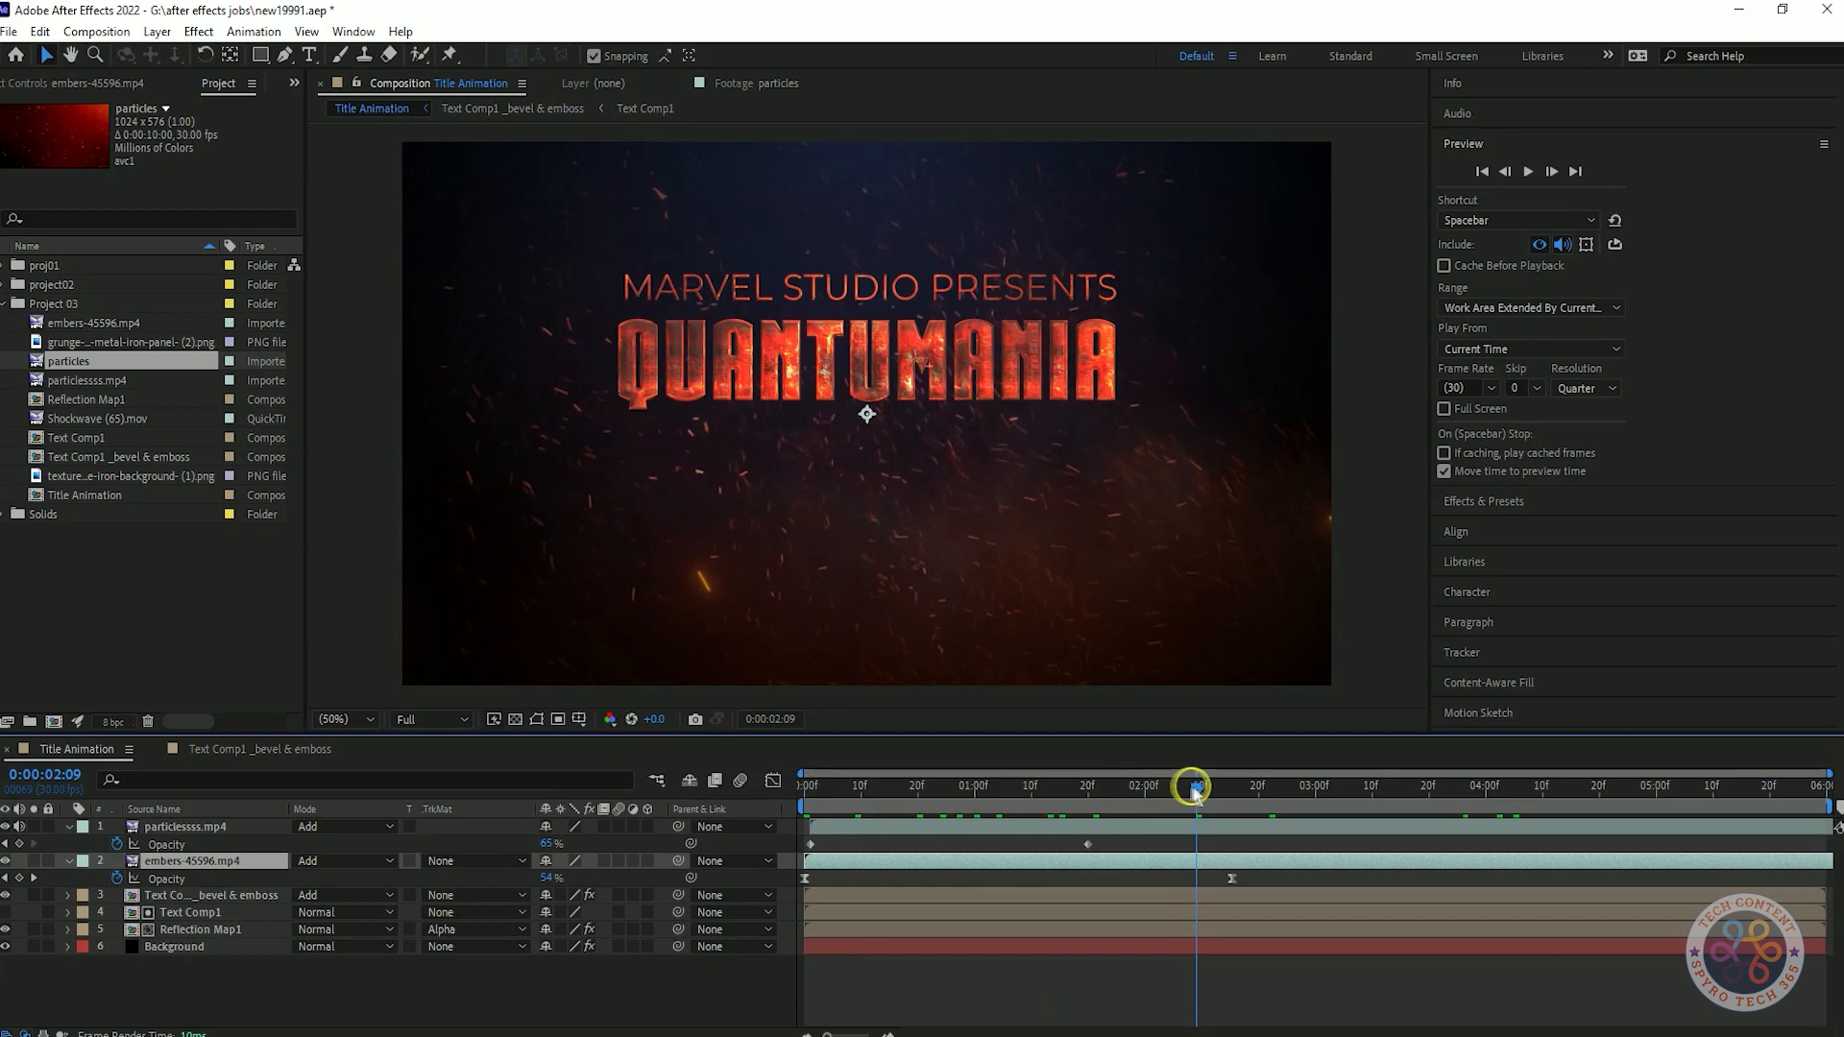
key(space)
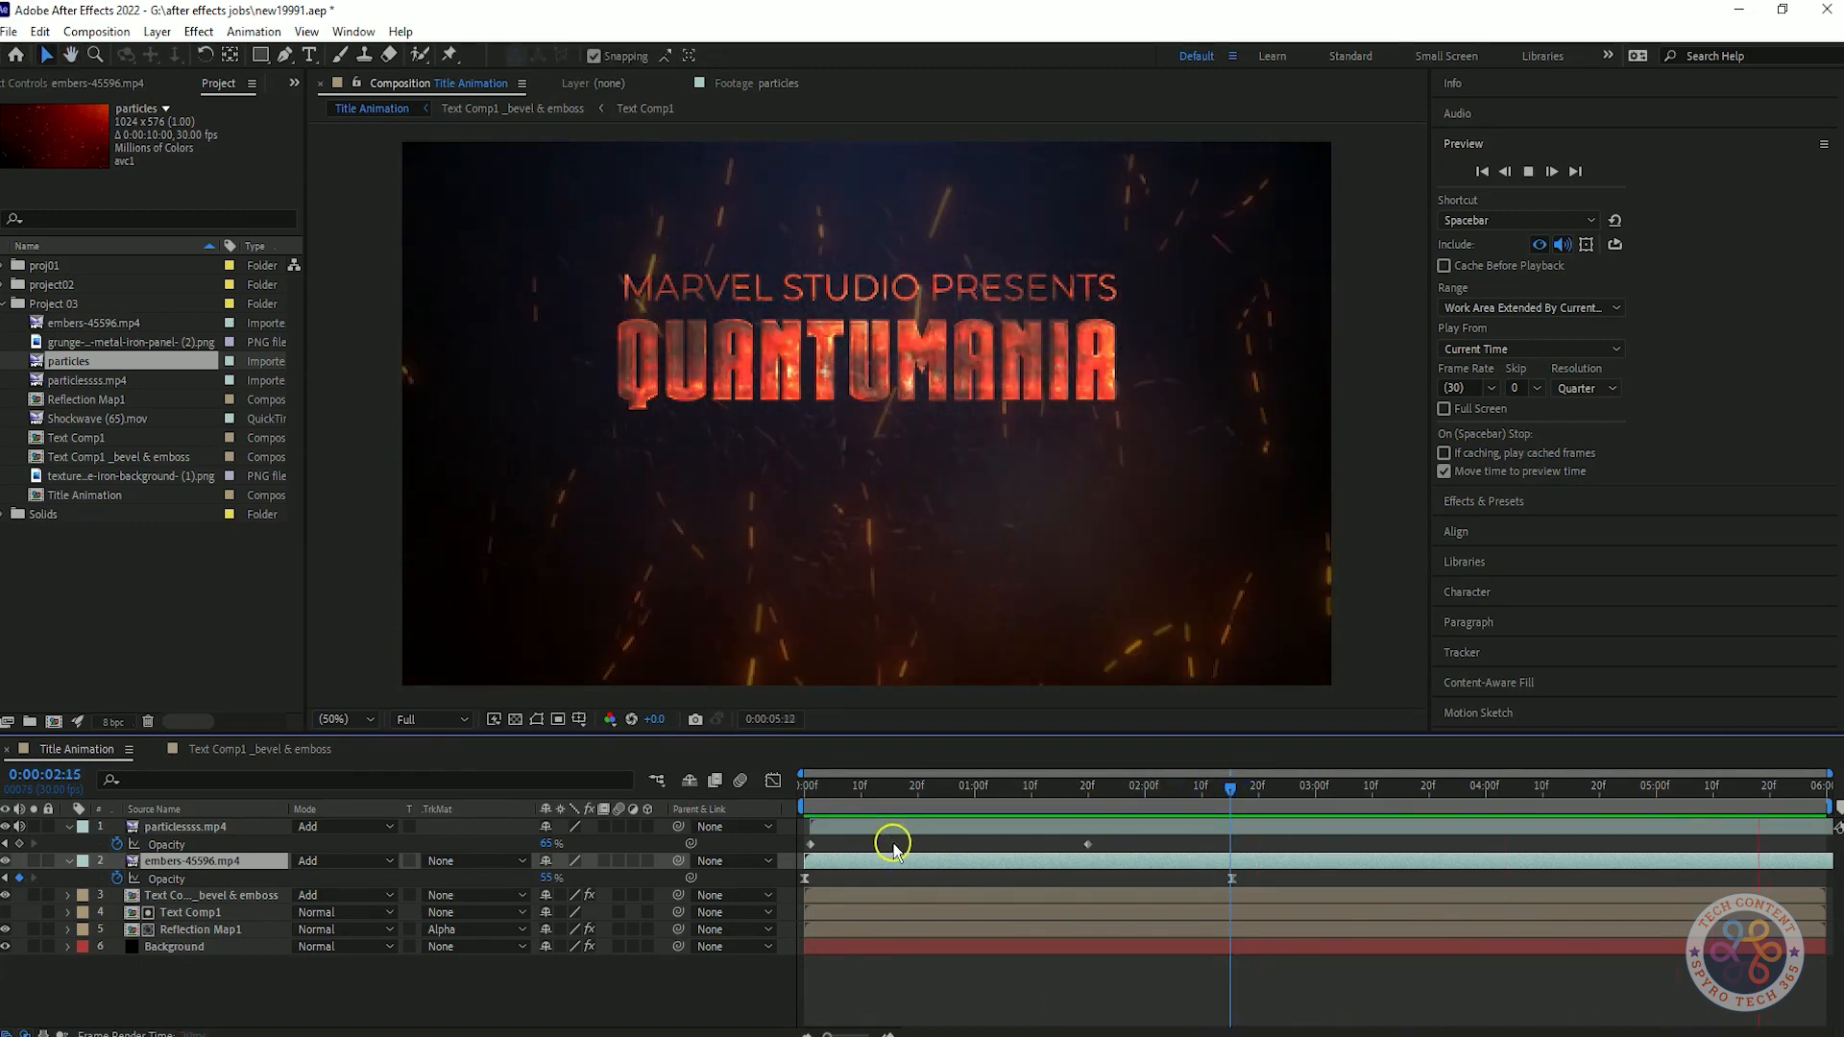
Set the Time Stretch factor of the embers-45596.mp4 layer to 200% and preview the composition.
right_click(255, 861)
click(567, 444)
text(200)
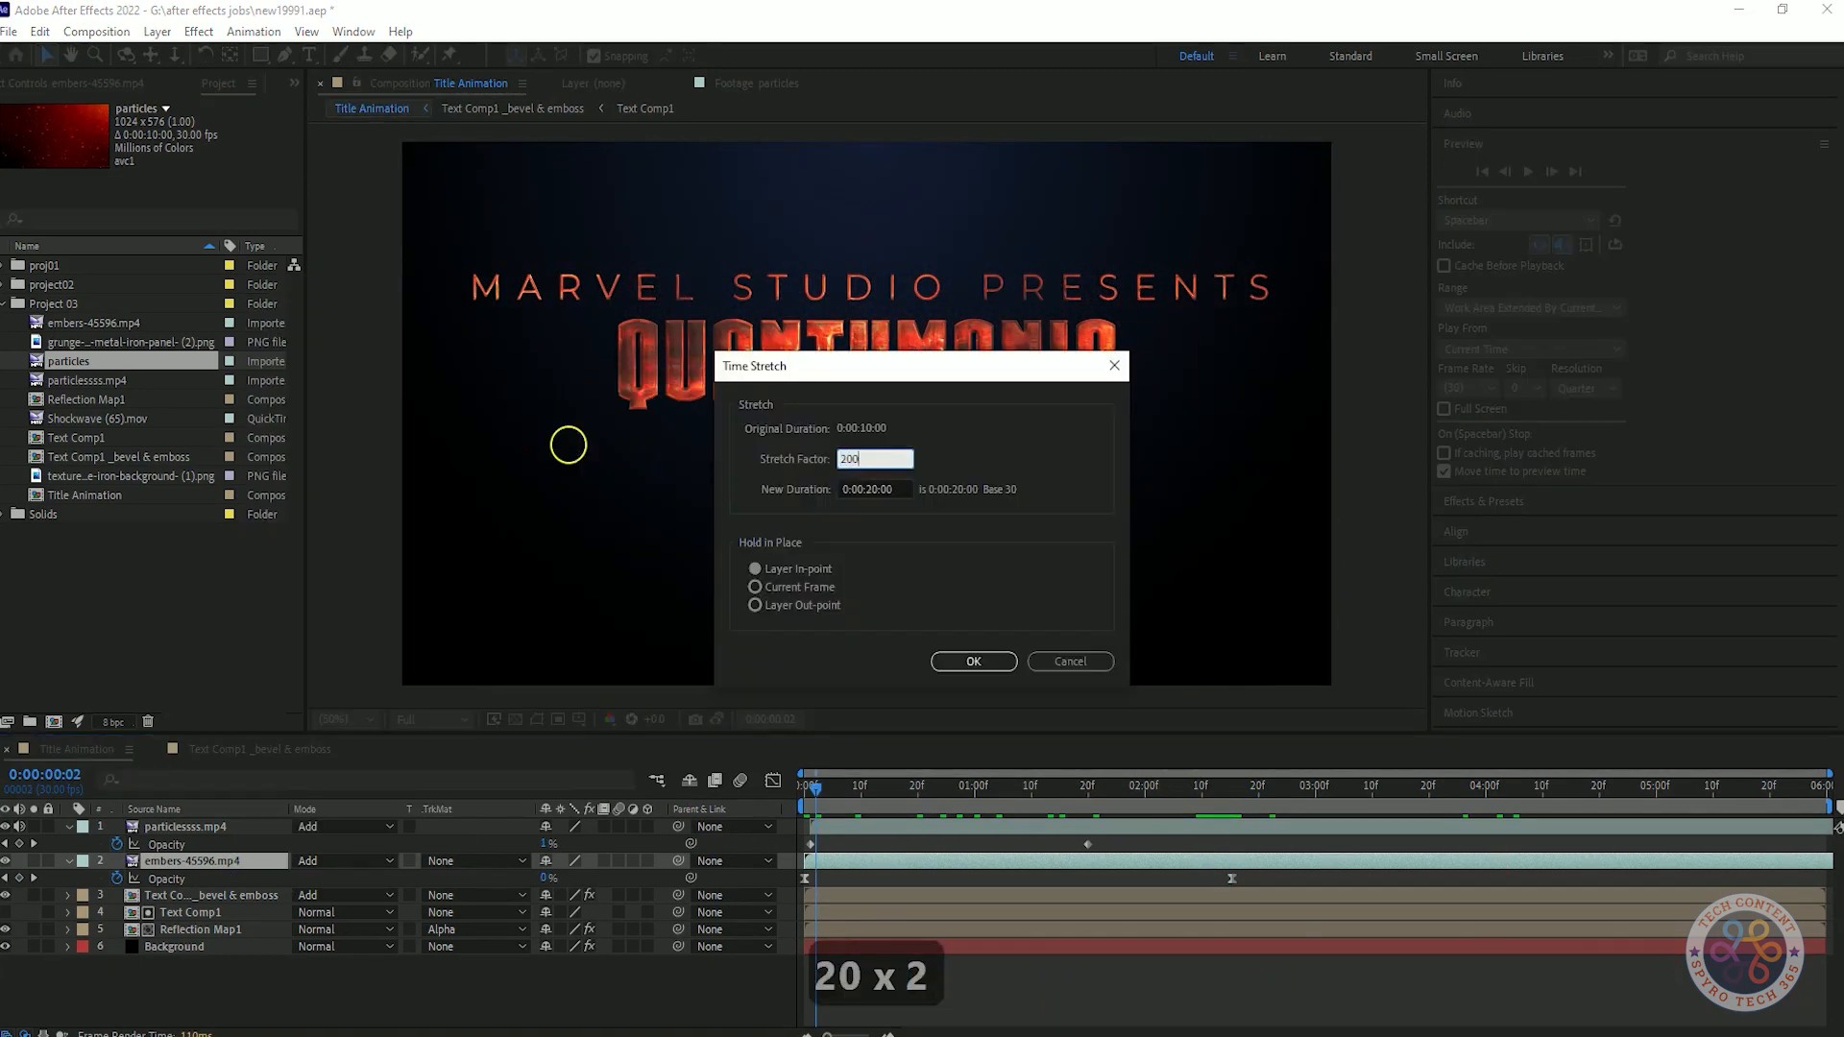
click(955, 671)
key(space)
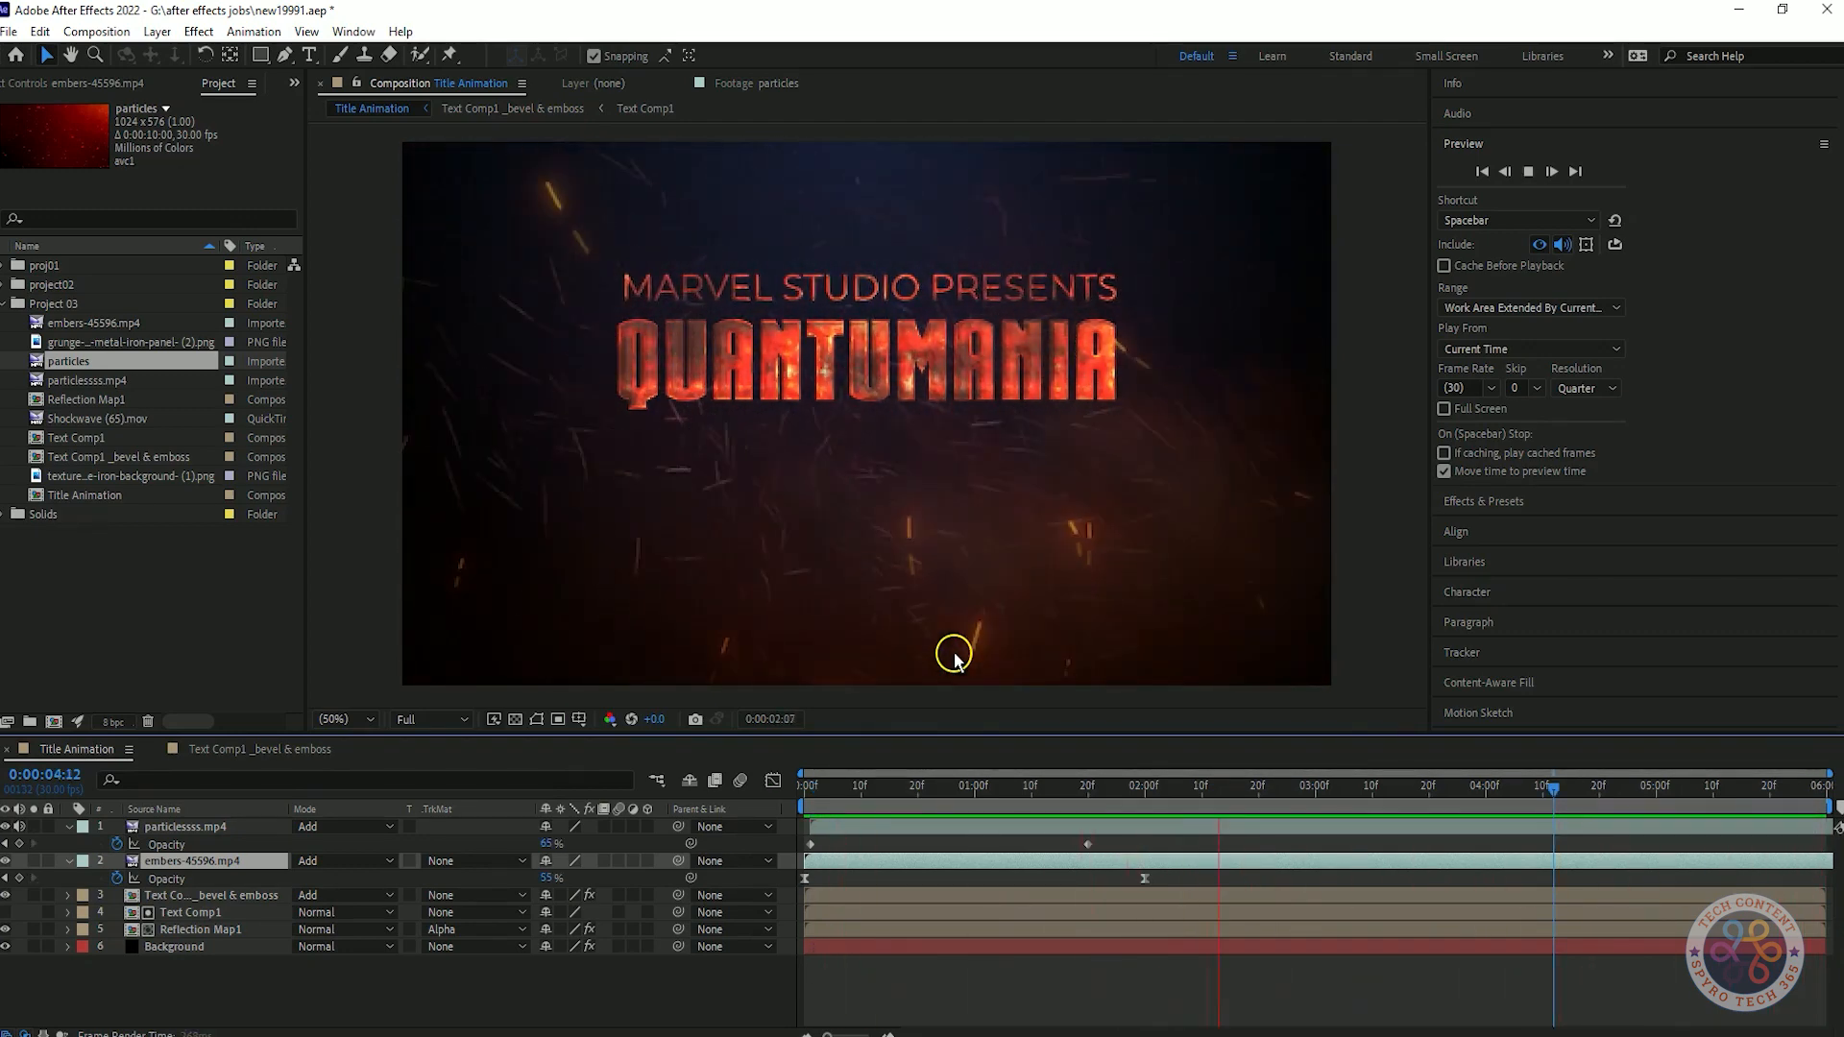
key(space)
key(space)
Set the particlessss.mp4 layer's opacity at its 0:00:01:20 keyframe to 70% and preview the result.
click(186, 827)
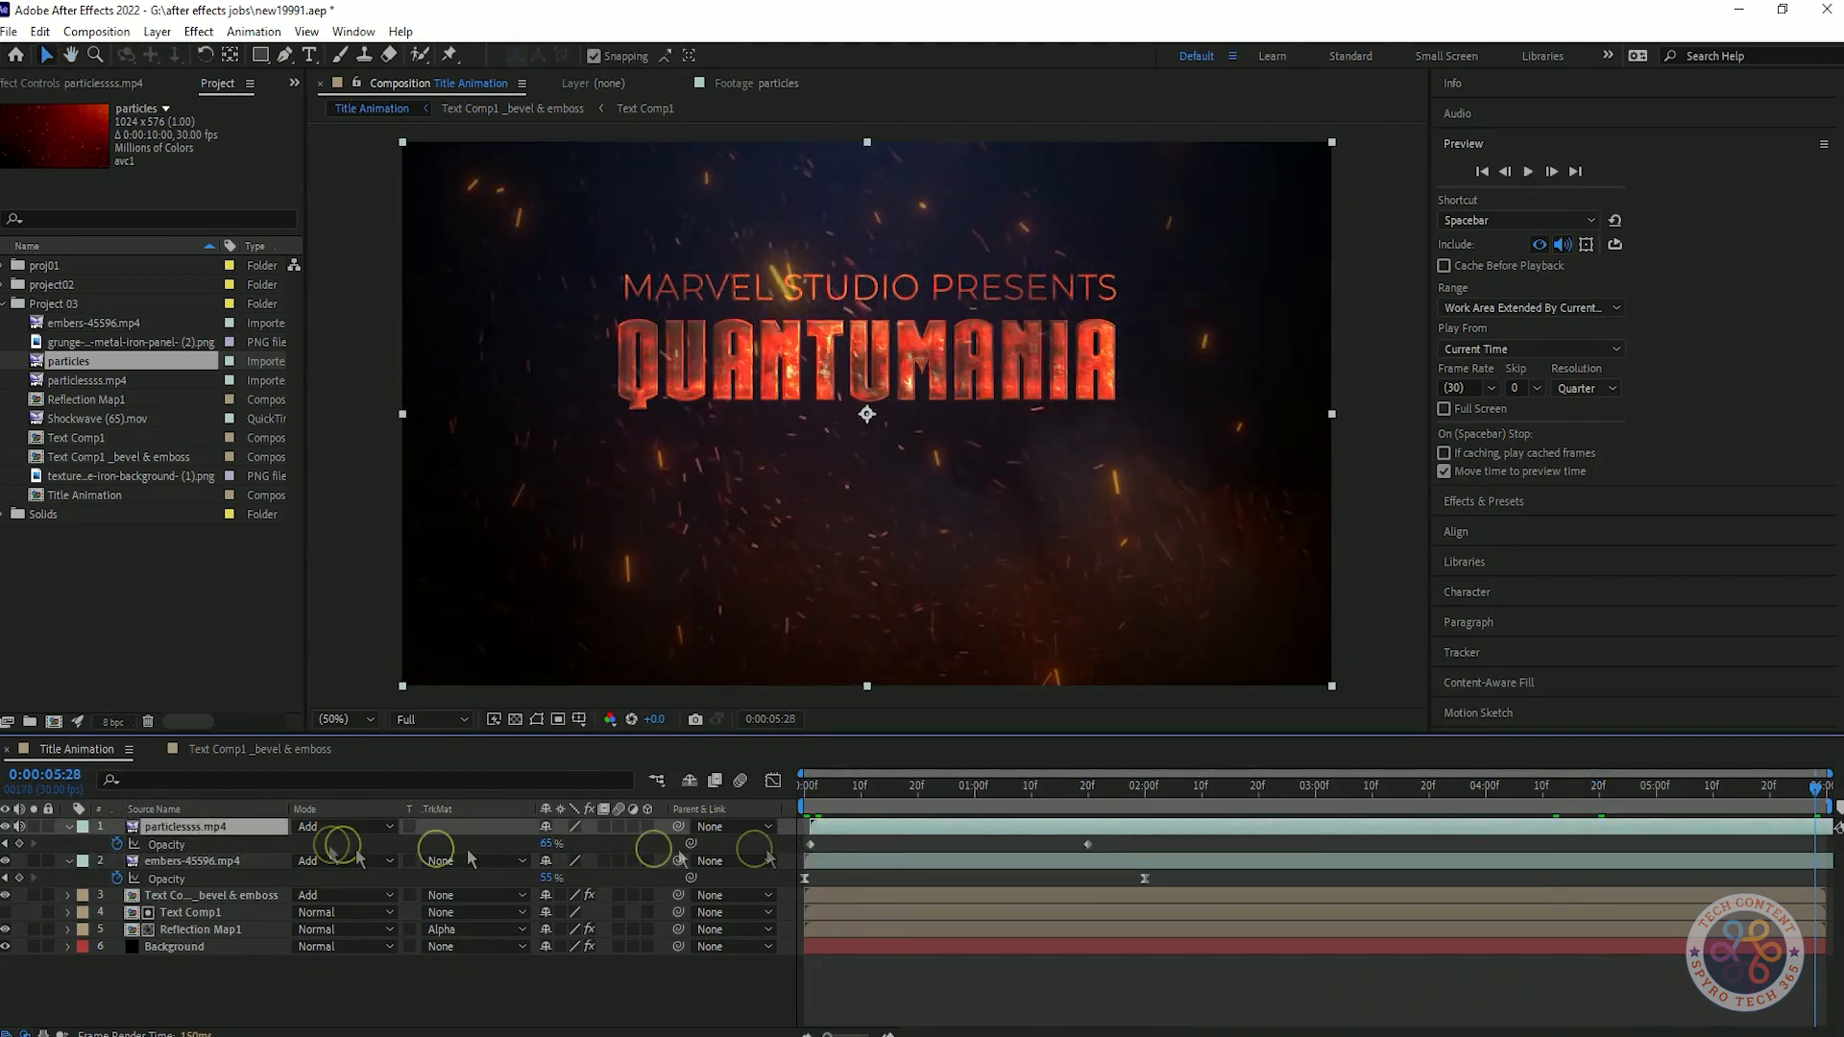
click(6, 844)
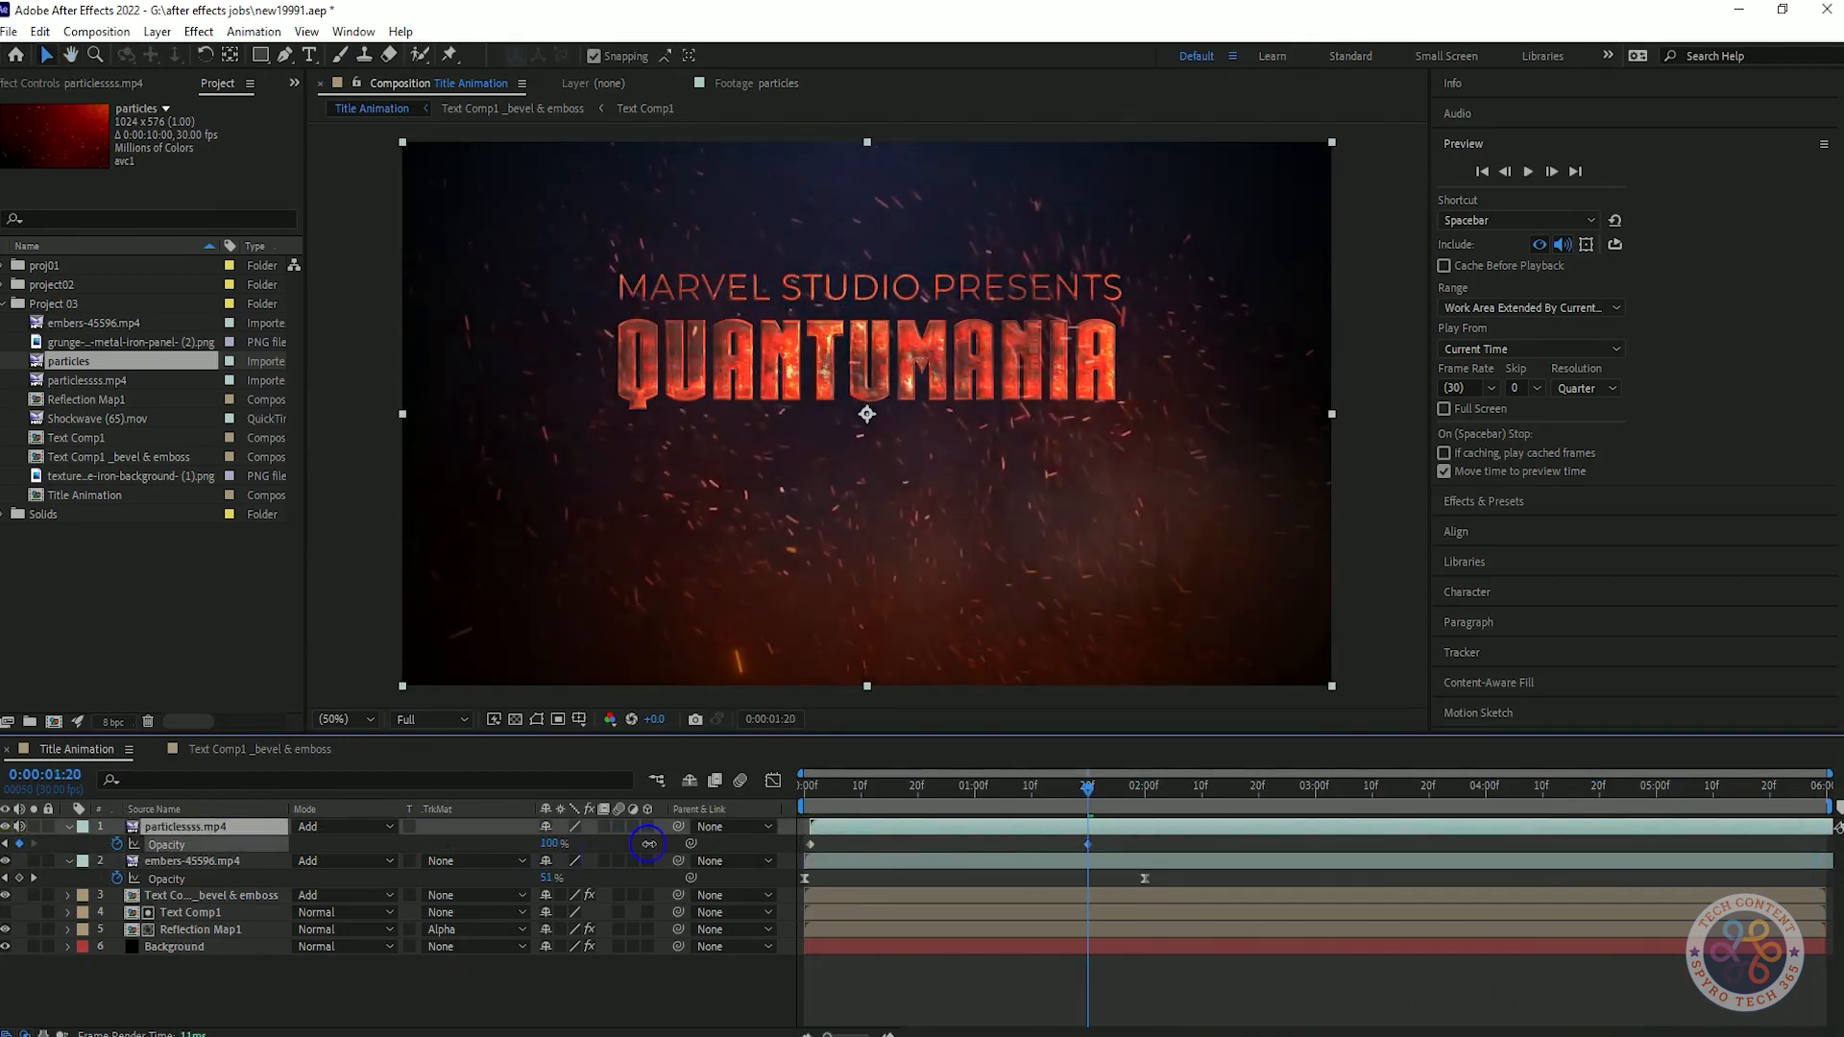
click(550, 843)
text(70)
key(Return)
key(space)
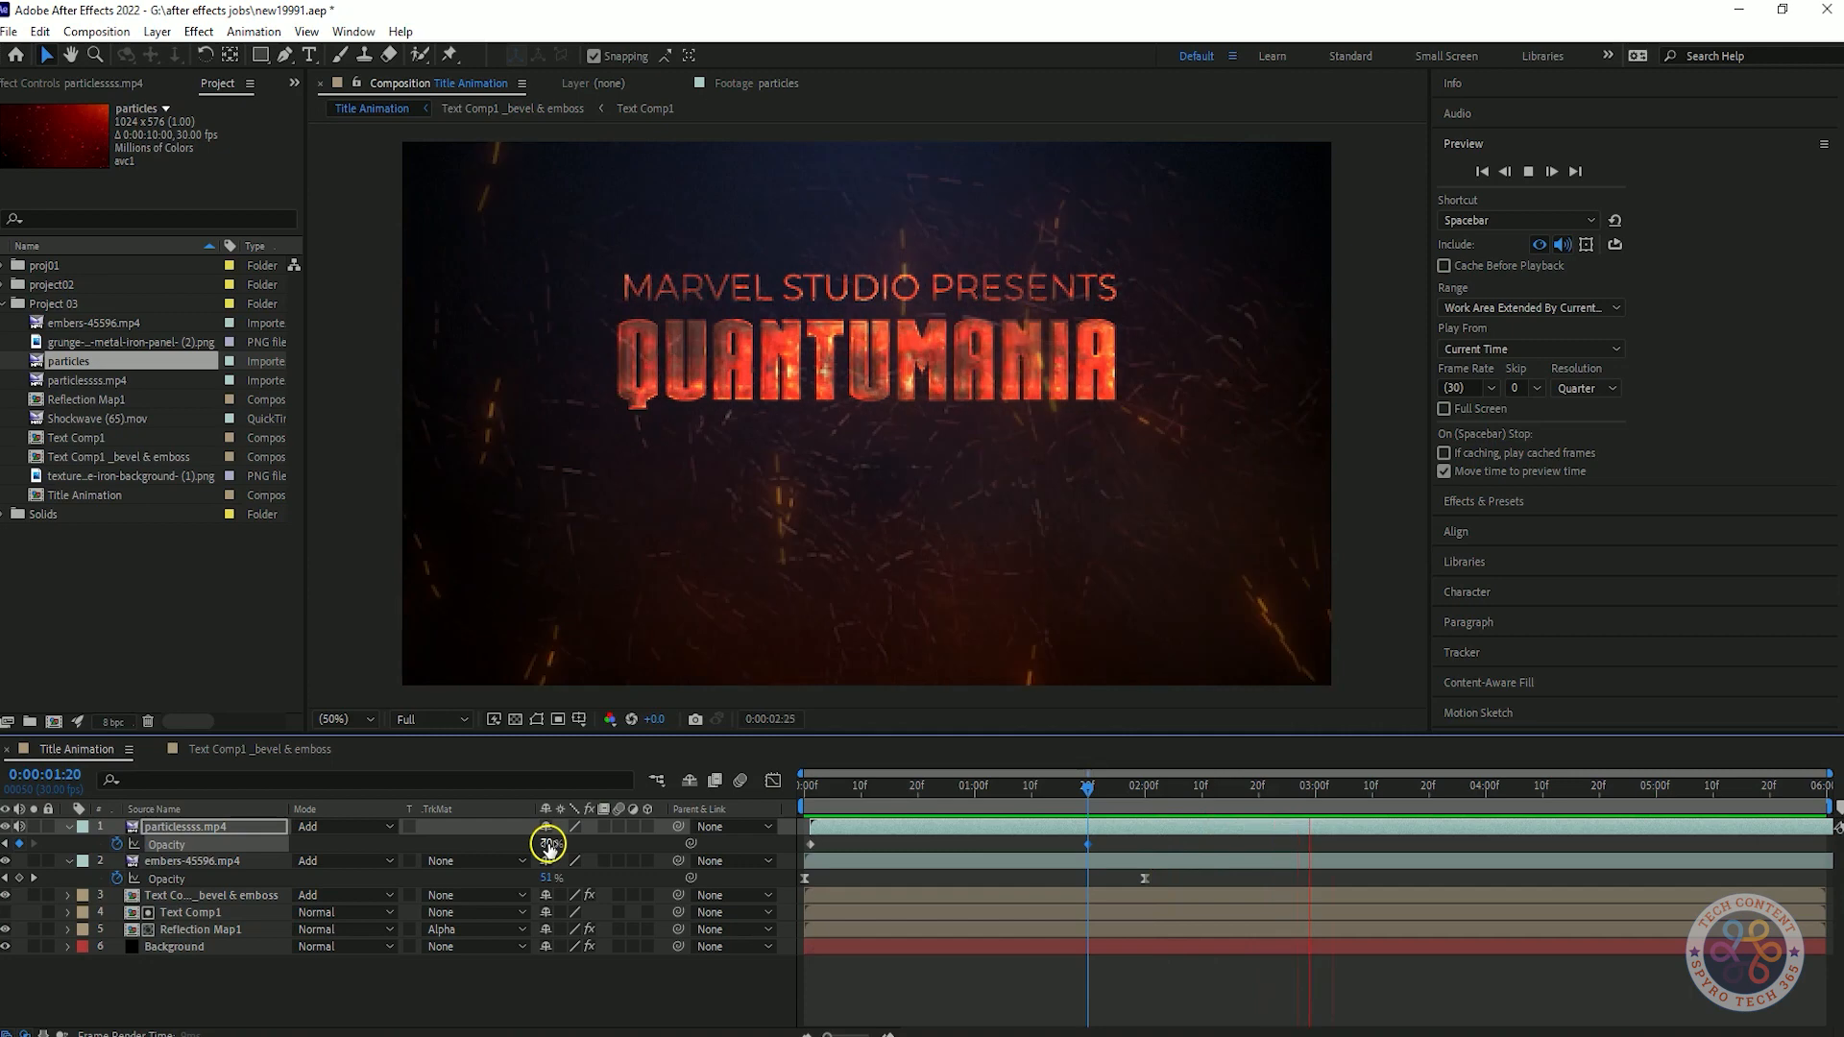
key(space)
Collapse the properties of the particlessss.mp4 and embers-45596.mp4 layers, and add a new adjustment layer above them.
click(68, 827)
click(69, 845)
click(332, 993)
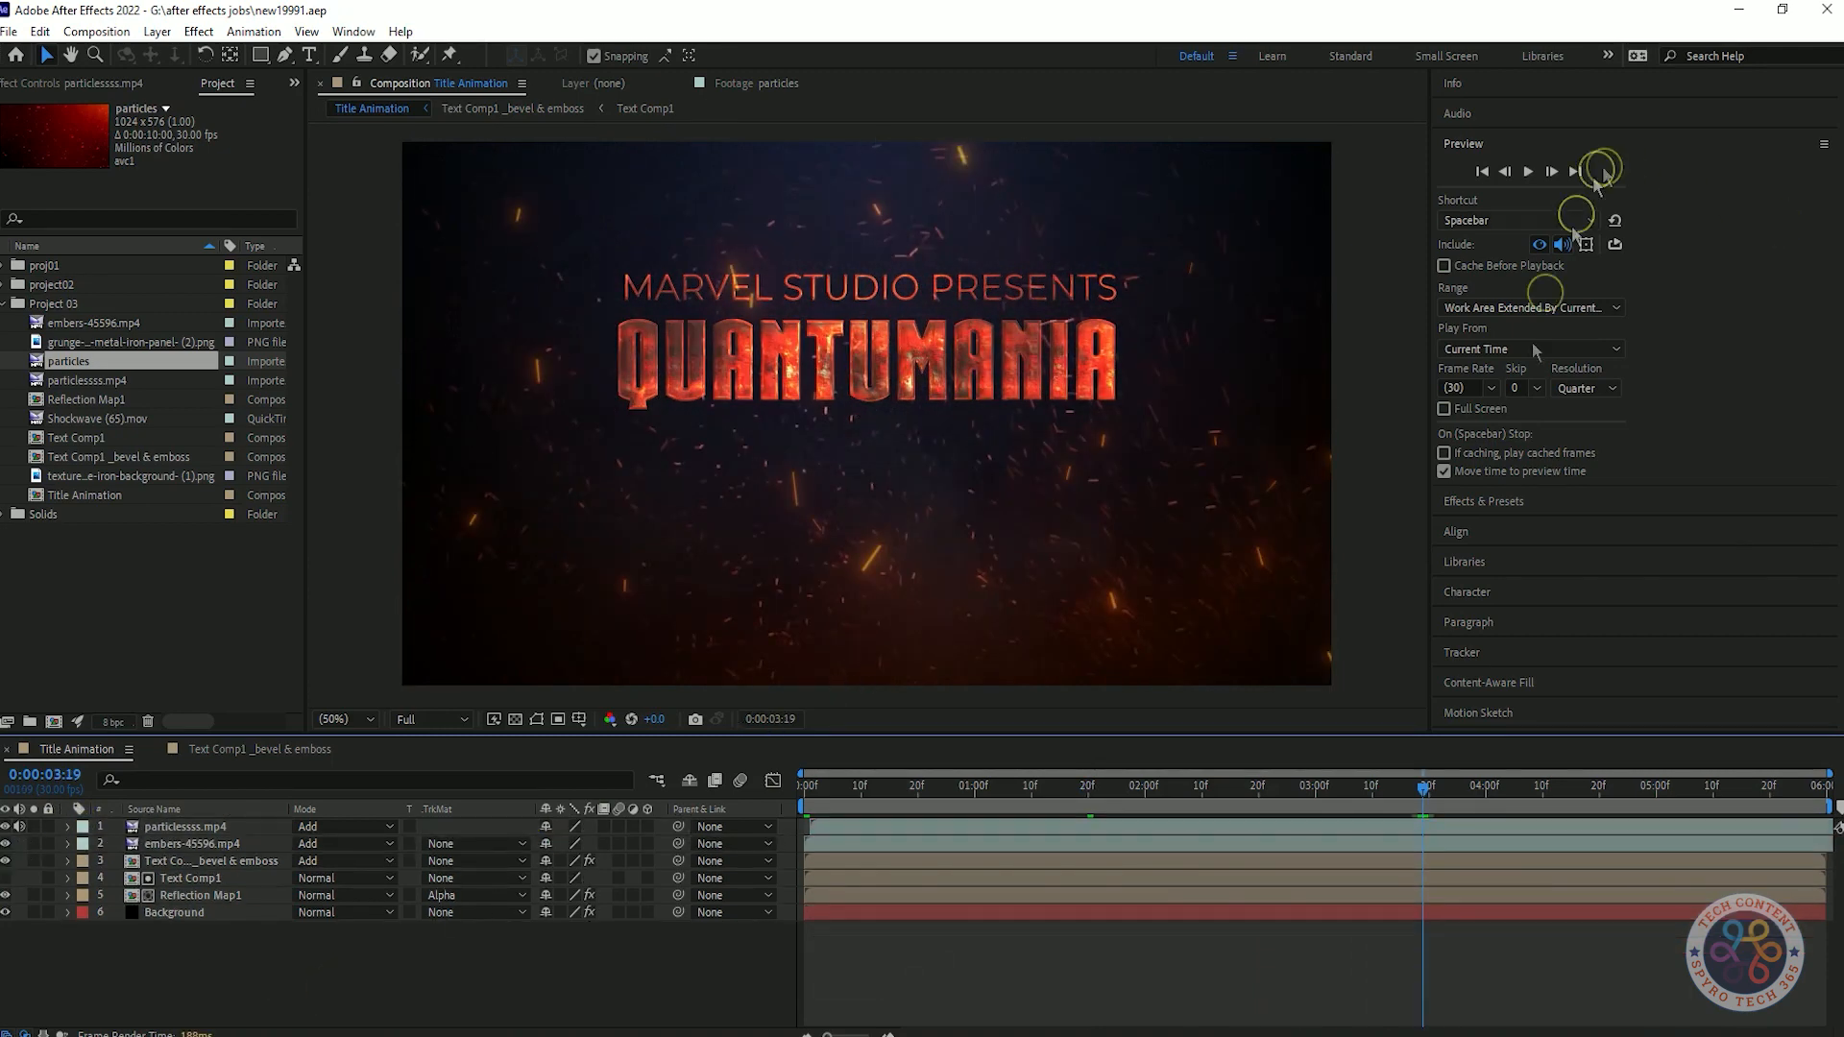
right_click(515, 989)
click(845, 930)
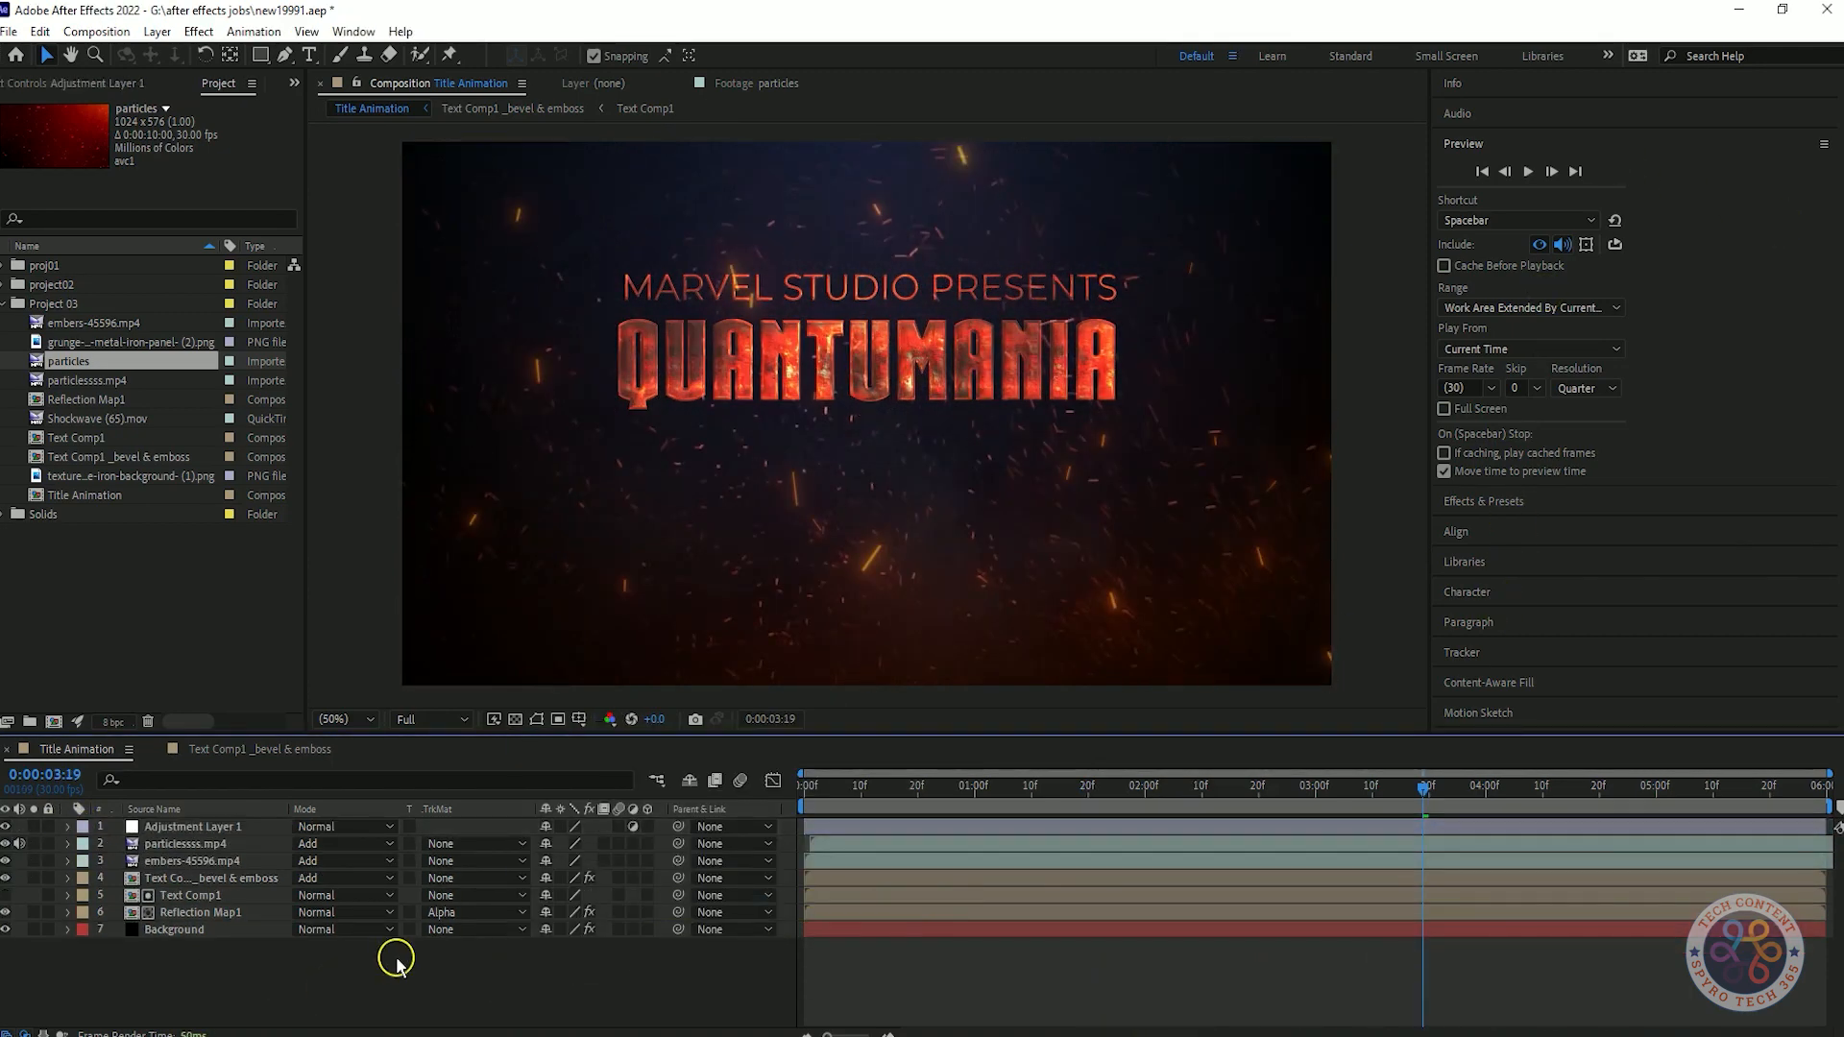
Apply the Levels effect to Adjustment Layer 1 and return to the start of the composition.
click(1484, 500)
click(1563, 199)
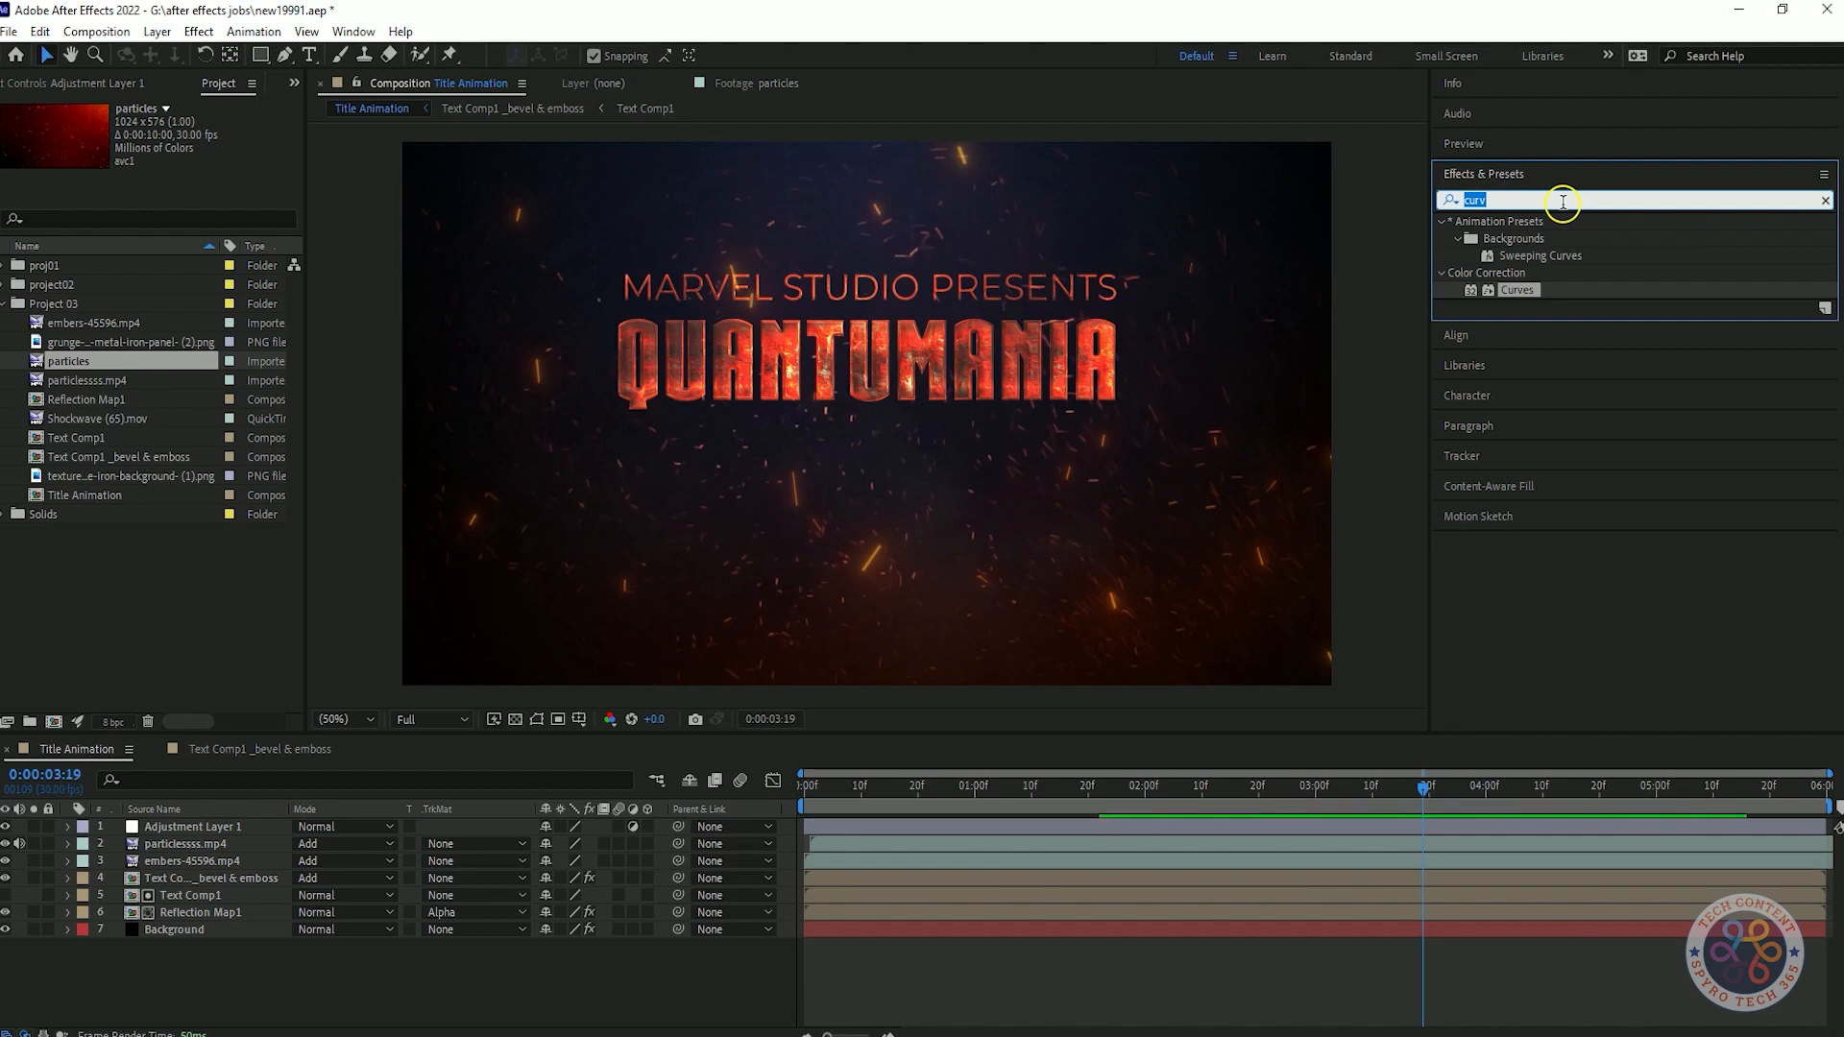
text(level)
drag(1516, 323, 182, 832)
key(Home)
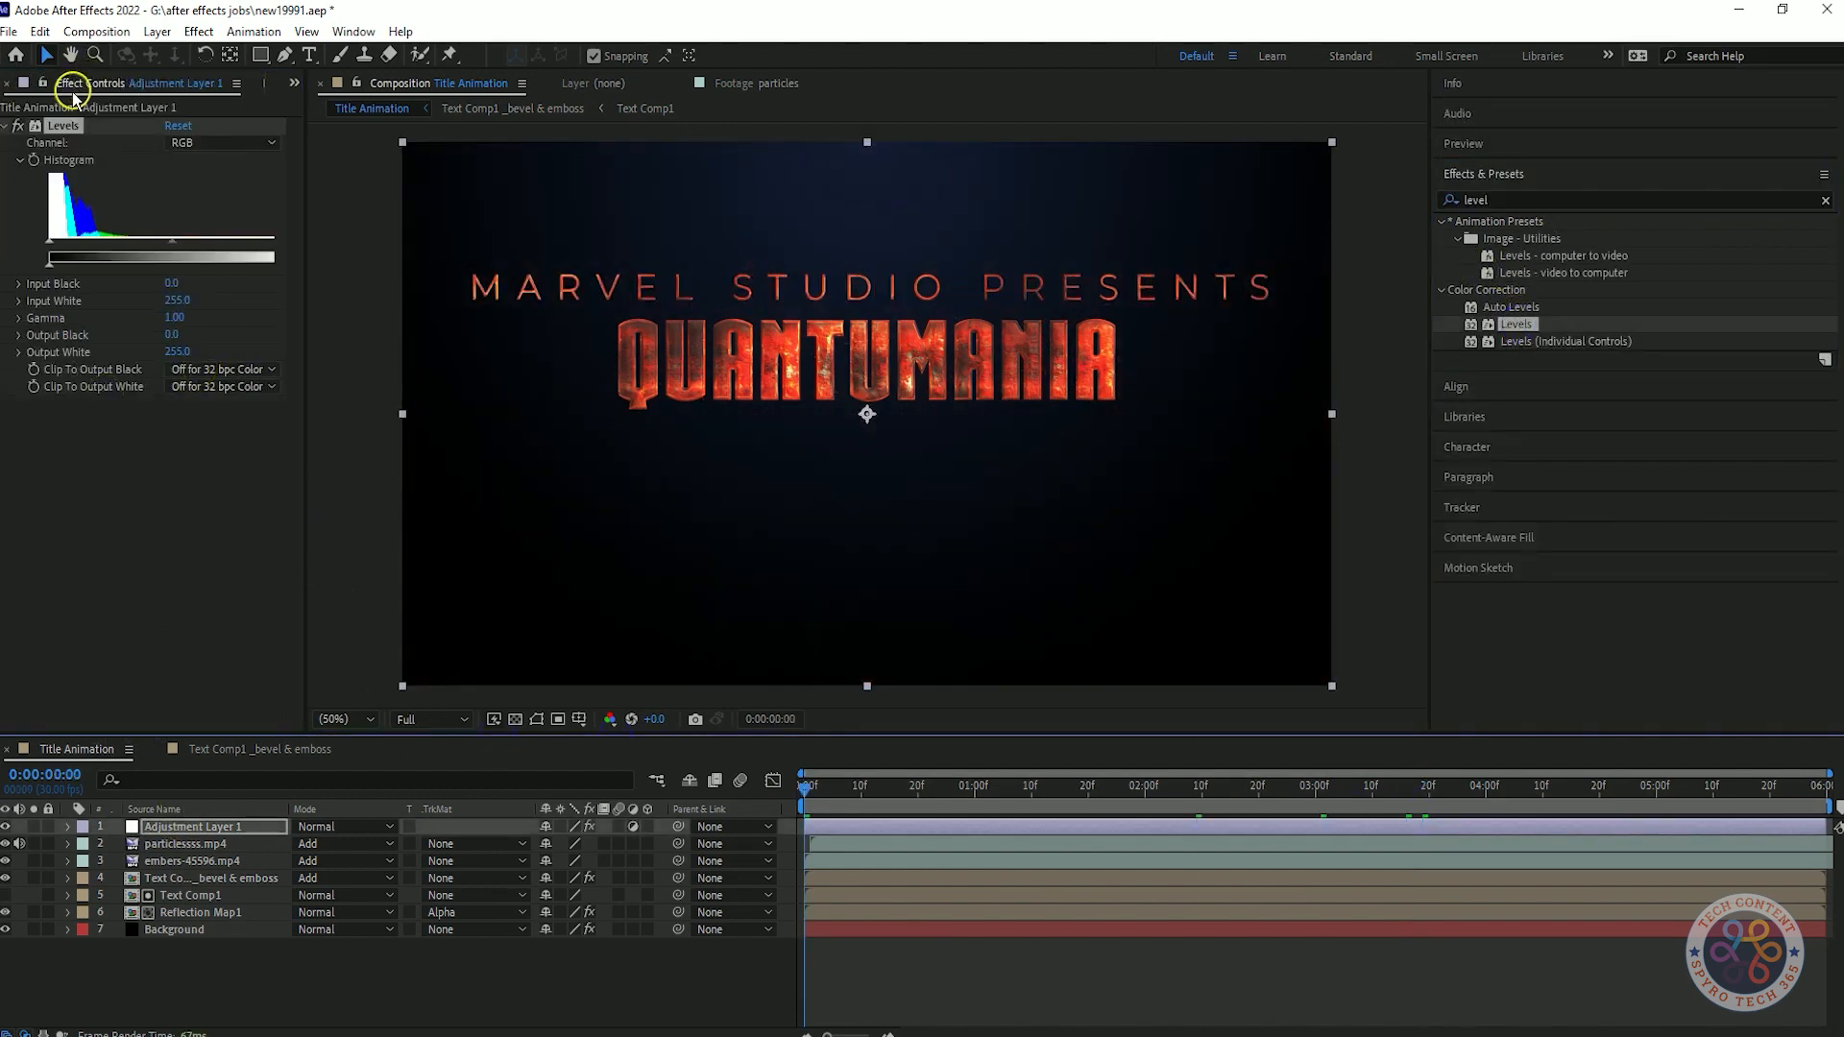
Animate the Levels histogram on Adjustment Layer 1 with a keyframe at 0:00:02:00 and Gamma lowered to 0.00 at 0:00:00:00.
drag(810, 793, 1145, 788)
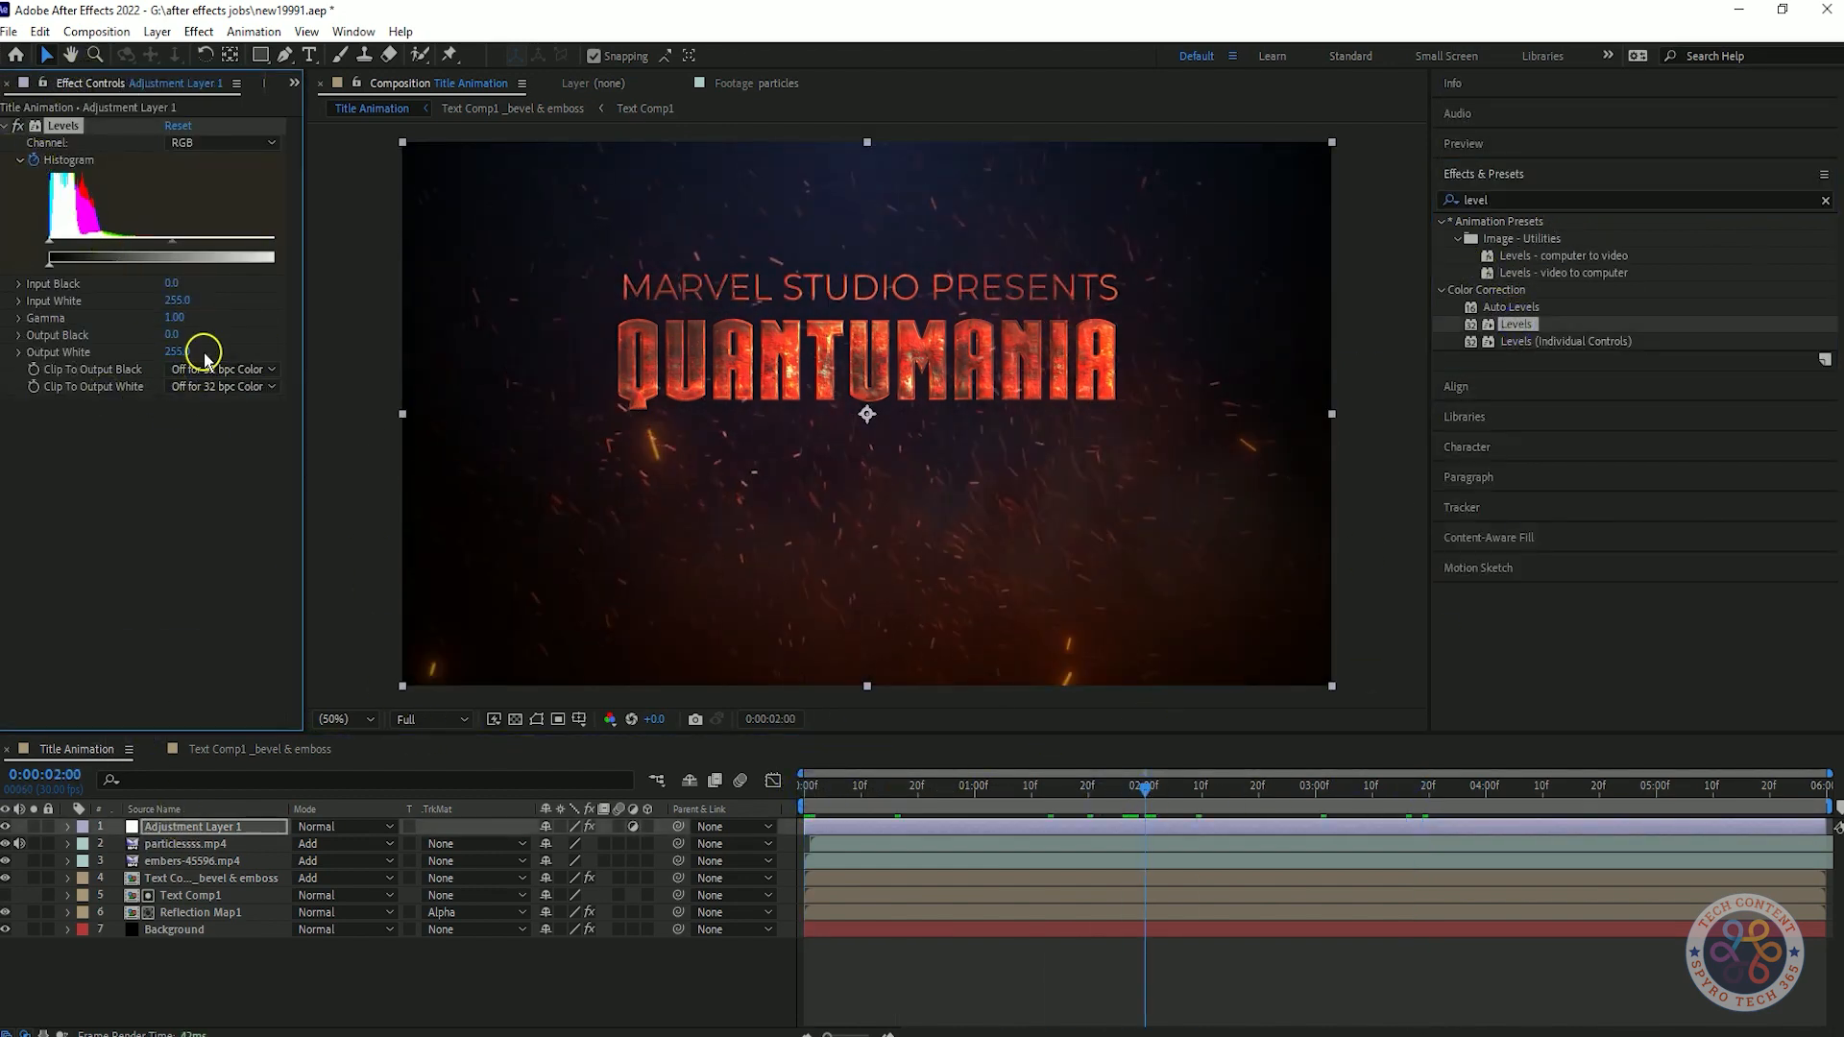
drag(185, 328, 486, 291)
key(ctrl+z)
drag(1147, 789, 804, 789)
drag(176, 318, 2, 328)
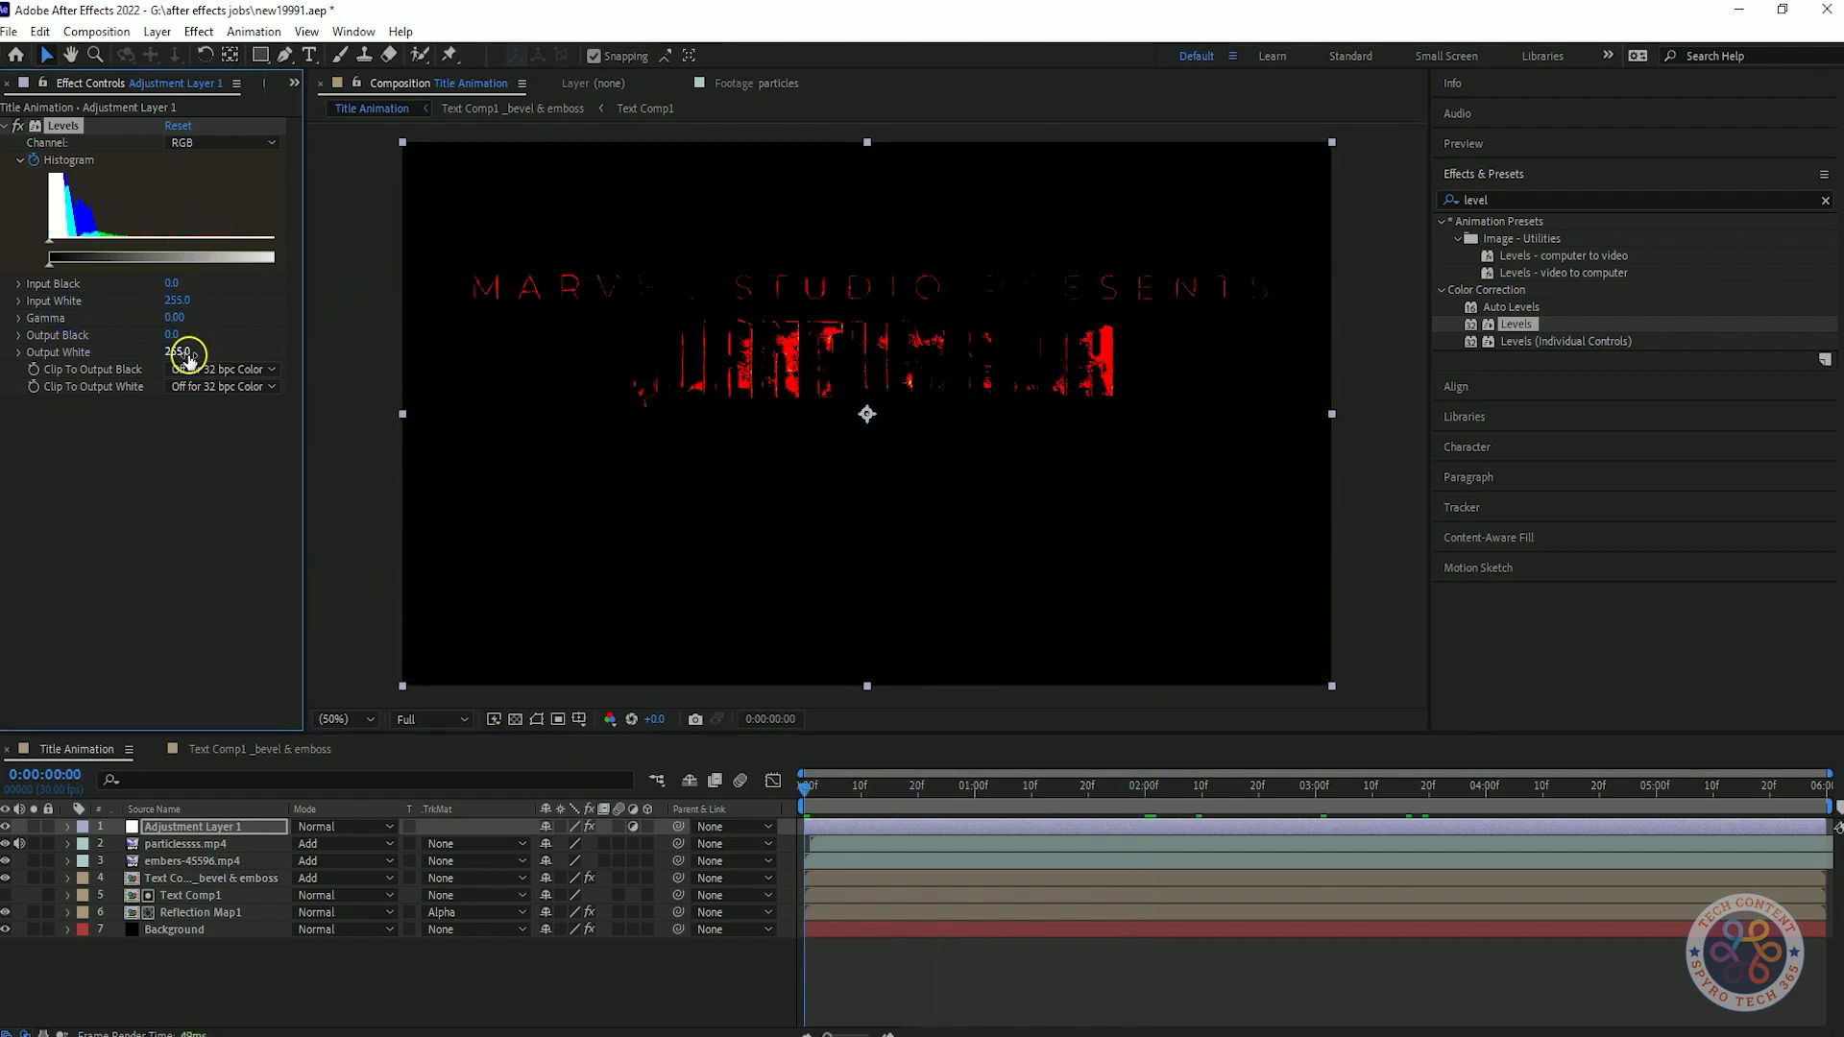
Try lowering the Levels effect's Input White to 253 at the composition start and undo the change.
key(ctrl+z)
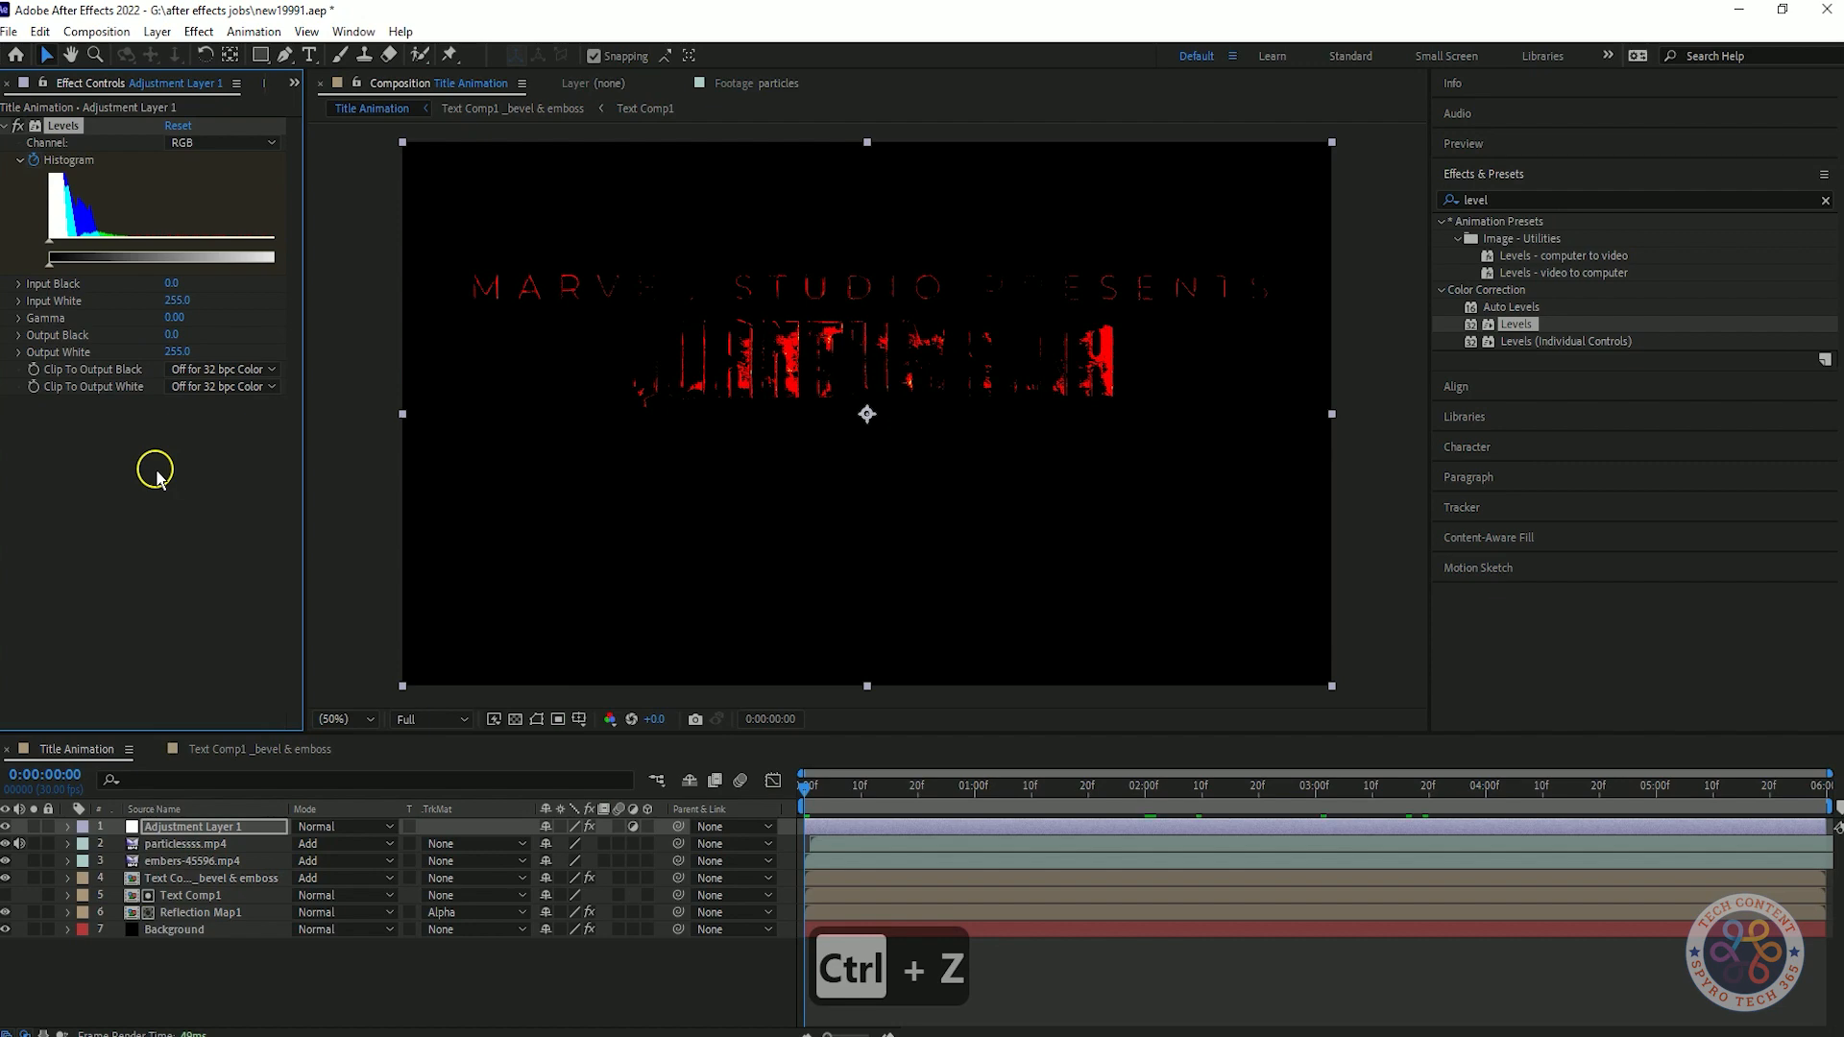
drag(182, 302, 171, 308)
key(ctrl+z)
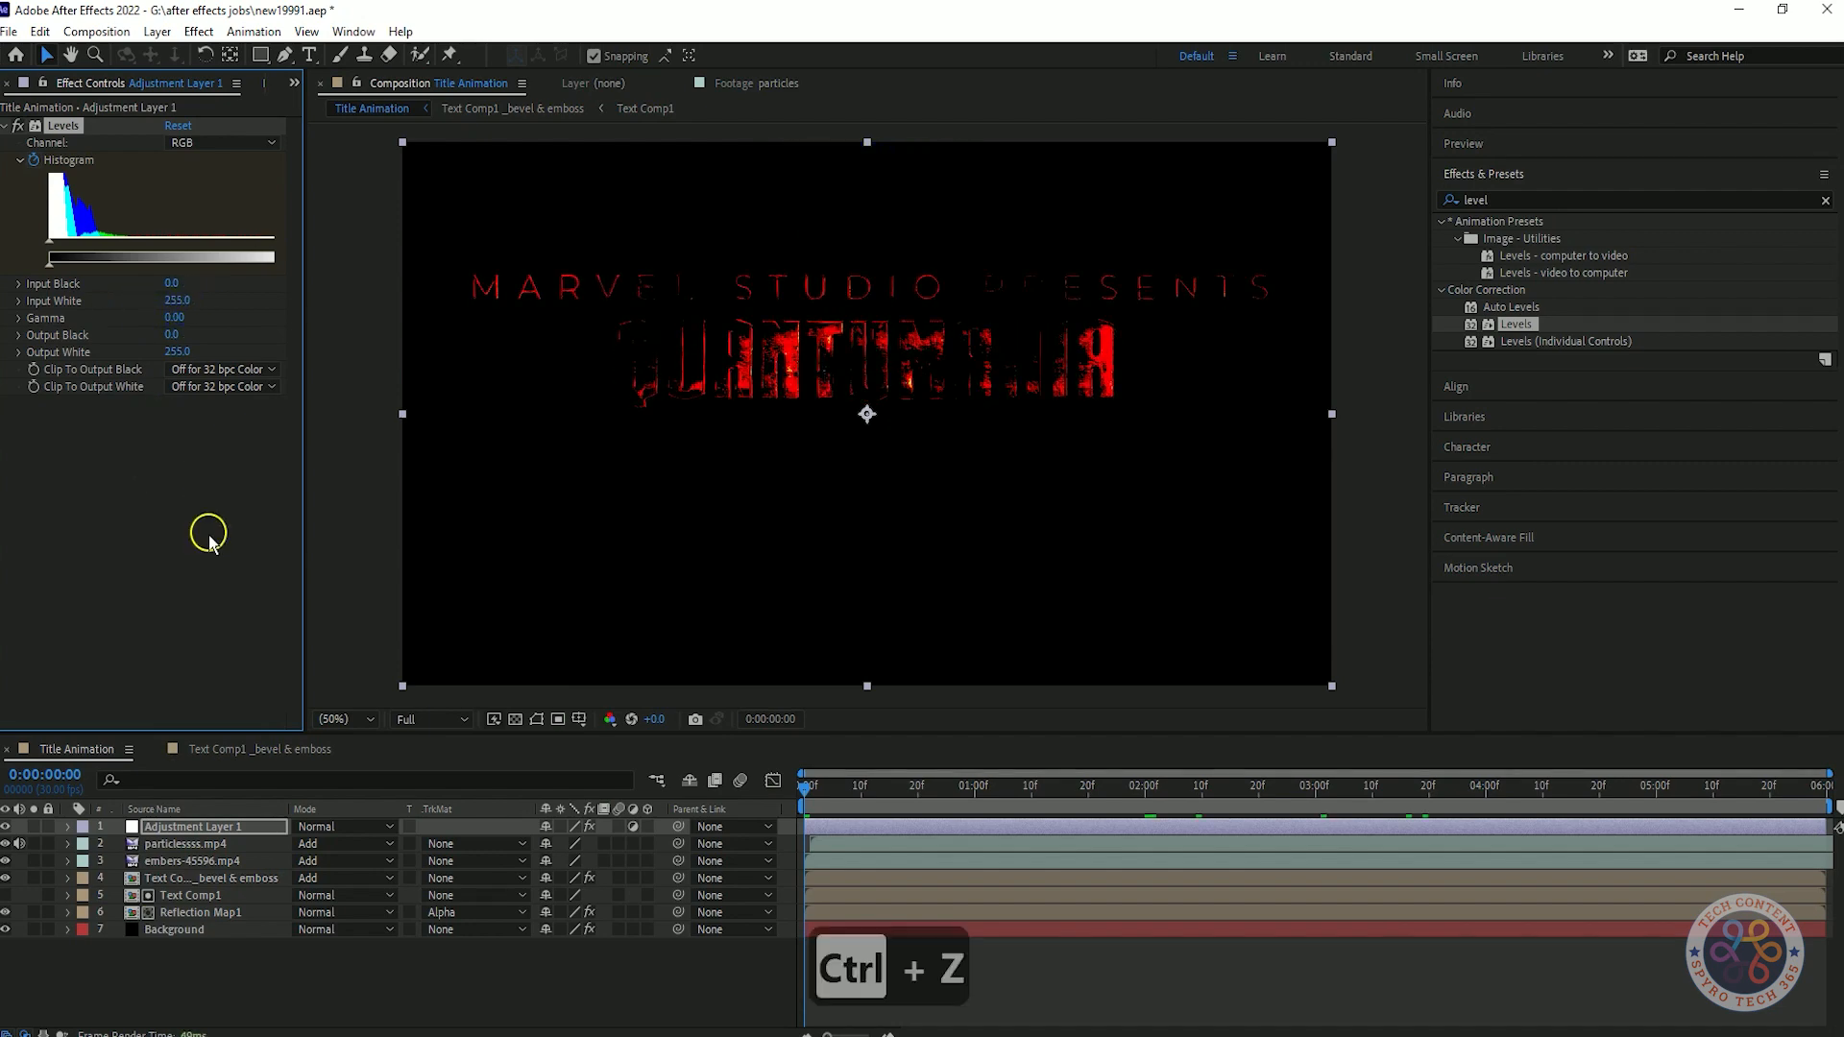
Reveal Adjustment Layer 1's Histogram keyframes, try different Output White values at 0:00:02:00 and the start, and undo them.
drag(789, 790, 1150, 795)
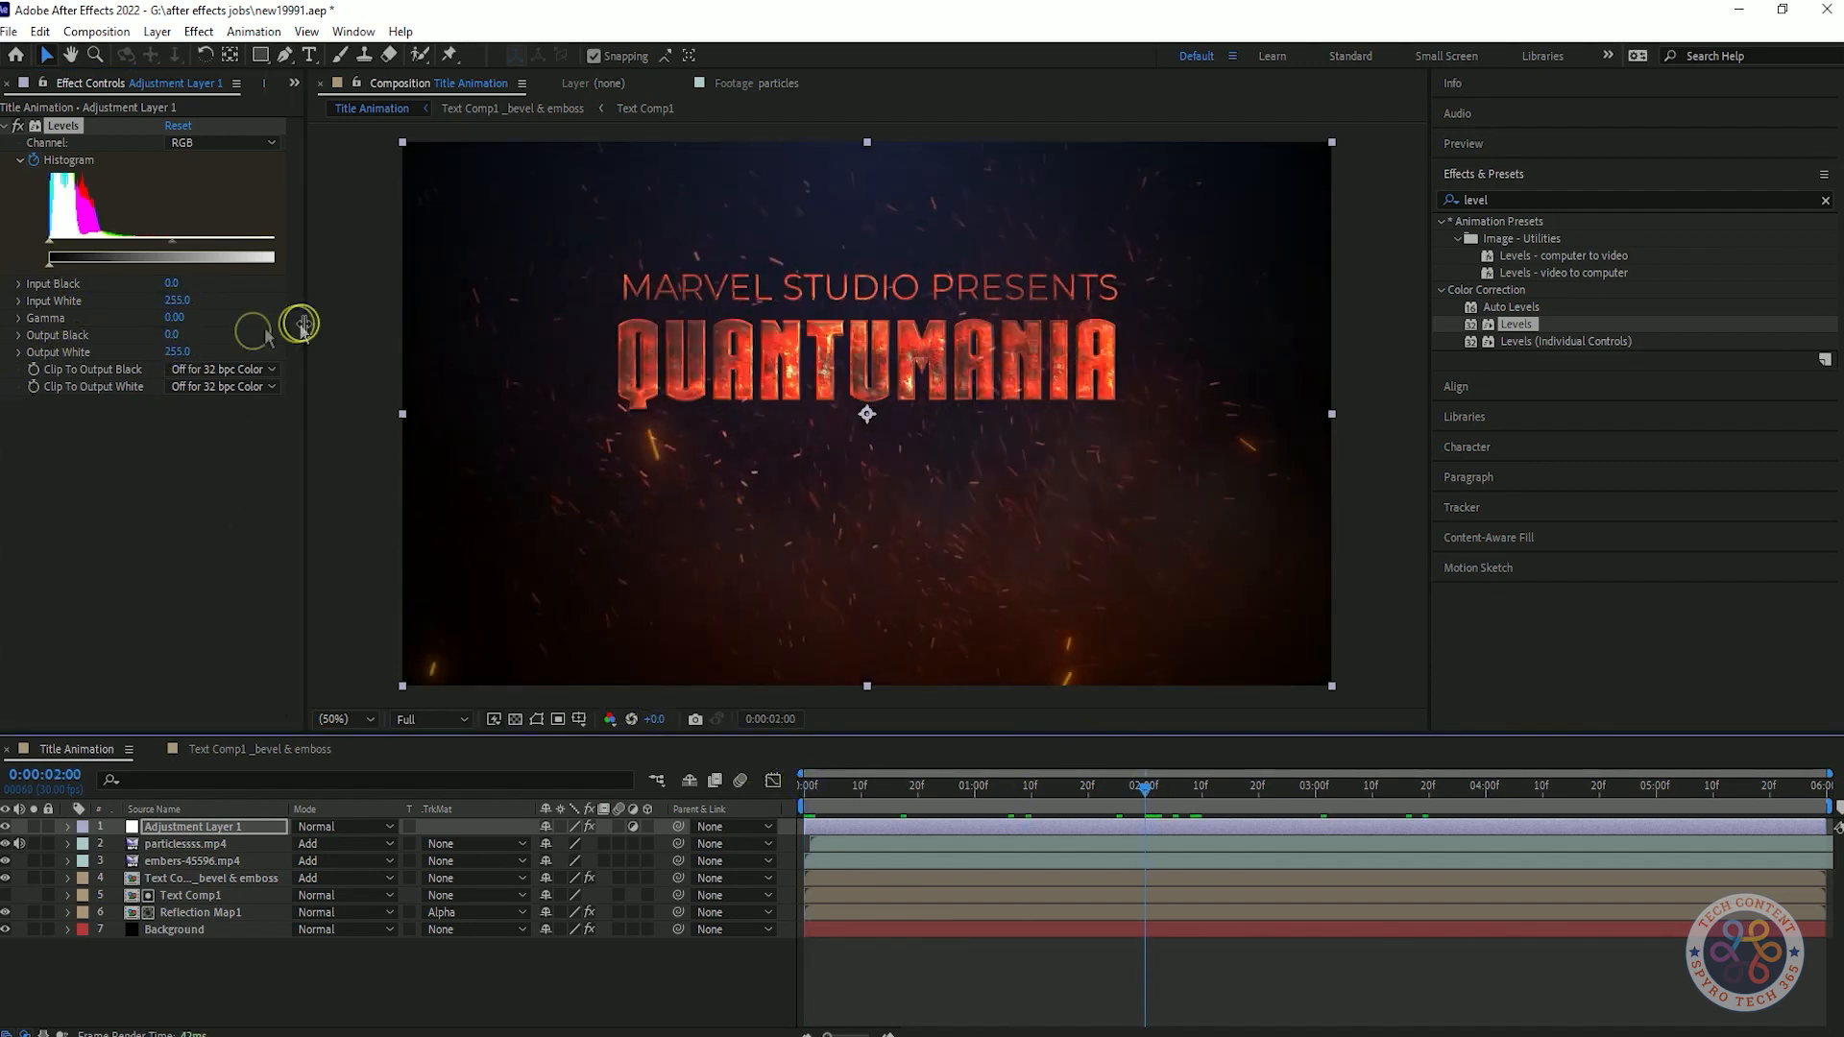
key(u)
drag(178, 353, 157, 356)
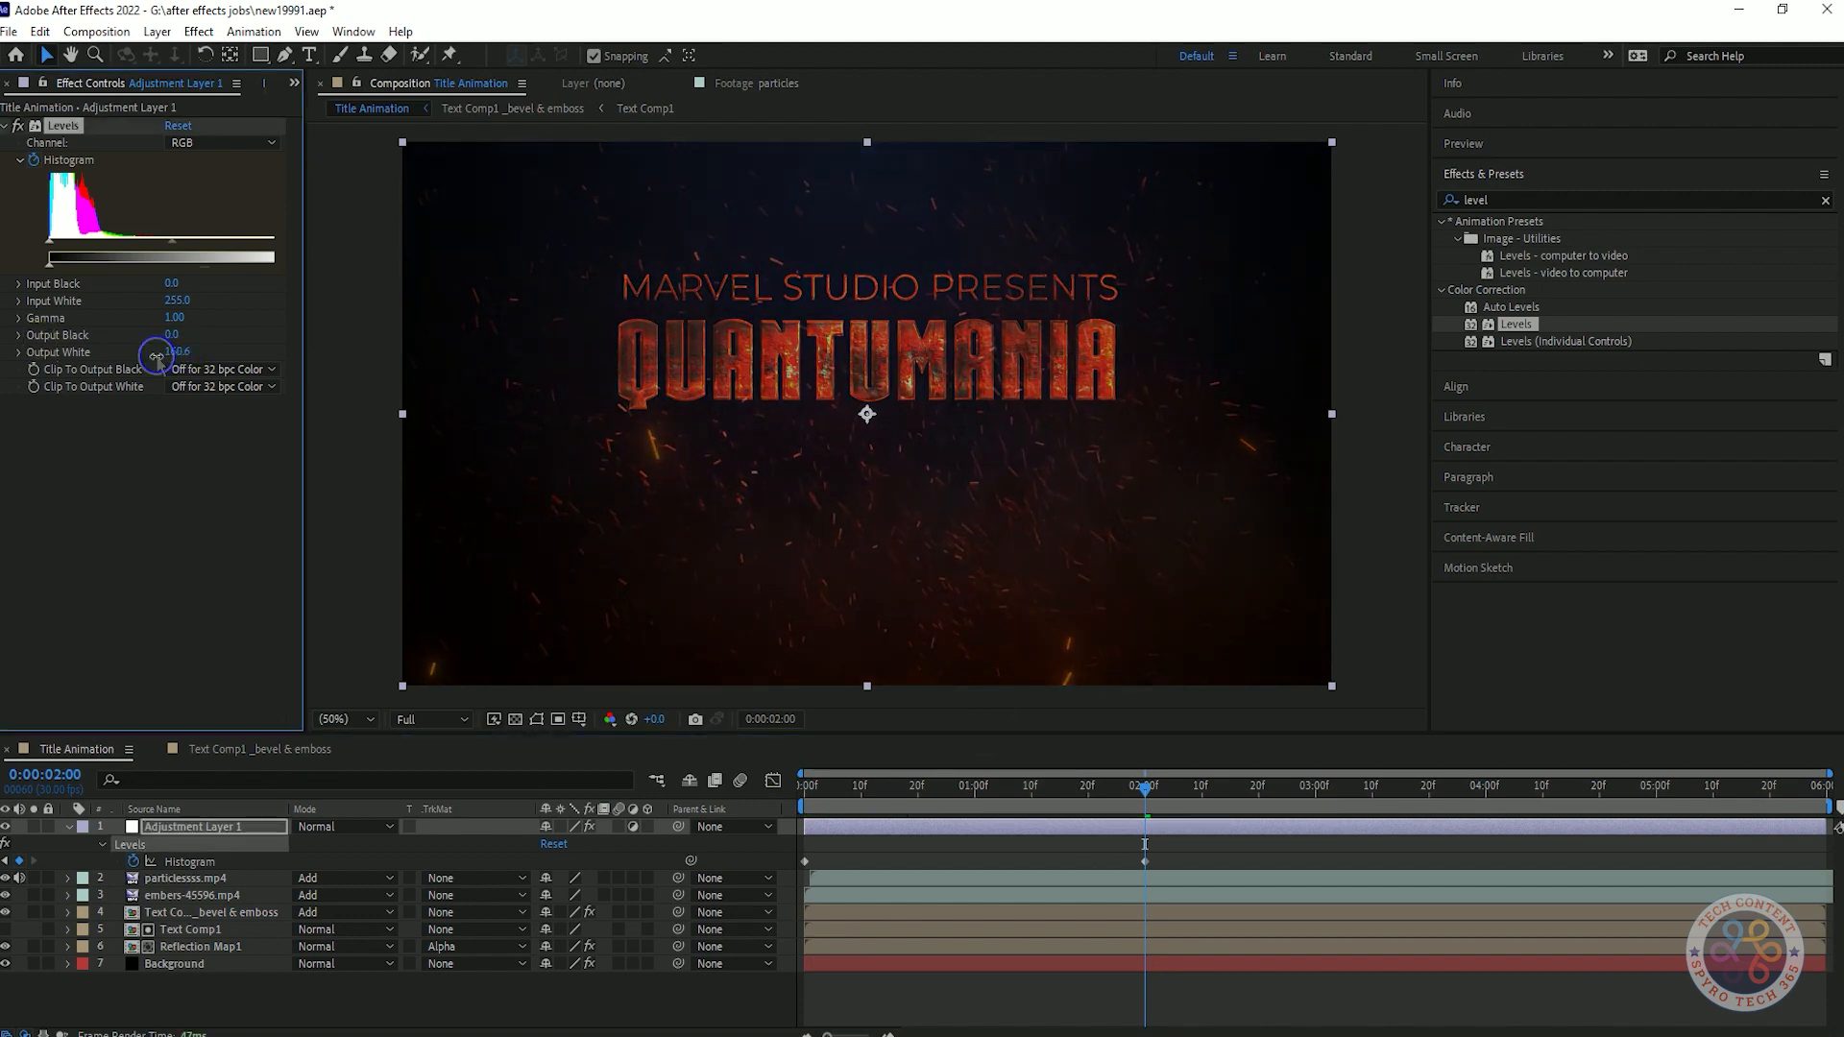
key(ctrl+z)
drag(1145, 789, 801, 789)
drag(178, 353, 182, 290)
key(ctrl+z)
key(ctrl+z)
key(ctrl+z)
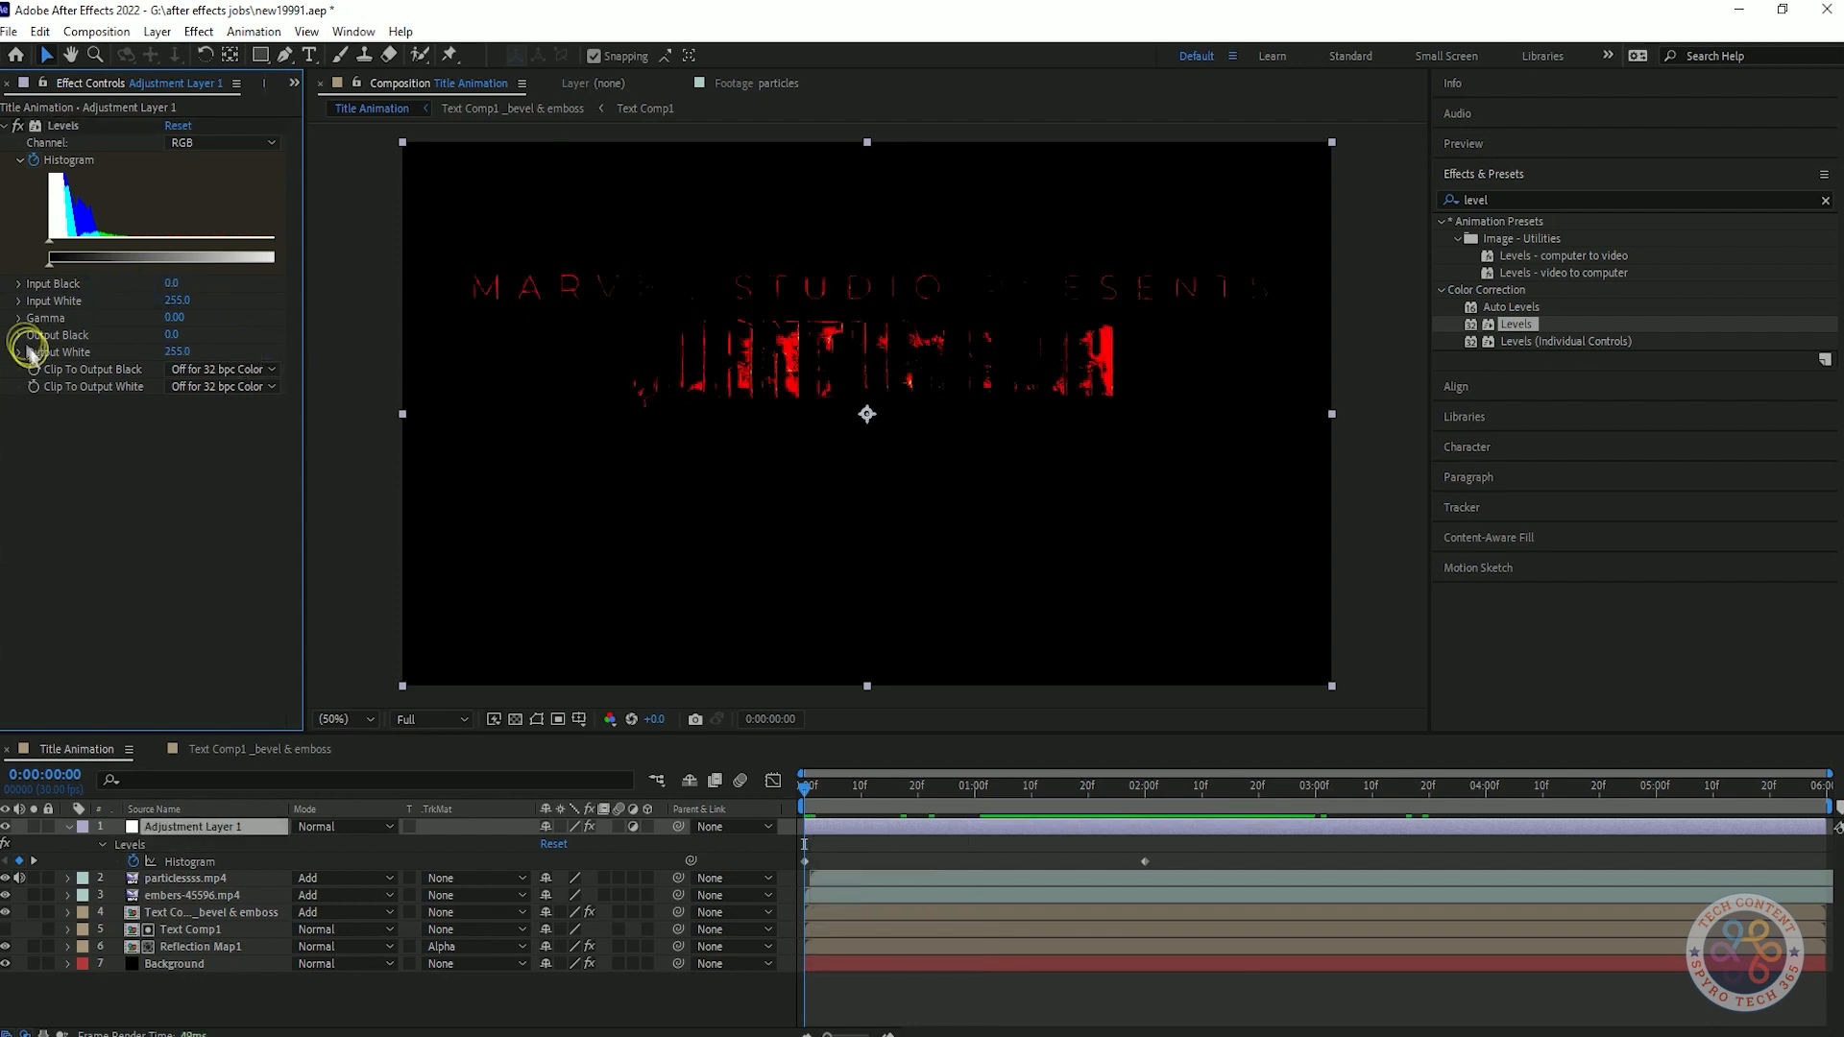
Lower the Levels Output White at 0:00:00:00 for a fade-in from black, preview it, and collapse Adjustment Layer 1's properties.
drag(805, 787, 1144, 771)
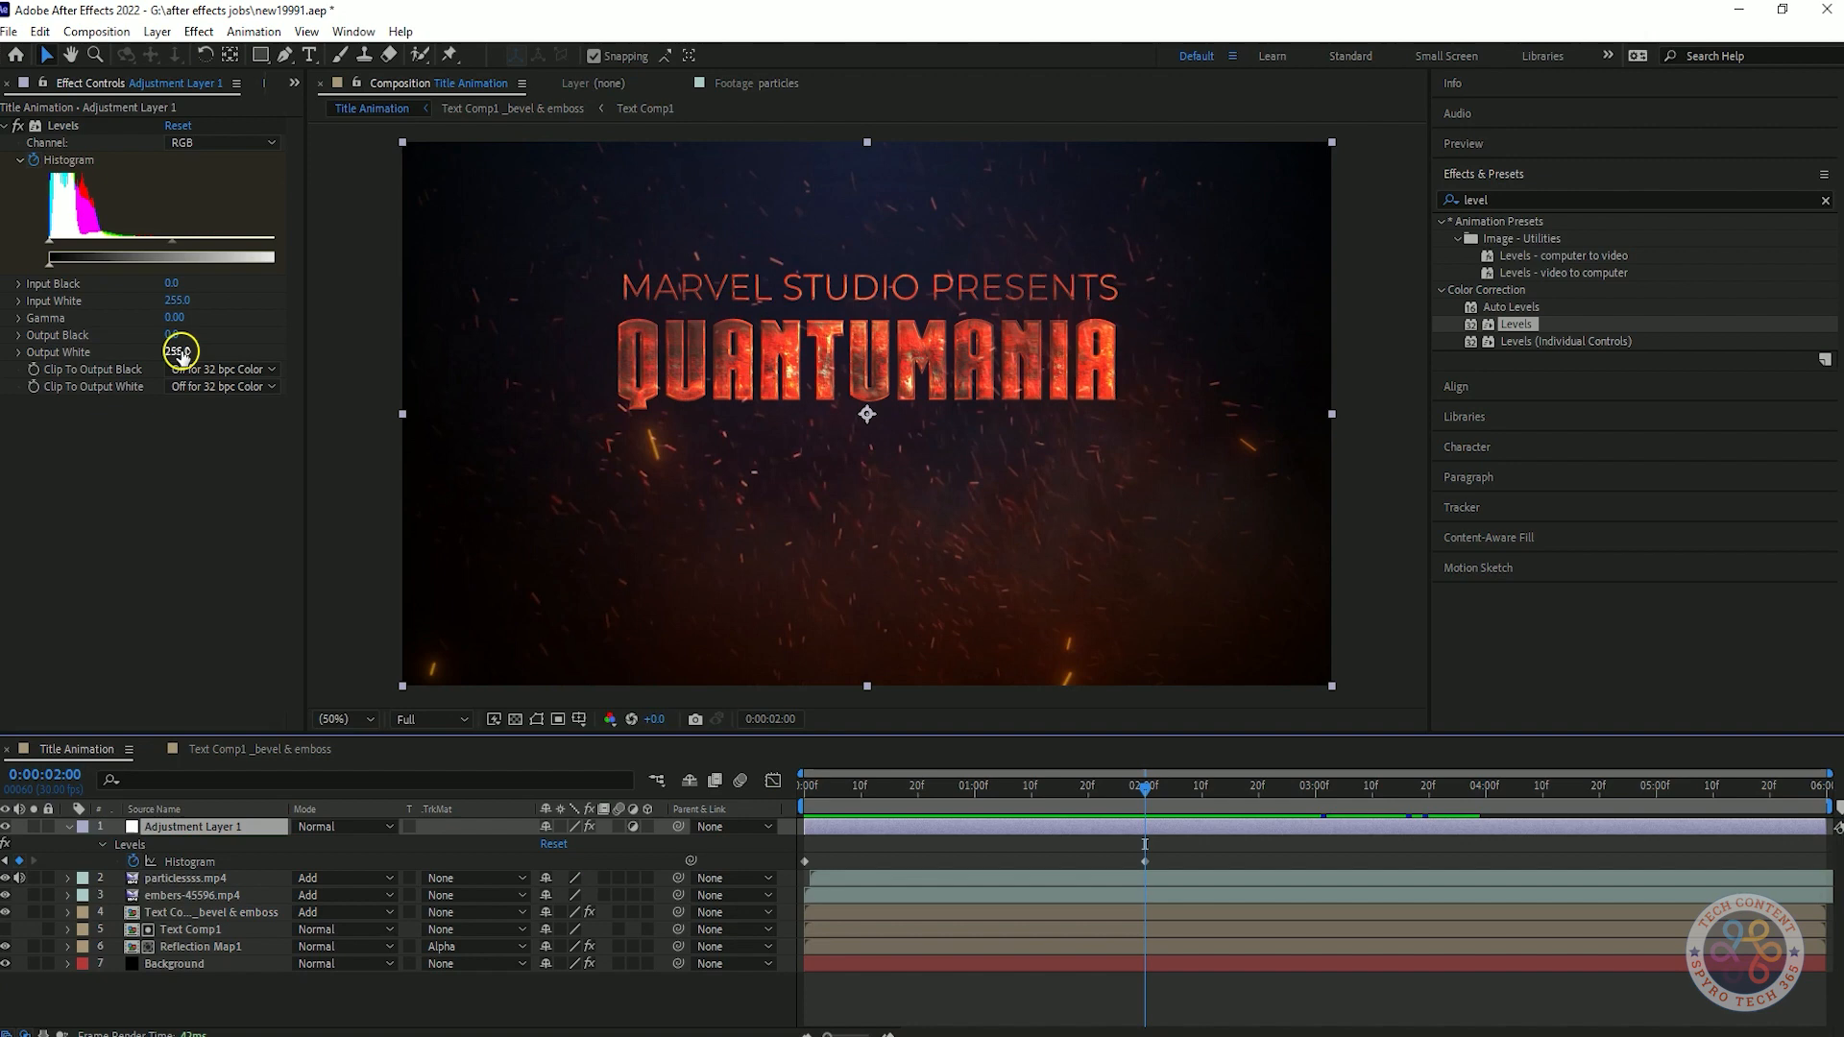
drag(1144, 786, 805, 786)
click(100, 357)
key(space)
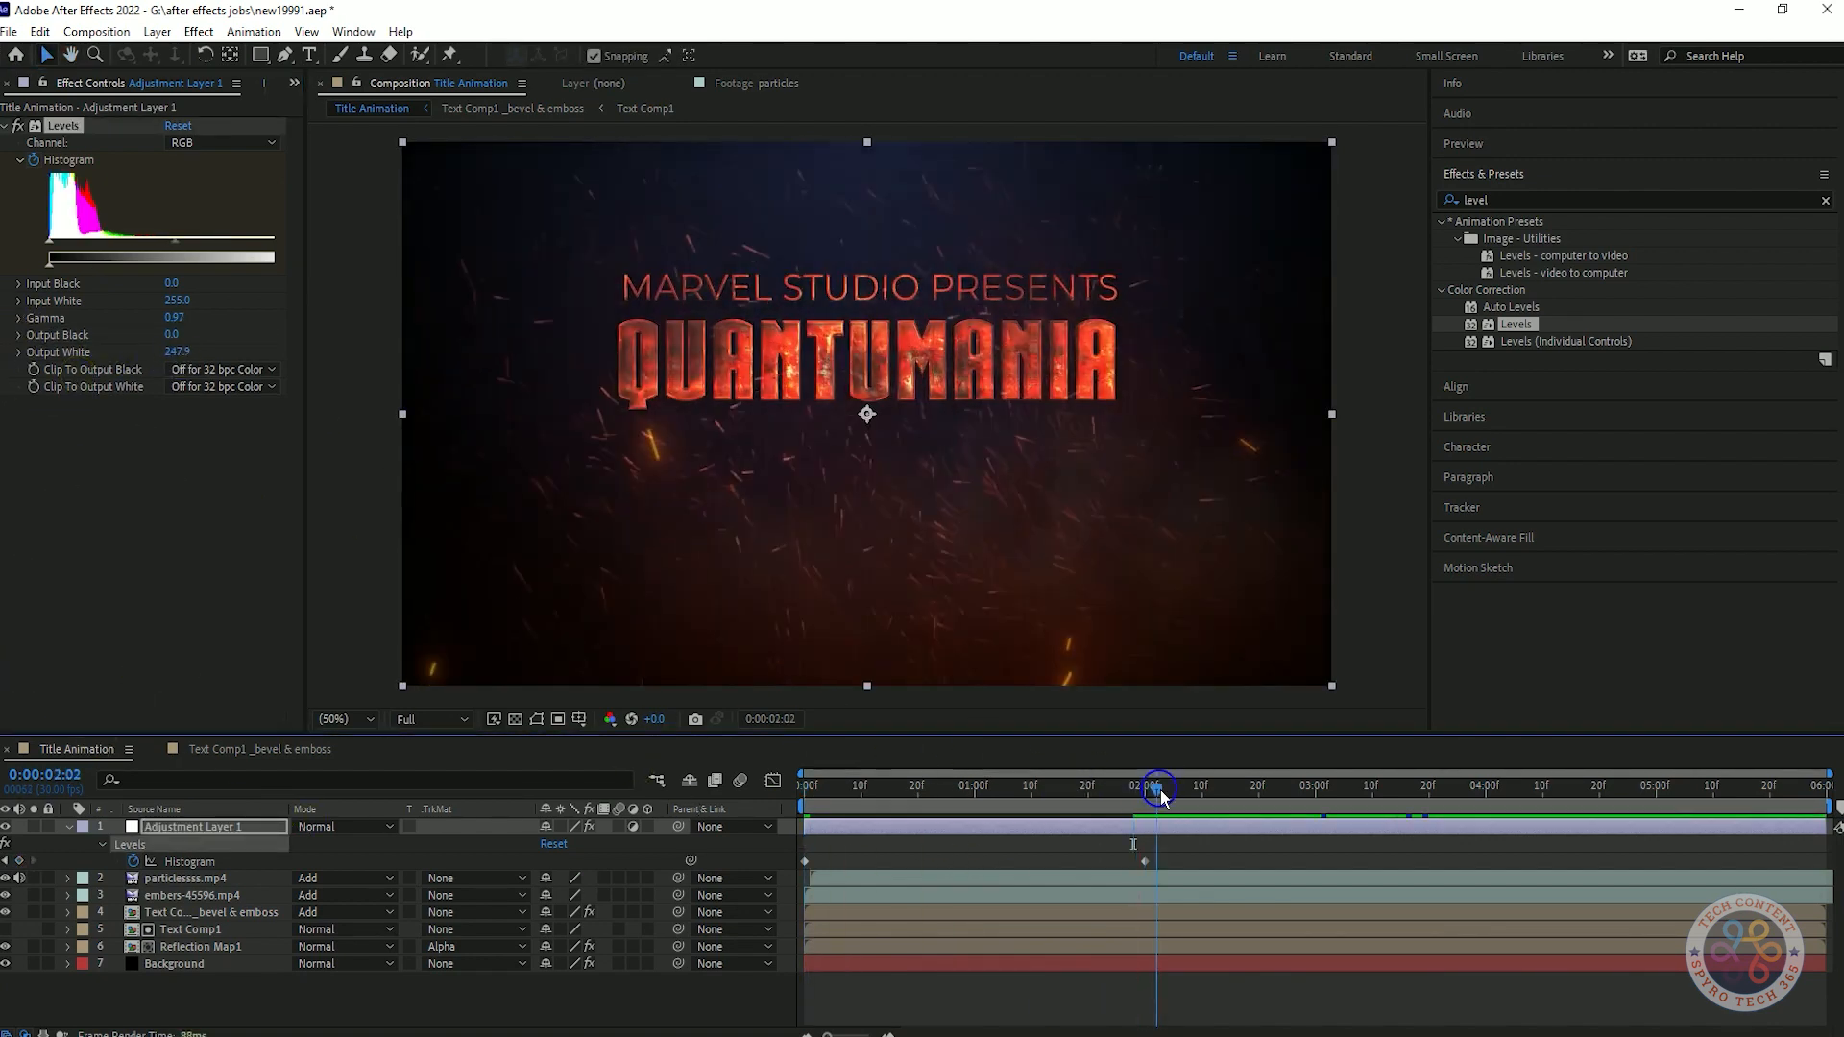
click(1145, 788)
click(69, 827)
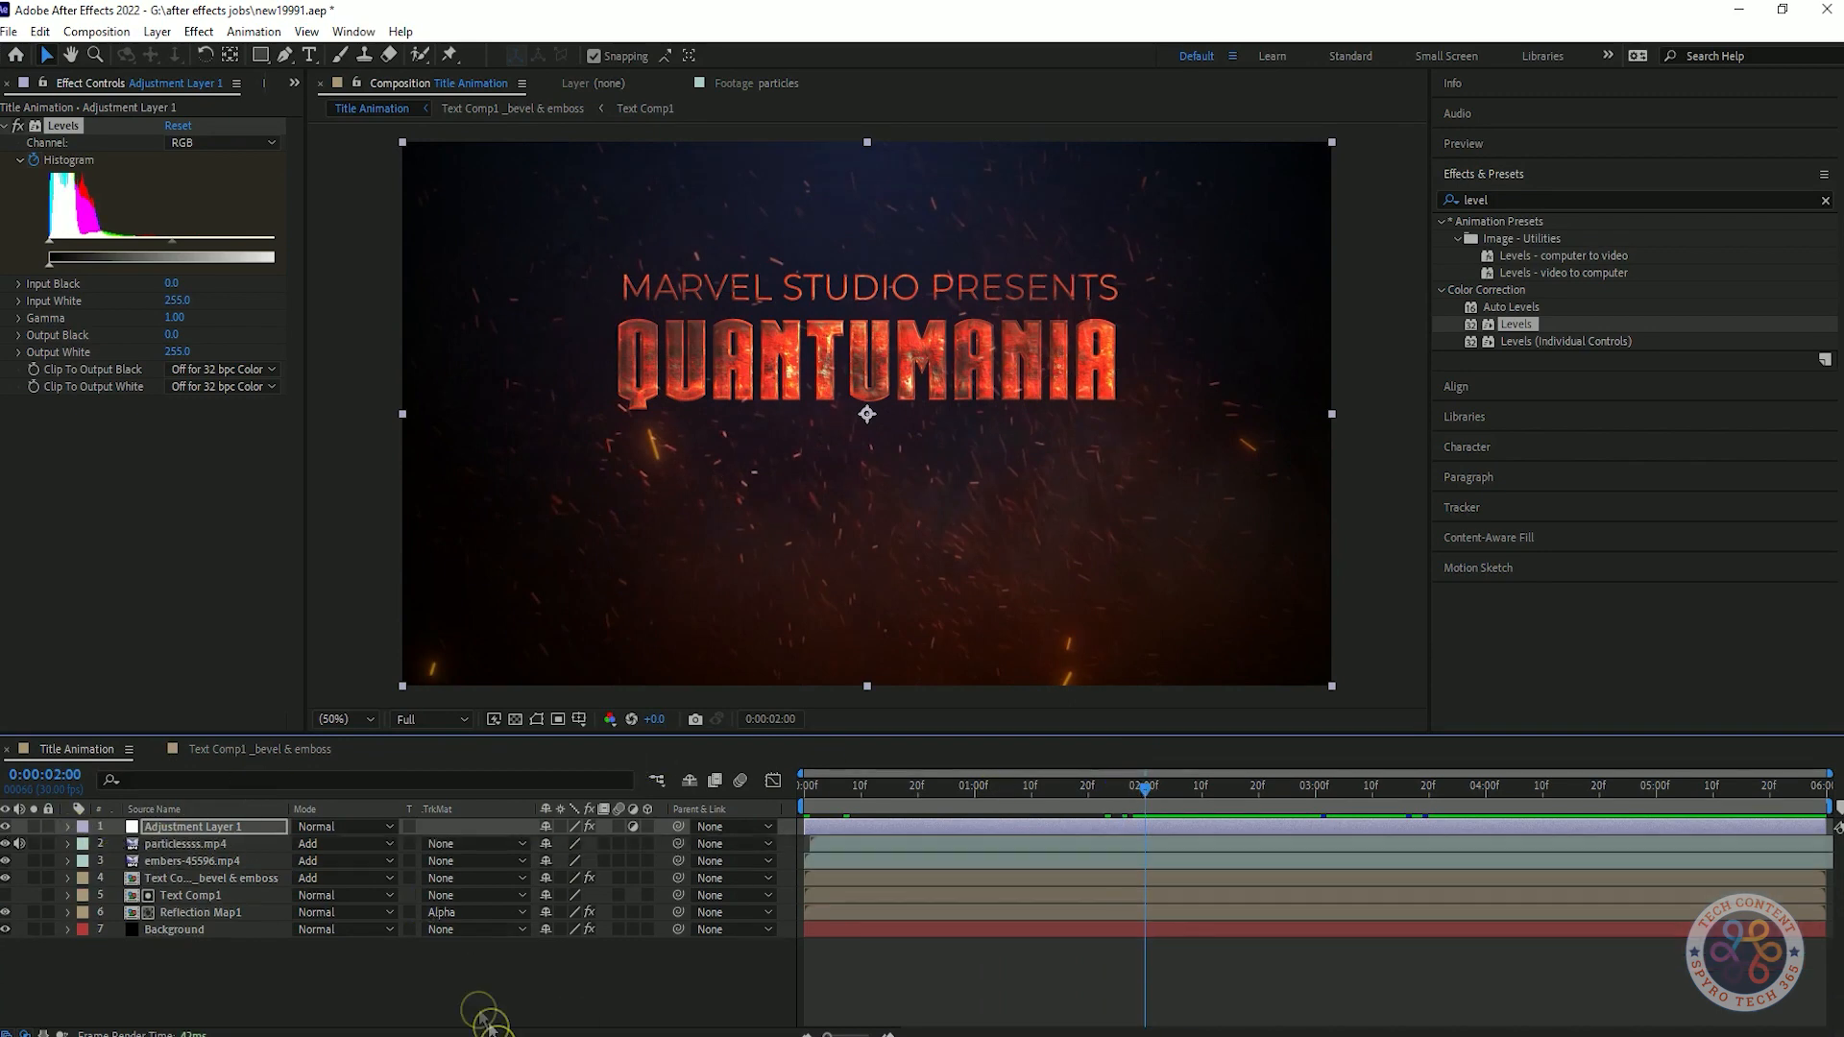
Try to pre-compose all layers, including Background, as Text Comp _re, and undo it.
click(207, 912)
shift+click(225, 829)
key(ctrl+shift+c)
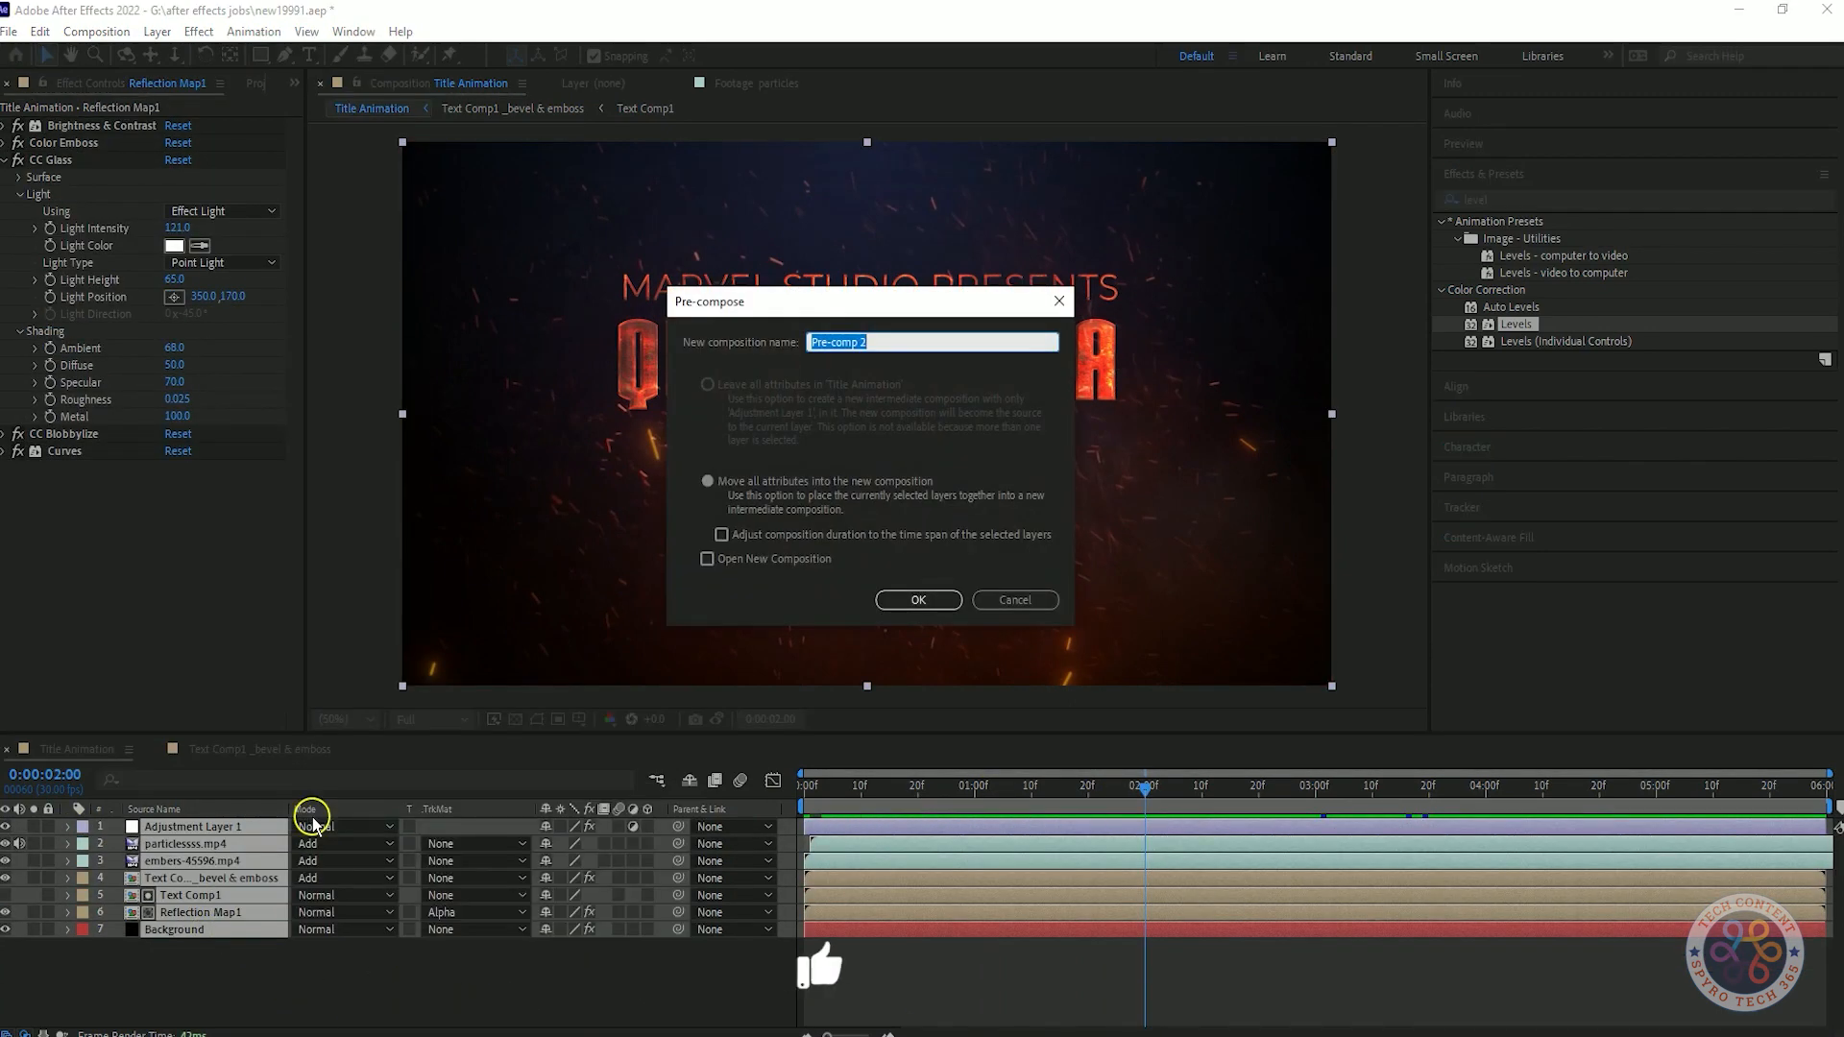
text(Text Comm)
key(BackSpace)
text(p _)
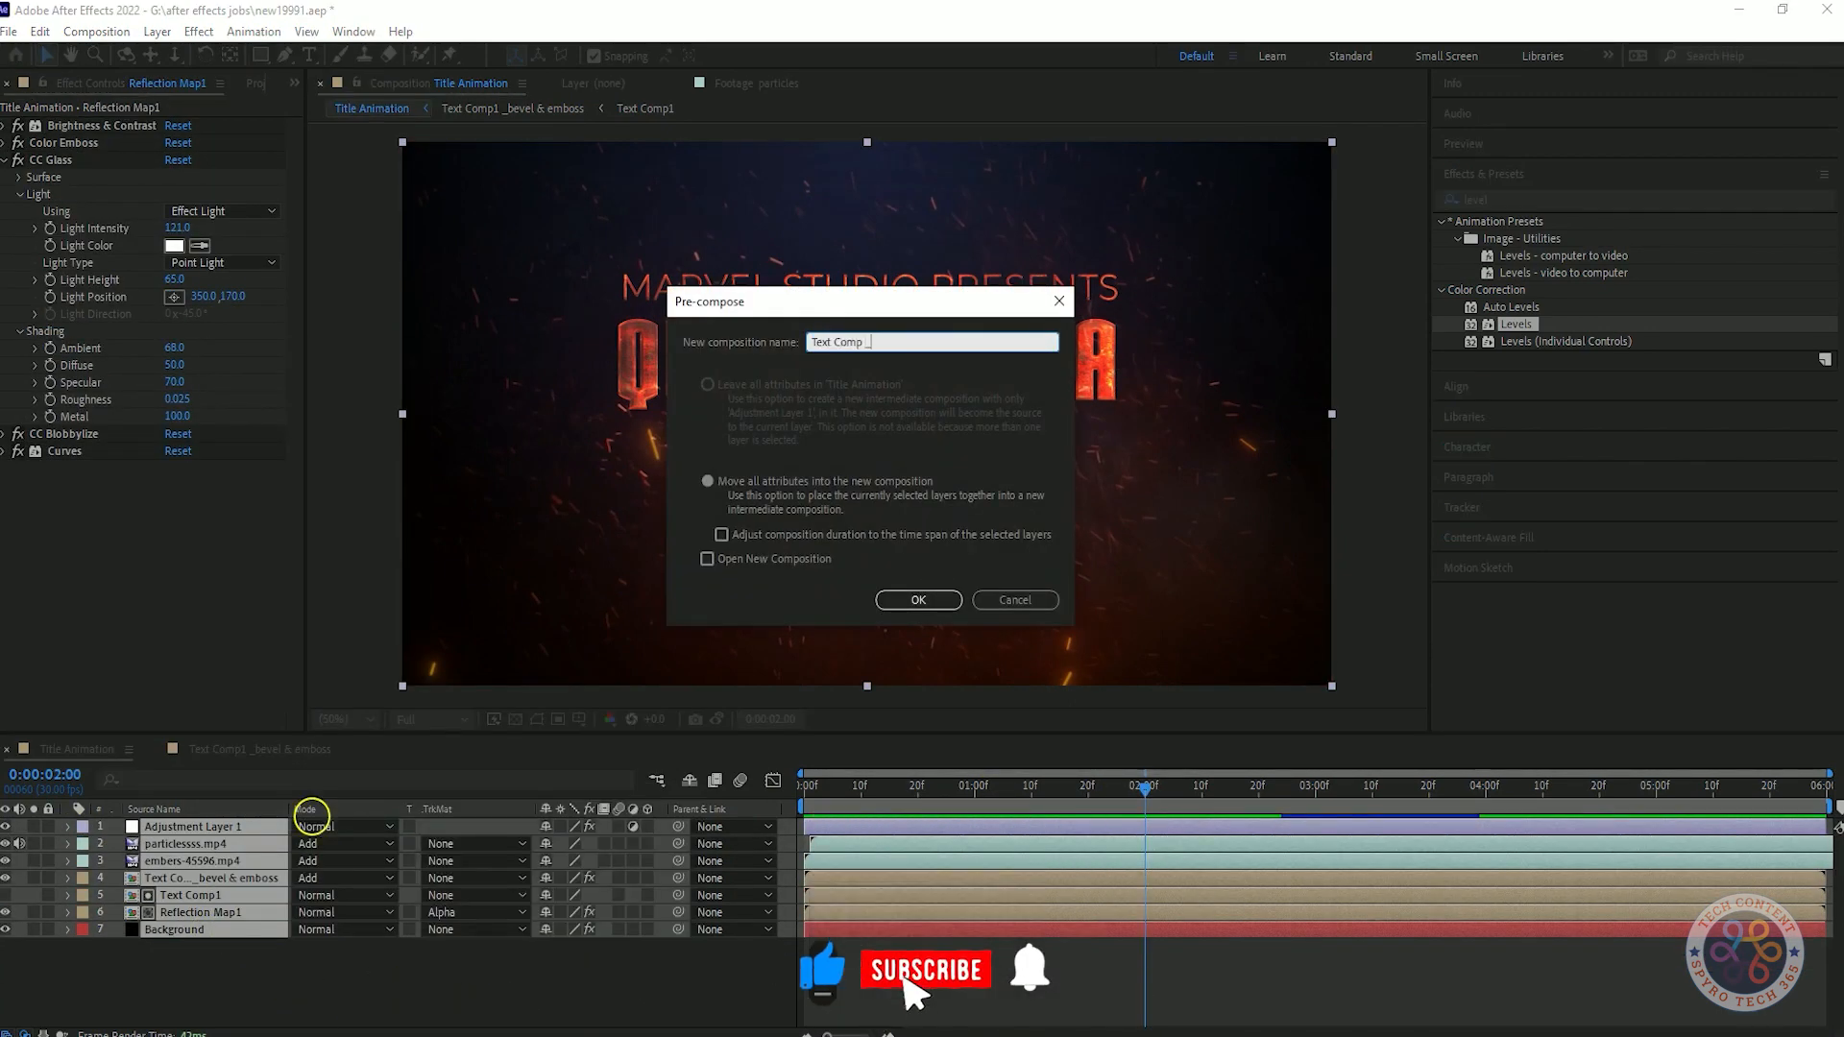
click(954, 597)
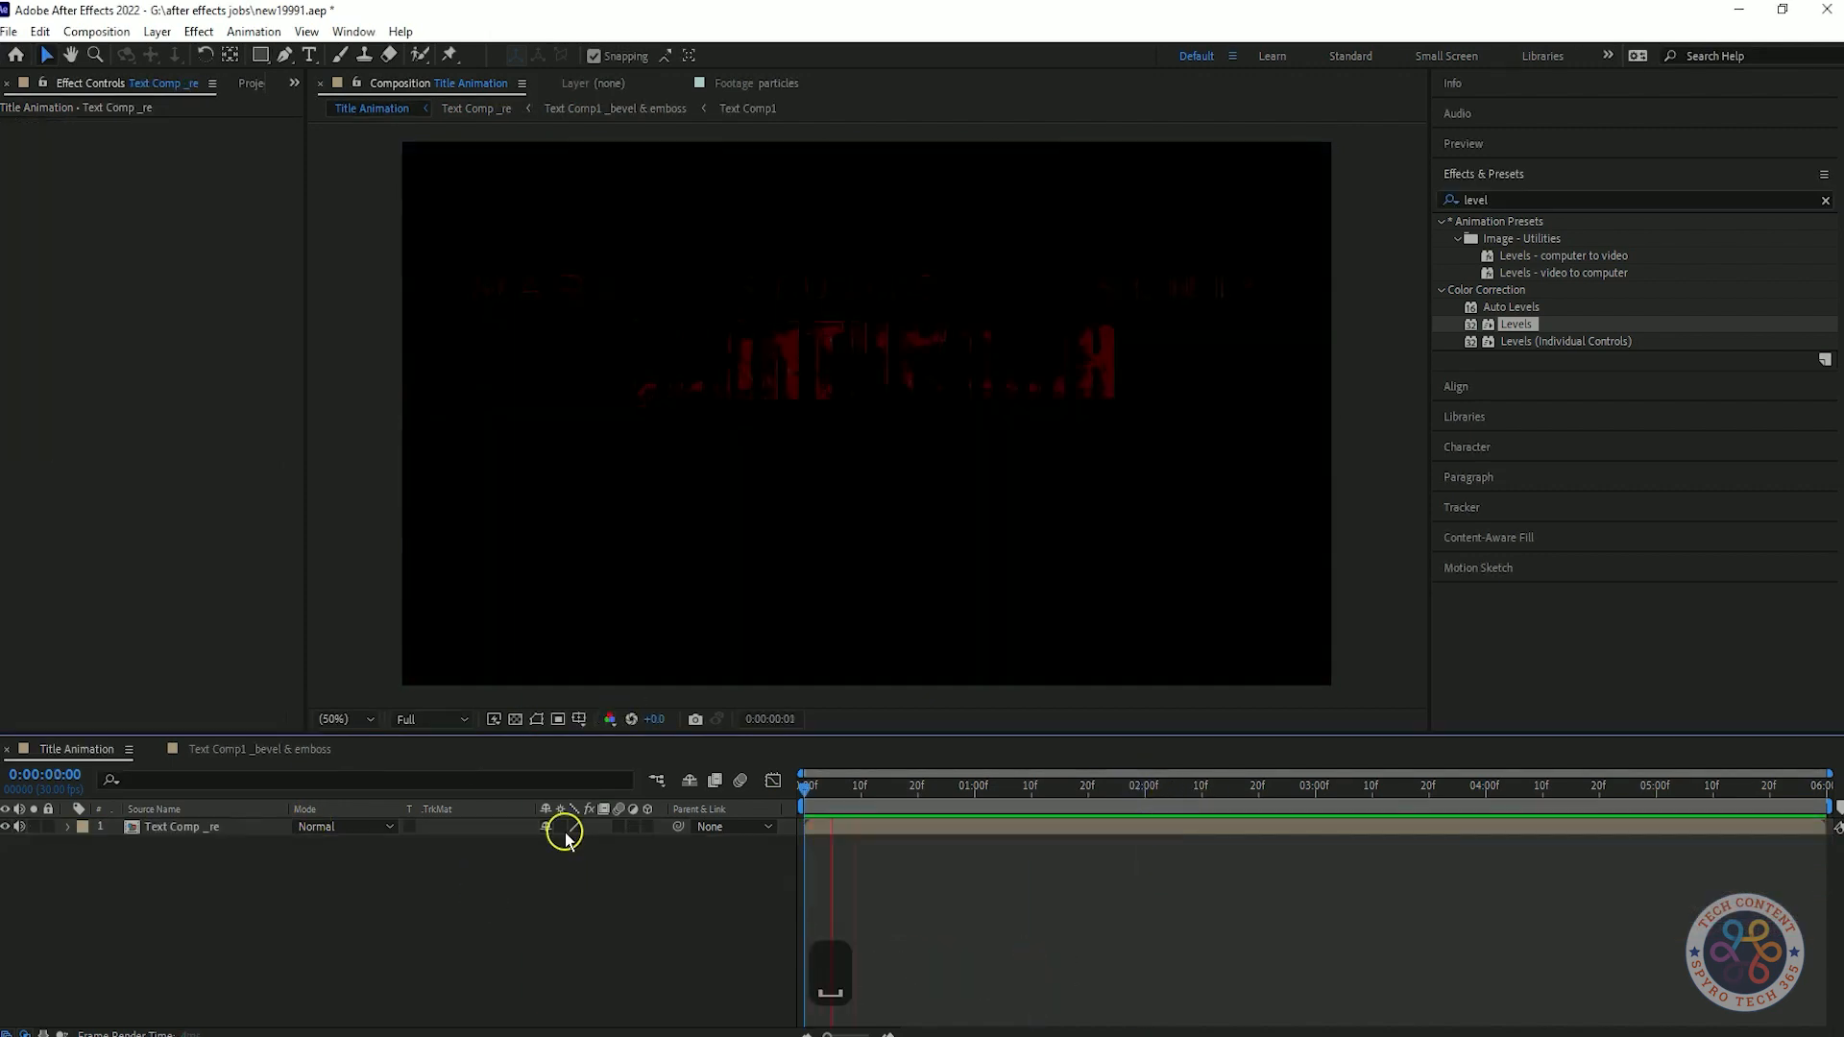
click(252, 83)
key(ctrl+z)
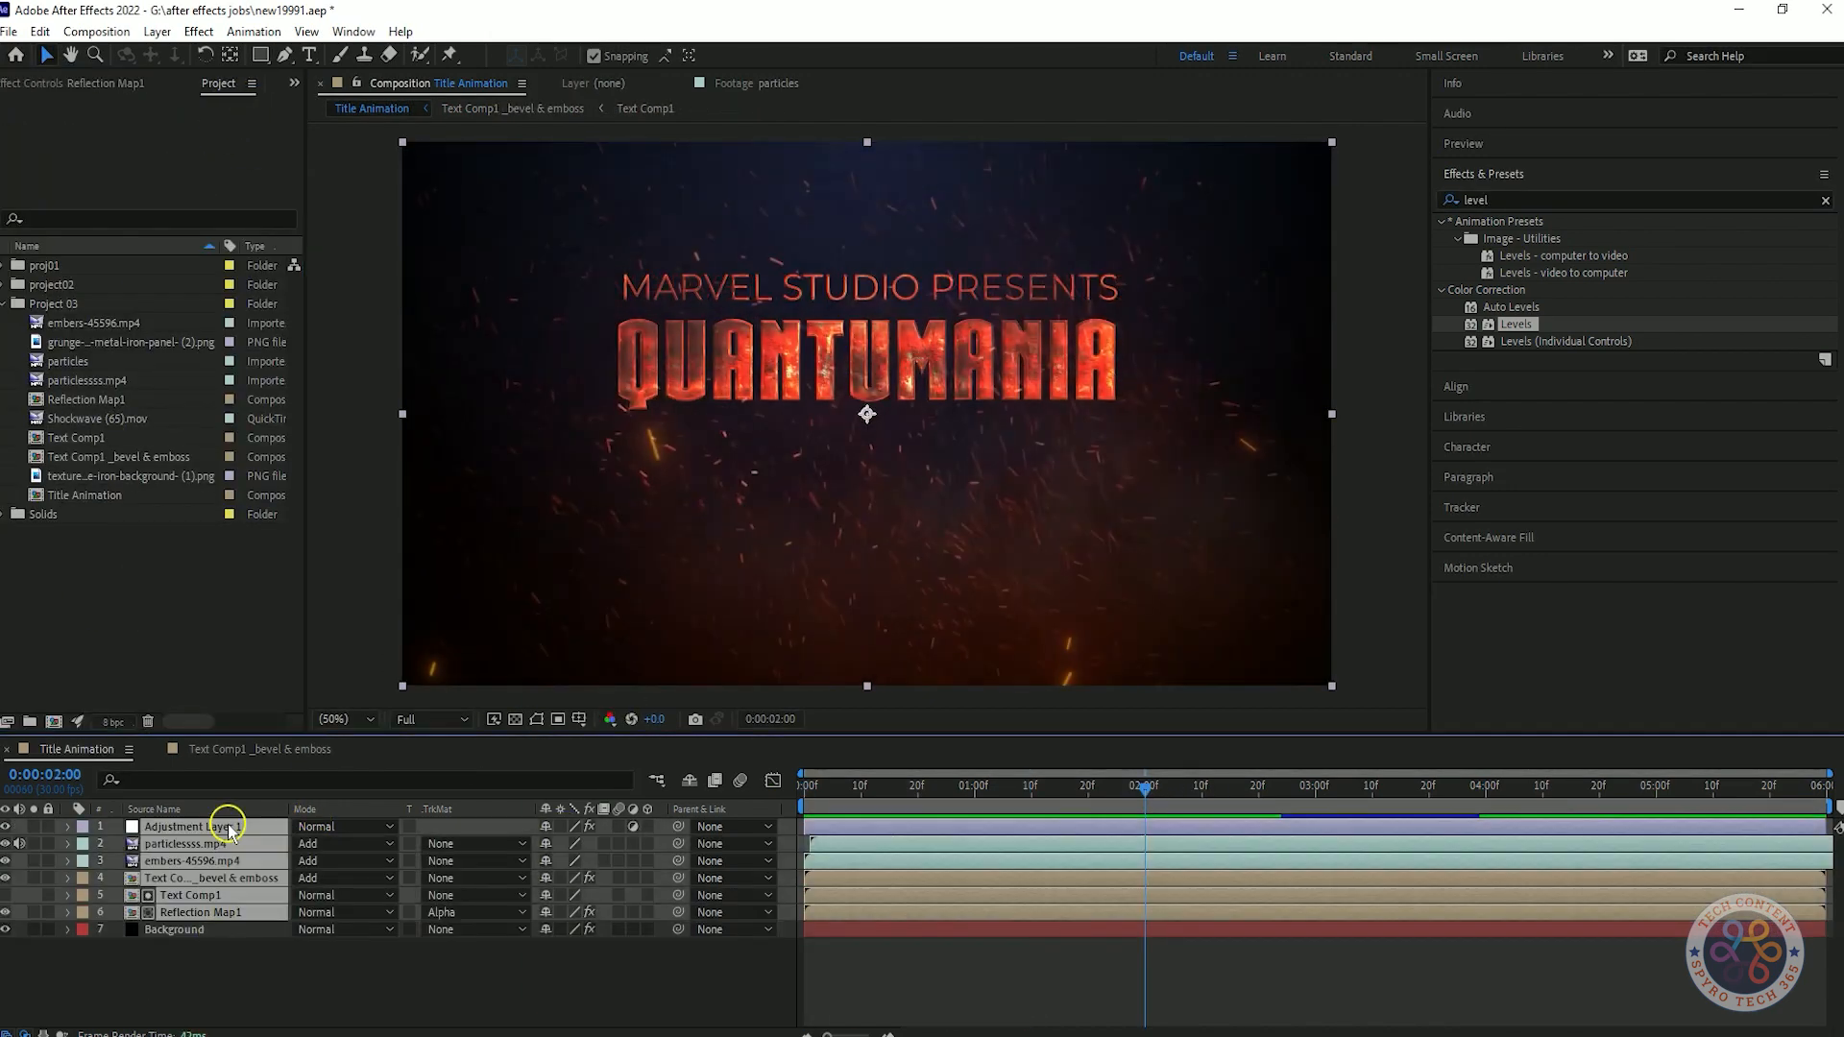
Pre-compose the layers from Adjustment Layer 1 through Reflection Map1, without Background, as Text Comp_RE.
key(ctrl+shift+c)
text(Text Comp_RE)
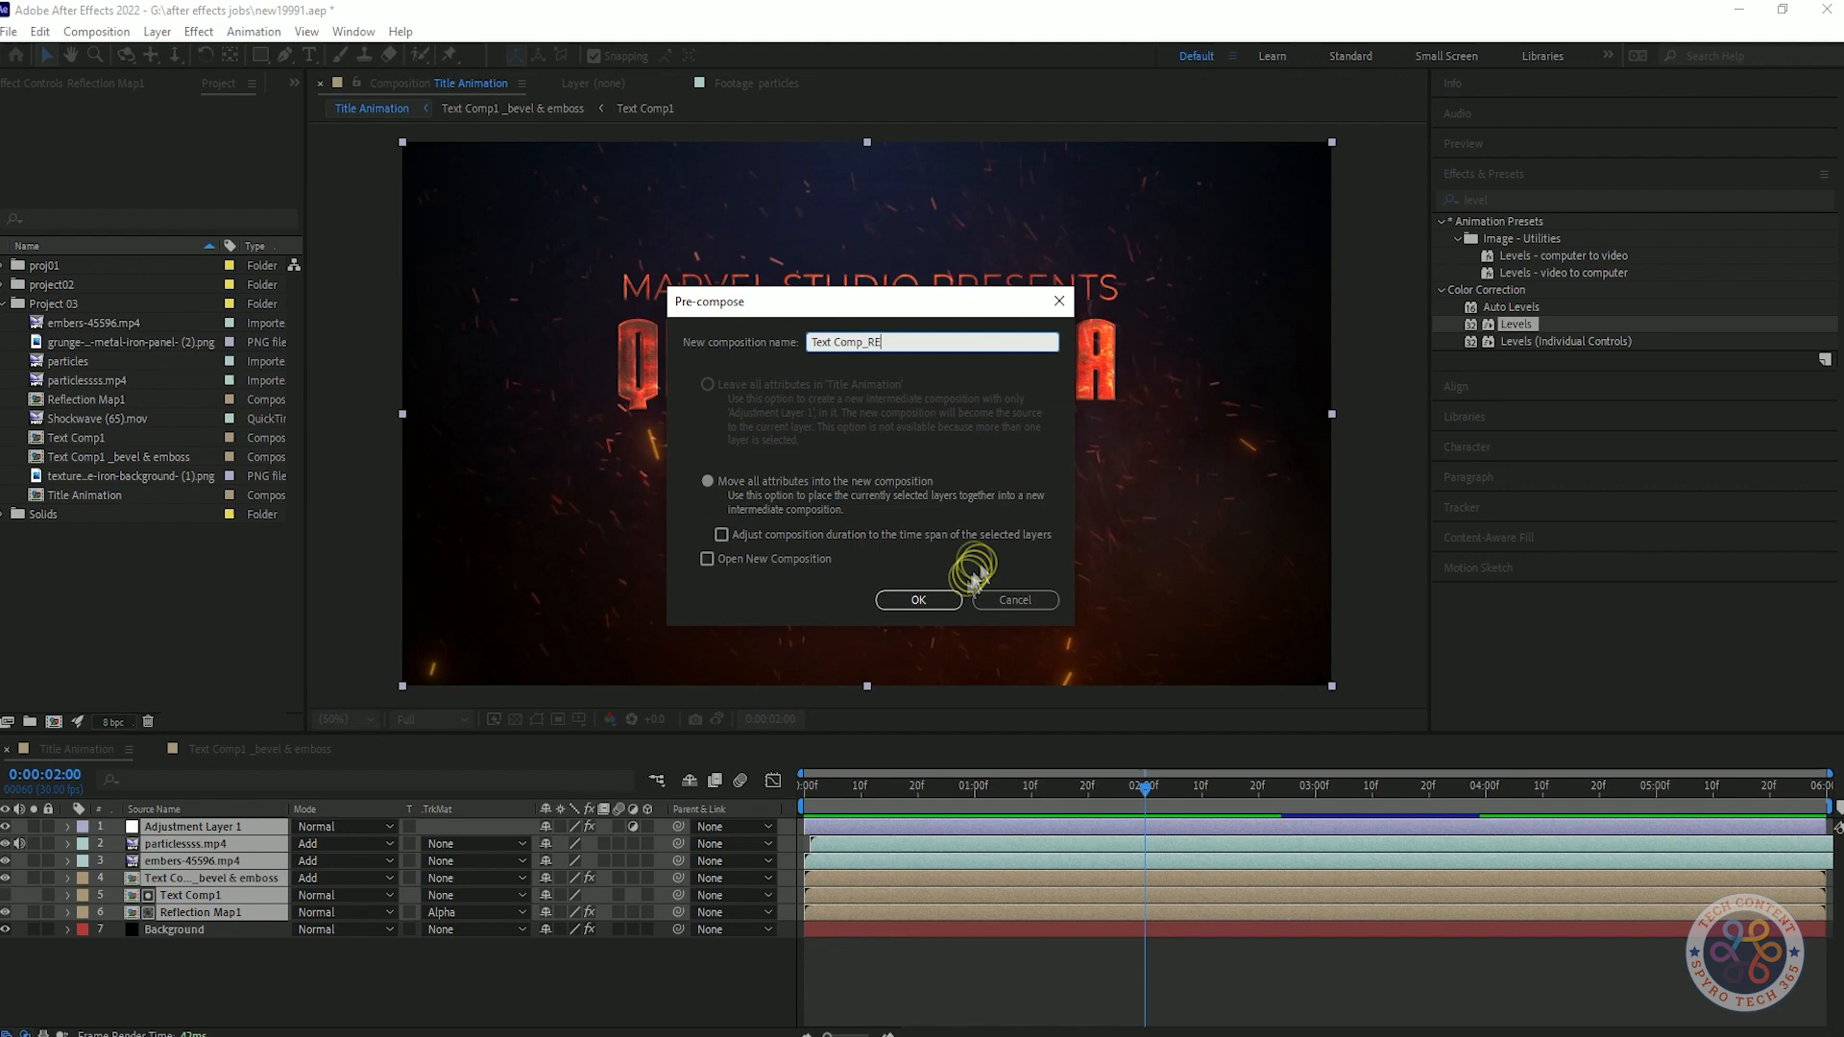
click(946, 600)
Inspect the smoke1212.mp4 footage in the project02 folder and add it as a layer above Text Comp_RE.
click(6, 285)
double_click(87, 419)
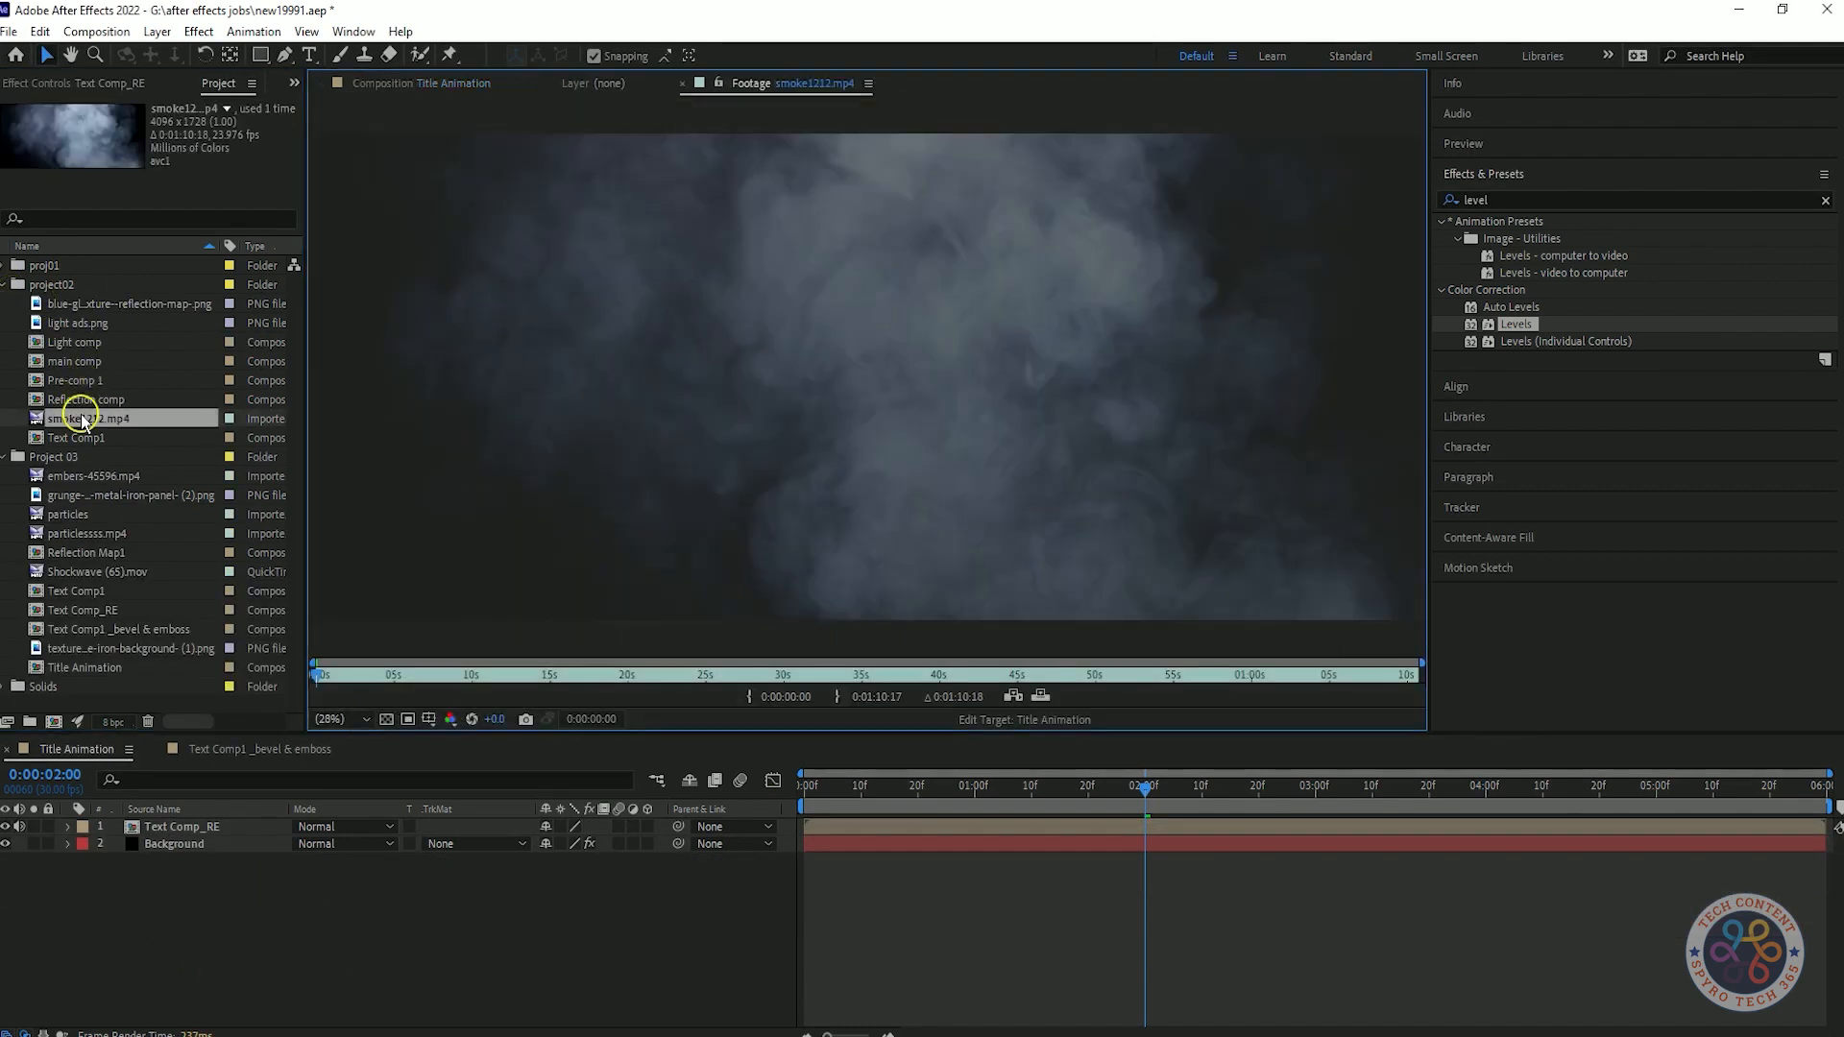
click(618, 676)
drag(82, 419, 273, 818)
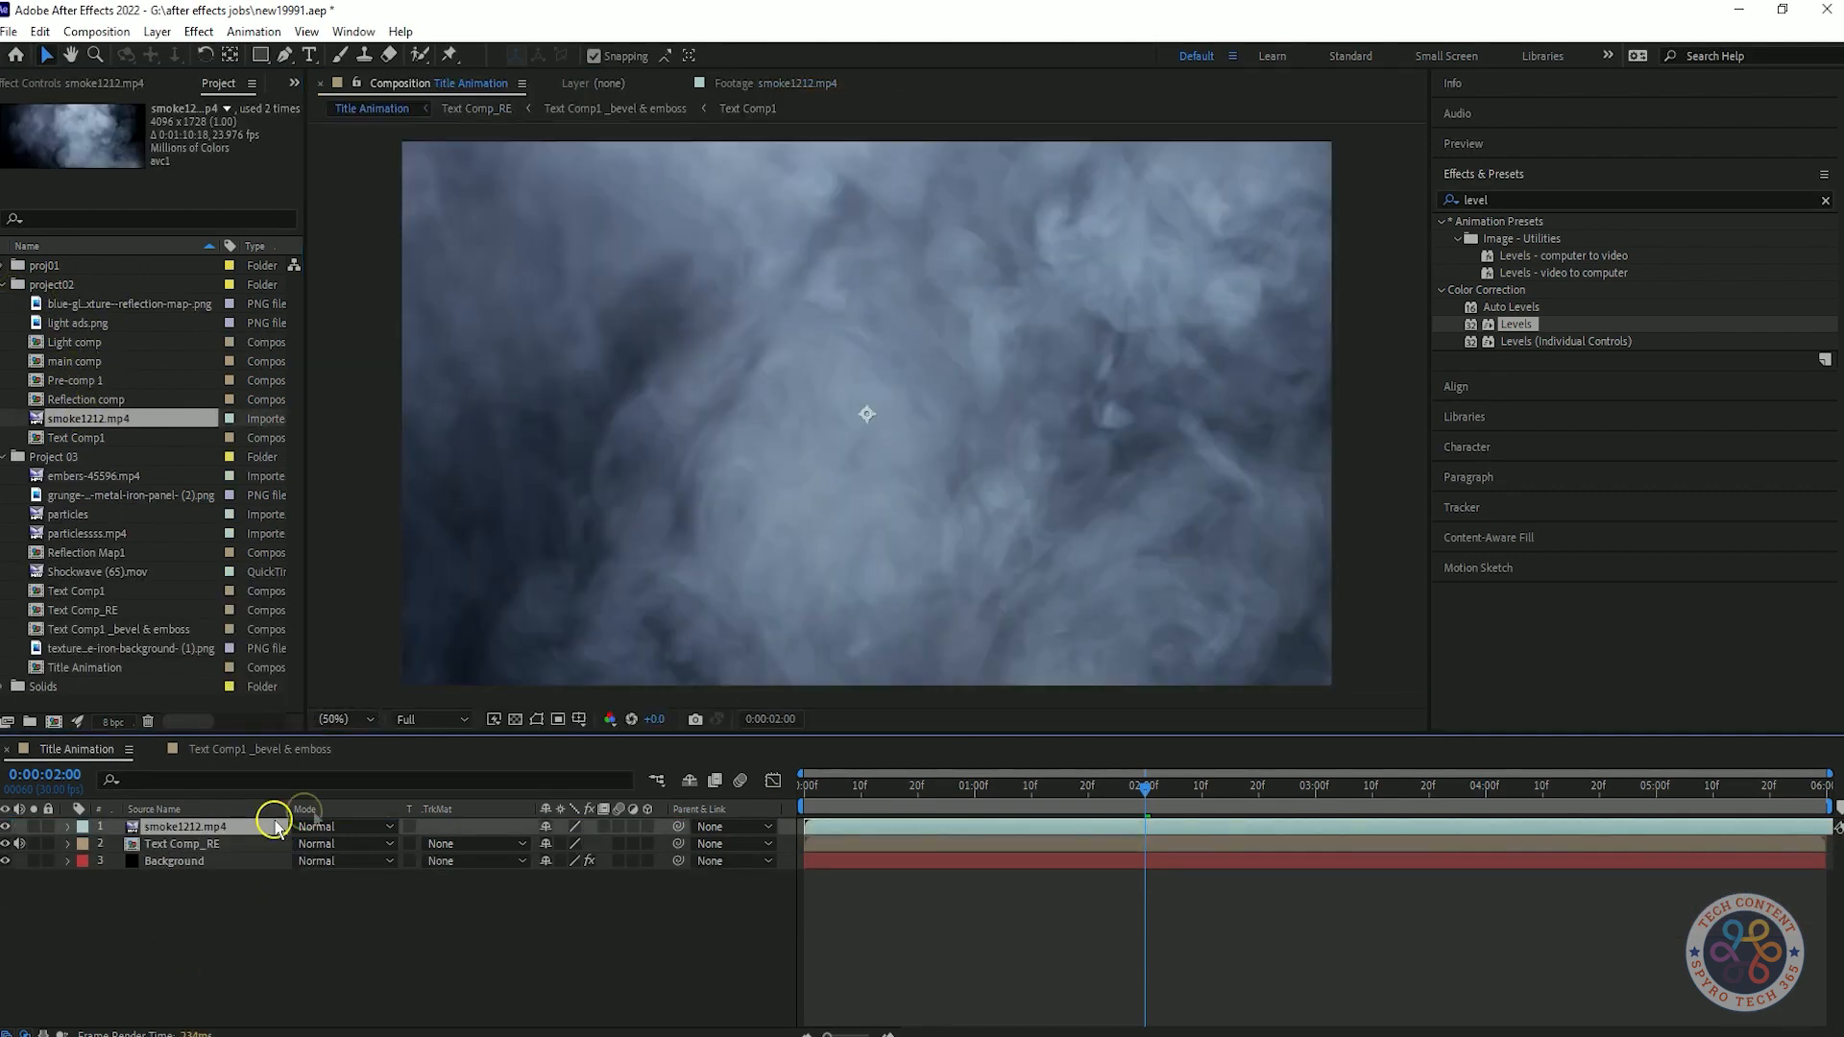
Set the smoke1212.mp4 layer's blending mode to Add and preview the composition from the start.
drag(1124, 788, 441, 790)
click(368, 827)
click(464, 374)
key(space)
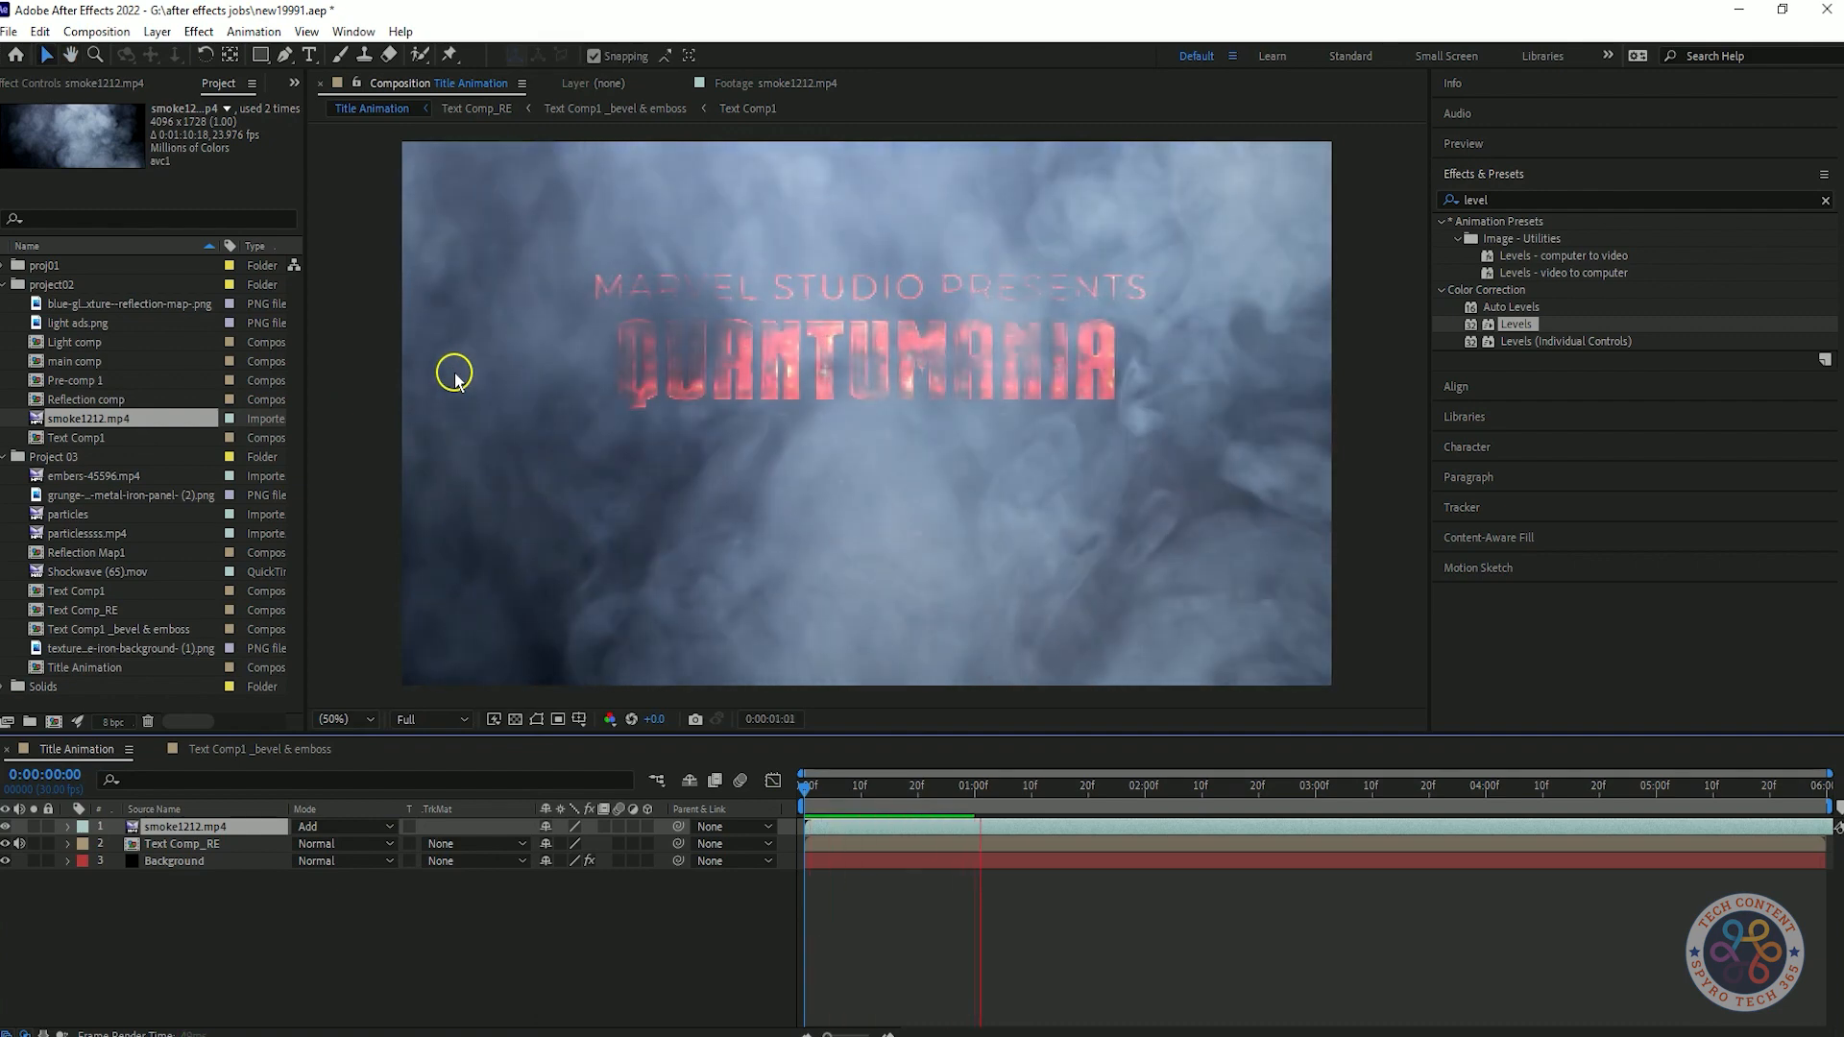
click(58, 344)
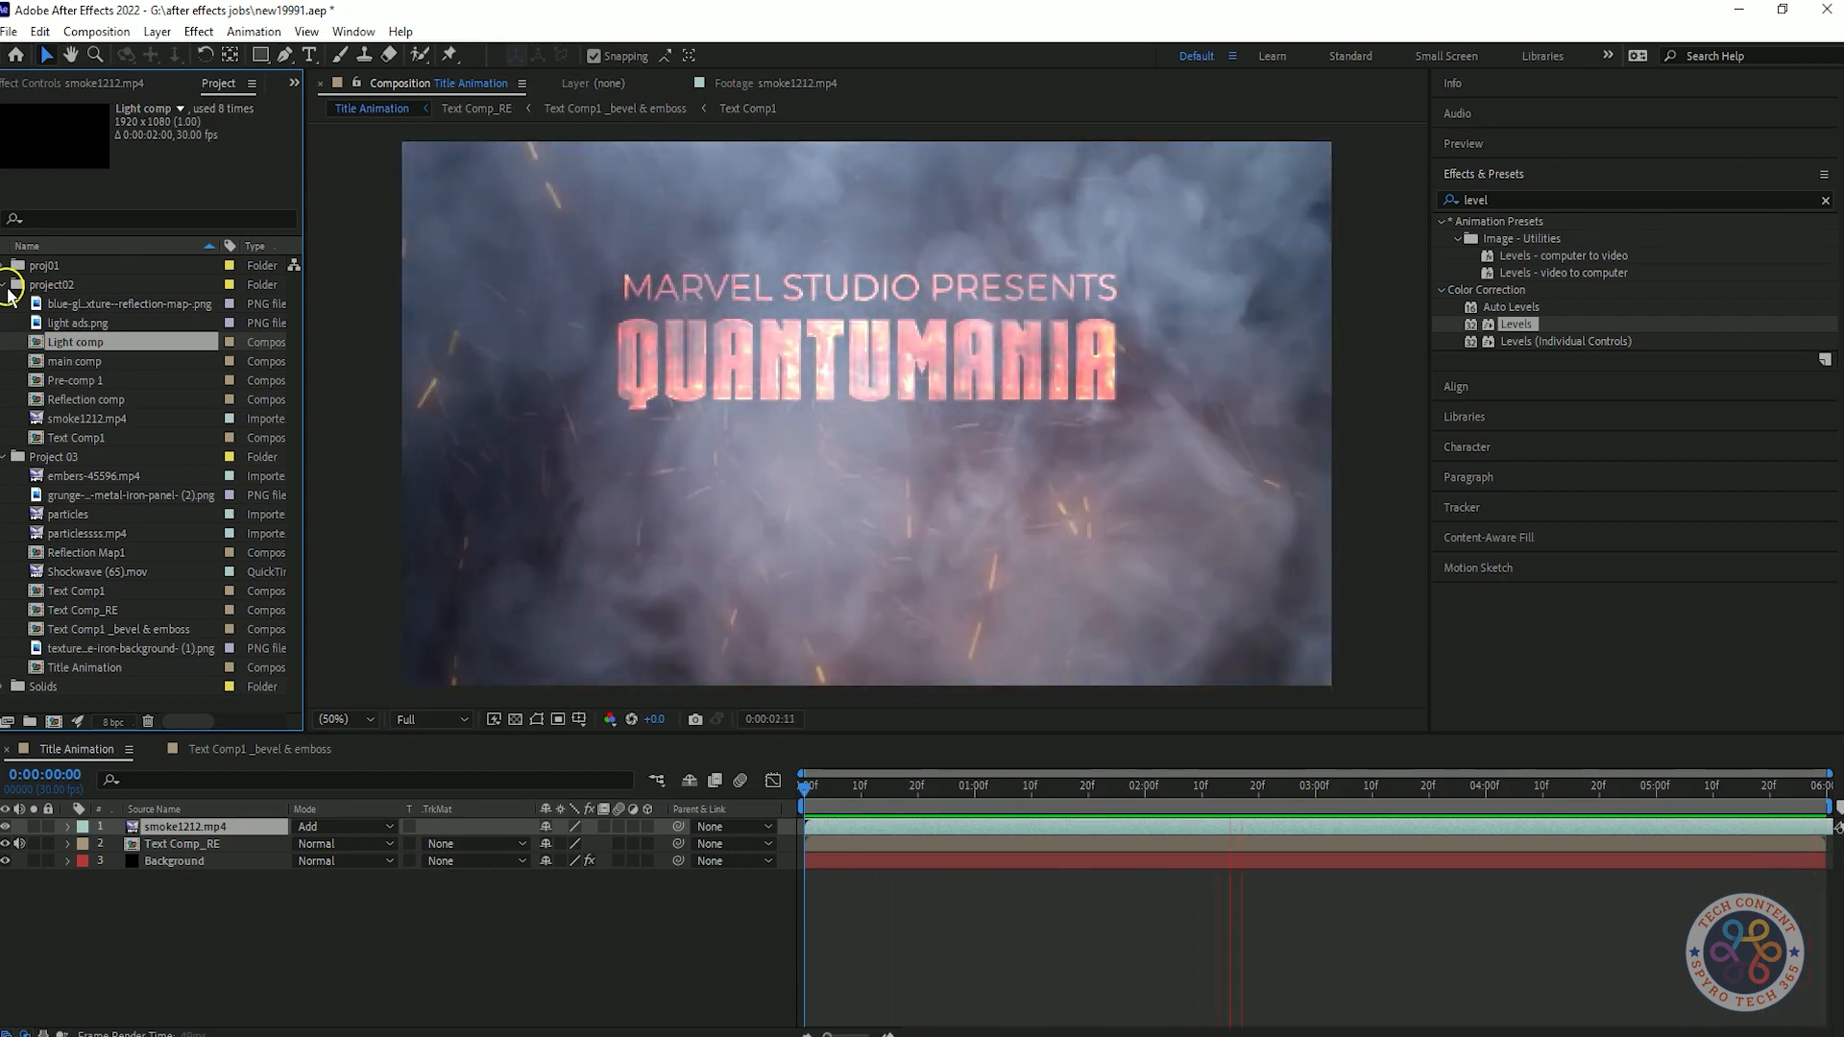
Keyframe the smoke1212.mp4 layer's opacity, set it to 0% at 0:00:00:00, and preview the fade-in.
click(201, 832)
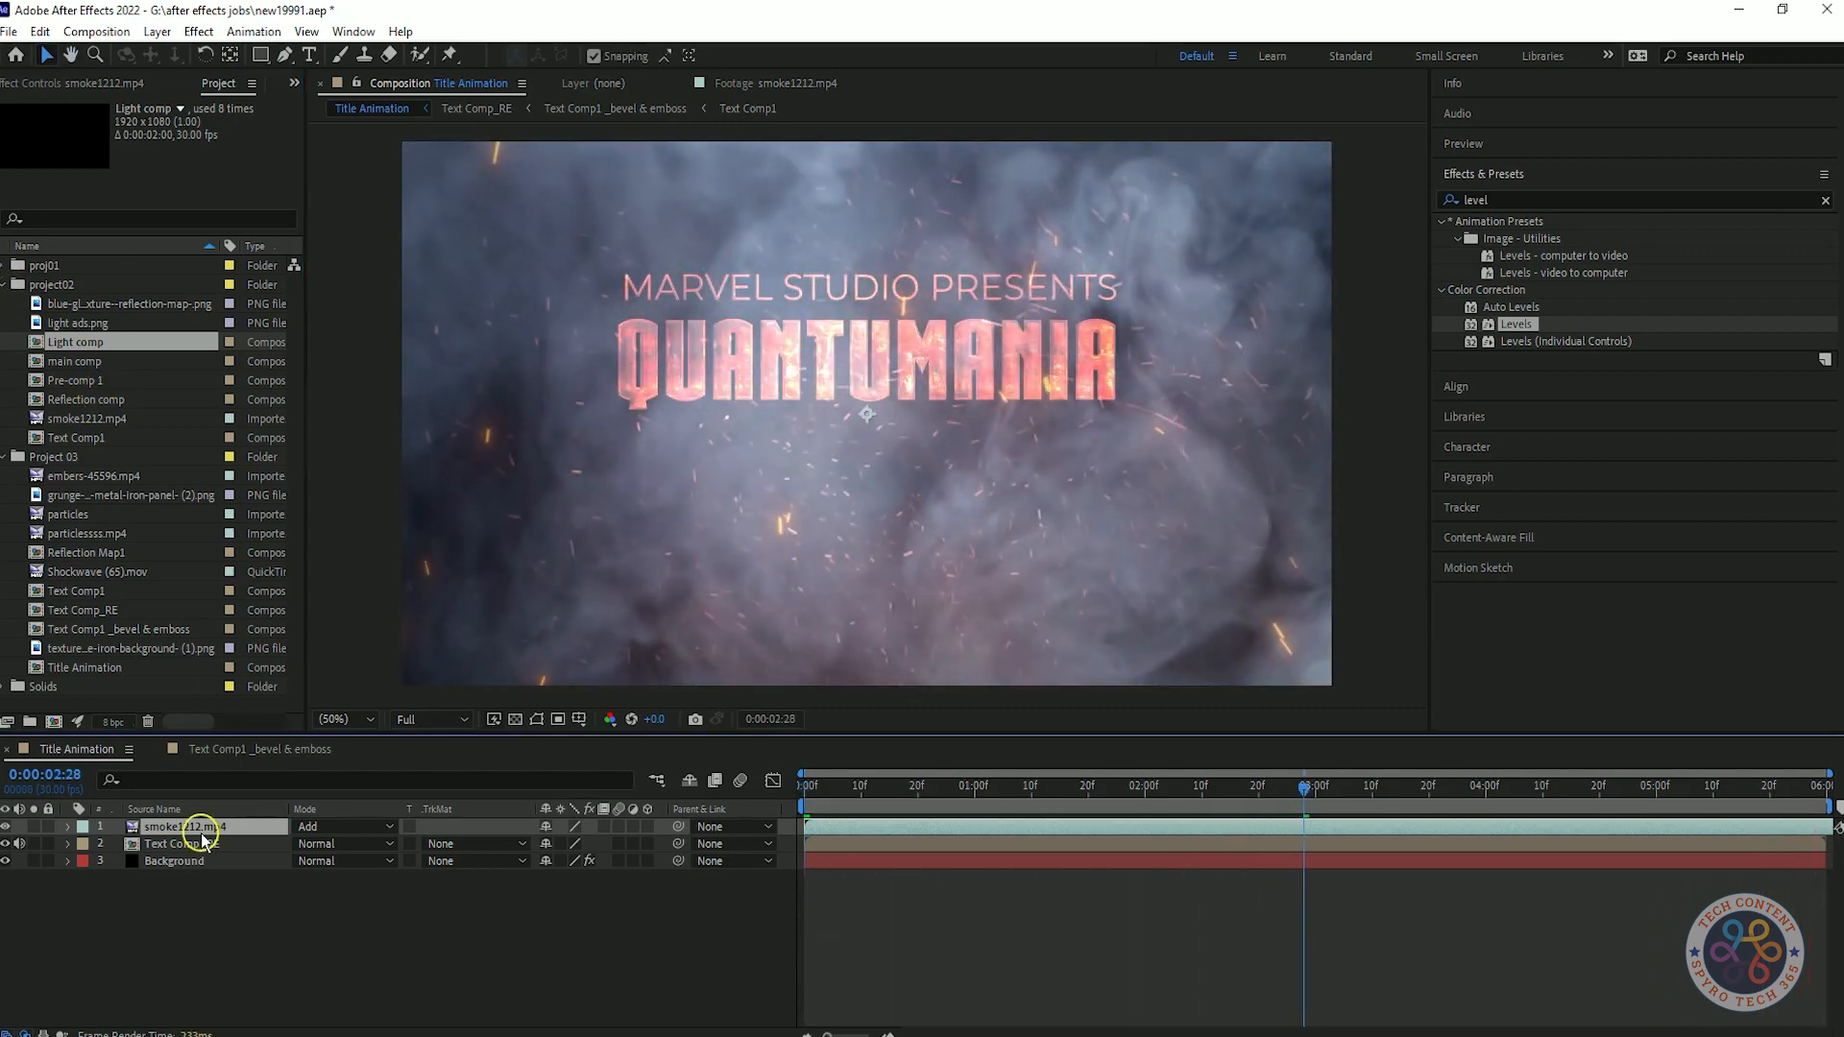
key(t)
key(Home)
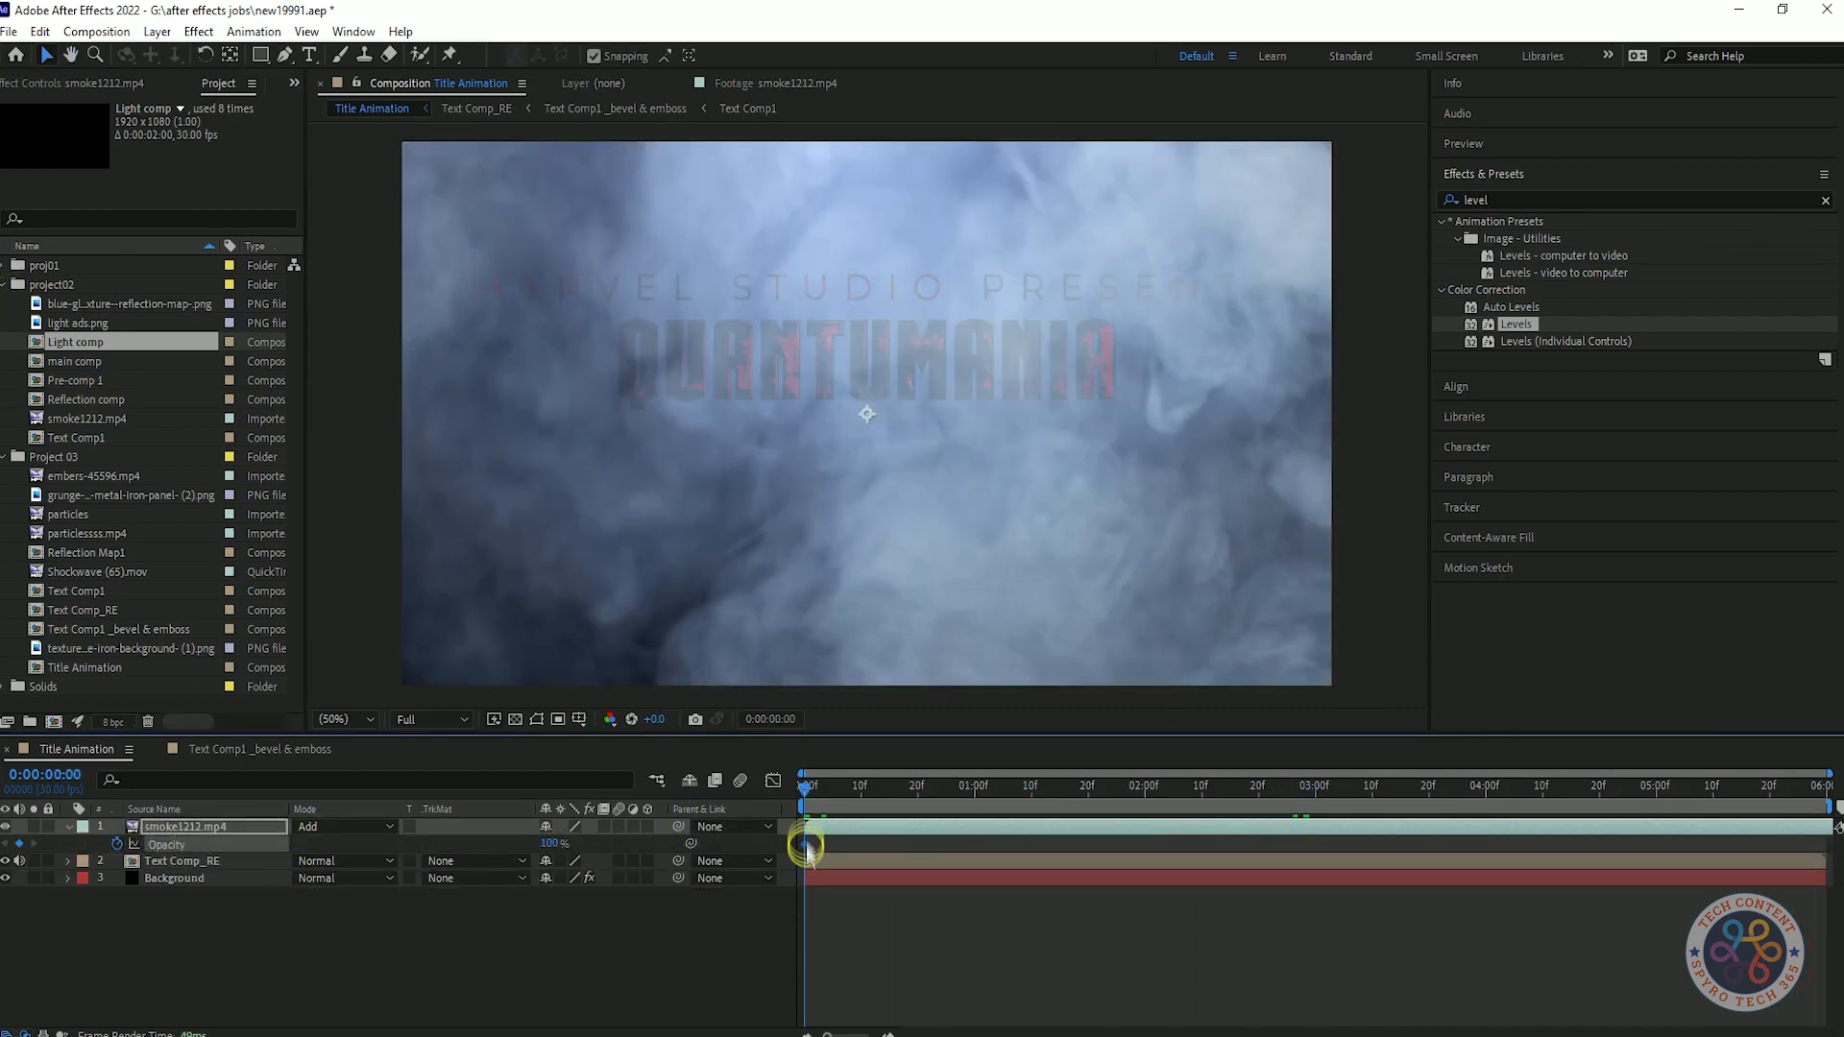
click(548, 842)
text(0)
key(Return)
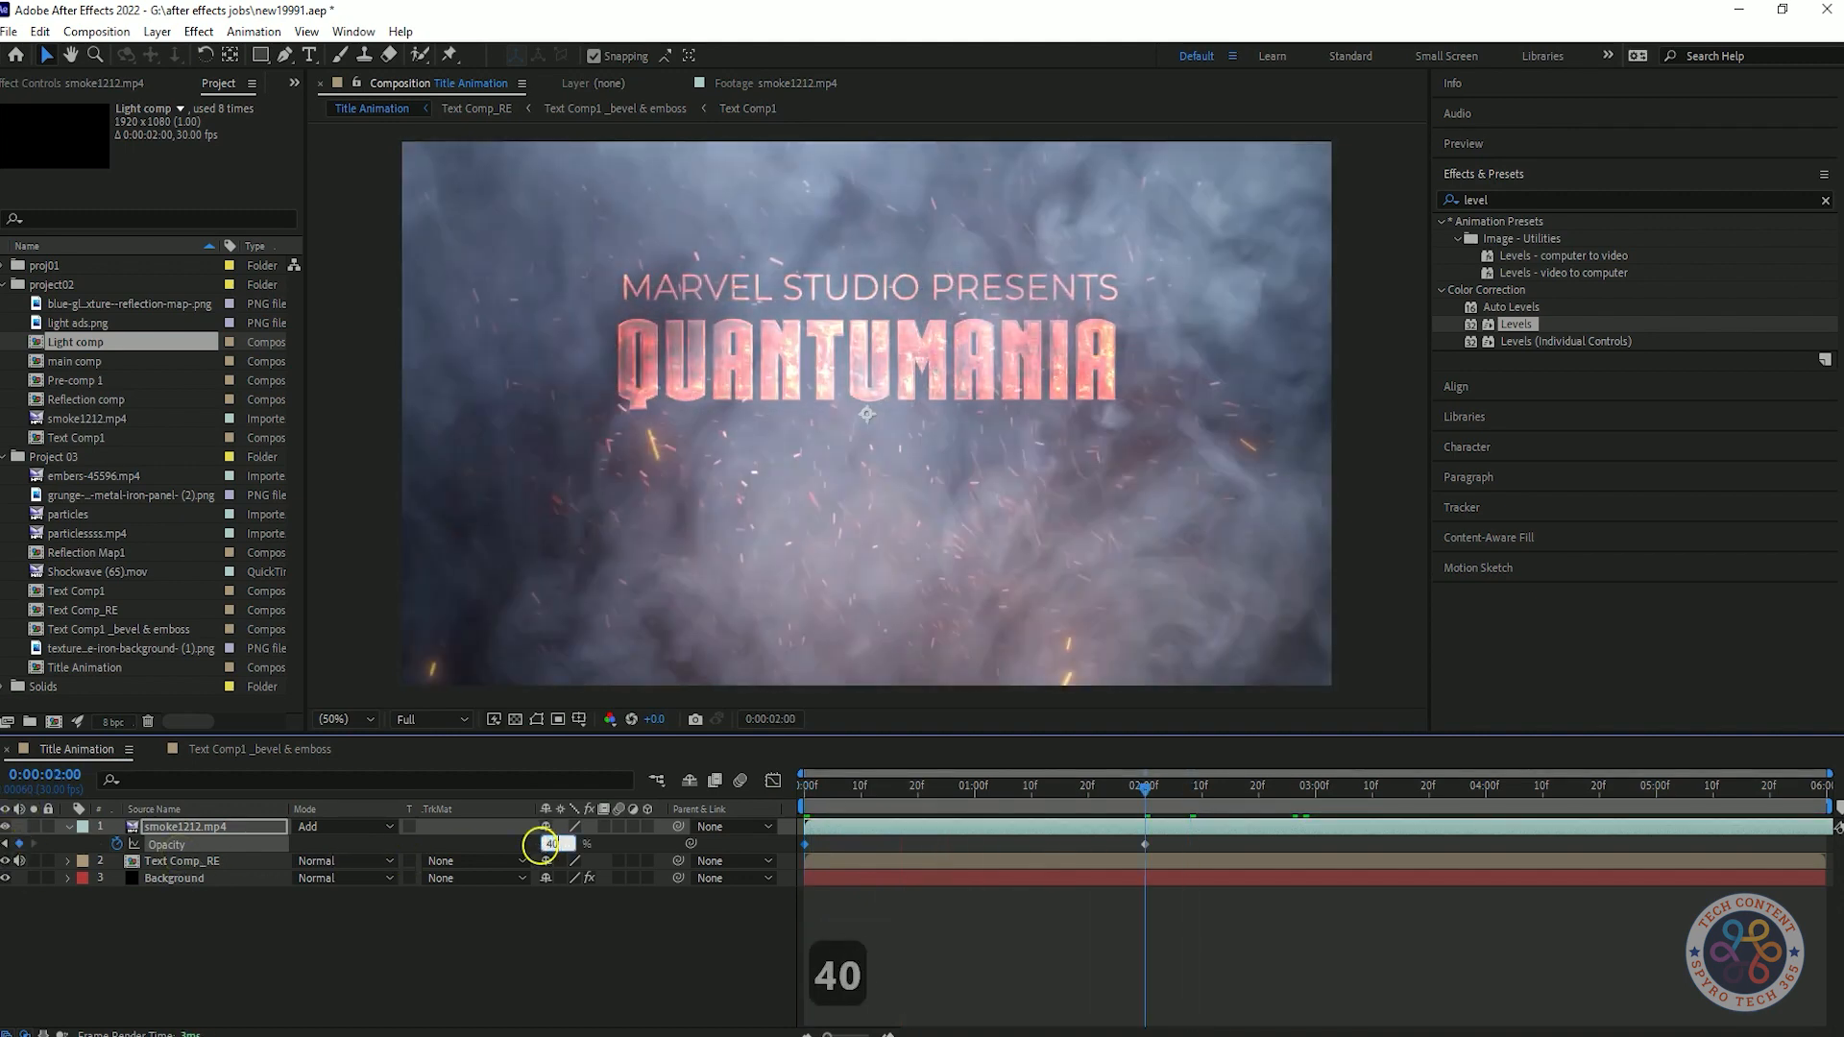
key(Return)
Reduce the smoke1212.mp4 layer's opacity at its 0:00:02:00 keyframe to 25% and preview the composition.
mouse_move(1143, 794)
mouse_down()
mouse_move(786, 824)
mouse_move(1143, 821)
mouse_up()
click(546, 843)
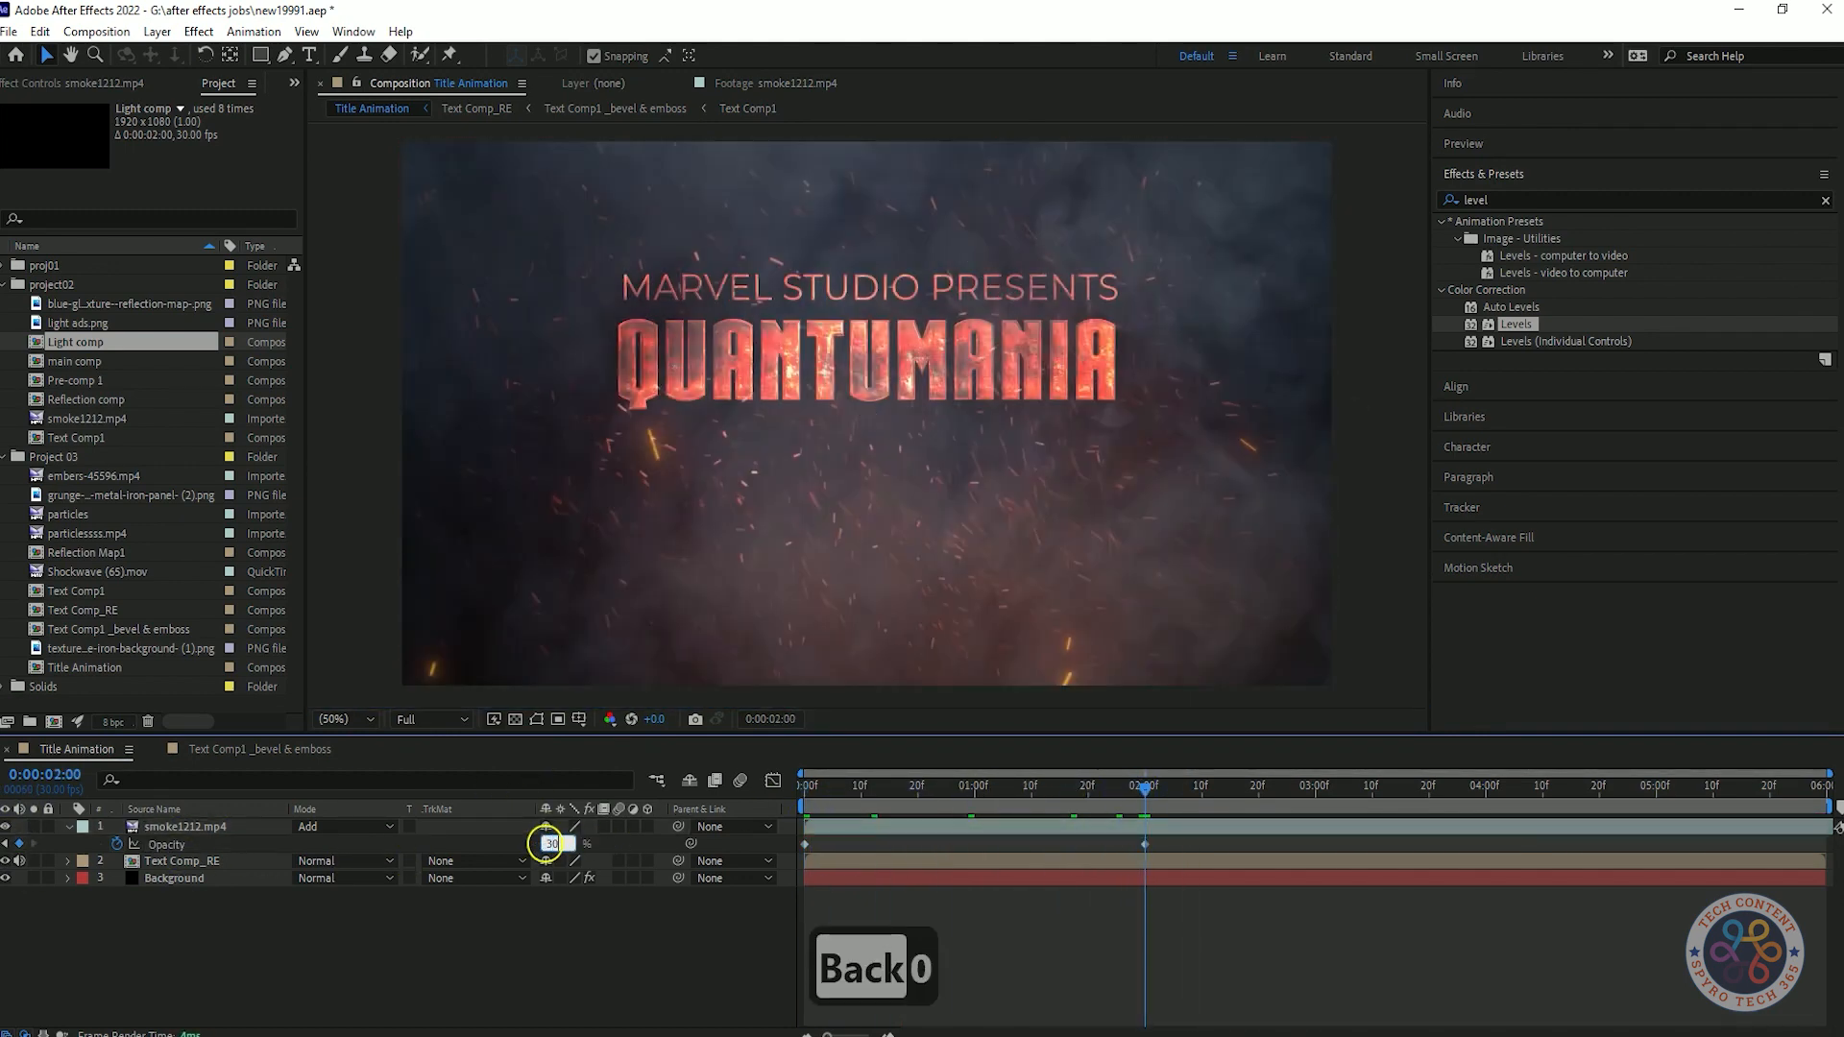
text(30)
key(Return)
drag(546, 851, 548, 851)
drag(1145, 790, 571, 798)
key(space)
key(space)
Keyframe the smoke1212.mp4 opacity at 25% at 0:00:04:00 and 0% at the composition's end, and preview the result.
drag(1328, 802, 1521, 807)
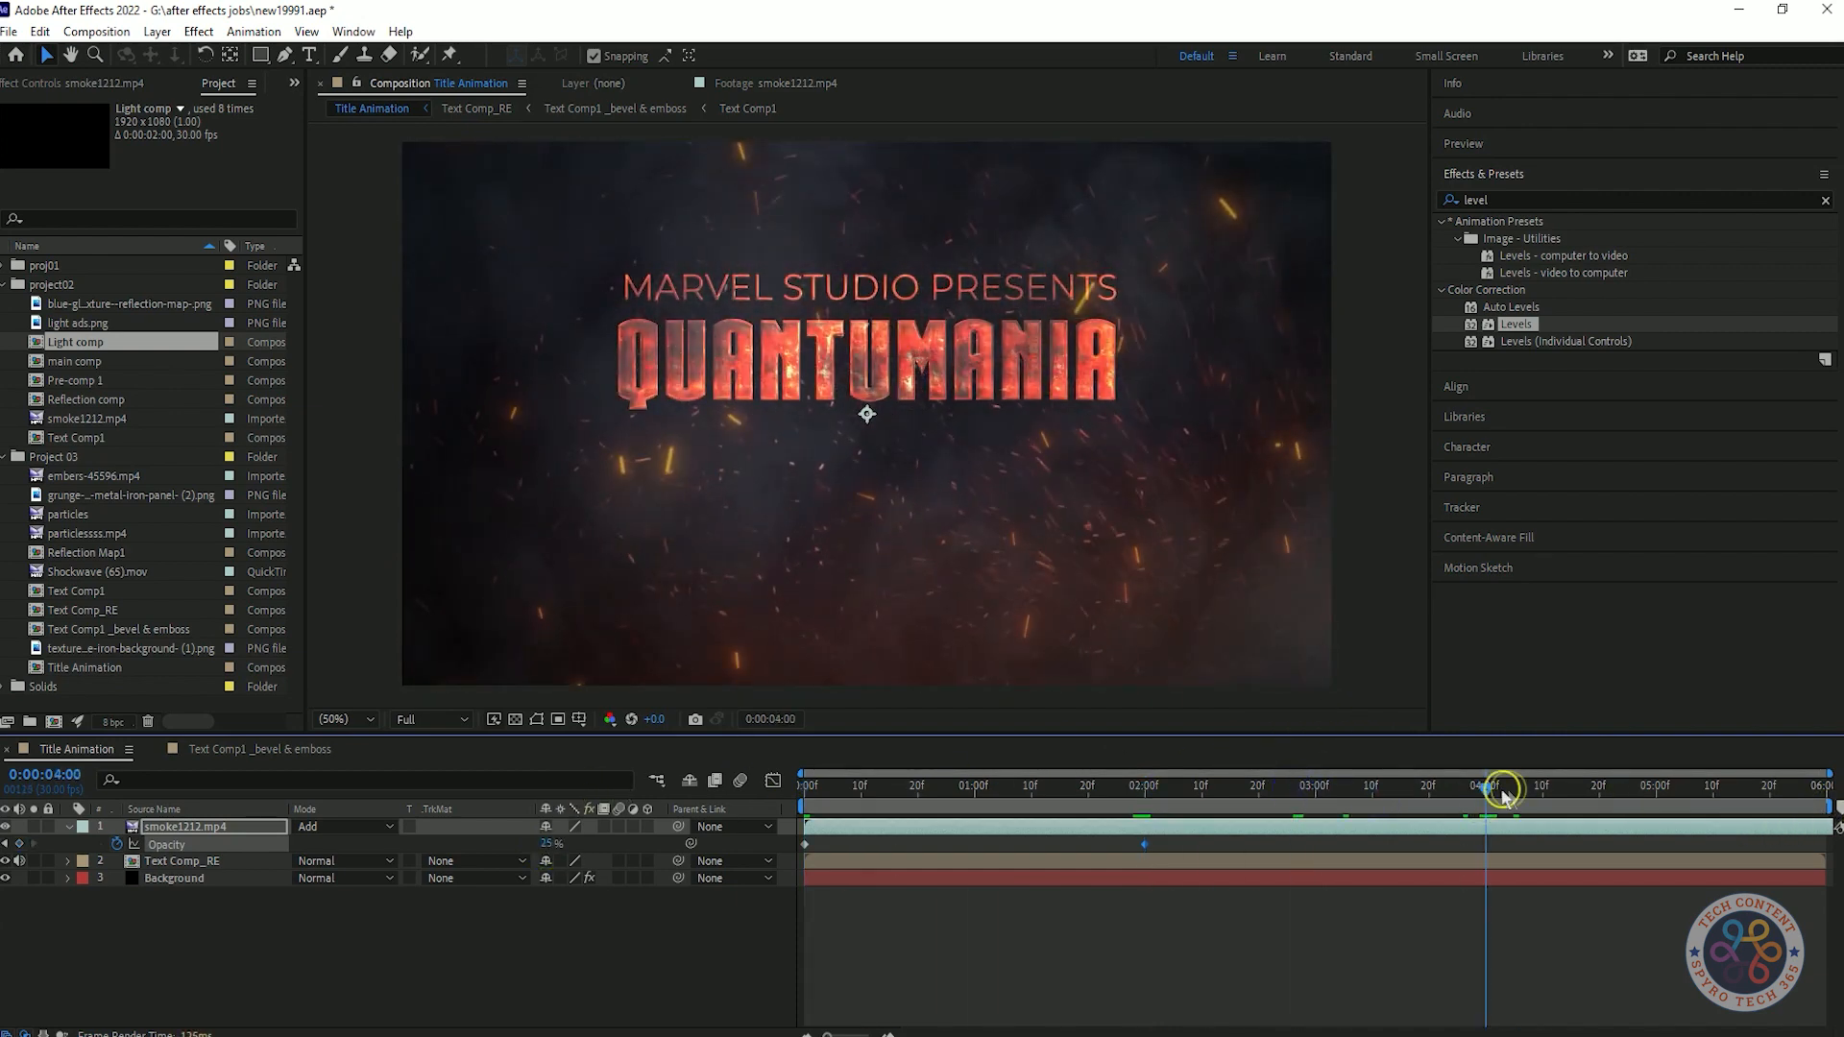
click(548, 844)
text(0)
click(377, 795)
key(Home)
key(space)
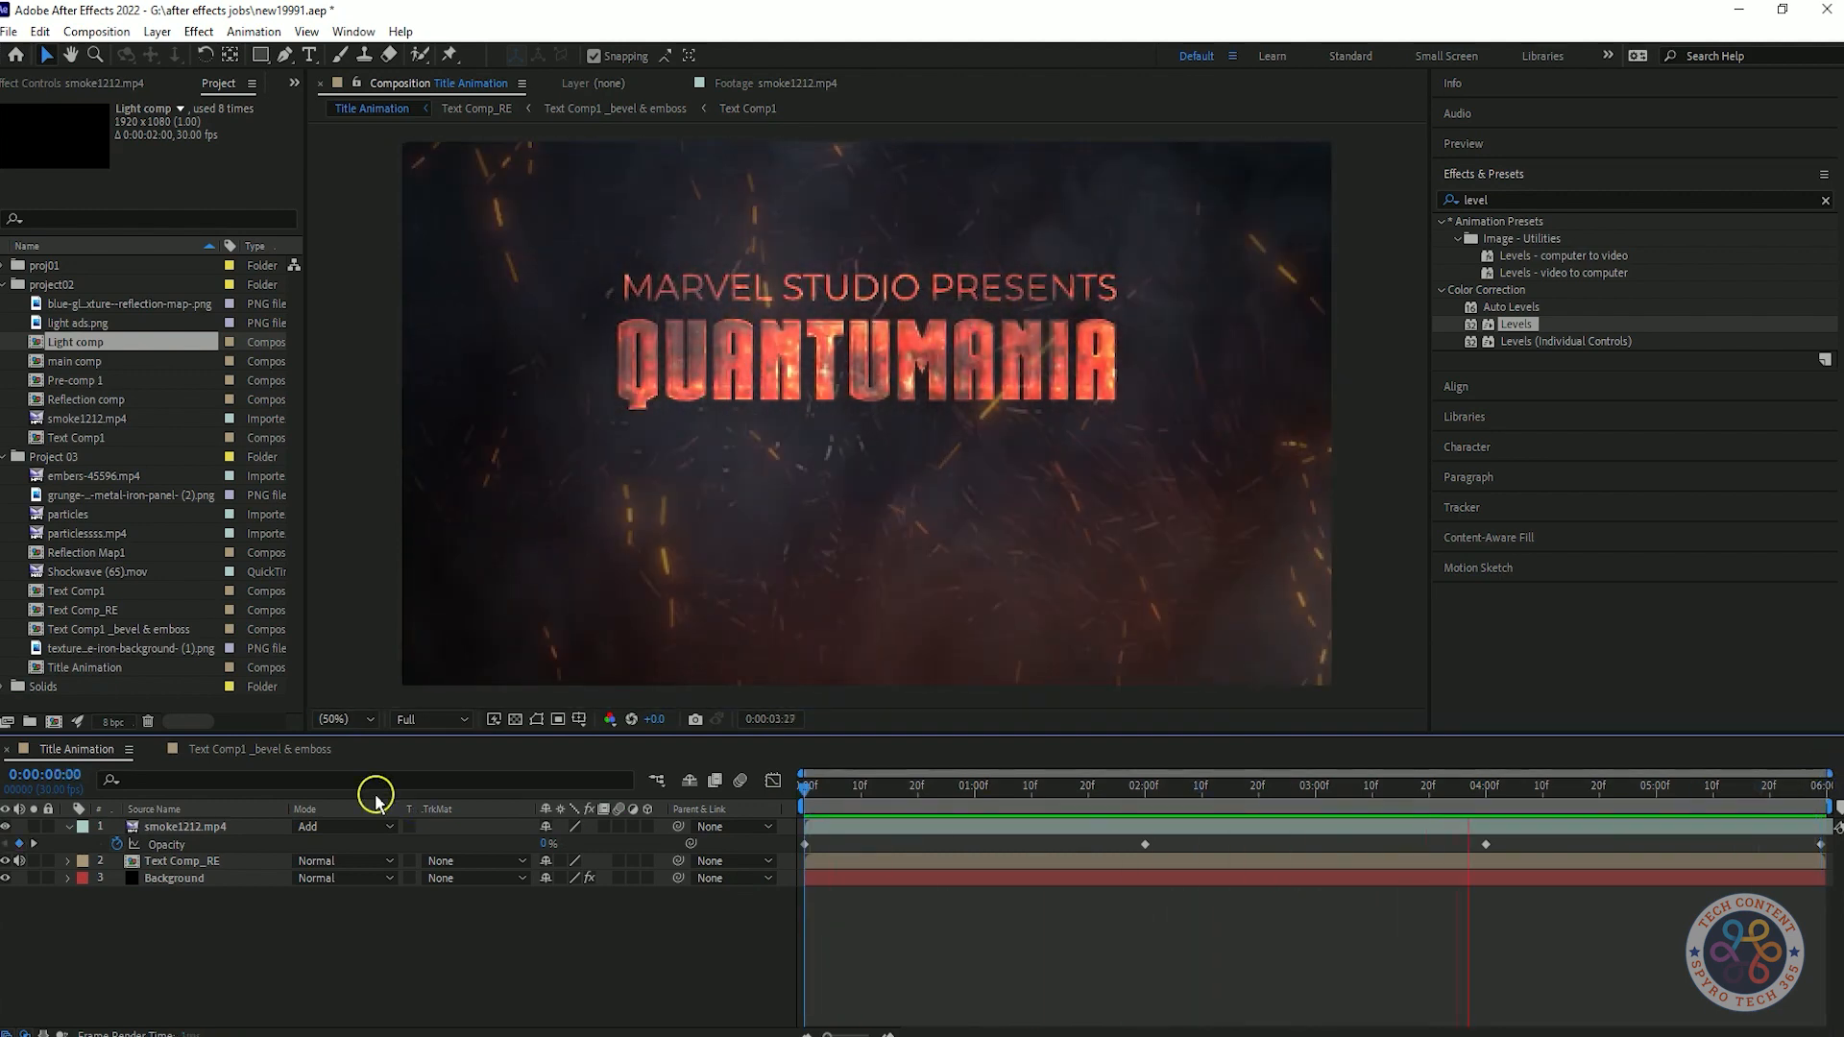
Duplicate the smoke1212.mp4 layer and shift the copy to start at about 20 frames.
click(149, 827)
key(ctrl+d)
drag(841, 827, 907, 828)
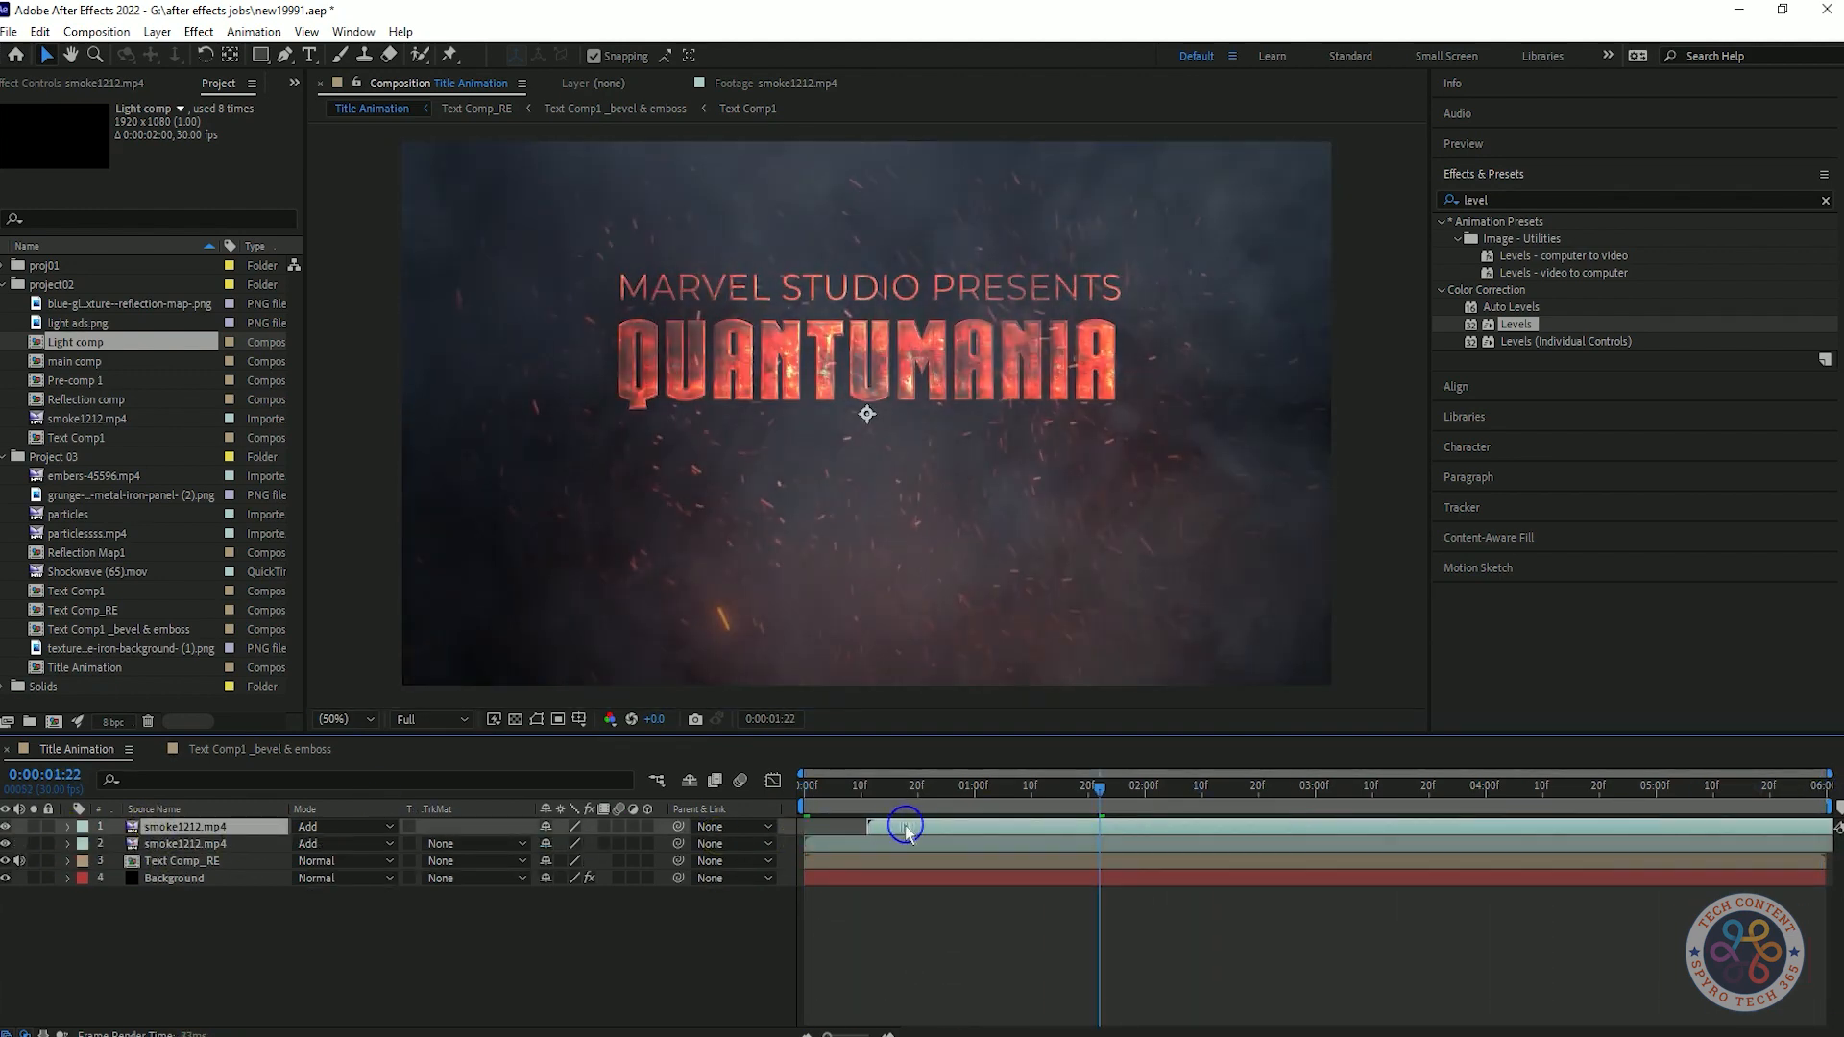
Flip the duplicated smoke1212.mp4 layer vertically and preview the composition.
right_click(211, 826)
mouse_move(317, 342)
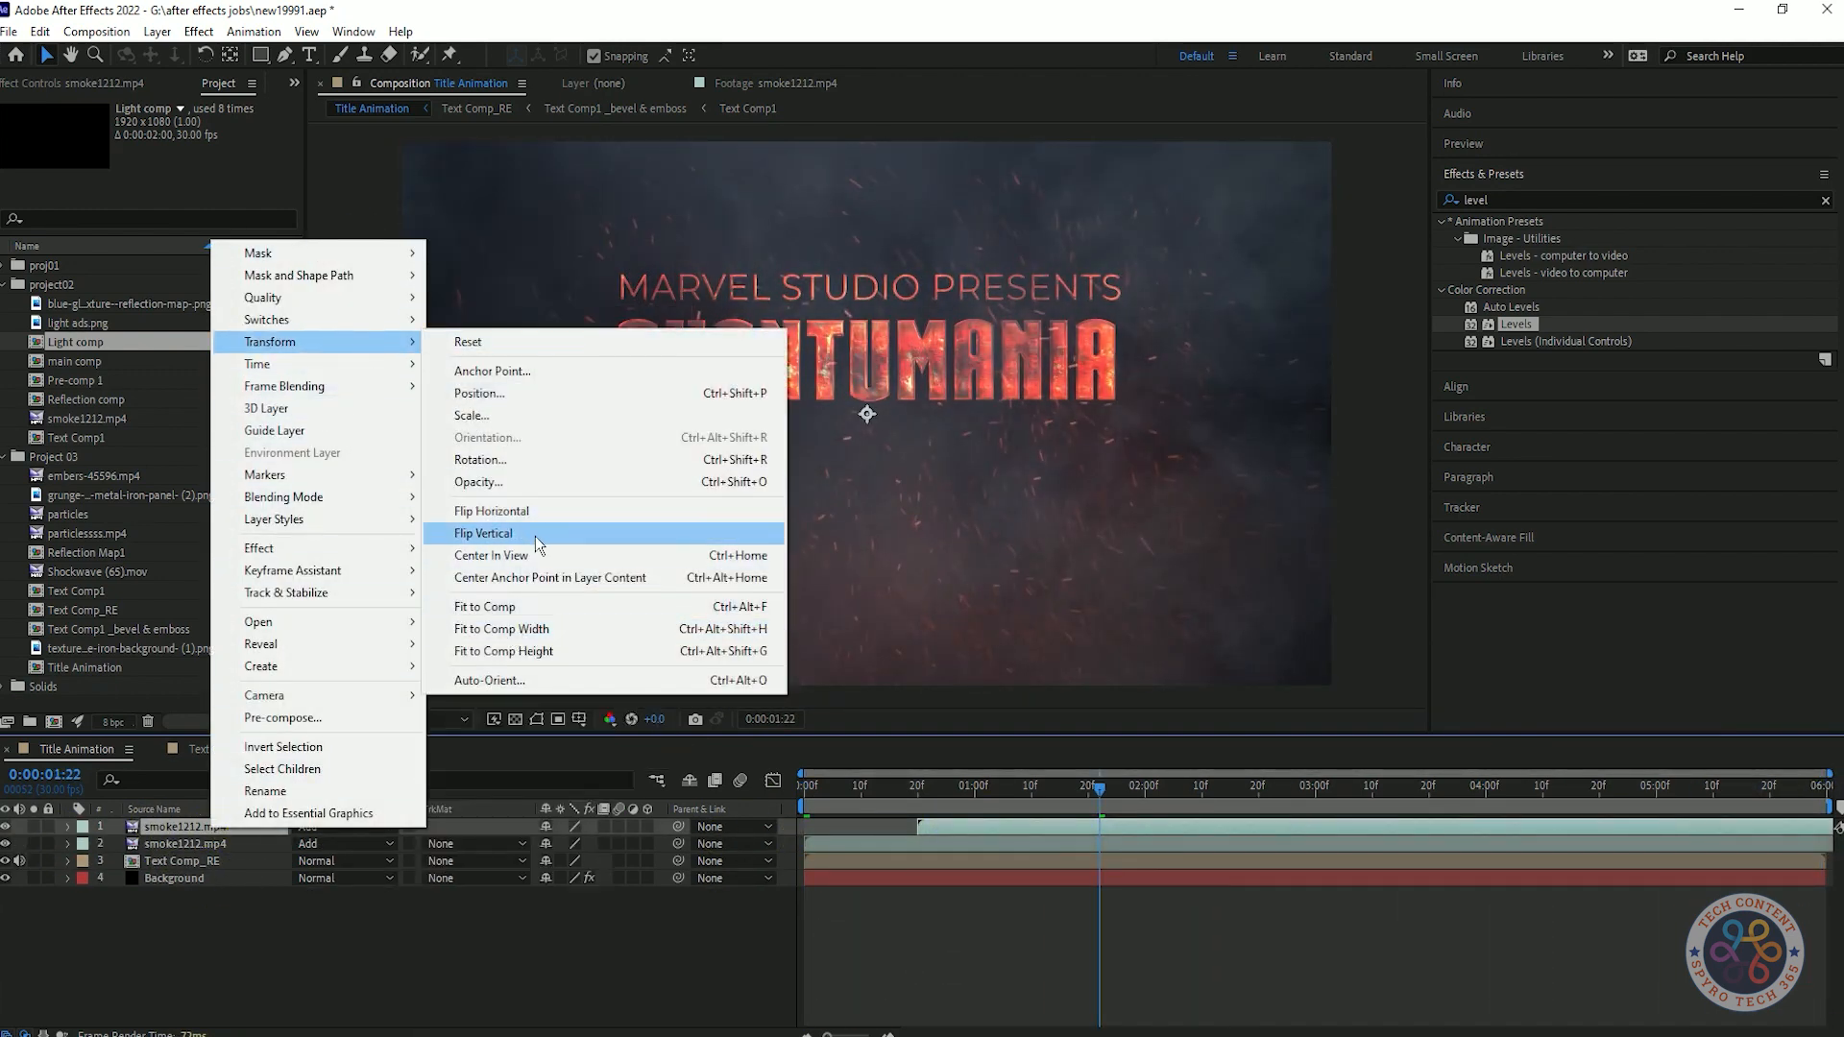
click(484, 533)
key(space)
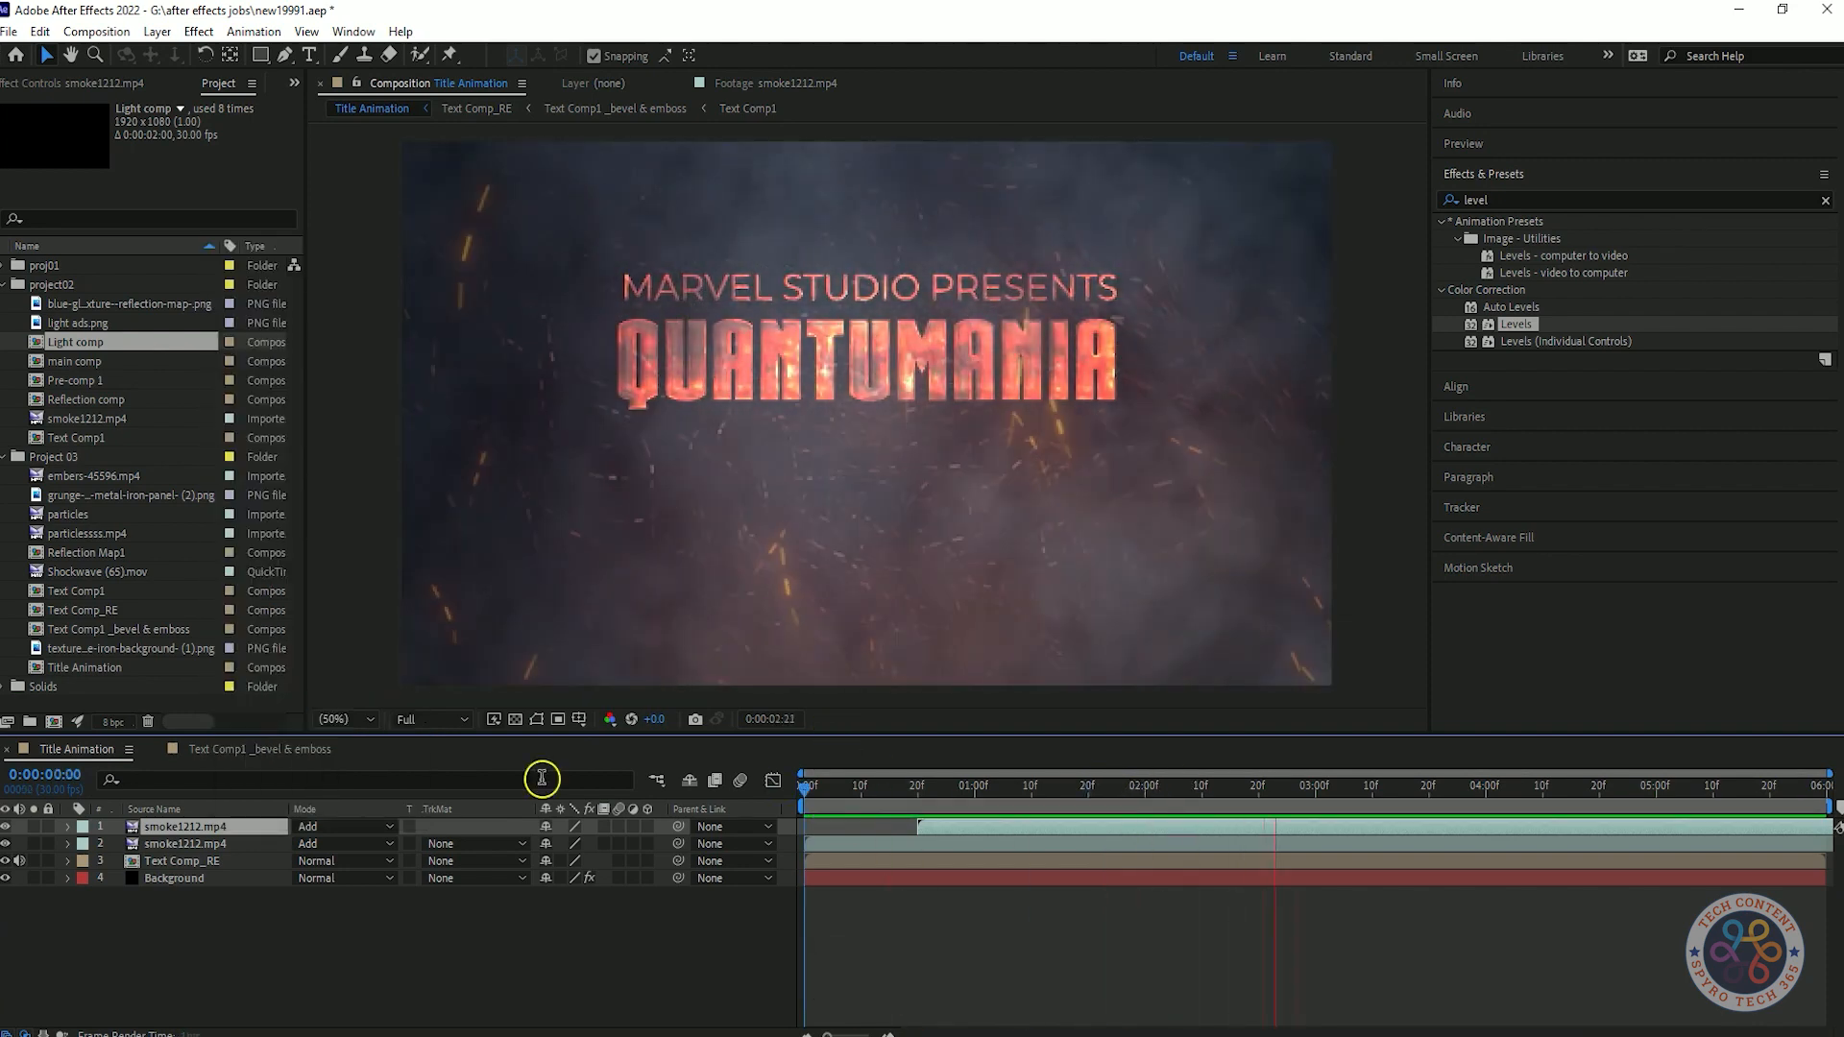
Isolate the duplicated smoke1212.mp4 layer, flip it vertically once more, and flip it horizontally.
right_click(250, 826)
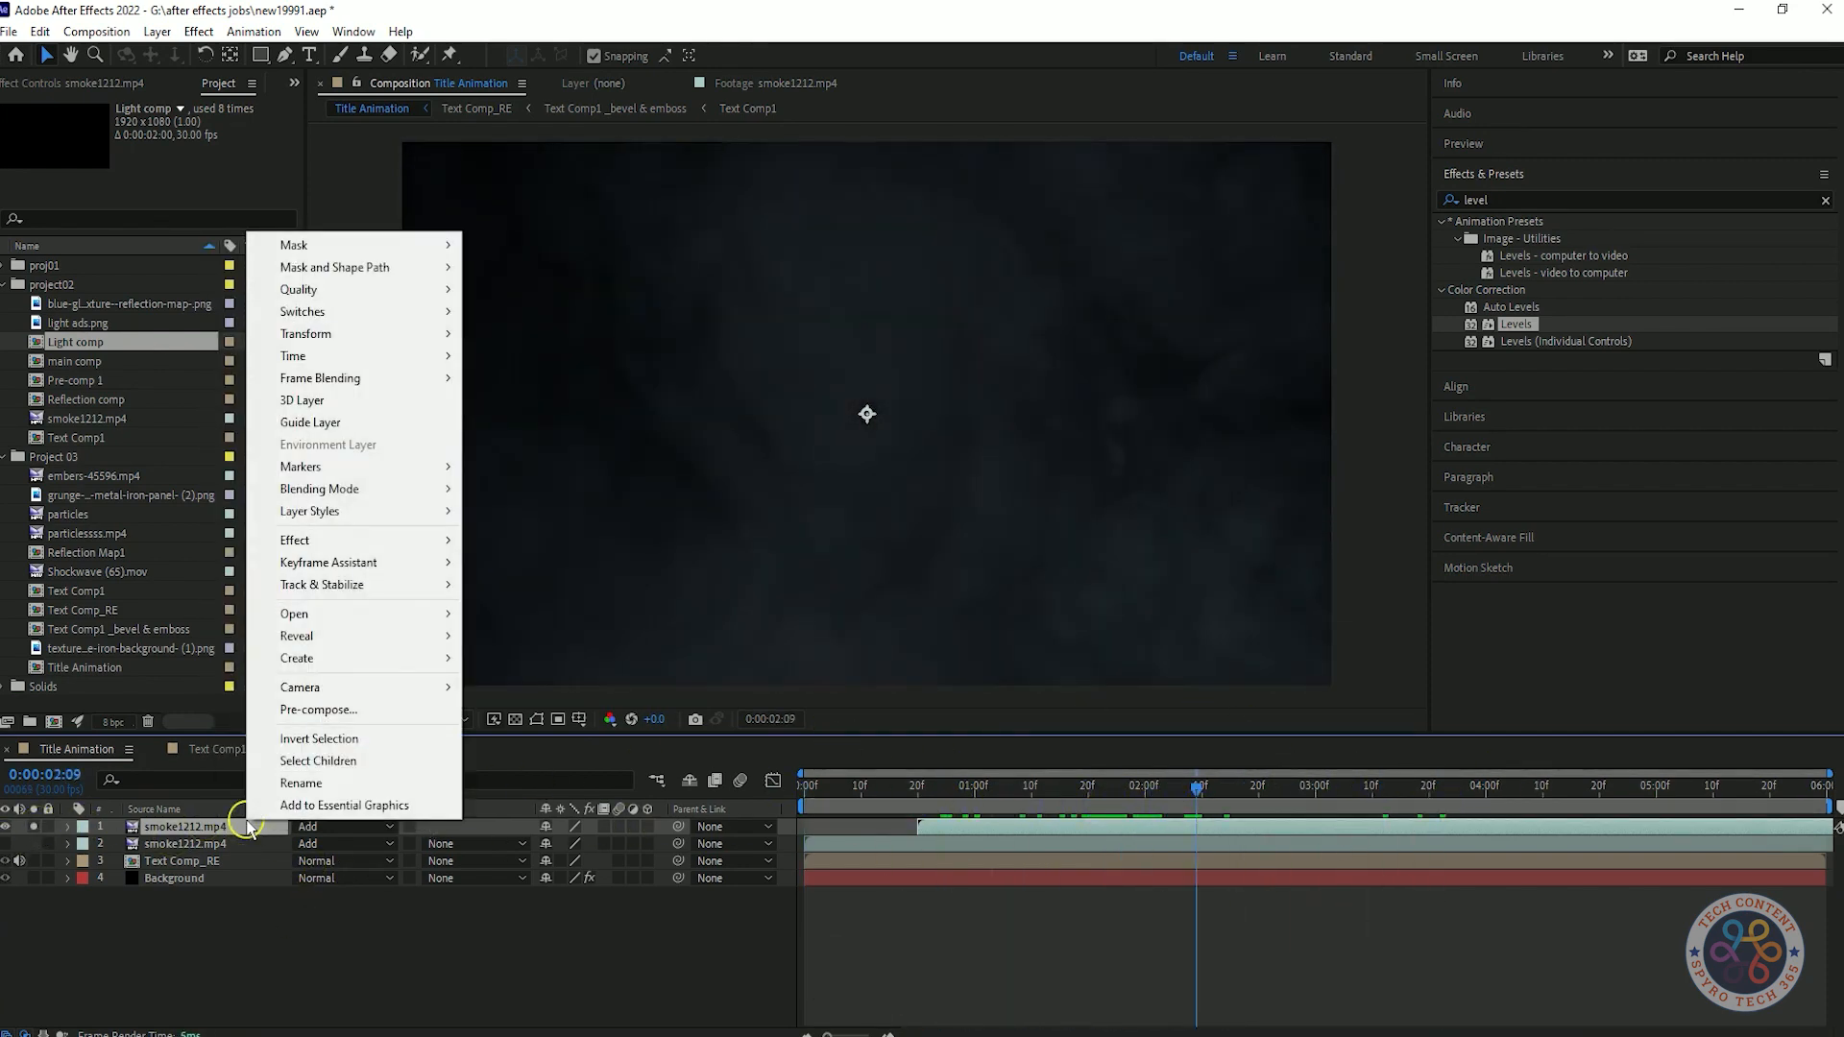
mouse_move(317, 333)
click(560, 527)
right_click(186, 827)
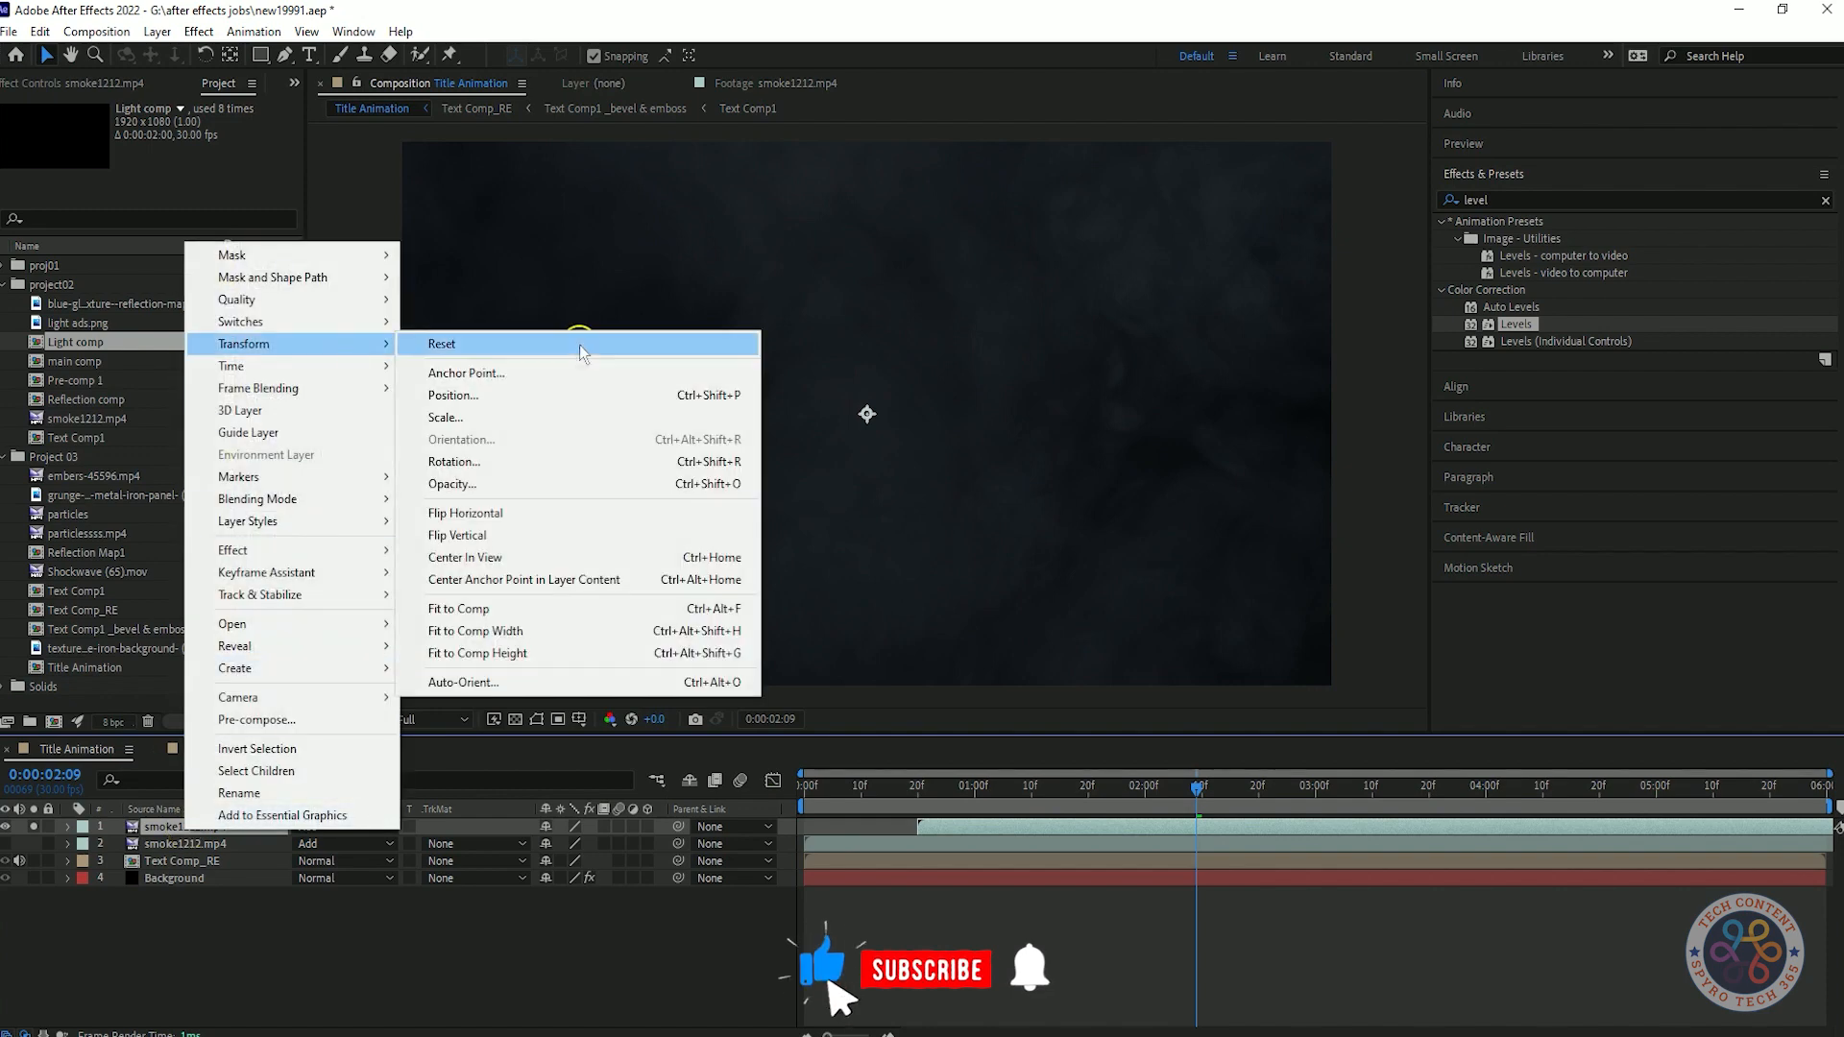
click(555, 511)
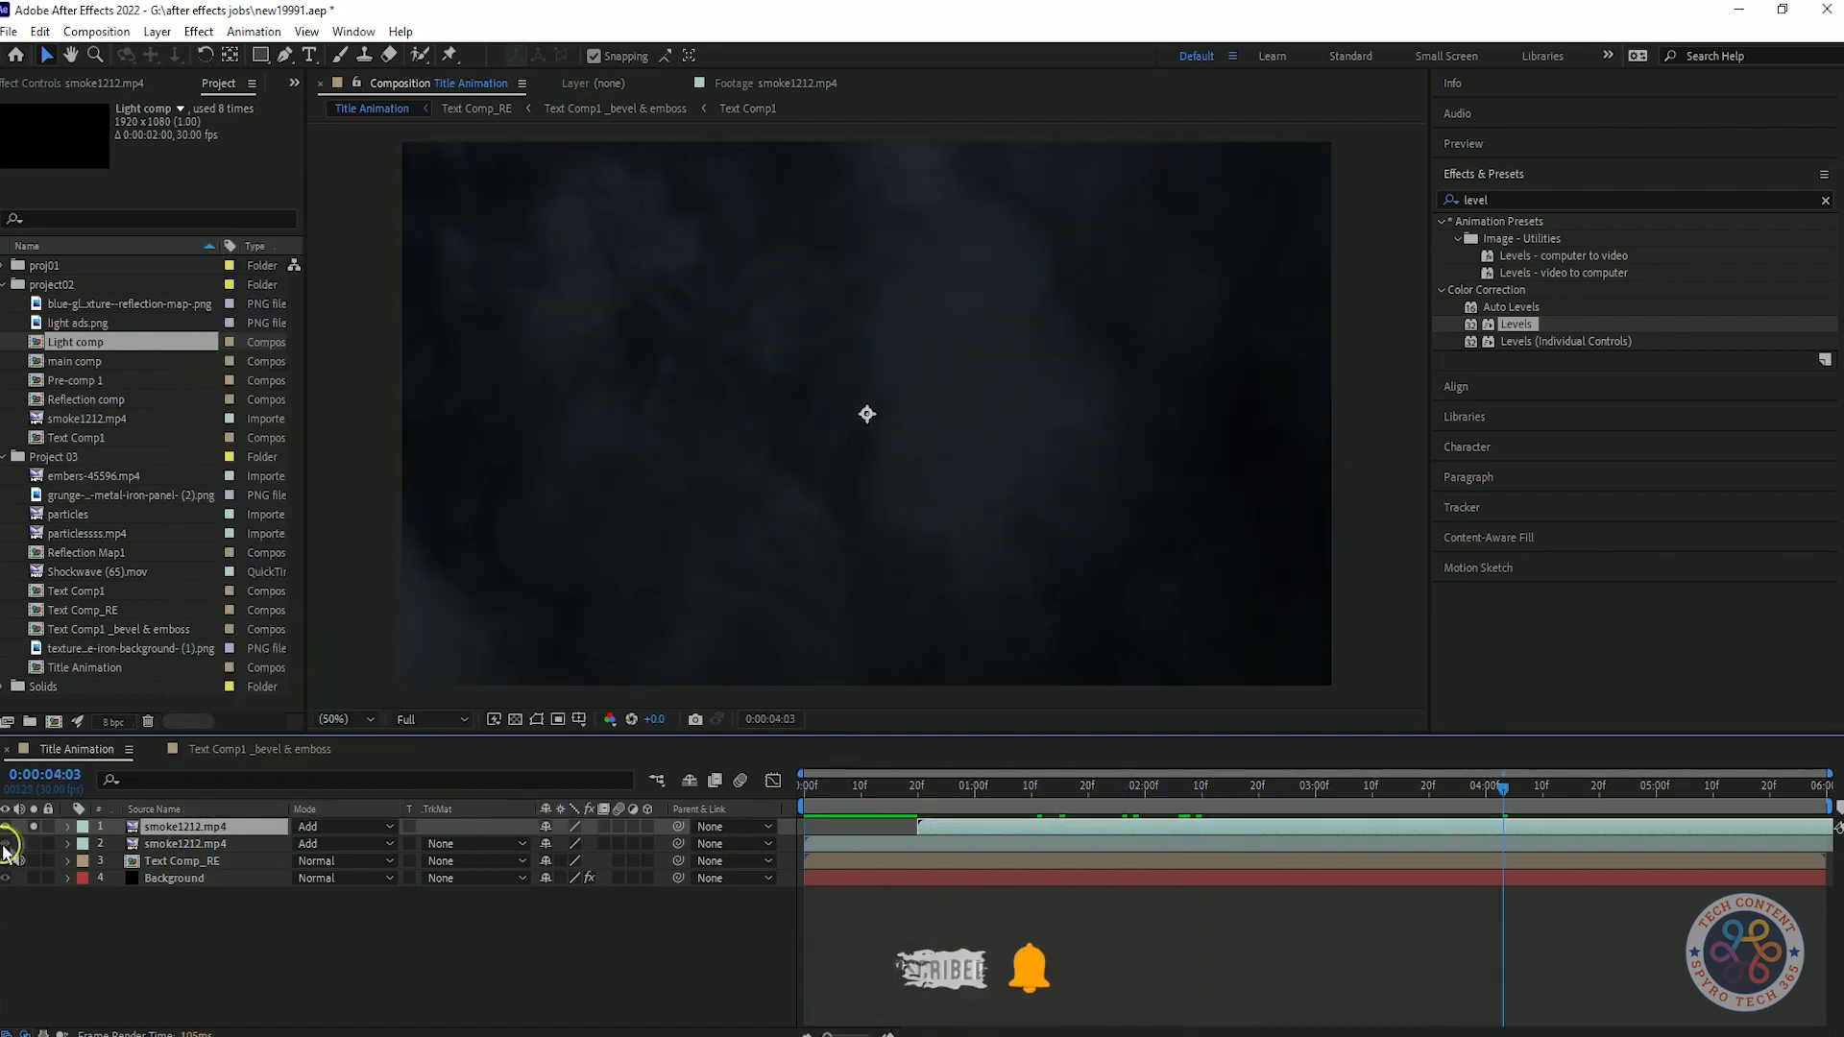
Examine the smoke layers in isolation, show all layers again, and play back the Title Animation composition.
click(1504, 786)
click(956, 786)
click(34, 844)
key(space)
click(34, 844)
click(1153, 785)
click(805, 786)
key(space)
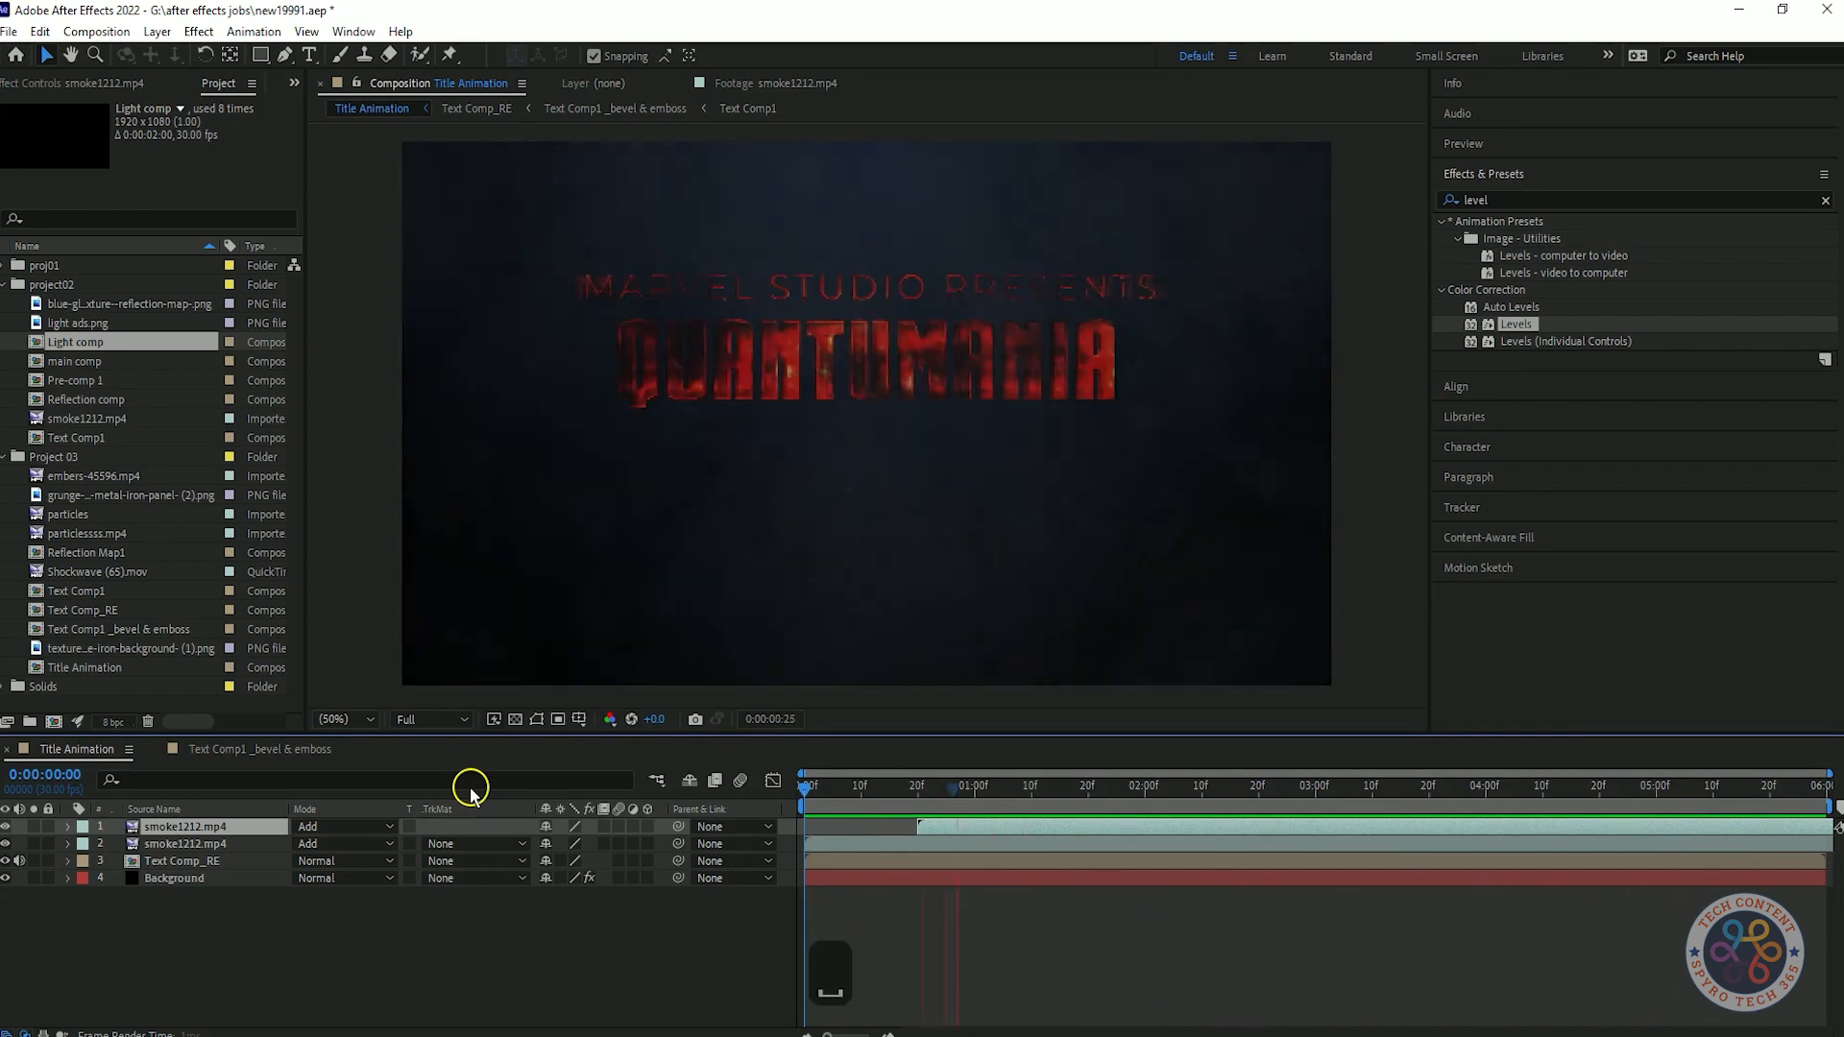
click(860, 786)
drag(954, 828, 899, 832)
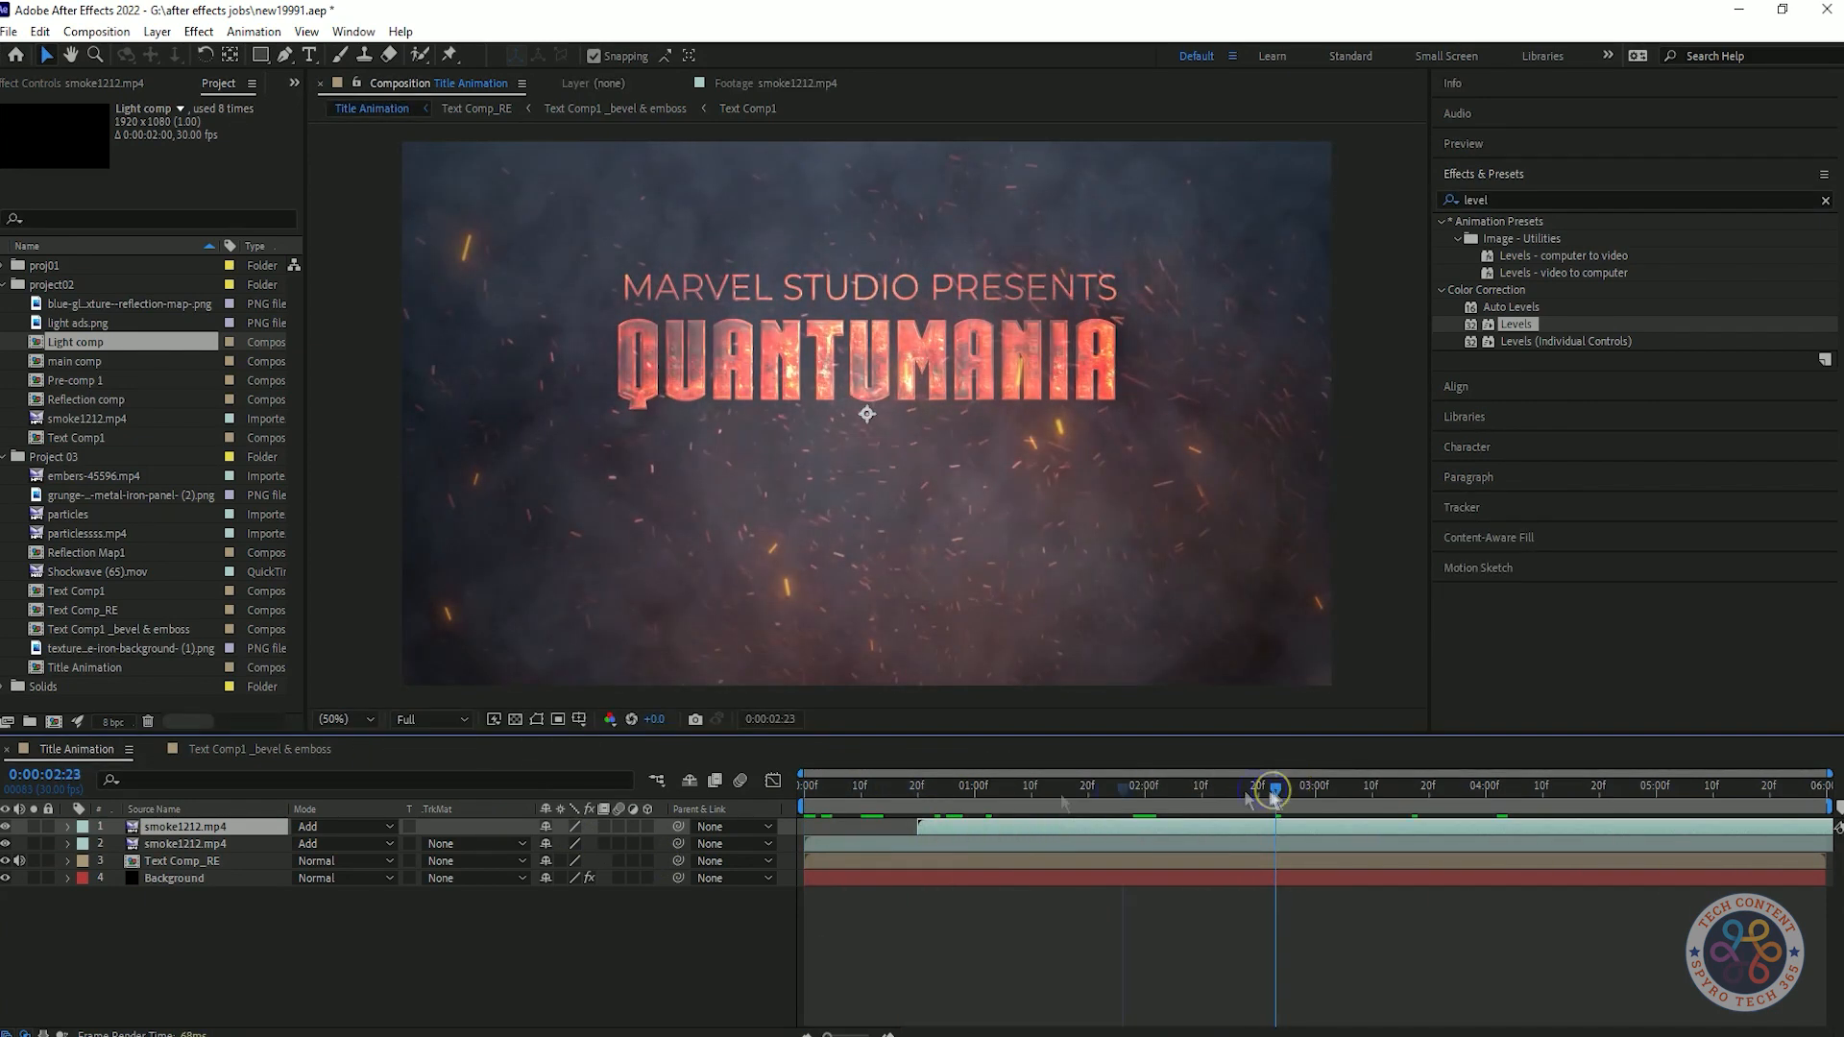
Preview the Title Animation composition and add a new adjustment layer to it.
drag(1273, 795, 313, 827)
key(space)
key(space)
right_click(329, 944)
mouse_move(462, 702)
click(624, 864)
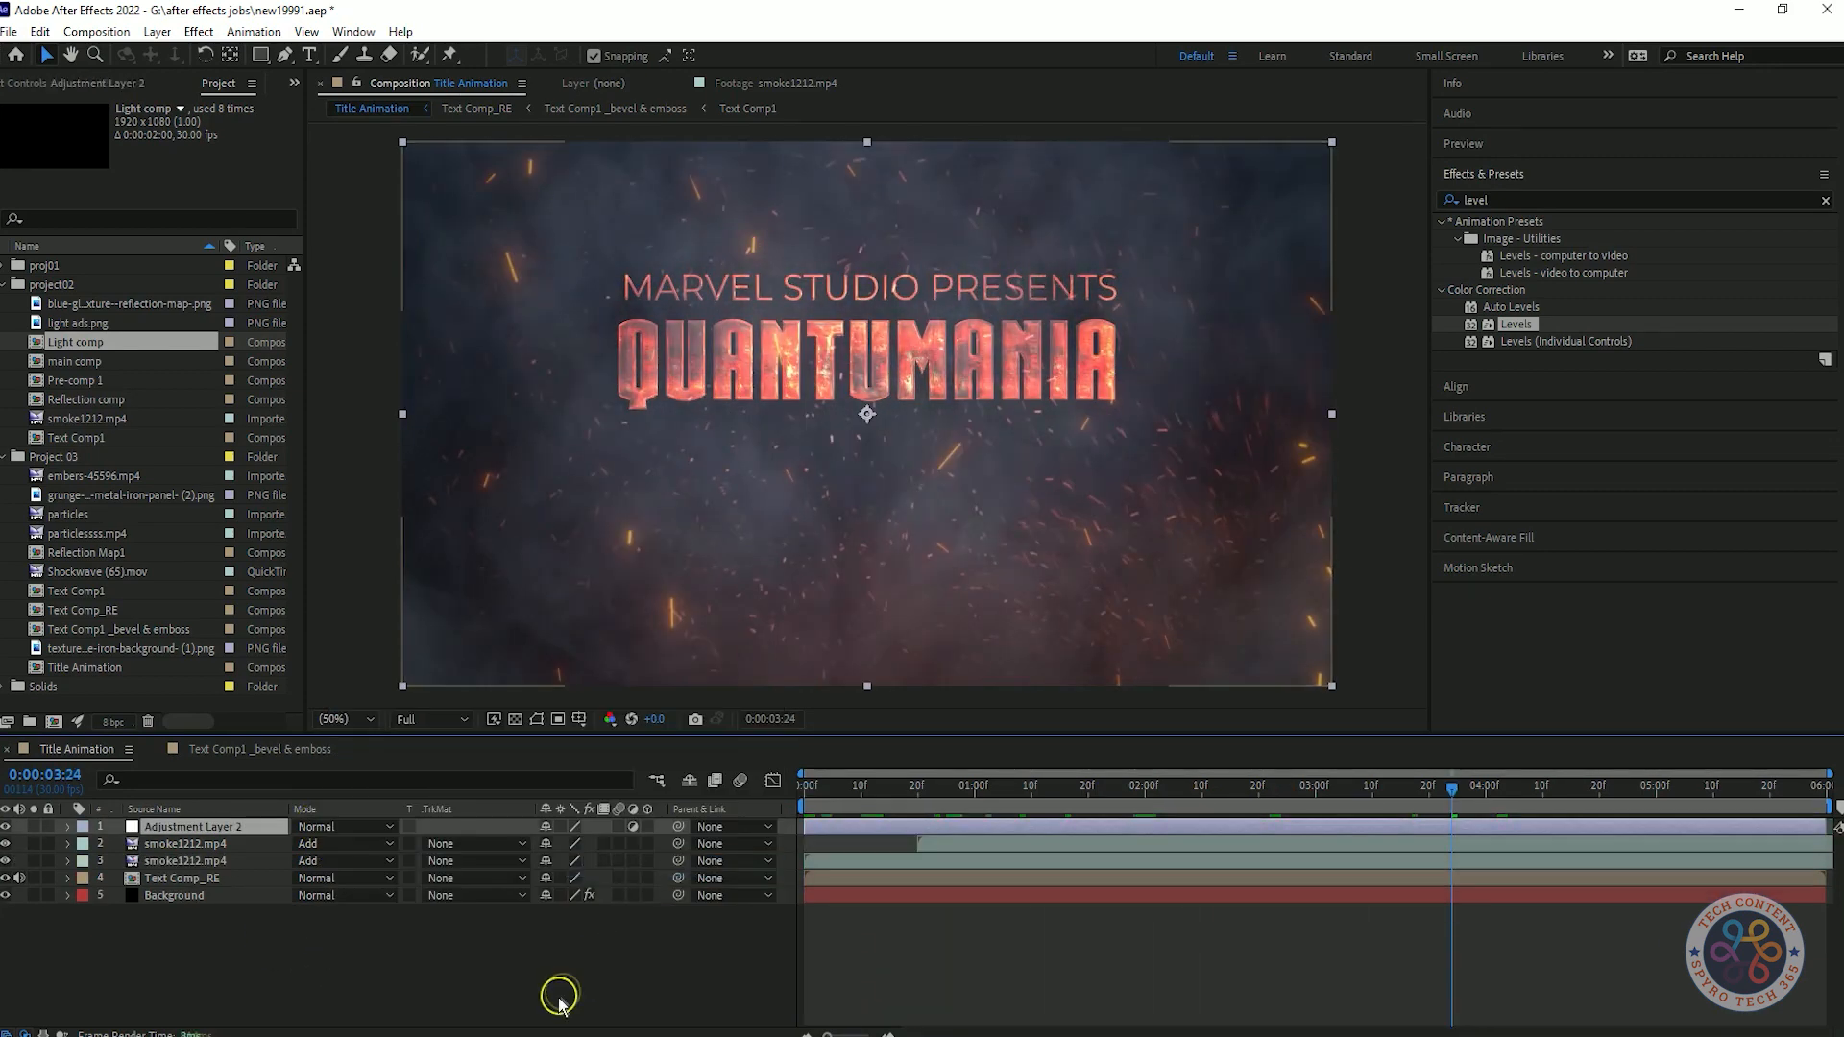
click(560, 1002)
Move the new adjustment layer below both smoke1212.mp4 layers and apply Camera Lens Blur to it.
click(1548, 204)
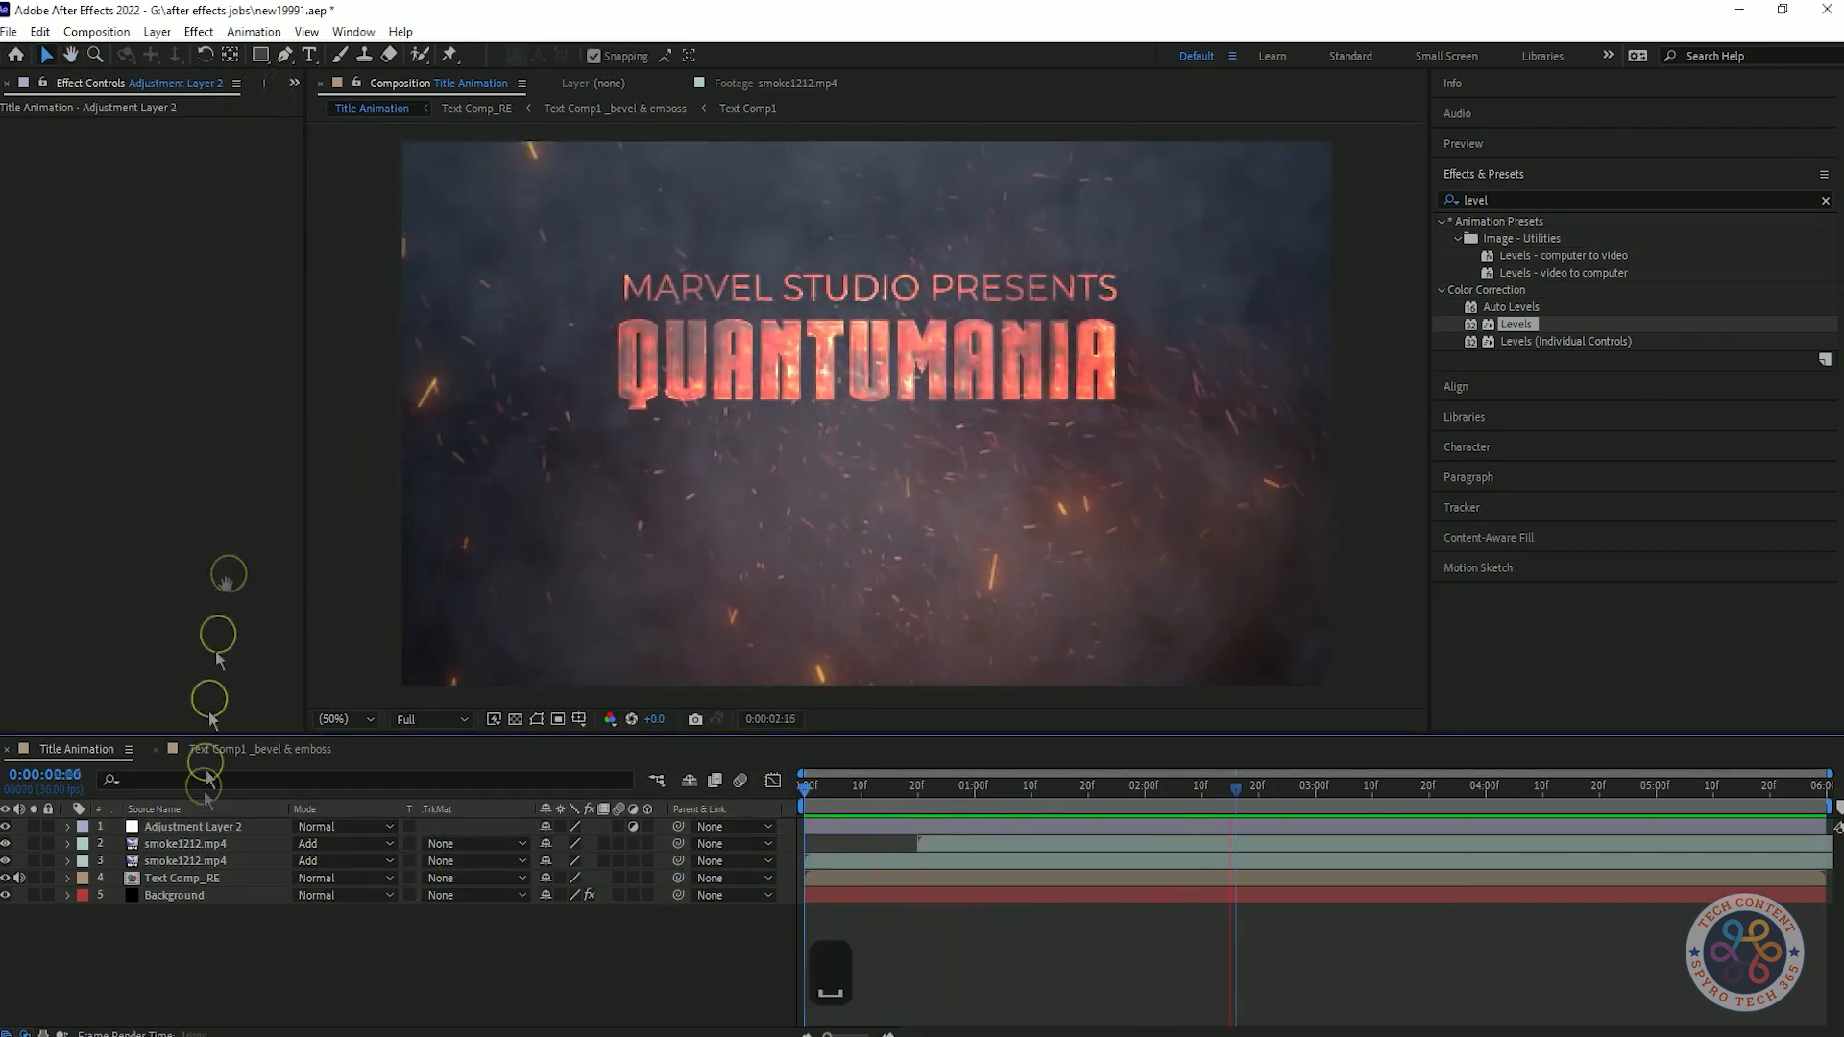
key(ctrl+bracketleft)
key(ctrl+bracketleft)
drag(1201, 786, 1020, 818)
click(1587, 200)
text(camera)
drag(1526, 306, 192, 289)
Keyframe the Camera Lens Blur radius from 40 at the start to 0 at 20 frames and preview the intro.
drag(1029, 804, 625, 794)
click(171, 142)
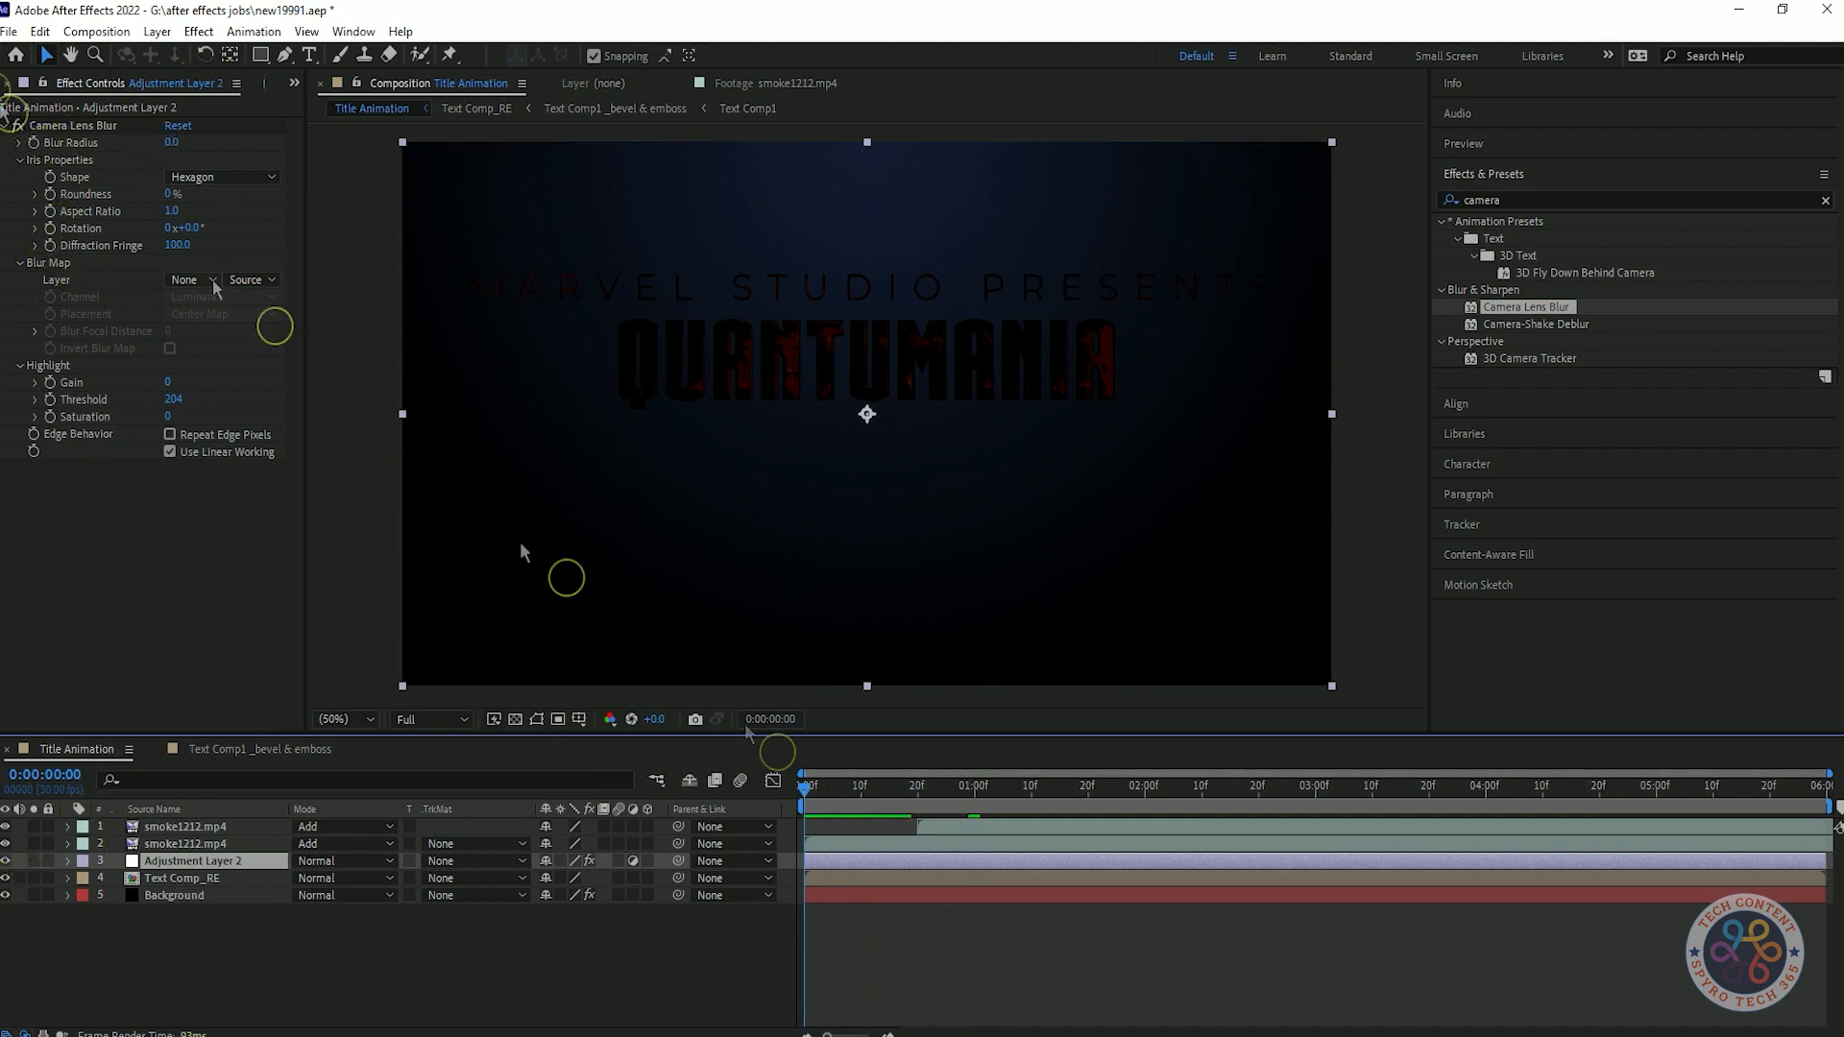
click(173, 144)
click(150, 593)
drag(803, 796, 916, 808)
click(179, 145)
text(0)
key(Return)
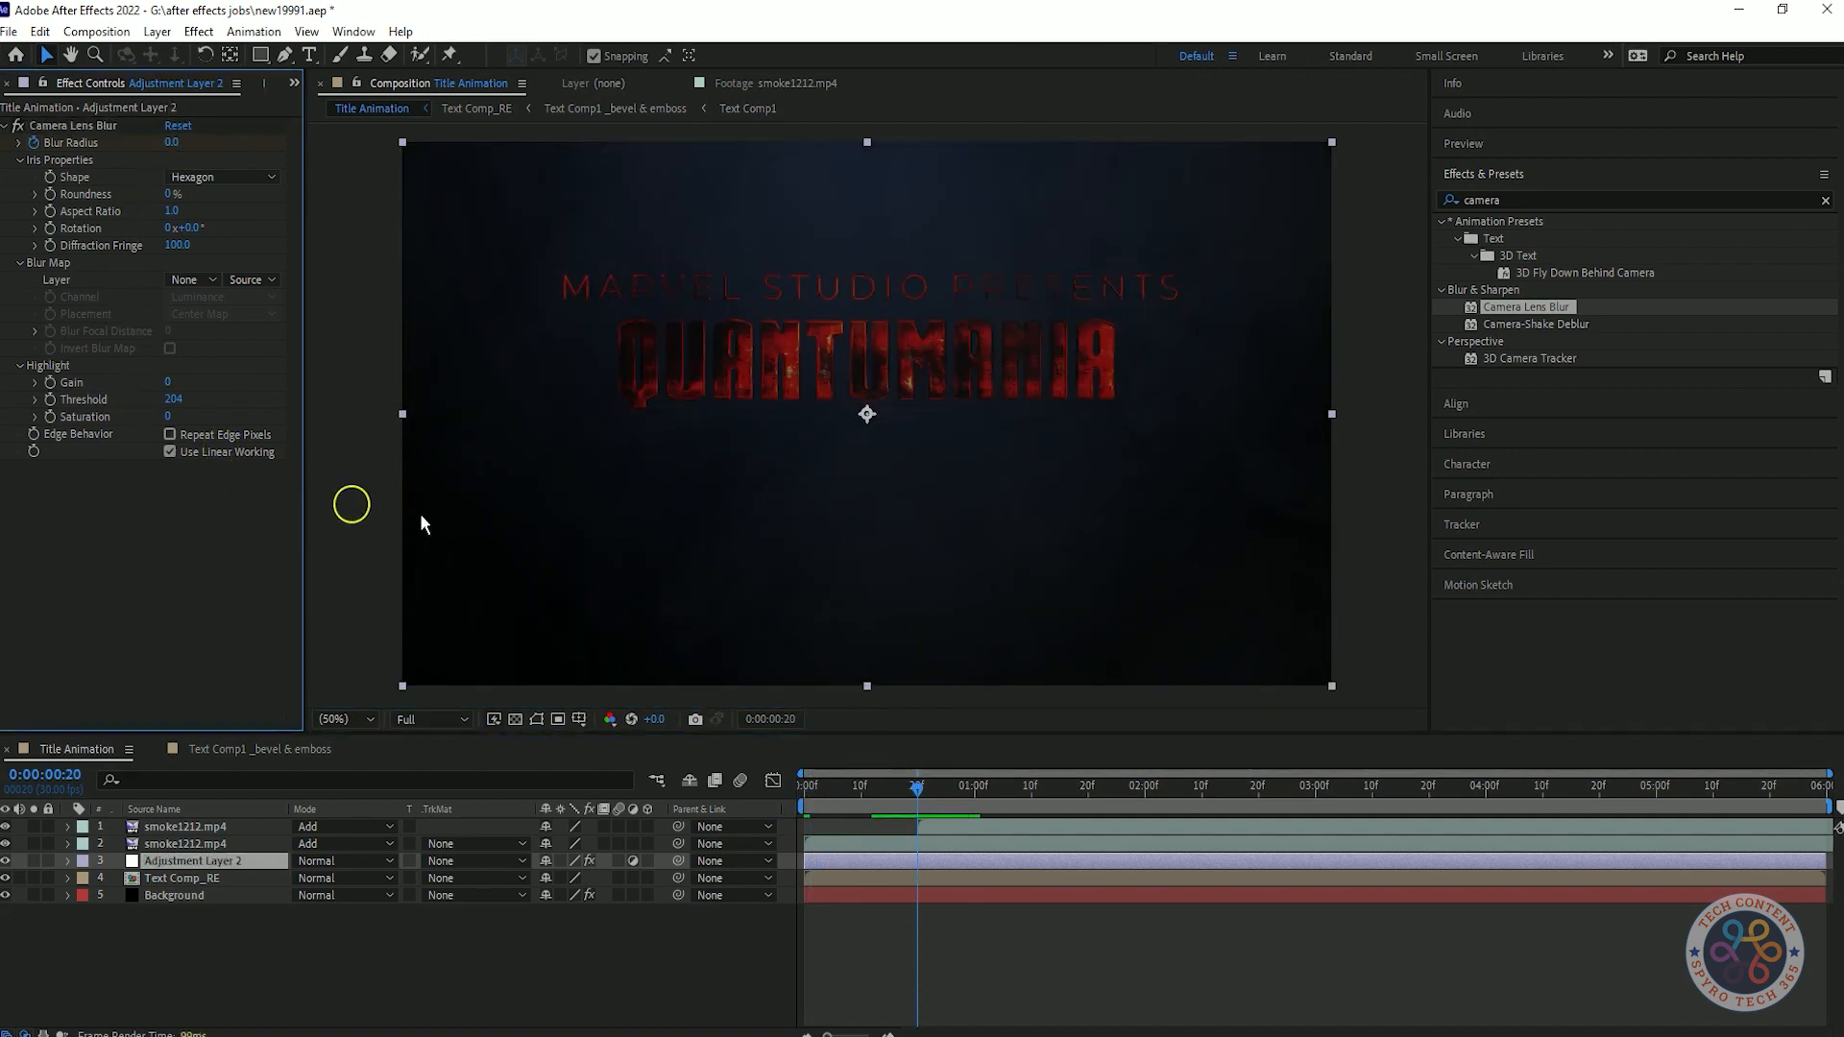
click(812, 790)
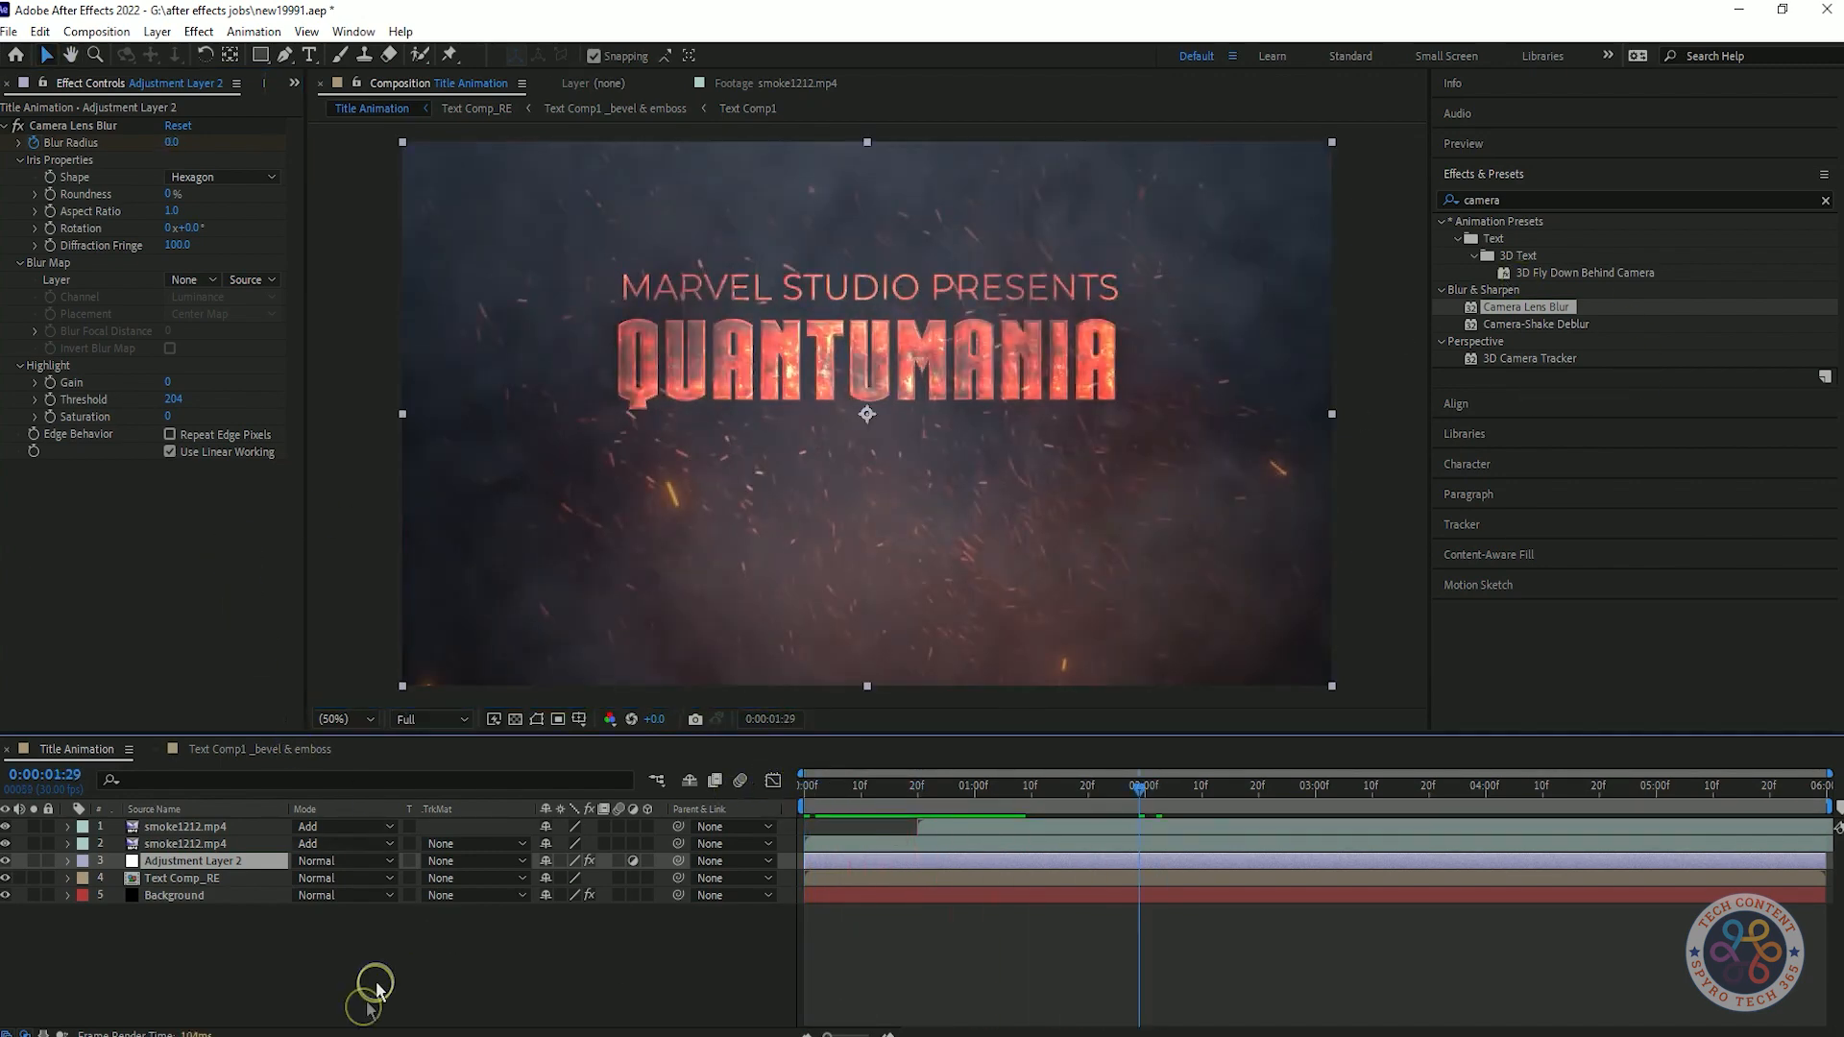
Add another adjustment layer above the blur layer and apply the Noise effect with an amount of 3.5 %.
right_click(376, 984)
mouse_move(538, 741)
click(708, 899)
double_click(1484, 199)
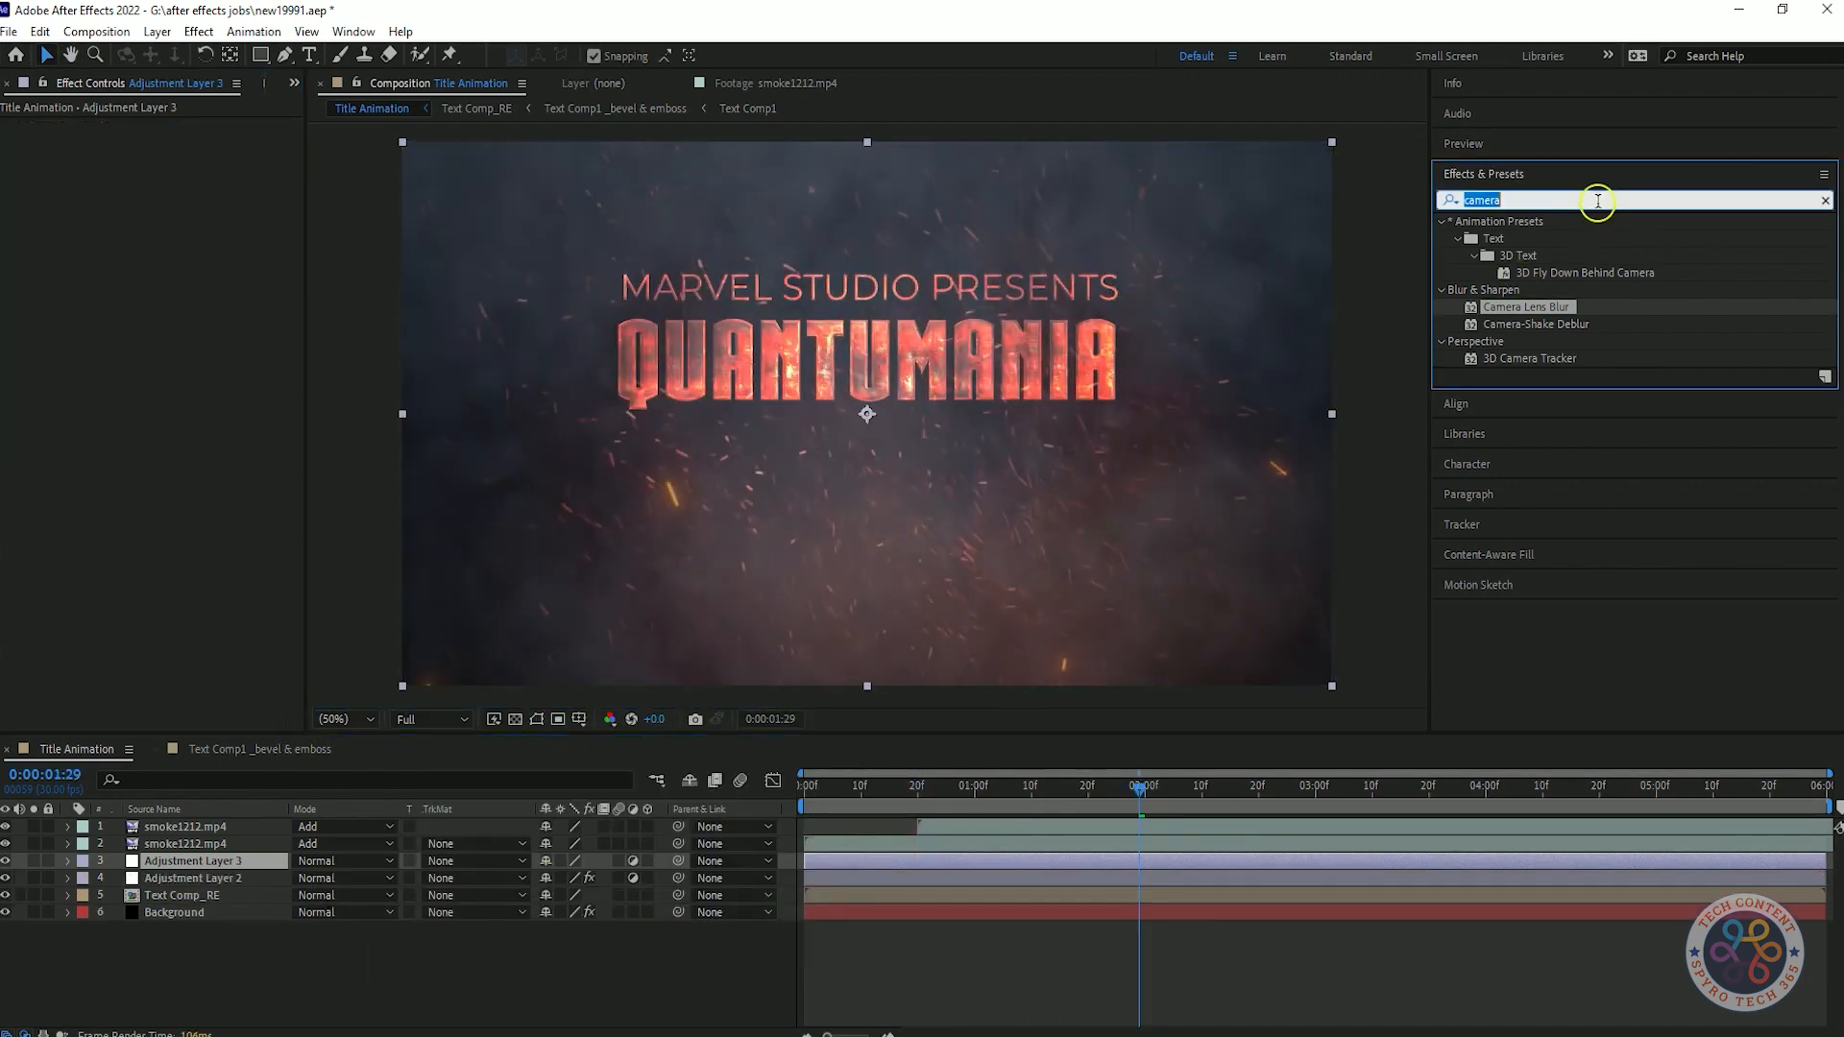
text(noise)
drag(1514, 306, 237, 384)
click(176, 142)
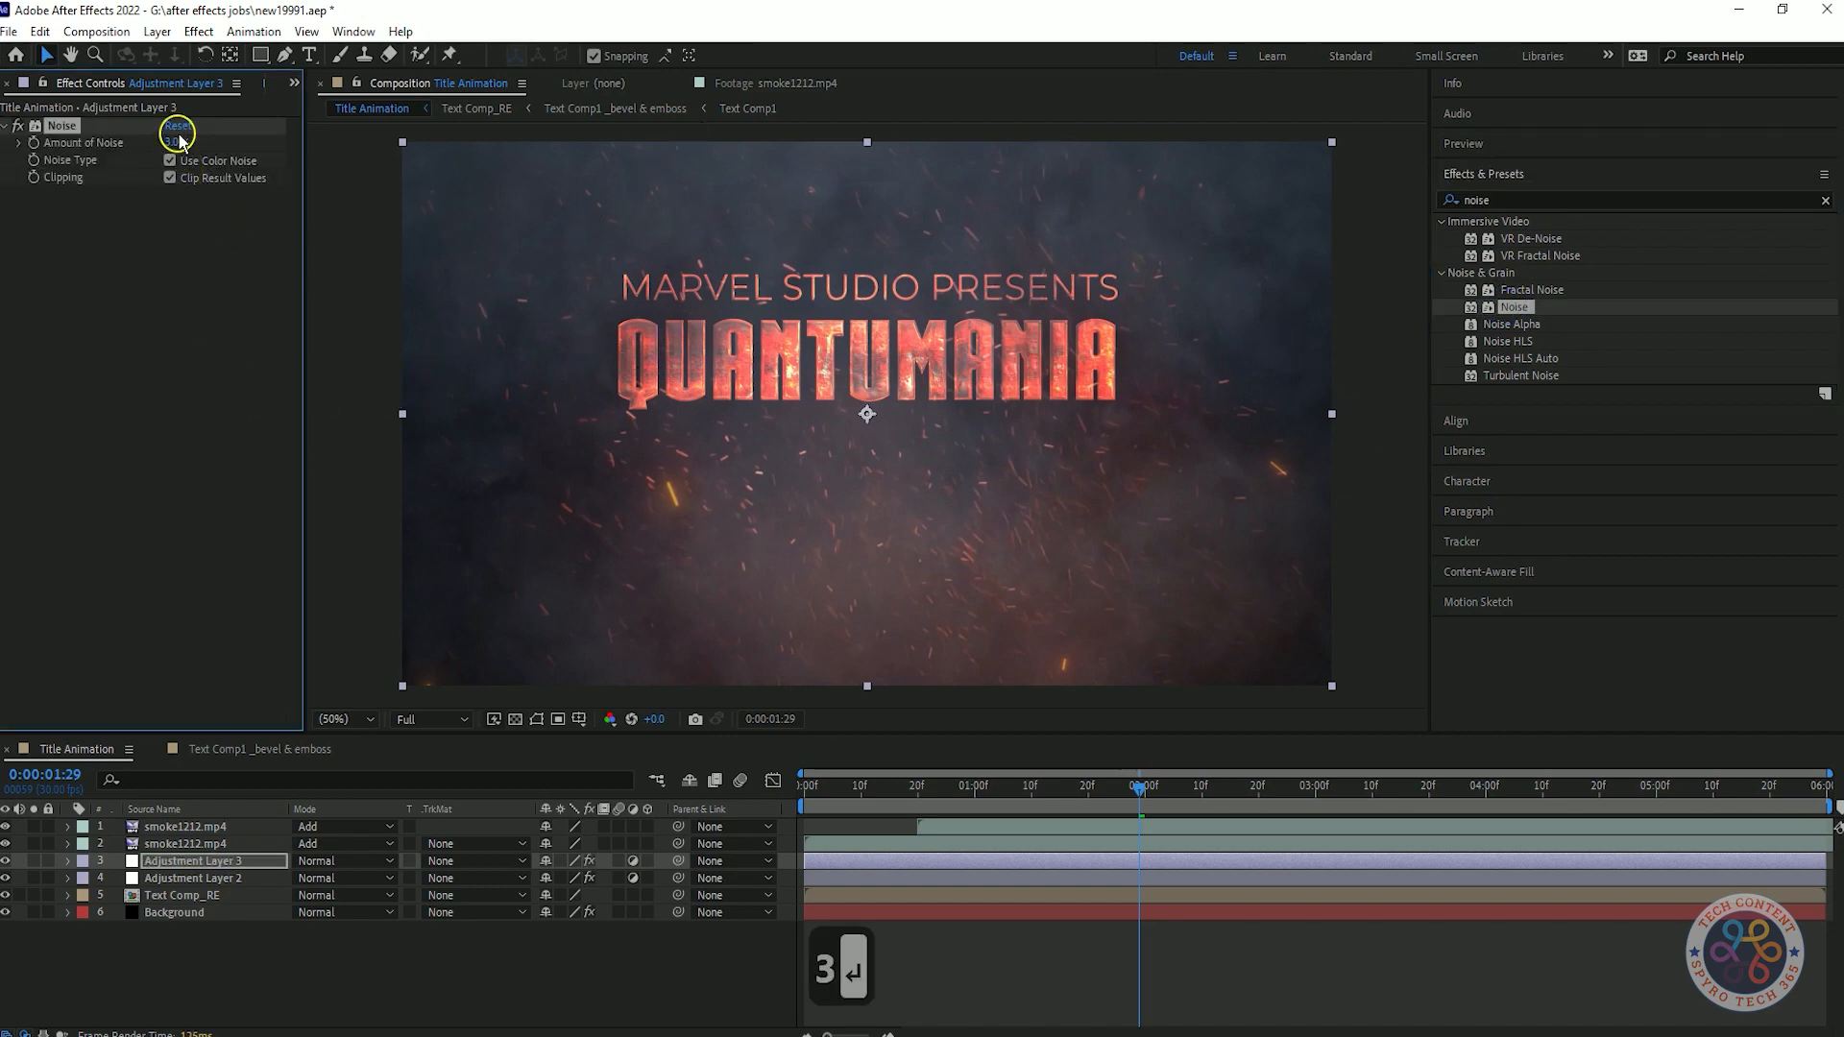
Add an adjustment layer on top of the layer stack and apply Optics Compensation to it.
right_click(257, 970)
mouse_move(308, 708)
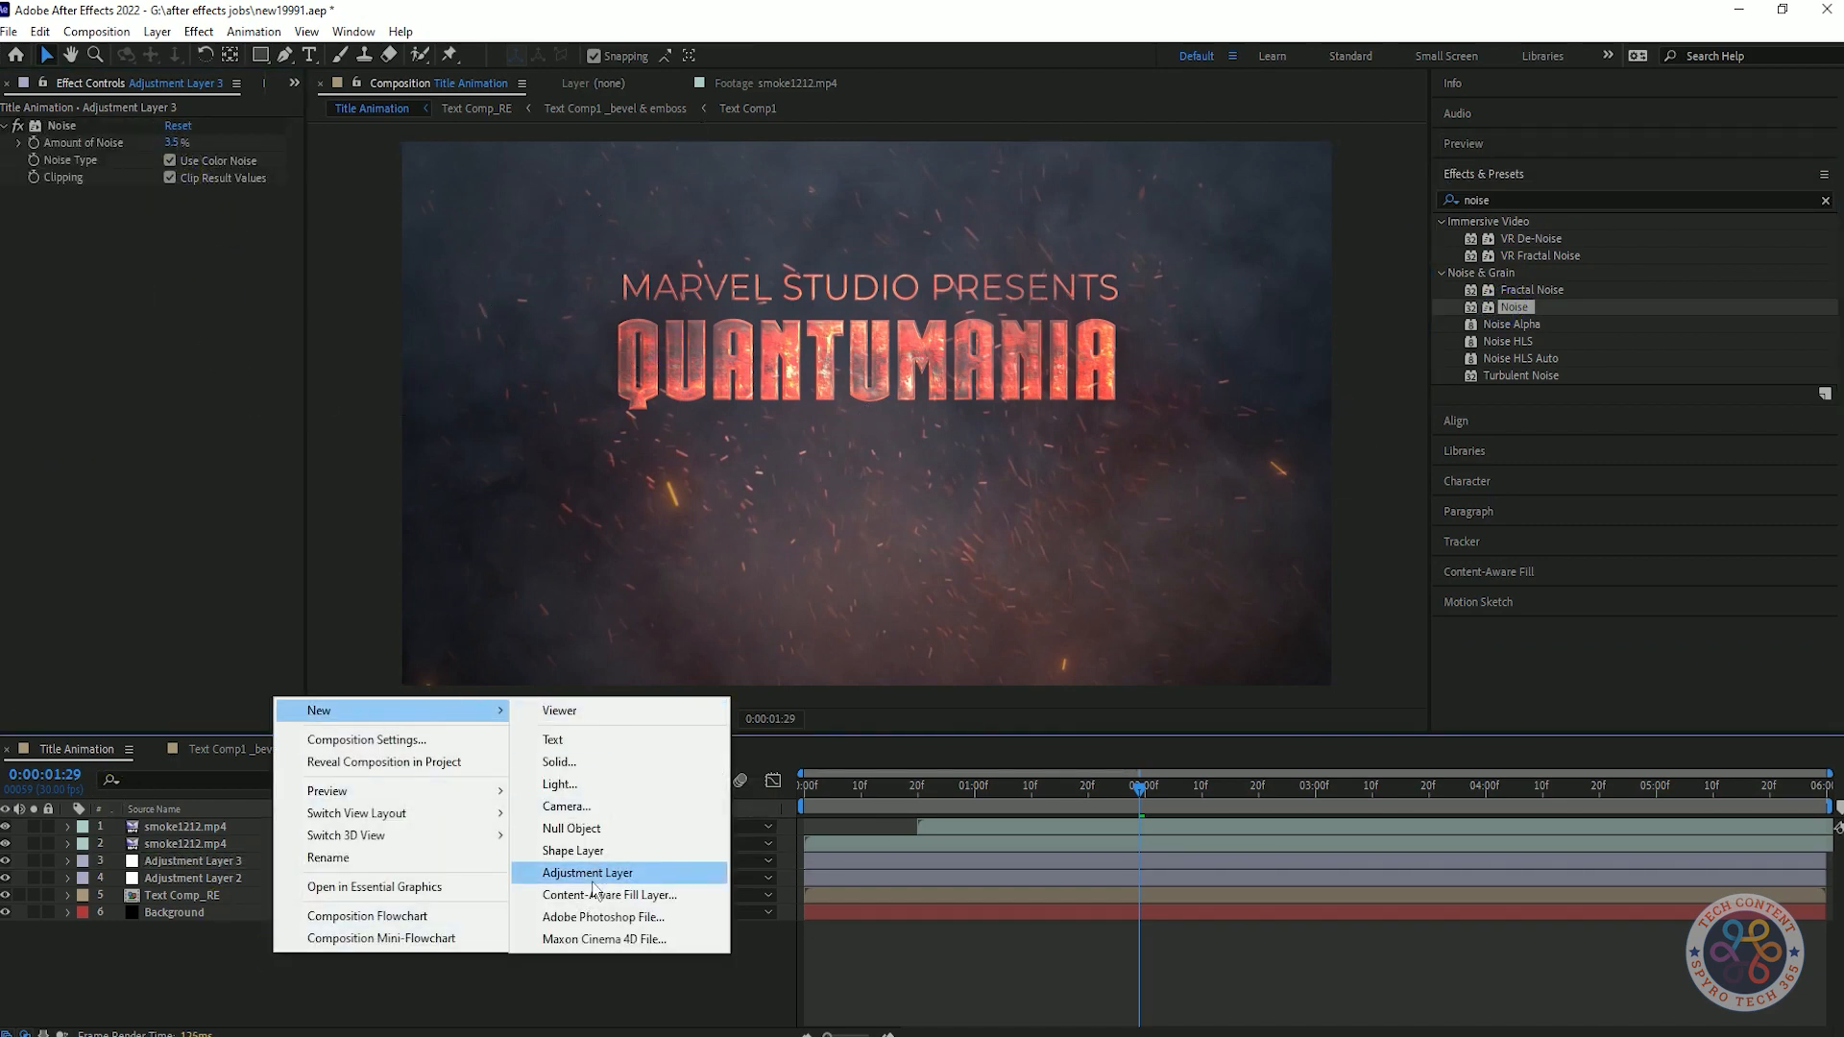
click(626, 872)
double_click(1552, 199)
text(optic)
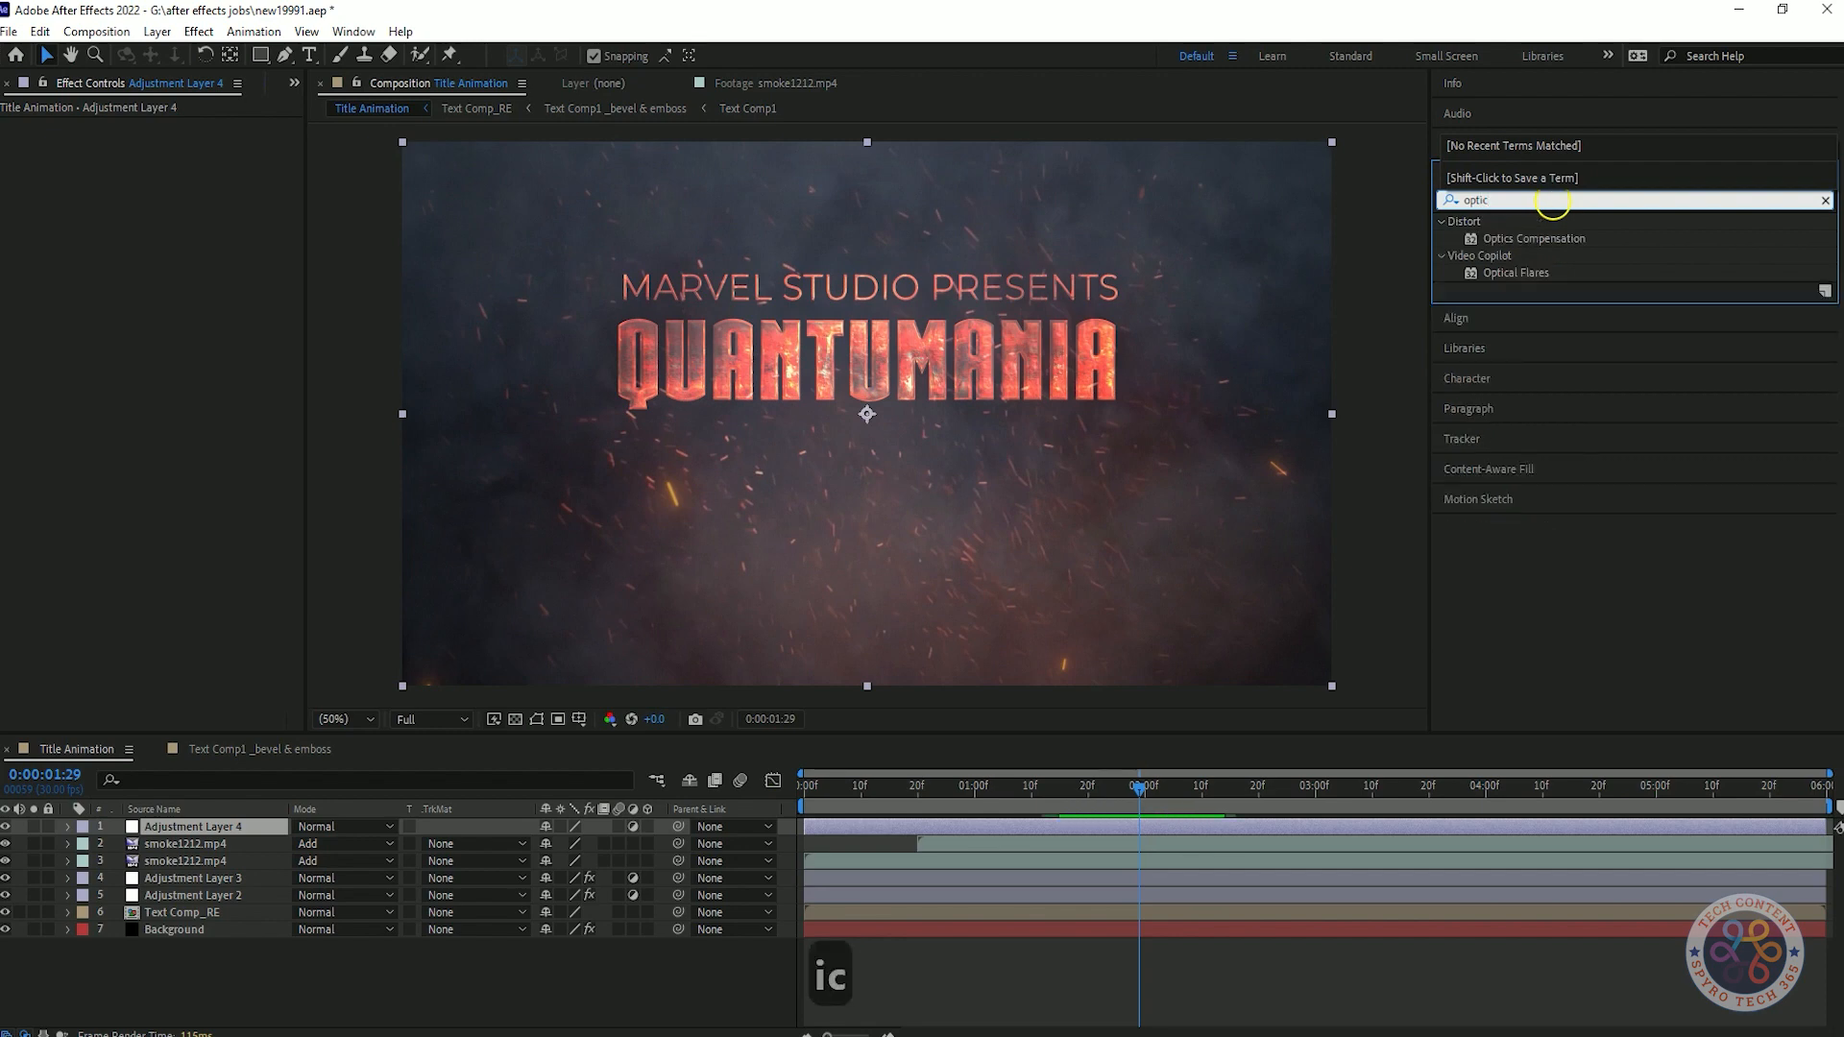
drag(1535, 239, 171, 826)
Keyframe the Optics Compensation Field of View from 85 at the start to 0 at one second.
drag(1138, 788, 565, 715)
click(34, 142)
key(ctrl+s)
click(173, 142)
text(8)
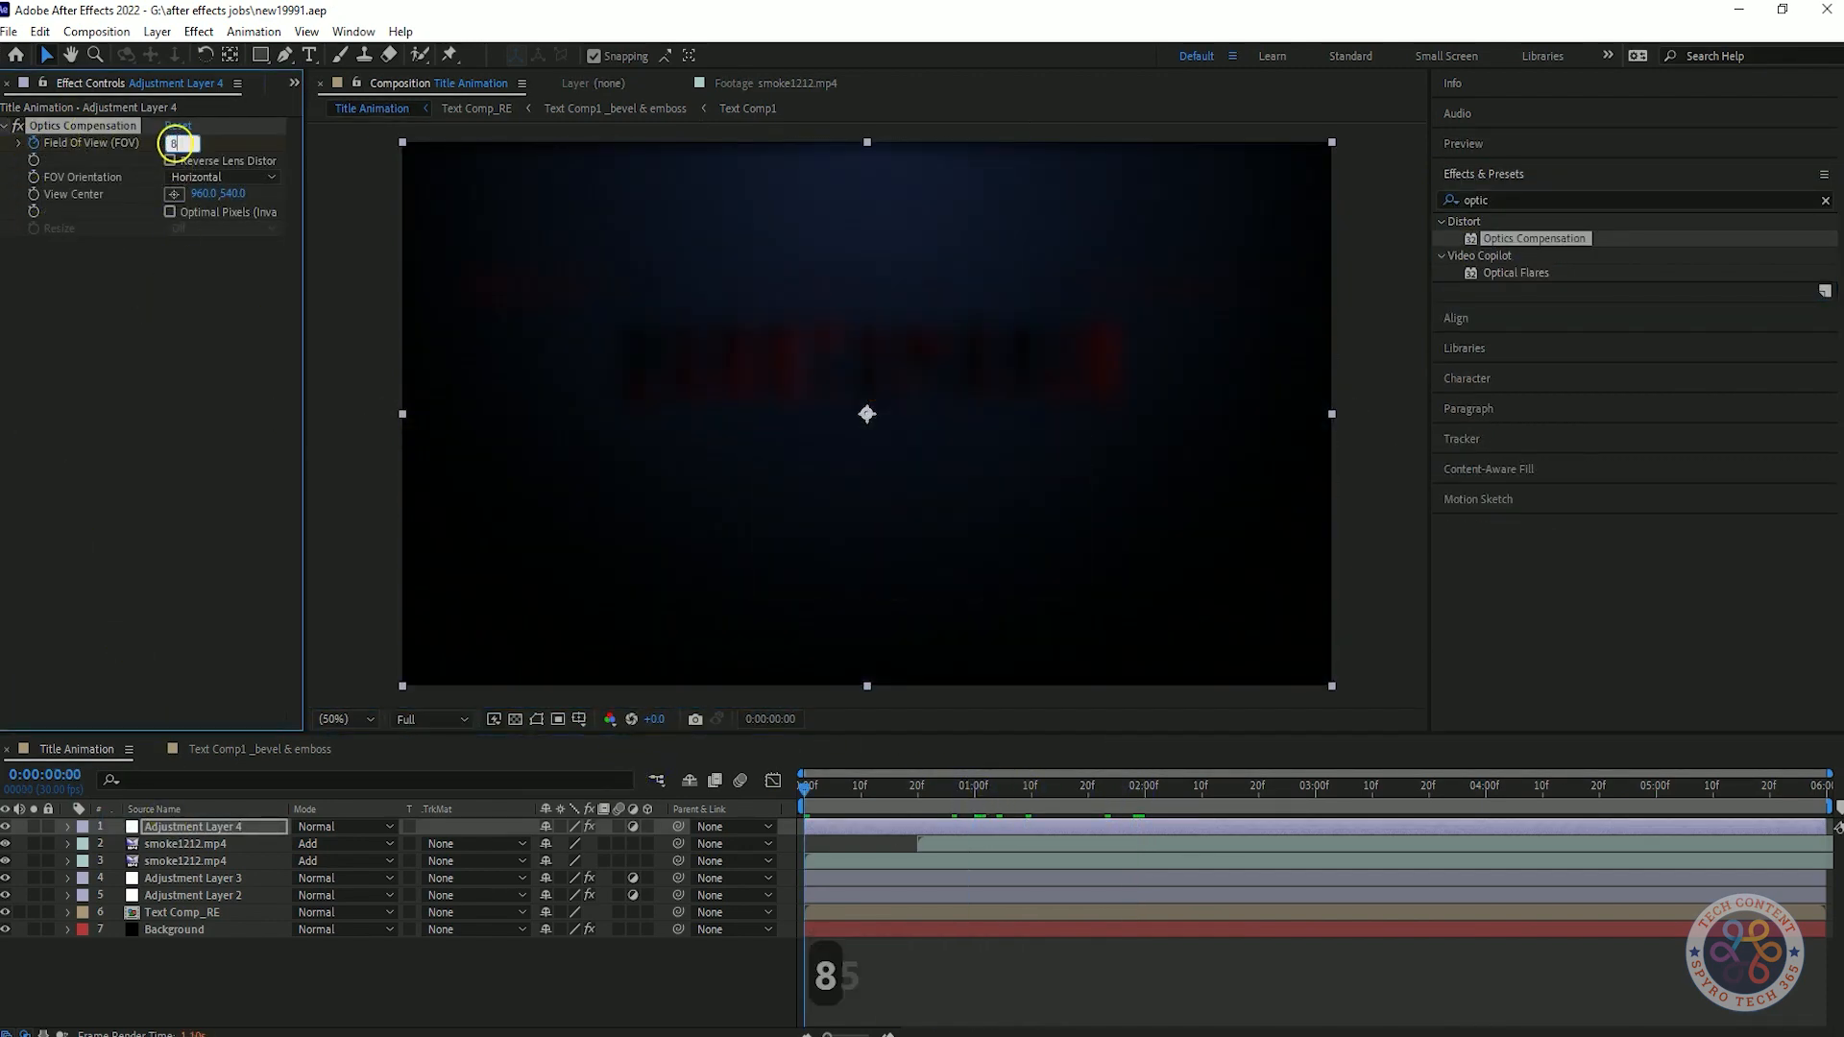
text(5.6)
Enable Reverse Lens Distortion and set the FOV Orientation to Vertical in Optics Compensation.
click(170, 161)
click(204, 231)
click(214, 274)
click(212, 229)
click(212, 250)
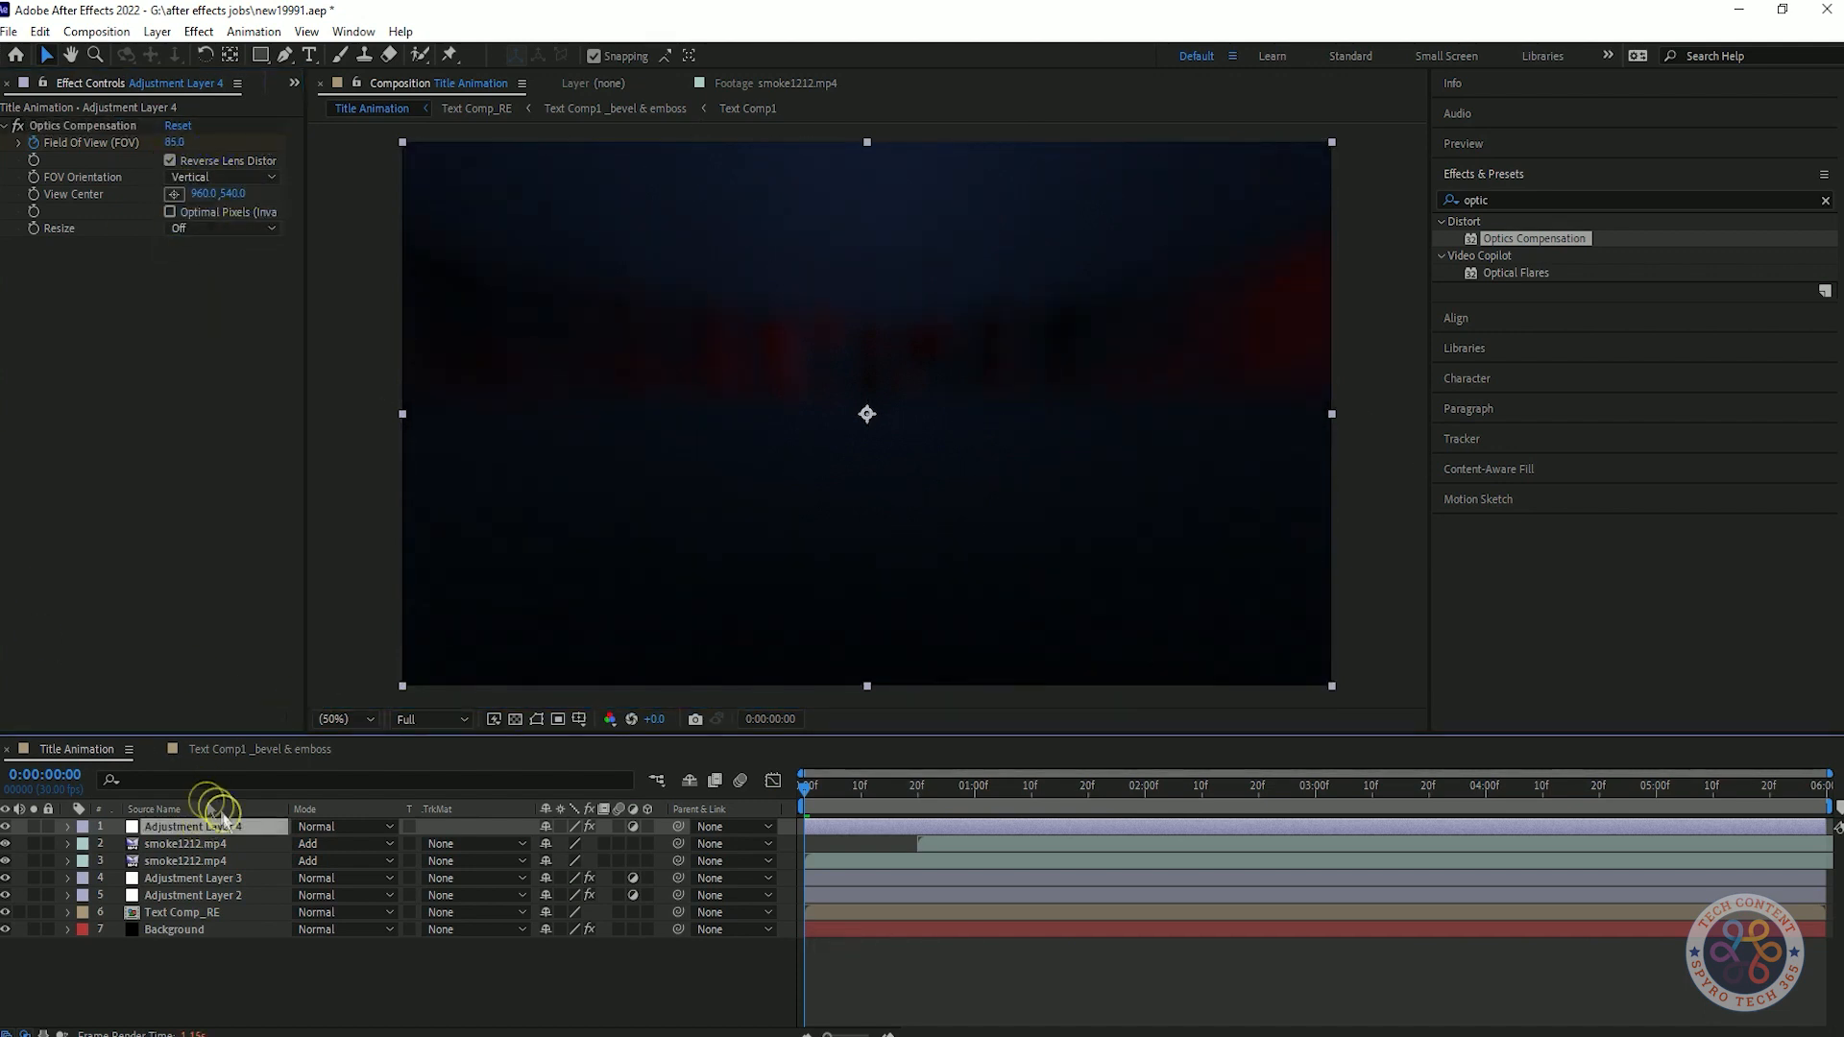
Apply Easy Ease to the Field of View keyframes and preview the composition.
key(u)
click(211, 861)
key(F9)
key(space)
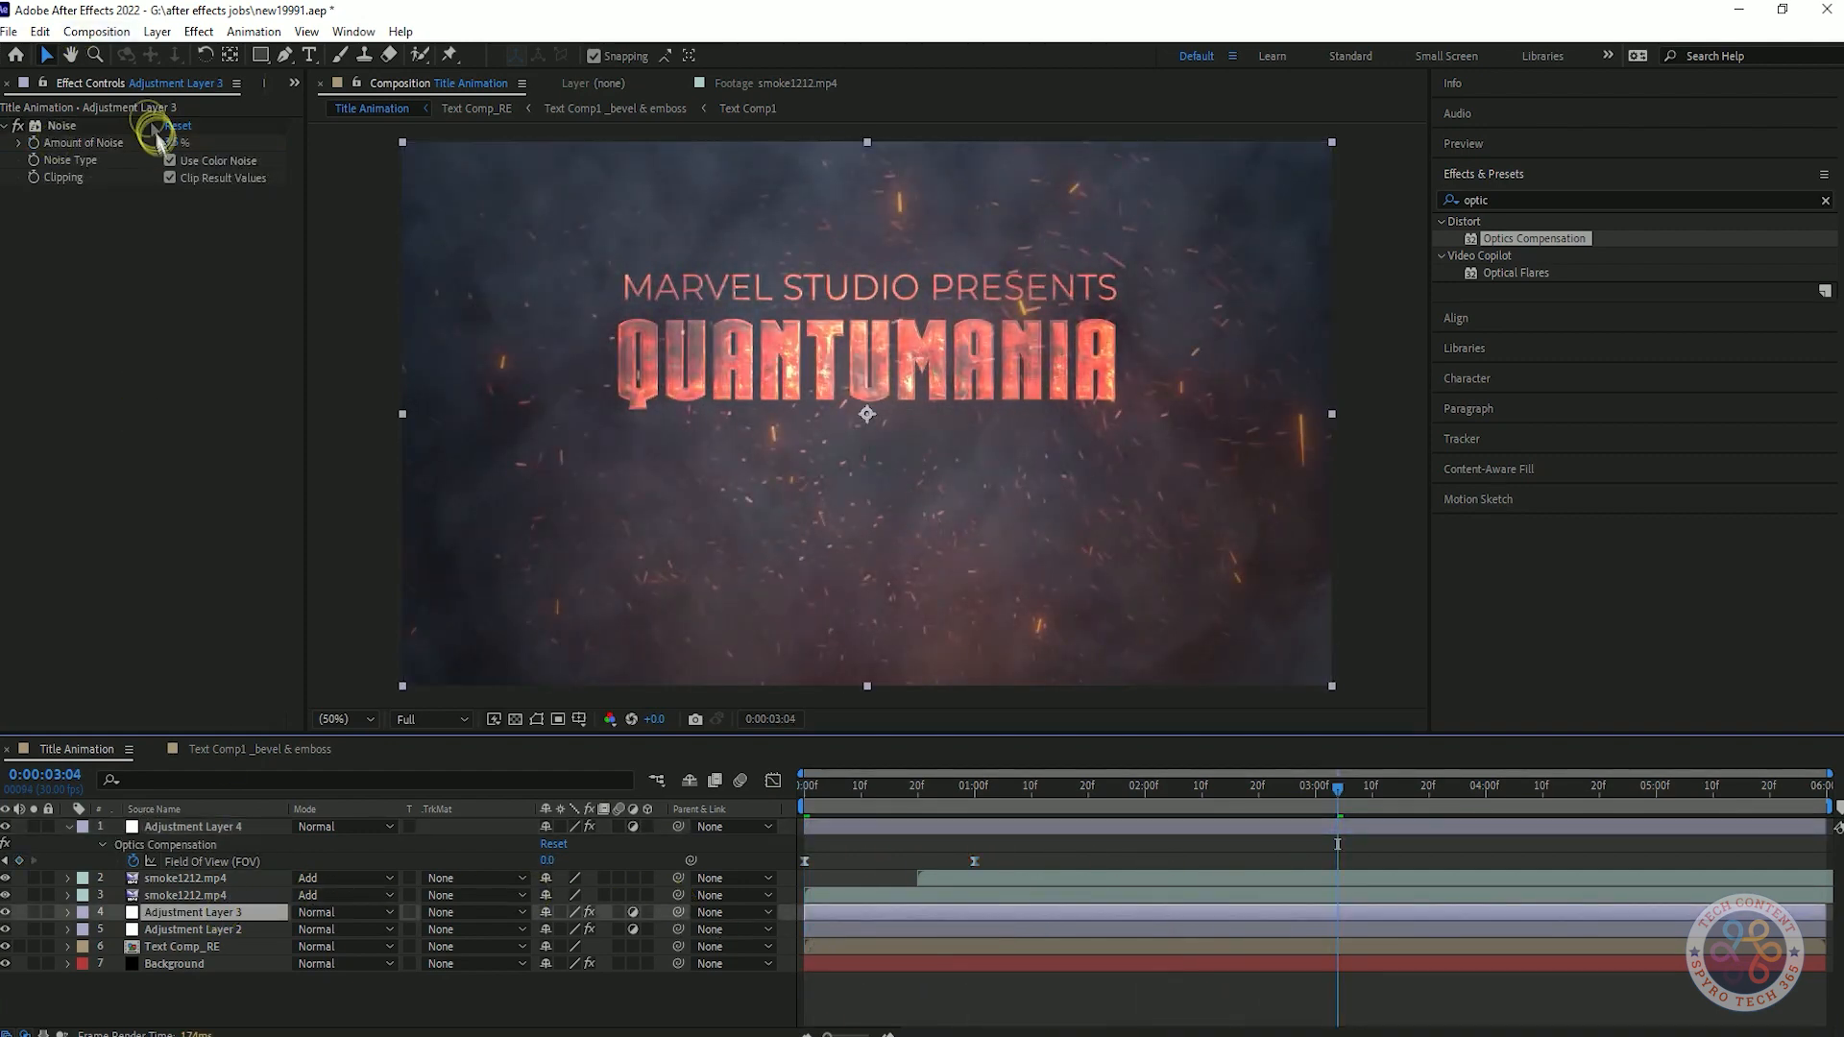
key(space)
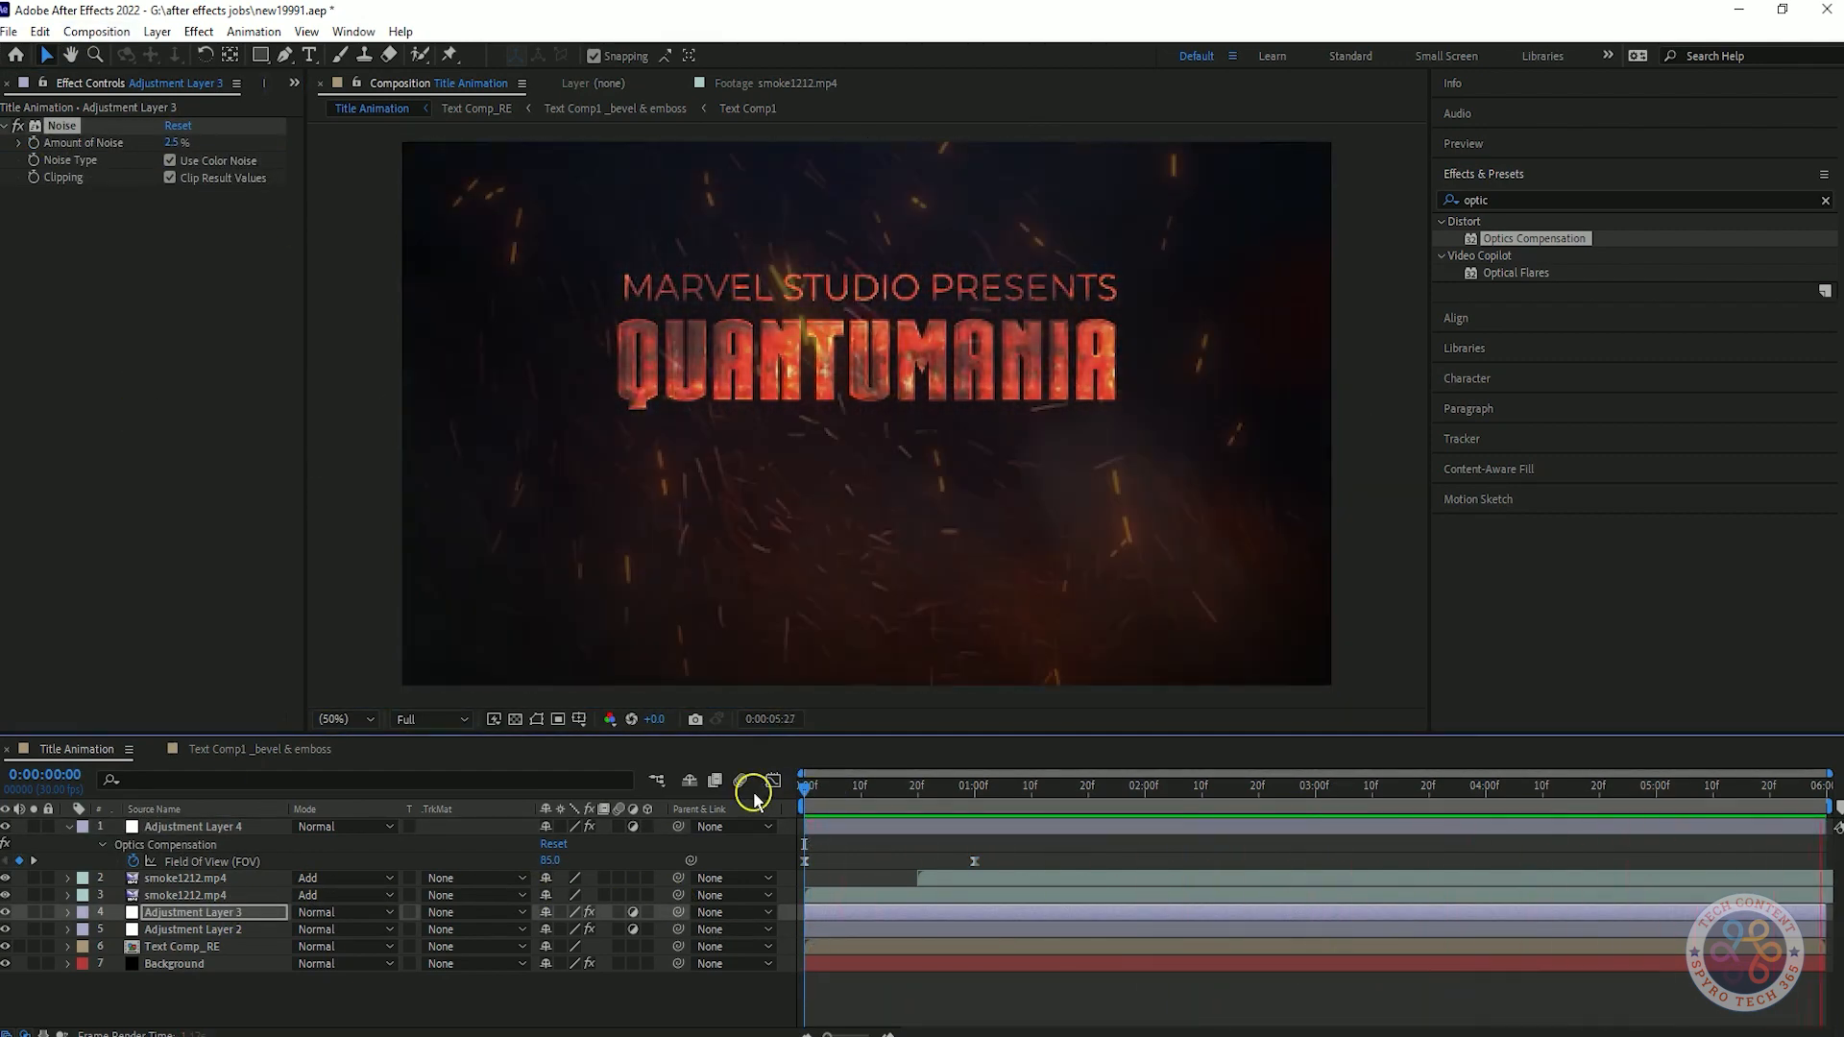
Set the Amount of Noise on Adjustment Layer 3 to 2 % and save the project.
click(222, 915)
click(173, 143)
text(2)
key(Return)
key(space)
click(239, 828)
key(ctrl+s)
Play back the title intro to check the lens distortion and collapse the properties of Adjustment Layer 4.
click(1039, 790)
drag(1039, 790, 729, 805)
key(space)
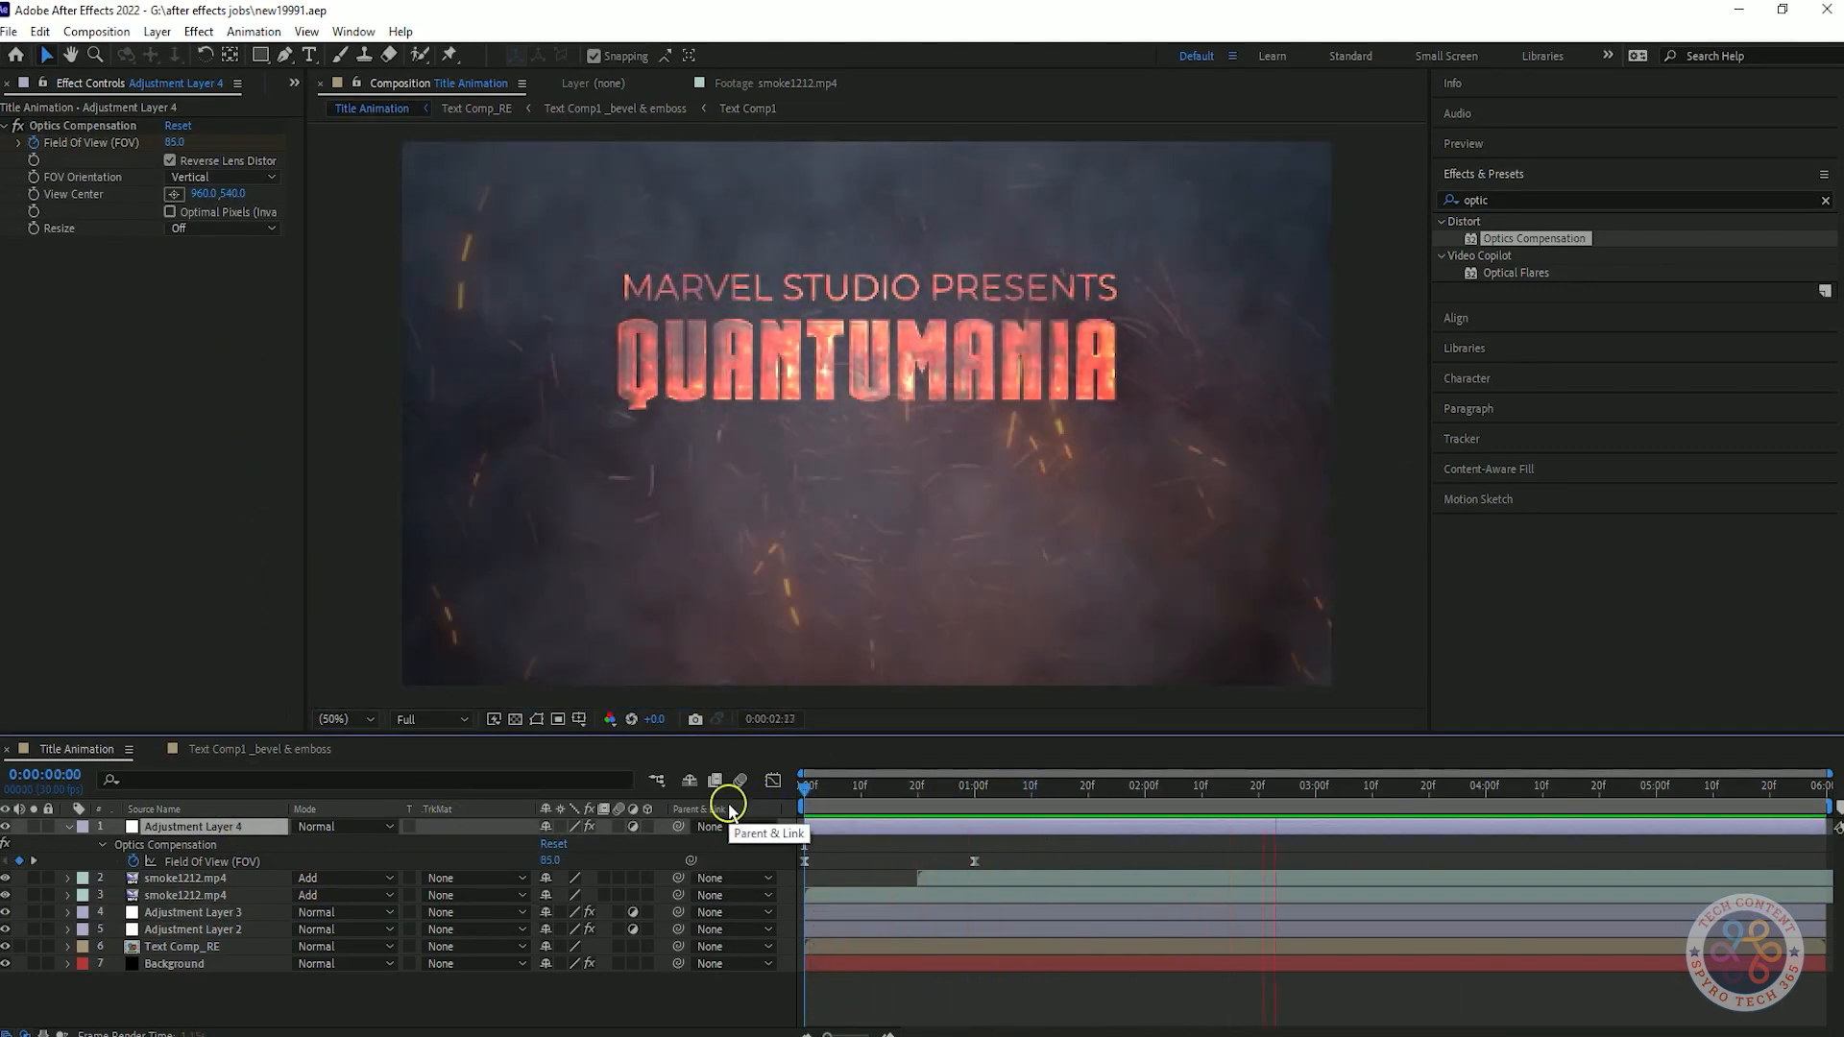
key(space)
click(798, 787)
key(space)
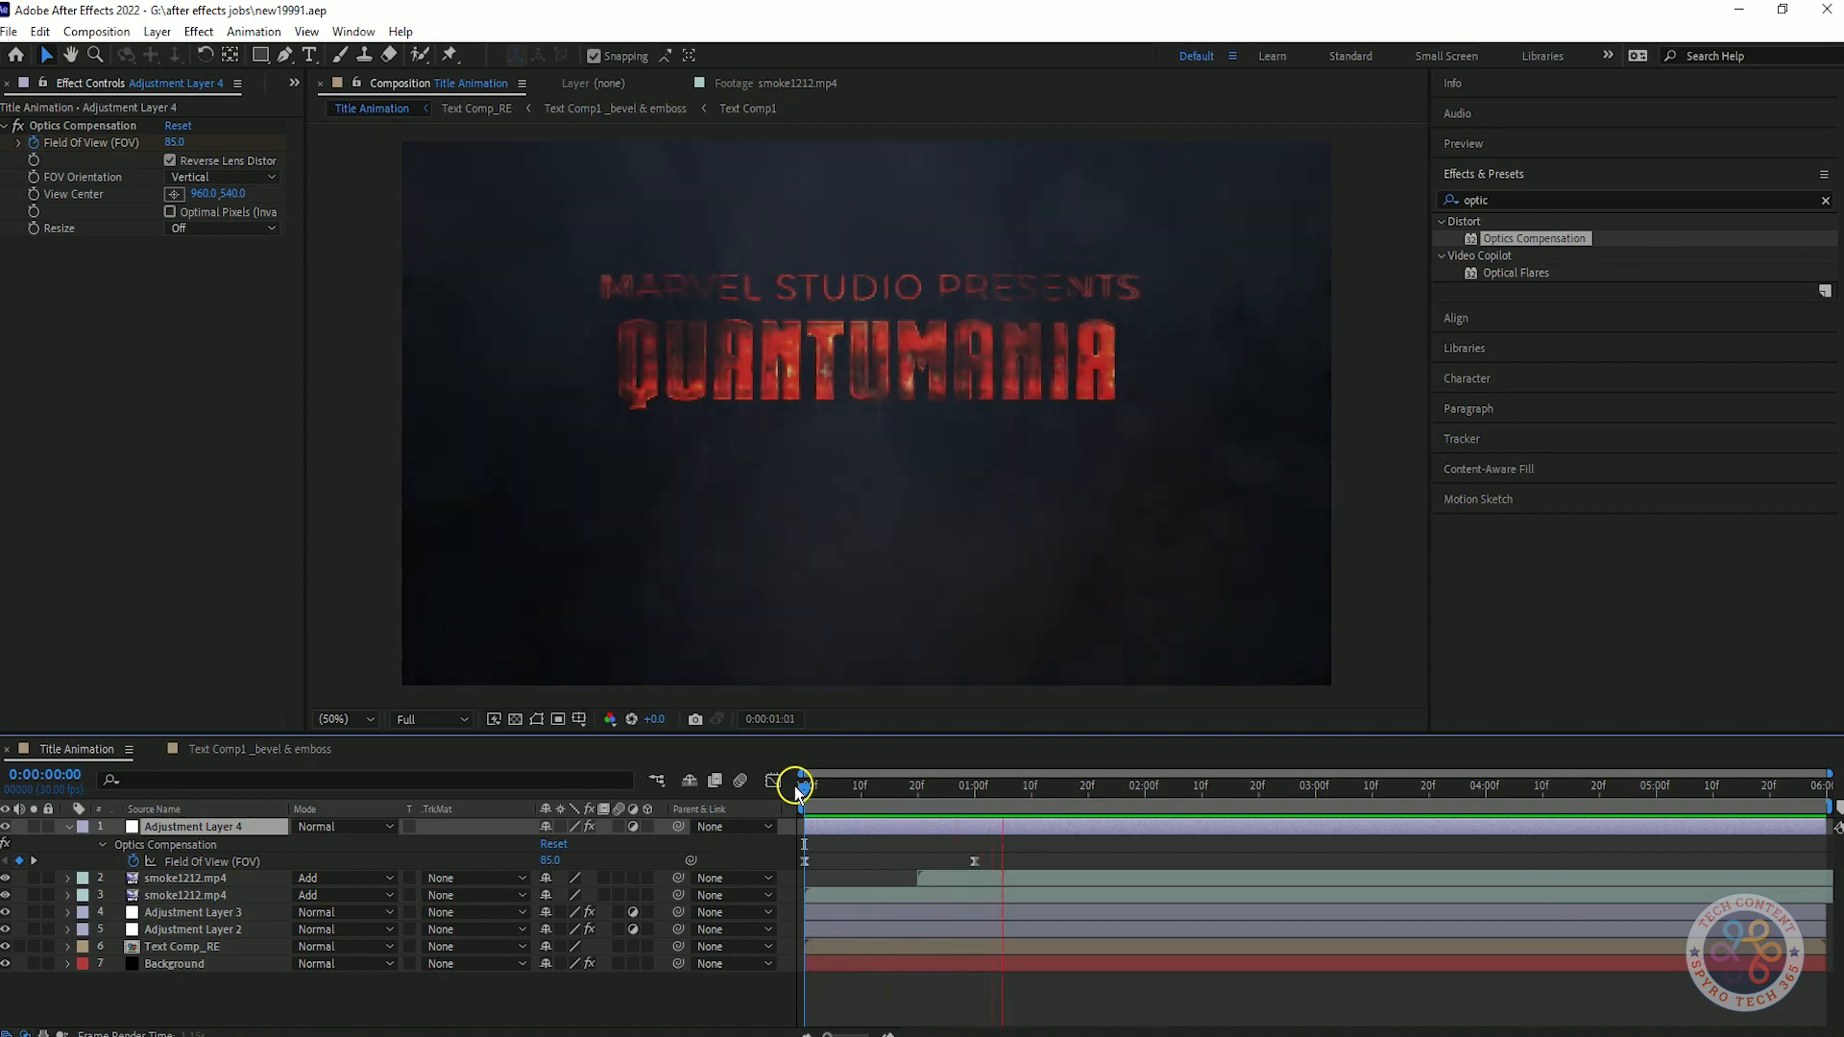
key(space)
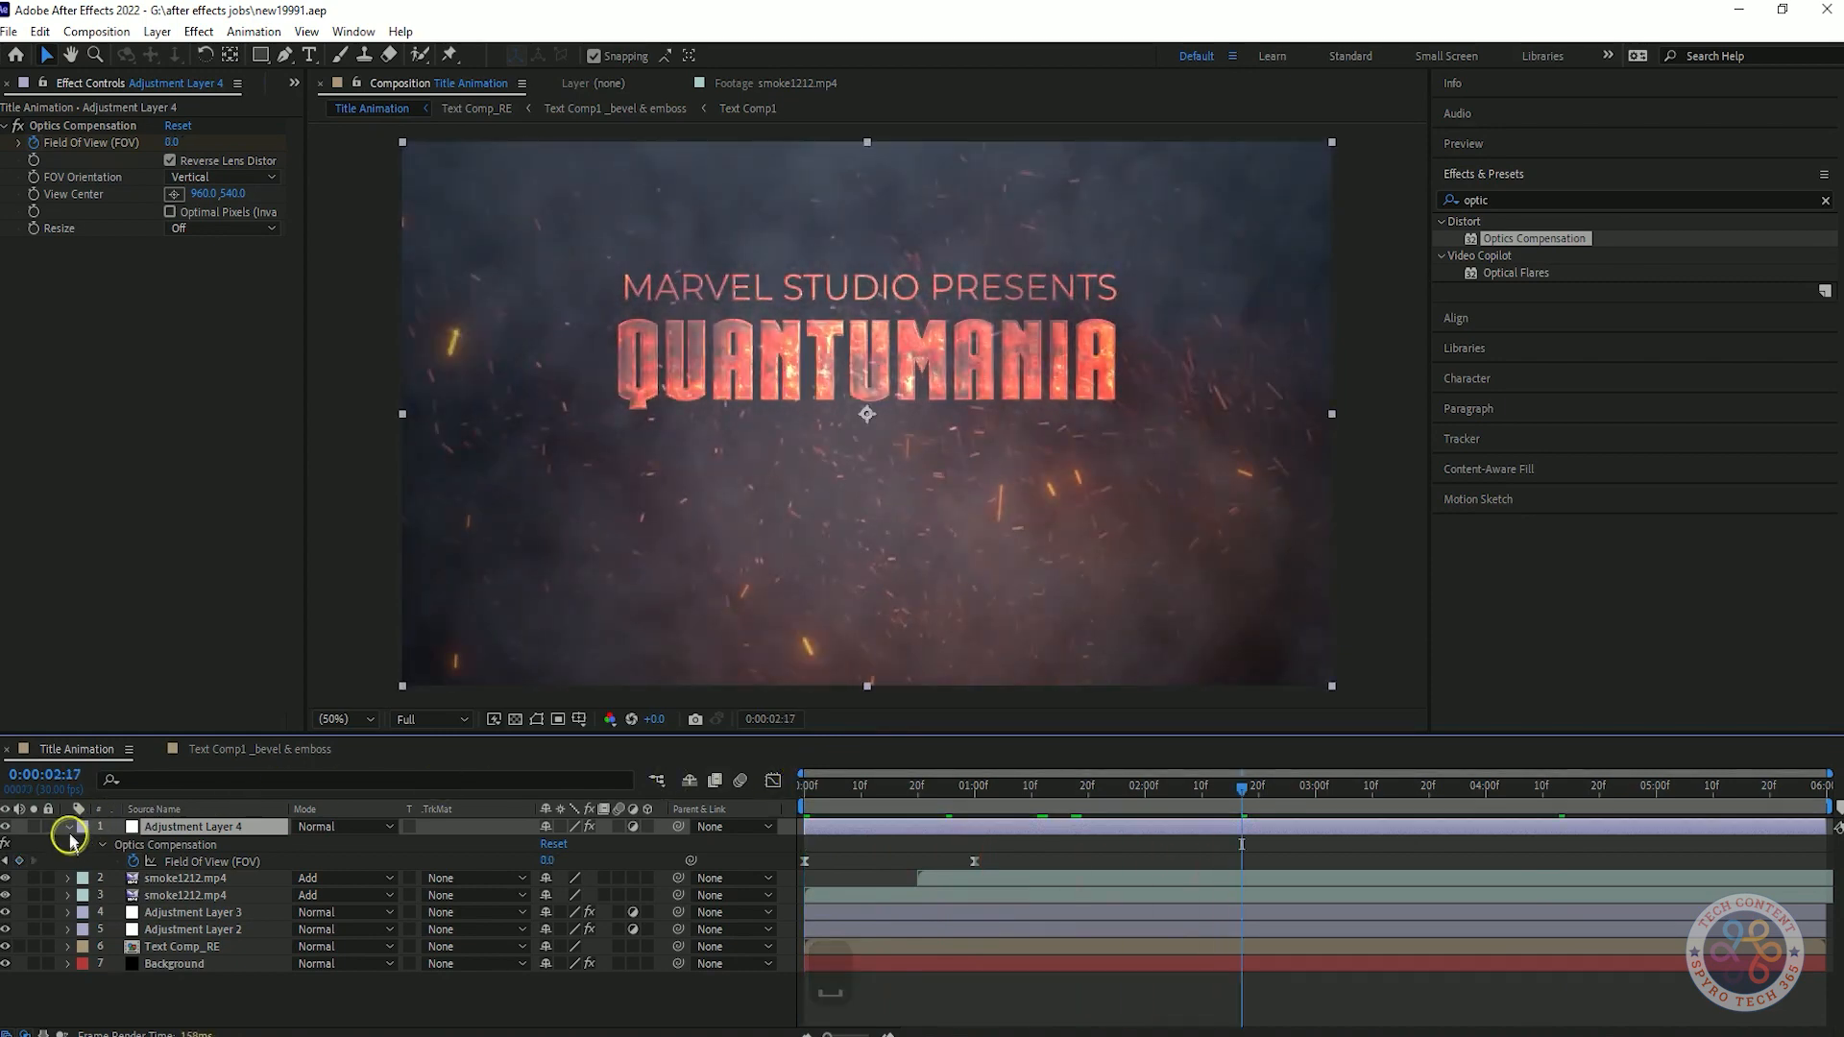
click(69, 827)
drag(1242, 789, 1229, 828)
key(space)
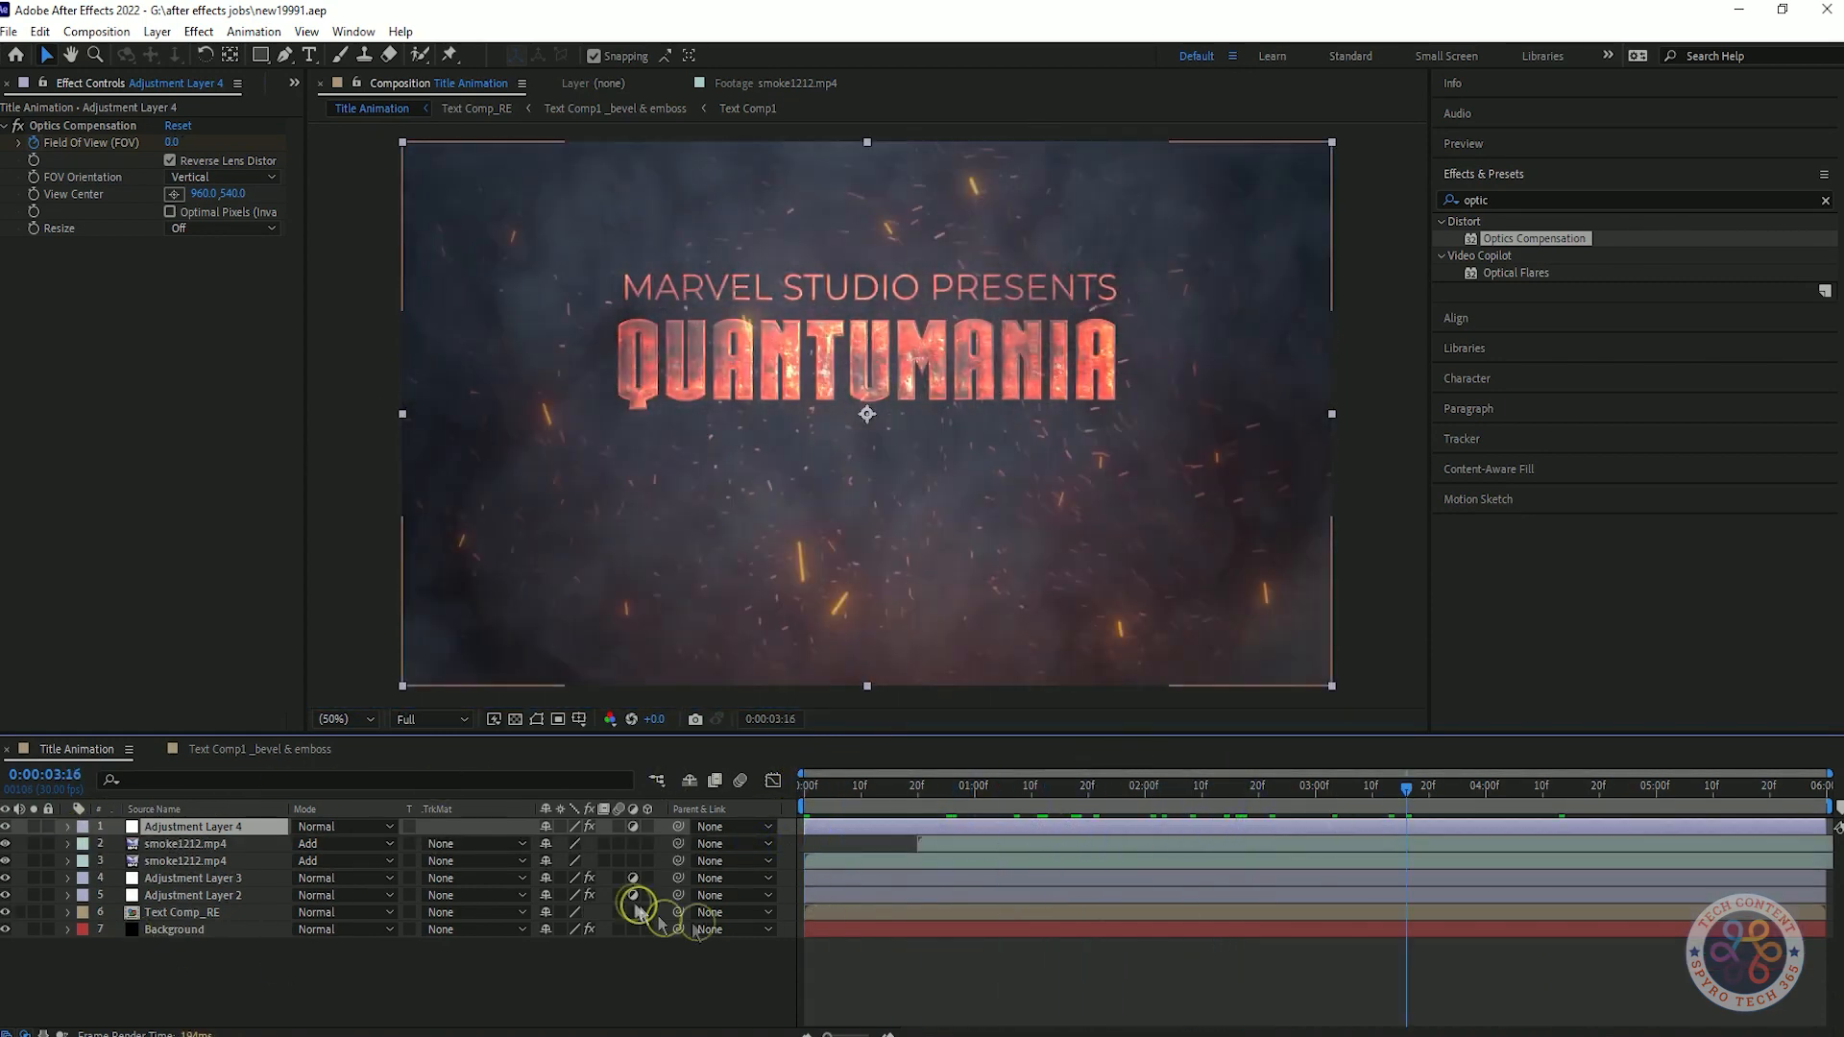
Add a camera to the Title Animation composition.
right_click(347, 971)
mouse_move(392, 728)
click(649, 823)
click(1138, 663)
click(1070, 616)
Add a null object and parent the camera to it.
right_click(407, 987)
mouse_move(461, 746)
click(734, 863)
click(759, 845)
click(762, 644)
Save the project and enable 3D for the null and all other layers except the camera and Background.
drag(1408, 788, 803, 797)
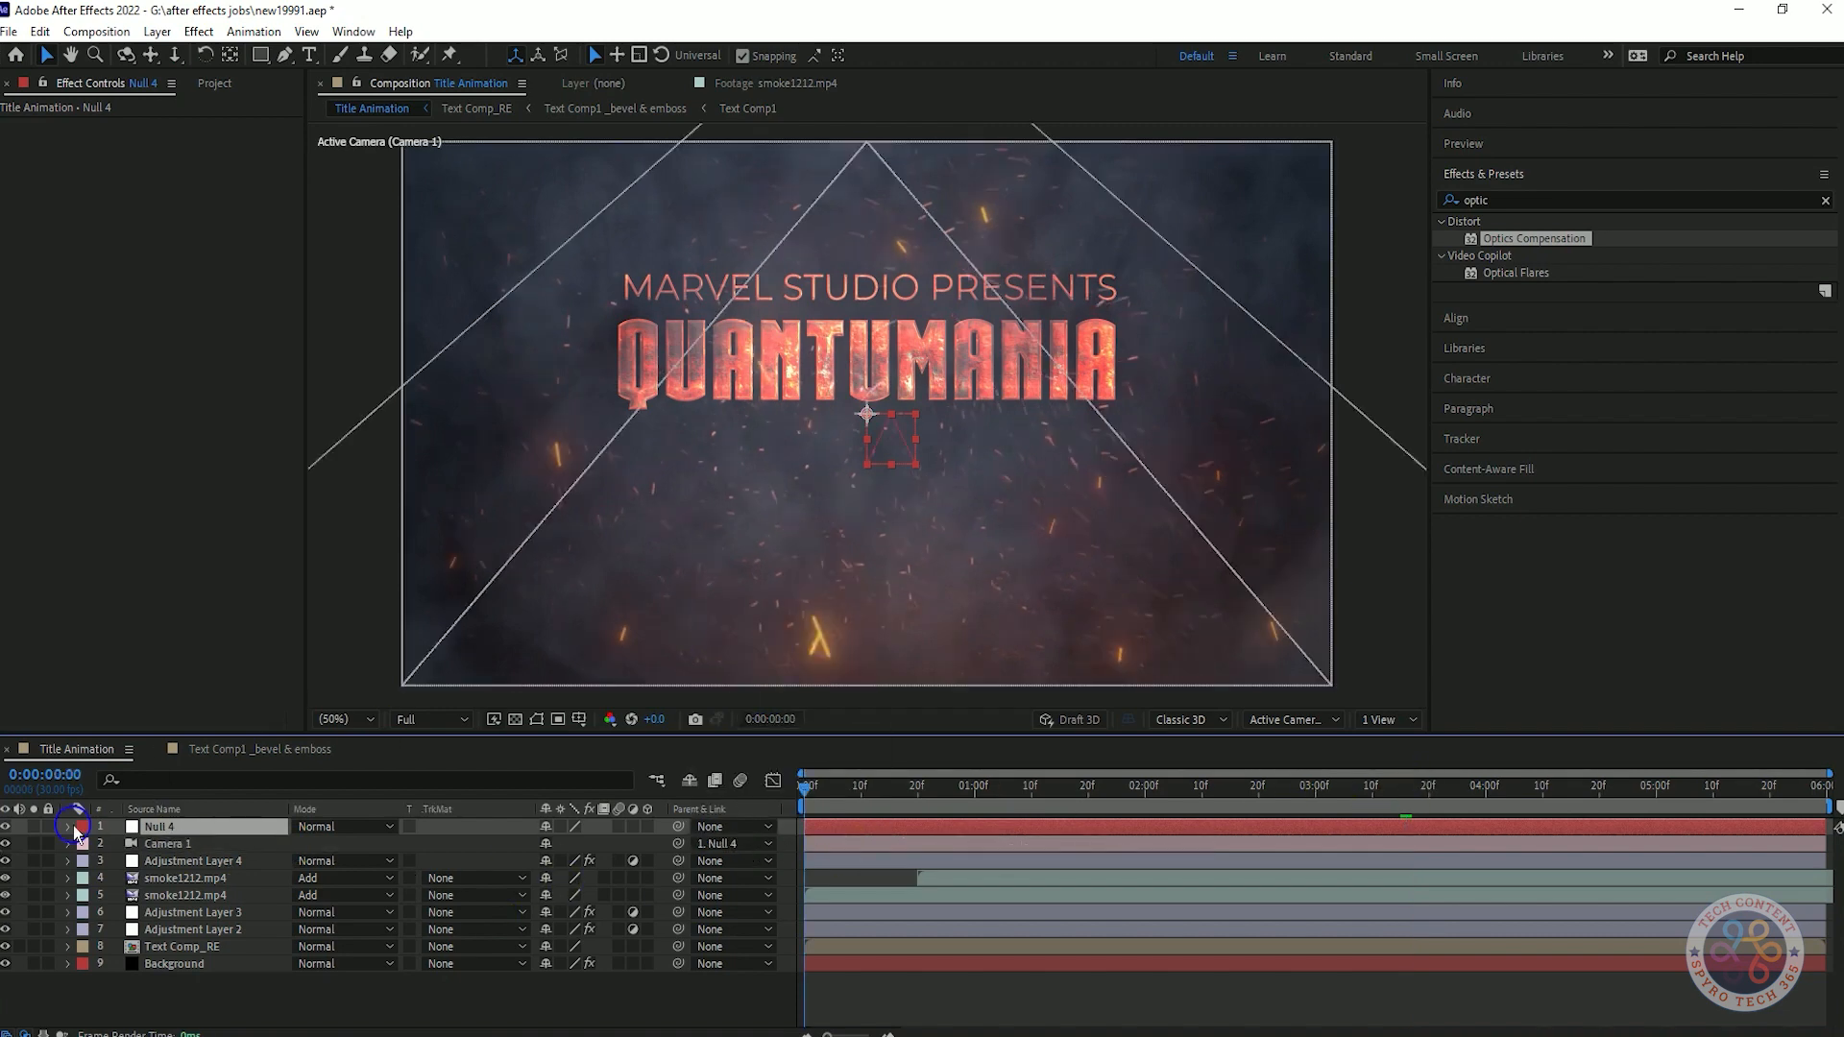
key(ctrl+s)
click(68, 829)
drag(637, 1016, 276, 884)
click(646, 829)
click(648, 896)
click(144, 877)
Keyframe the null's Z position at 2500 at the start, 425 at 20 frames and 0 at the end, and preview.
click(159, 826)
key(p)
click(805, 788)
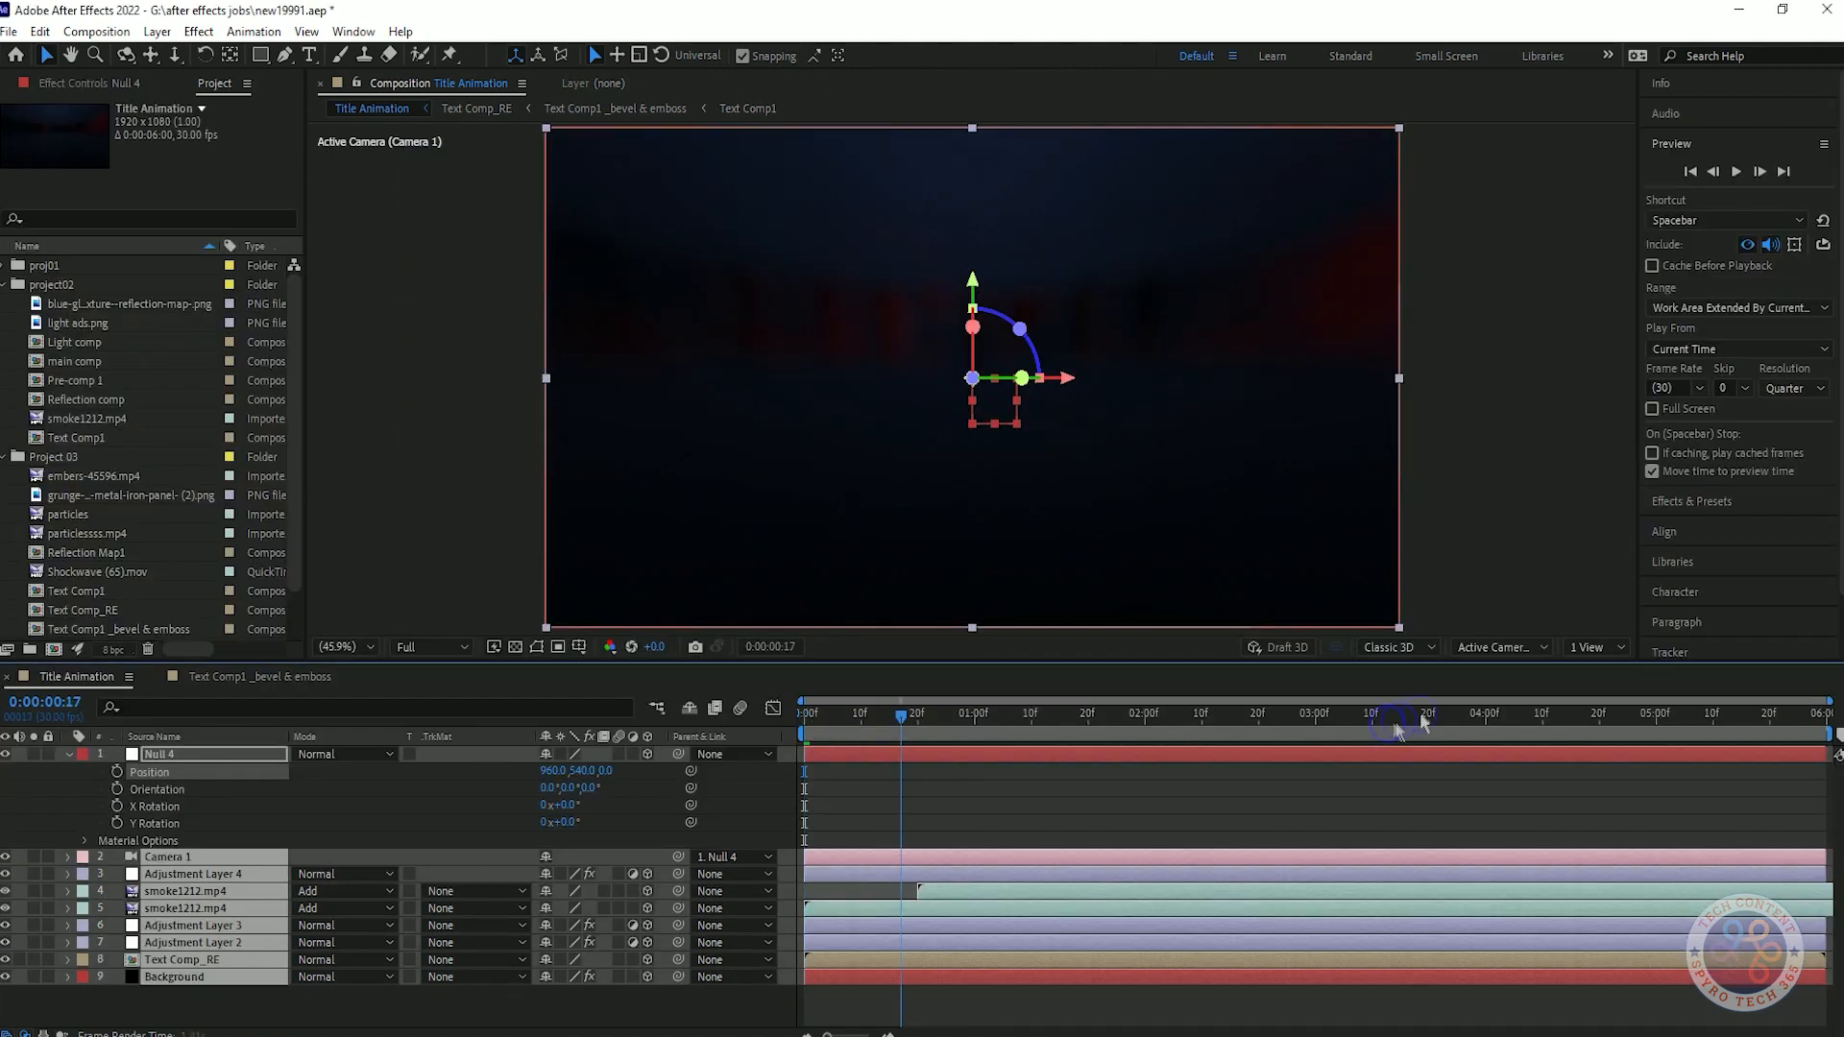
drag(1400, 718, 918, 786)
click(116, 772)
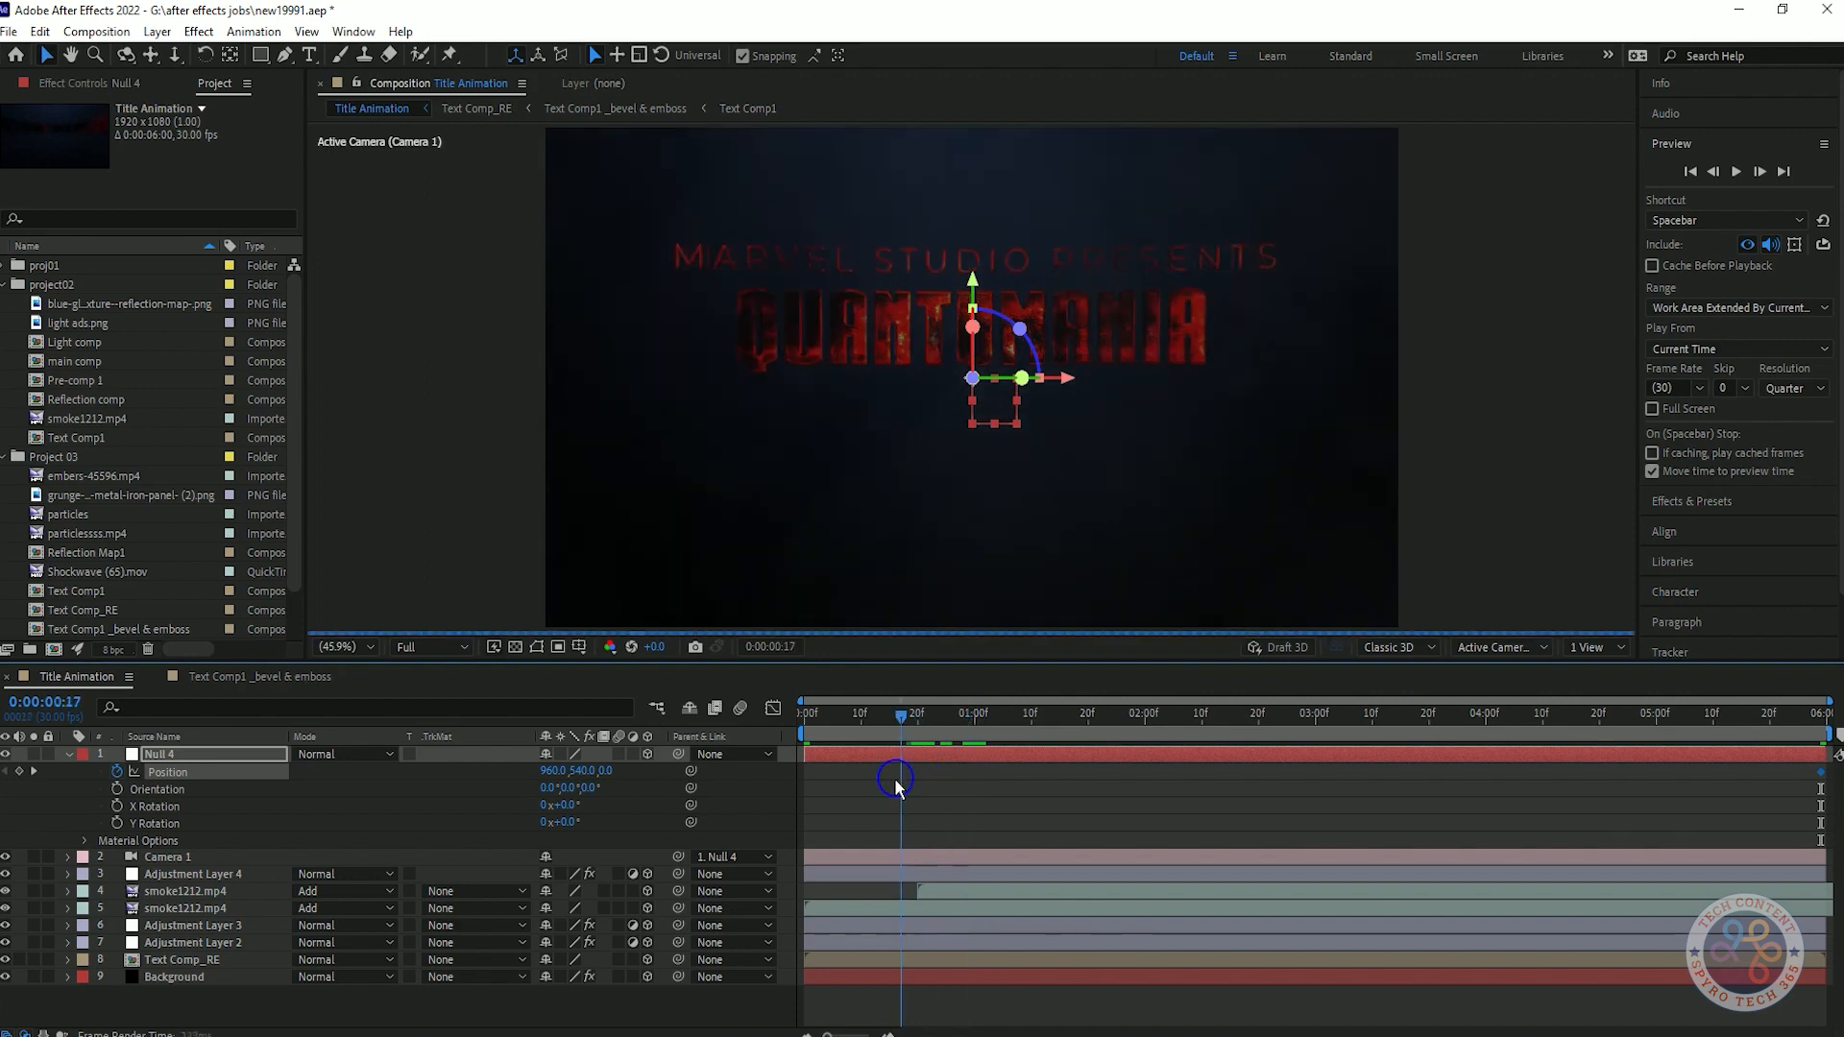
drag(607, 771, 659, 722)
text(250)
key(Return)
key(space)
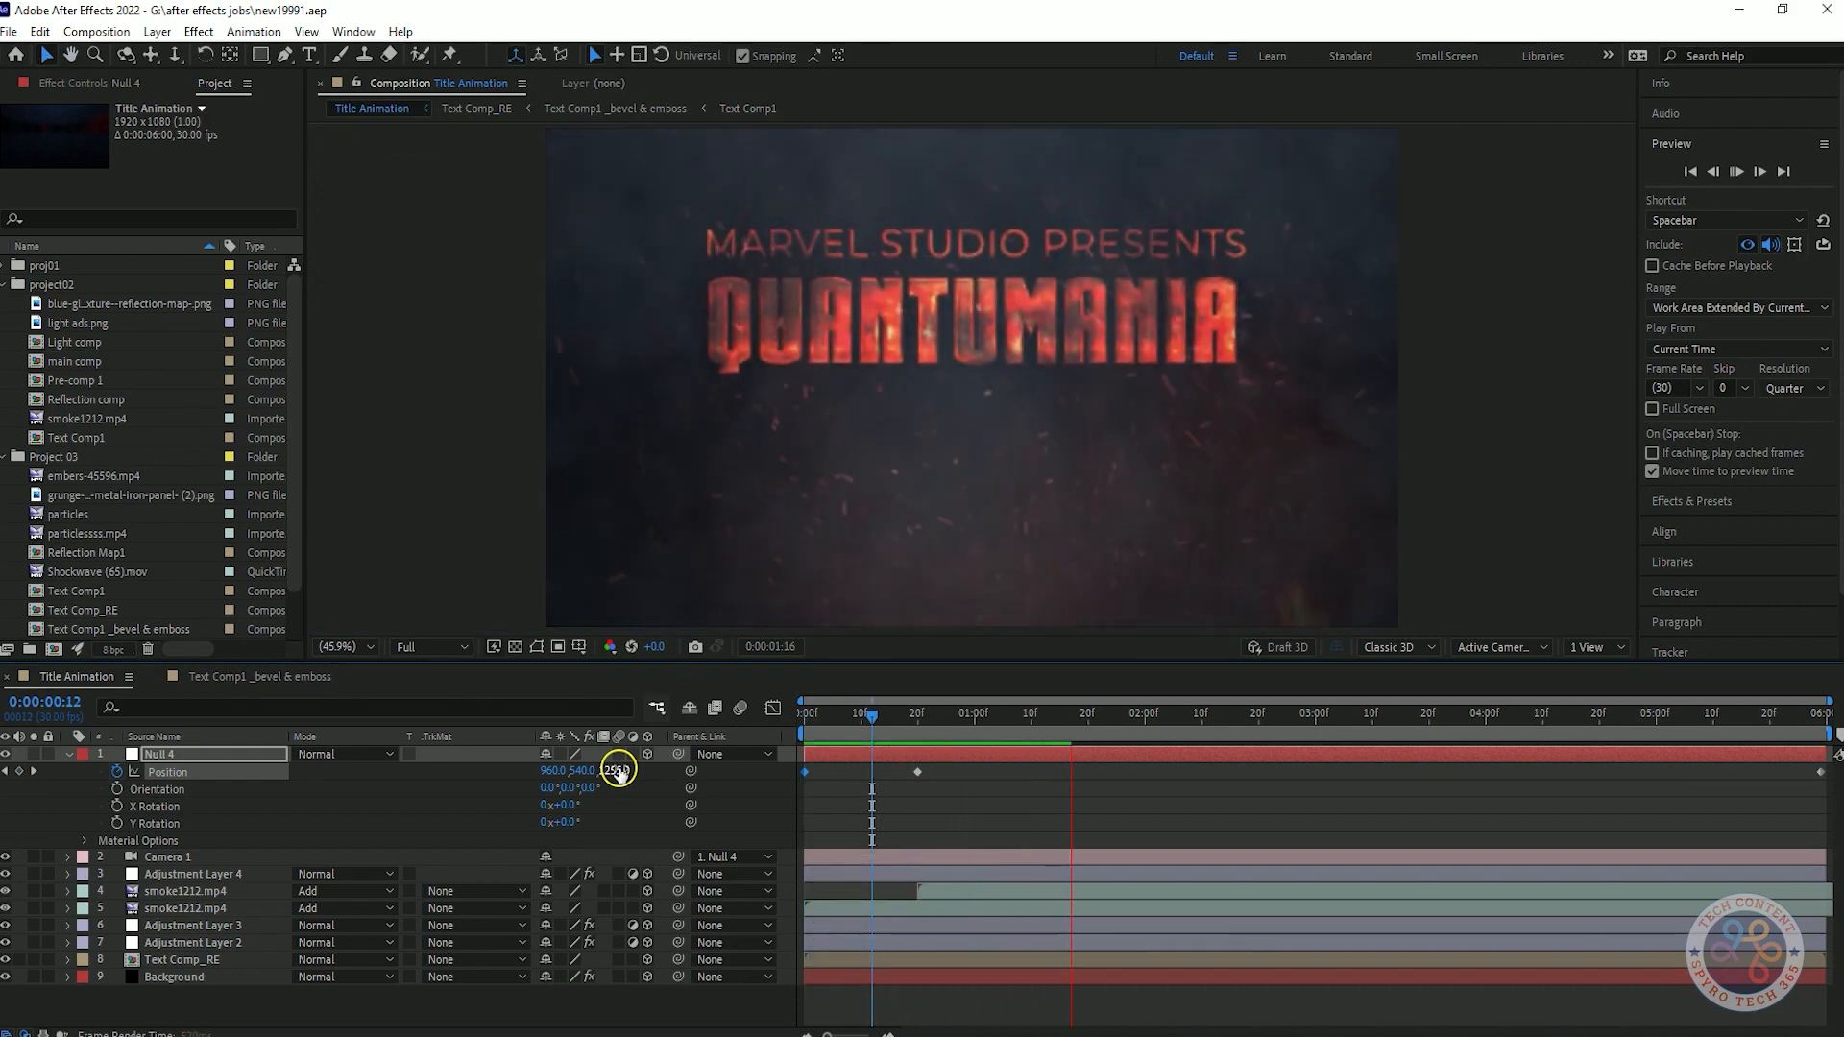
Apply Easy Ease Out to the null's first Position keyframe, Easy Ease to the middle one and Easy Ease In to the last, and preview.
right_click(805, 773)
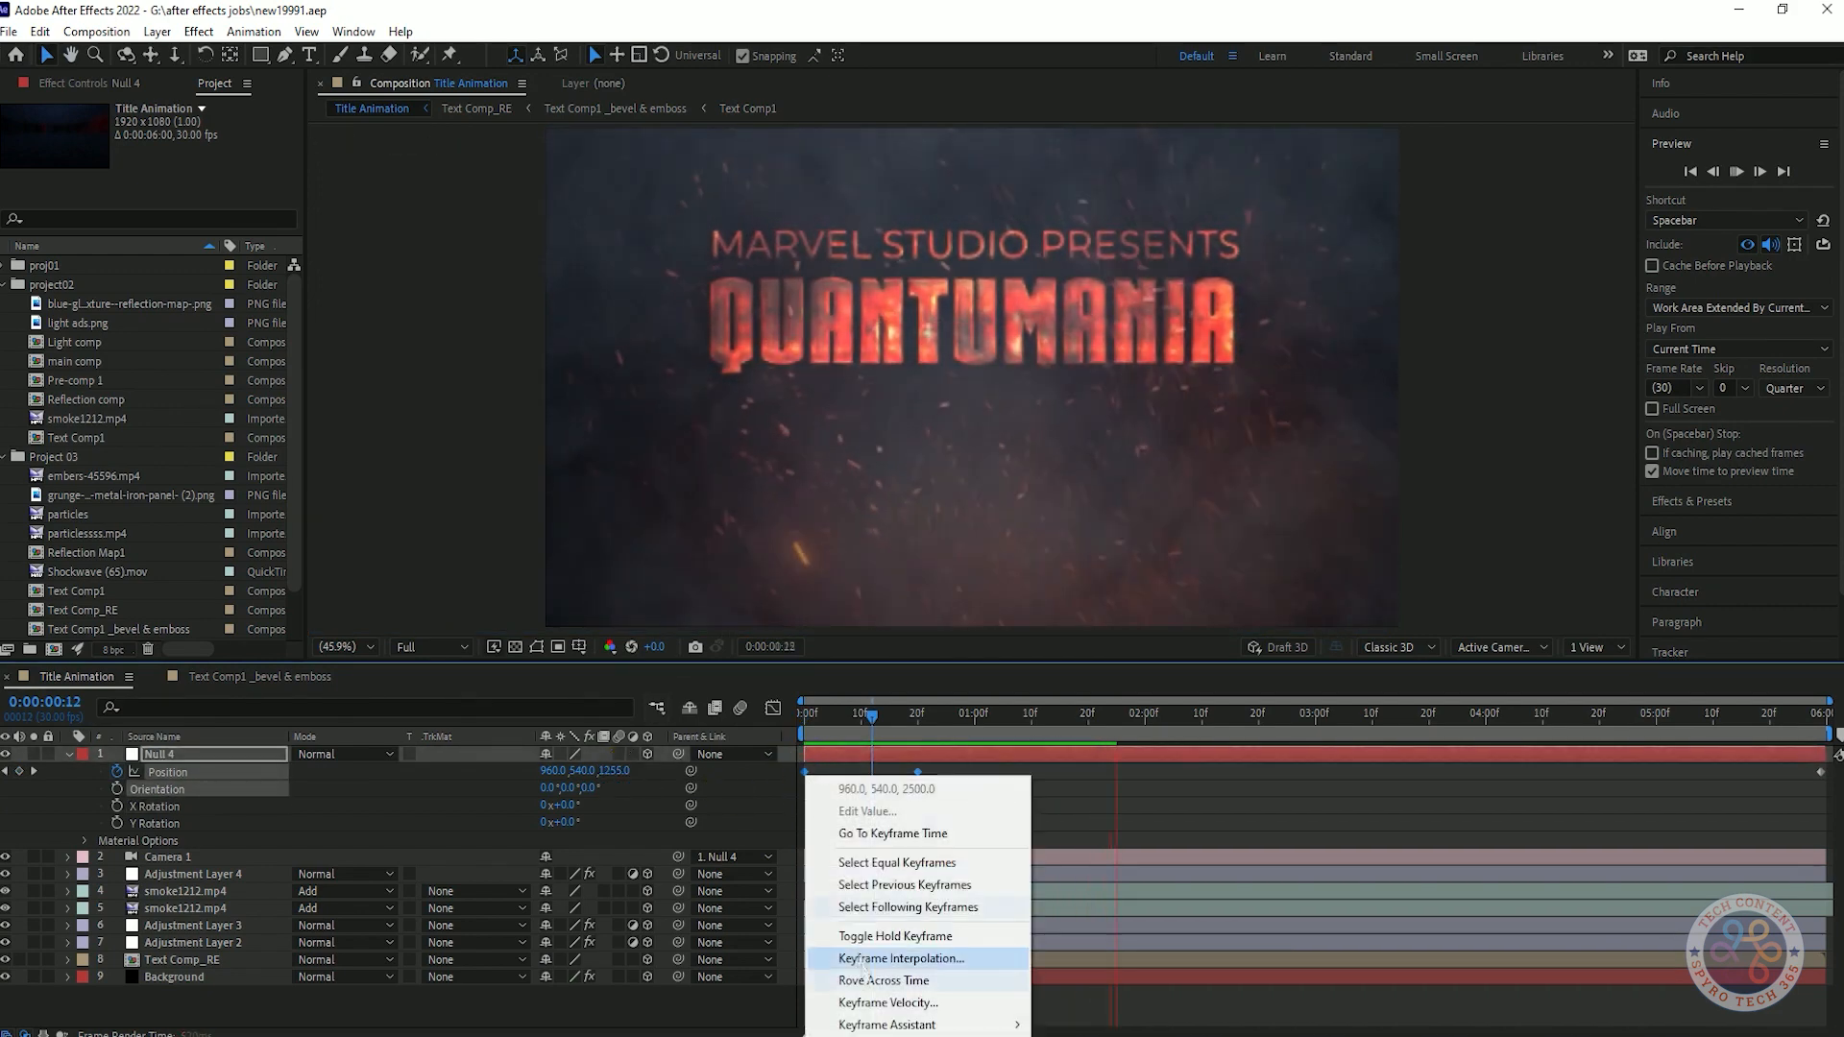
click(1074, 796)
right_click(805, 773)
mouse_move(888, 1025)
click(1111, 934)
right_click(917, 774)
mouse_move(999, 1024)
click(1184, 896)
right_click(1820, 772)
mouse_move(1705, 1023)
click(1393, 912)
click(805, 715)
key(space)
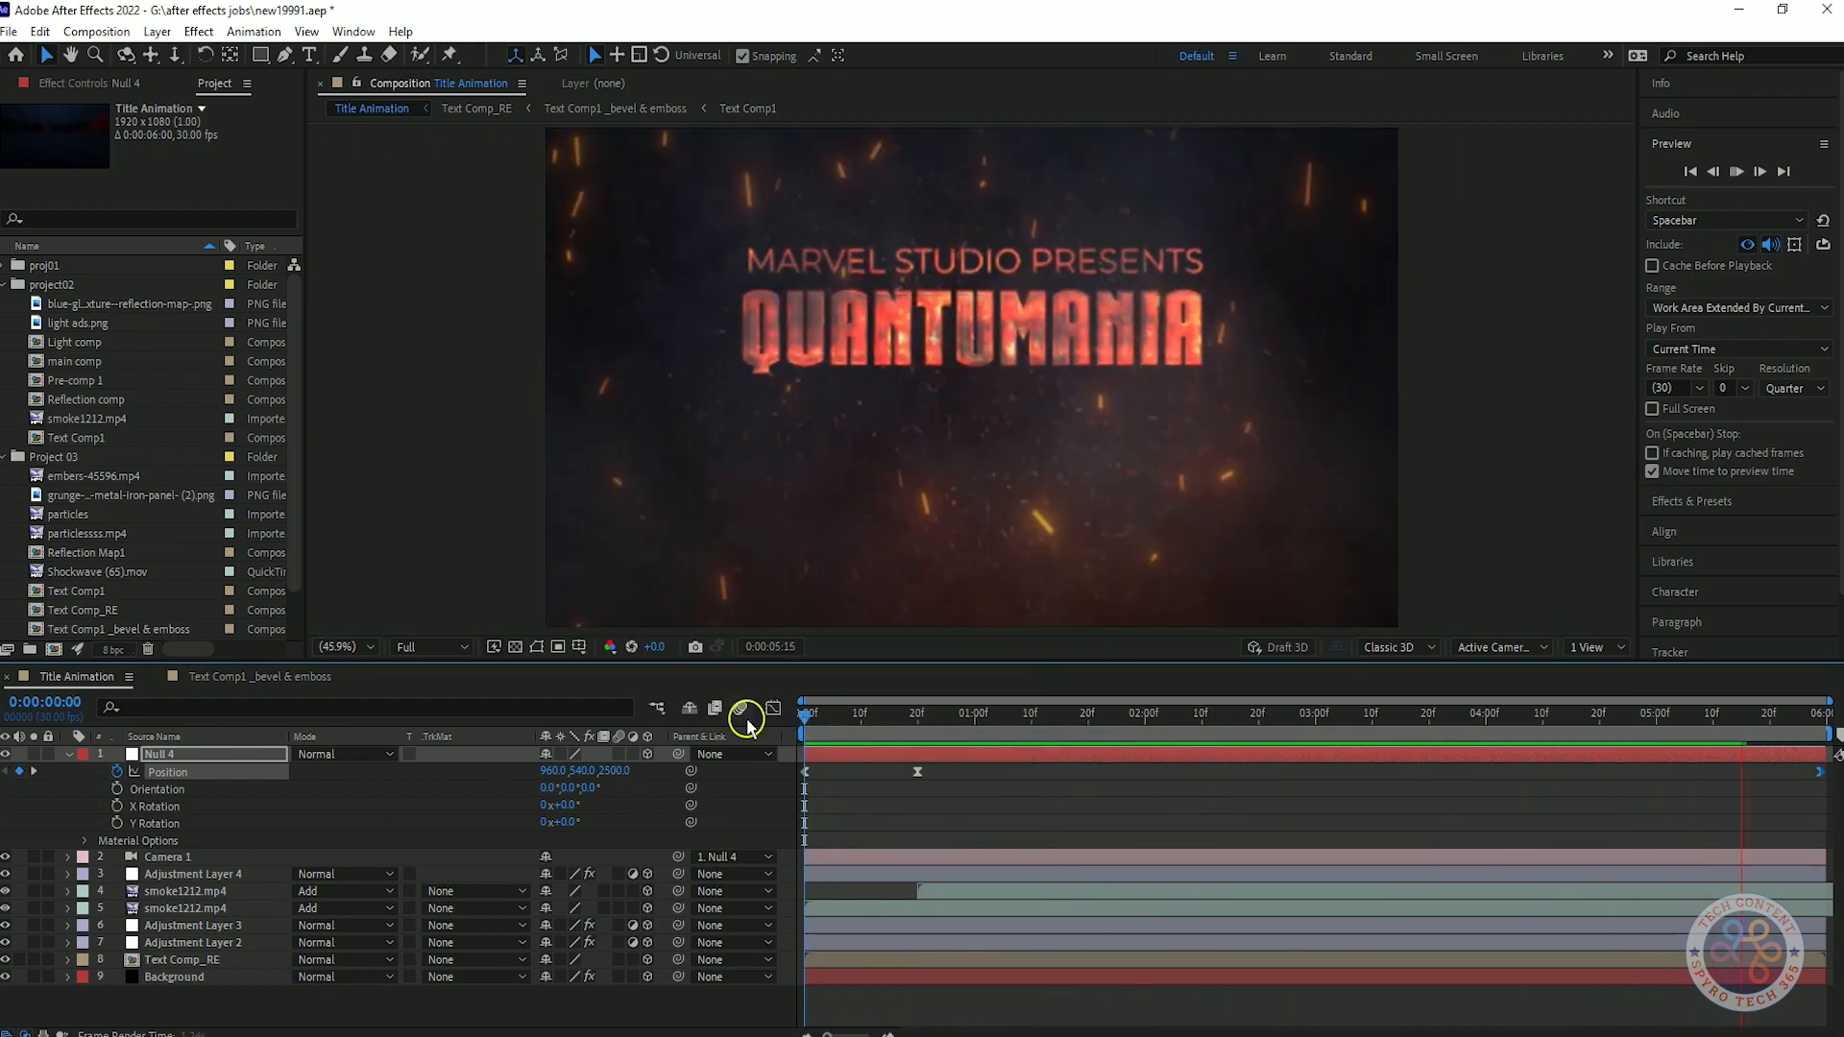
key(space)
Set the null's Z position at 20 frames to 200, preview the camera move and collapse the null's properties.
drag(1345, 719, 920, 775)
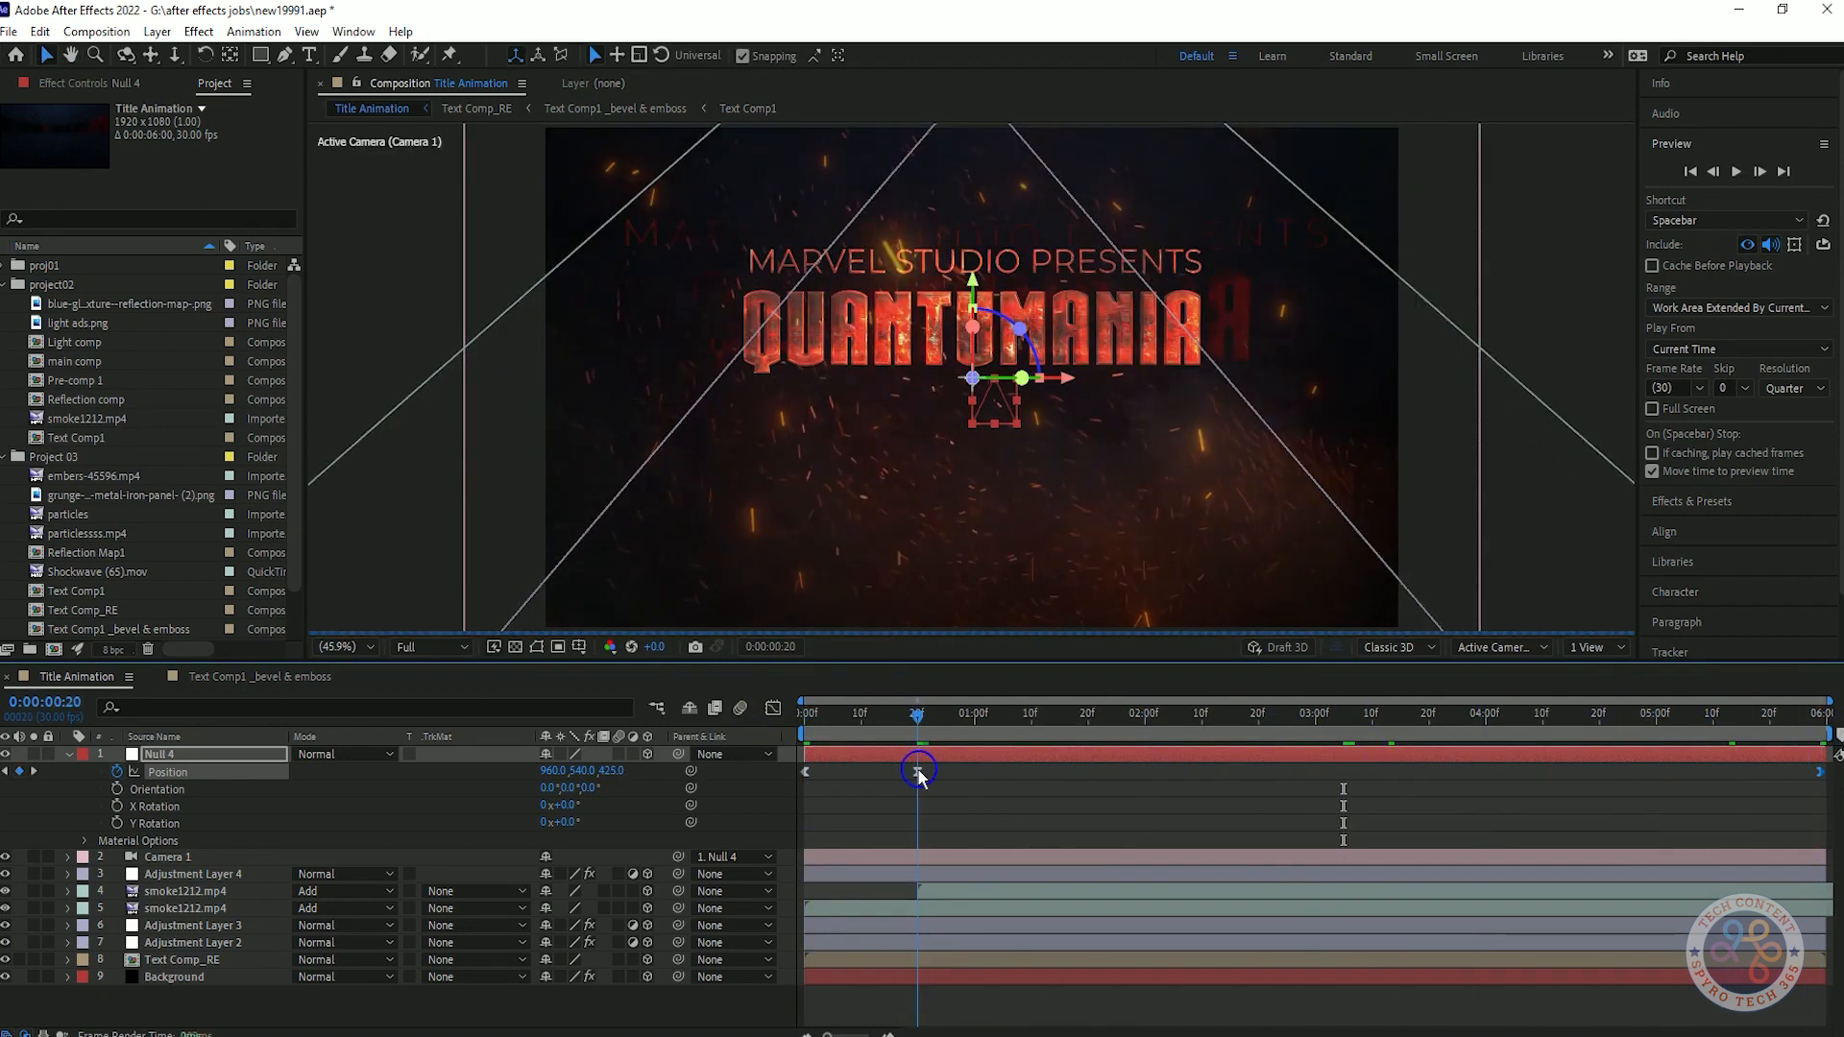
click(613, 770)
text(200)
key(Return)
key(space)
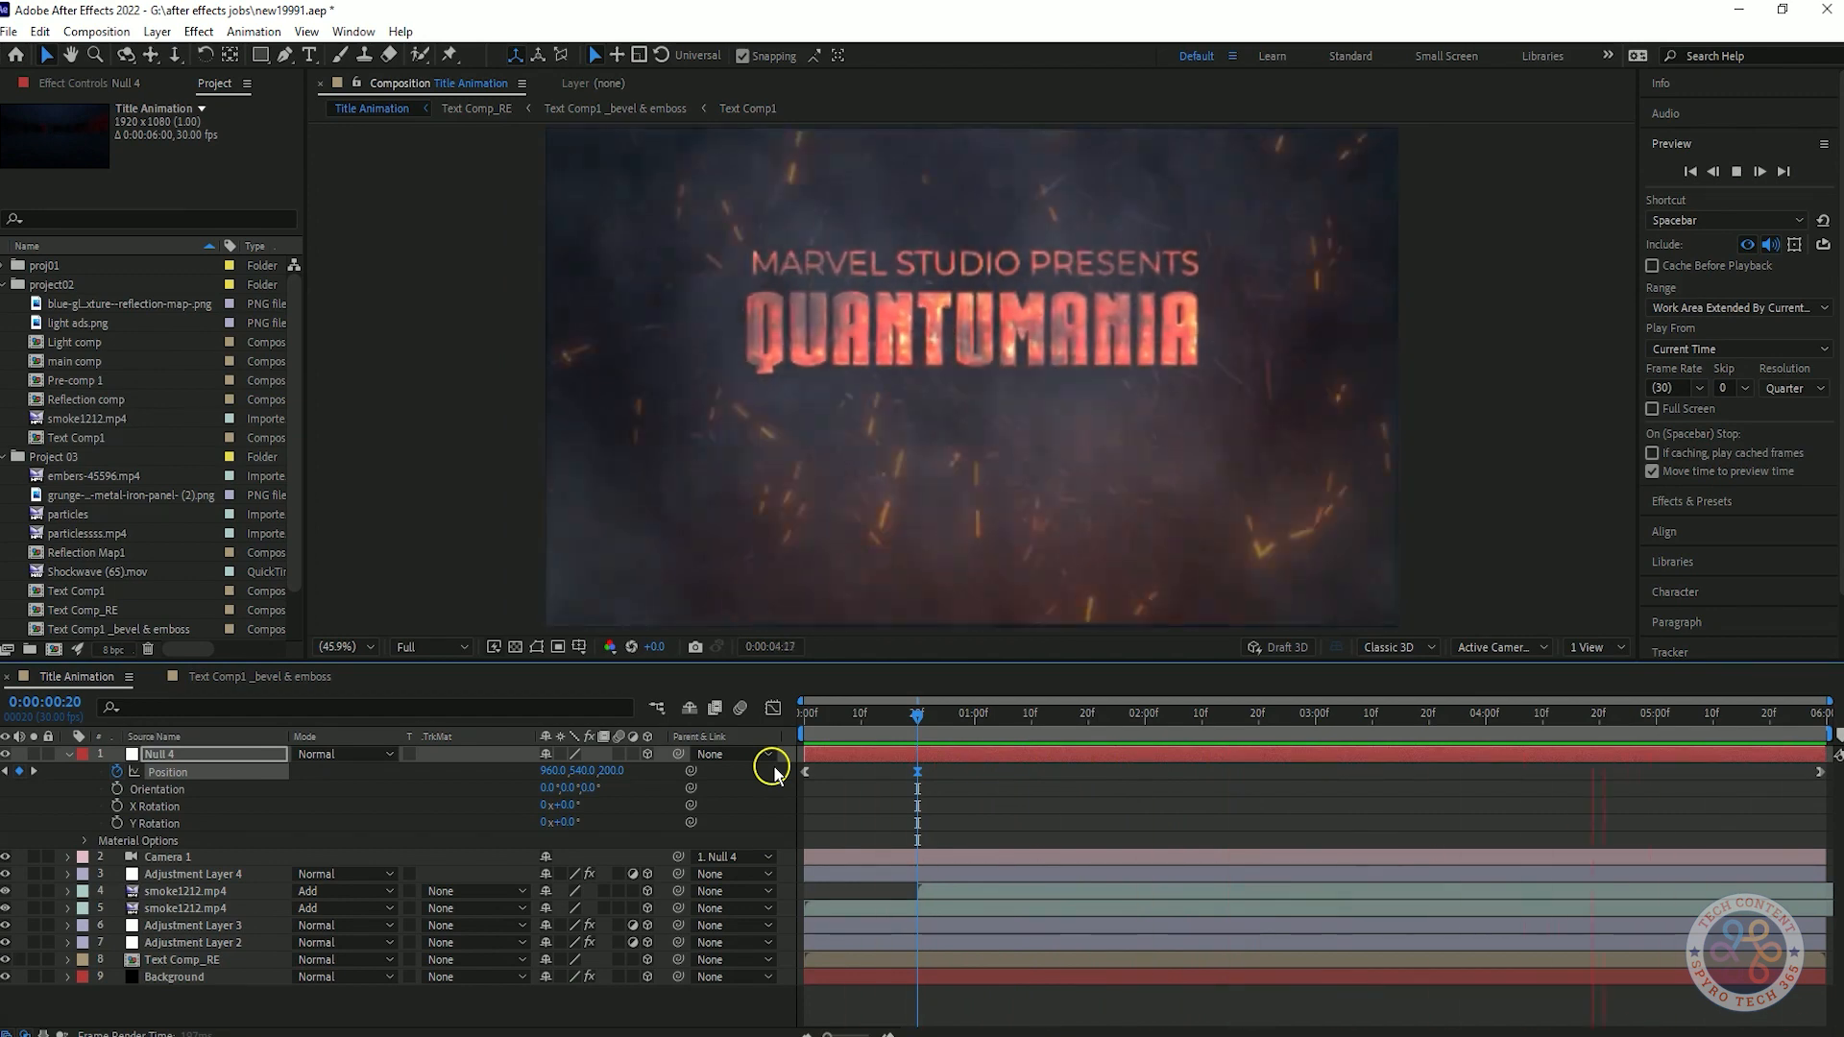
key(space)
drag(1095, 716, 923, 807)
click(69, 755)
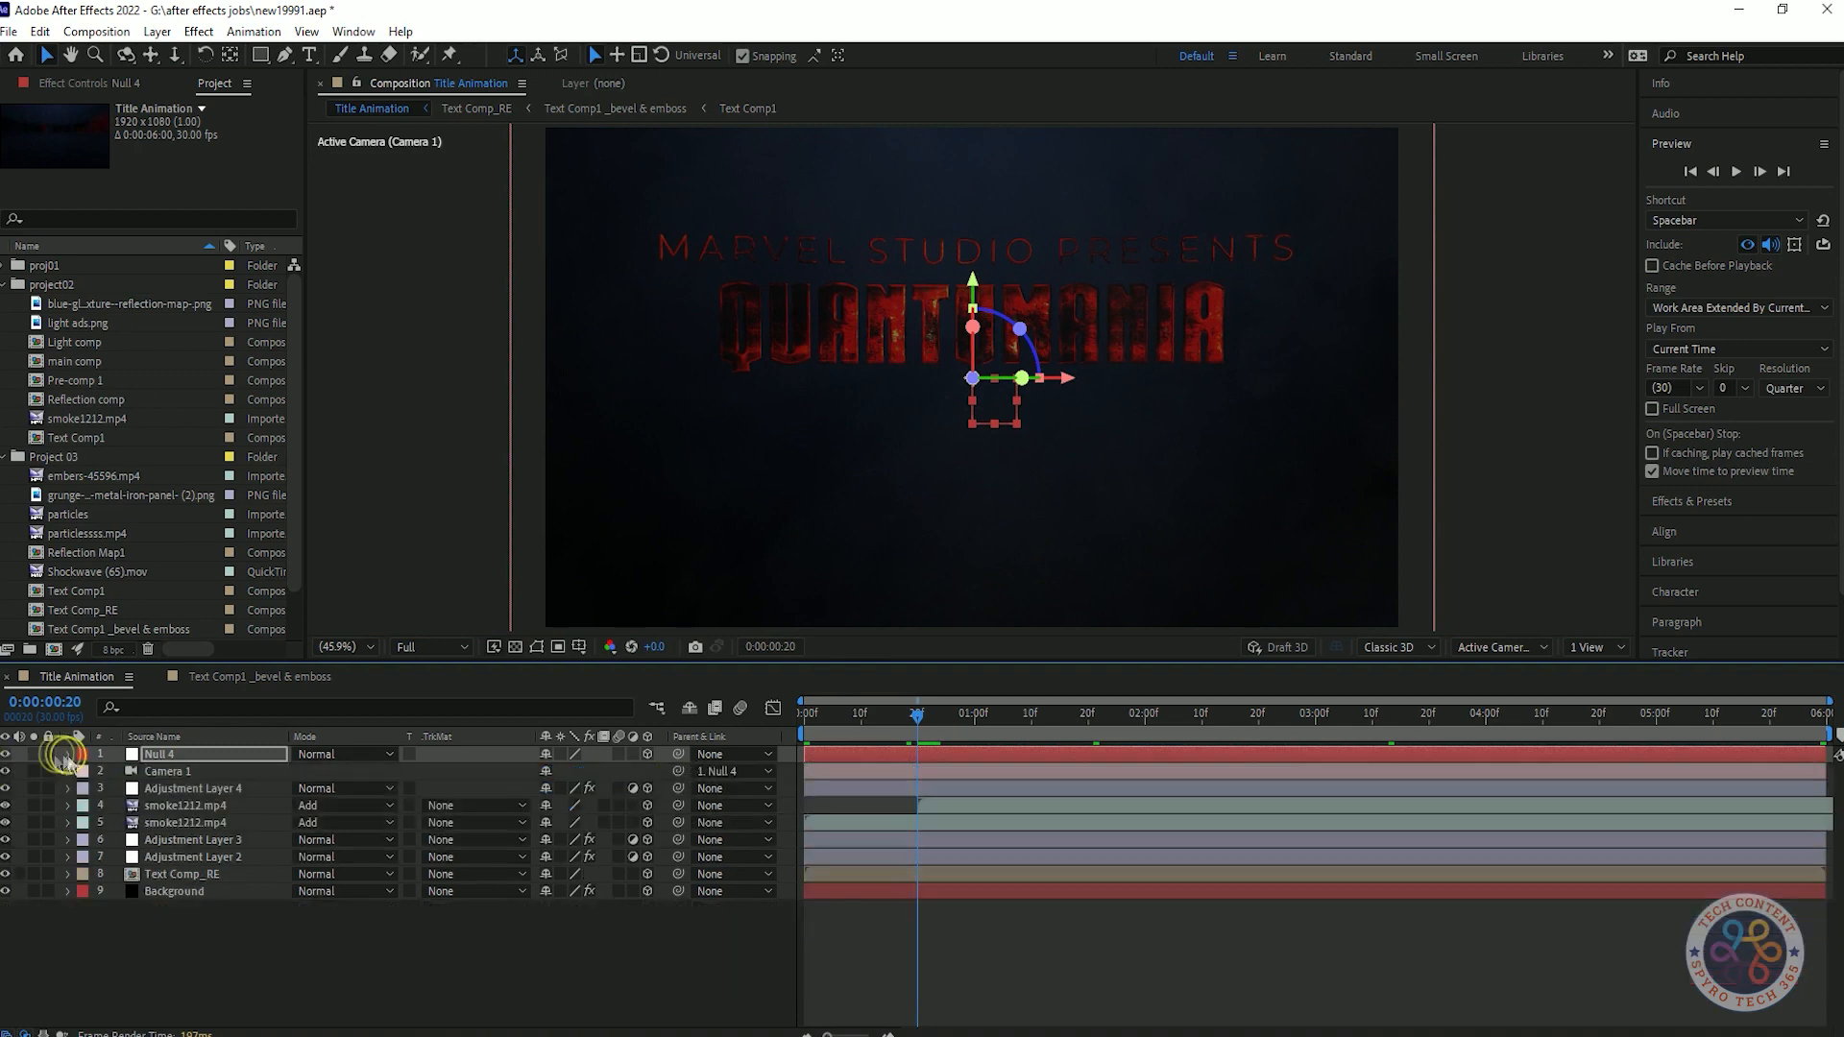
Create a full-size black solid named Mask.
click(284, 935)
right_click(284, 935)
mouse_move(403, 693)
click(570, 746)
text(Ma)
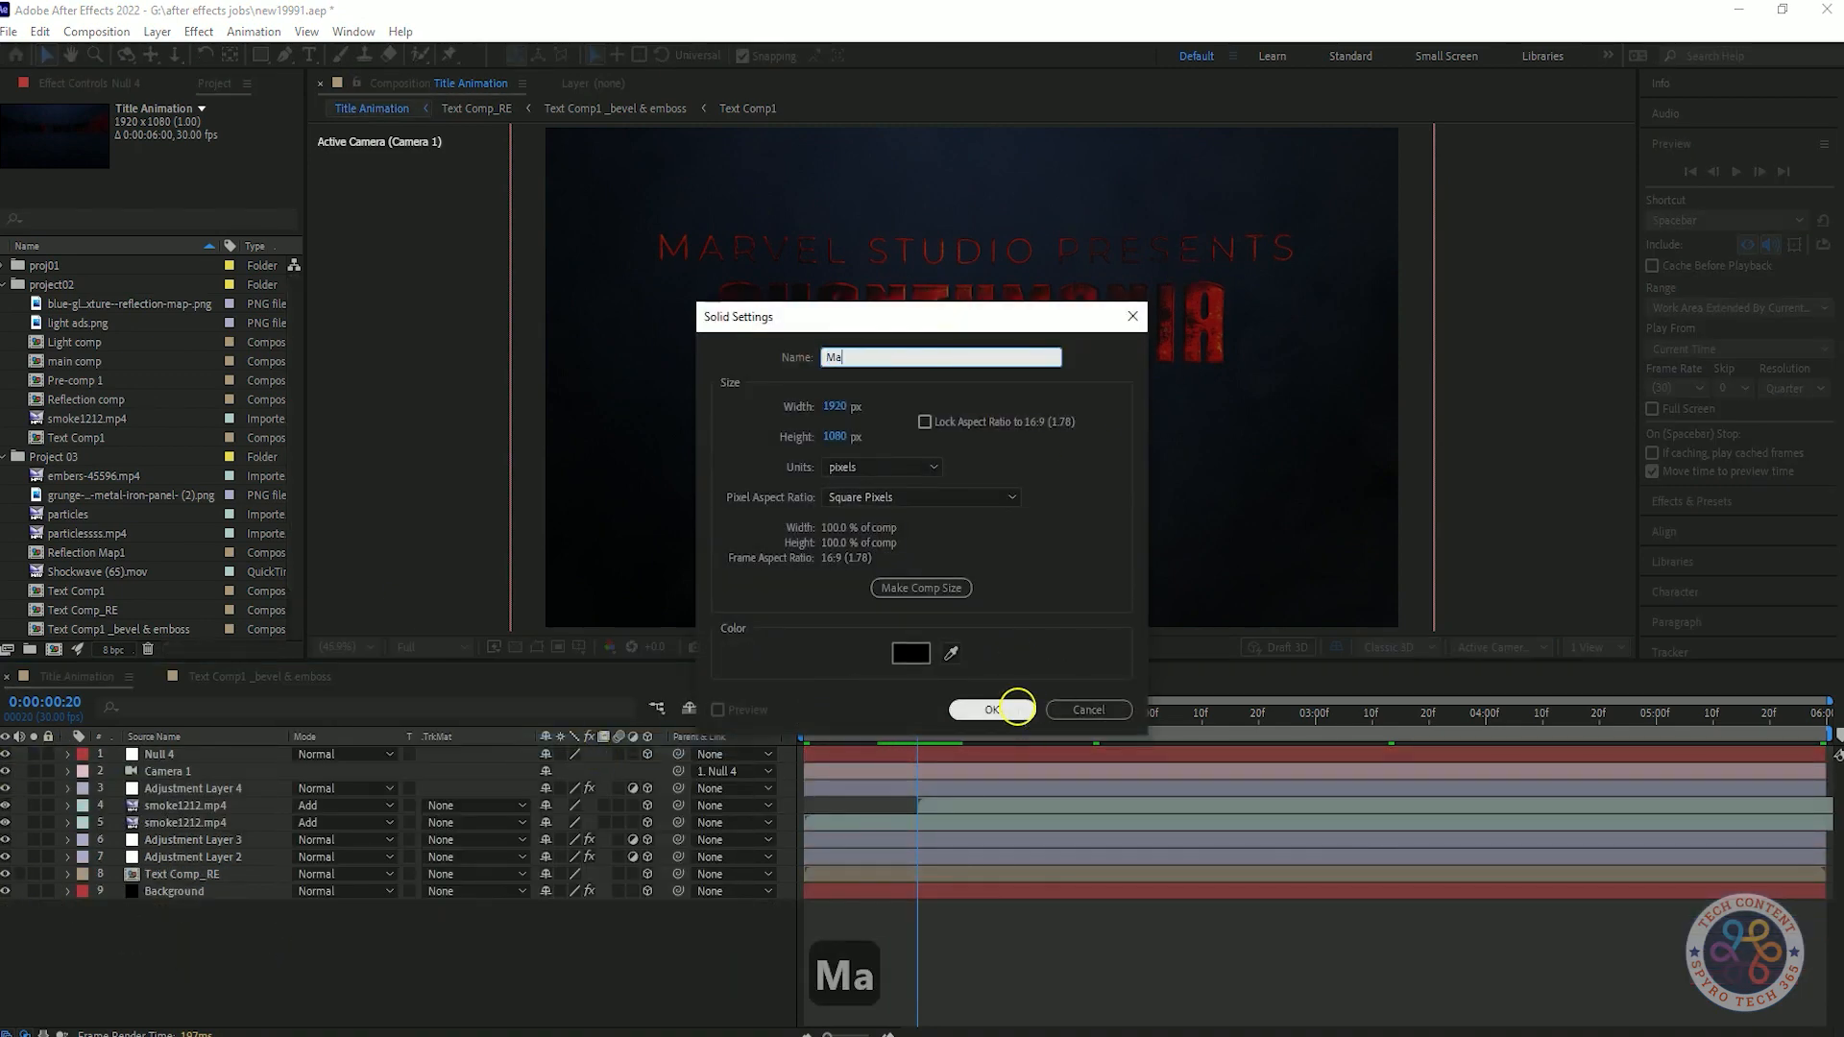
text(sk)
click(1018, 708)
Add a full-frame rectangular mask to the Mask solid and try to pull in its upper and lower edges.
double_click(261, 55)
click(1000, 415)
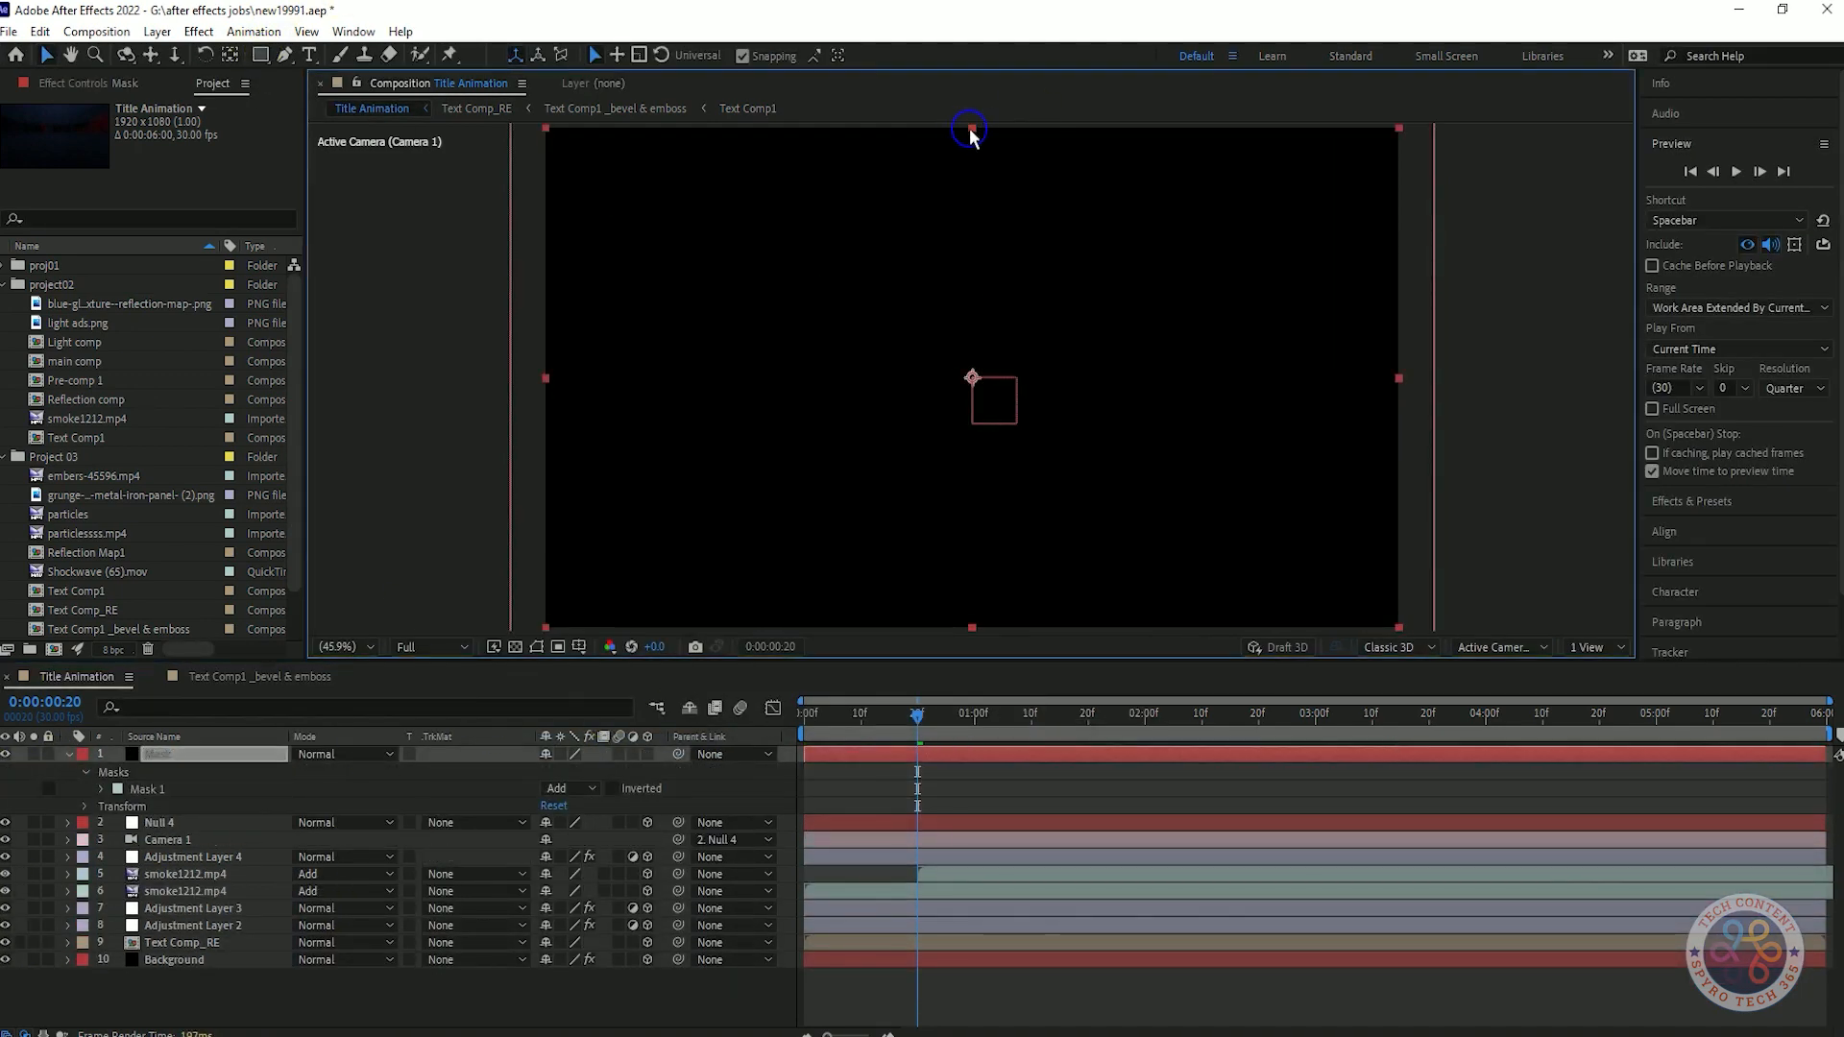
drag(970, 128, 968, 149)
key(ctrl+z)
double_click(972, 127)
click(392, 89)
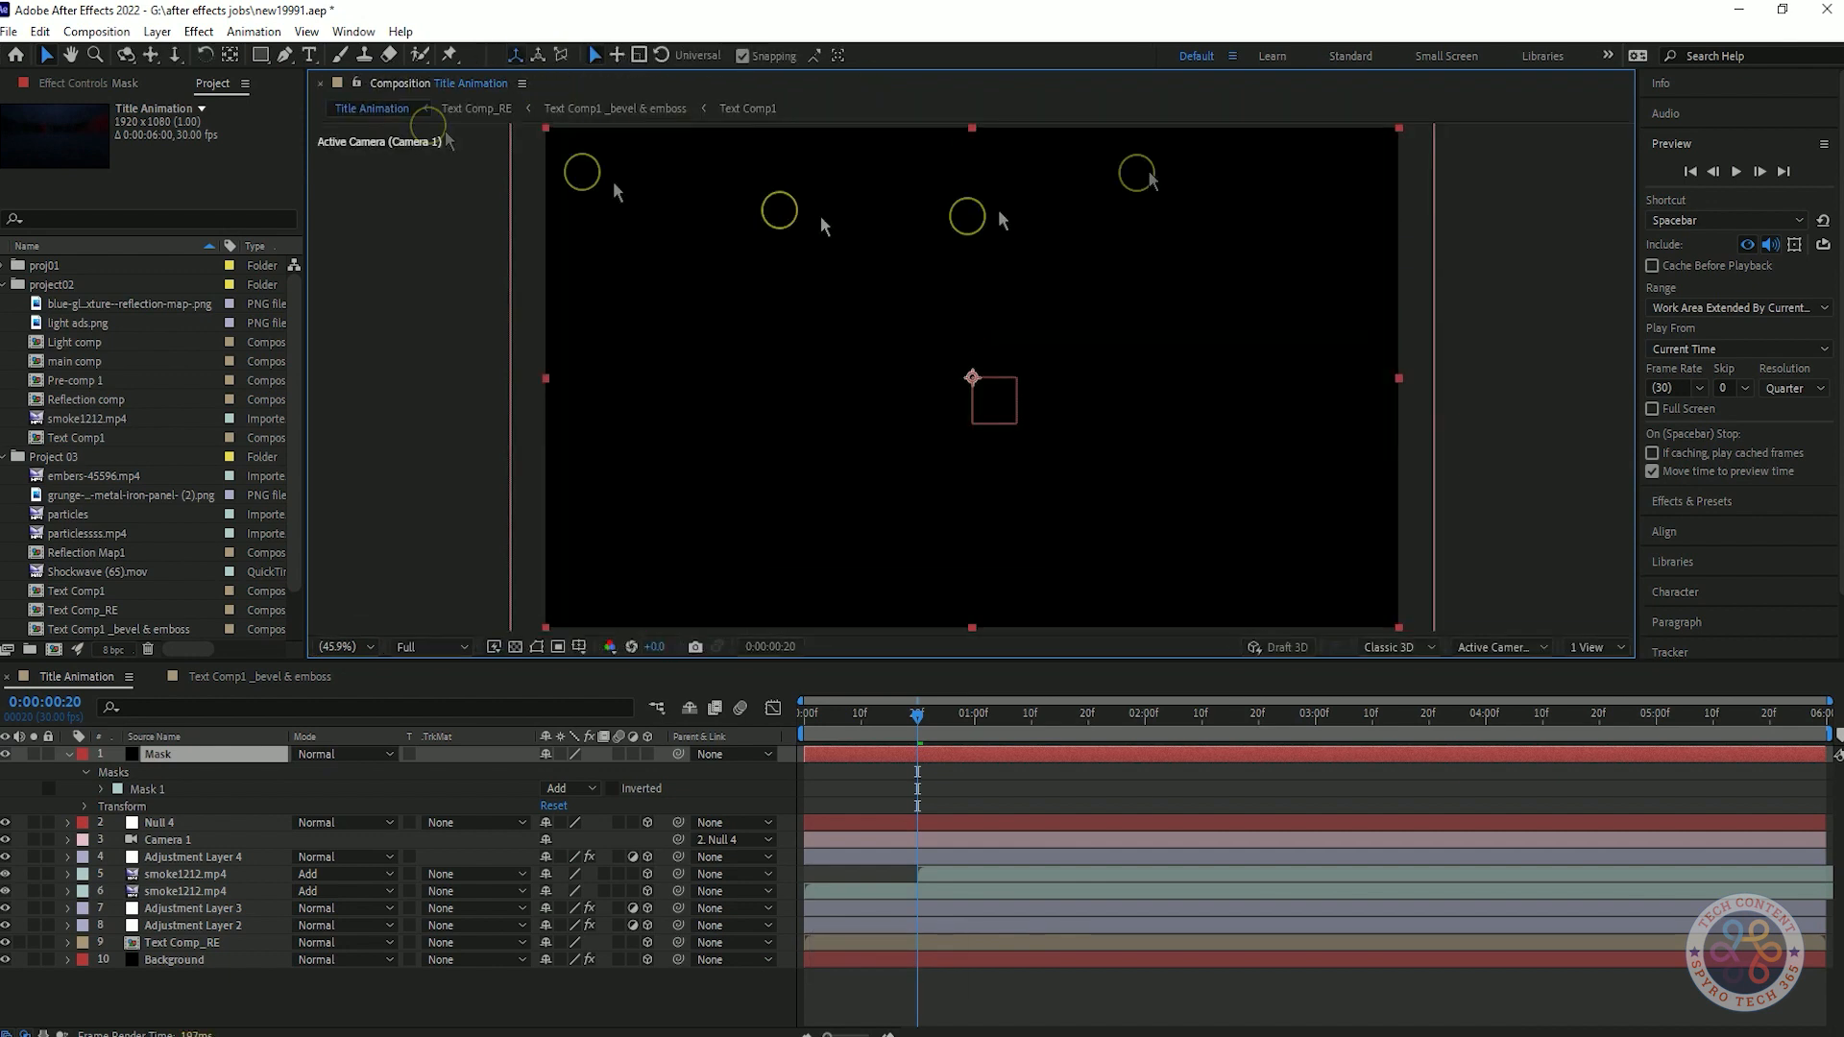
scroll(975, 385, down, 2)
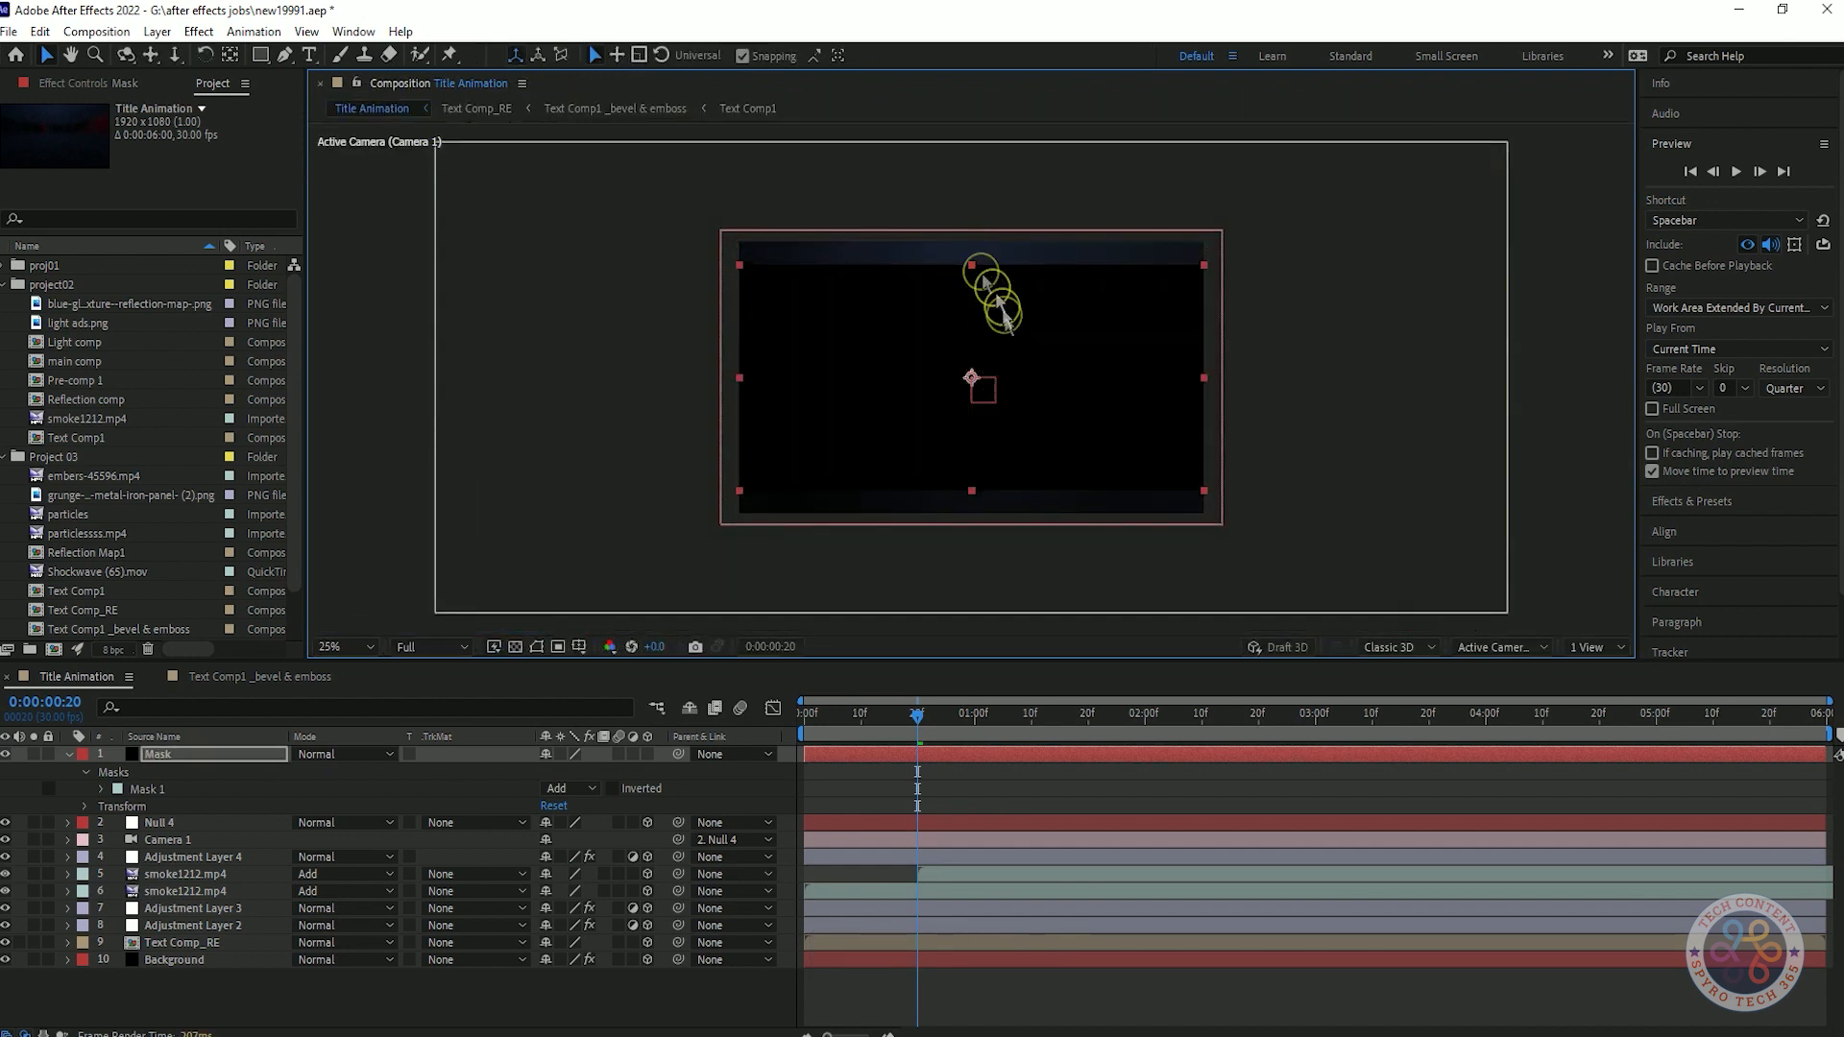
scroll(989, 288, up, 2)
double_click(973, 605)
click(423, 85)
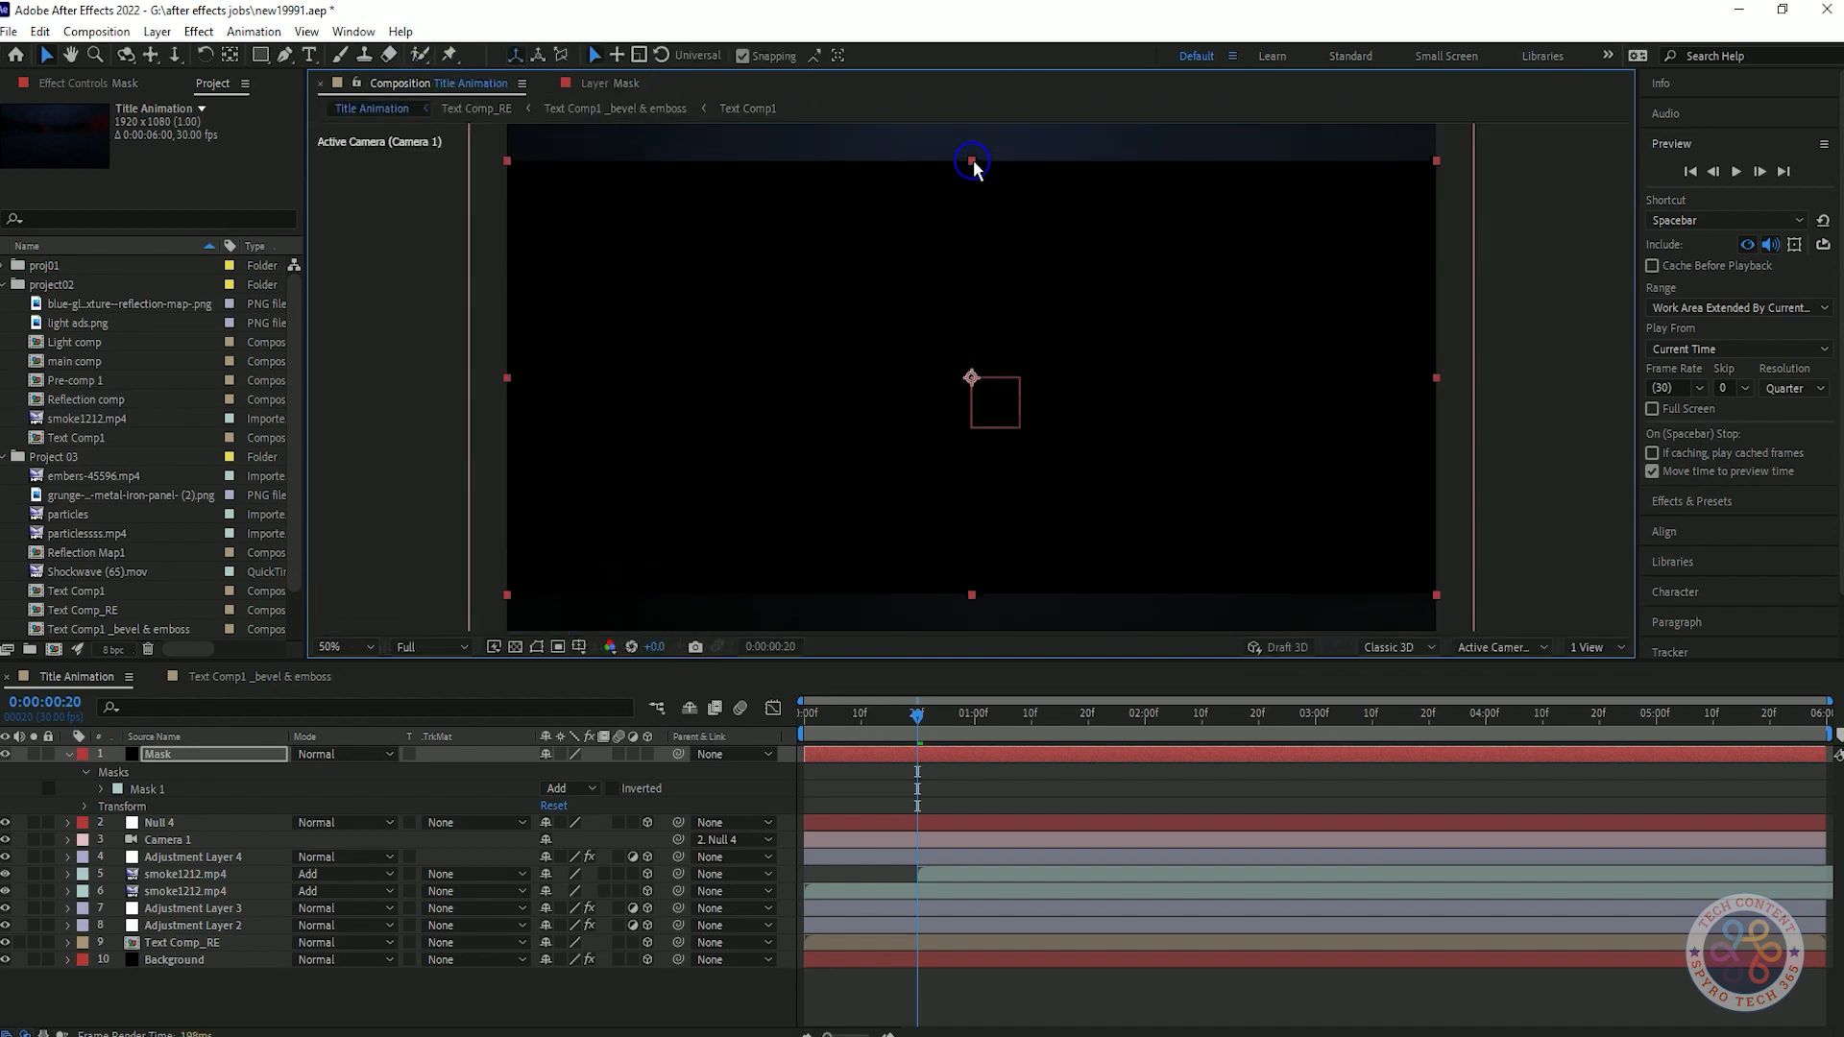
Invert Mask 1 and try the Add blending mode on the Mask layer.
click(613, 788)
click(378, 754)
click(222, 989)
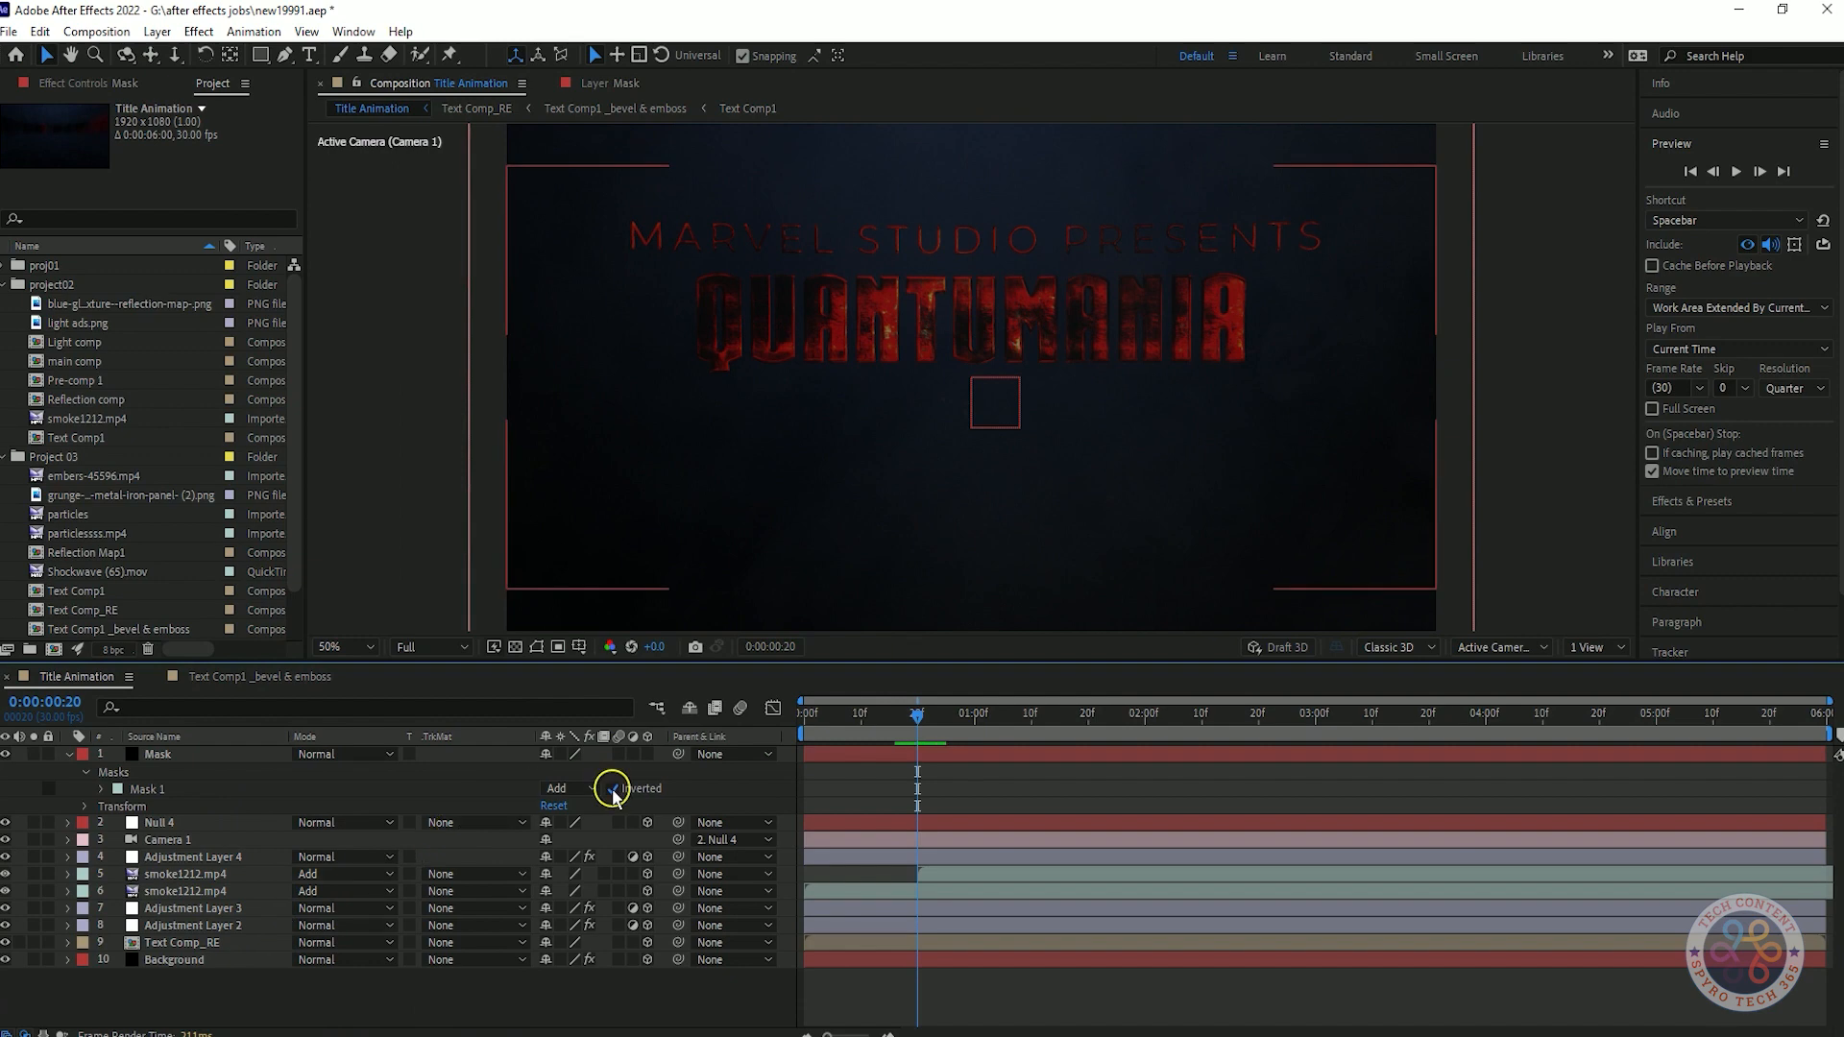
click(322, 754)
click(423, 377)
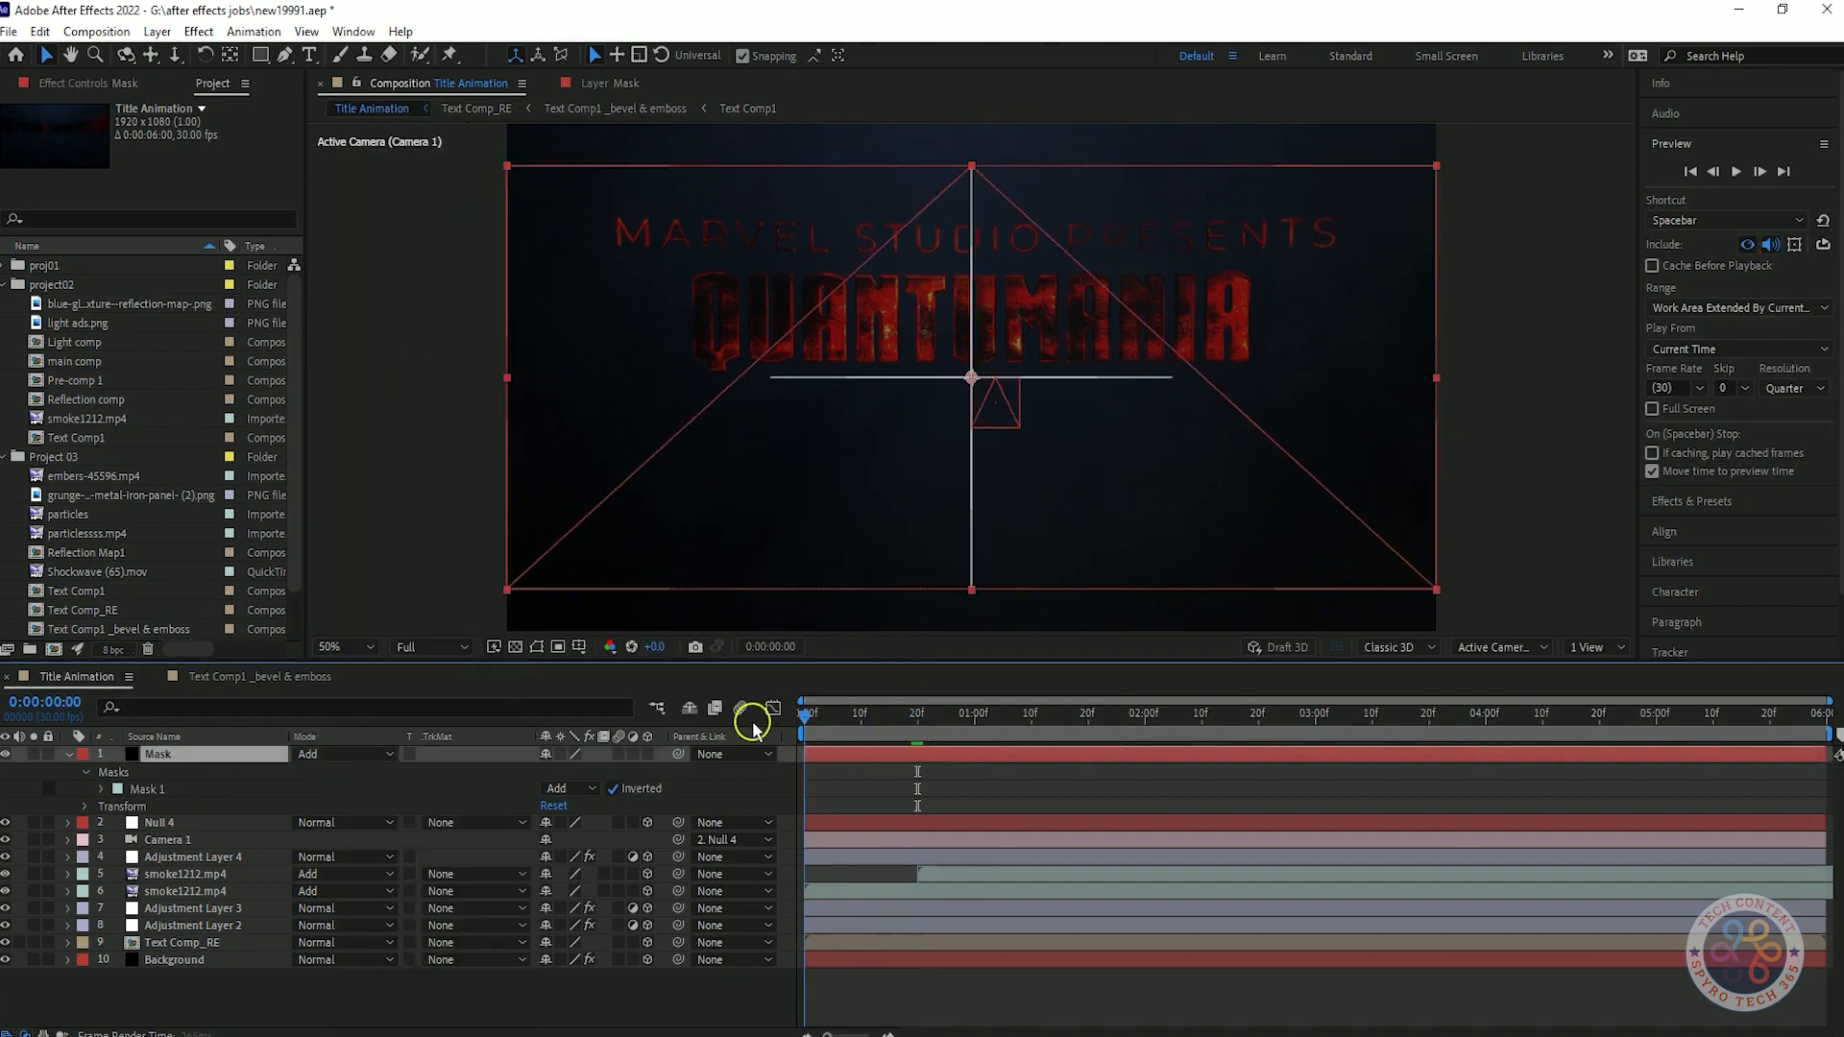
Replace the rectangular mask on the Mask solid, try it in Normal mode, and delete the solid.
click(140, 790)
key(Delete)
double_click(261, 55)
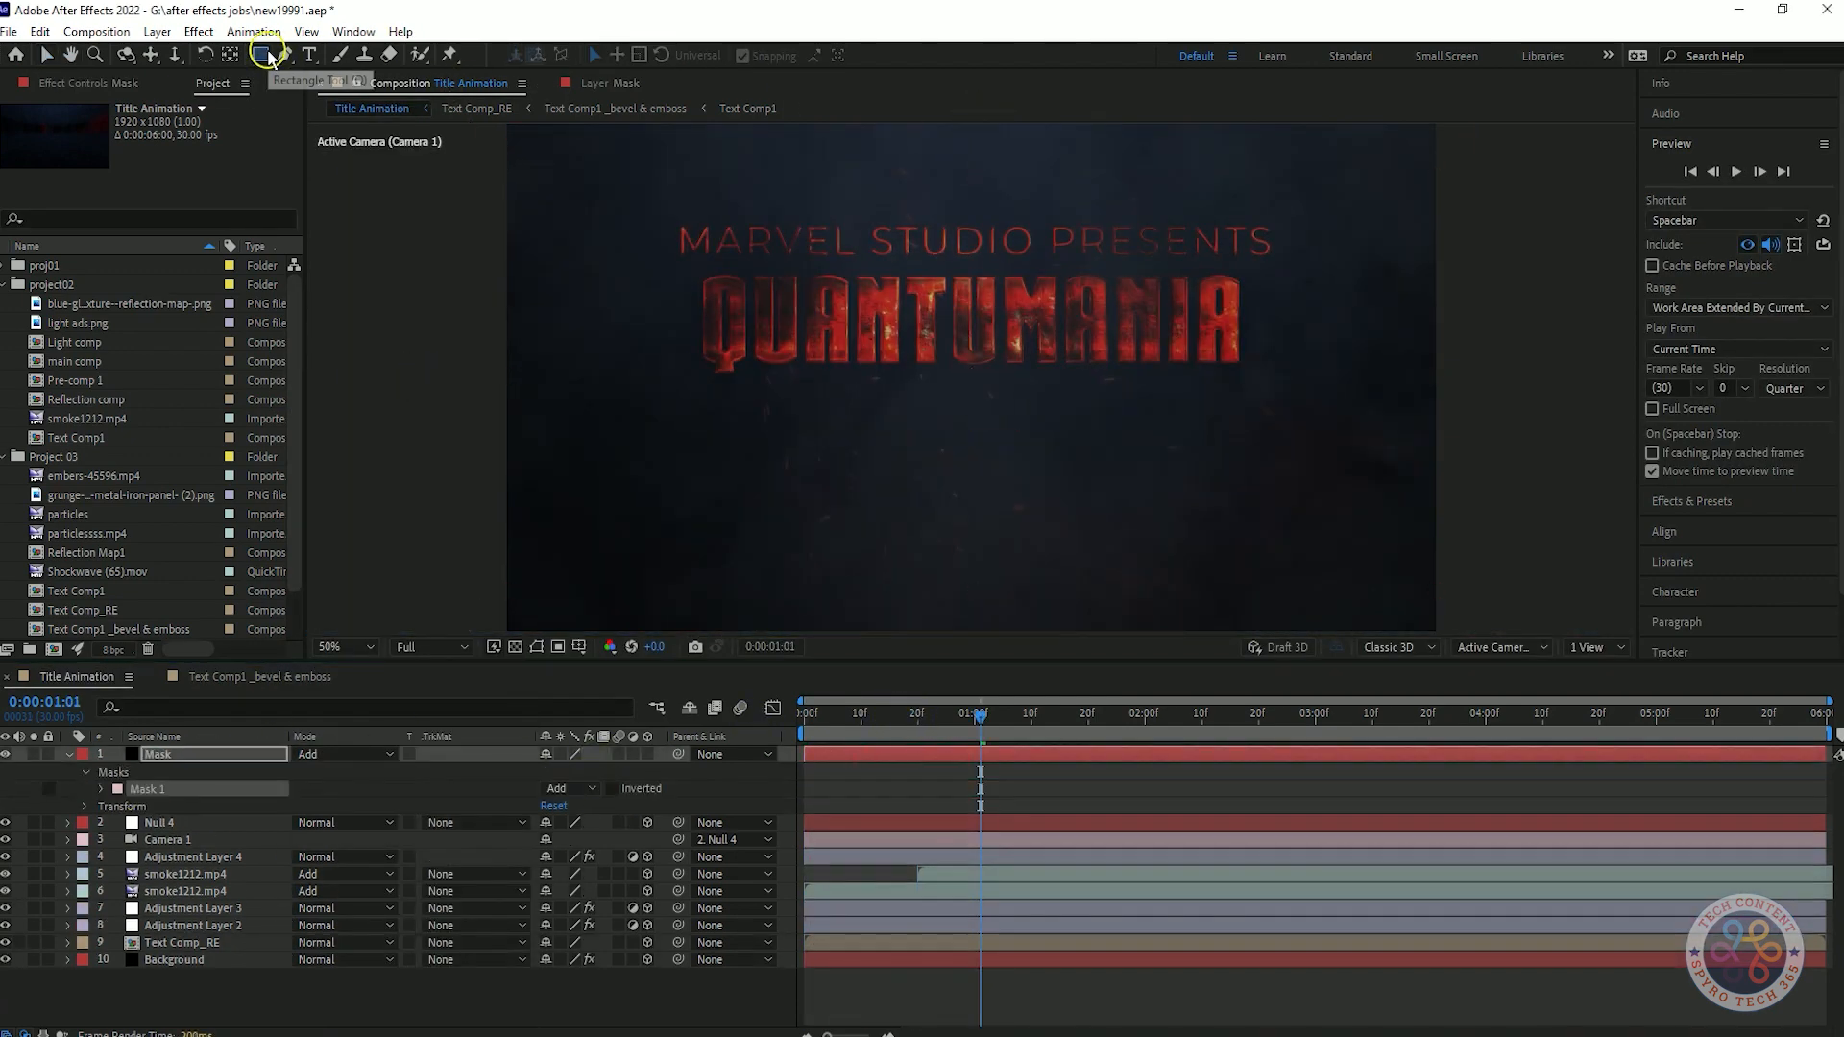
click(342, 754)
click(392, 163)
click(857, 396)
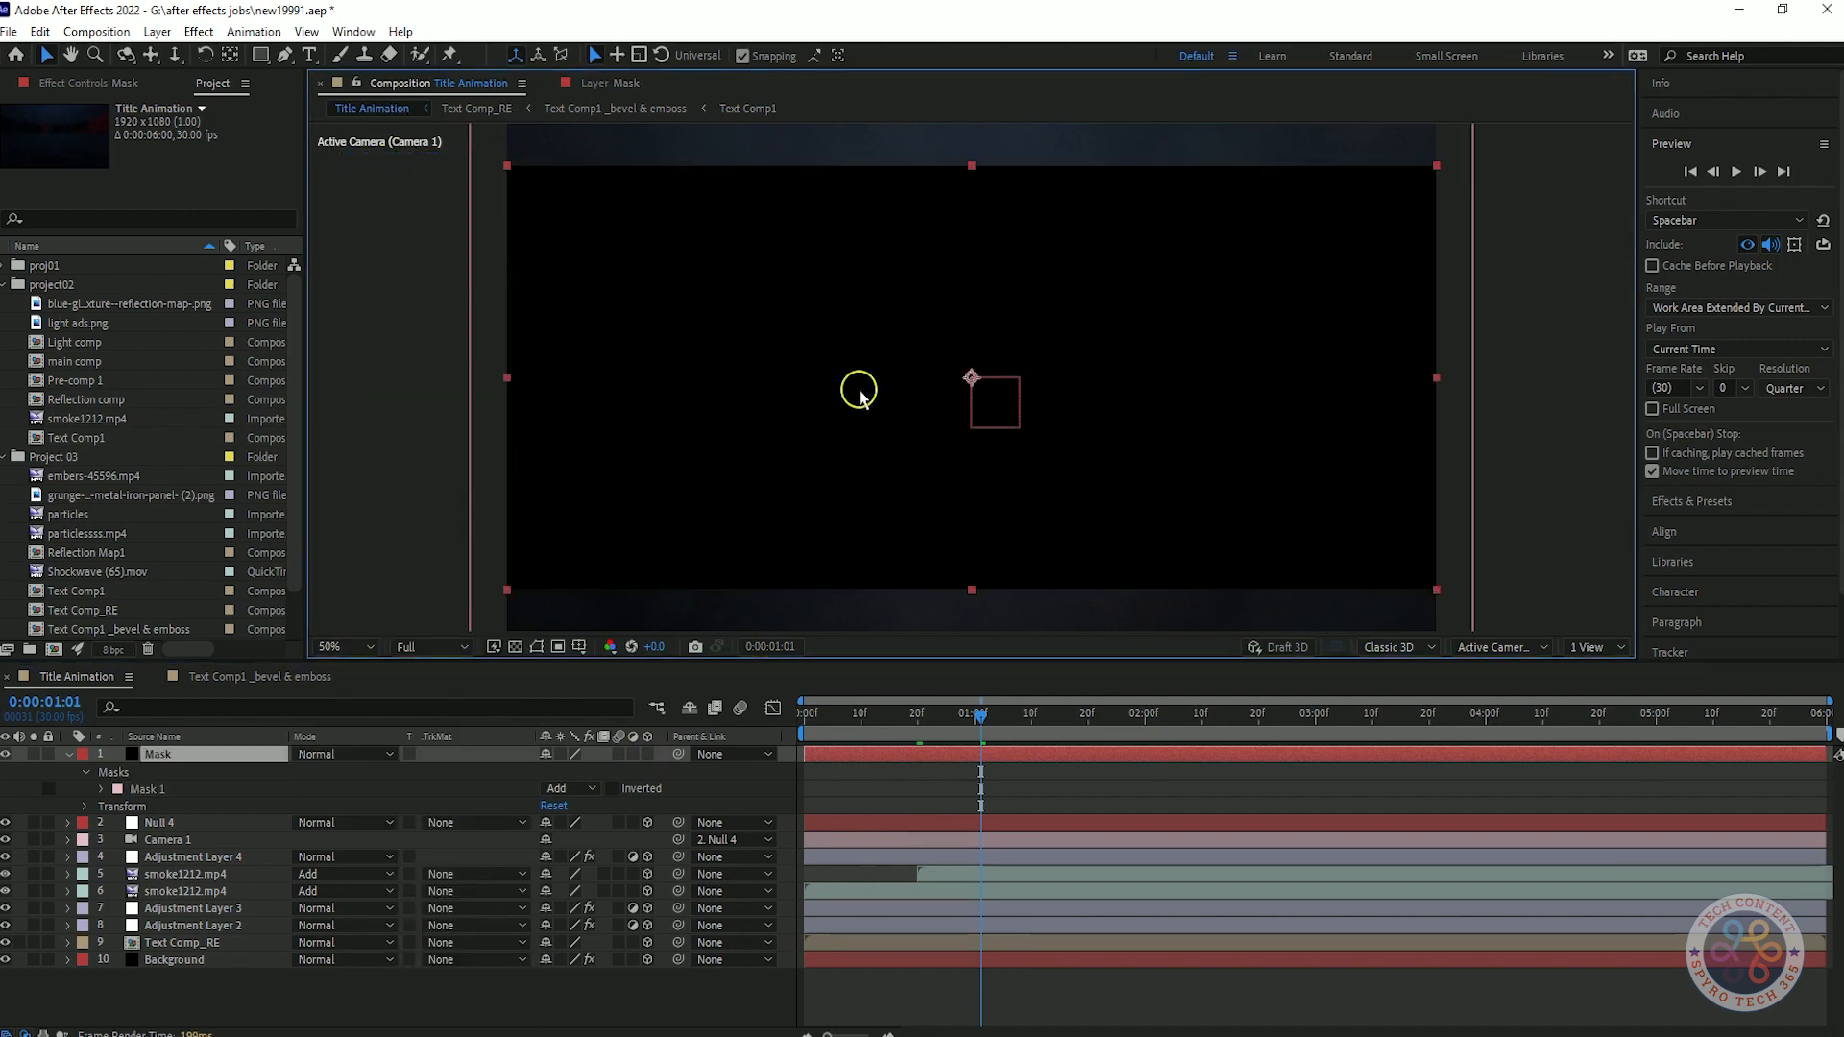
key(Delete)
Create a new full-size black solid and add a full-frame rectangular mask to it.
right_click(462, 939)
mouse_move(685, 700)
click(745, 750)
click(978, 708)
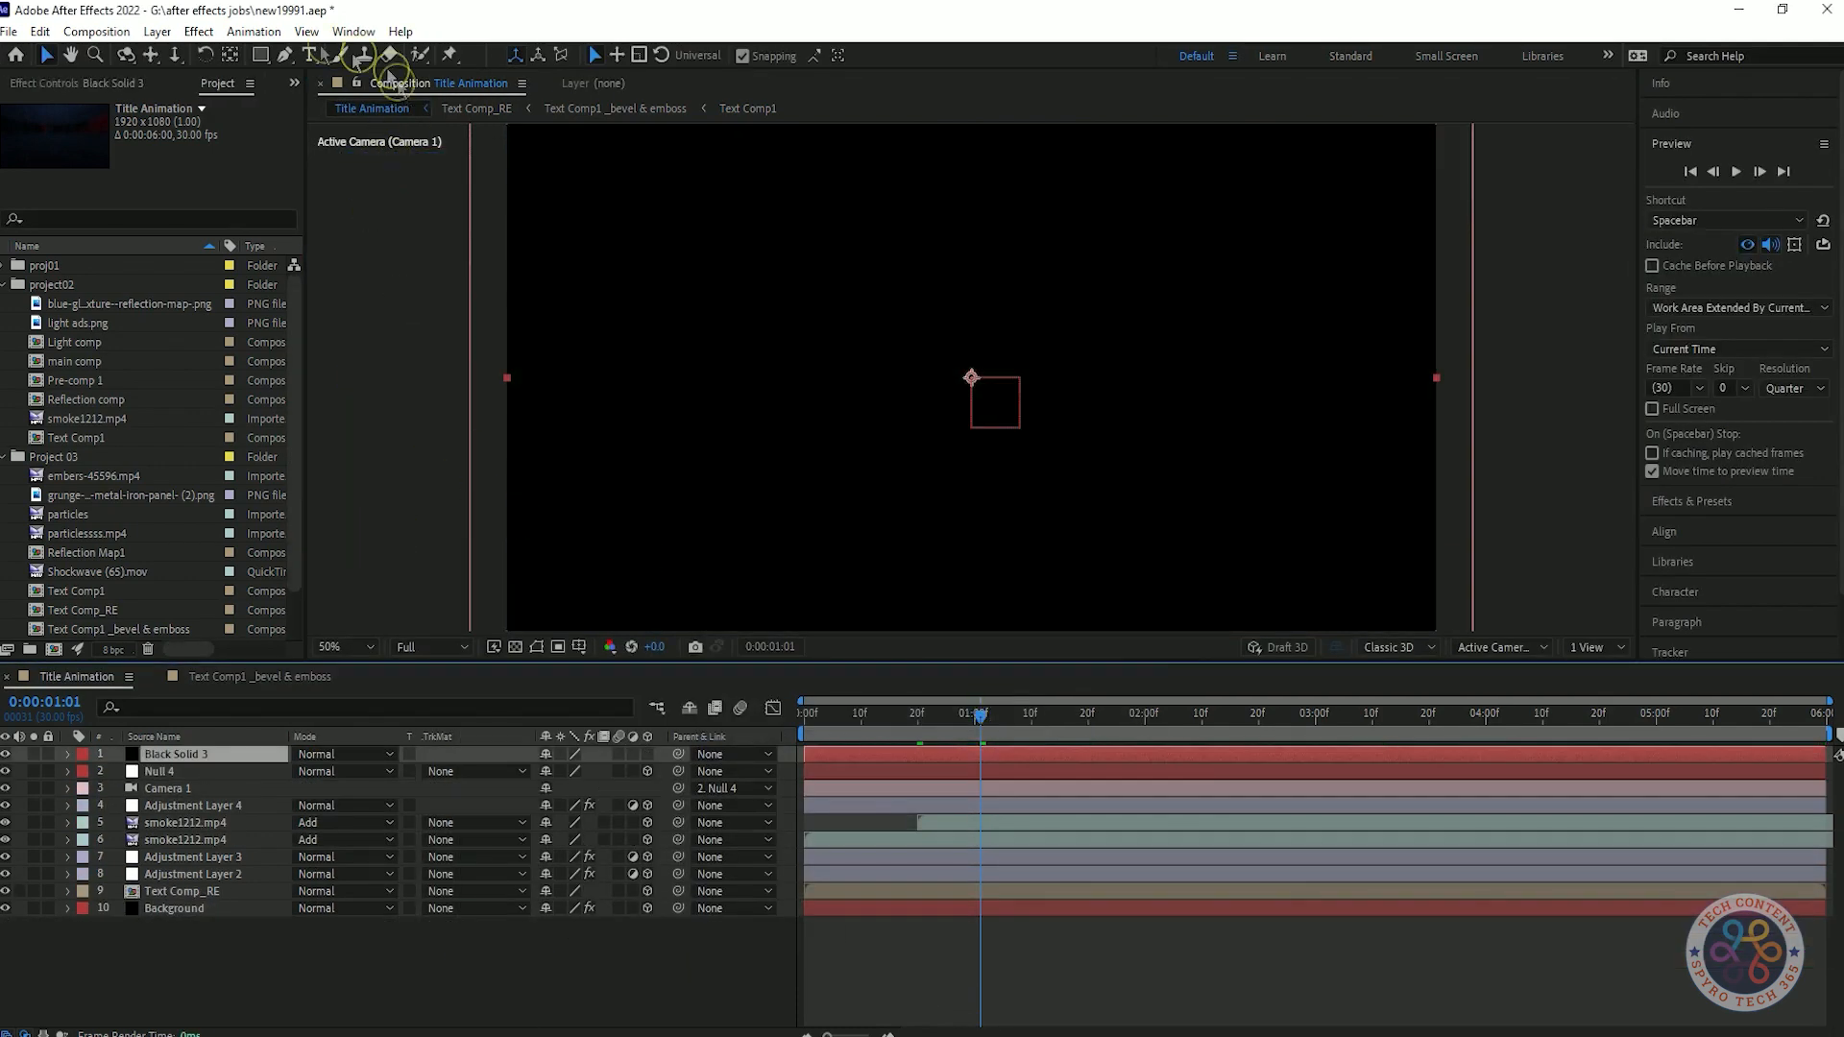
key(comma)
double_click(973, 238)
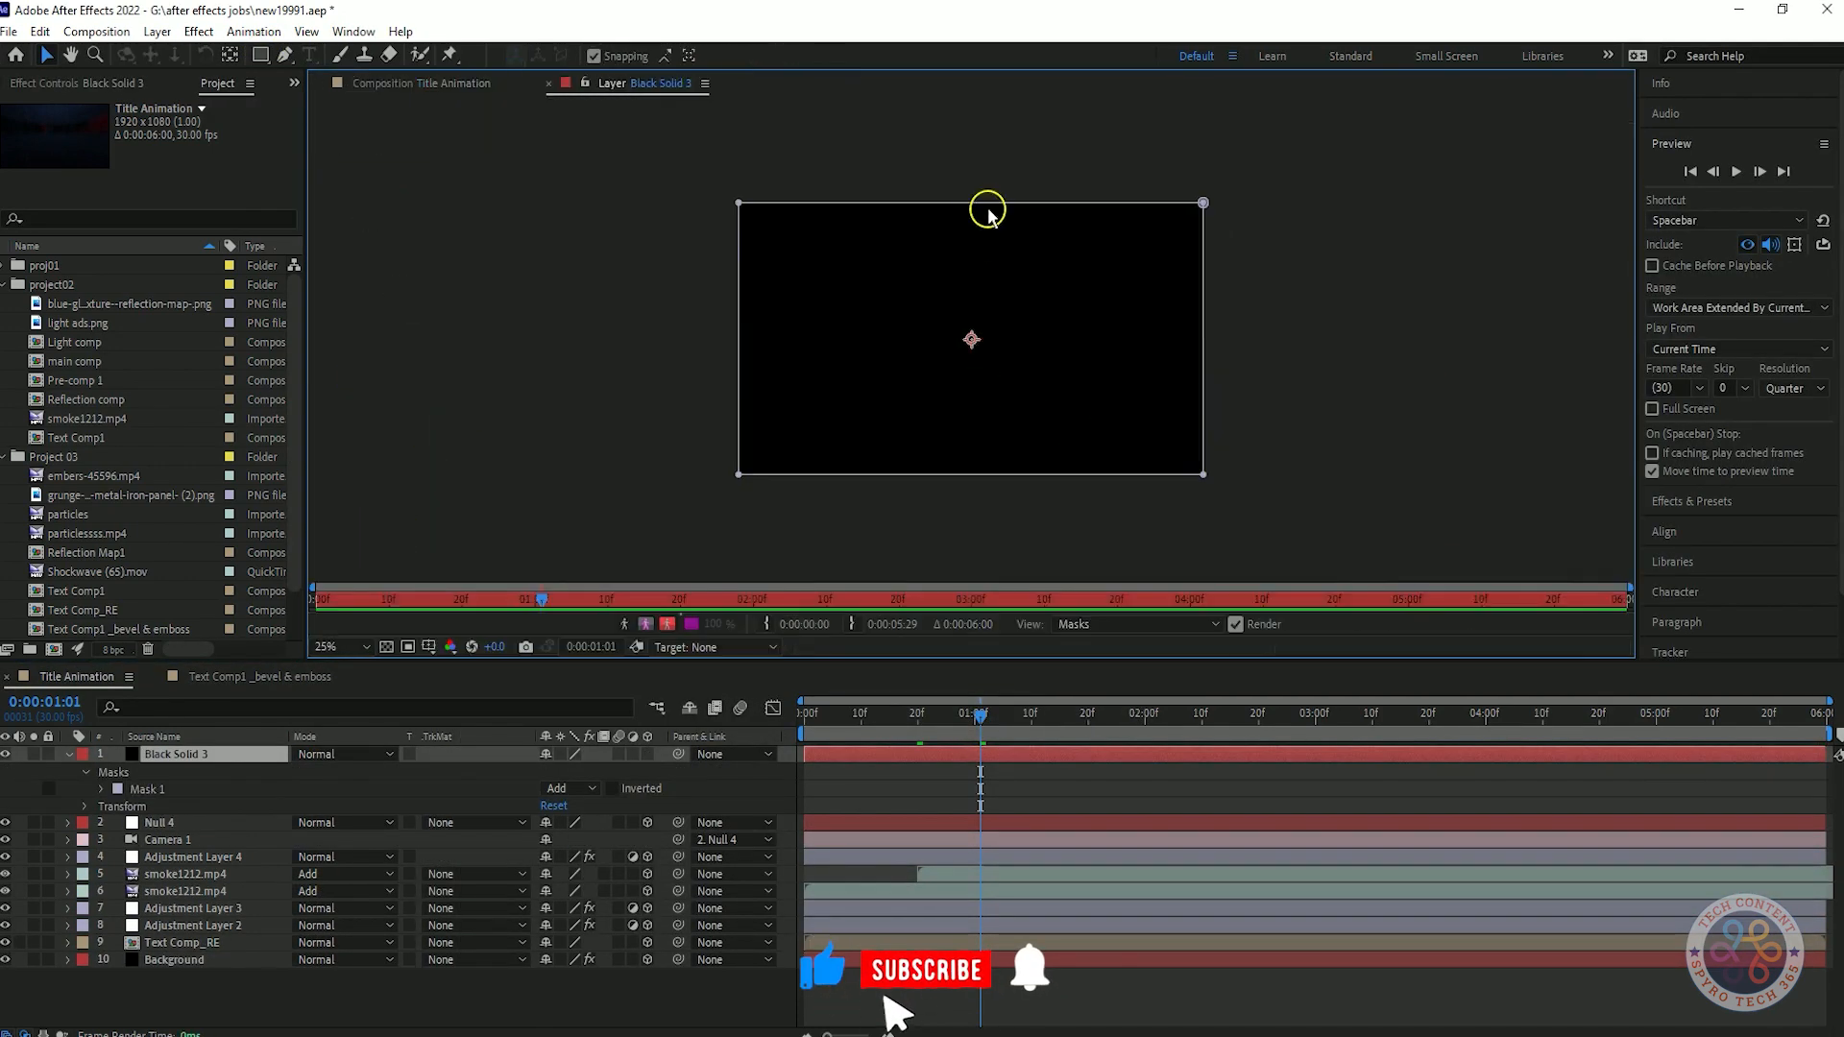
Pull in the upper and lower edges of the solid's mask and invert Mask 1 to form letterbox bars.
click(985, 235)
drag(969, 475, 972, 486)
key(ctrl+z)
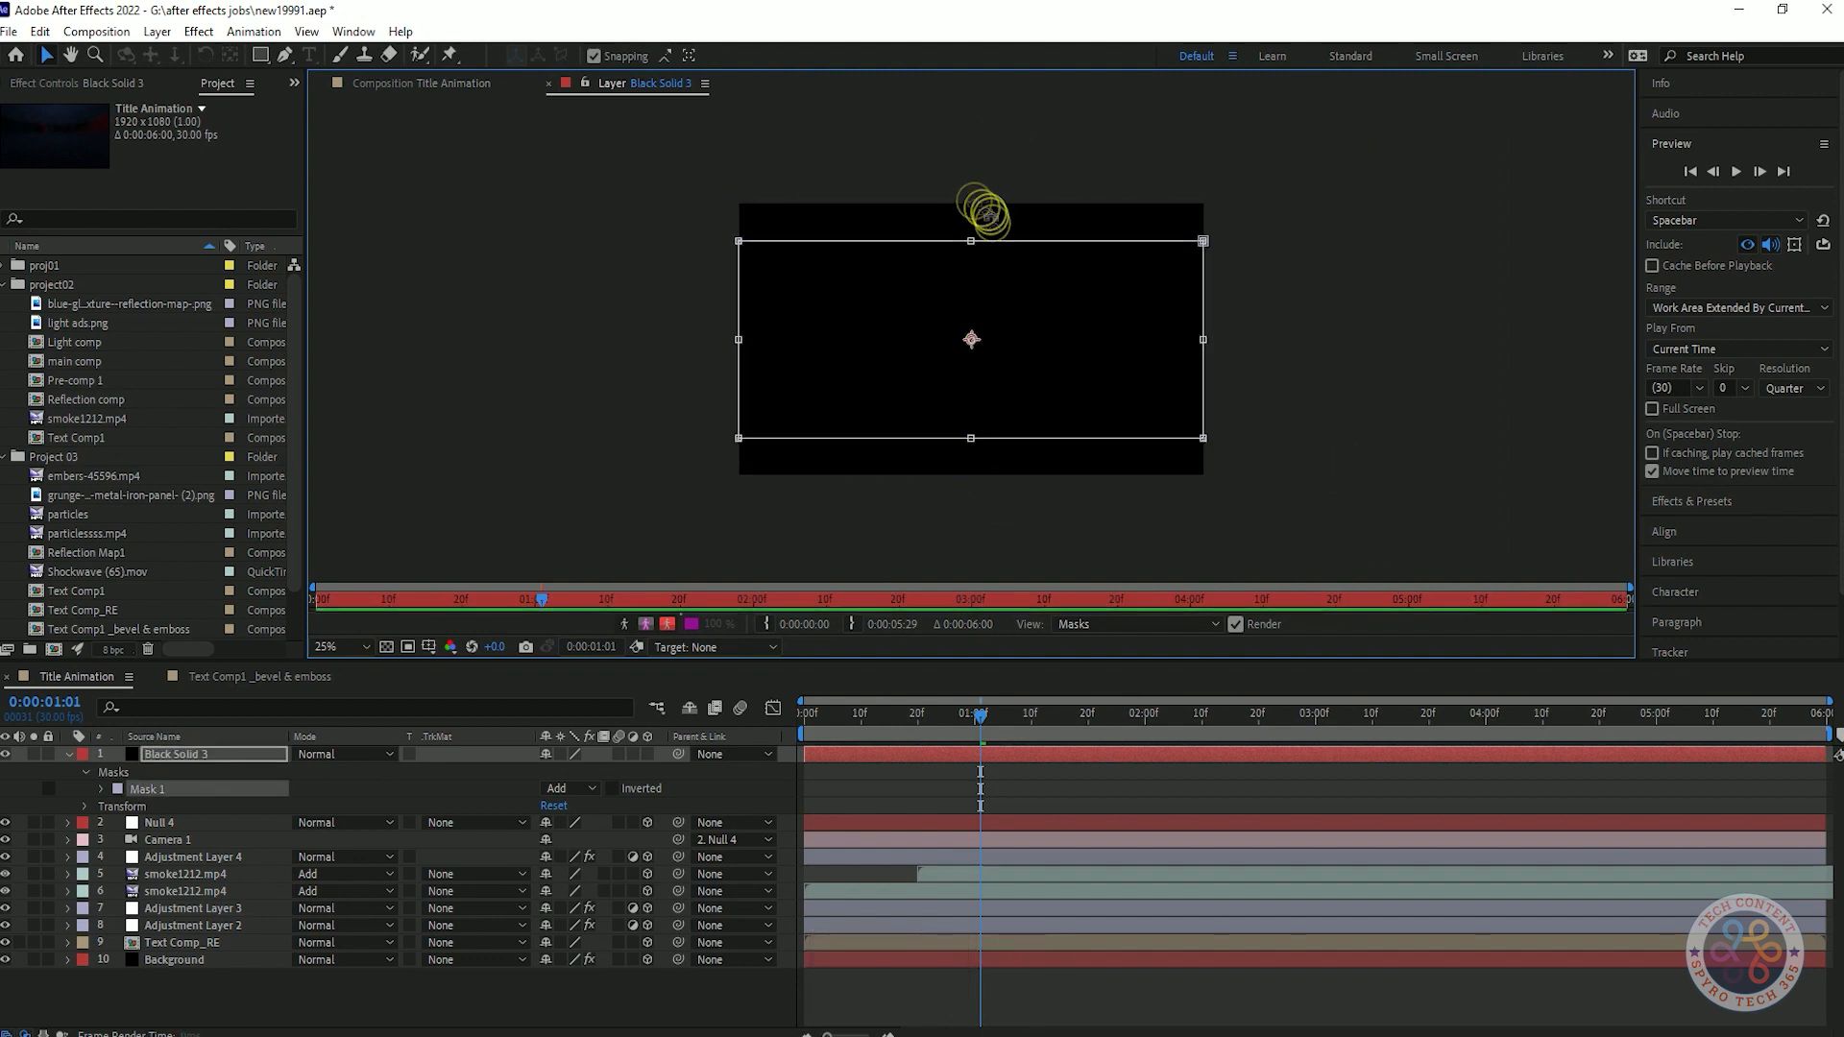
click(420, 82)
click(613, 789)
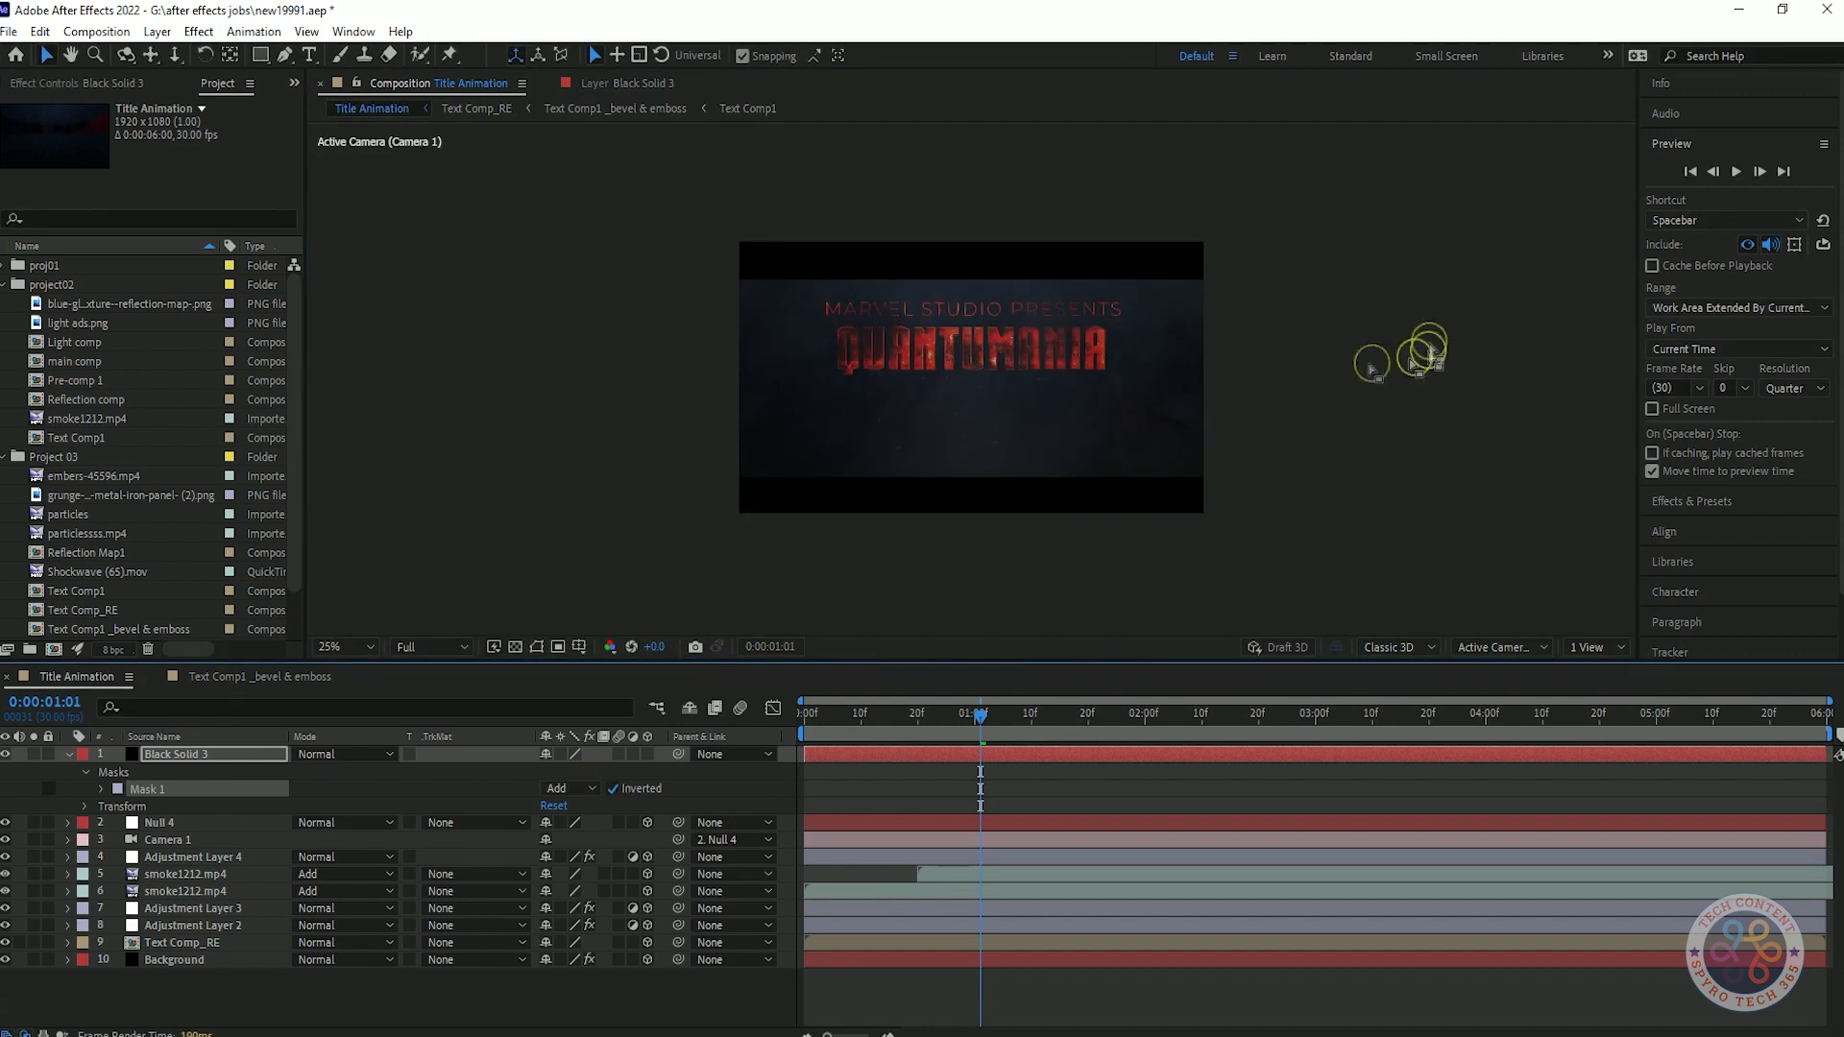
Collapse the black solid's properties, fit the composition in view, and preview the animation from the start.
click(69, 755)
drag(979, 717, 800, 717)
click(345, 648)
click(346, 668)
key(space)
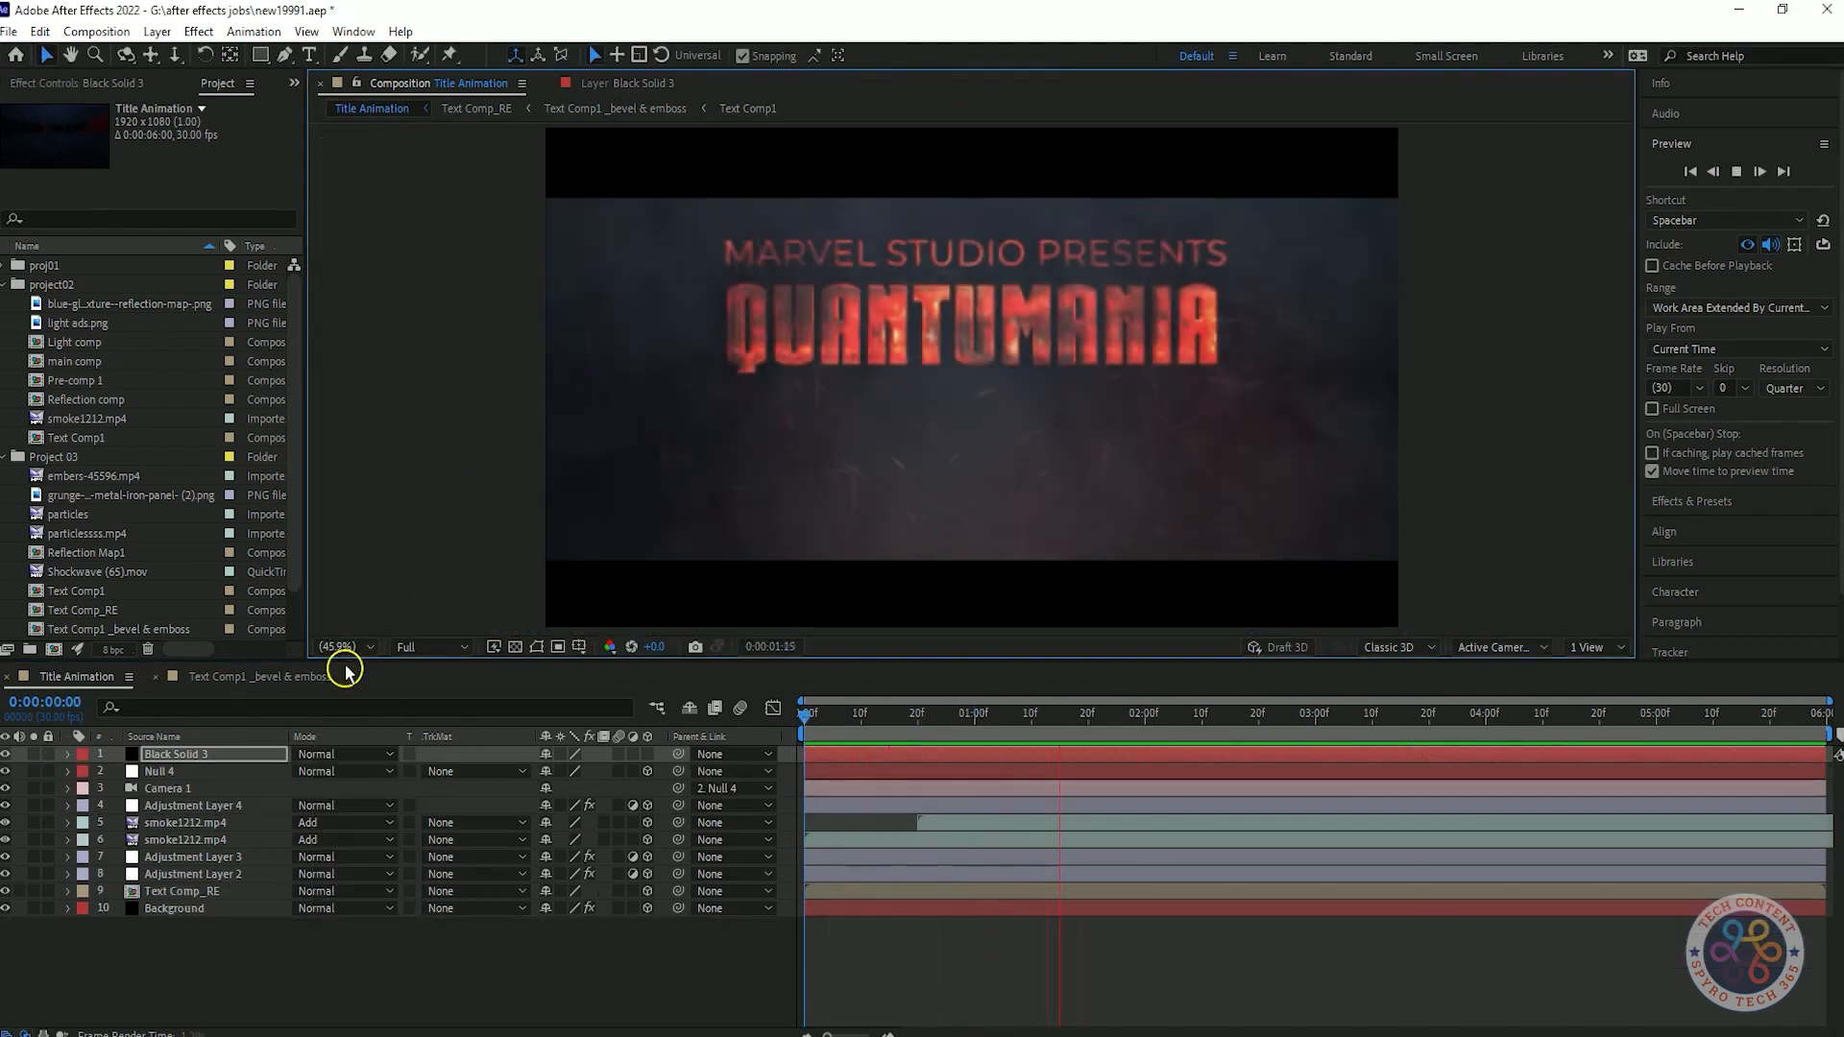
Set the Y position of Null 4 to 460 at its second Position keyframe to center the title between the bars.
click(96, 770)
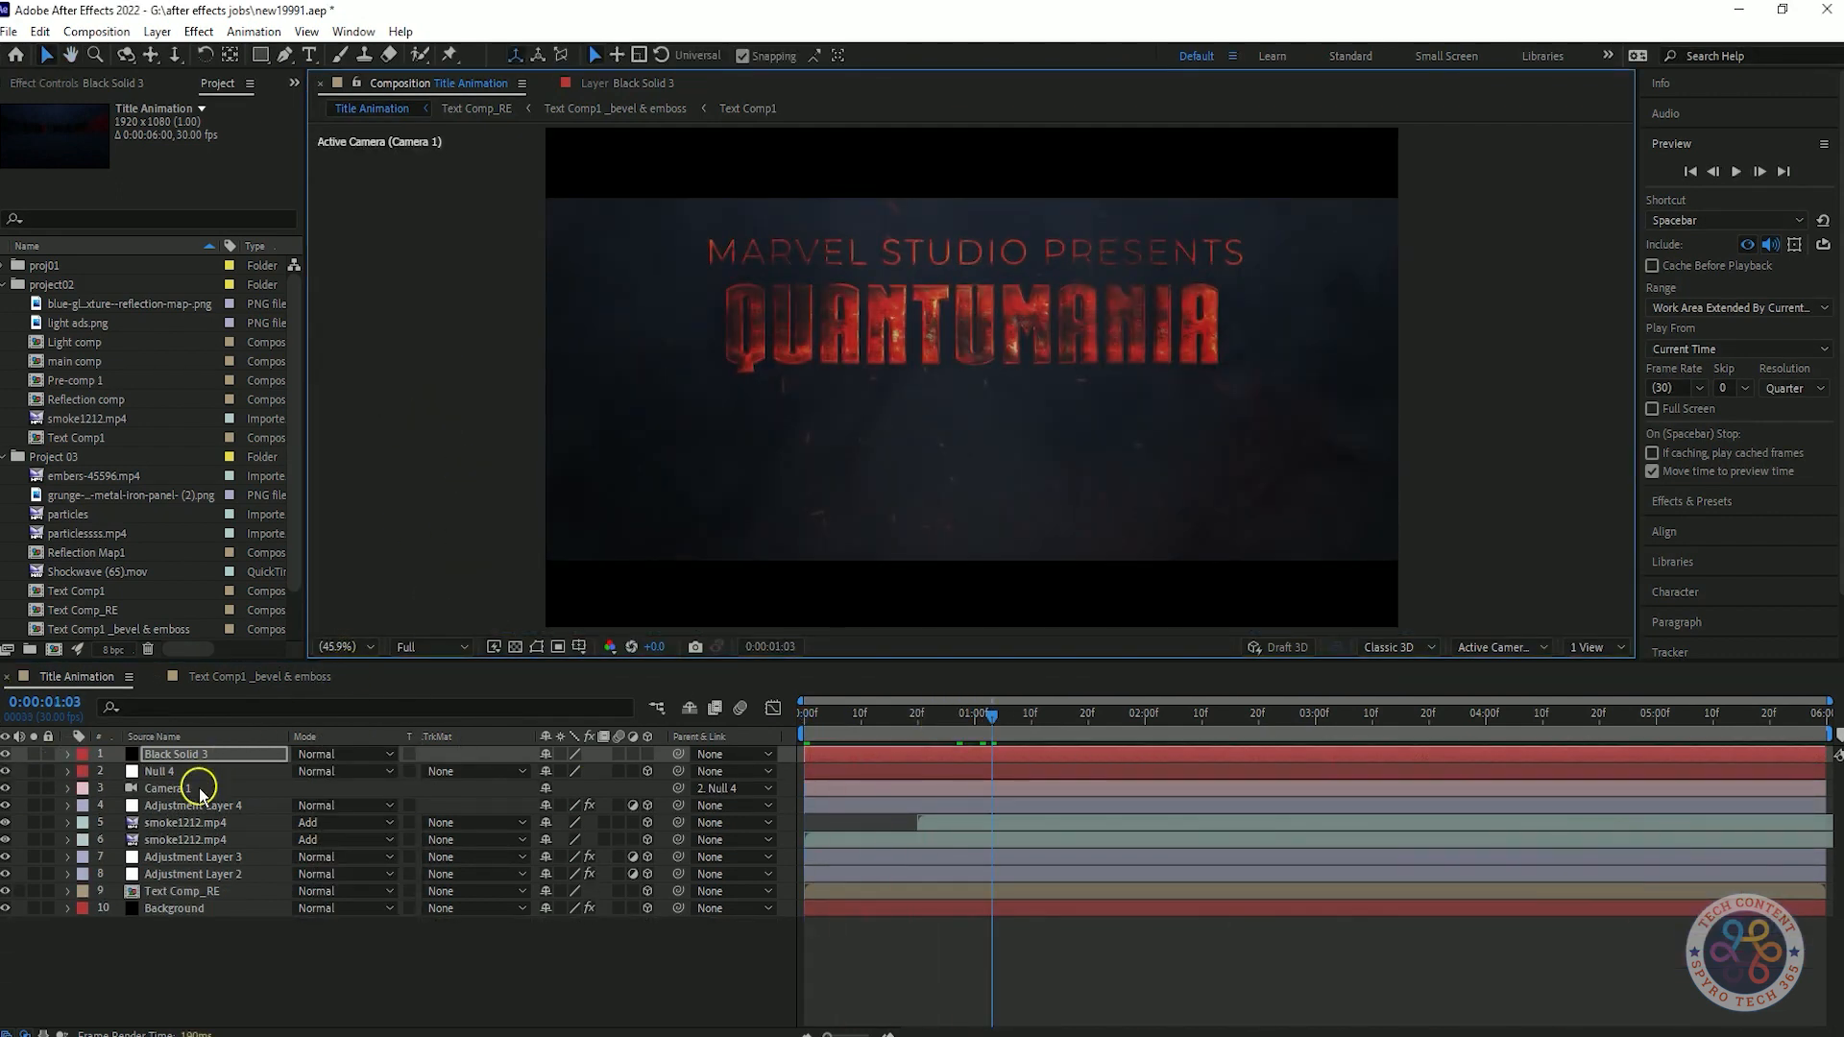
key(p)
drag(991, 717, 918, 752)
drag(580, 788, 679, 639)
text(490)
key(Return)
click(584, 786)
text(480)
key(Return)
click(584, 787)
text(470)
key(Return)
Set the Y position of Null 4 to 460 at its last Position keyframe.
click(32, 790)
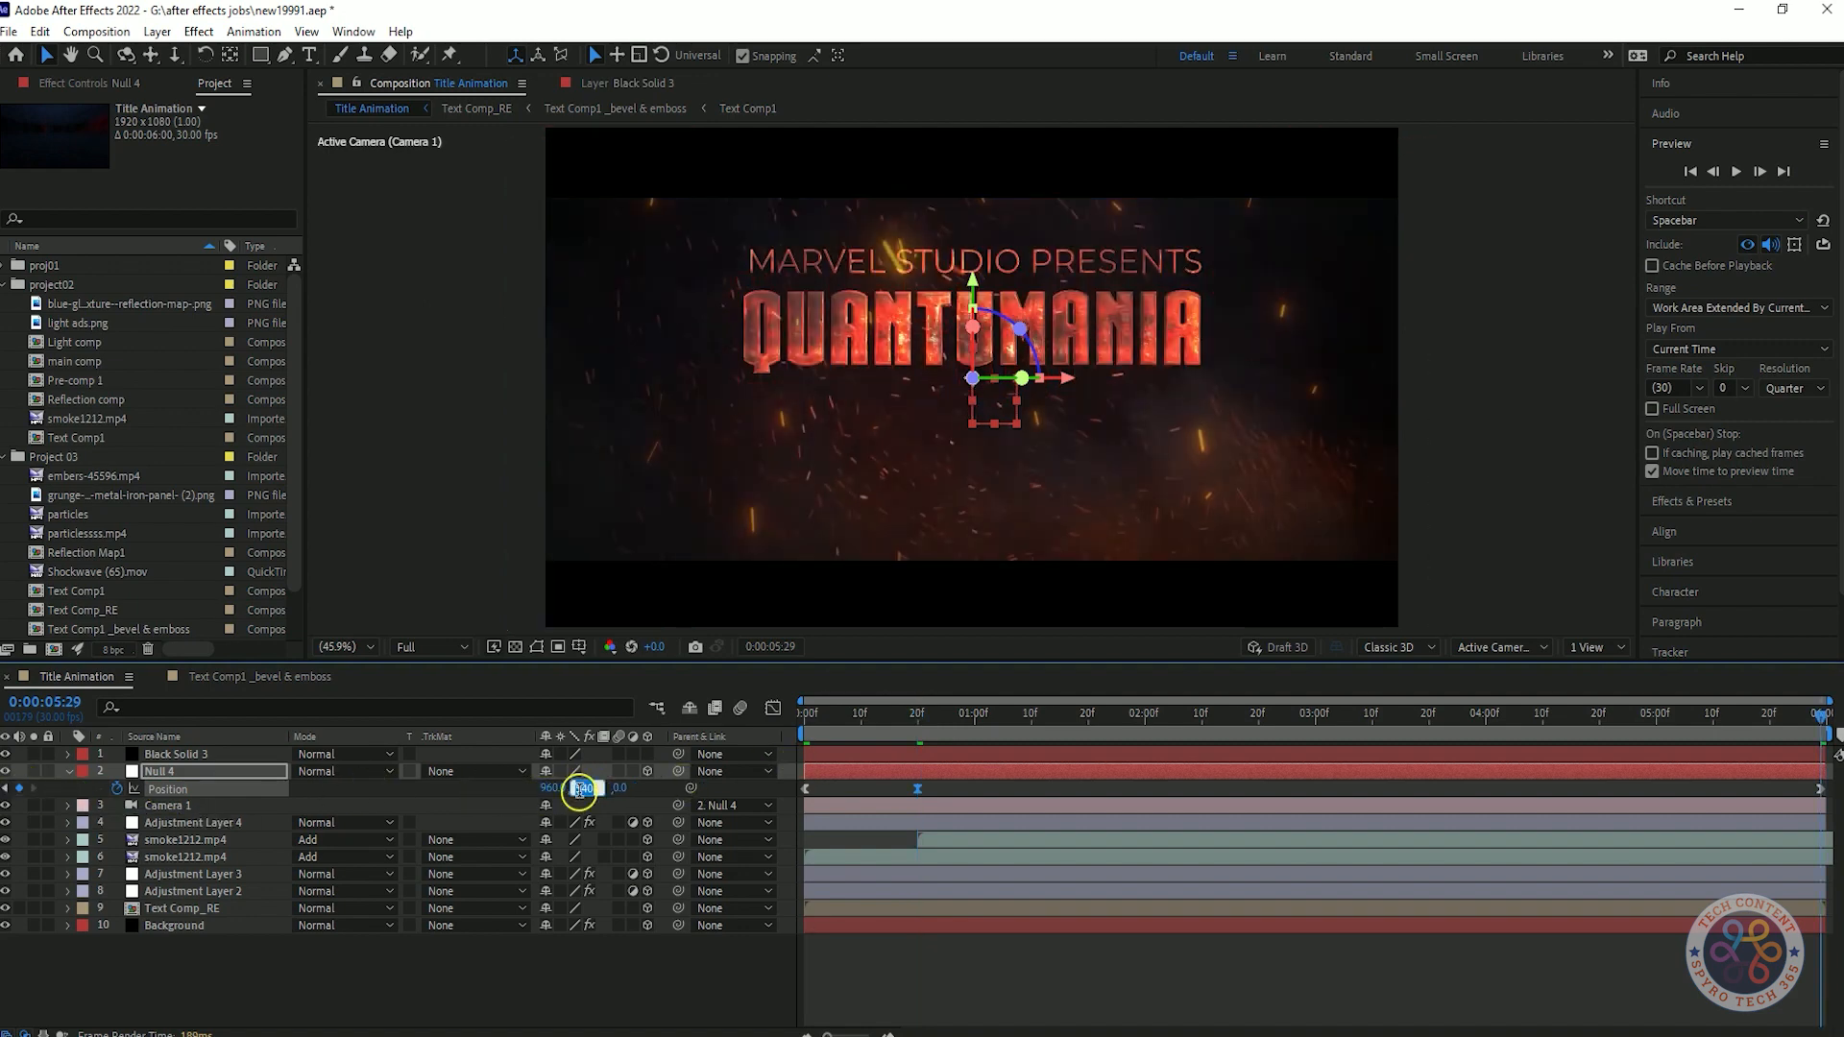
text(470)
key(Return)
Preview the title animation from the first frame to check the framing and camera move.
key(space)
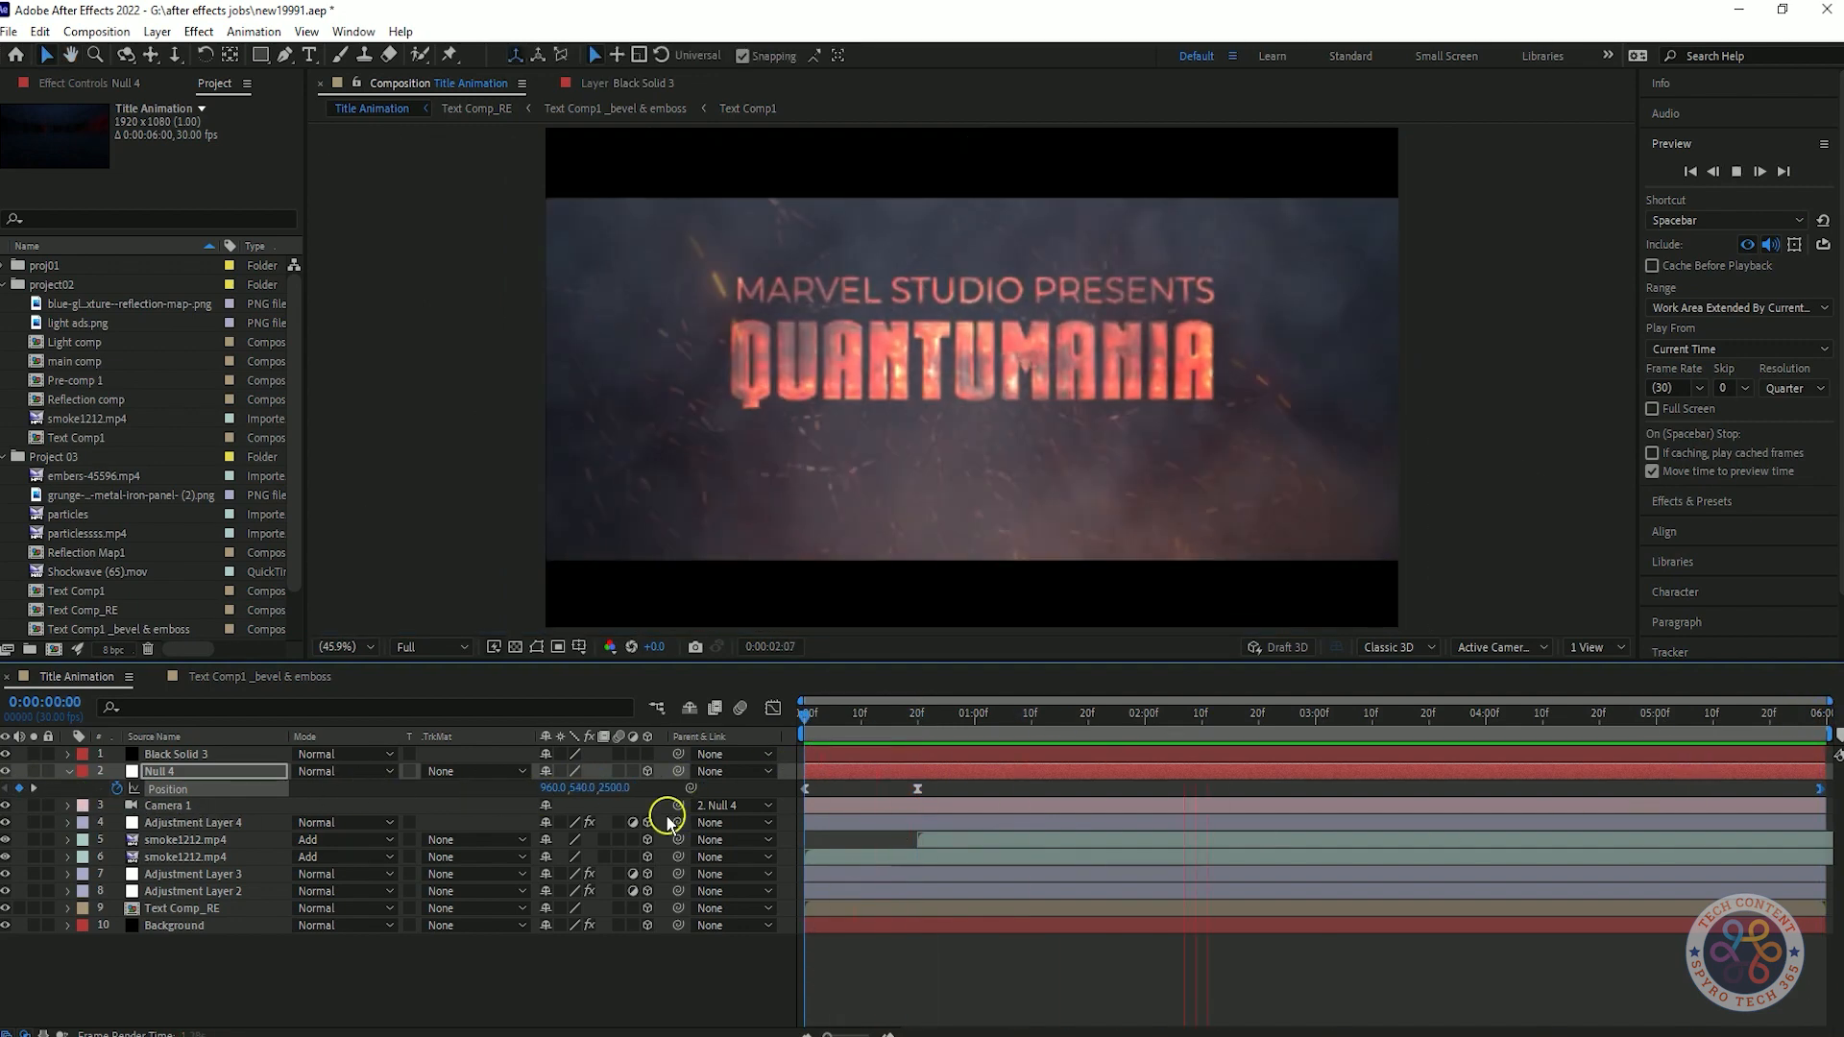
click(1031, 755)
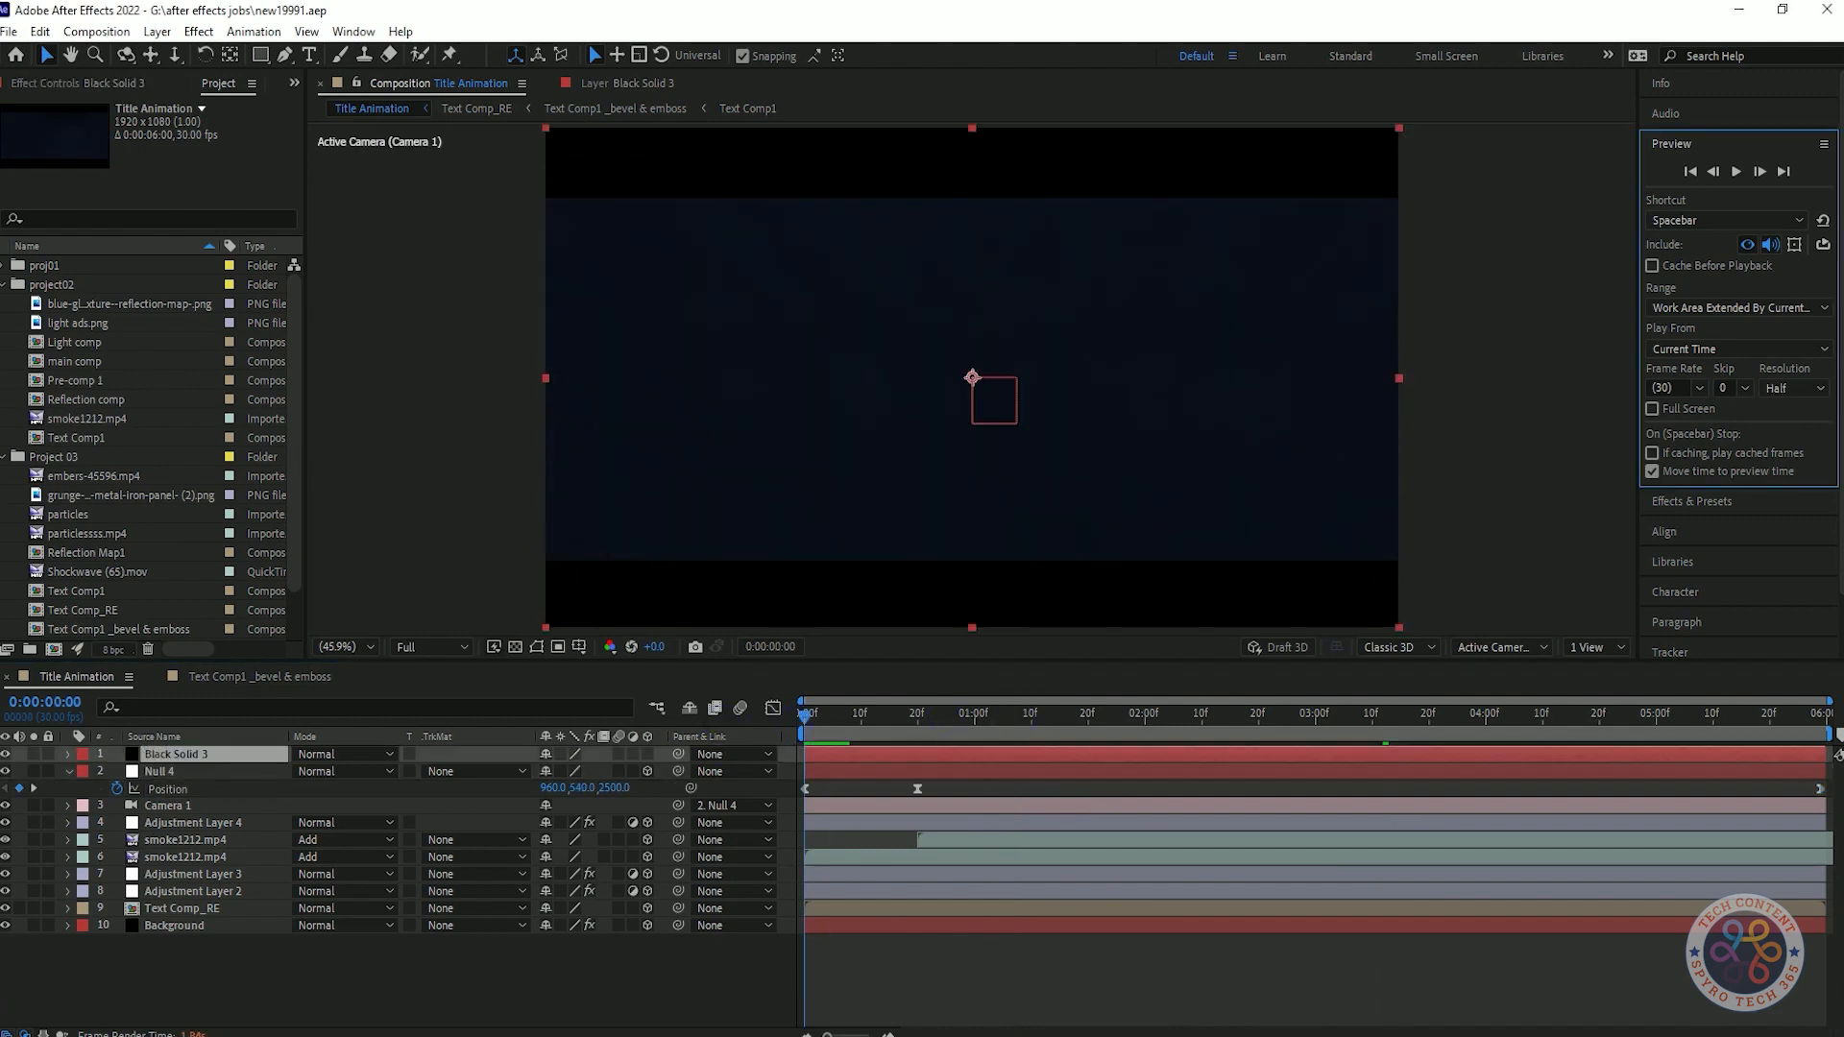
key(space)
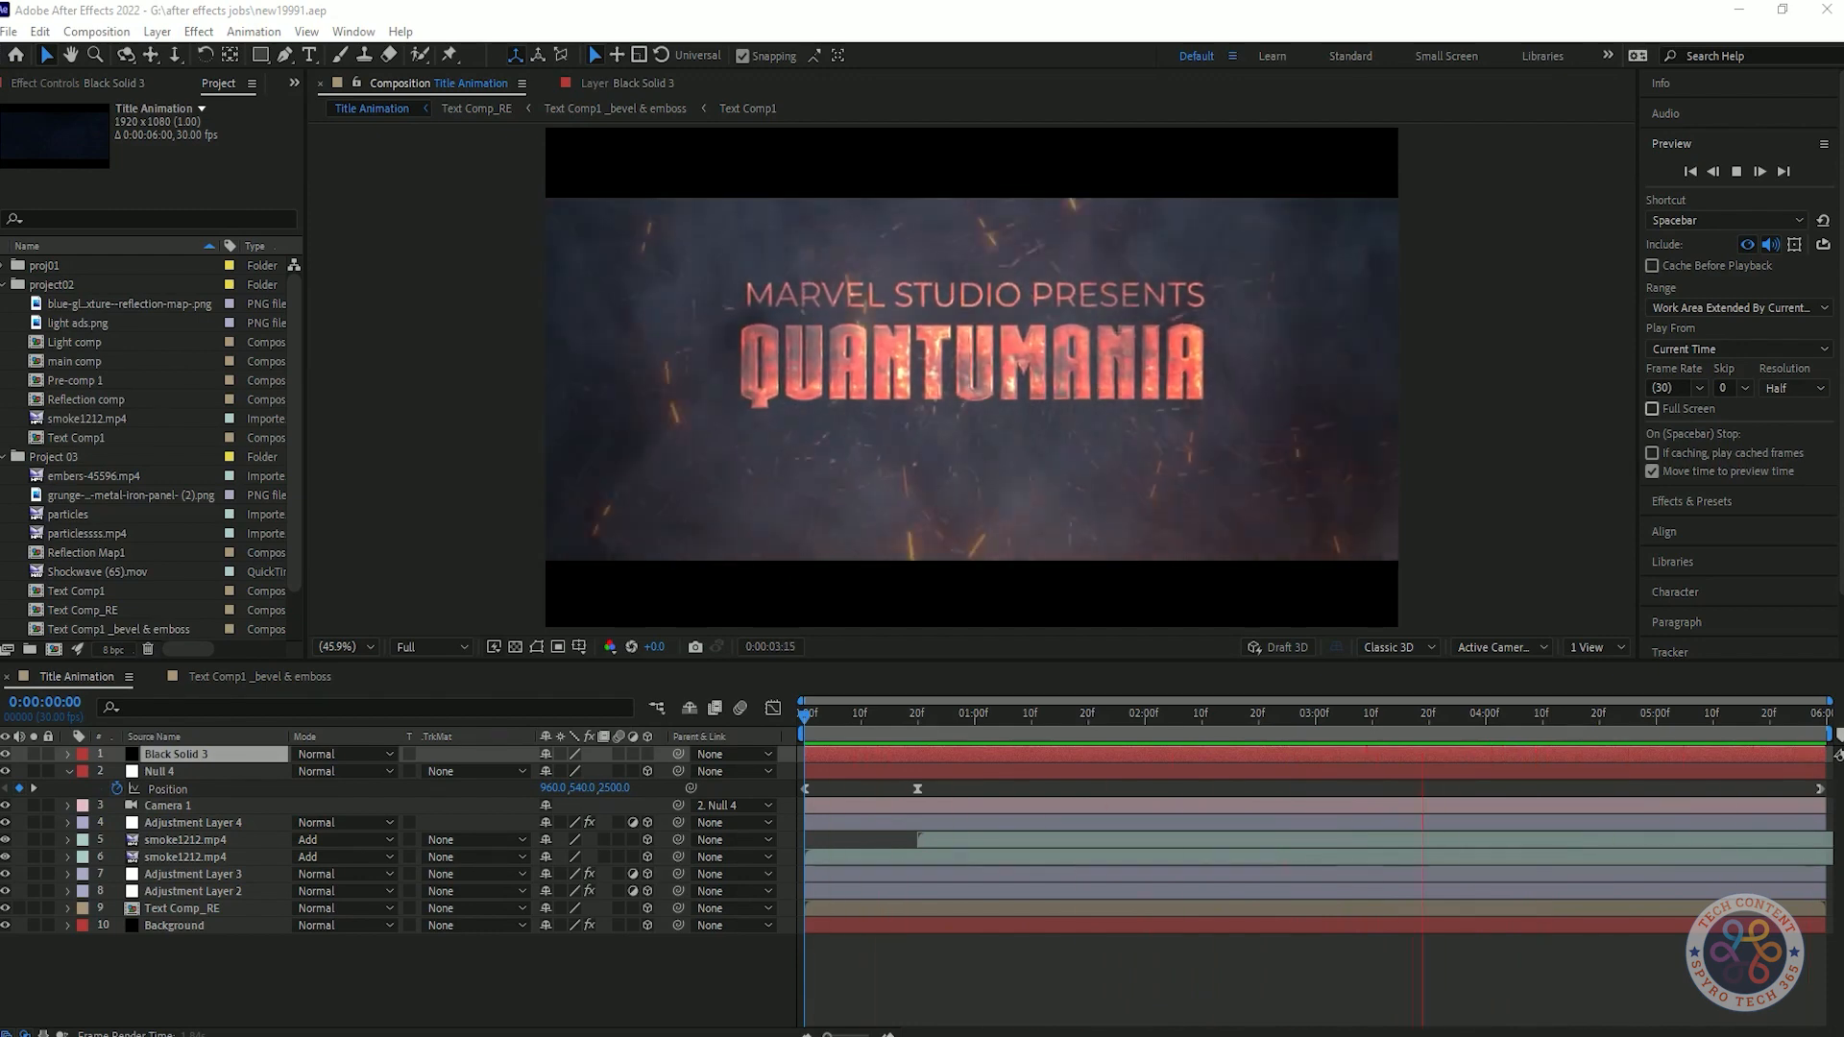
Enable full-screen preview and play the finished title animation from the first frame.
click(1652, 409)
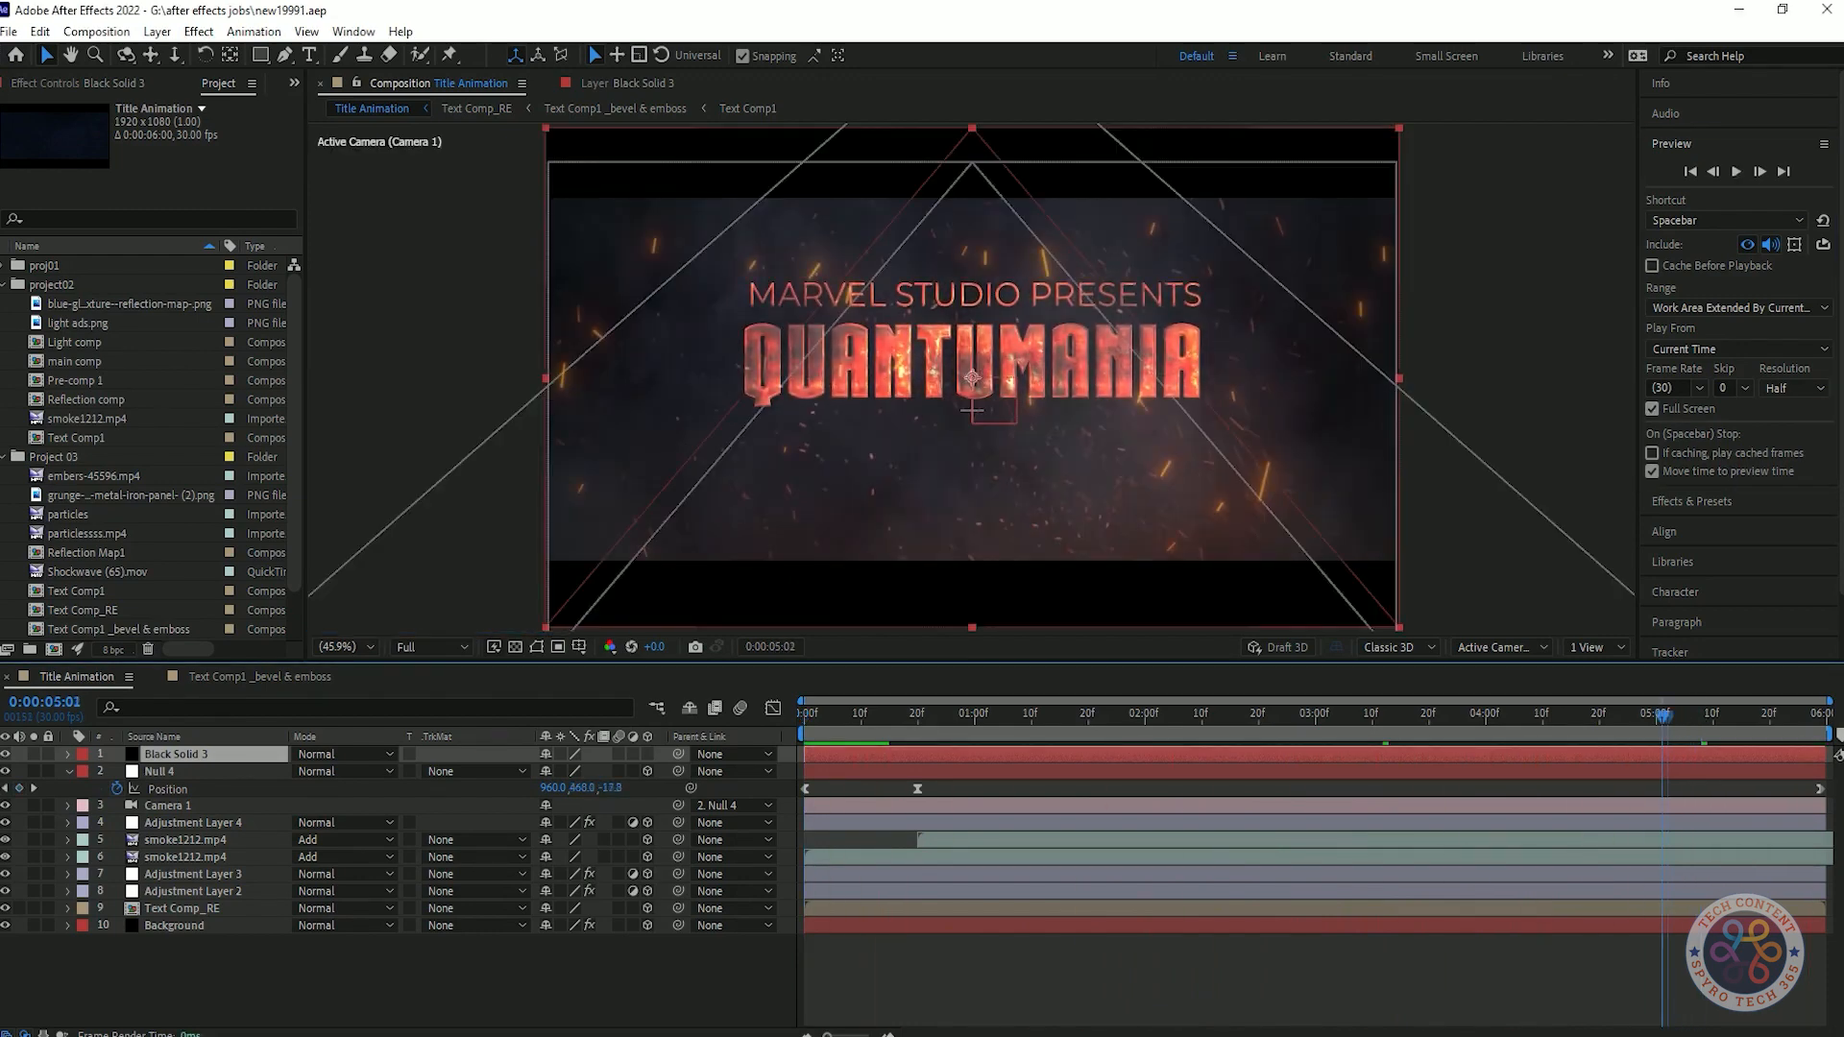
drag(1665, 716, 804, 717)
key(space)
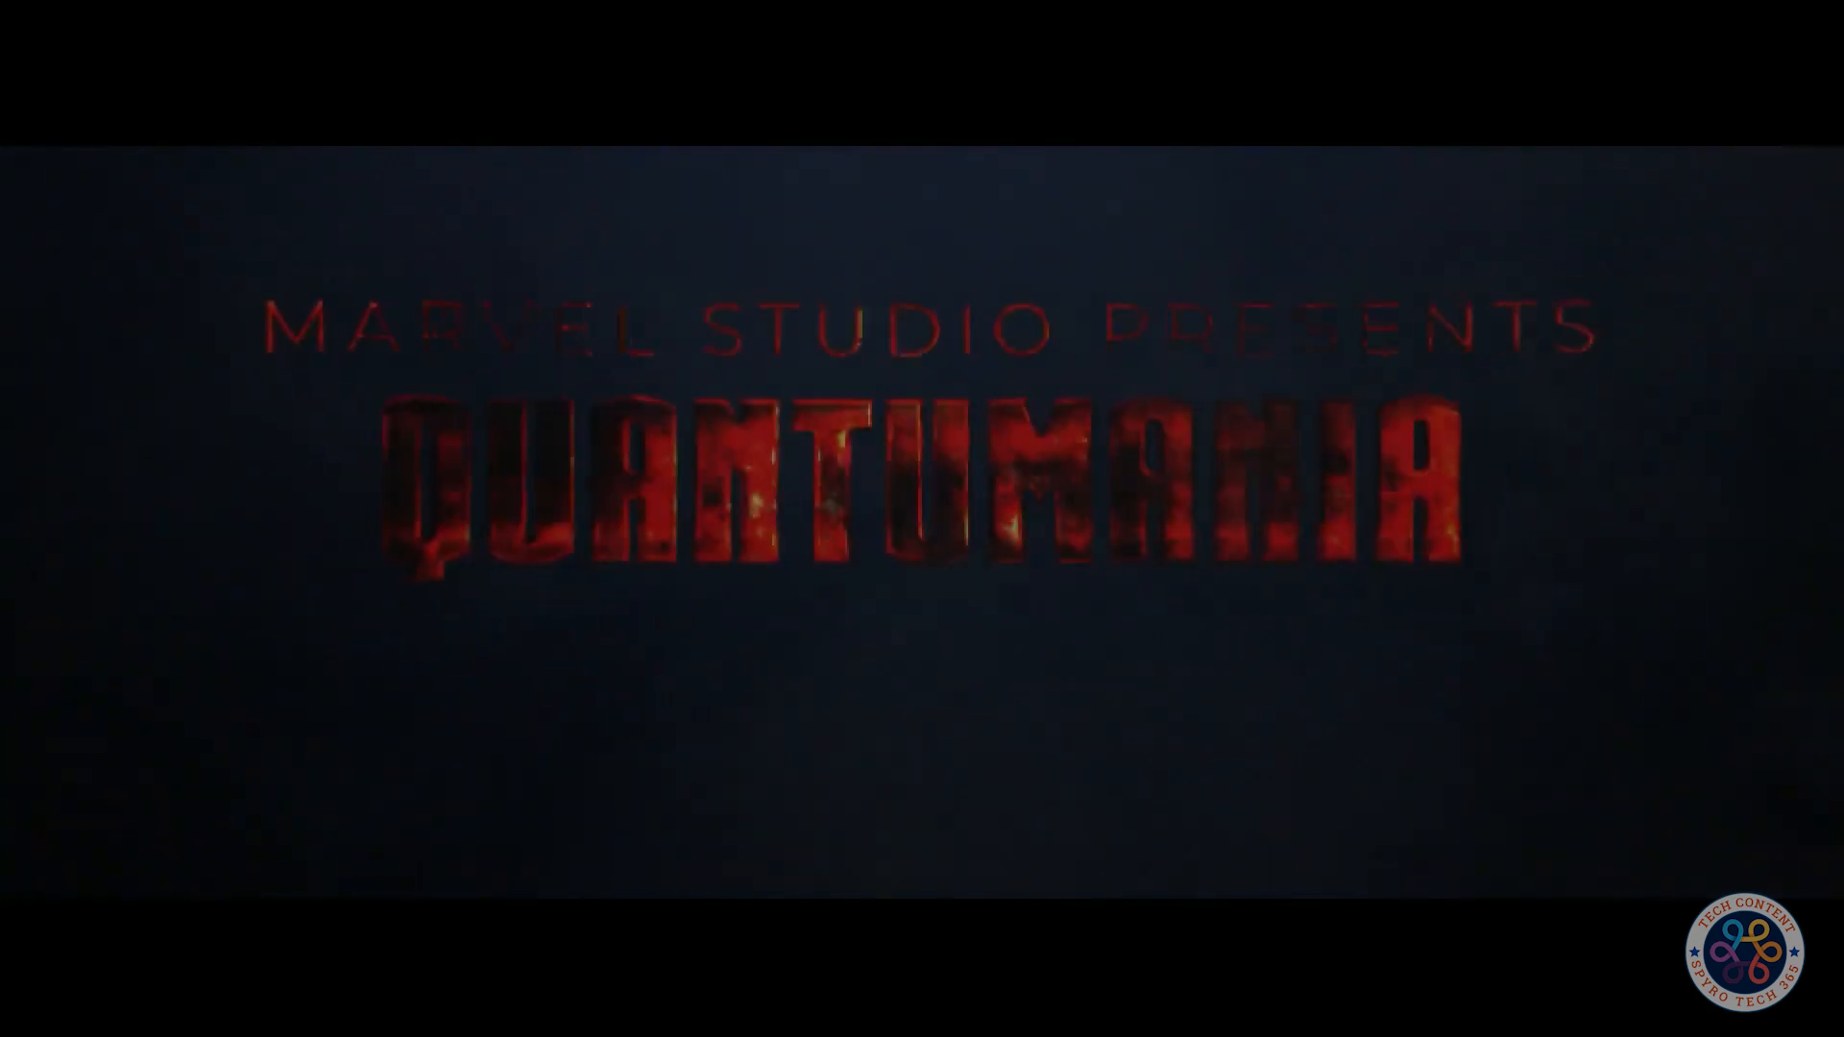